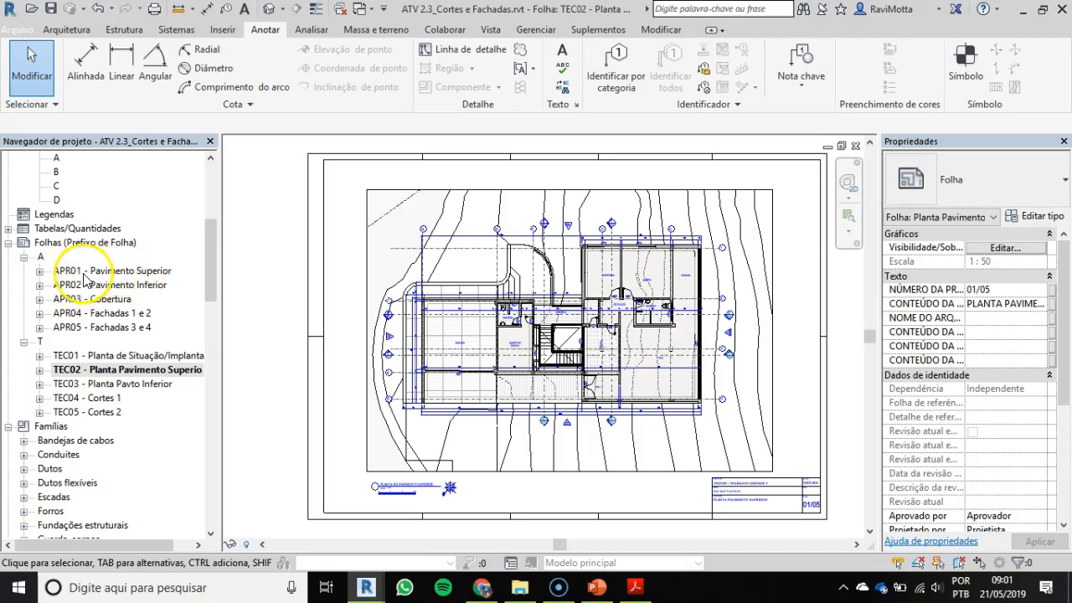
Step: Open sheet APR01 - Pavimento Superior and examine the drawing title, scale, north symbol, and section and facade markers
left_click(114, 276)
double_click(114, 274)
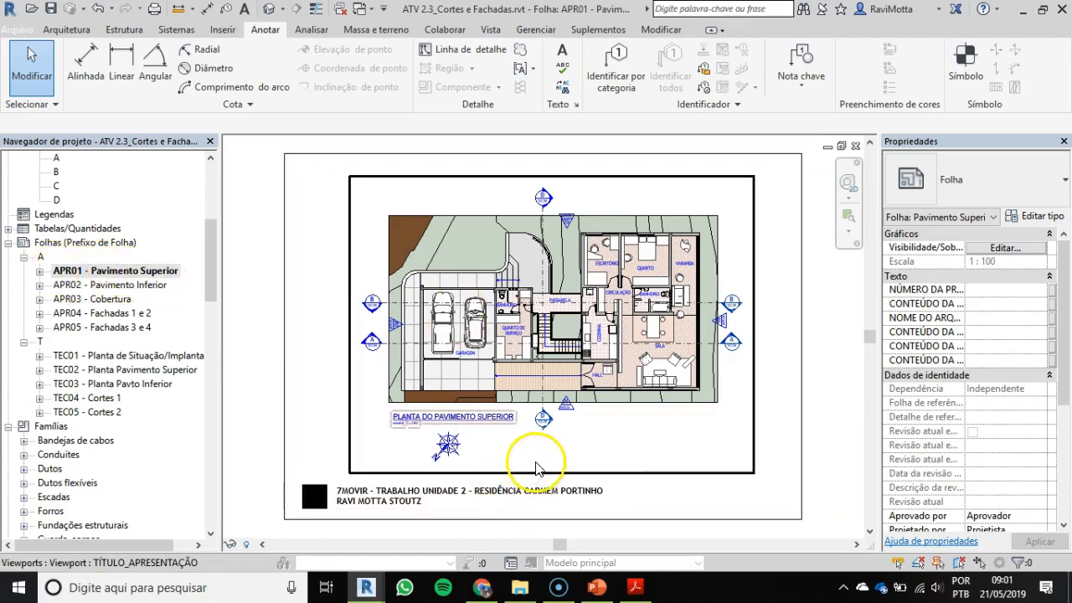
scroll(598, 455, "up", 2)
scroll(323, 411, "up", 5)
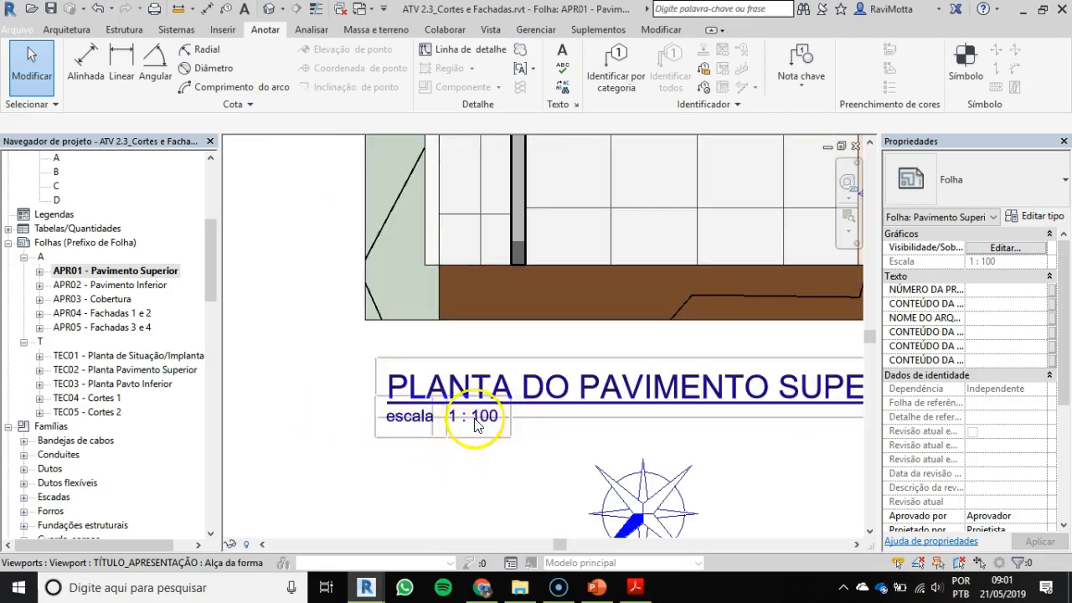
scroll(461, 427, "down", 3)
middle_click_drag(545, 426, 435, 376)
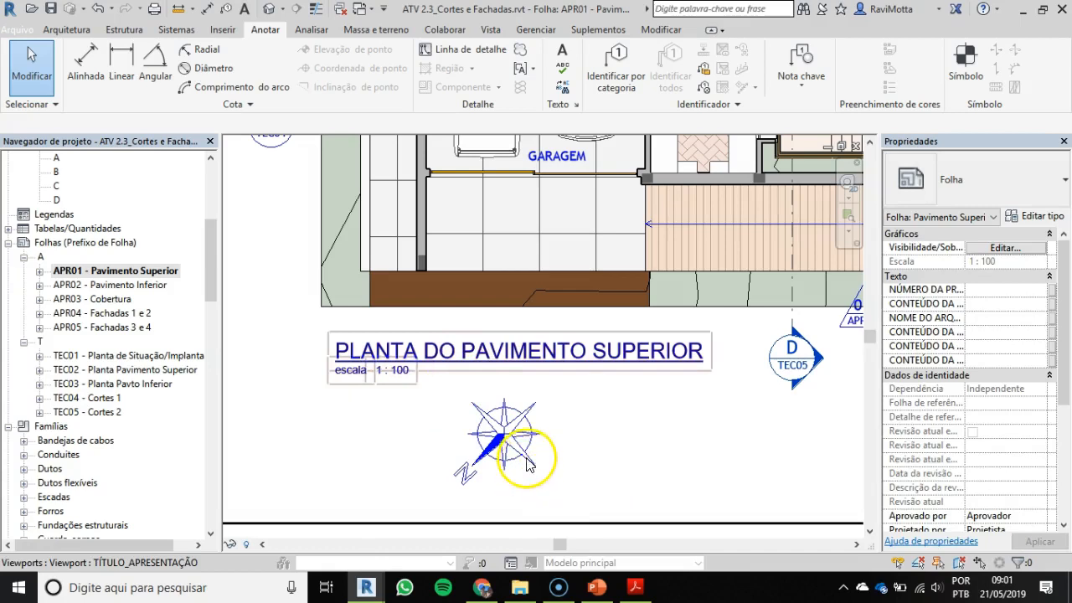
scroll(528, 467, "down", 3)
middle_click_drag(682, 383, 577, 438)
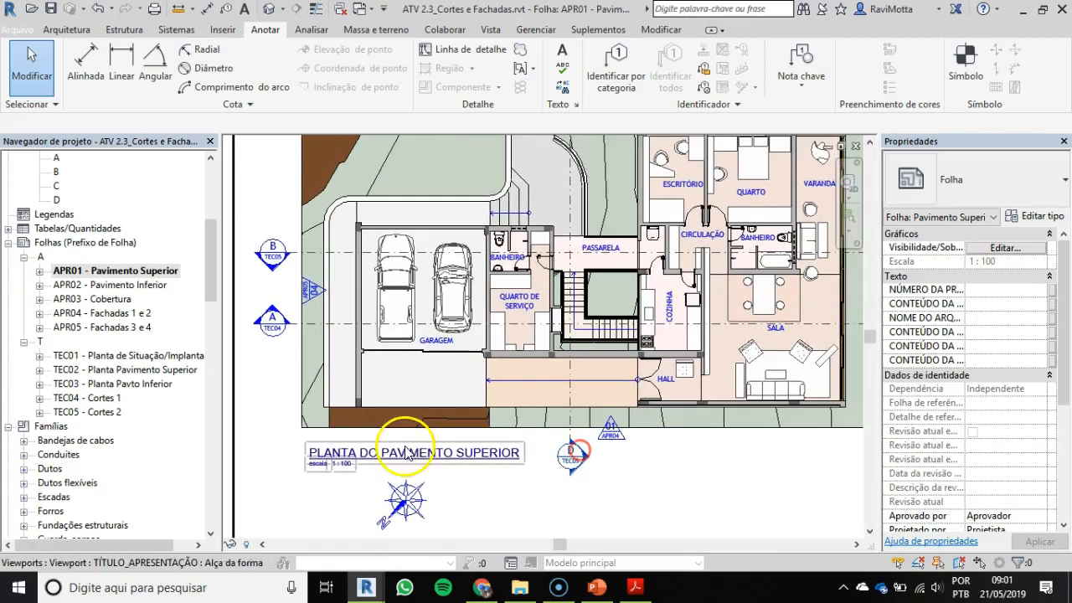
scroll(559, 381, "down", 2)
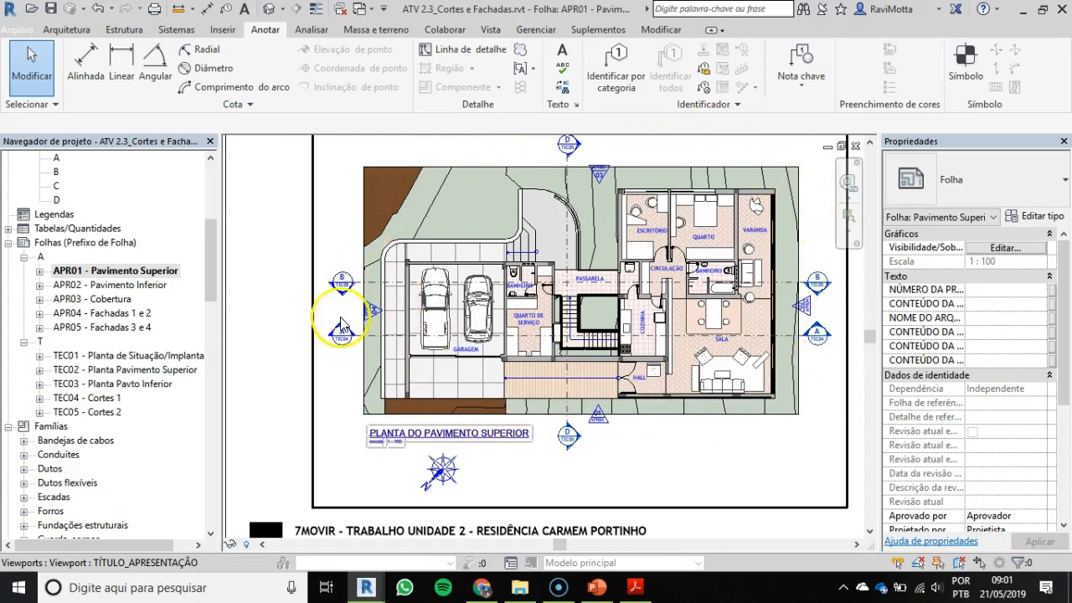
middle_click_drag(703, 298, 647, 299)
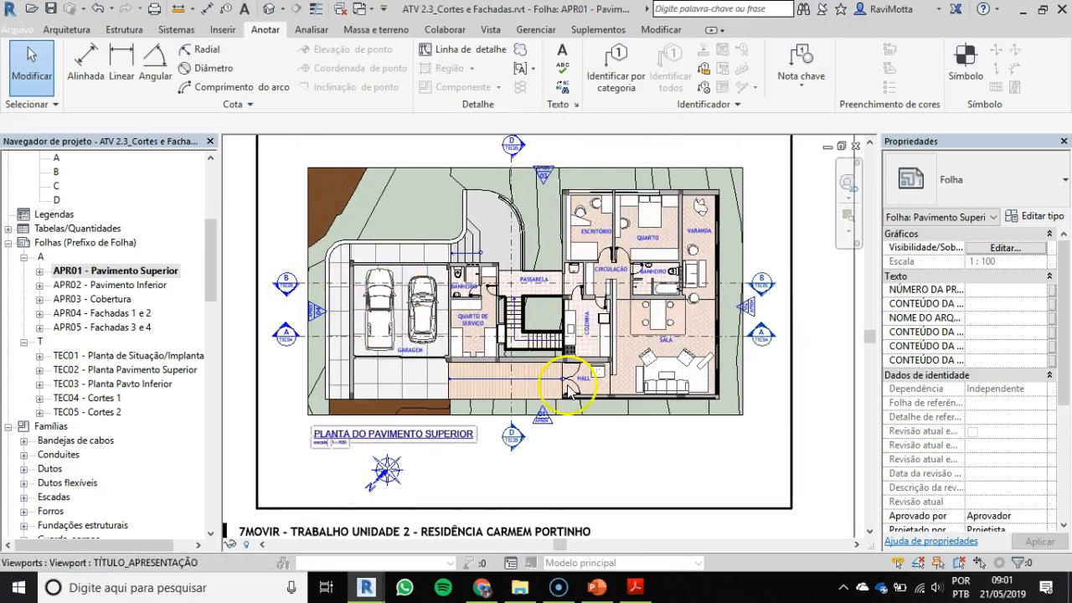
Step: Activate the upper floor plan viewport, move the four facade elevation markers outward from the plan, and return to the sheet
double_click(544, 430)
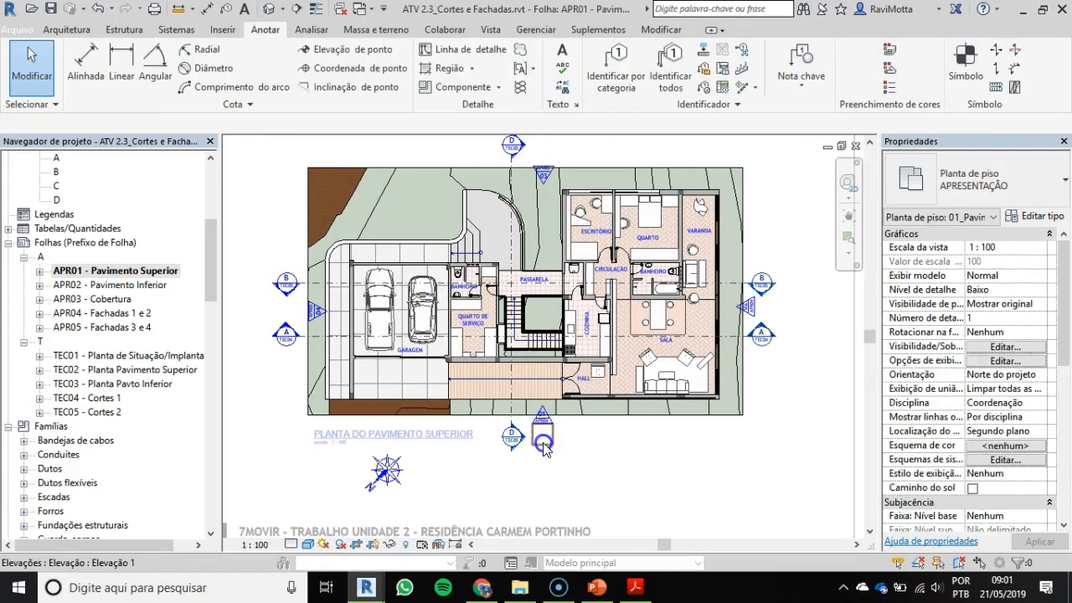
left_click(543, 456)
left_click_drag(543, 456, 546, 484)
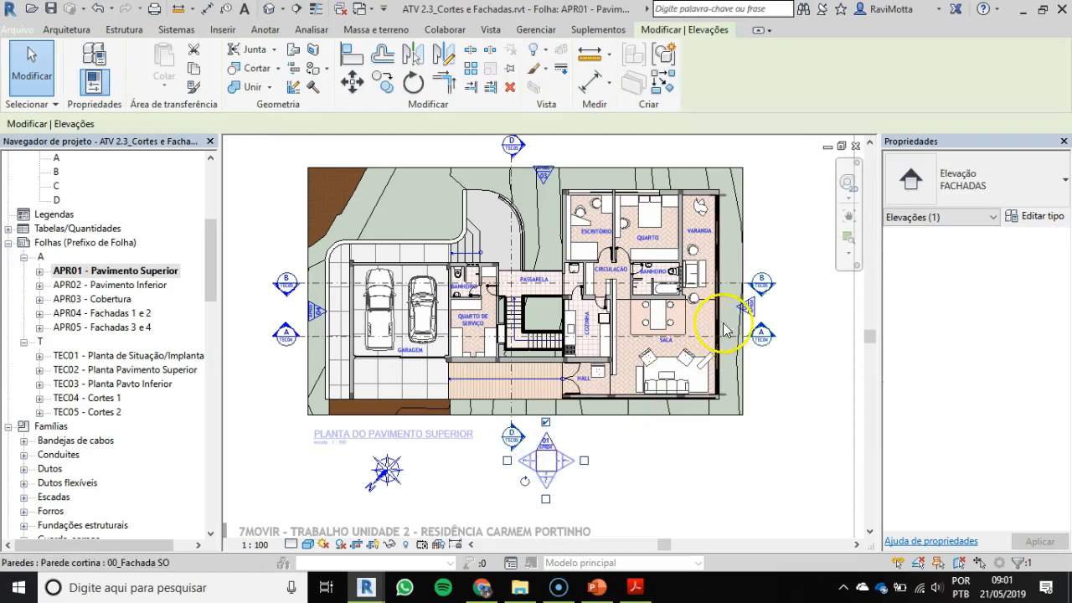
left_click_drag(782, 316, 776, 324)
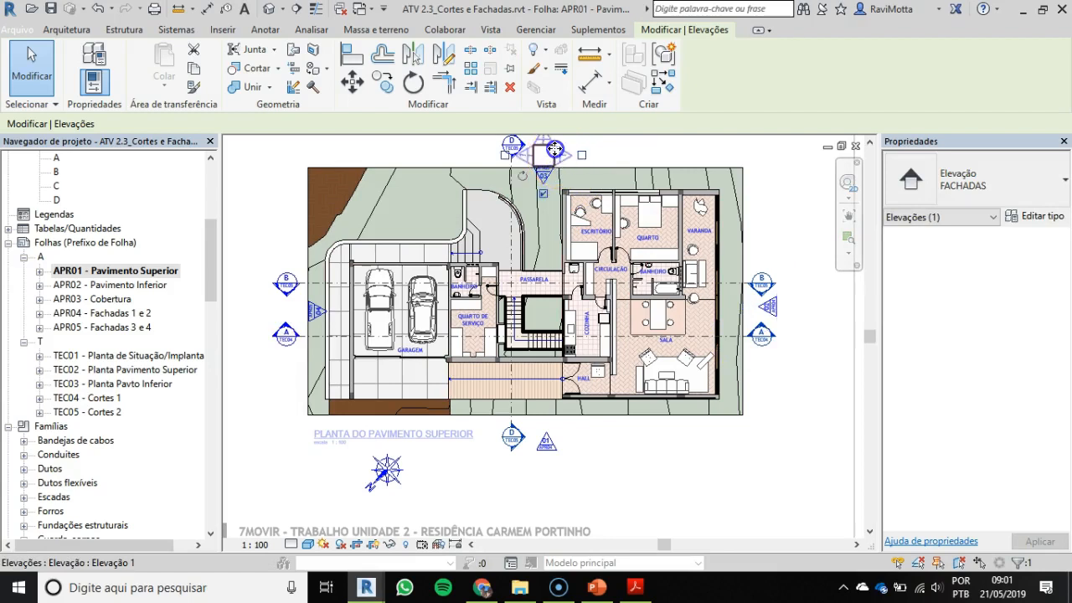
left_click(554, 150)
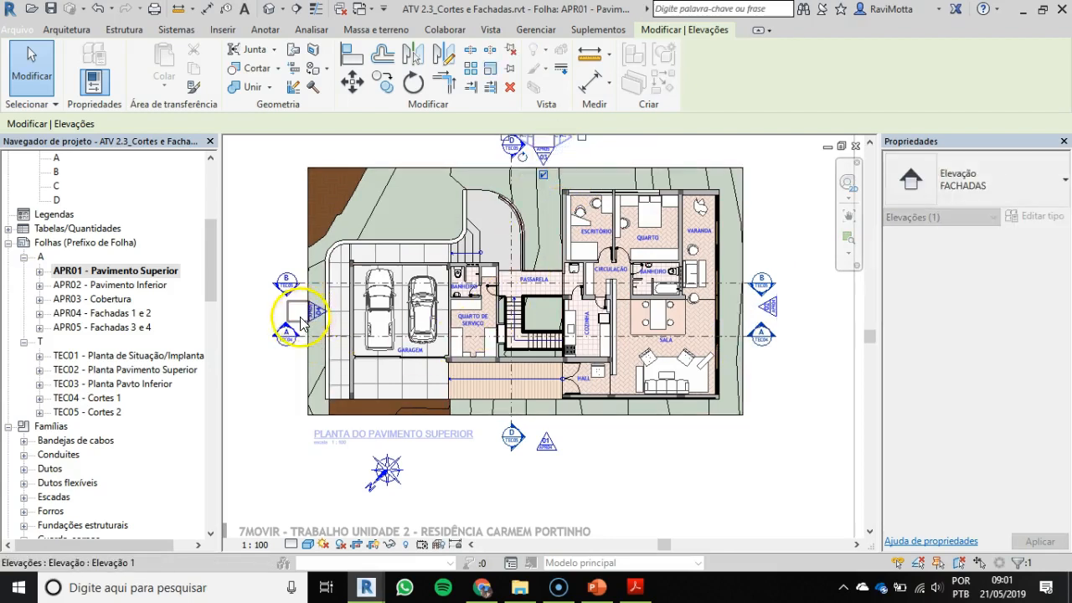
left_click(303, 322)
left_click_drag(303, 322, 263, 321)
key("Escape")
scroll(640, 356, "up", 2)
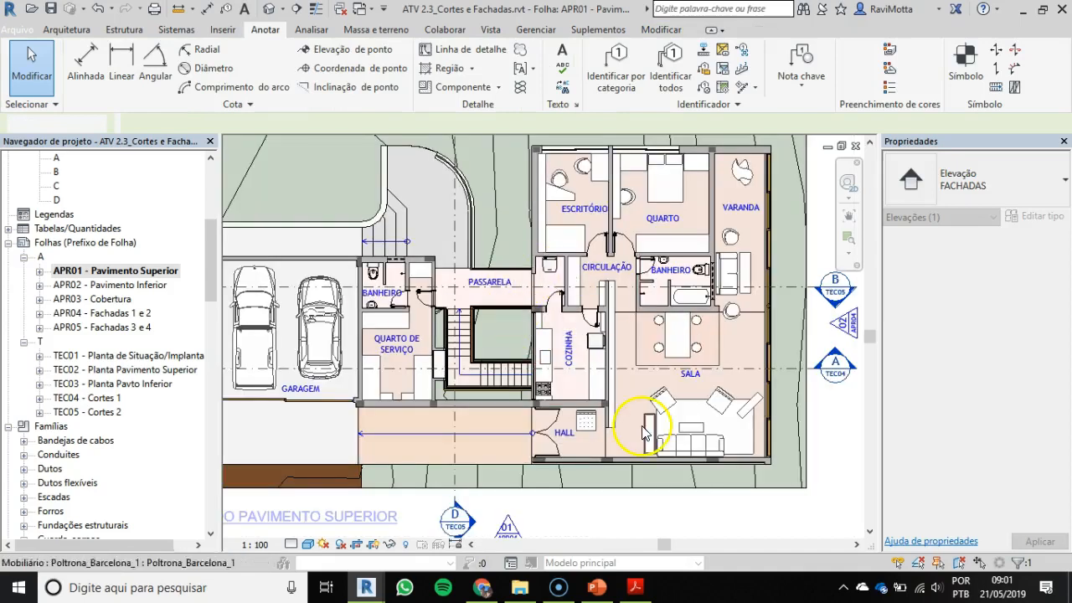
middle_click_drag(415, 322, 484, 329)
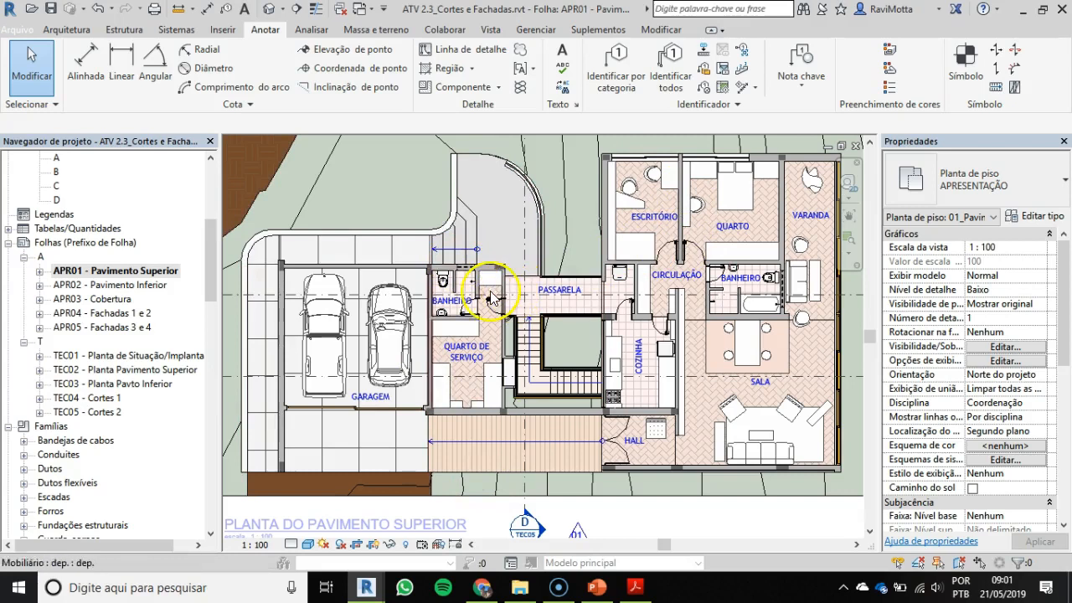
scroll(356, 283, "down", 3)
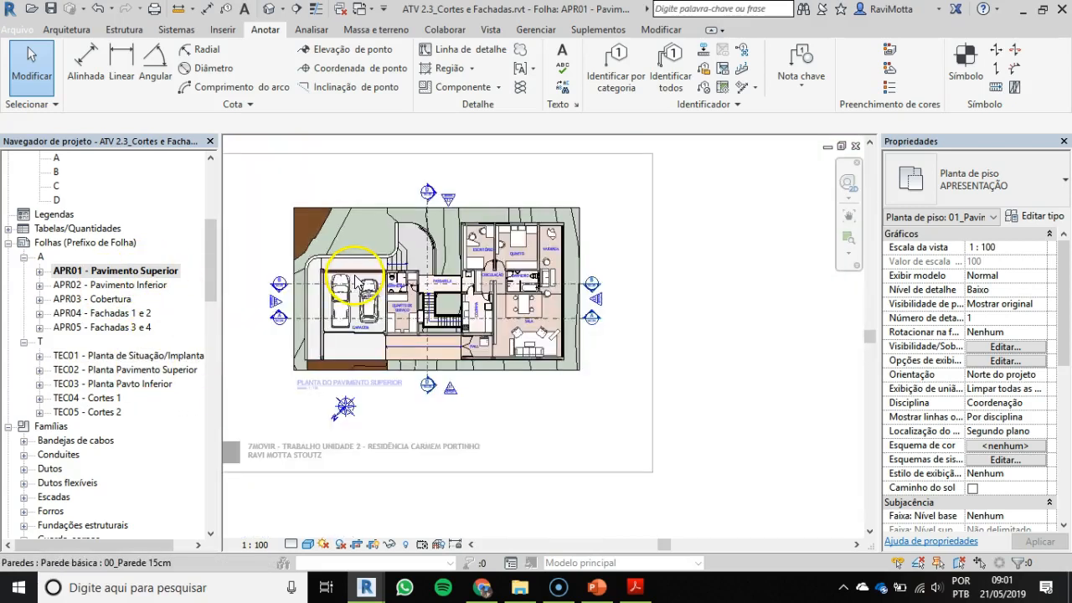
double_click(705, 318)
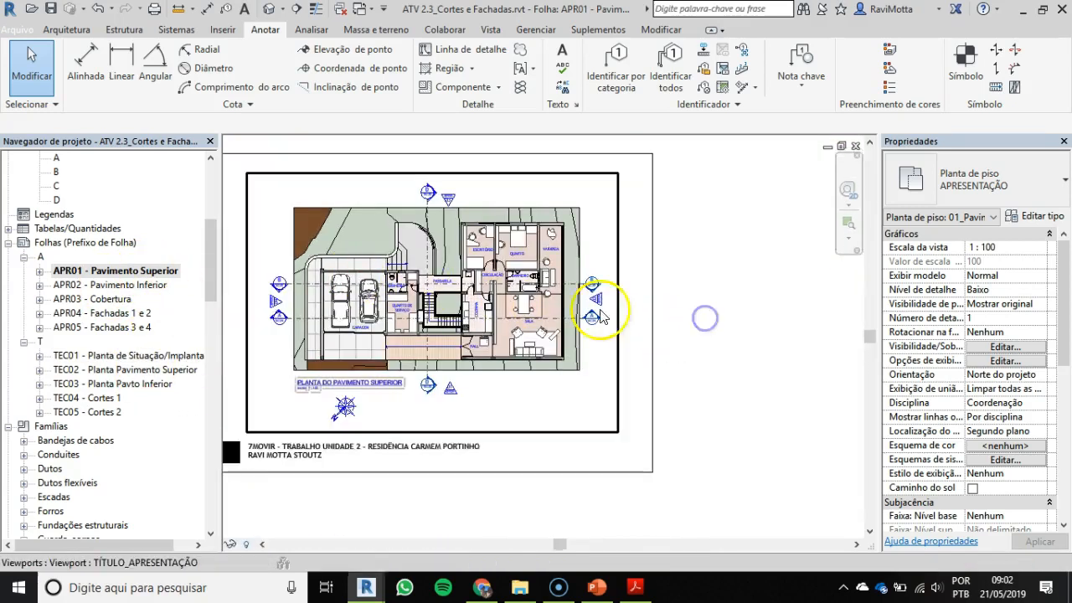
Step: Open sheets APR02 - Pavimento Inferior and APR03 - Cobertura, and examine the roof plan's material and slope annotations
double_click(113, 285)
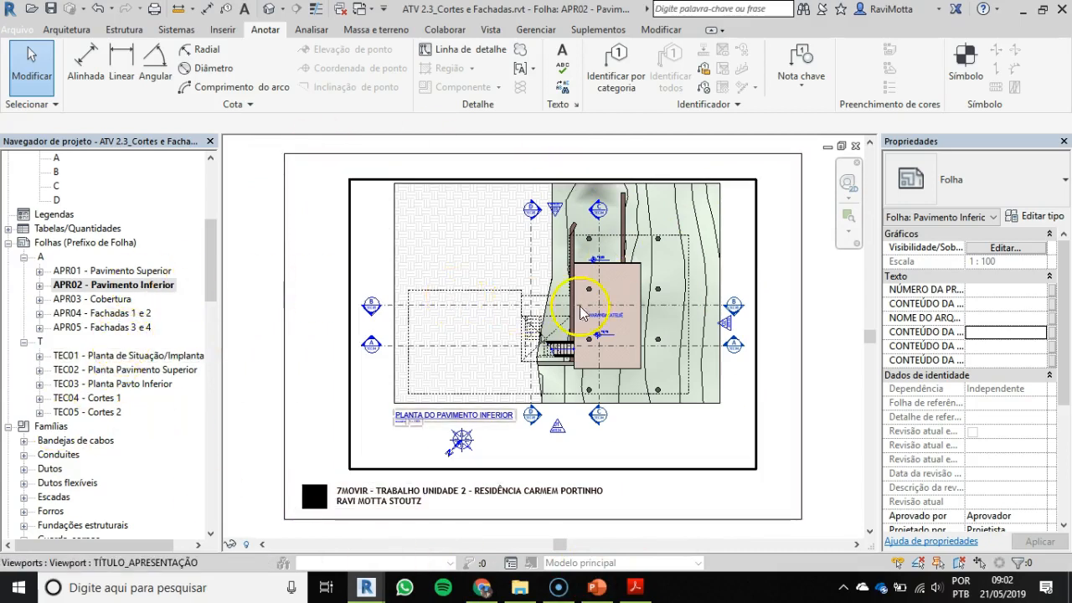
double_click(104, 299)
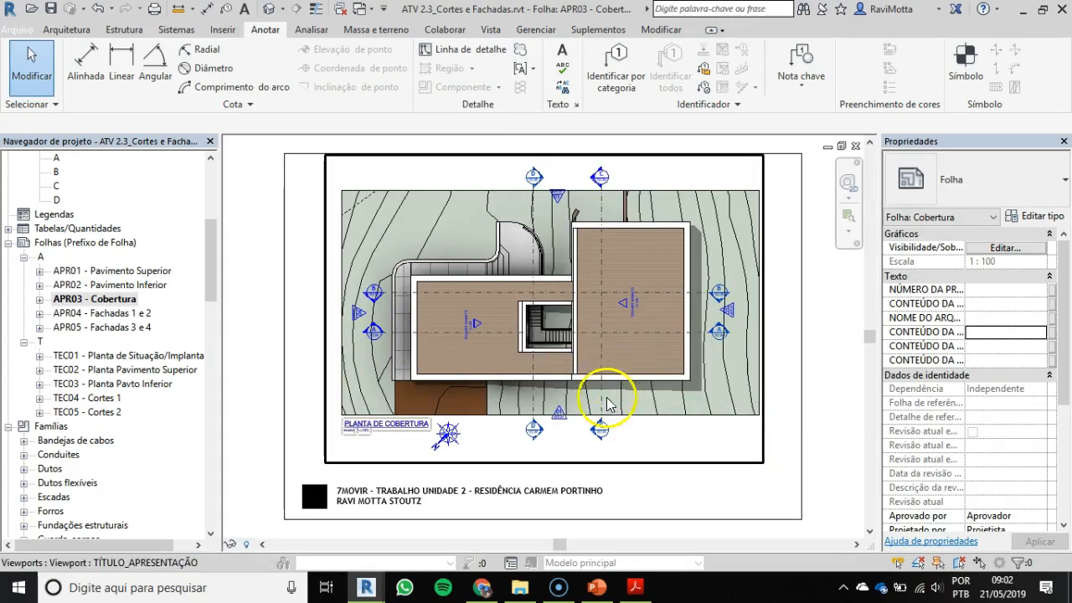
scroll(596, 316, "up", 2)
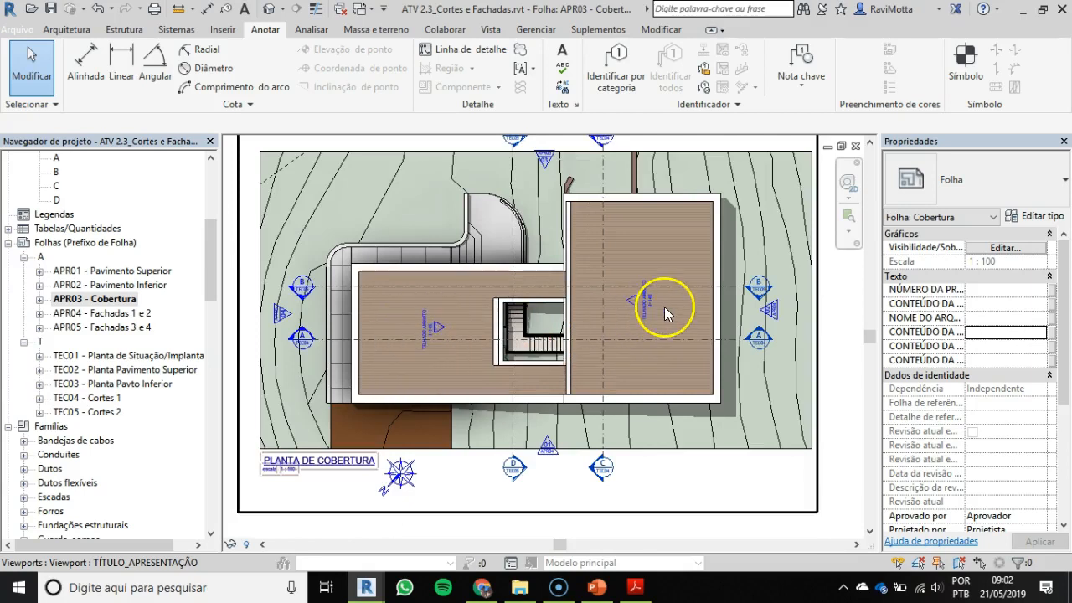
scroll(651, 311, "up", 2)
scroll(651, 311, "up", 1)
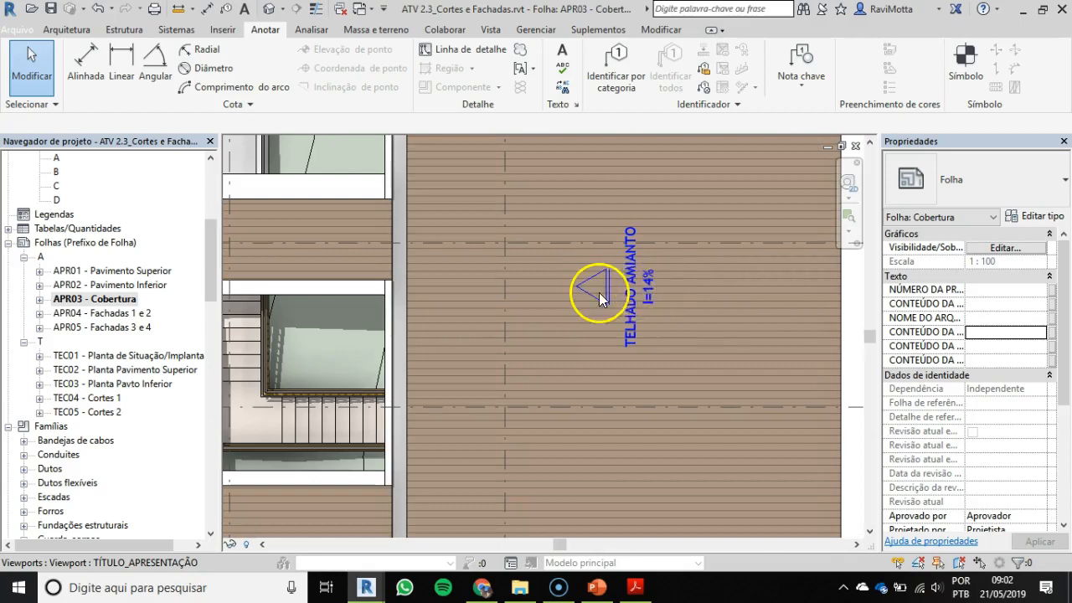
scroll(645, 295, "down", 4)
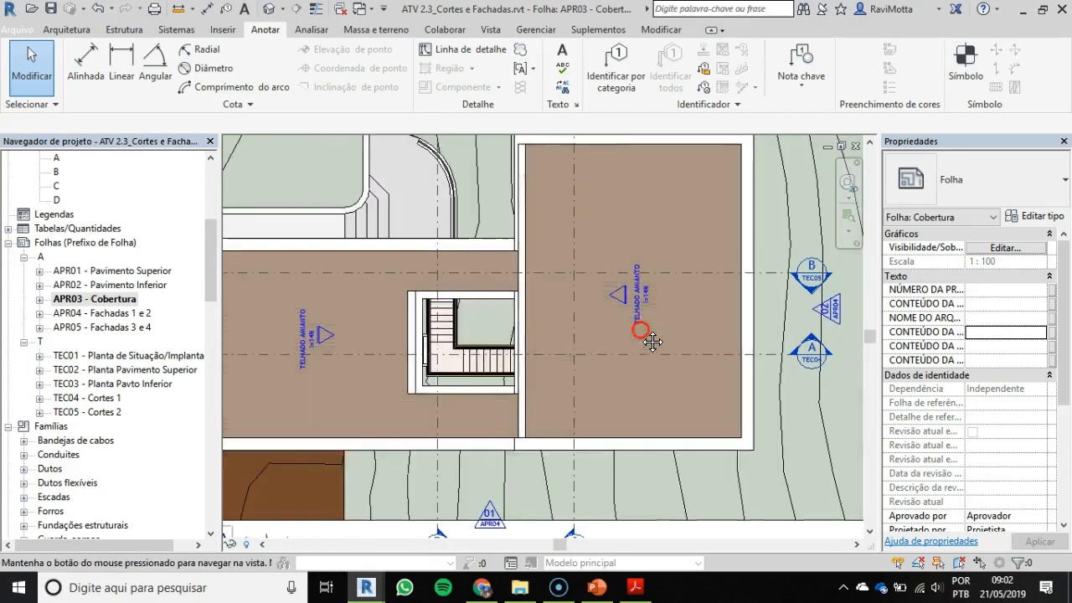
middle_click_drag(651, 342, 650, 374)
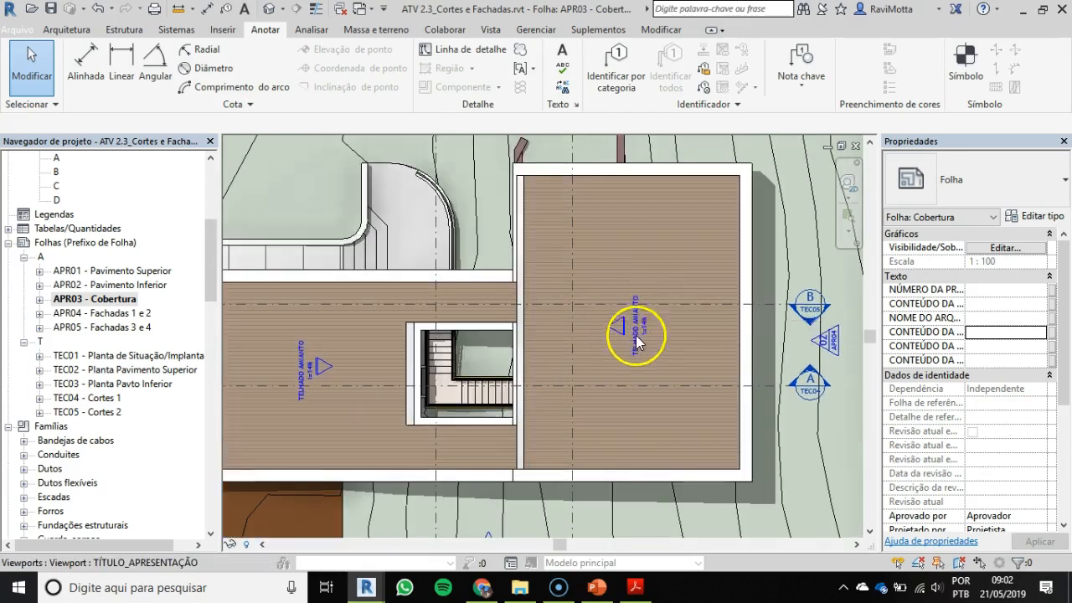
scroll(585, 330, "down", 3)
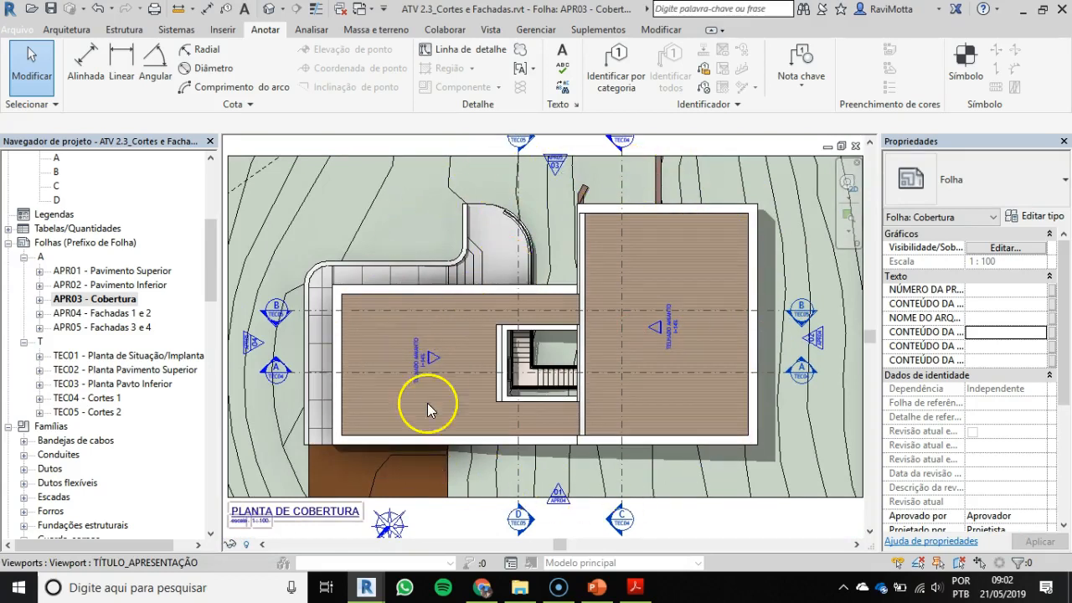
scroll(425, 401, "down", 3)
middle_click_drag(424, 388, 440, 341)
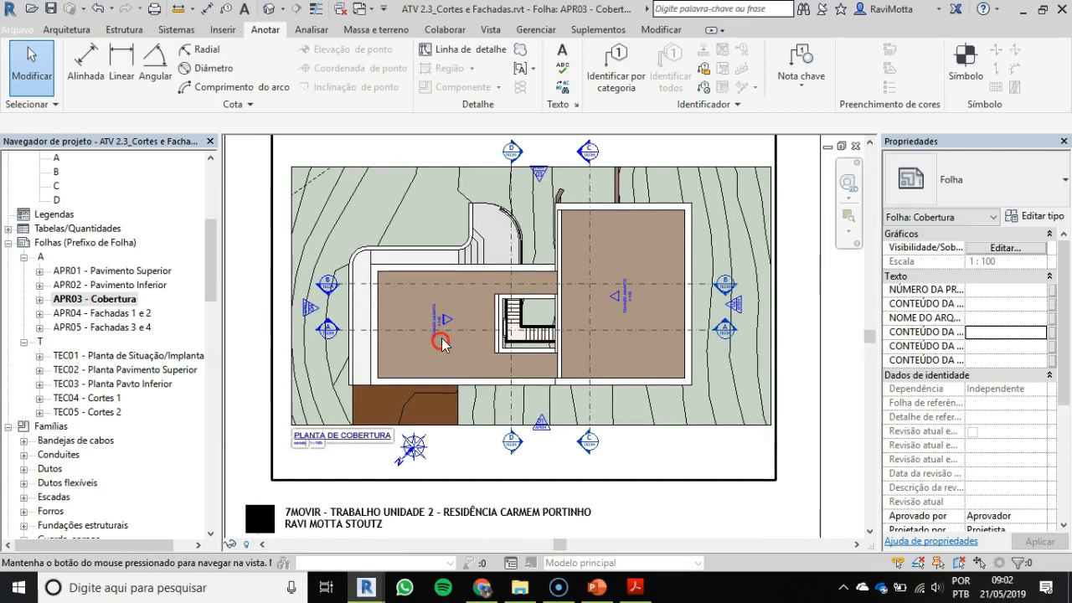
Step: Open sheets APR04 - Fachadas 1 e 2 and APR05 - Fachadas 3 e 4, and examine the facade drawings and level marks
double_click(107, 314)
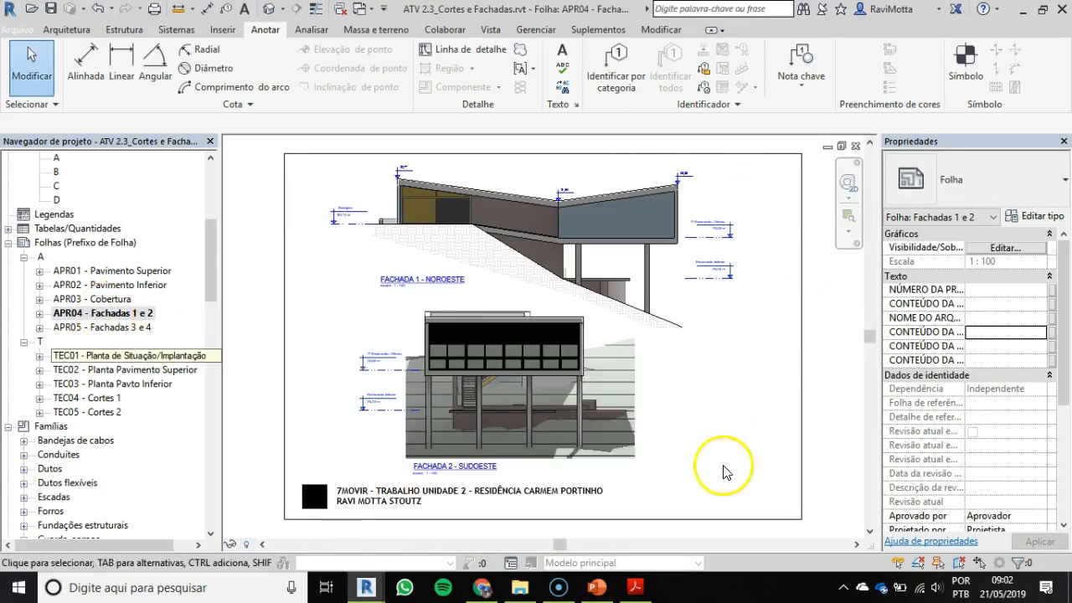
left_click(105, 329)
double_click(105, 327)
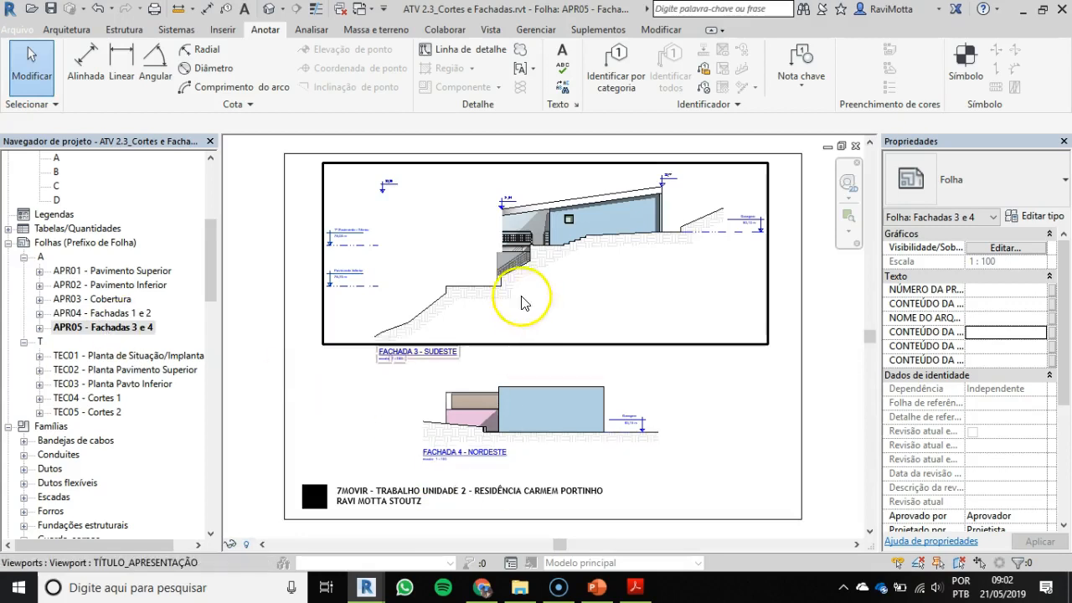
scroll(507, 238, "up", 8)
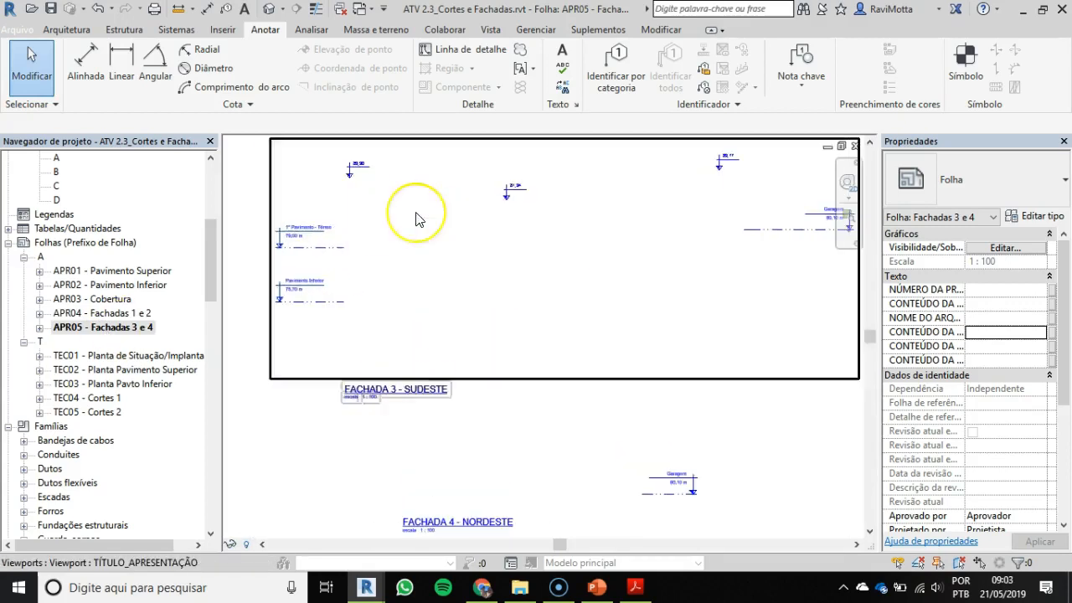
mouse_move(456, 279)
middle_mouse_down()
mouse_move(455, 340)
mouse_move(478, 335)
mouse_move(474, 305)
mouse_move(407, 301)
middle_mouse_up()
scroll(428, 300, "down", 2)
scroll(395, 323, "down", 3)
scroll(395, 324, "down", 2)
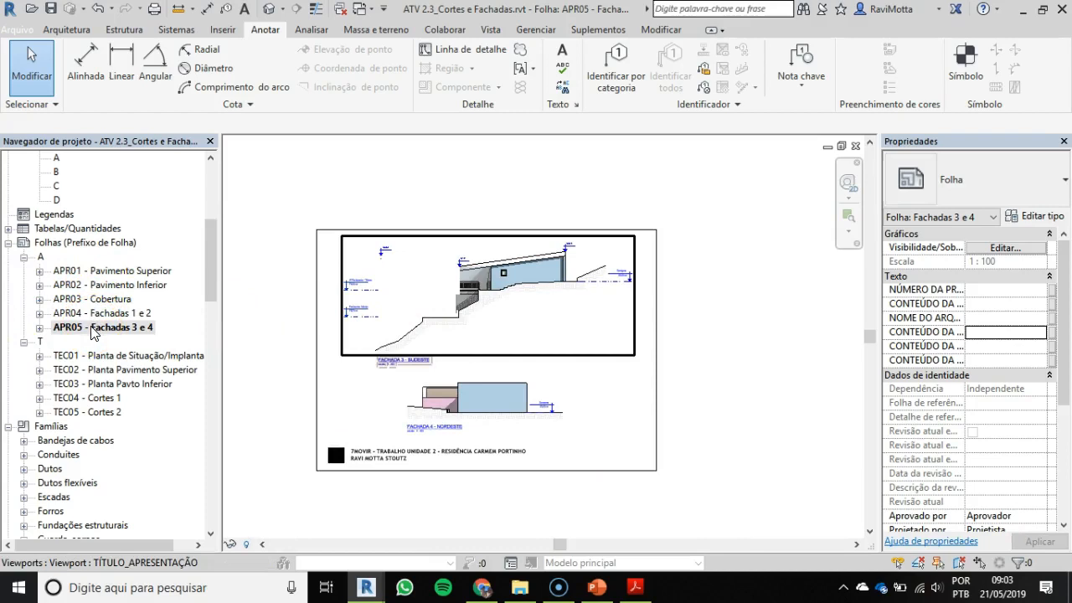
Step: Review the technical sheets TEC01 through TEC04 in order, examining the site plan, both floor plans and the sections
double_click(120, 360)
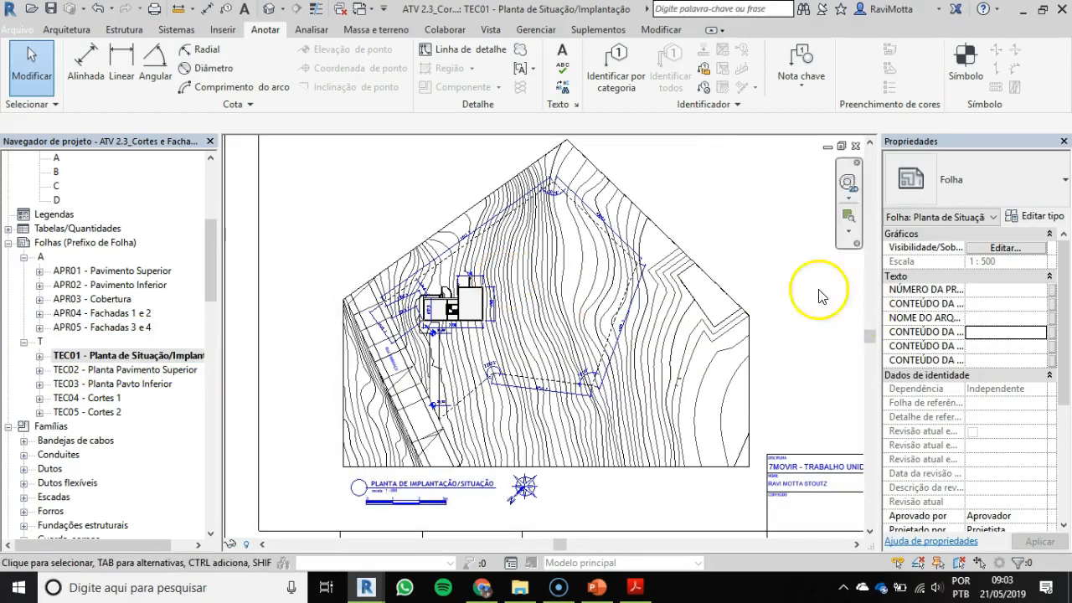
scroll(689, 306, "down", 1)
middle_click_drag(689, 306, 627, 342)
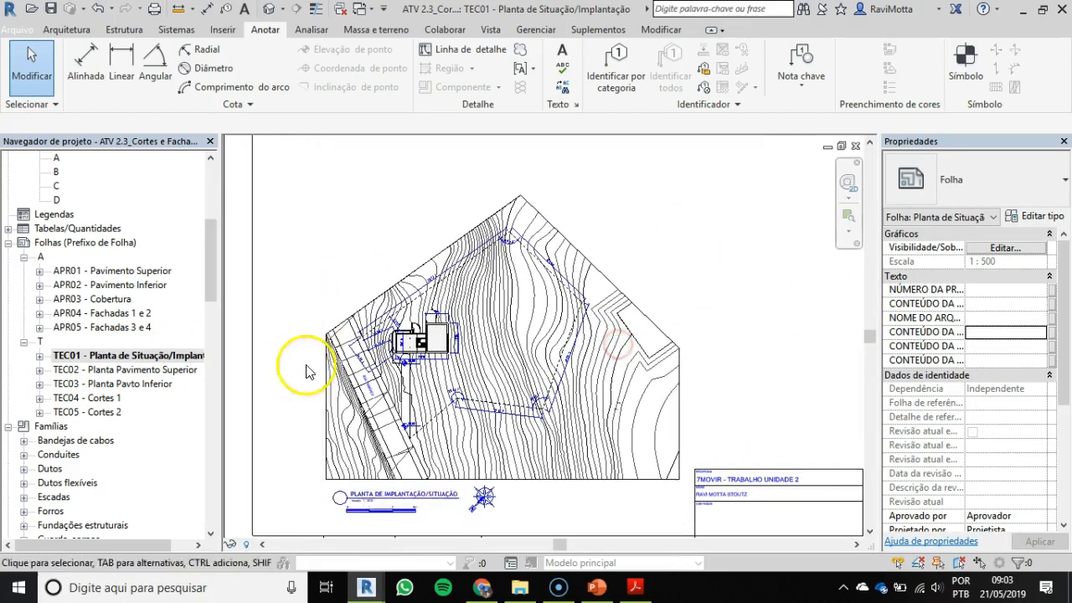
double_click(120, 371)
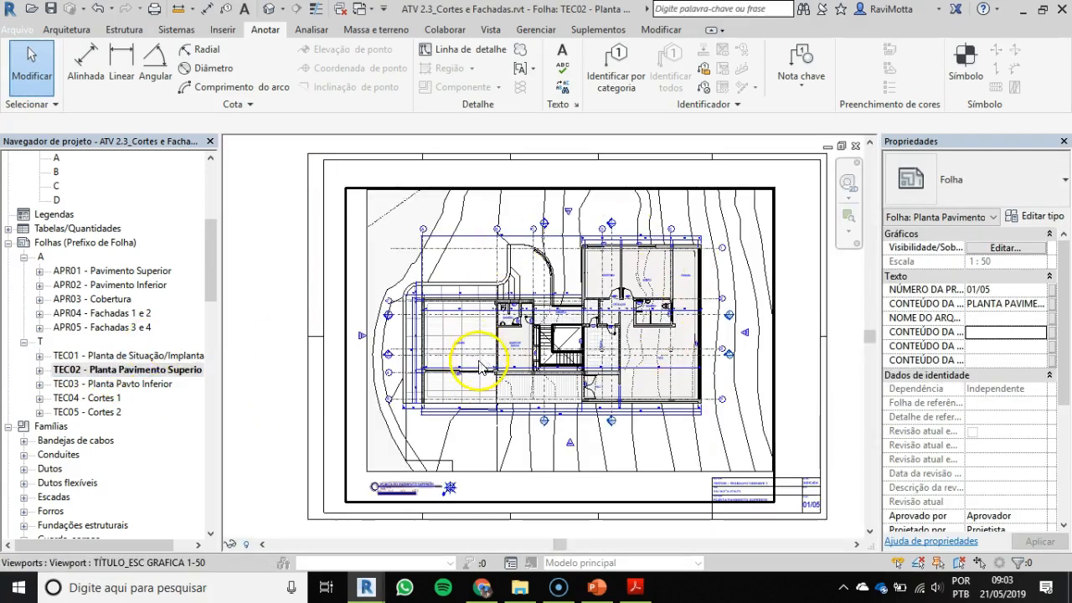
left_click(143, 387)
double_click(142, 385)
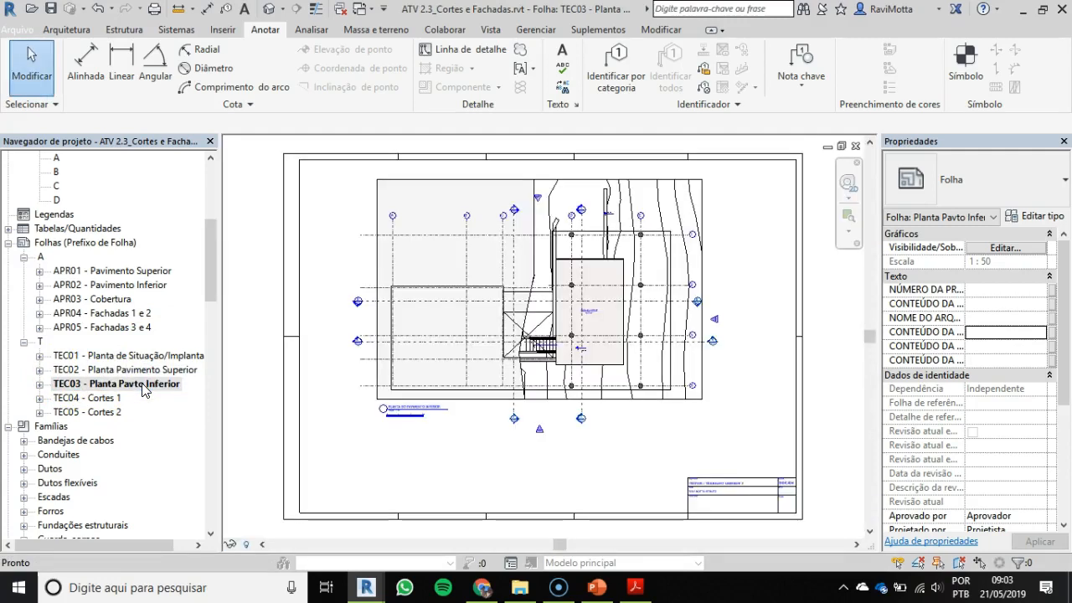
double_click(100, 399)
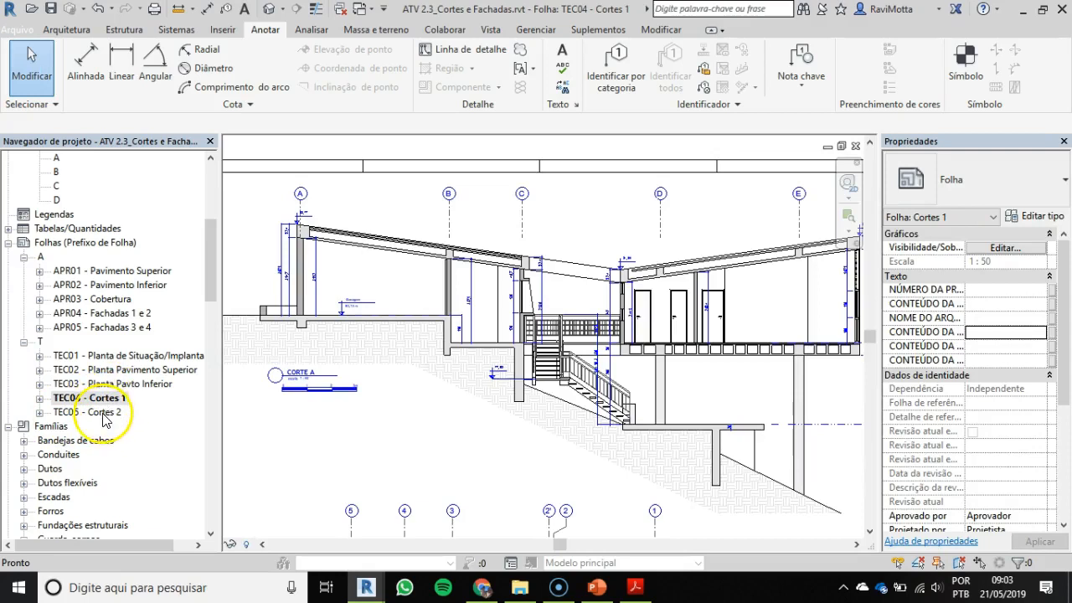
scroll(307, 376, "down", 3)
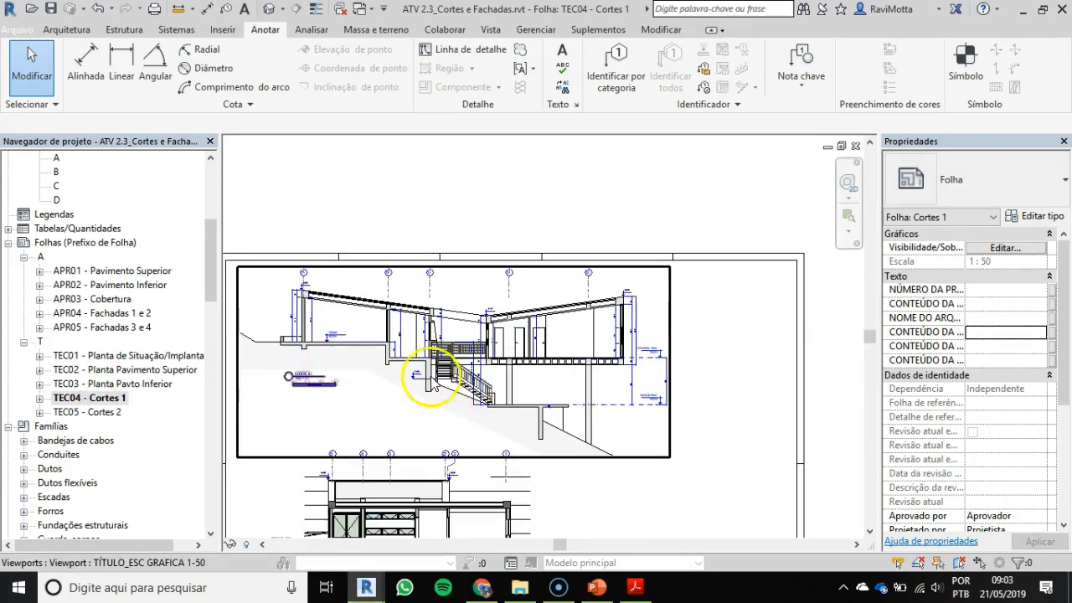
Step: Reopen sheet TEC02 - Planta Pavimento Superior, and switch to the PowerPoint presentation with the drawing check list
double_click(132, 370)
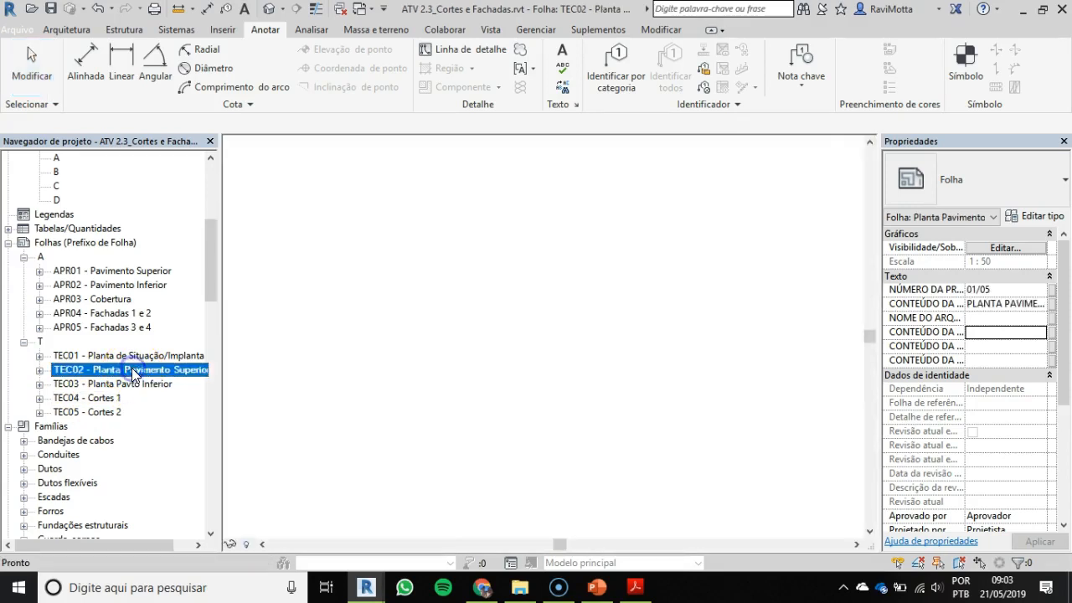
left_click(597, 589)
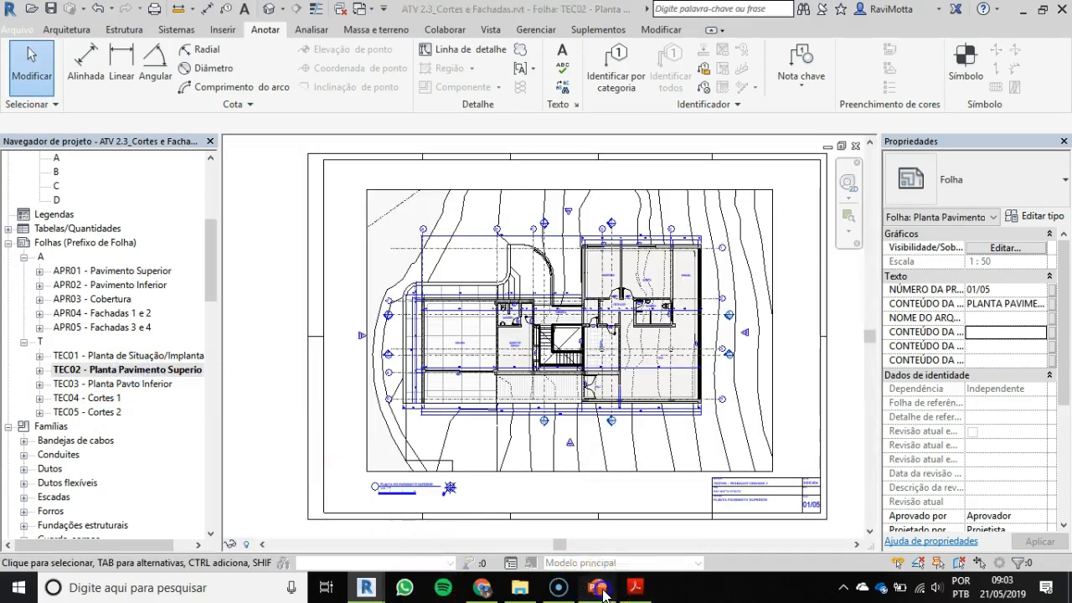
left_click(160, 454)
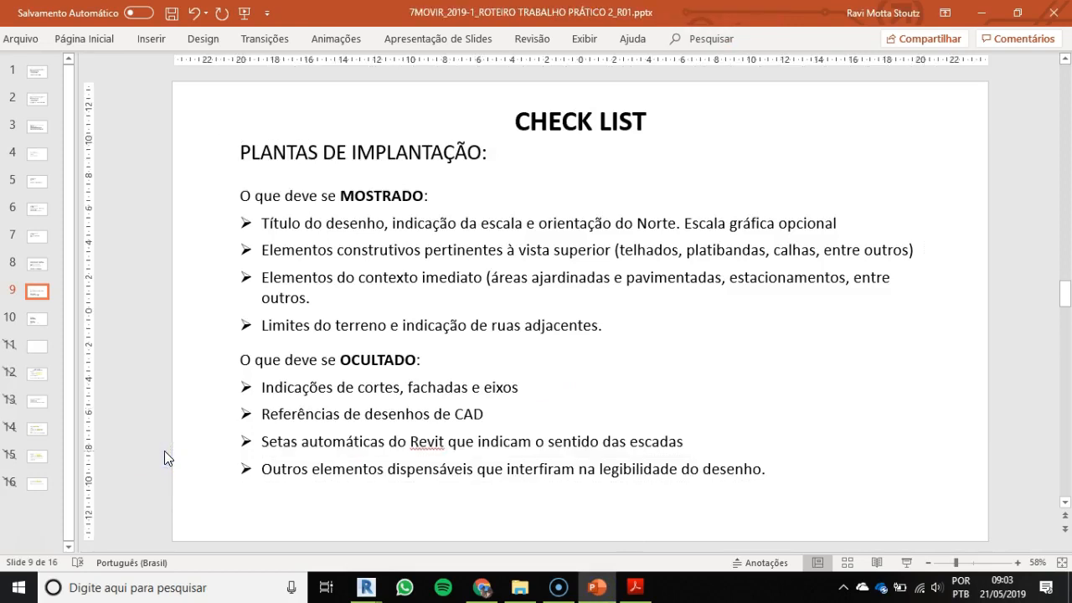
Step: Go back through the check list to the opening slides and read the drawings required for the presentation and technical sheets
scroll(165, 450, "up", 3)
scroll(164, 451, "up", 3)
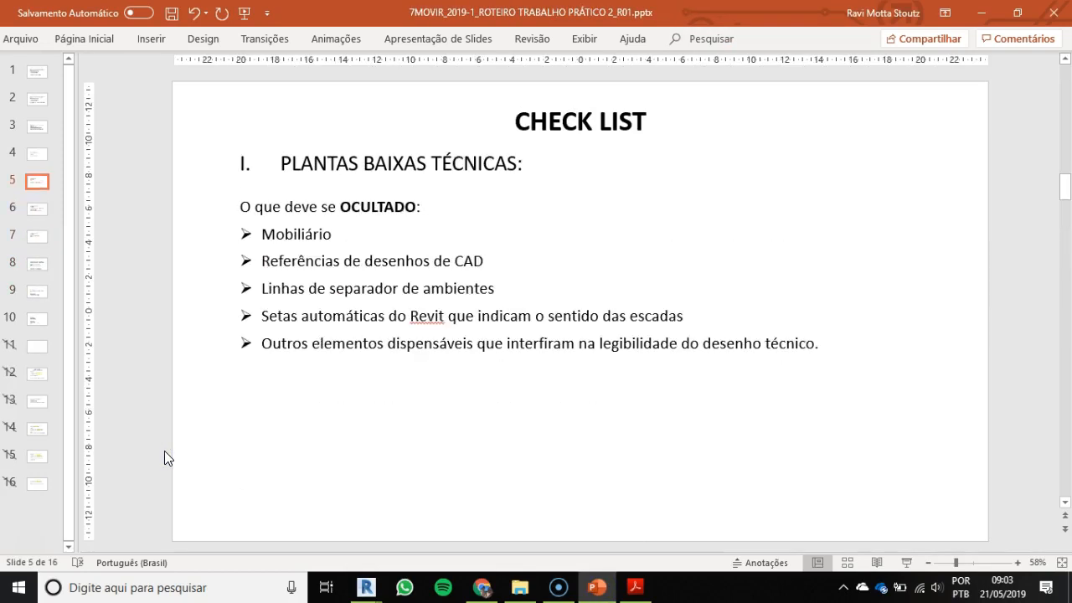
scroll(164, 458, "up", 1)
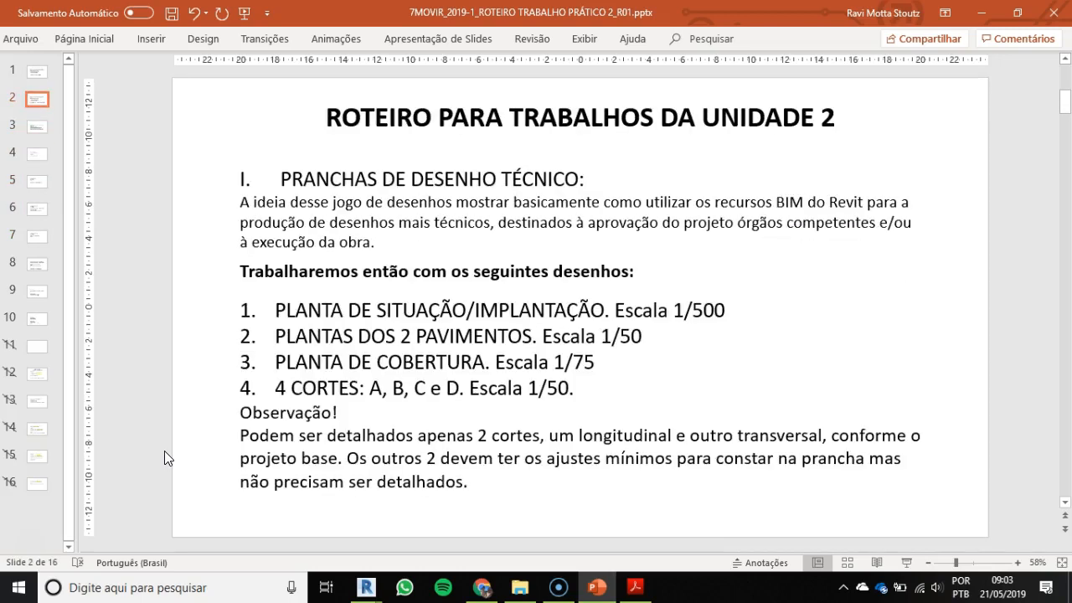
scroll(165, 457, "up", 1)
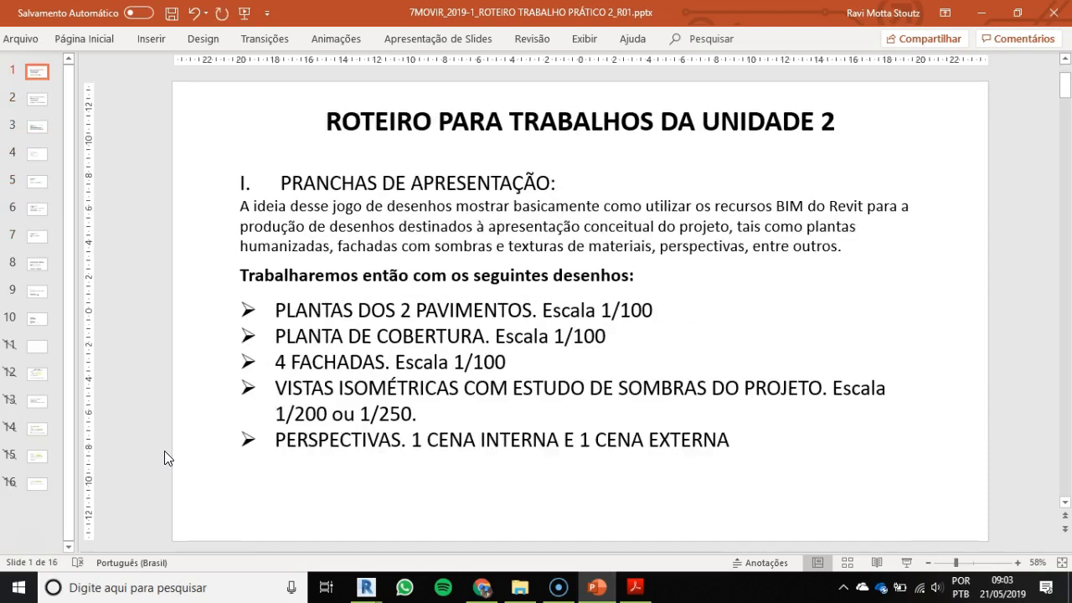
scroll(165, 457, "down", 1)
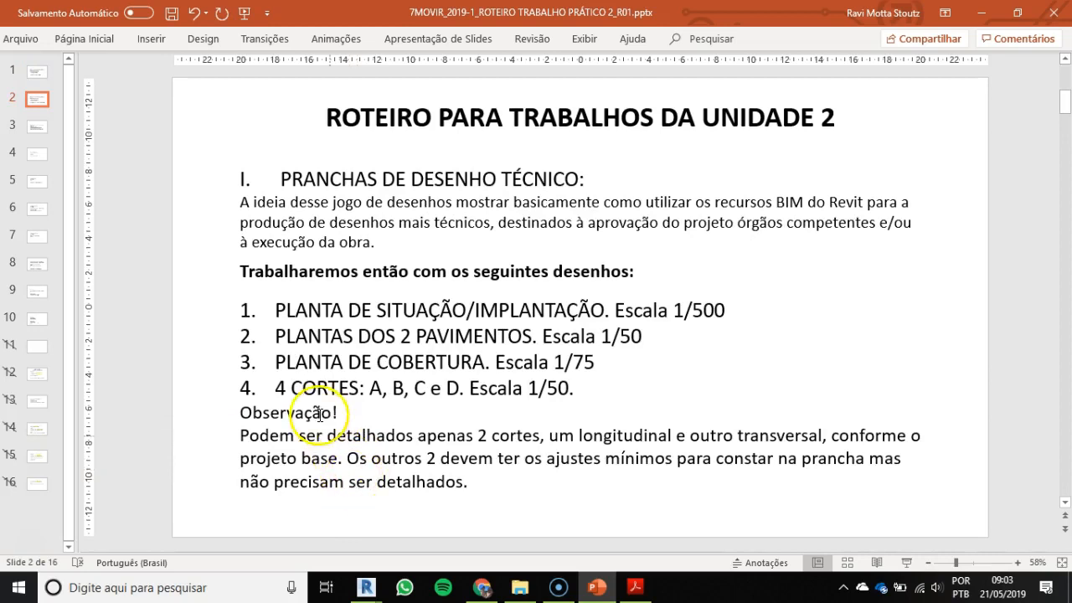
Step: Examine the requirement for sections A, B, C and D at scale 1/50 and the note on detailing only two of them
left_click_drag(274, 388, 343, 394)
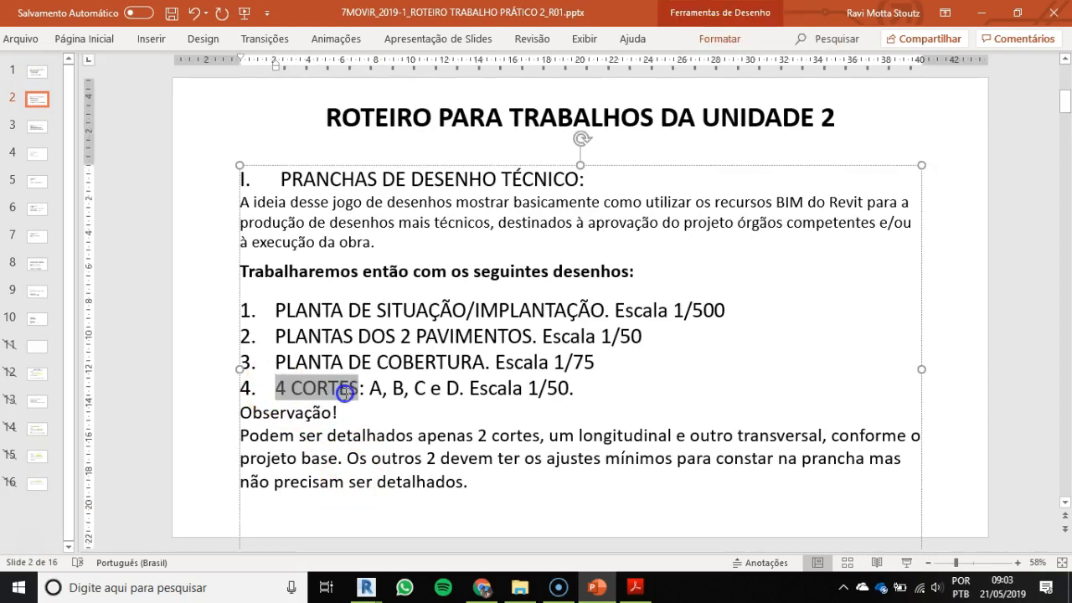
left_click_drag(345, 394, 355, 391)
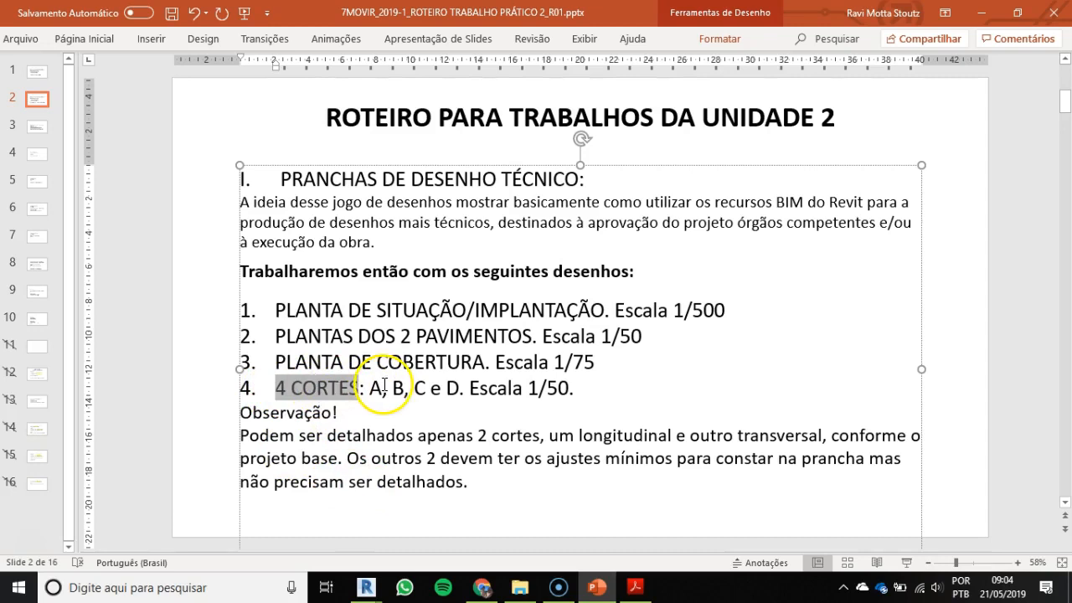
left_click_drag(373, 388, 479, 387)
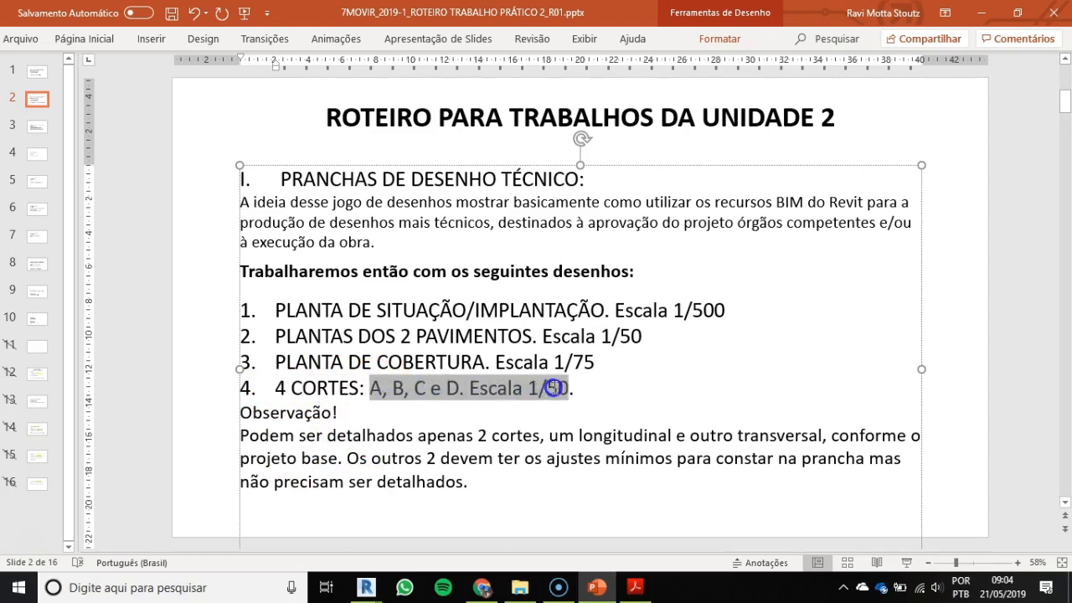
left_click_drag(555, 387, 557, 388)
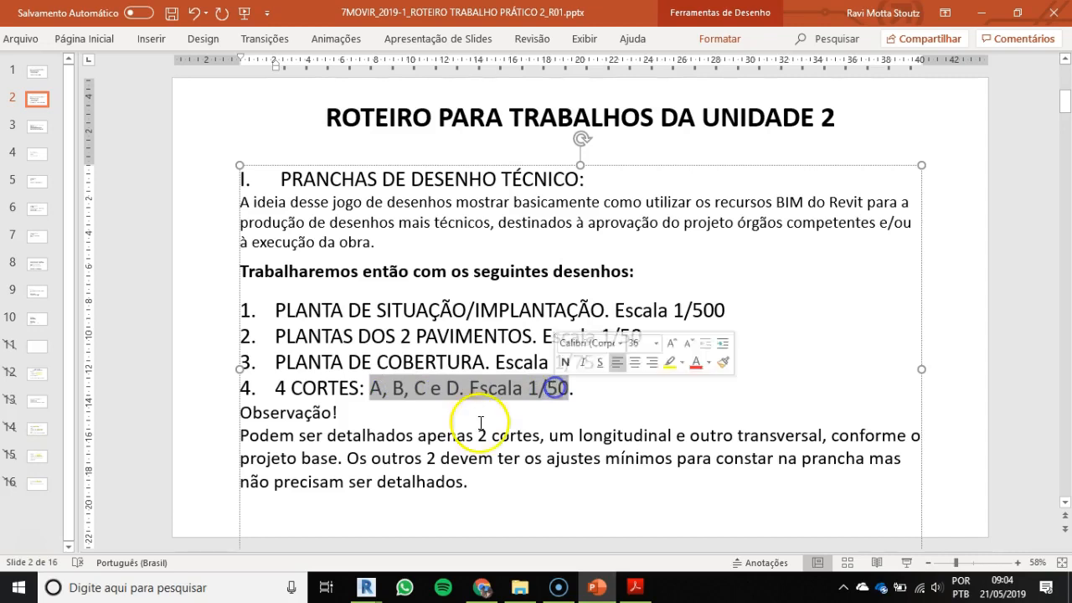
left_click_drag(242, 435, 625, 439)
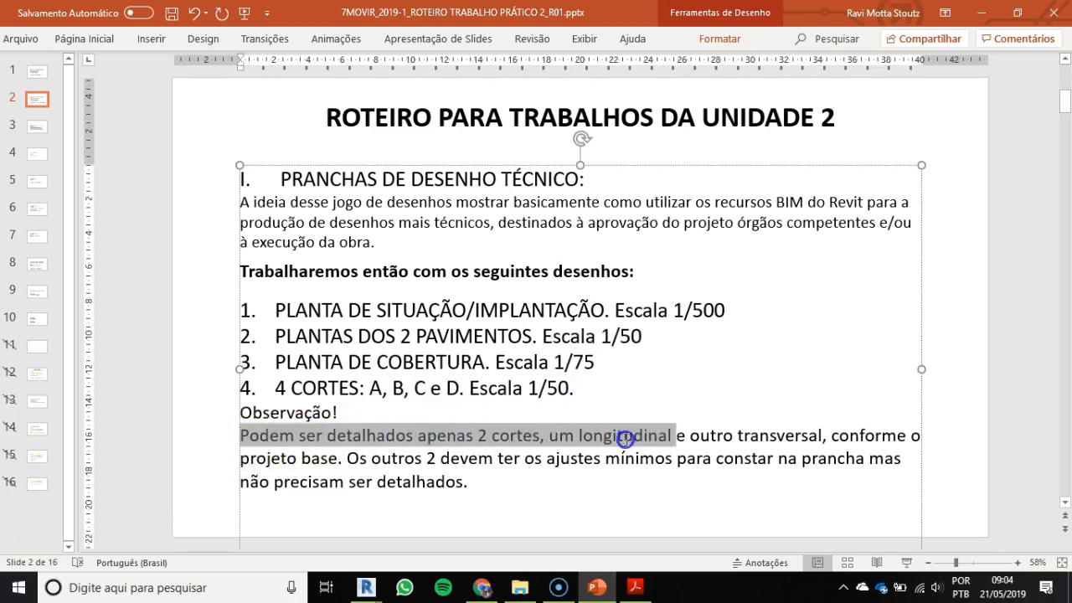
left_click_drag(712, 442, 879, 442)
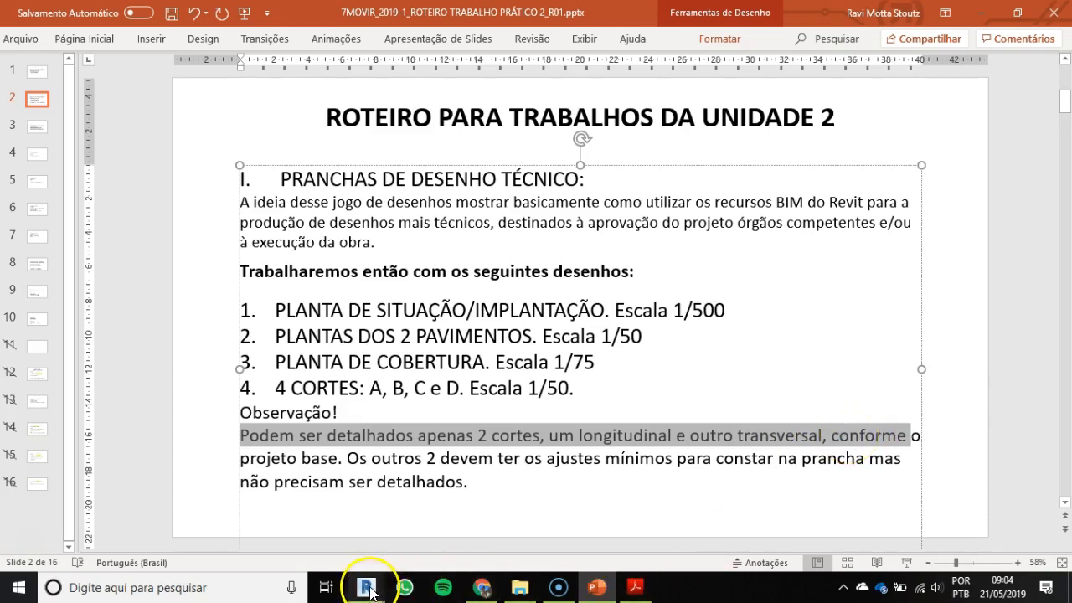
Step: Switch to Revit, activate the floor plan on sheet TEC02, and draw a vertical section between axes D and E through the bathroom and living room
mouse_move(366, 588)
left_click(272, 534)
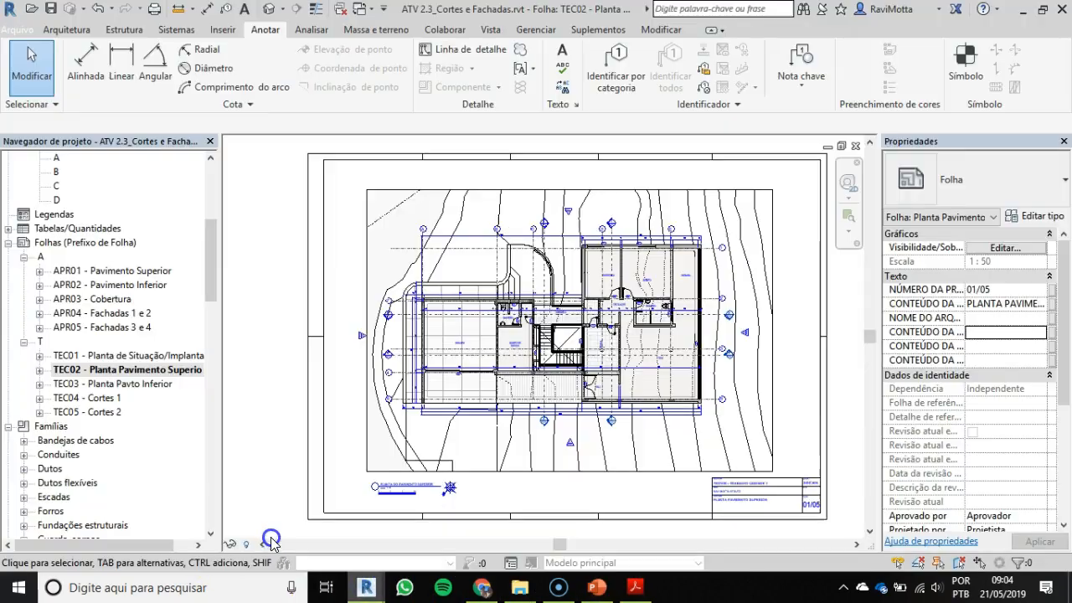
scroll(628, 347, "up", 3)
double_click(578, 347)
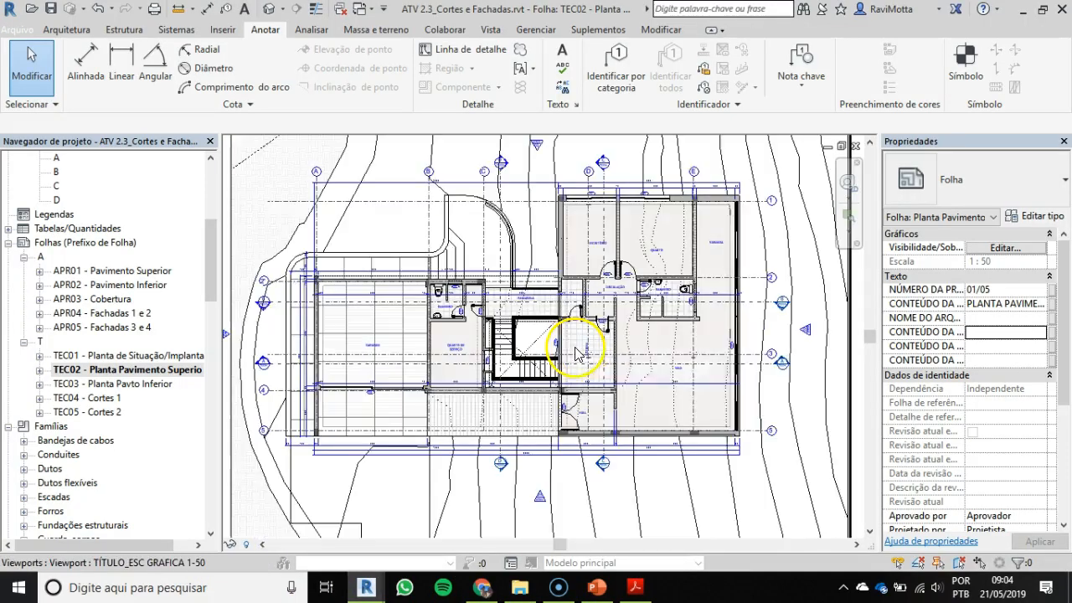
left_click(297, 10)
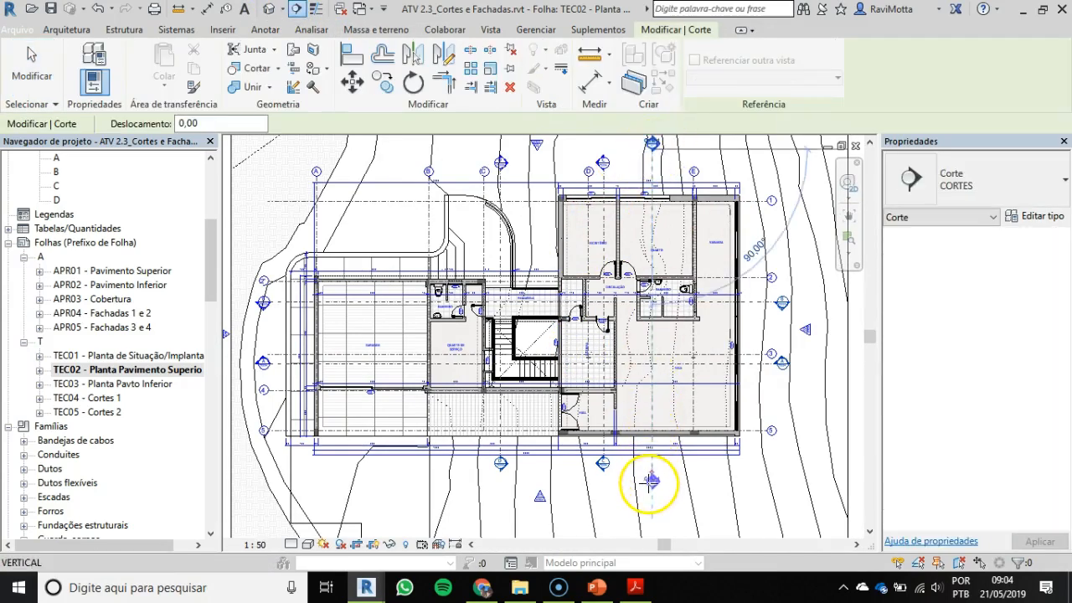
left_click(650, 479)
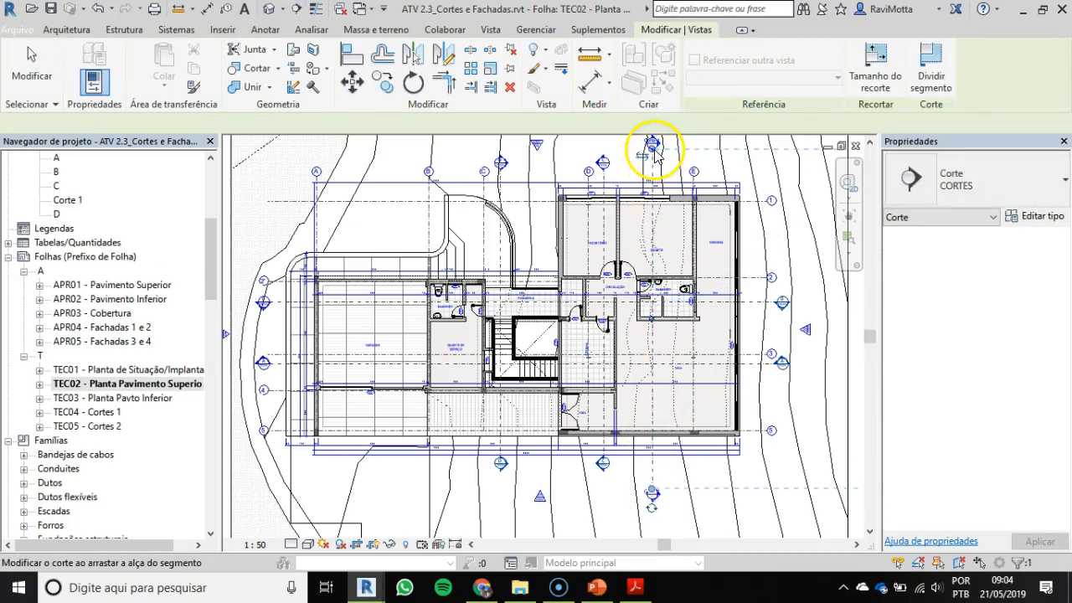
key("Escape")
Step: Open the Corte 1 view from its section mark and examine the cut through the rooms, columns and terrain
double_click(653, 143)
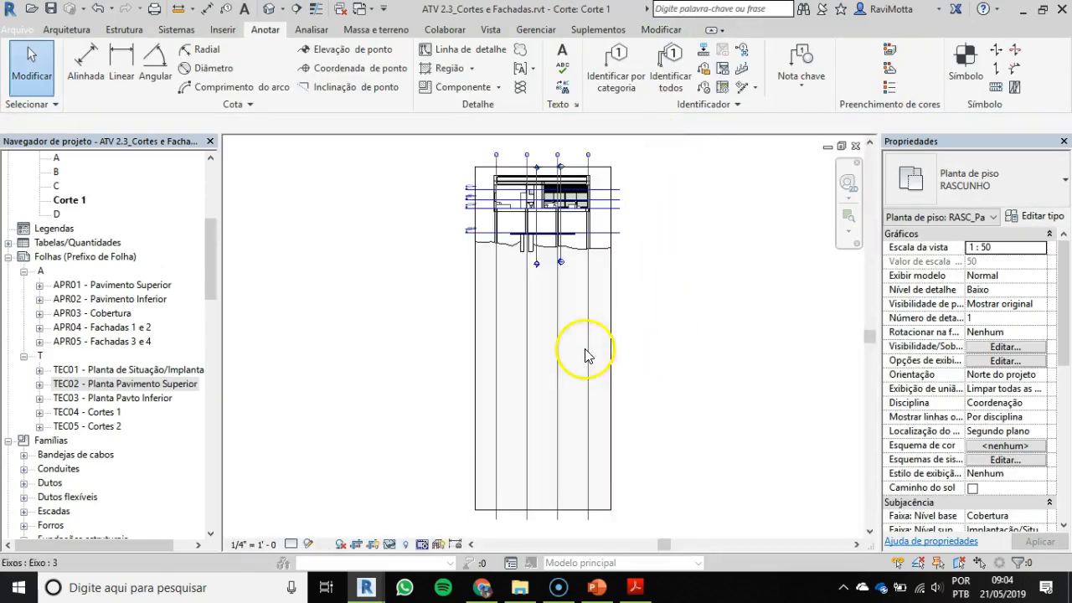
scroll(586, 355, "up", 3)
scroll(561, 190, "up", 3)
middle_click_drag(472, 225, 509, 307)
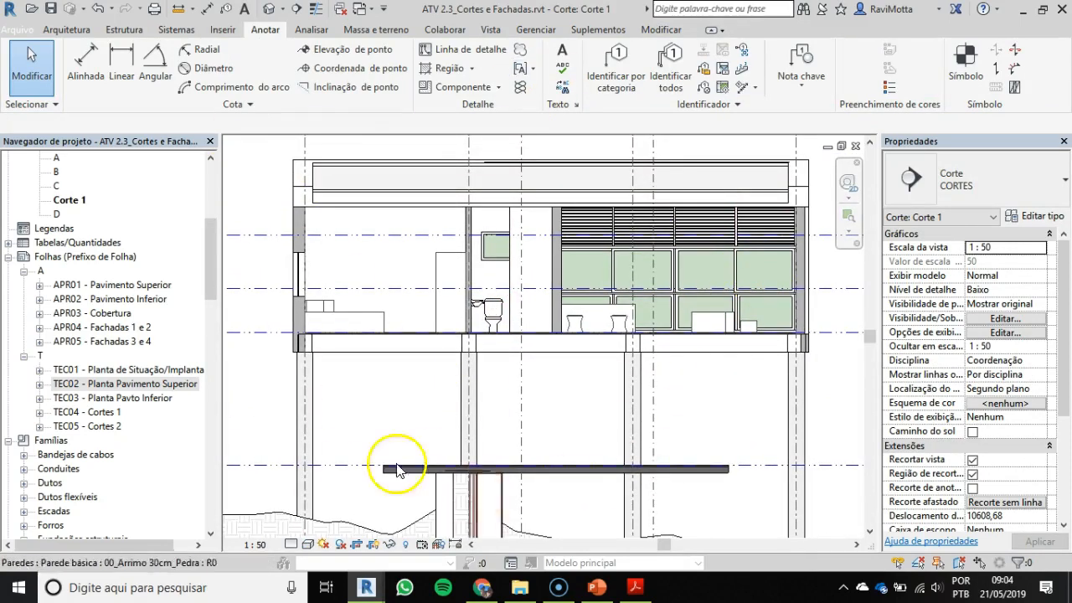
scroll(376, 283, "down", 3)
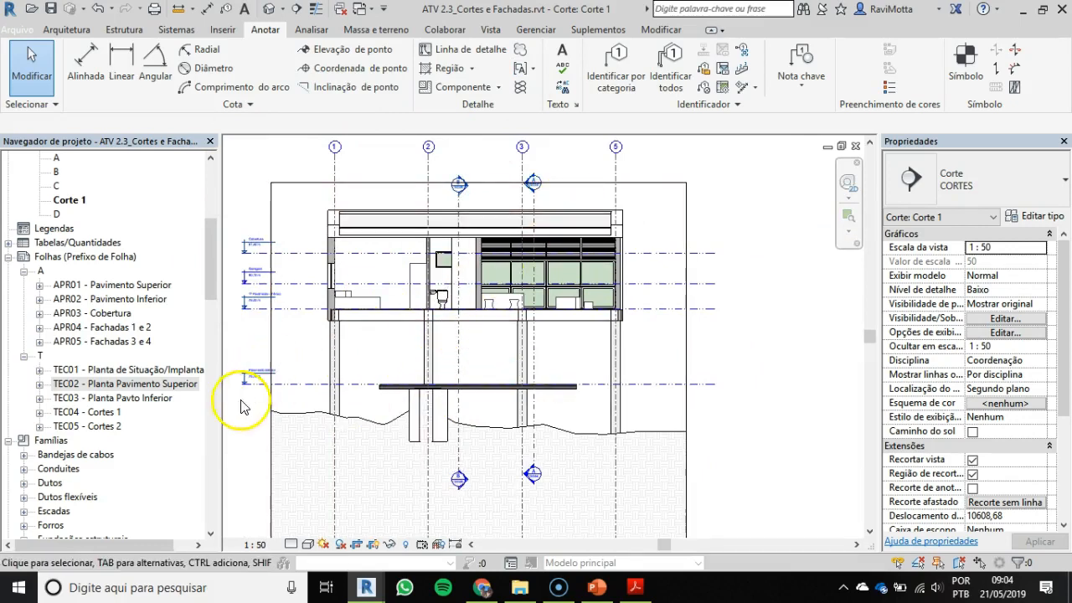
Step: Reopen sheet TEC02 - Planta Pavimento Superior and follow the section A line from the garage to the staircase
double_click(117, 384)
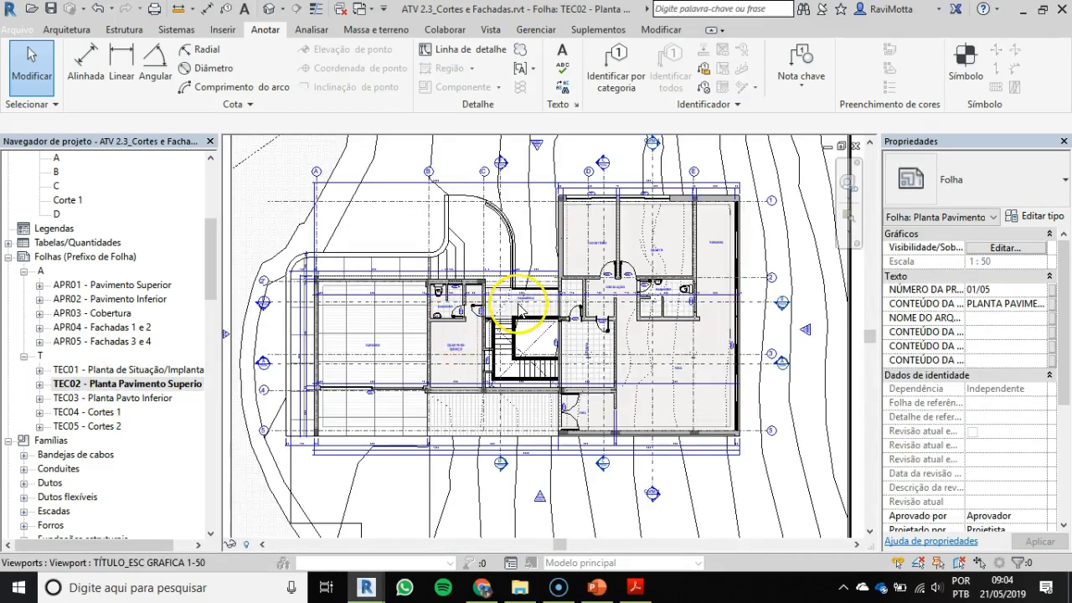
middle_click_drag(694, 242, 706, 261)
scroll(310, 379, "up", 5)
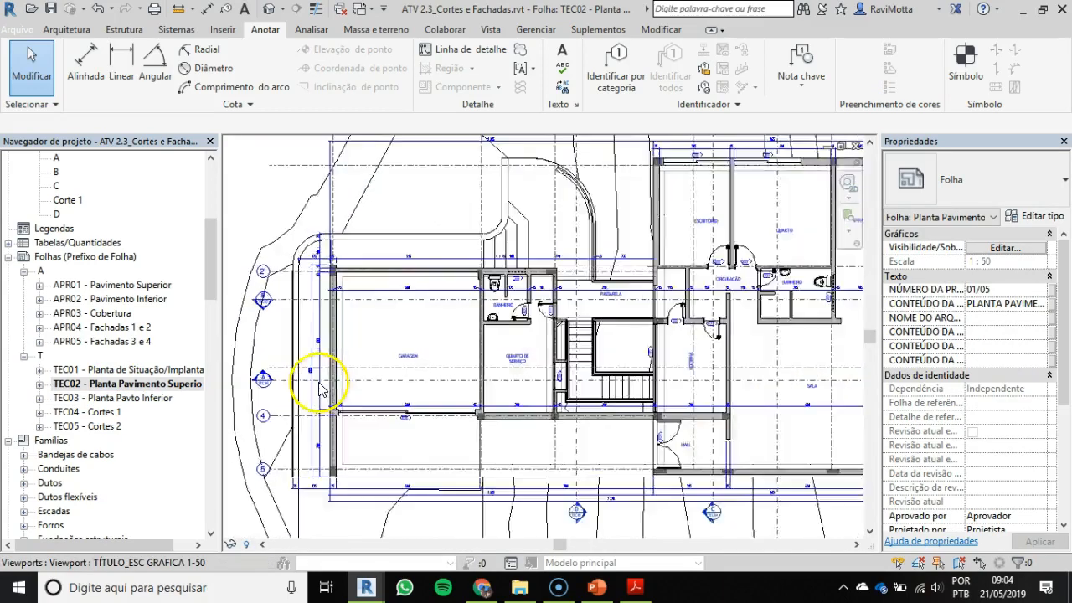
middle_click_drag(266, 394, 400, 405)
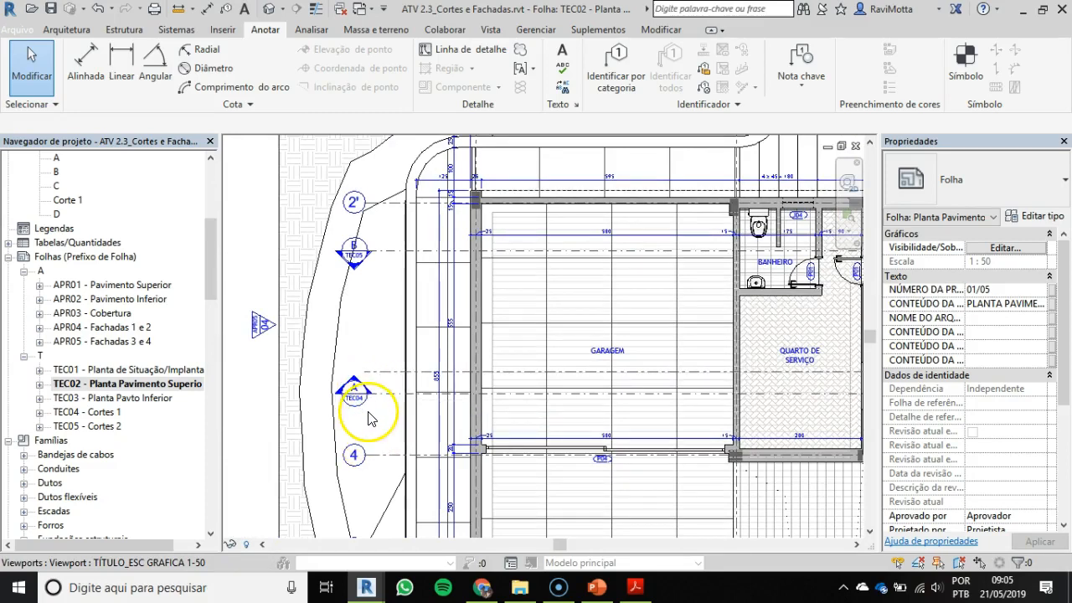
mouse_move(442, 377)
middle_mouse_down()
mouse_move(413, 364)
mouse_move(191, 345)
middle_mouse_up()
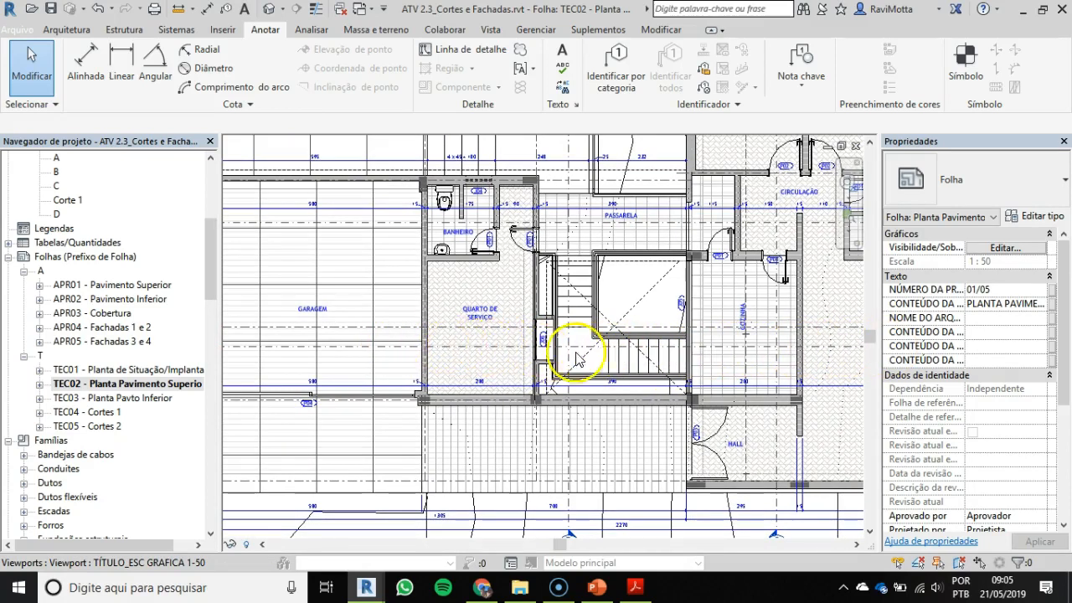
scroll(588, 350, "up", 2)
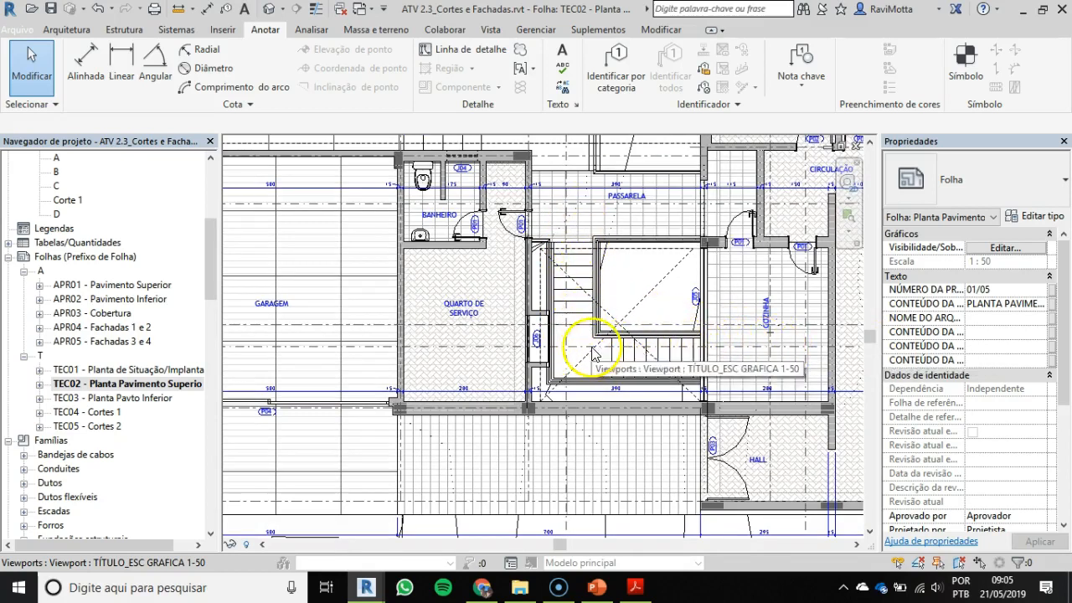
scroll(636, 359, "up", 2)
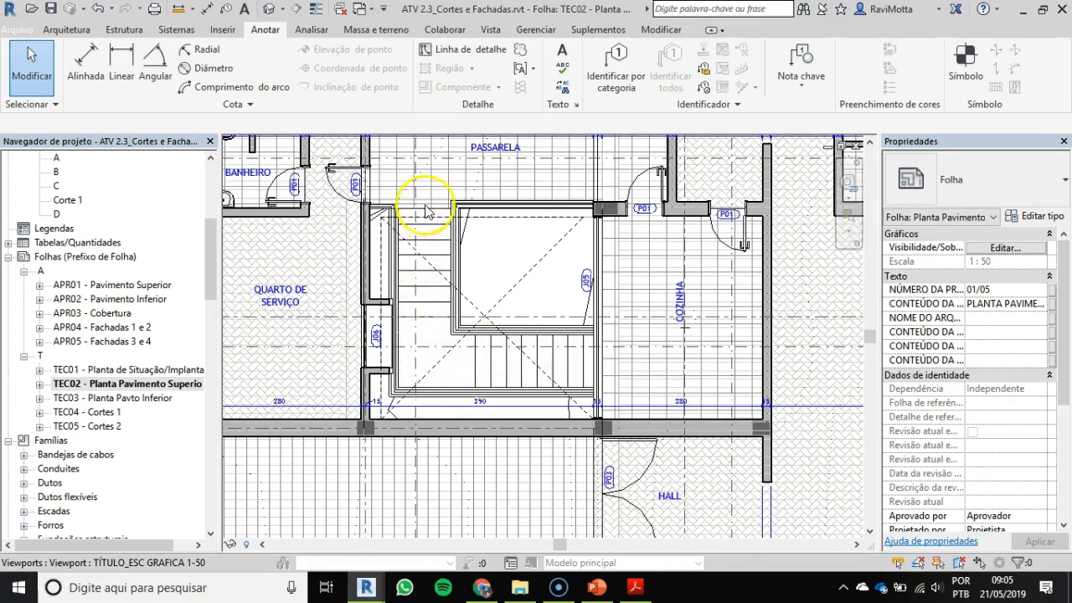
Step: Examine section marks A and B beside the living room with their sheet references, and the C and D section lines
scroll(538, 310, "down", 4)
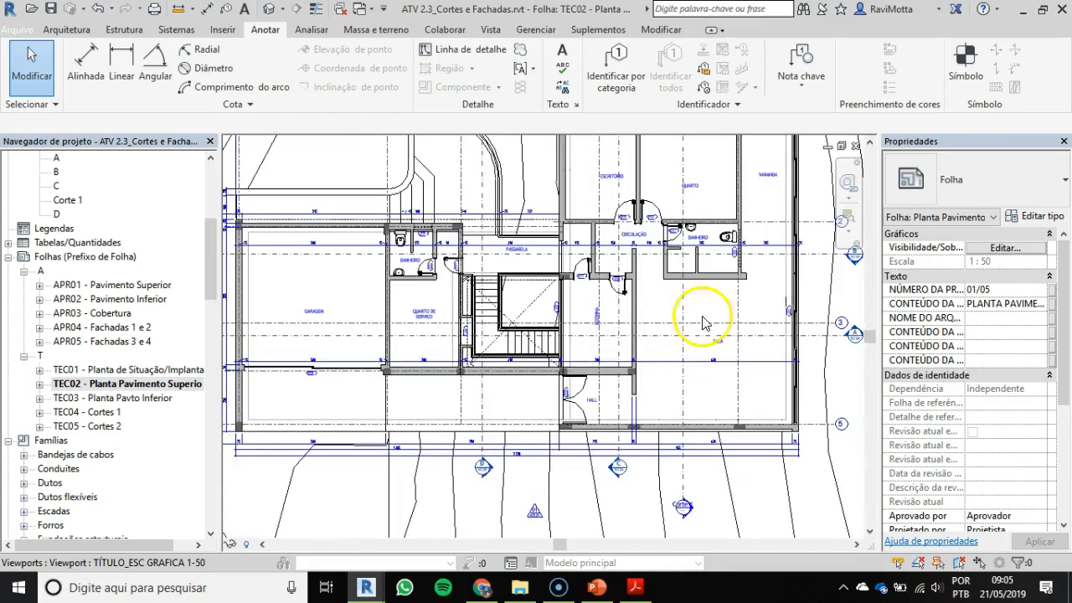
scroll(702, 323, "up", 5)
middle_click_drag(712, 343, 717, 444)
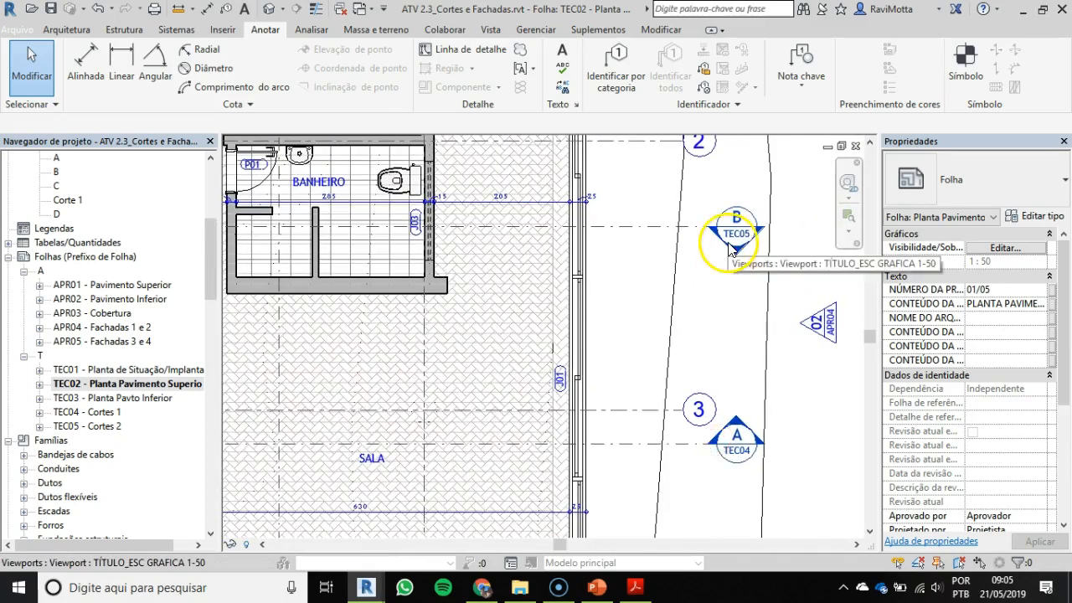
scroll(726, 243, "down", 3)
middle_click_drag(744, 338, 752, 352)
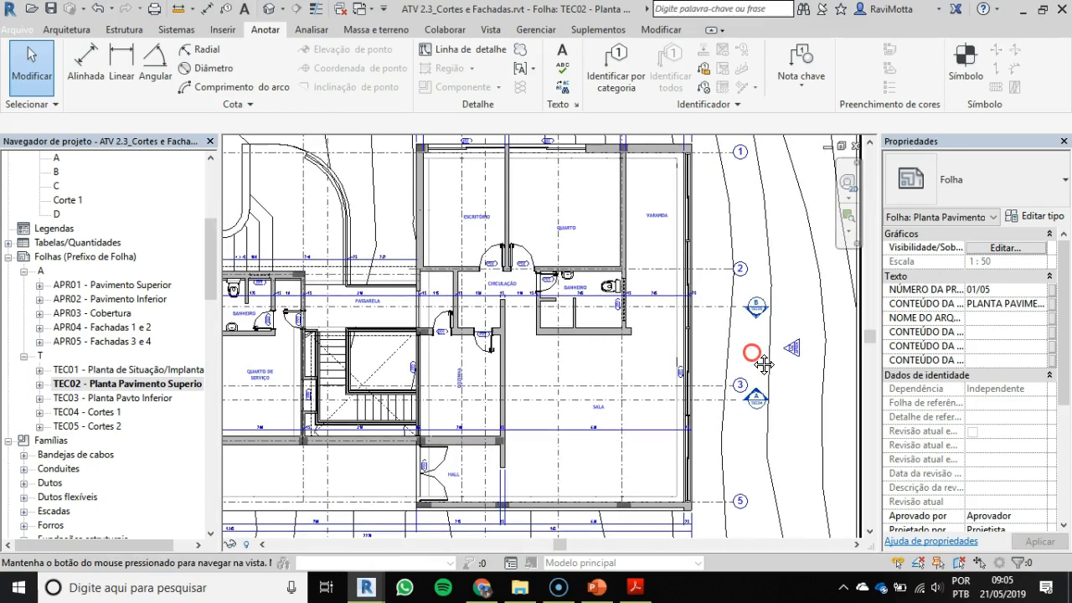
middle_click_drag(576, 397, 600, 349)
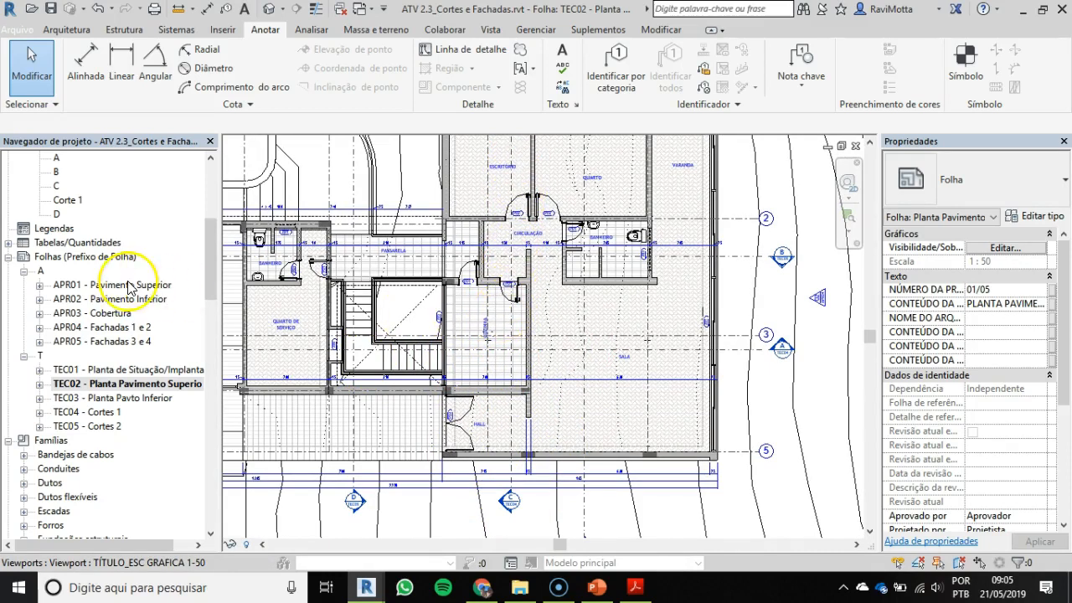
Step: Open sheet TEC03 - Planta Pavto Inferior and examine the section lines crossing the Varanda/Ateliê and the stairs
double_click(118, 400)
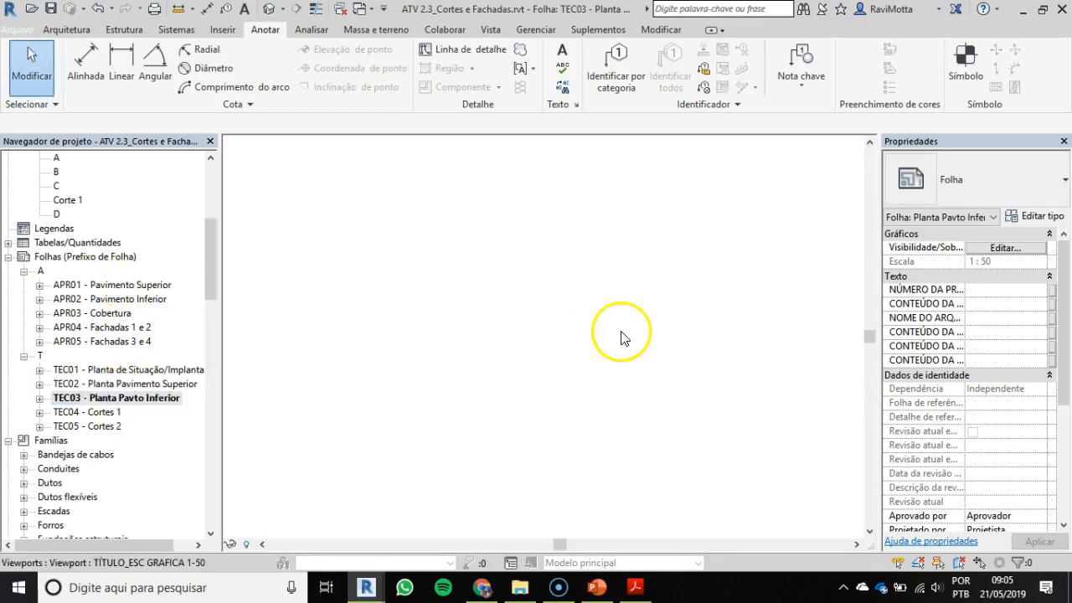
scroll(615, 356, "up", 3)
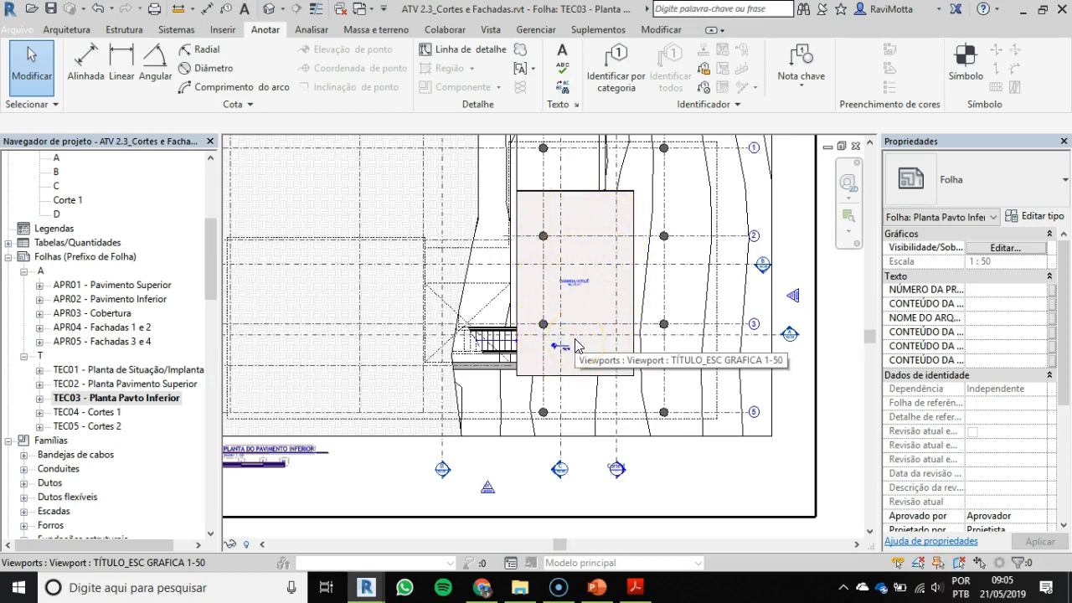
scroll(576, 343, "down", 1)
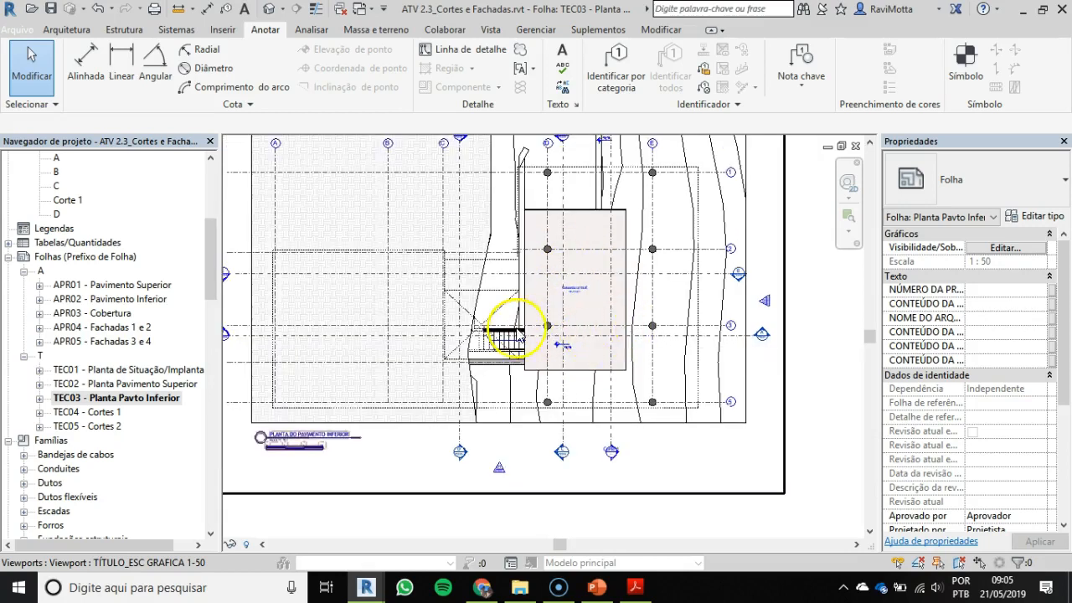
Step: Activate the lower floor plan on the sheet and delete the Corte 1 section together with its view
scroll(613, 450, "up", 3)
double_click(615, 438)
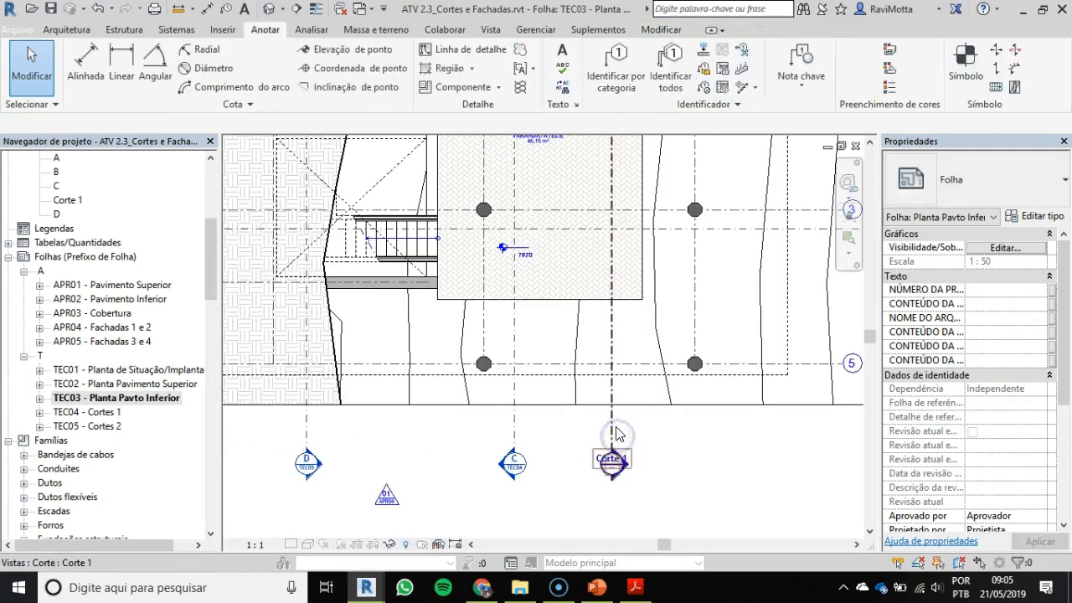
left_click(615, 433)
key("Delete")
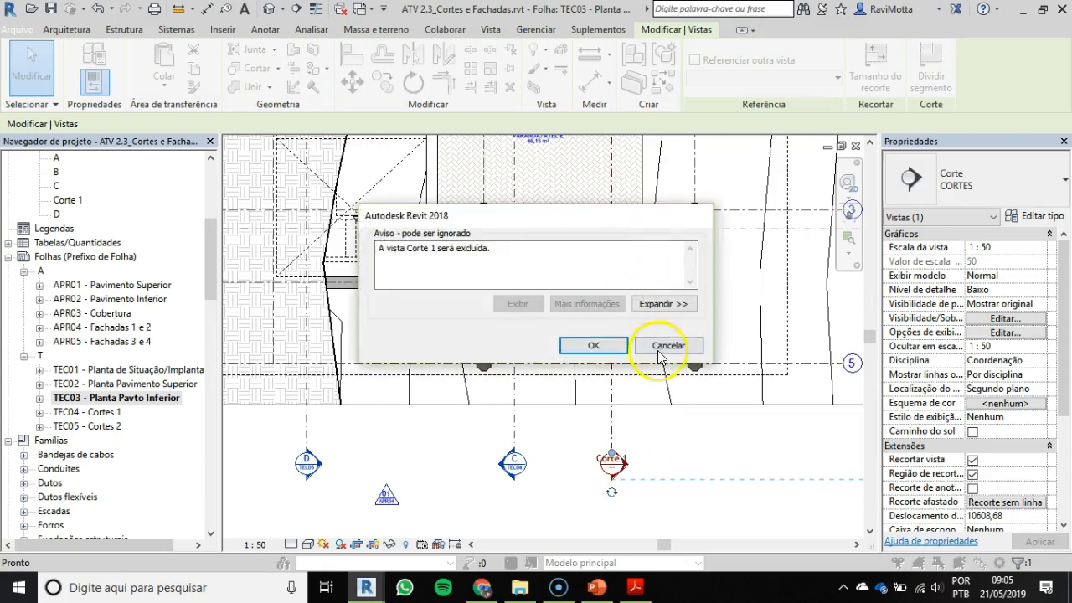
left_click(596, 345)
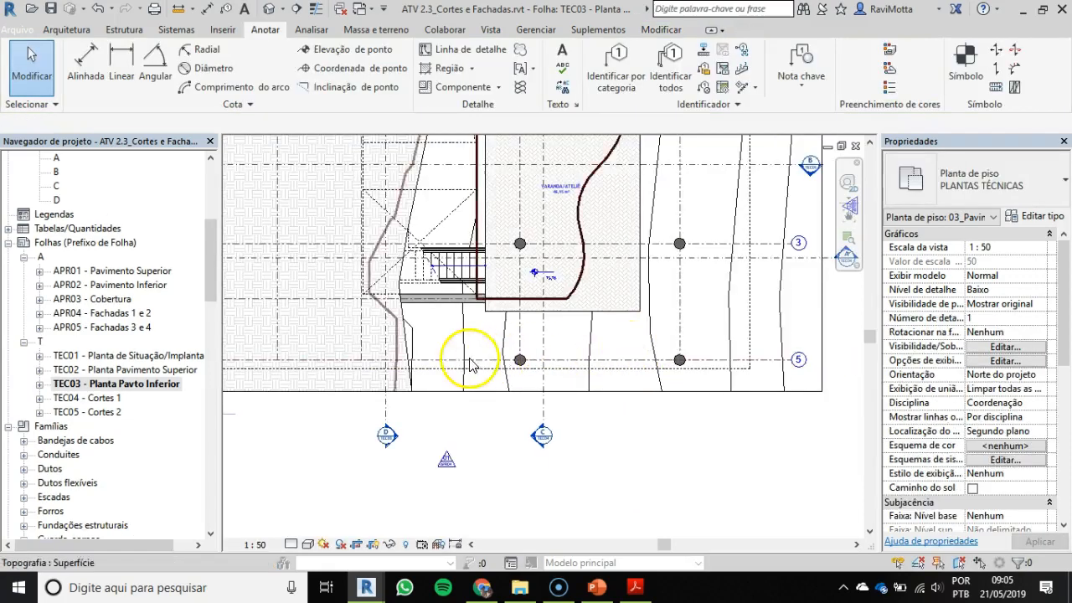
Step: Examine the whole lower floor plan, checking its staircase, dashed projections, axes and section marks
scroll(399, 269, "up", 1)
scroll(386, 305, "down", 1)
middle_click_drag(388, 311, 442, 433)
scroll(438, 376, "down", 1)
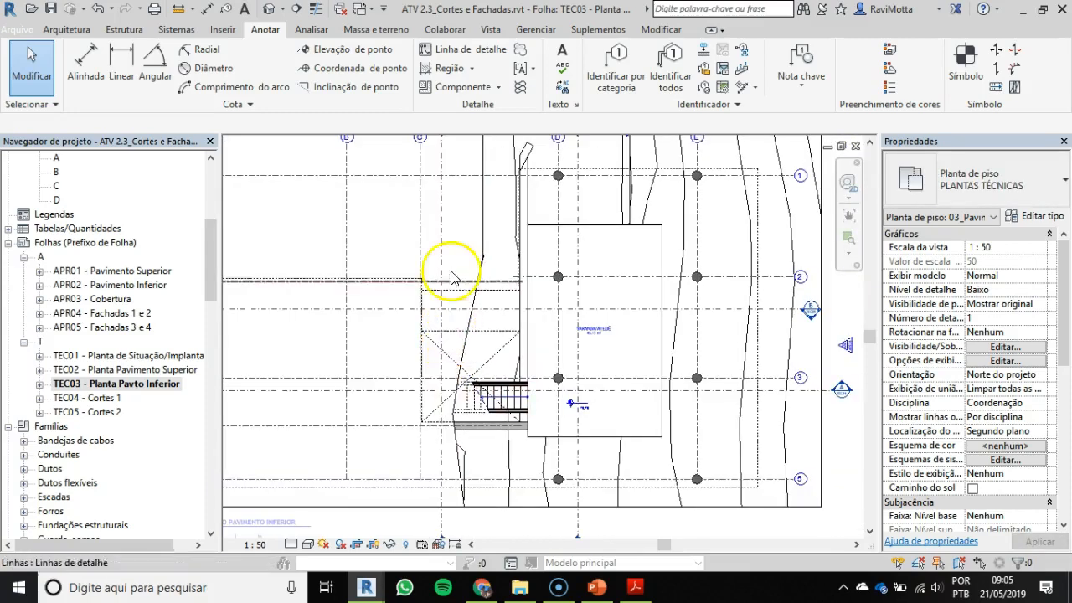
scroll(457, 381, "down", 1)
middle_click_drag(455, 378, 505, 418)
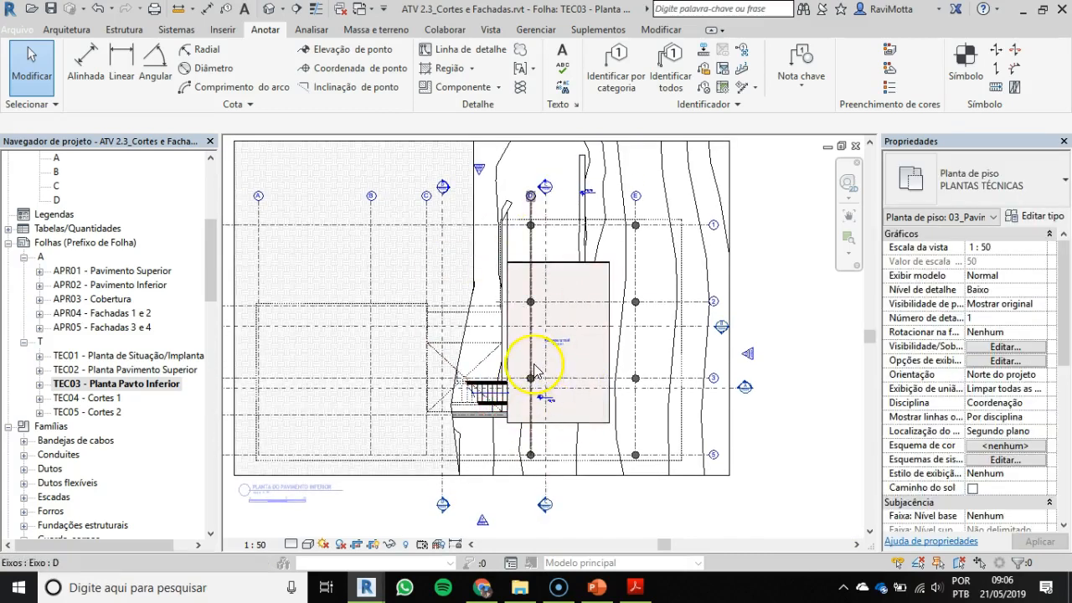
Step: Open sheet TEC04 - Cortes 1 and examine Corte A's dimensions and level marks from the garage across the stairs
double_click(98, 399)
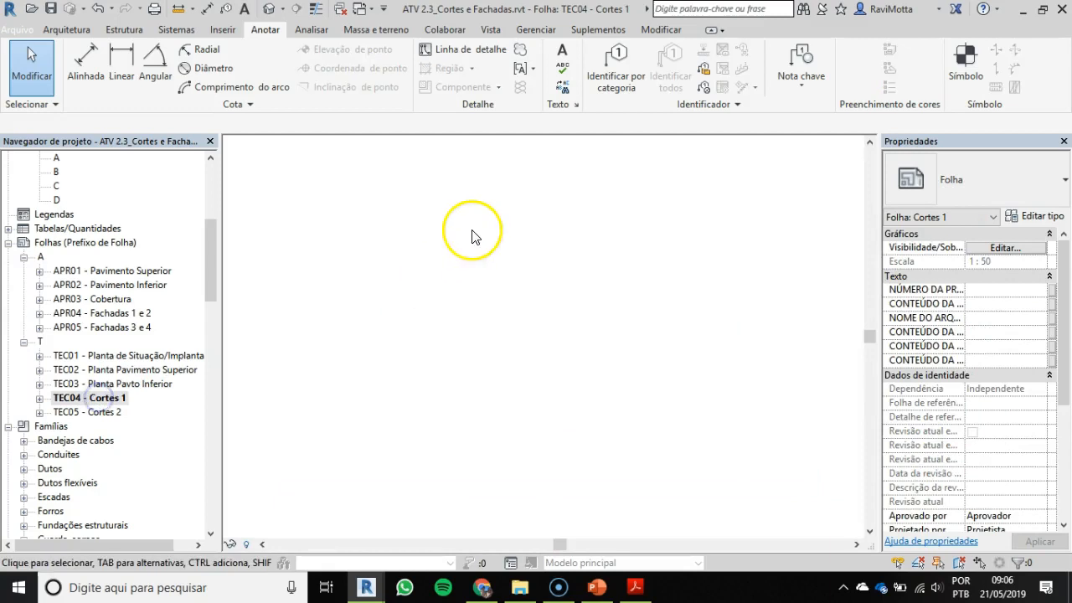
scroll(410, 284, "up", 5)
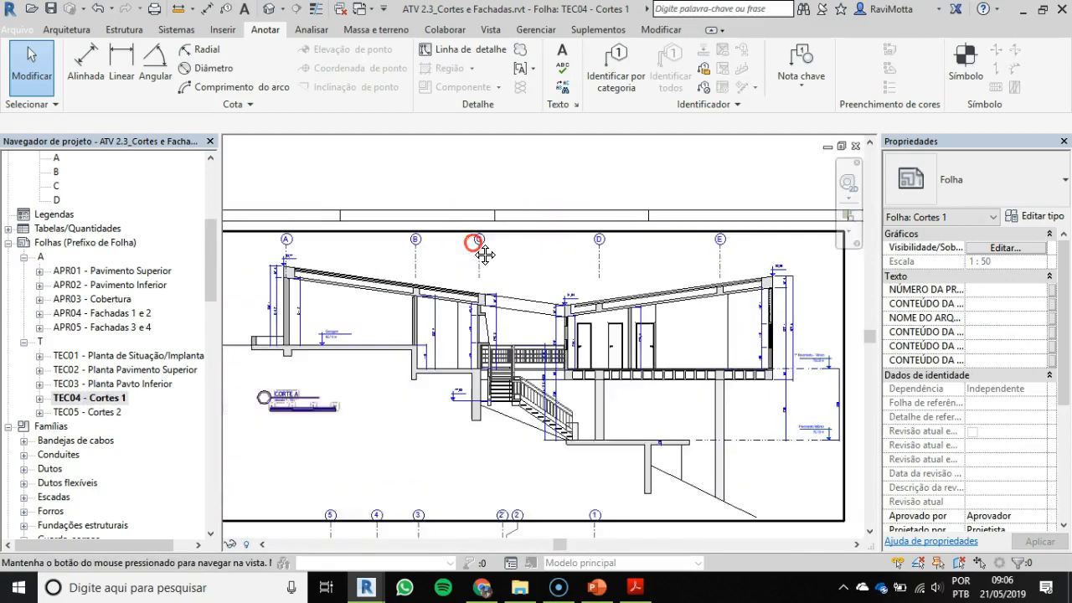
scroll(297, 284, "up", 4)
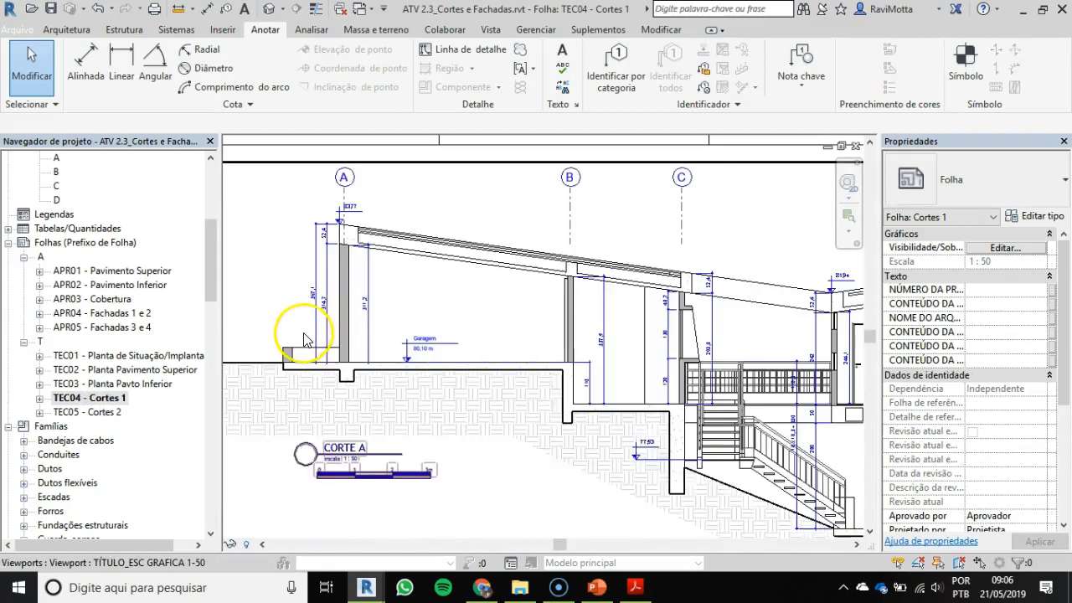
middle_click_drag(330, 337, 466, 365)
scroll(457, 313, "up", 2)
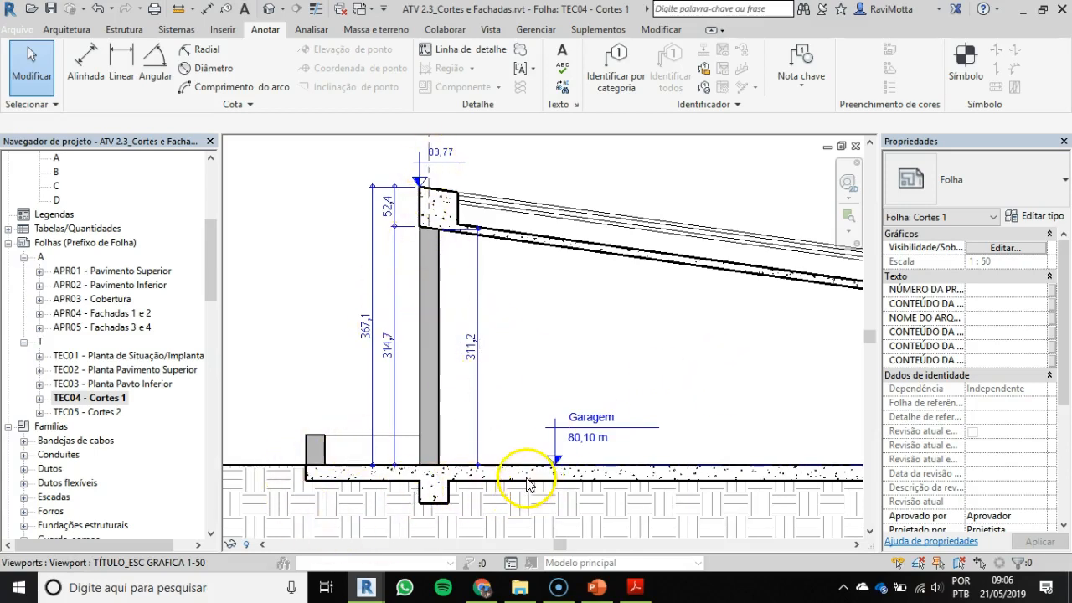
middle_click_drag(720, 411, 318, 296)
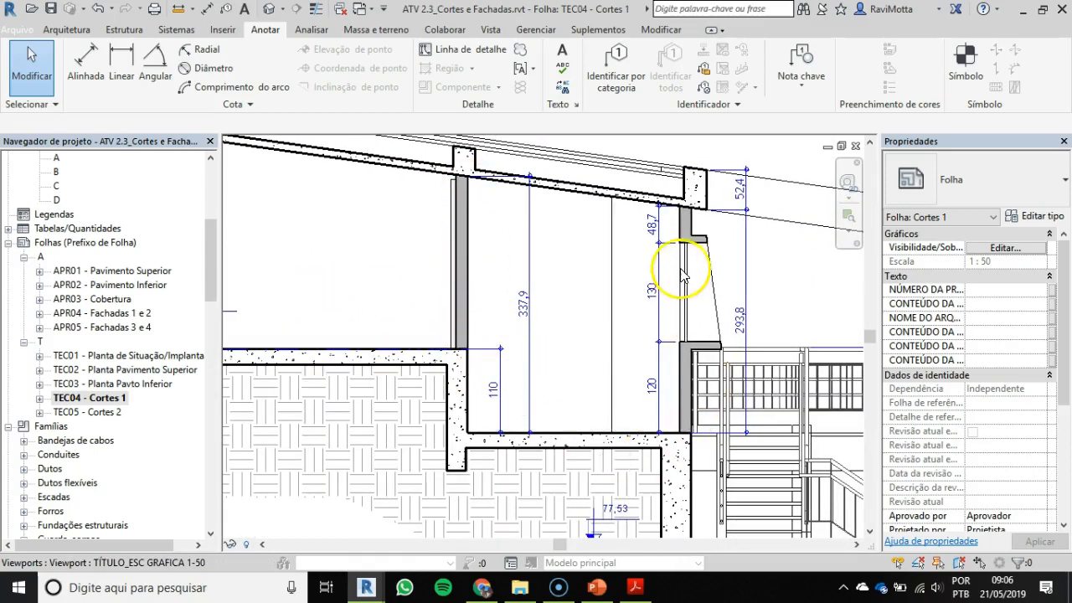
middle_click_drag(696, 364, 479, 222)
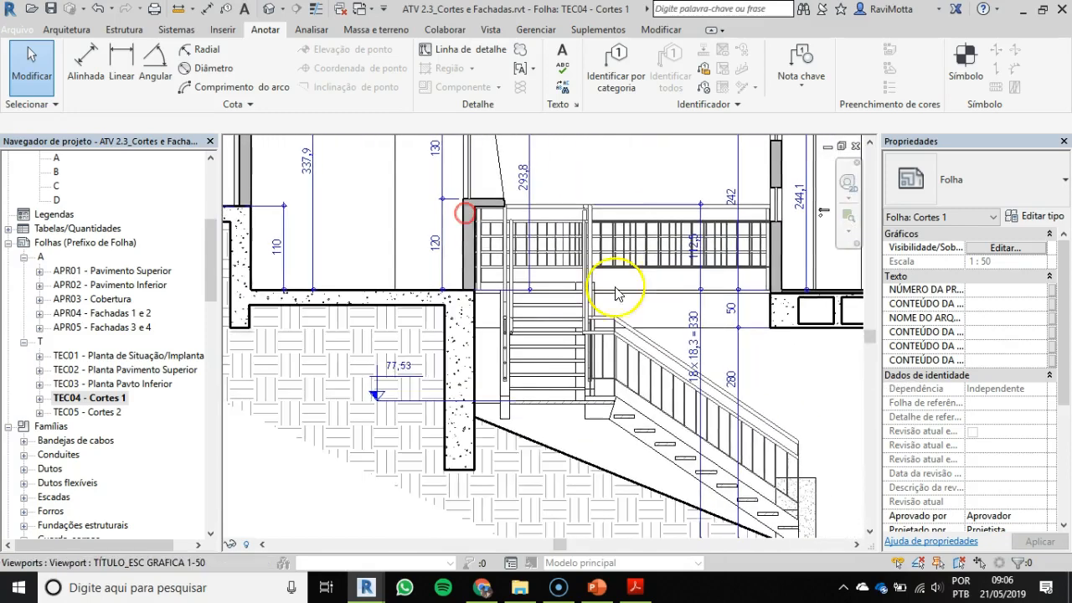
middle_click_drag(703, 335, 210, 447)
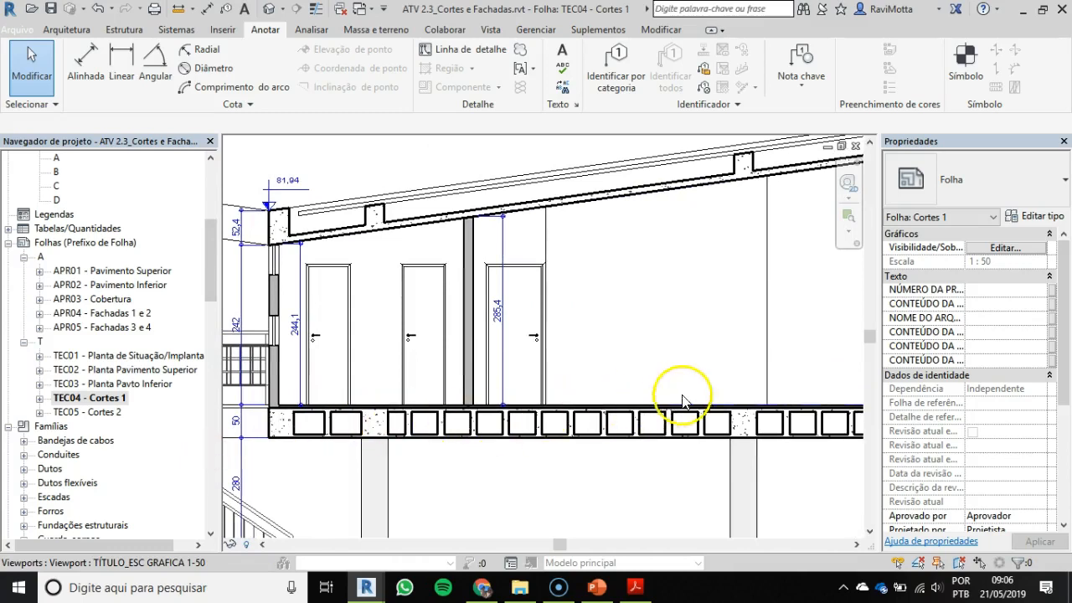
Step: Examine Corte A's elevated floor, roof dimensions, lower slab, retaining wall and earth hatching below the stairs
scroll(747, 407, "down", 2)
middle_click_drag(747, 406, 700, 414)
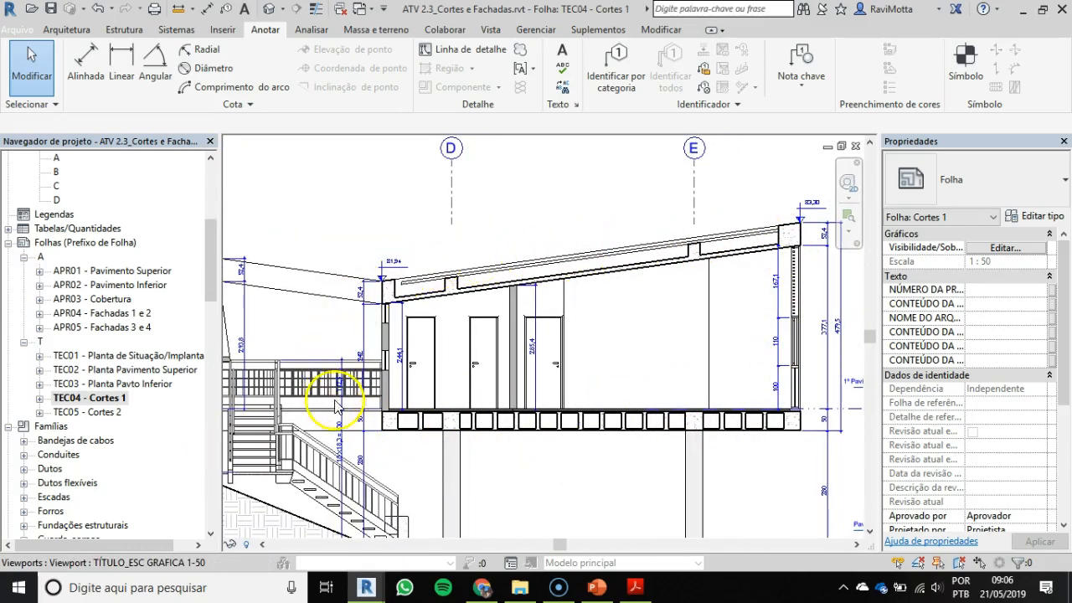
scroll(670, 460, "up", 2)
middle_click_drag(510, 466, 548, 450)
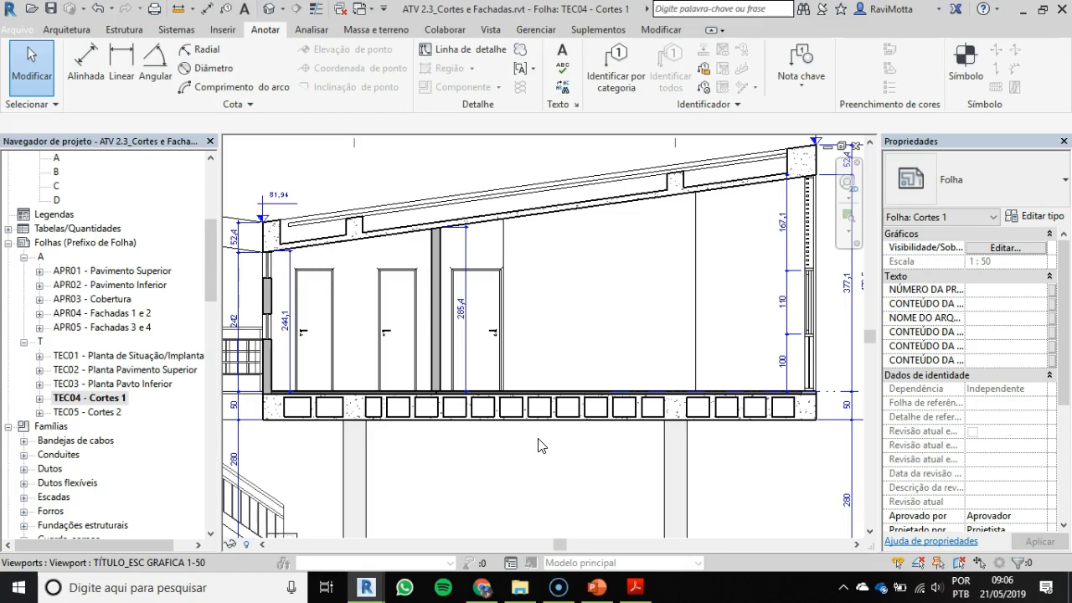
scroll(560, 311, "down", 2)
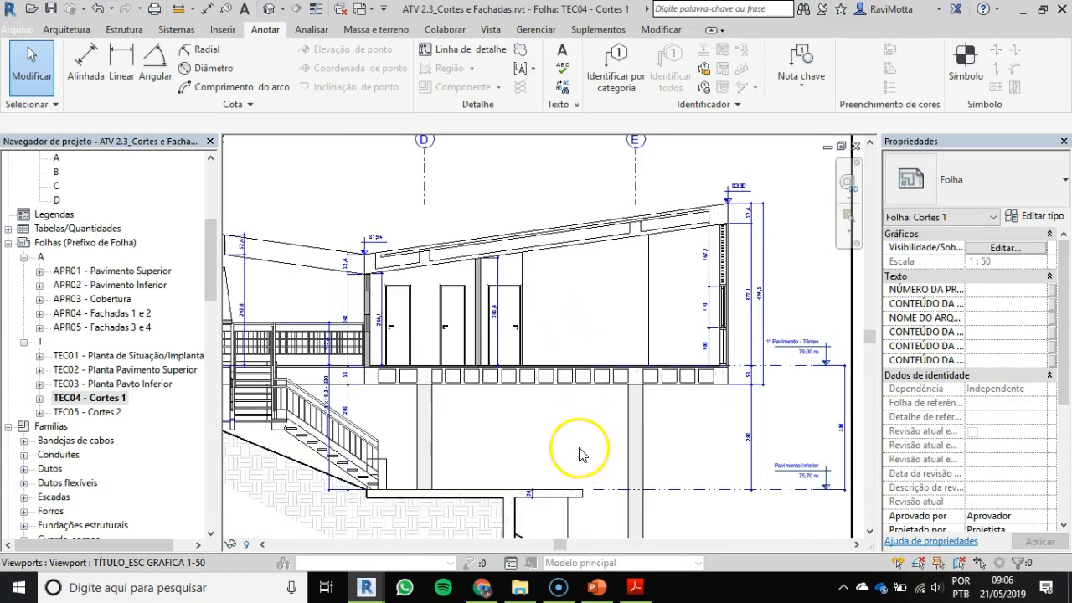
middle_click_drag(576, 438, 567, 347)
scroll(435, 483, "up", 2)
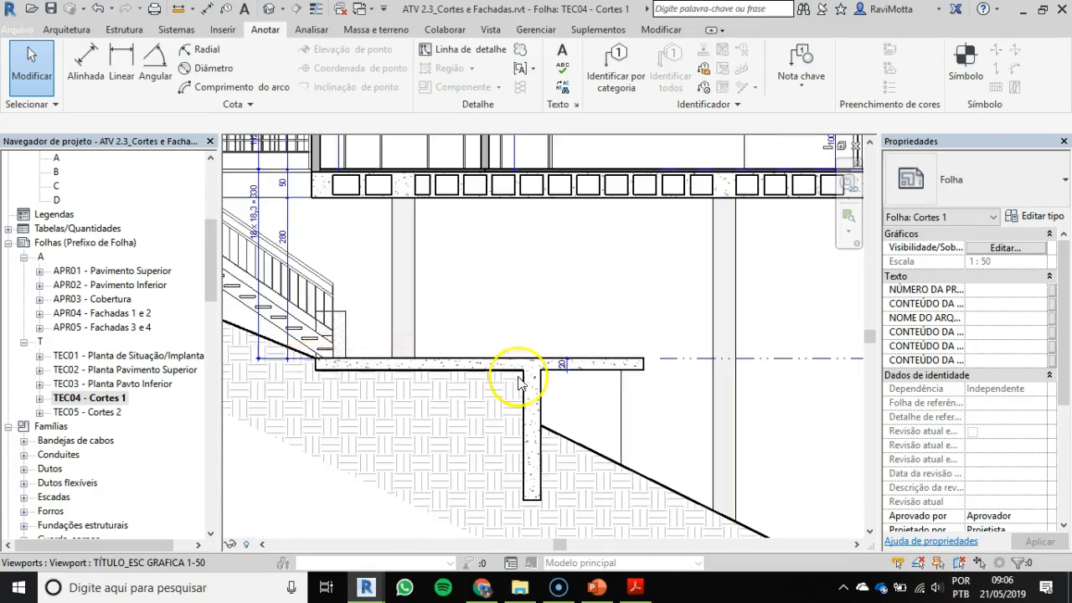
scroll(465, 400, "down", 1)
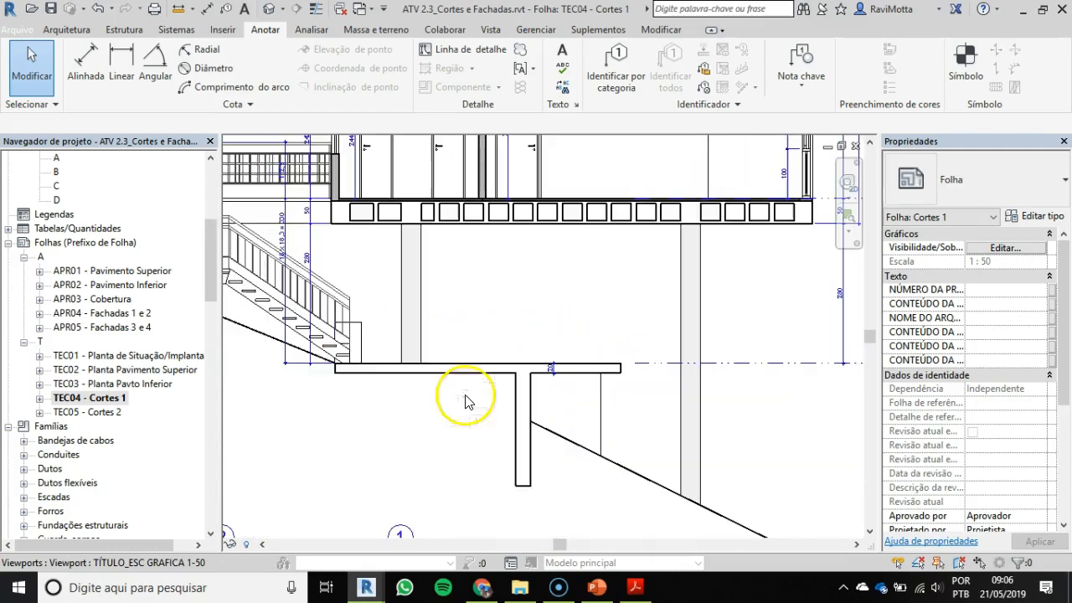
mouse_move(453, 415)
middle_mouse_down()
mouse_move(459, 349)
mouse_move(507, 390)
middle_mouse_up()
scroll(428, 377, "up", 1)
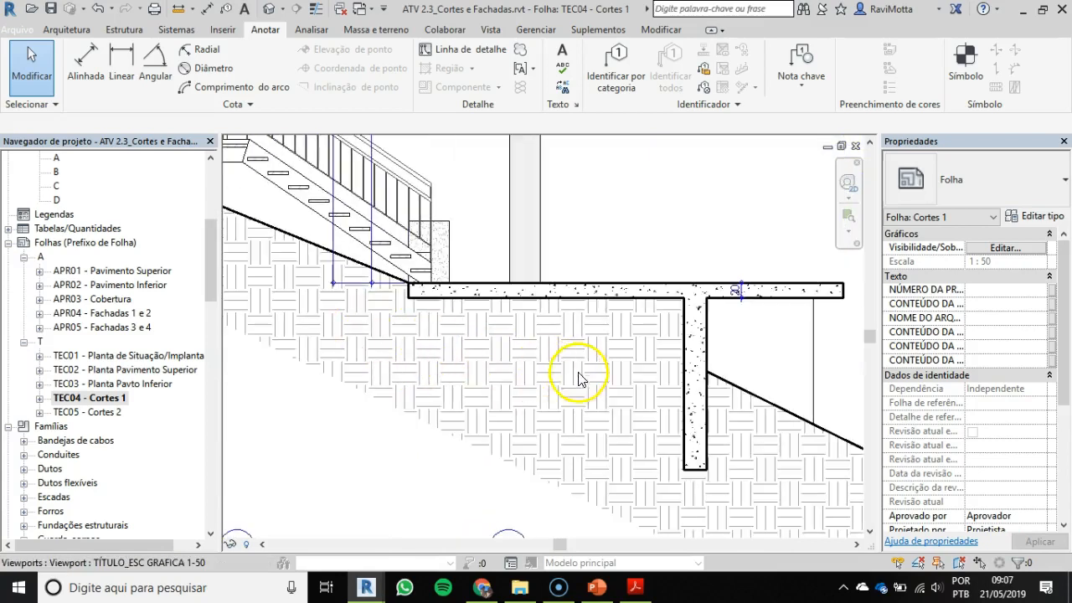
scroll(457, 350, "down", 4)
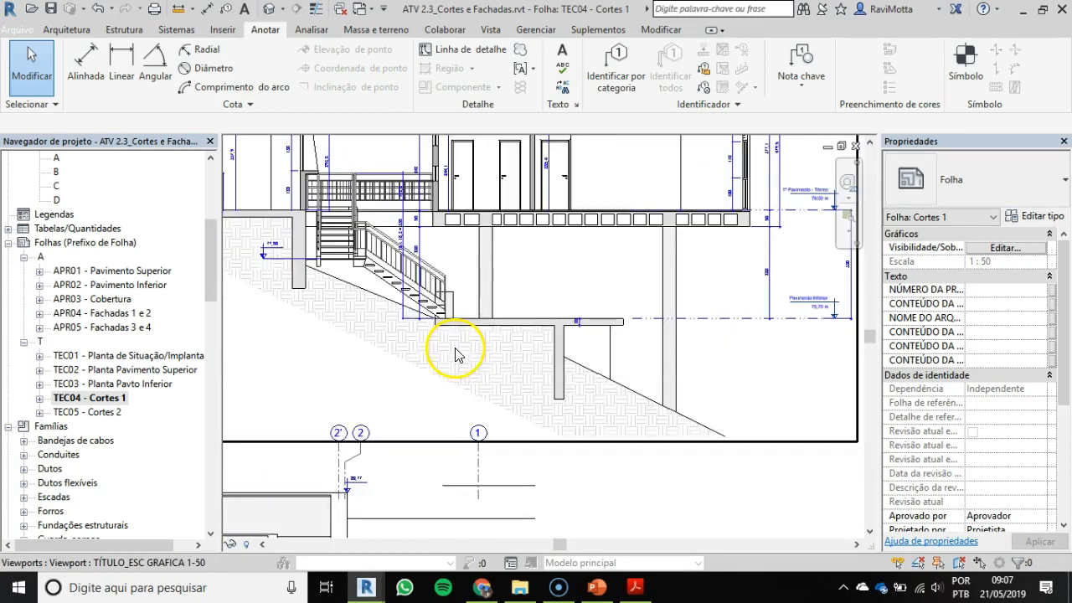
Step: Review the whole of Corte A, from axis A and the garage across to the floor level marks
middle_click_drag(500, 315, 627, 376)
scroll(373, 241, "up", 3)
middle_click_drag(308, 235, 491, 299)
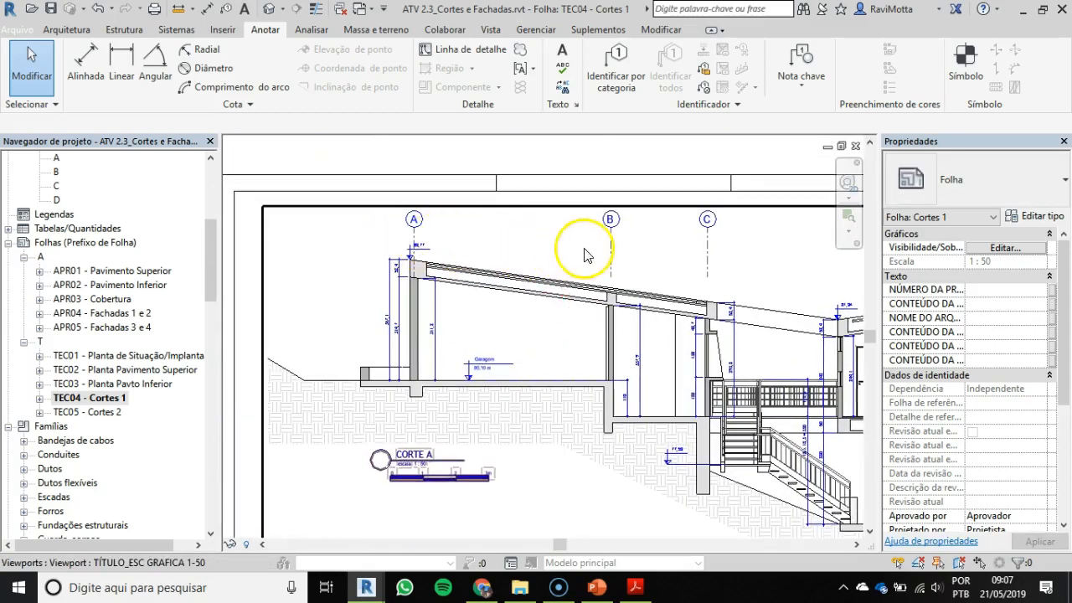
middle_click_drag(741, 249, 718, 240)
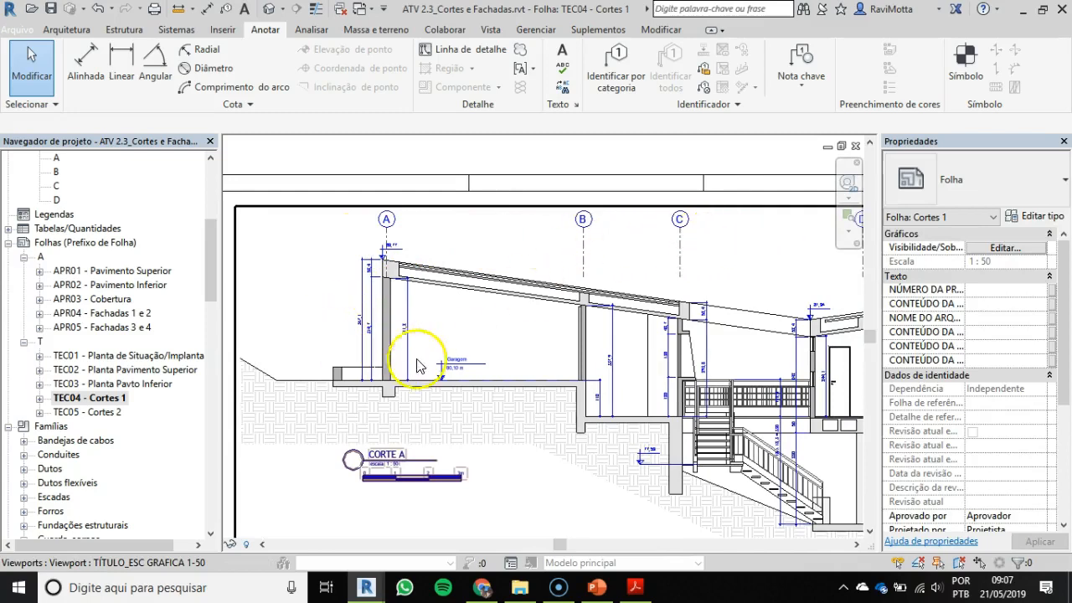
scroll(474, 371, "up", 2)
middle_click_drag(474, 371, 78, 271)
middle_click_drag(509, 340, 159, 282)
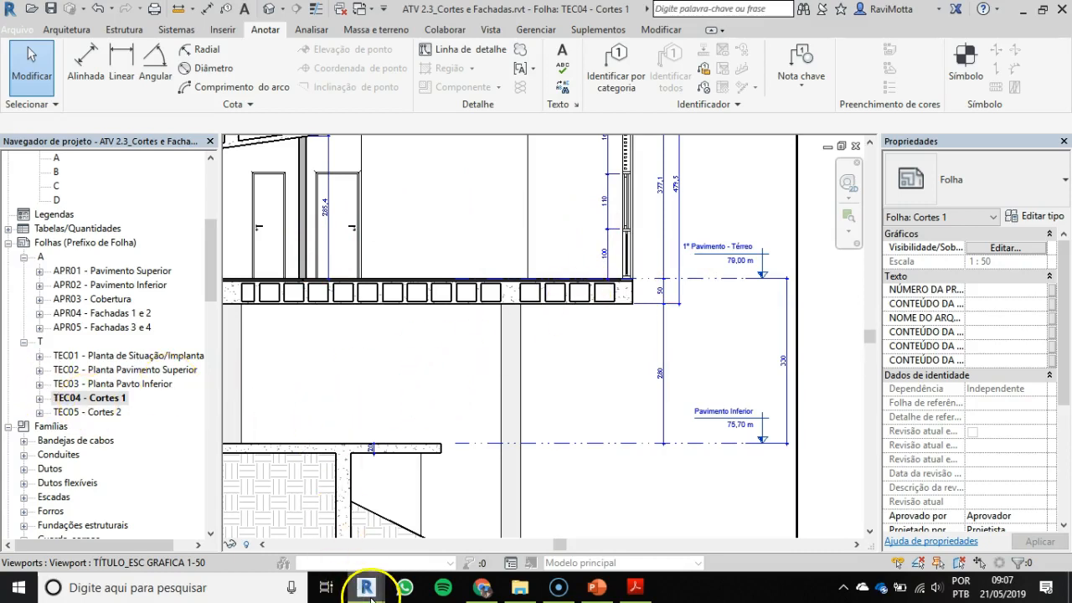
Step: Switch to the ATV 2.2_Visibilidade e Gráficos project and open section view A
mouse_move(374, 593)
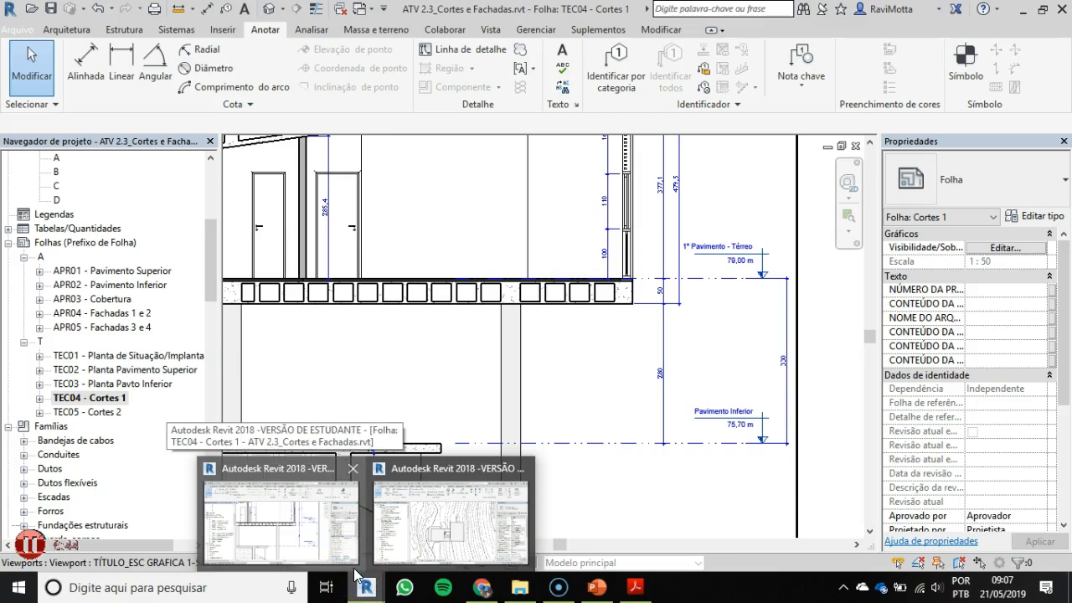
left_click(362, 579)
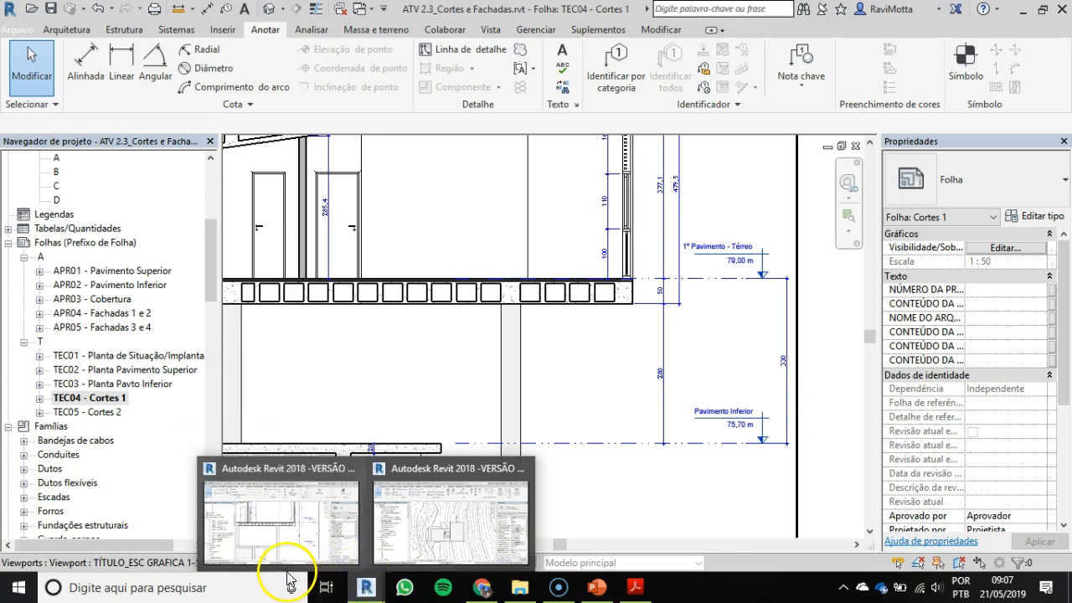
mouse_move(362, 588)
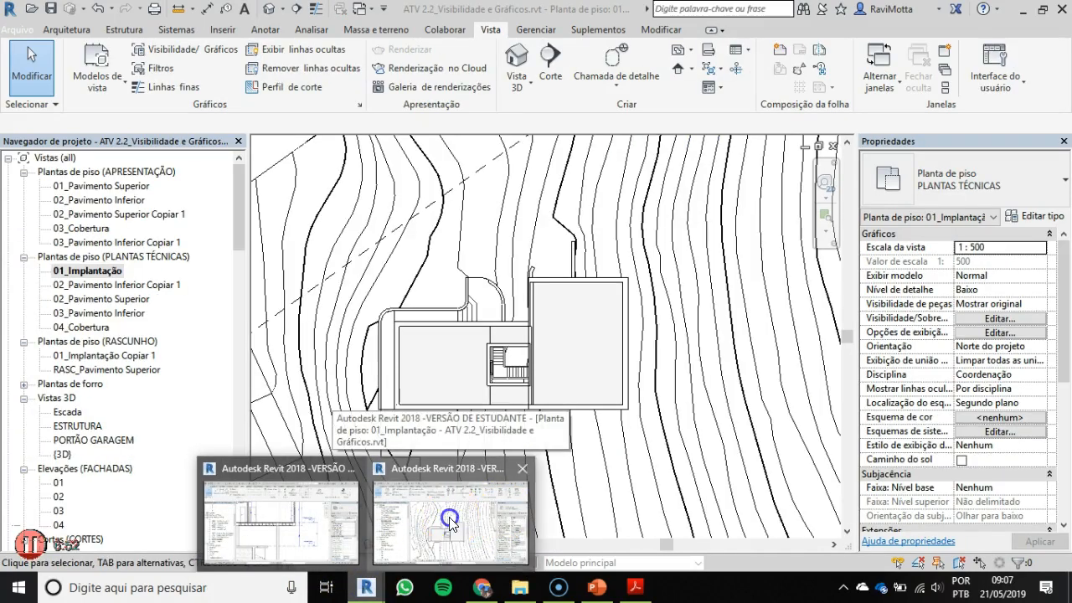
left_click(452, 520)
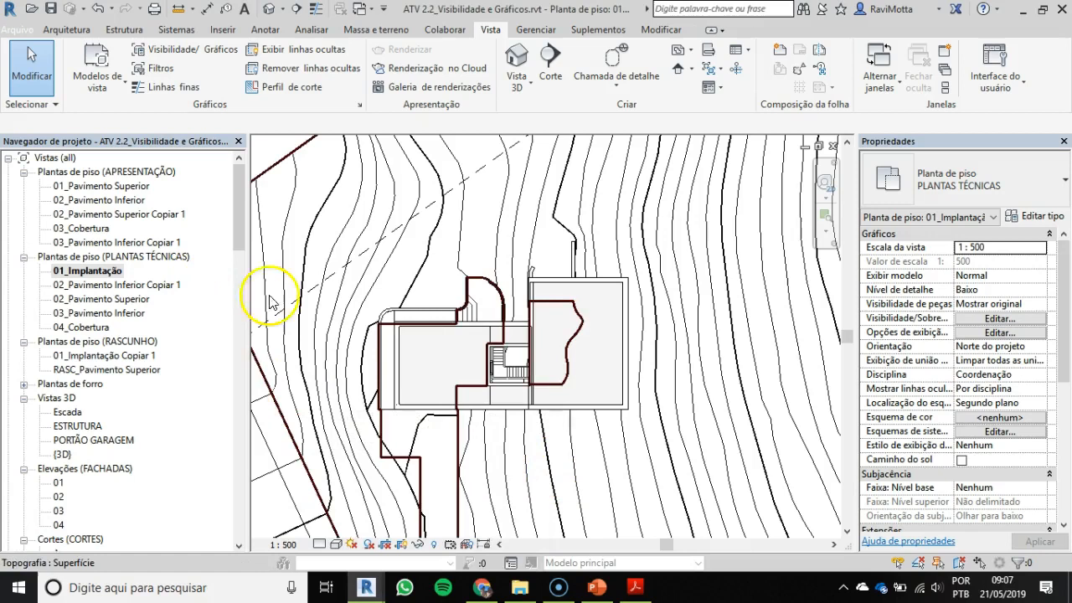
left_click_drag(239, 205, 240, 256)
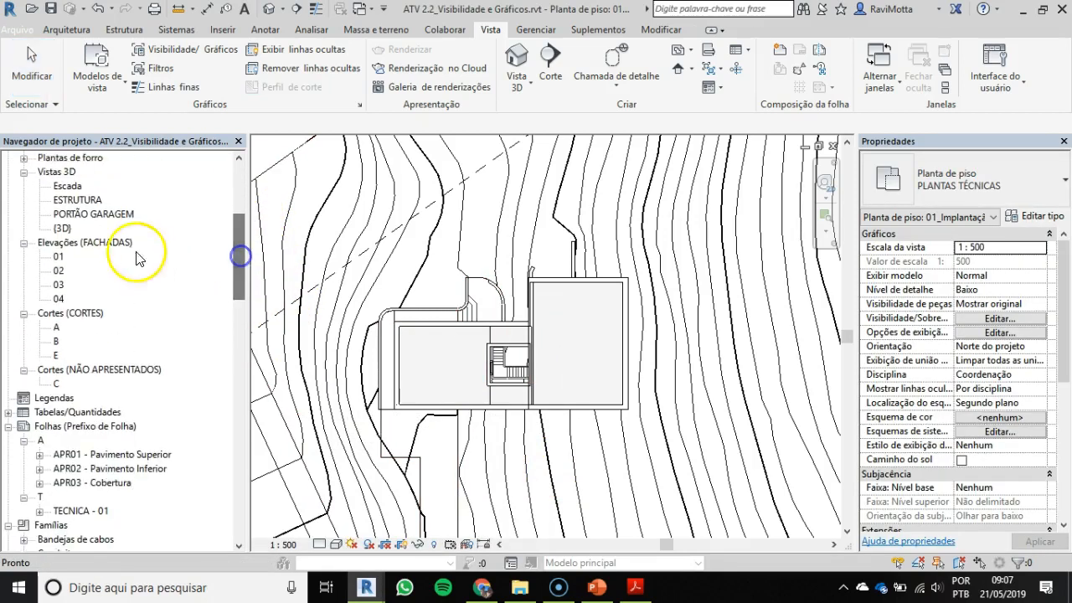
double_click(57, 327)
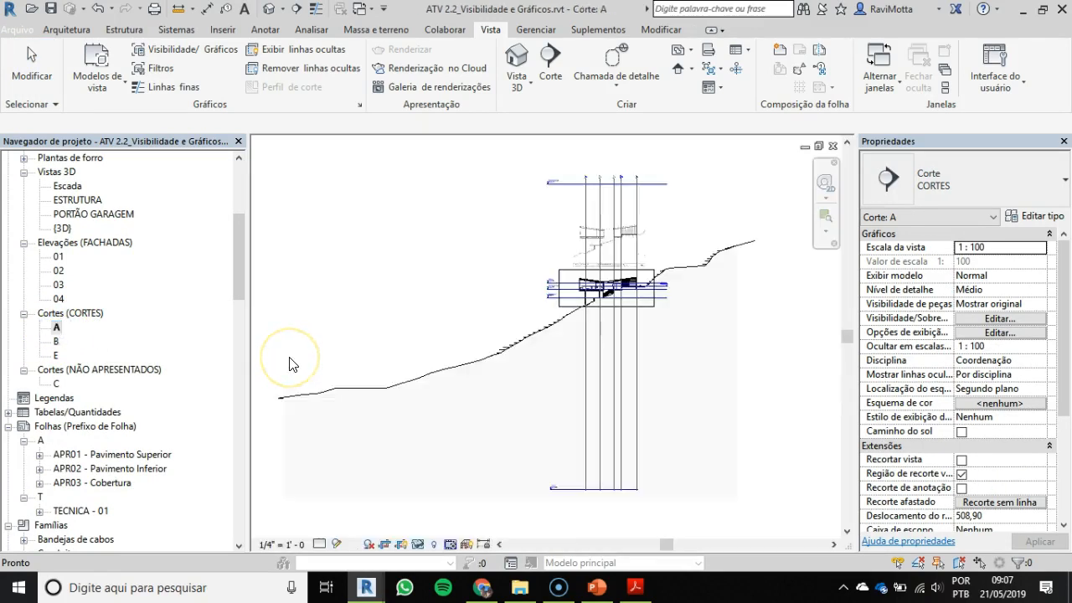
Step: Open the technical floor plan 02_Pavimento Superior and flip the viewing direction of section A
left_click_drag(239, 249, 253, 203)
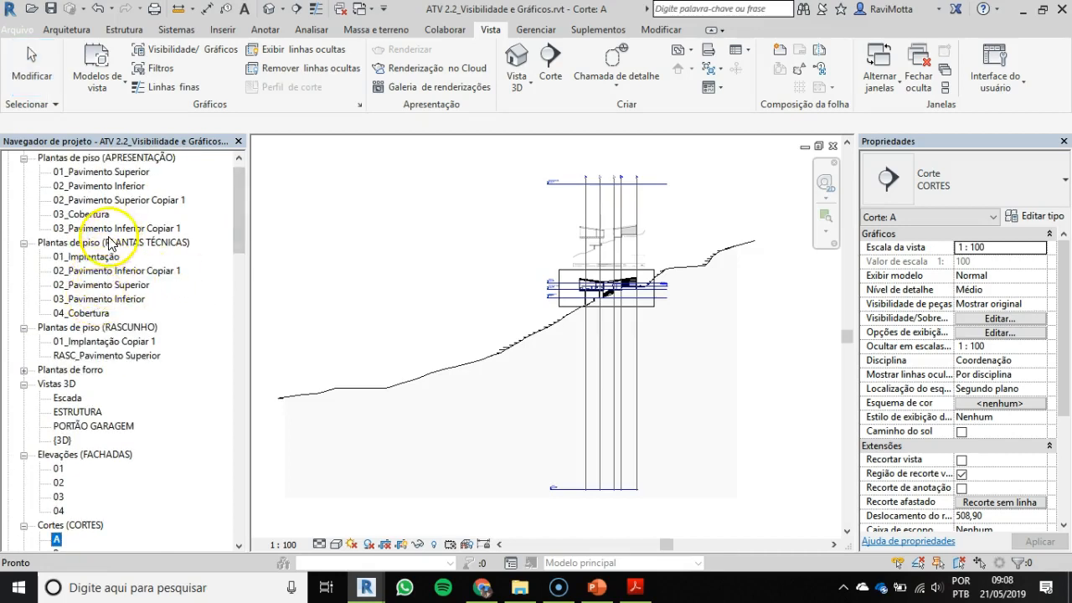
left_click(109, 286)
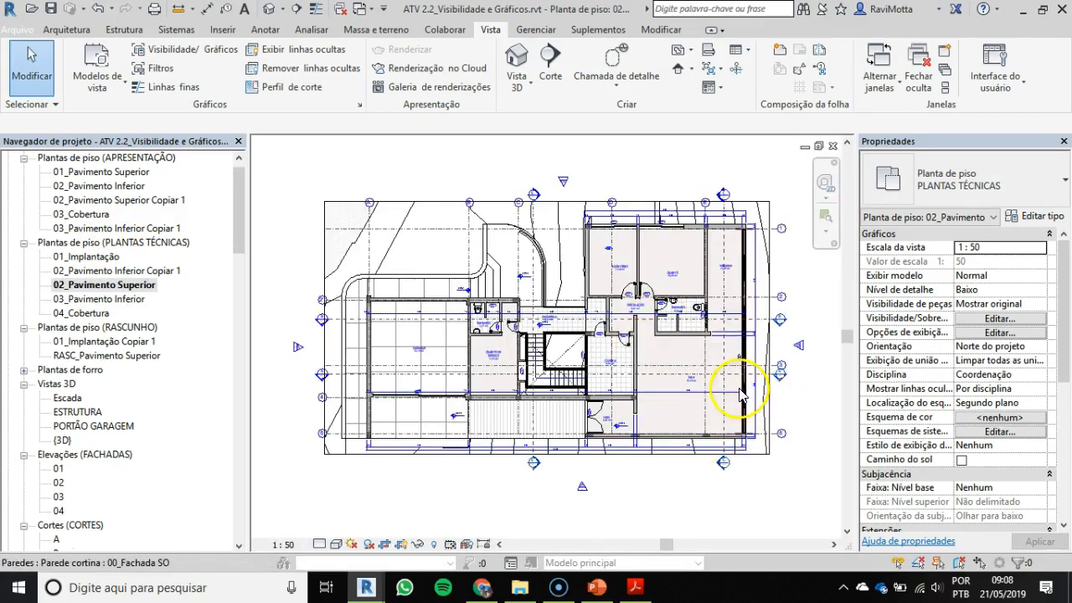
scroll(762, 377, "up", 3)
scroll(762, 376, "up", 2)
left_click(783, 363)
middle_click_drag(783, 364, 604, 343)
scroll(616, 326, "up", 4)
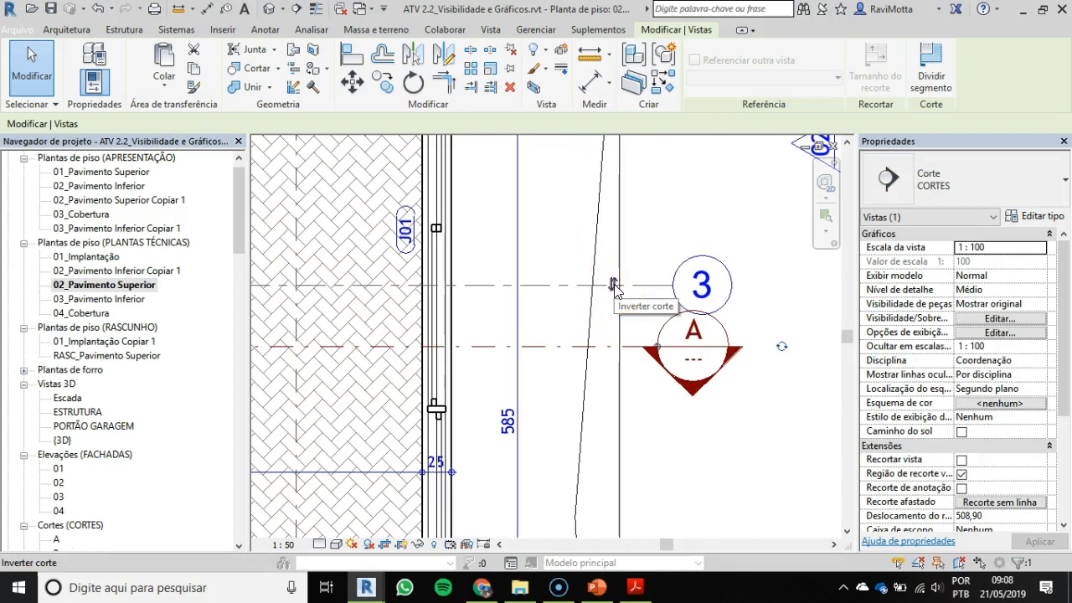
scroll(616, 293, "up", 3)
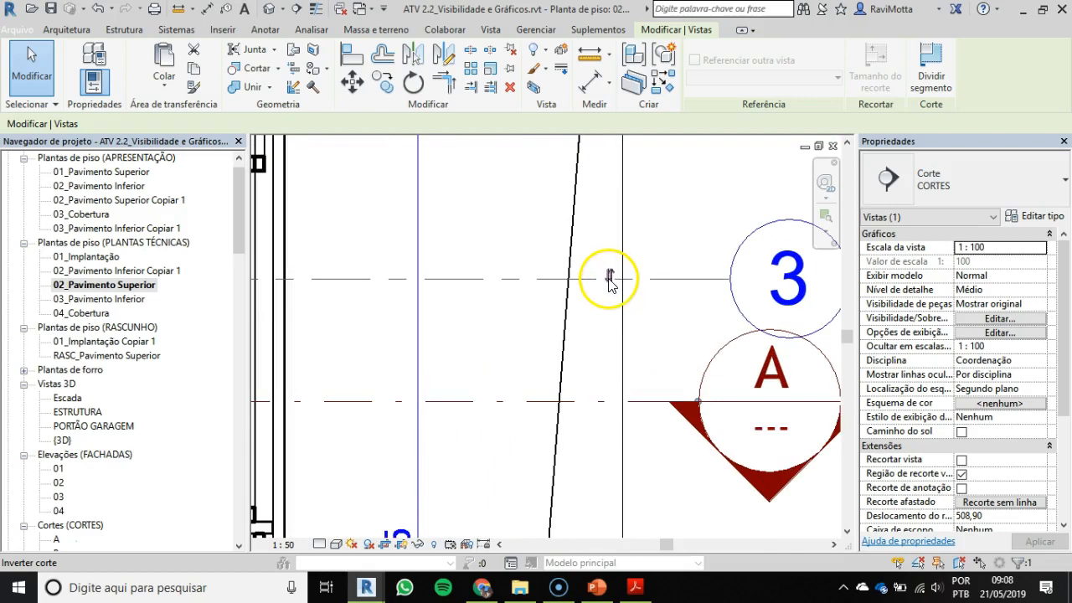
scroll(613, 285, "down", 3)
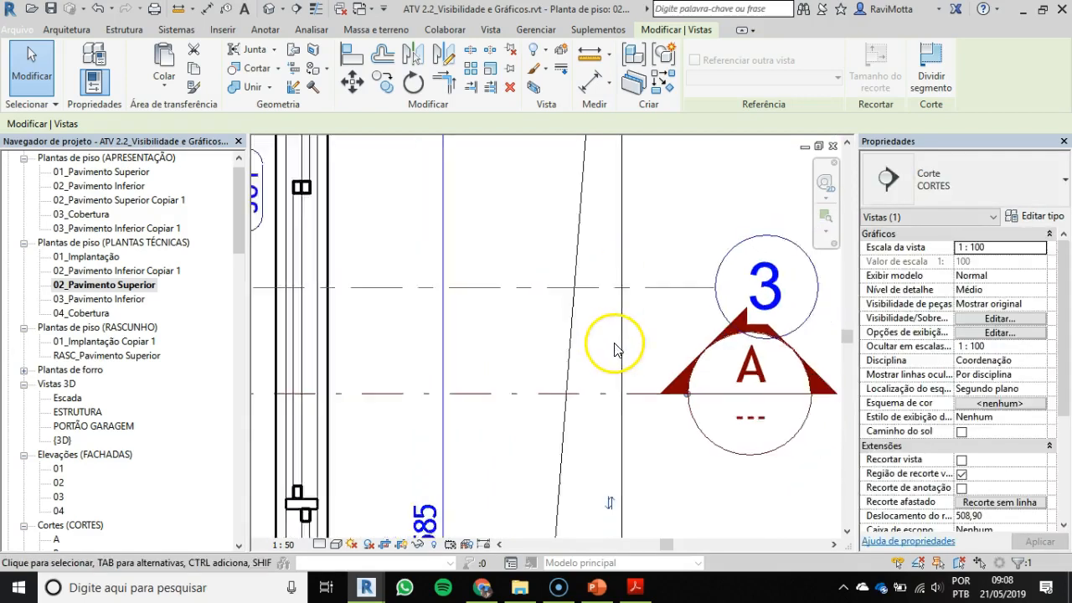
Step: Go to section A's view from its mark beside the garage in the upper floor plan
scroll(609, 352, "down", 2)
scroll(556, 341, "down", 3)
middle_click_drag(578, 335, 804, 314)
scroll(449, 327, "down", 1)
middle_click_drag(448, 326, 700, 307)
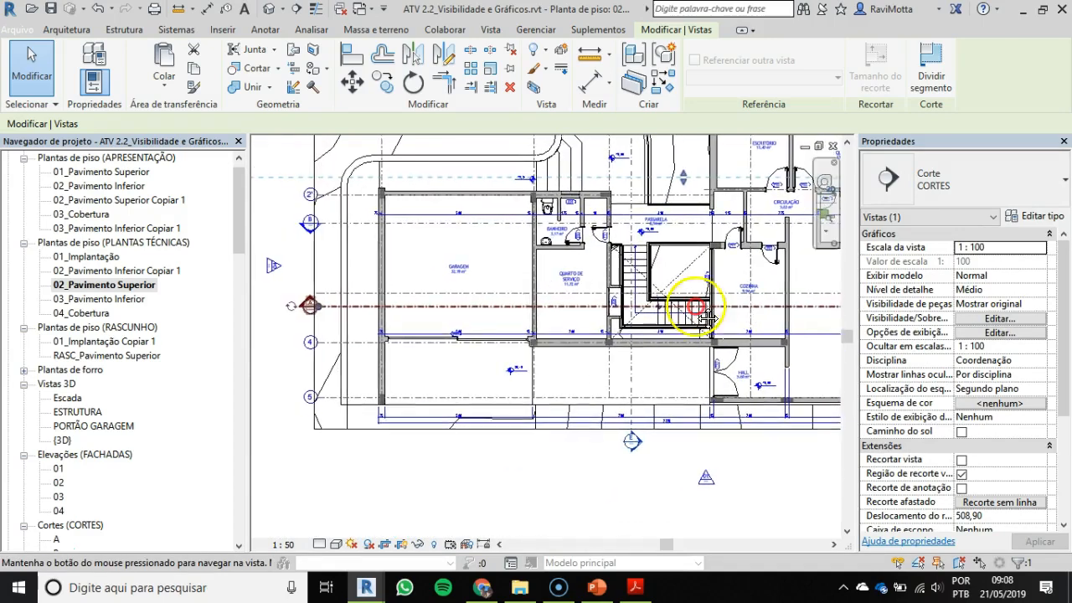
key("Escape")
left_click(306, 306)
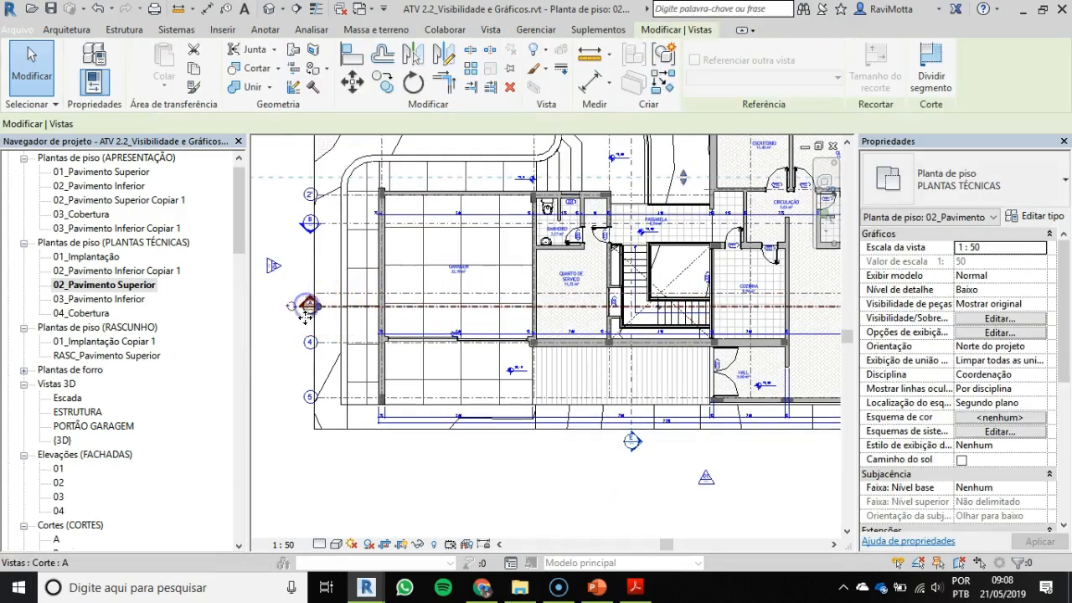
right_click(310, 305)
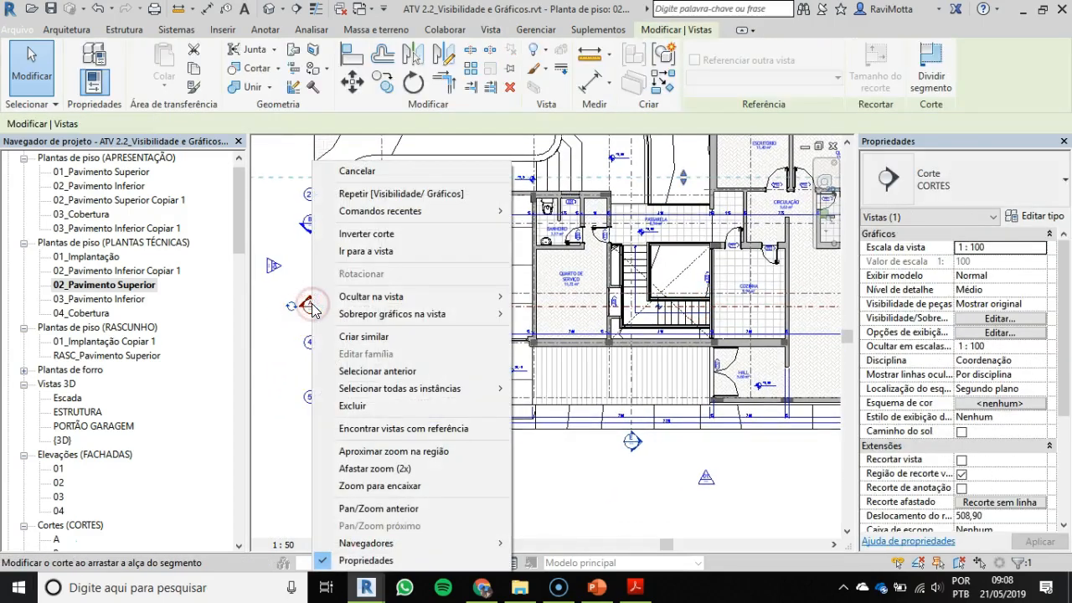
left_click(371, 253)
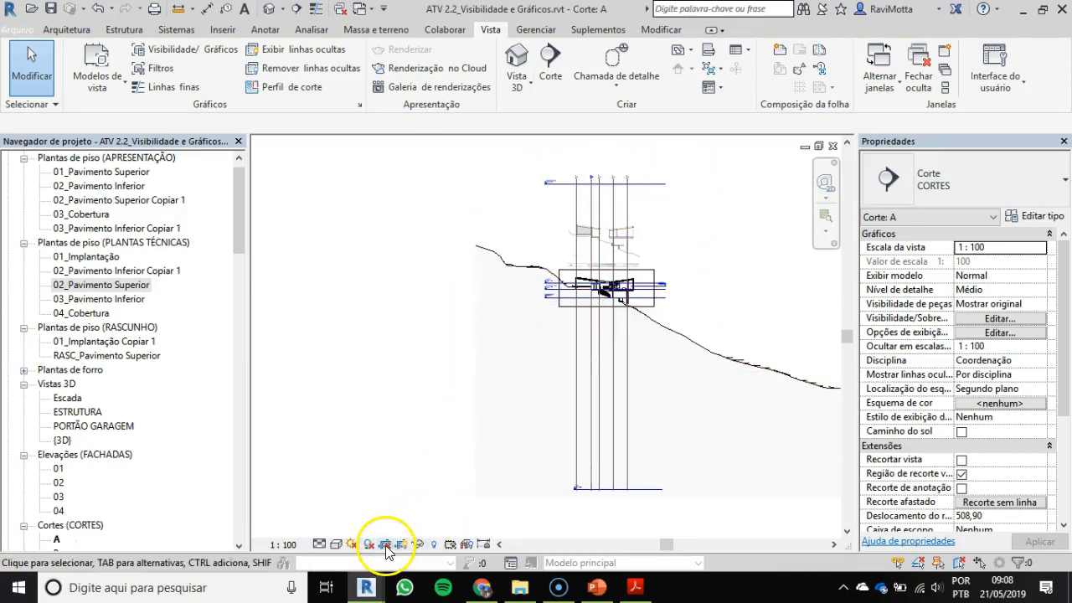
Step: Narrow section A's crop region by pulling its downhill edge in close to the house
scroll(620, 285, "up", 5)
scroll(609, 288, "up", 4)
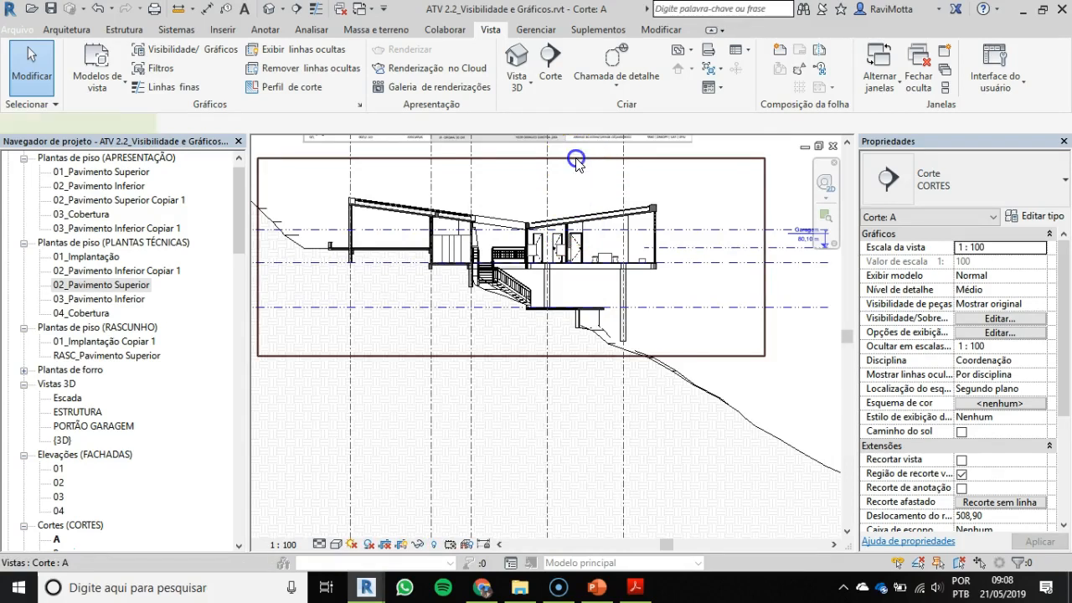
left_click(545, 158)
scroll(682, 341, "down", 1)
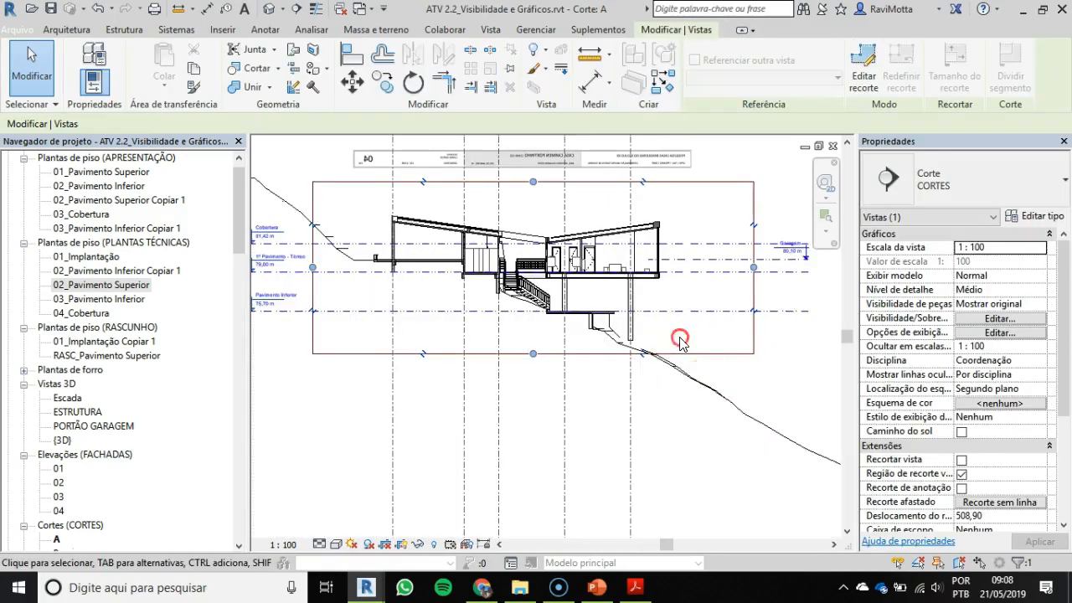
middle_click_drag(680, 341, 687, 364)
left_click_drag(762, 290, 692, 290)
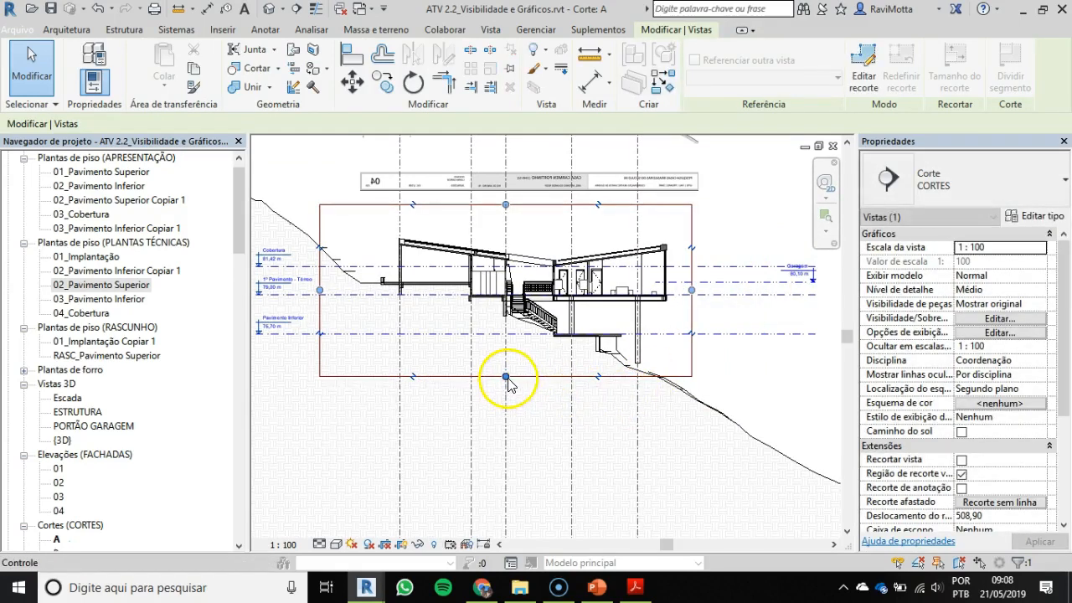
Step: Lower the bottom edge of section A's crop region slightly and pull its uphill edge in closer to the house
left_click_drag(506, 377, 506, 383)
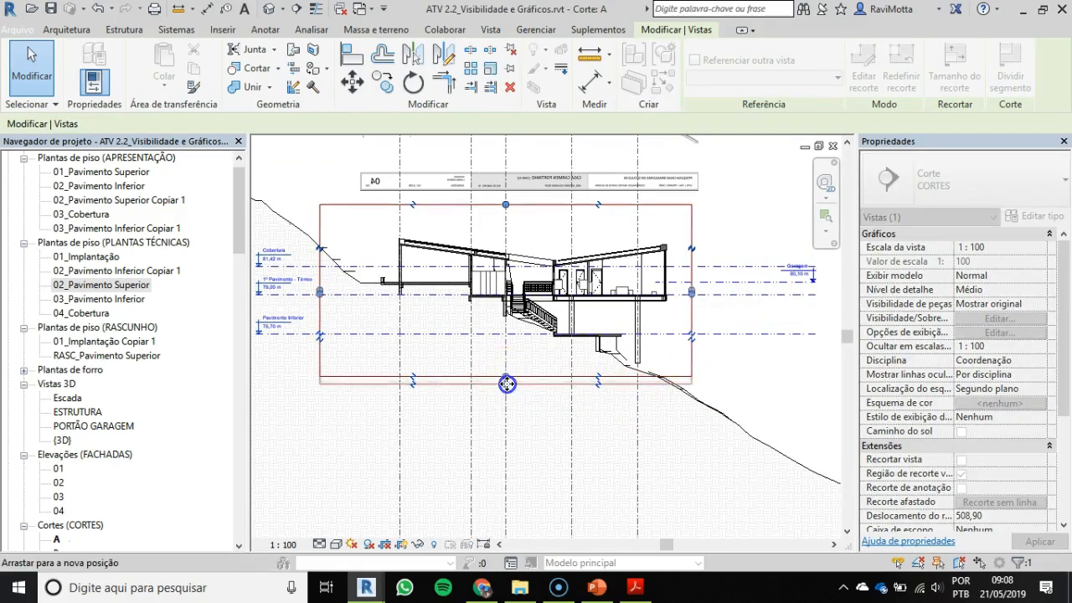
left_click_drag(321, 293, 354, 296)
scroll(377, 299, "up", 3)
scroll(377, 299, "up", 3)
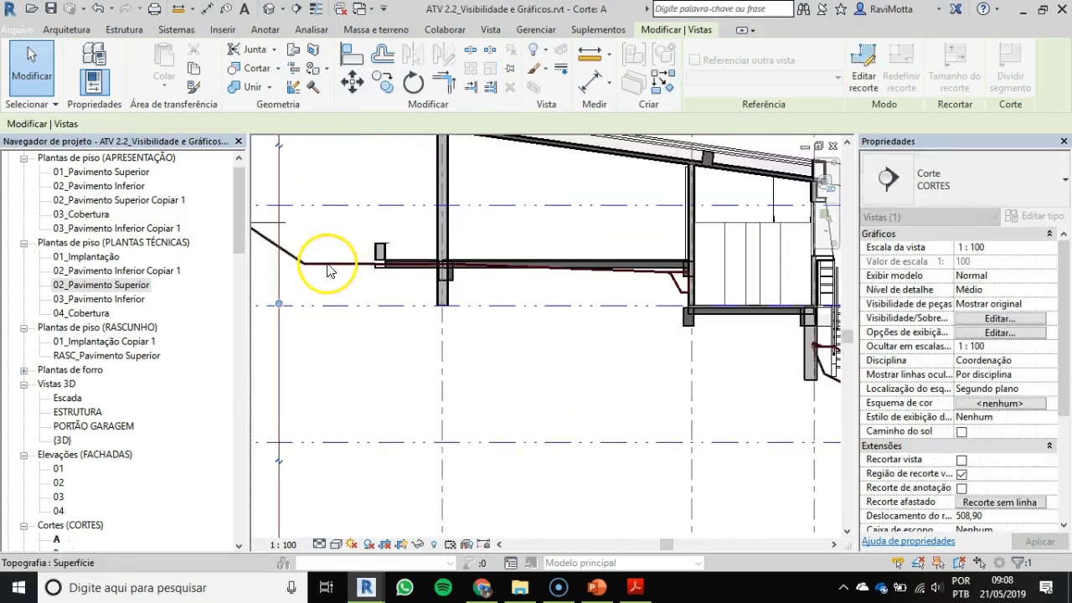
middle_click_drag(329, 266, 393, 374)
scroll(467, 374, "up", 2)
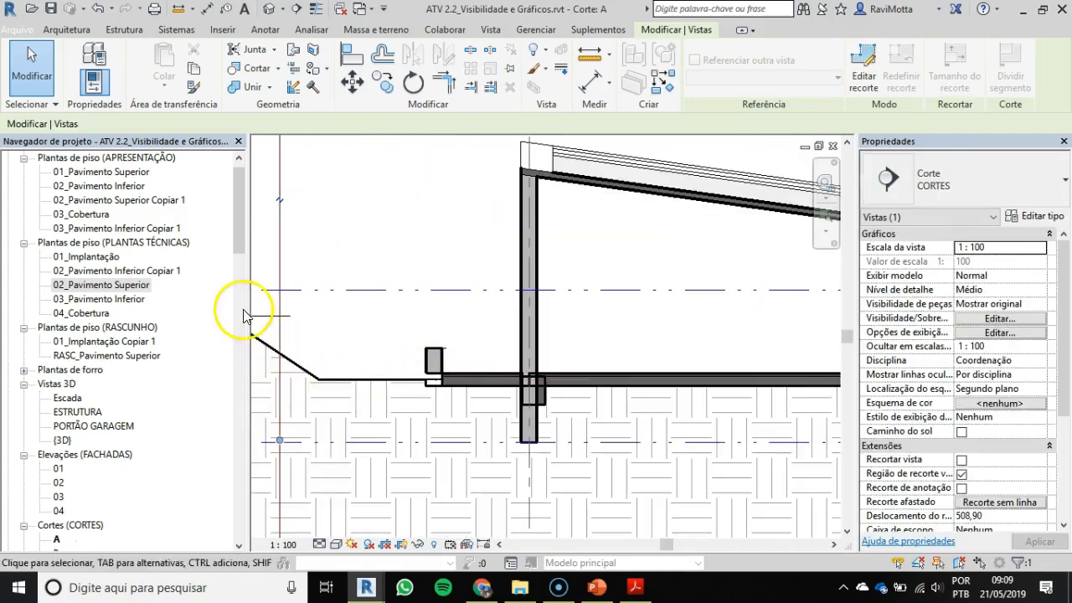
Step: Bring the top edge of section A's crop region down closer to the roof
scroll(402, 367, "down", 1)
scroll(406, 359, "down", 2)
middle_click_drag(460, 356, 206, 217)
middle_click_drag(618, 371, 358, 287)
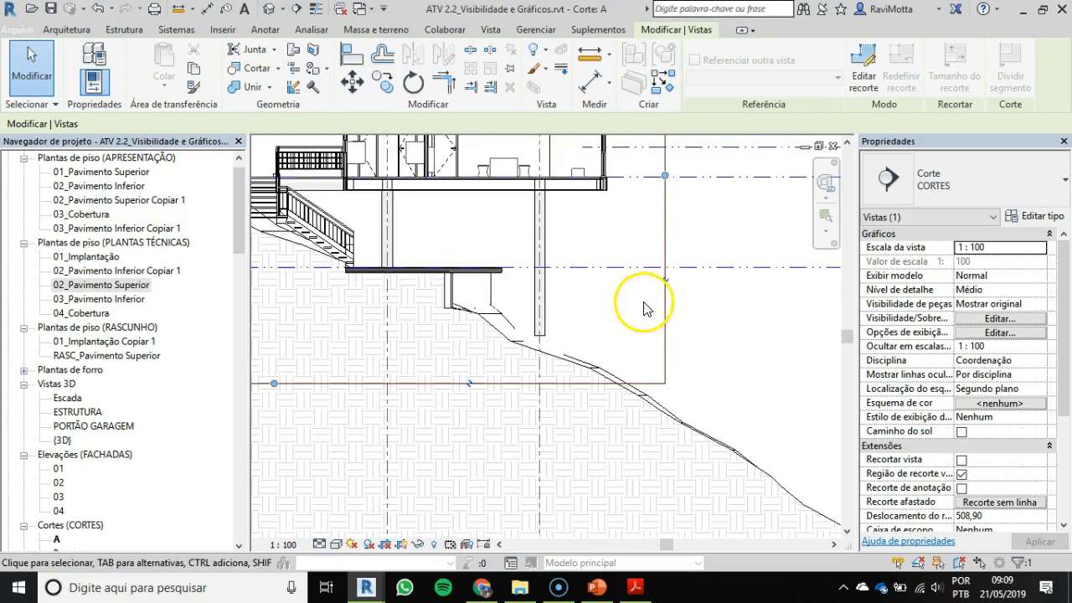
scroll(653, 326, "down", 3)
middle_click_drag(670, 350, 765, 401)
left_click_drag(555, 209, 563, 250)
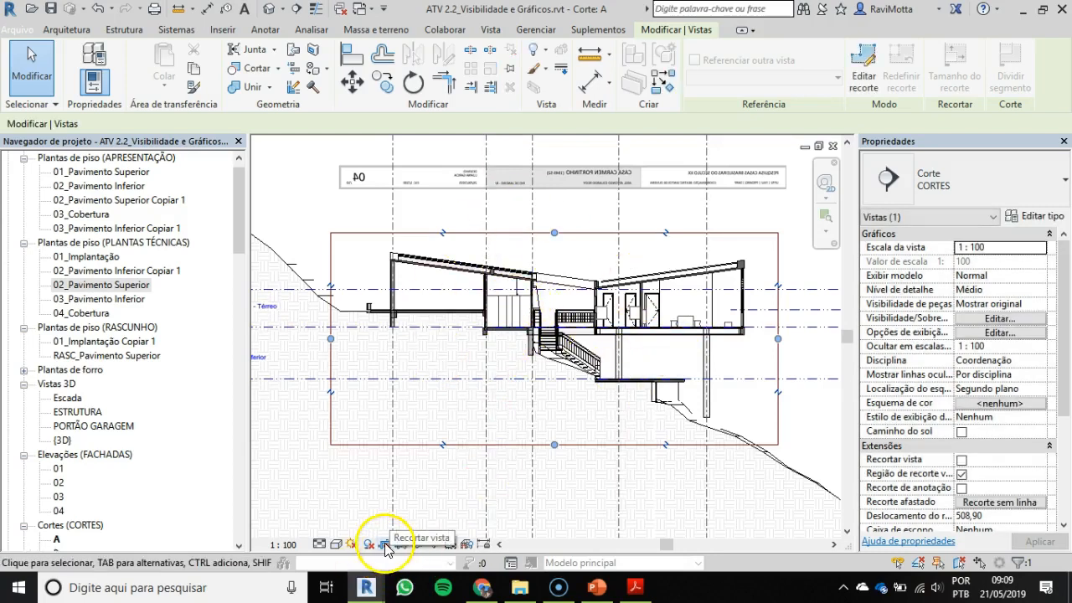
Step: Crop section A's view to its crop region and hide the region's boundary
left_click(717, 305)
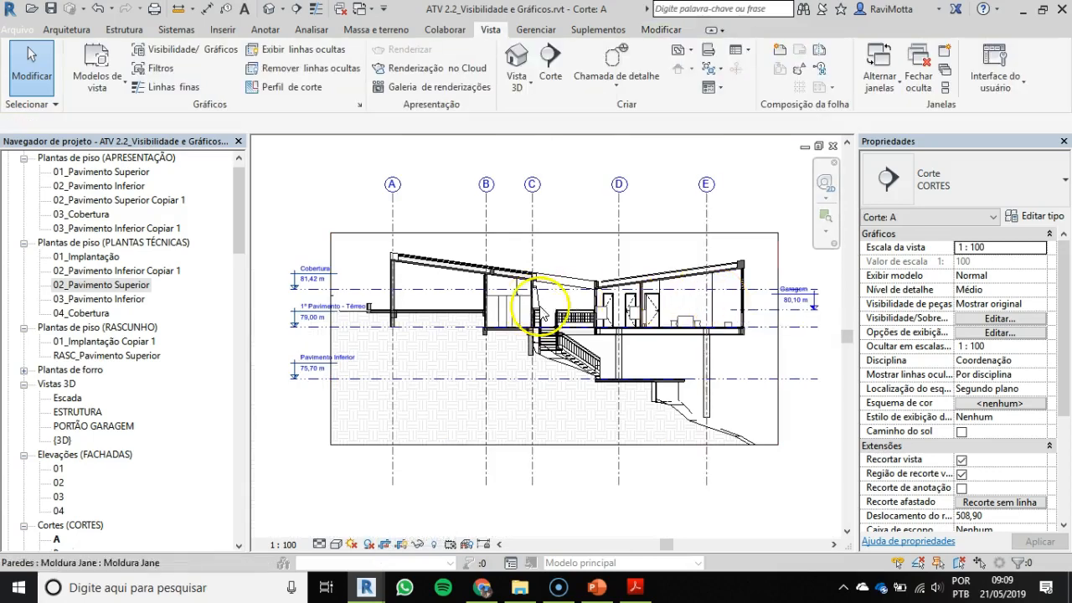
middle_click_drag(310, 307, 394, 284)
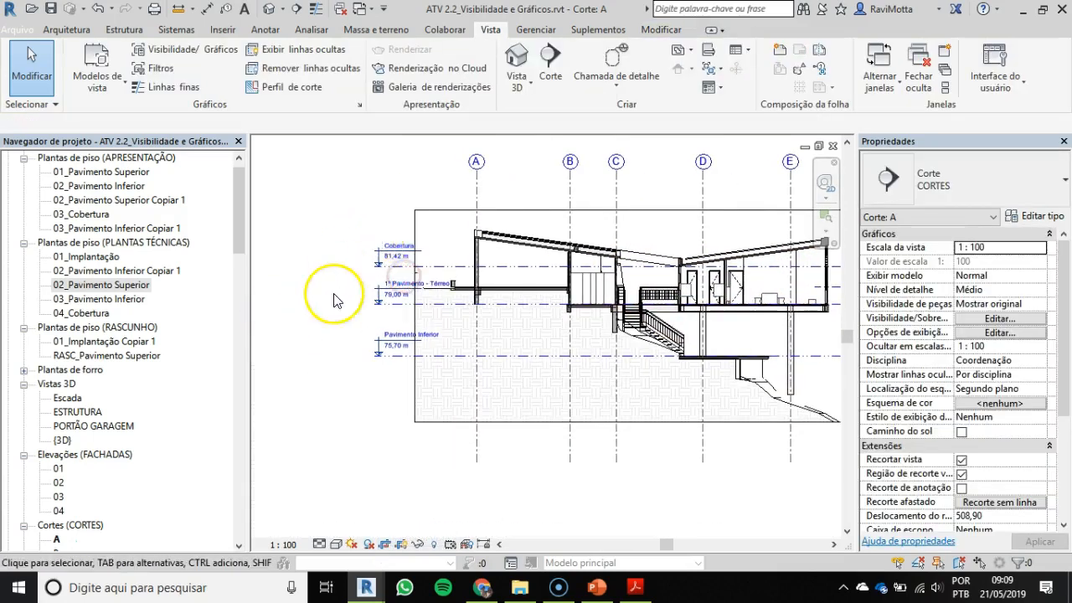
middle_click_drag(605, 345, 479, 346)
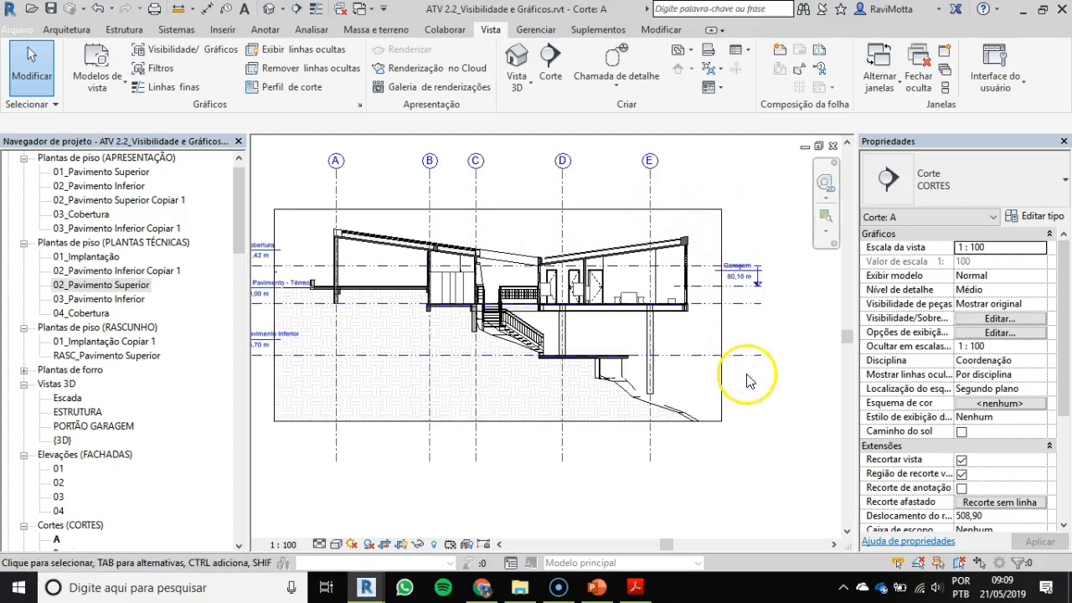
left_click(402, 545)
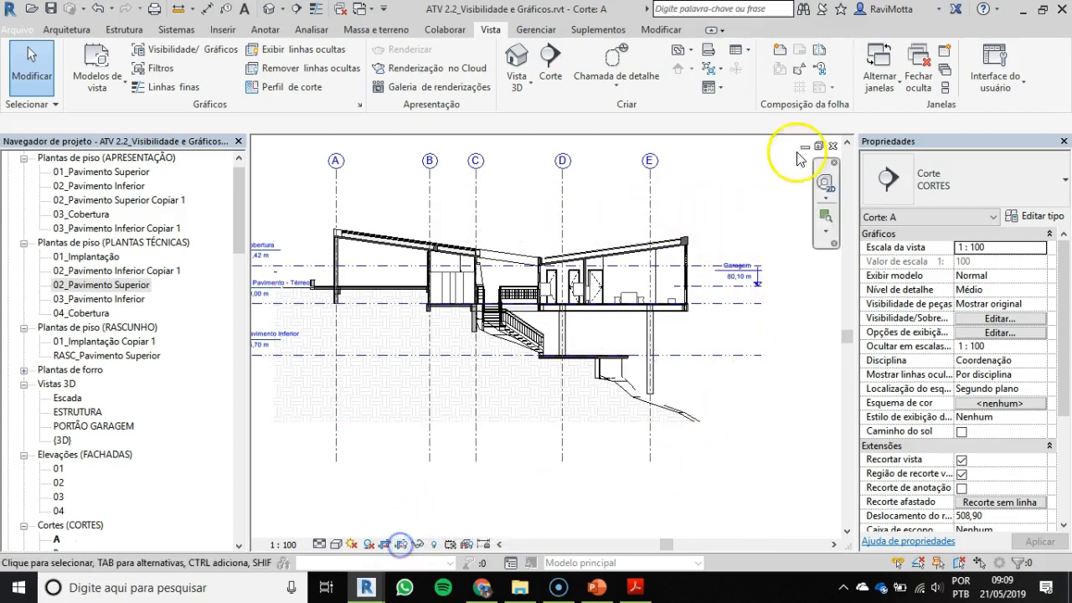
middle_click_drag(524, 350, 574, 381)
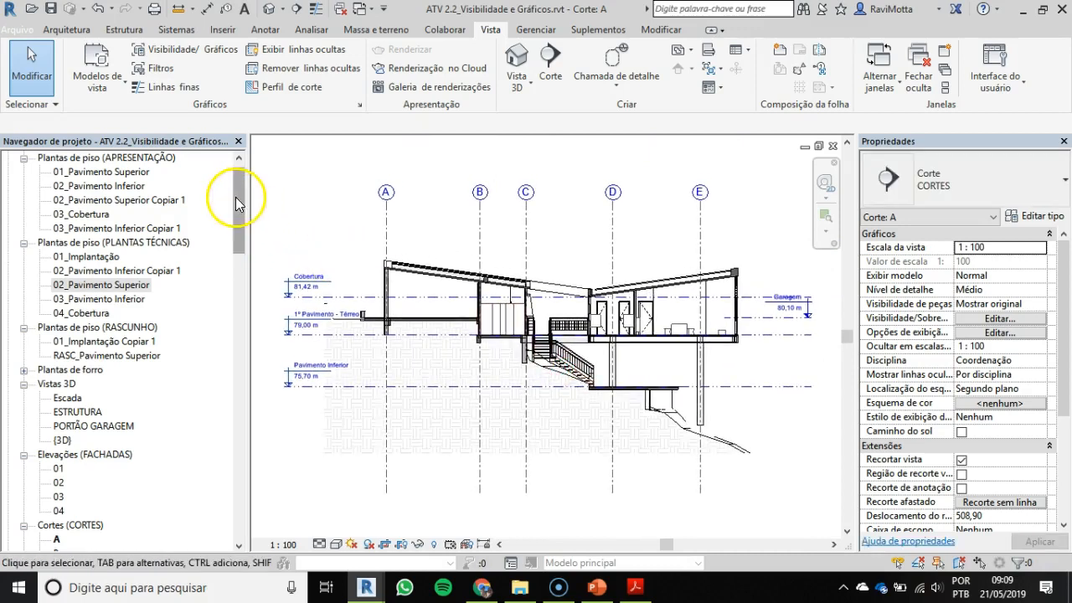
Step: Save the project and create a new sheet with the A1 title block
left_click_drag(241, 190, 241, 266)
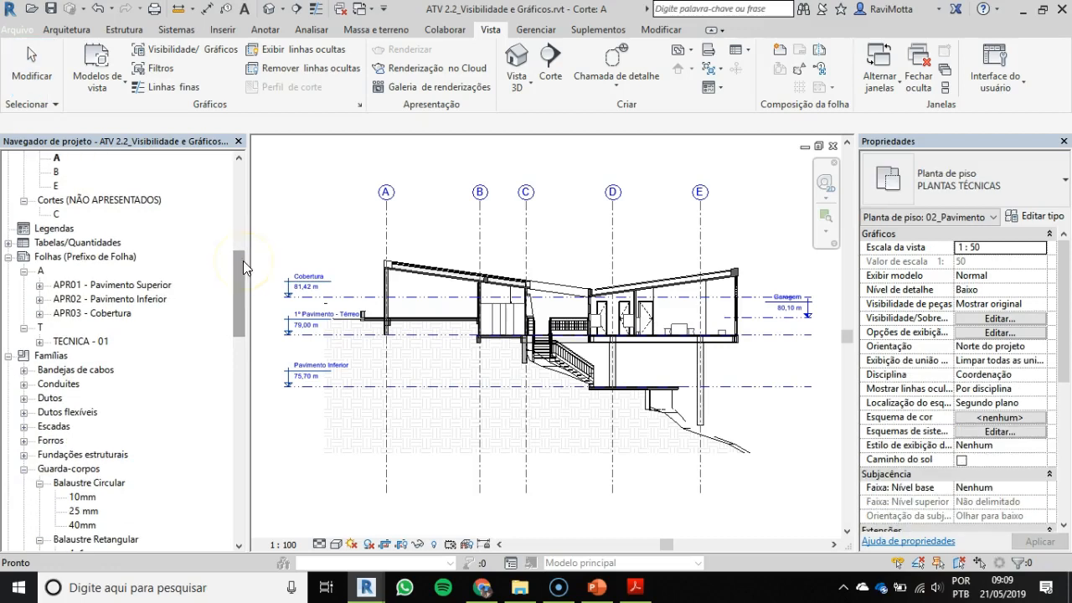
left_click(94, 267)
right_click(95, 266)
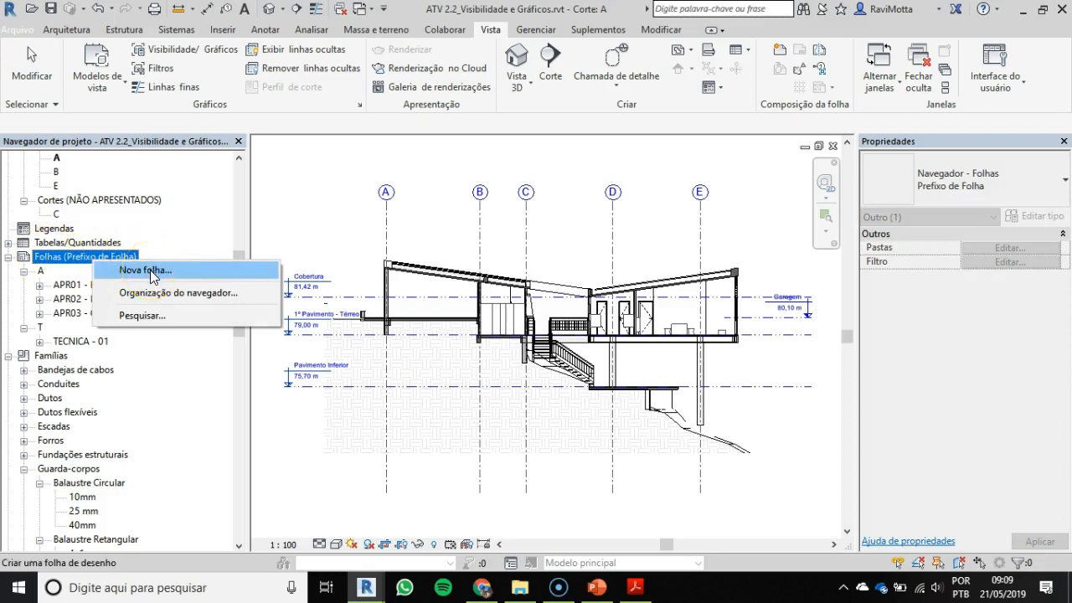
left_click(150, 270)
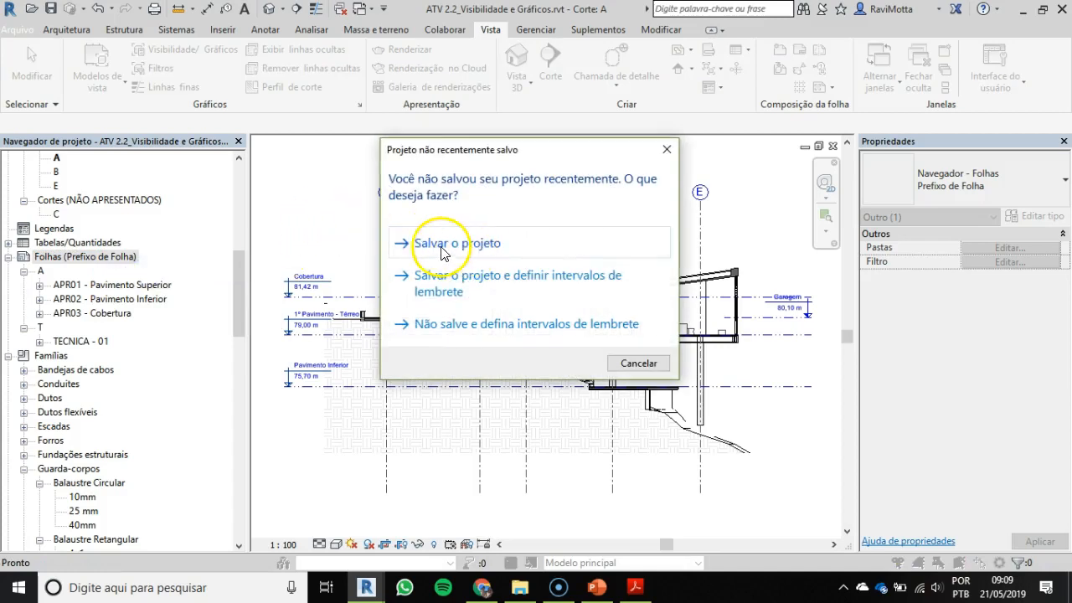
left_click(440, 246)
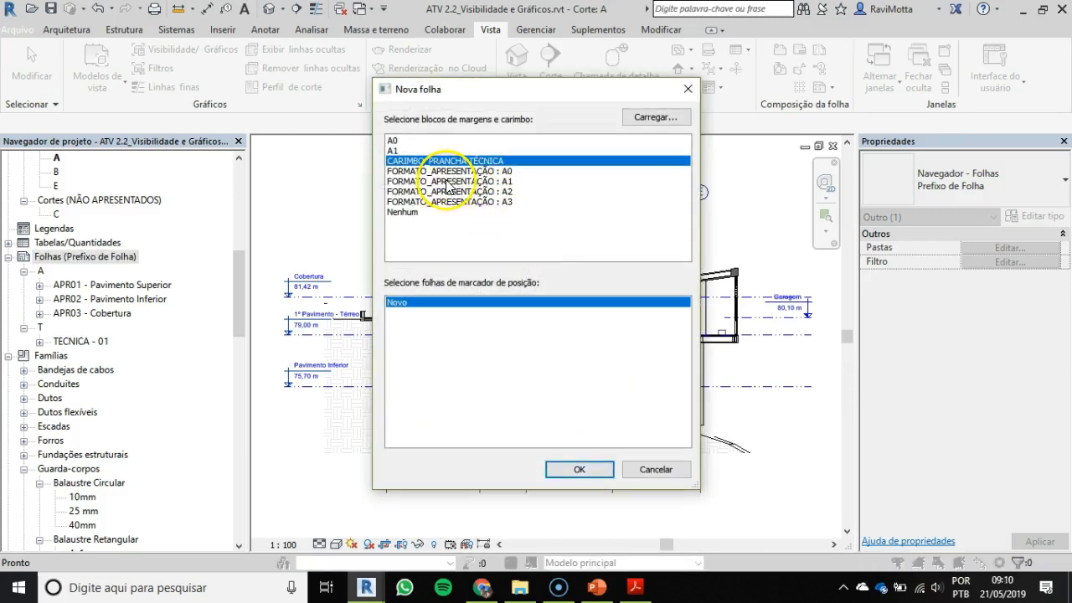
left_click(393, 151)
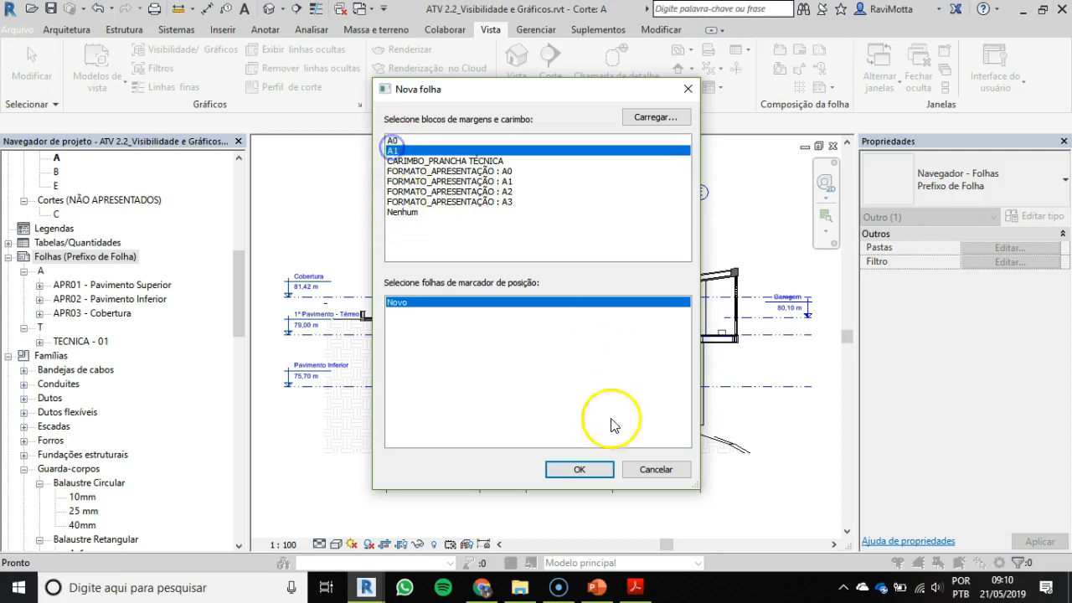
left_click(578, 467)
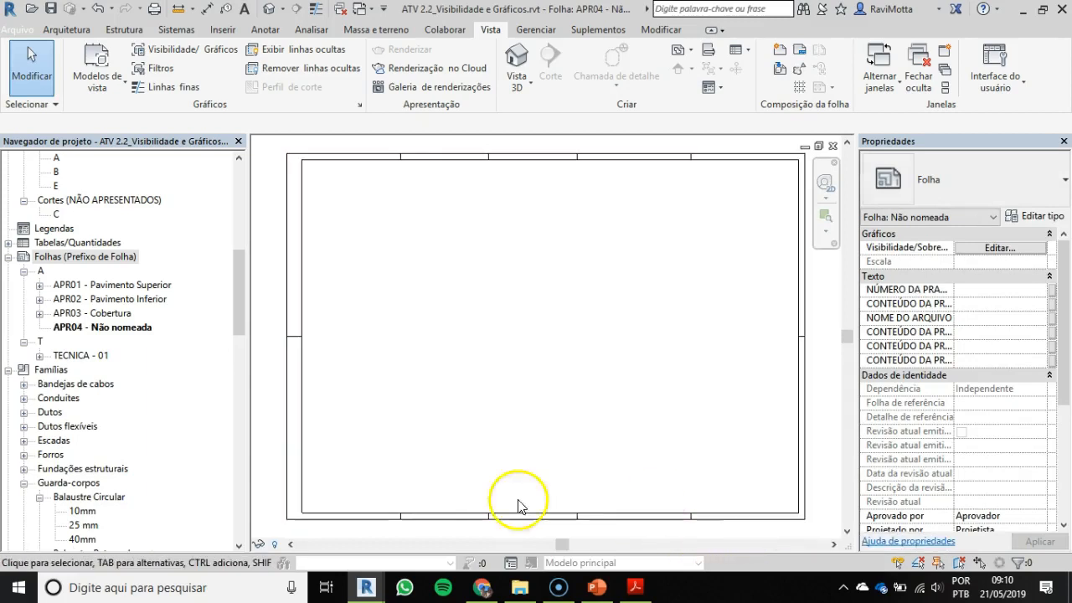
Step: Renumber the new sheet as TEC01 and name it Cortes
left_click(92, 328)
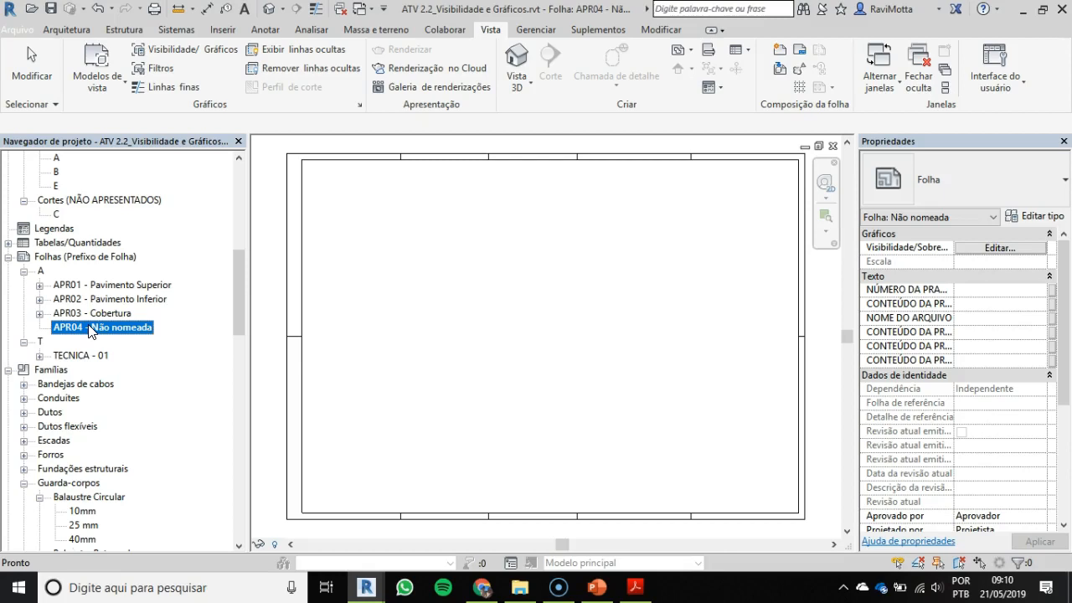
key("F2")
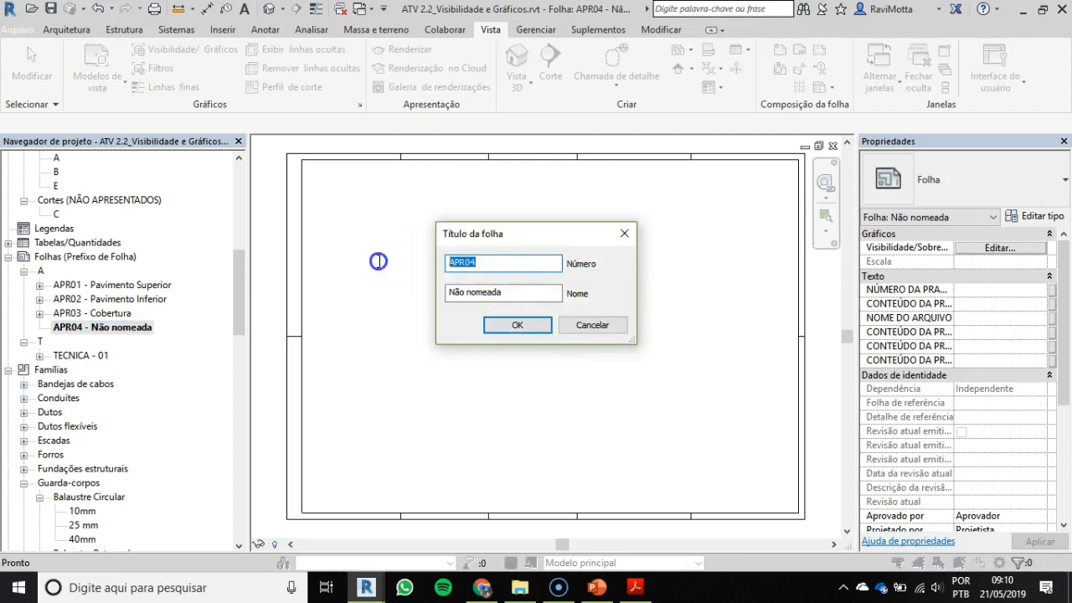
key("BackSpace")
key("BackSpace")
key("Caps_Lock")
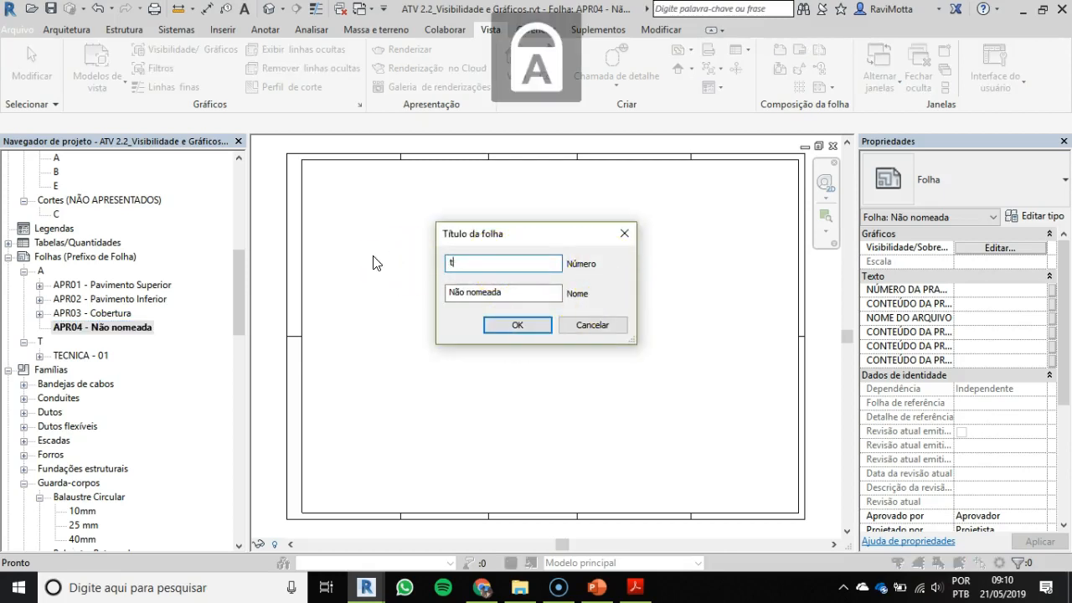
key("BackSpace")
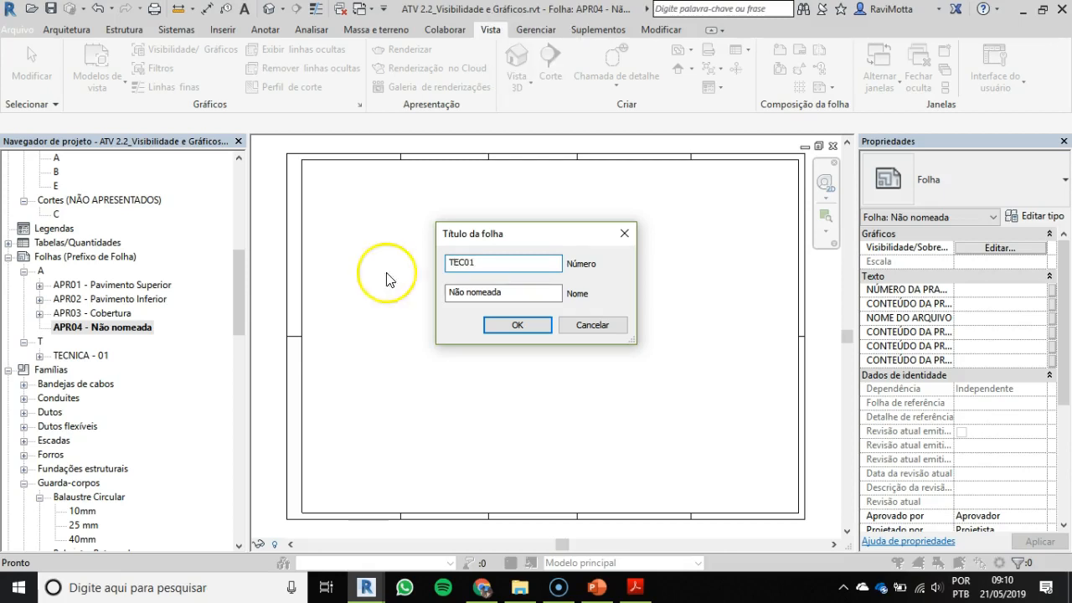
key("Tab")
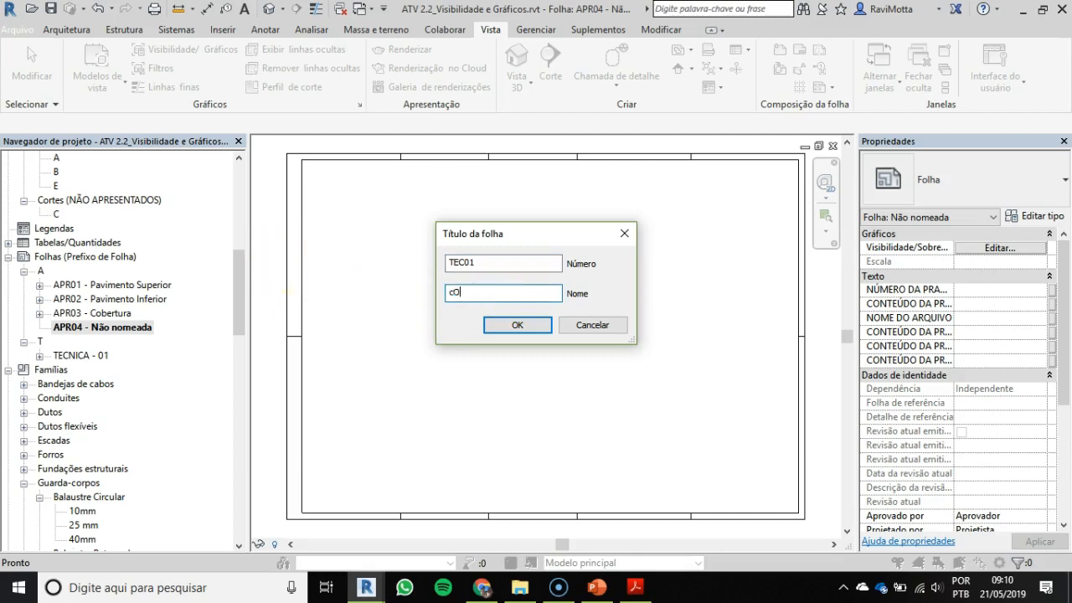
key("BackSpace")
key("BackSpace")
key("Caps_Lock")
type("Cortes")
key("Return")
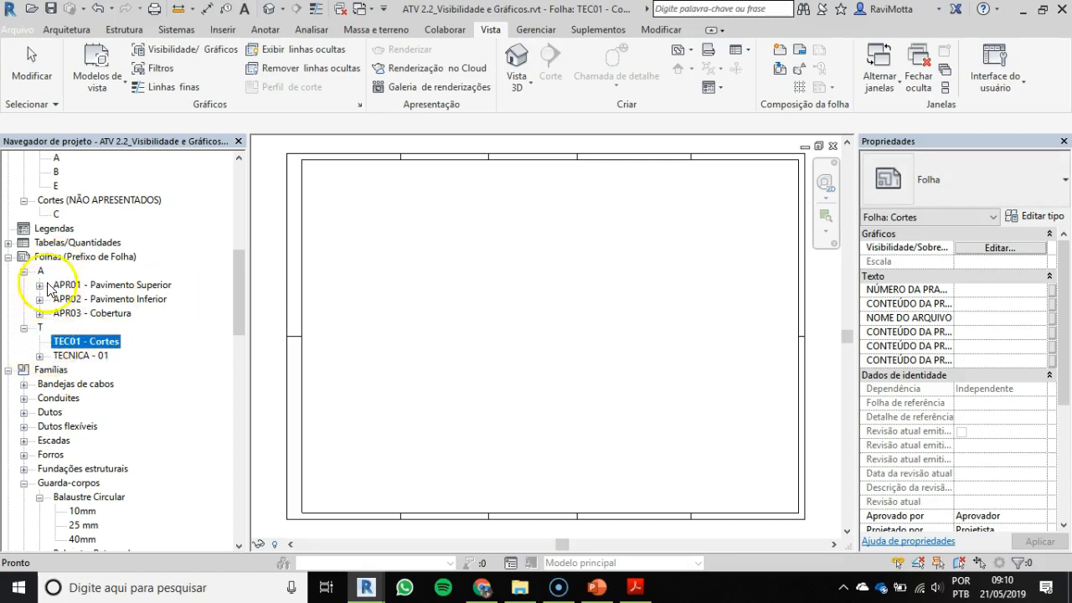
Step: Open sheet TECNICA - 01 and copy its CARIMBO_PRANCHA TÉCNICA title stamp
left_click(77, 355)
double_click(71, 360)
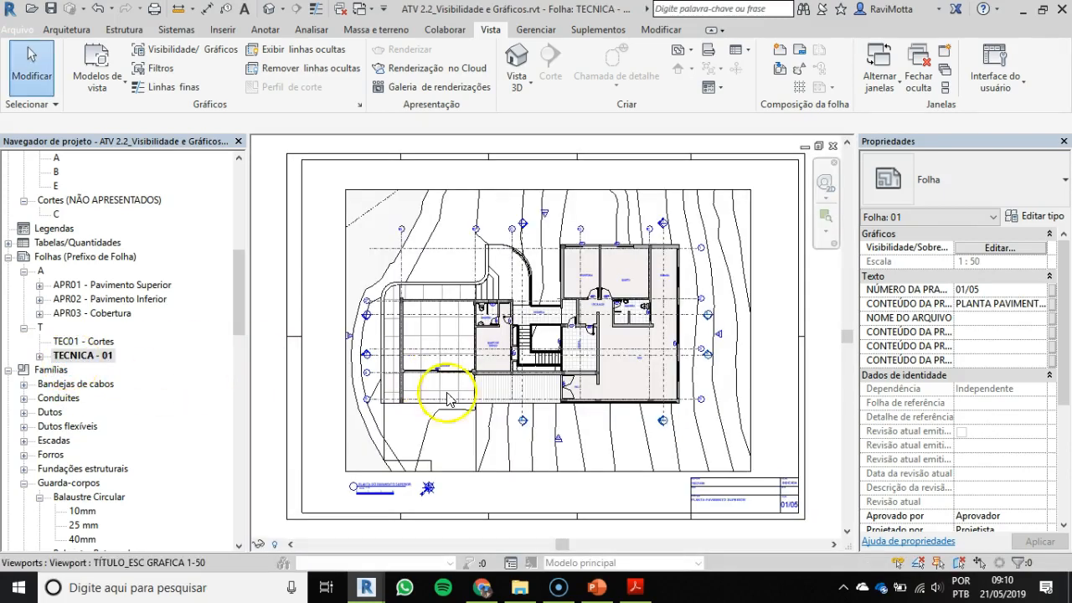
scroll(720, 385, "up", 5)
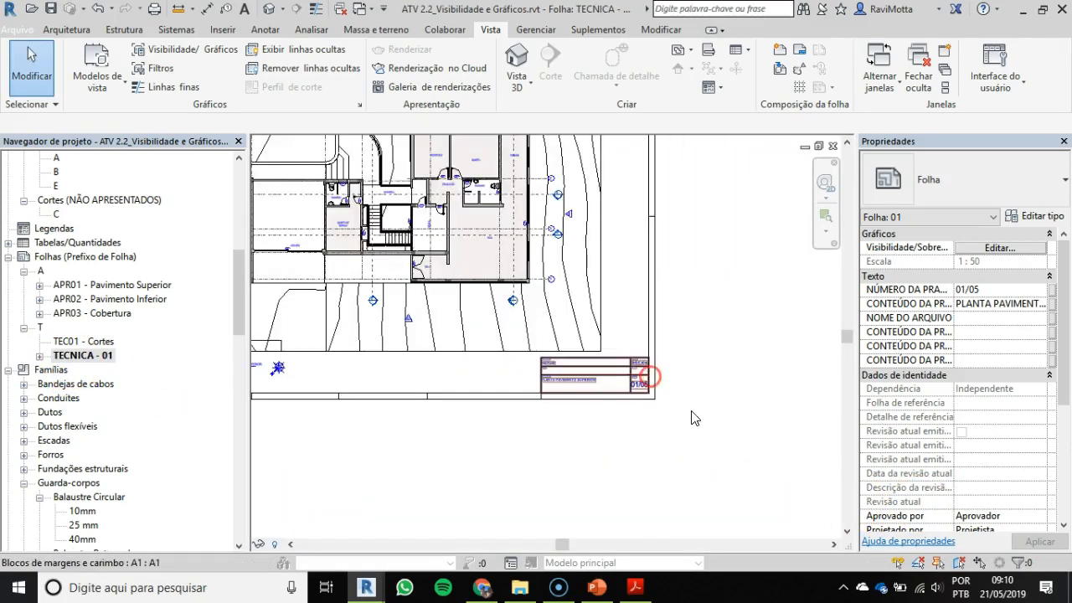
left_click(574, 356)
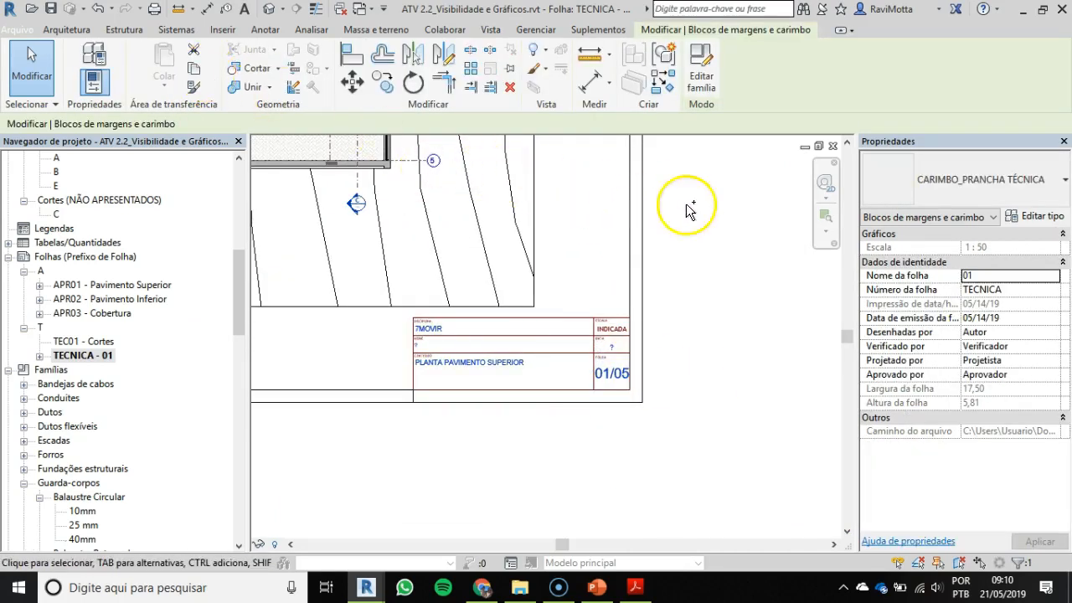
Step: Paste the copied stamp into sheet TEC01 - Cortes and move it into the A1 frame's lower-right inner corner
double_click(71, 341)
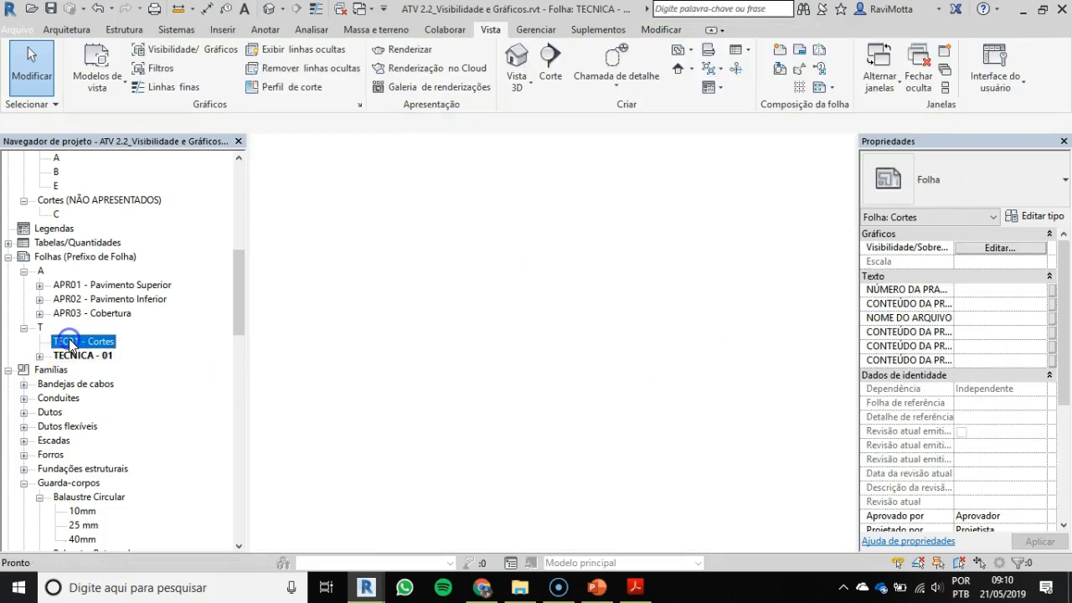
key("m")
key("v")
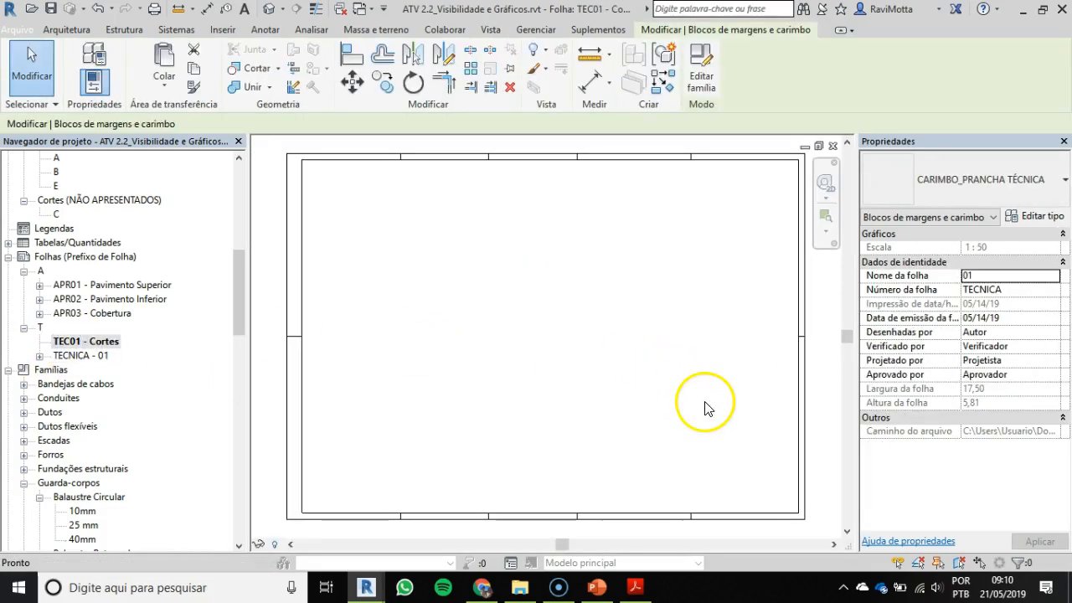
left_click(706, 407)
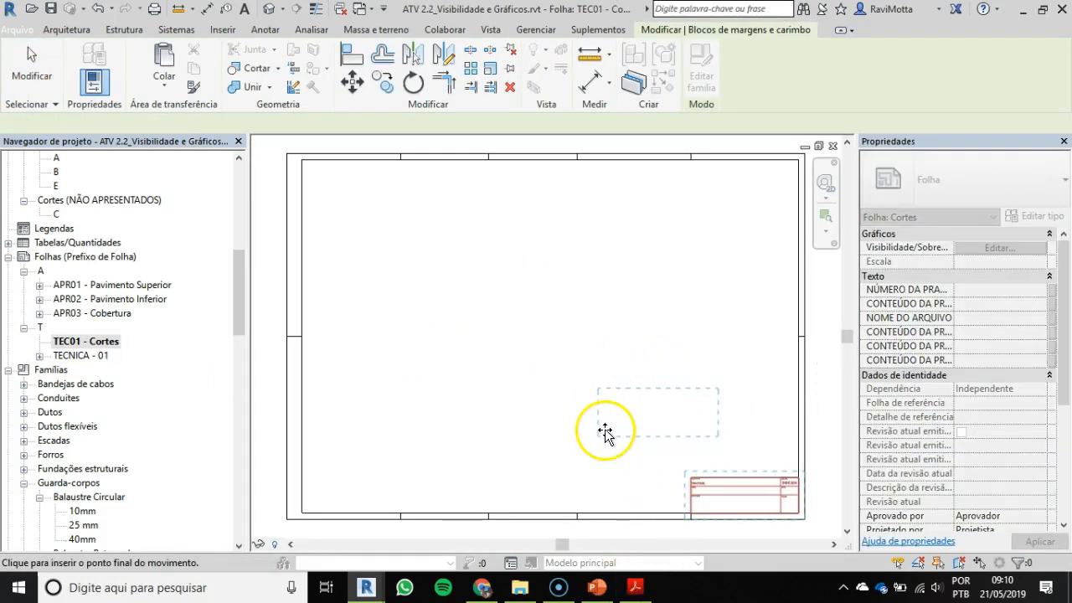
scroll(698, 519, "up", 2)
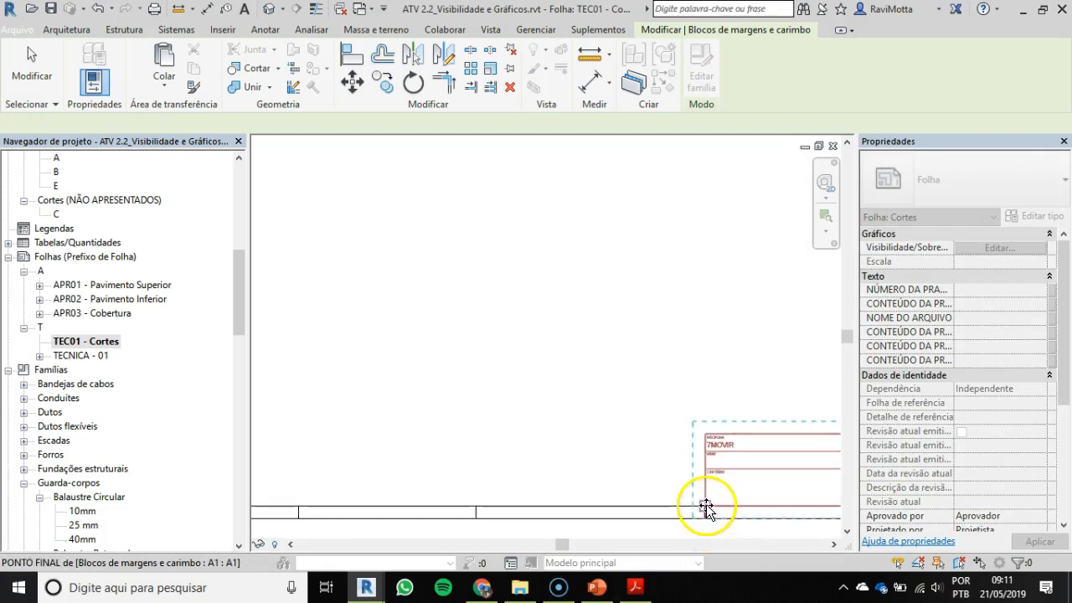
left_click(538, 435)
scroll(552, 435, "down", 1)
middle_click_drag(562, 437, 491, 393)
scroll(750, 439, "up", 1)
scroll(750, 445, "up", 1)
key("Escape")
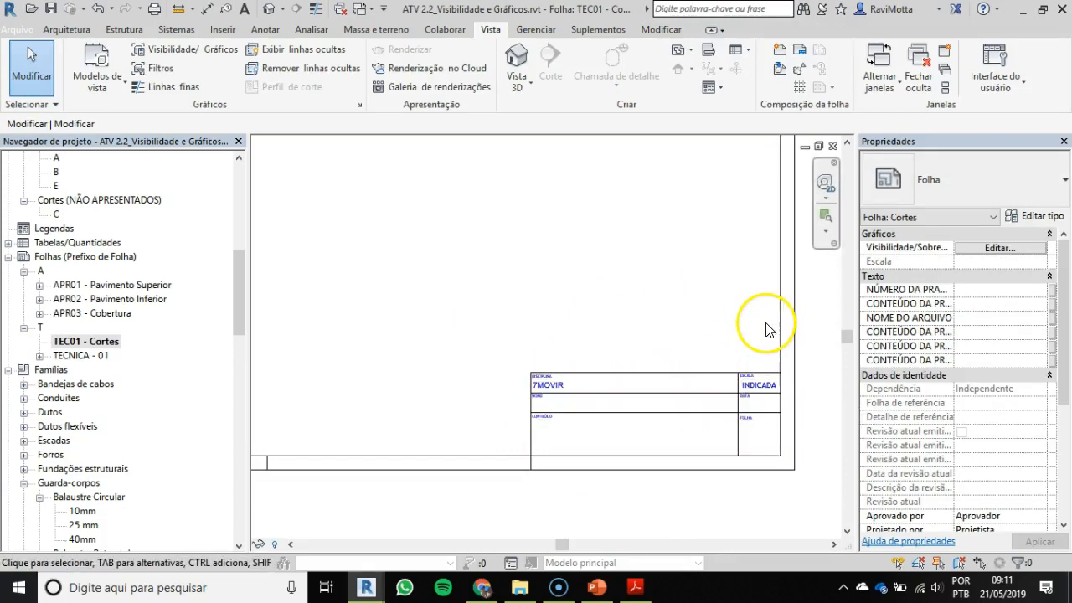
Step: Change the A1 frame on sheet TEC01 to the CARIMBO_PRANCHA TÉCNICA type
left_click(628, 414)
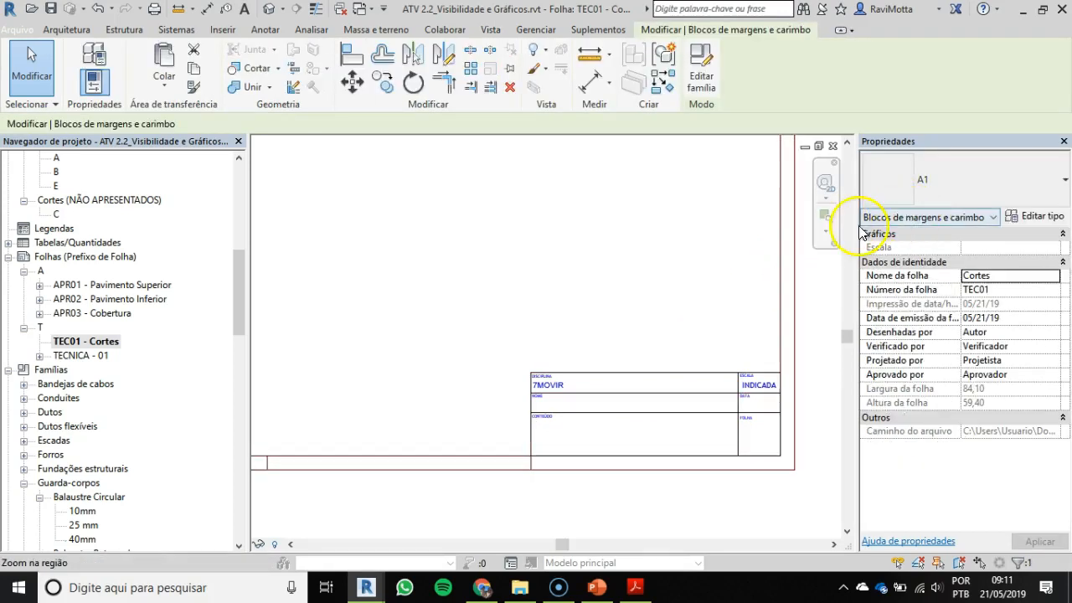
left_click(719, 395)
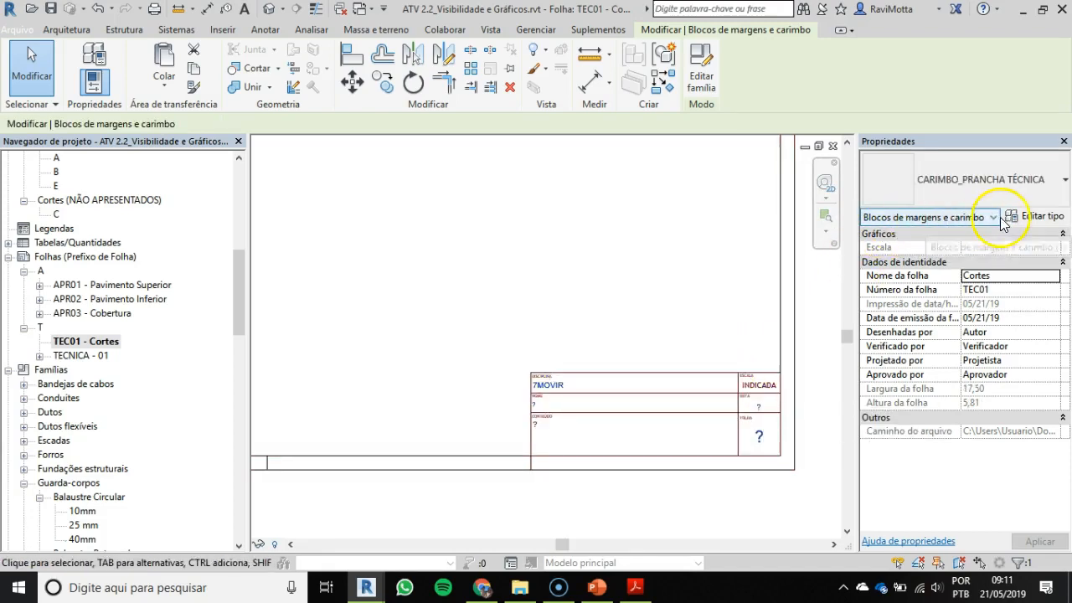
left_click(817, 323)
left_click(780, 332)
scroll(778, 323, "down", 6)
middle_click_drag(757, 345, 710, 444)
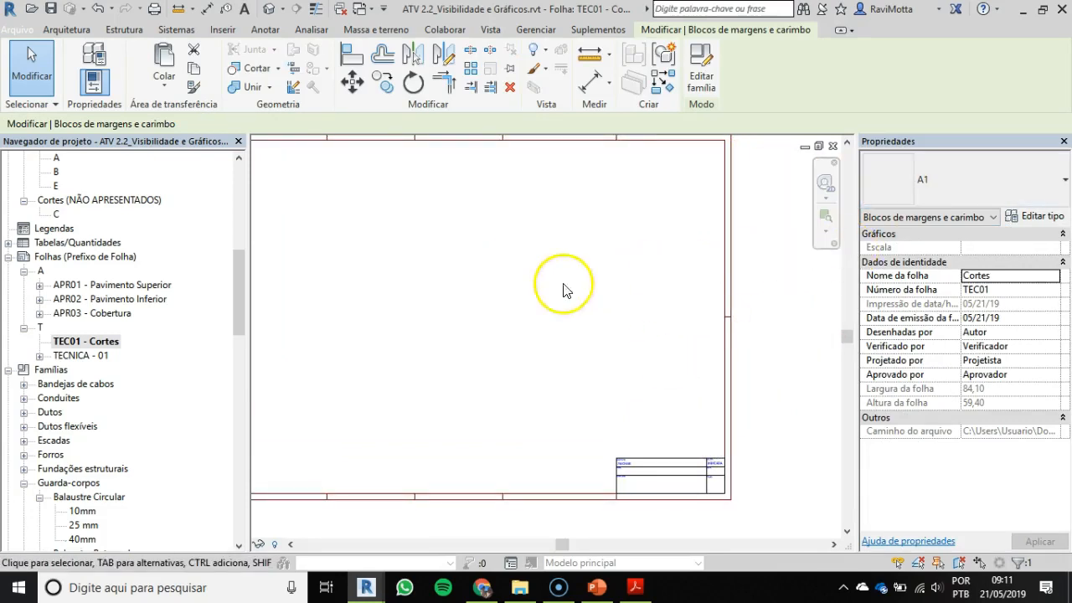
left_click(935, 179)
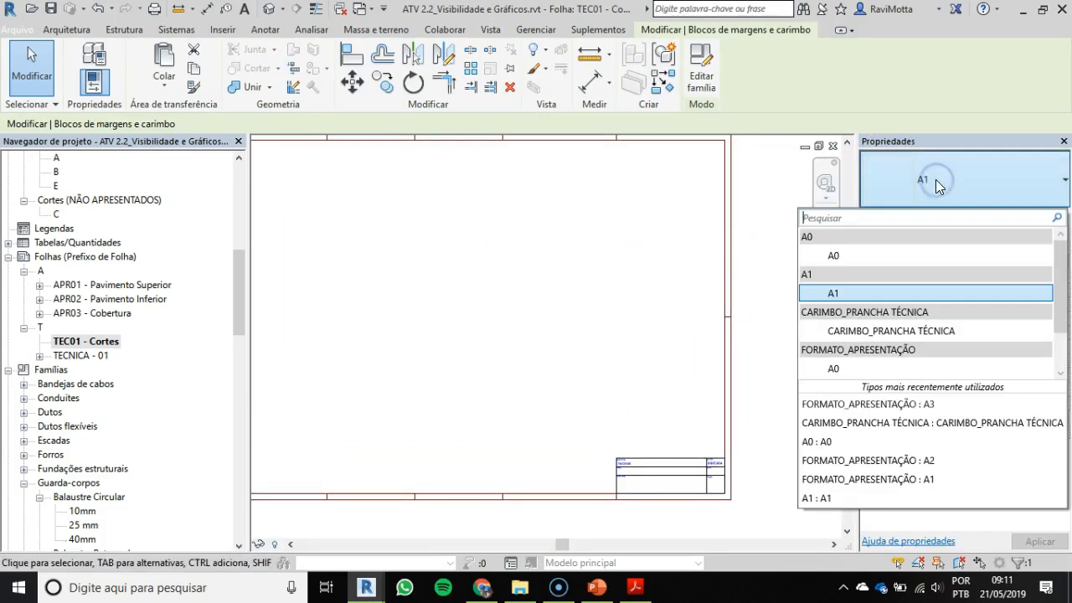
left_click(878, 332)
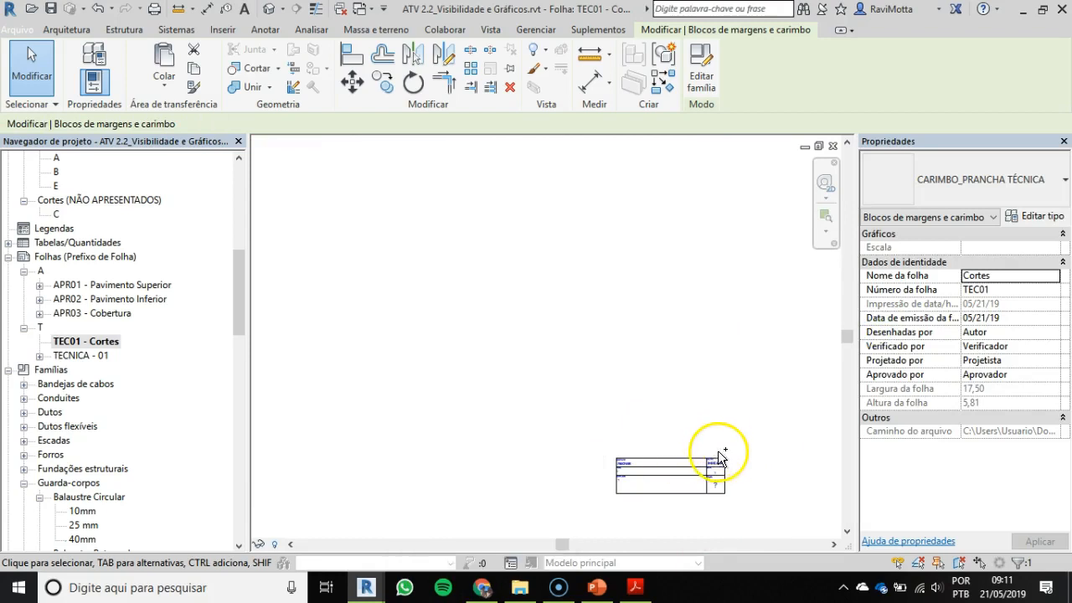
Step: Undo the last type change of the A1 frame on sheet TEC01
key("ctrl+z")
scroll(730, 294, "down", 1)
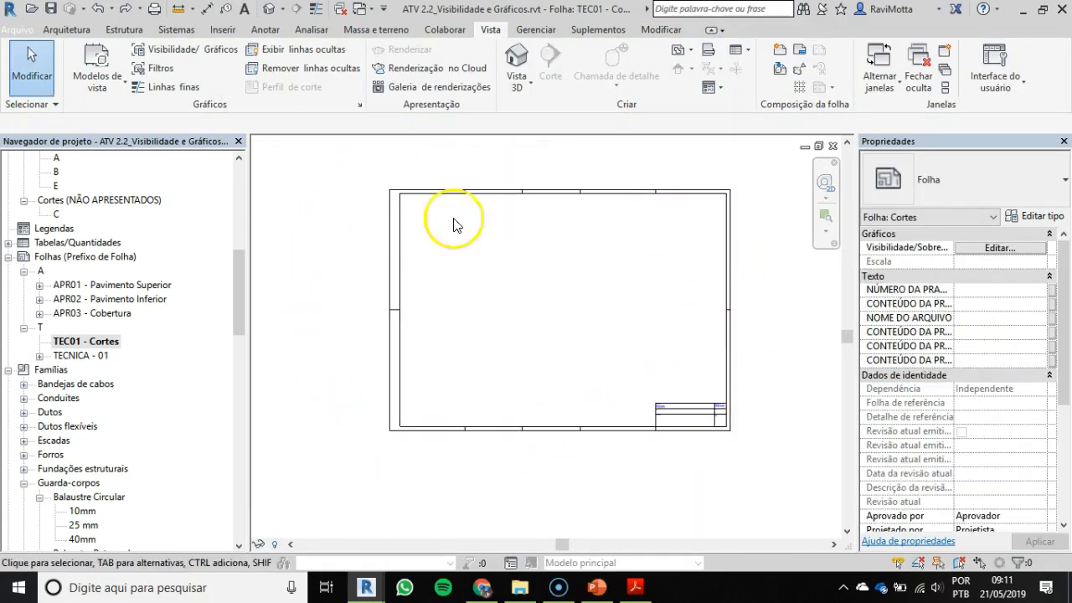
Step: Place section A from the Cortes (CORTES) group onto the upper part of sheet TEC01 - Cortes
left_click_drag(240, 297, 245, 250)
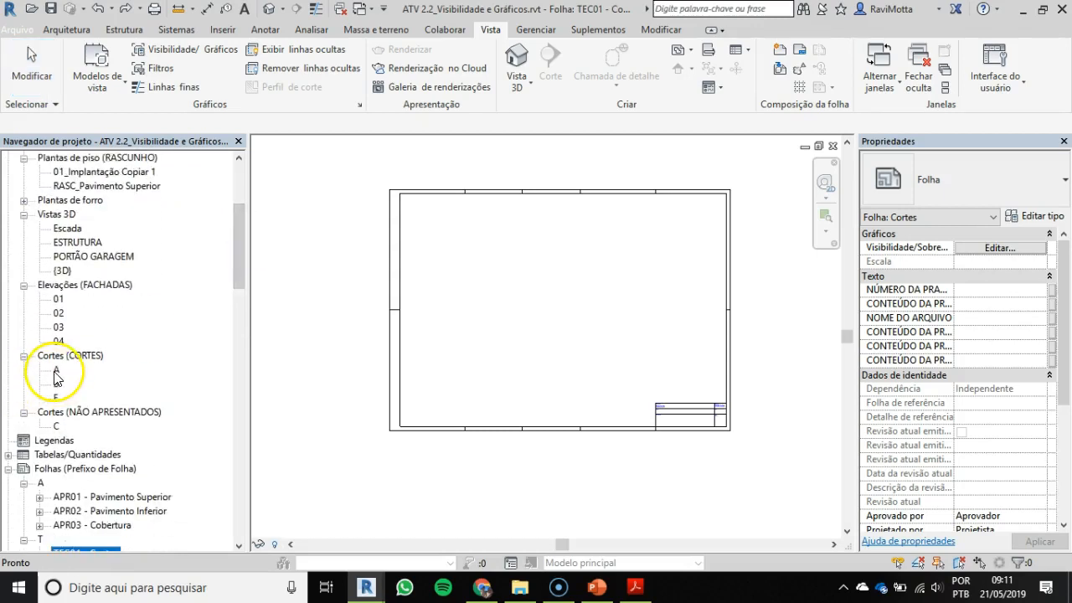
left_click_drag(56, 372, 263, 358)
left_click_drag(545, 258, 545, 259)
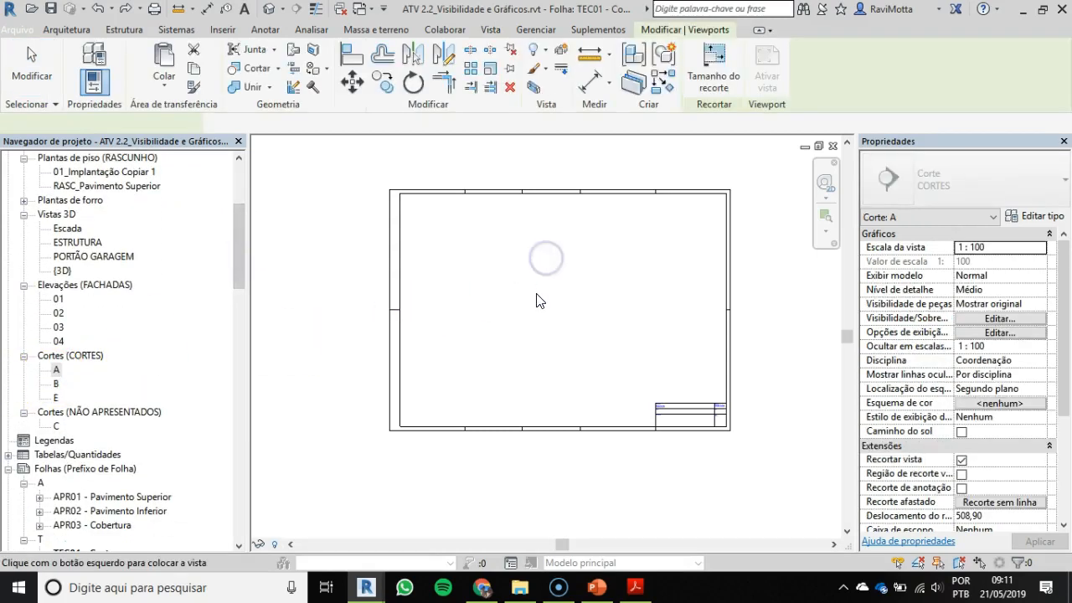
left_click(560, 249)
scroll(553, 278, "up", 2)
scroll(544, 281, "up", 3)
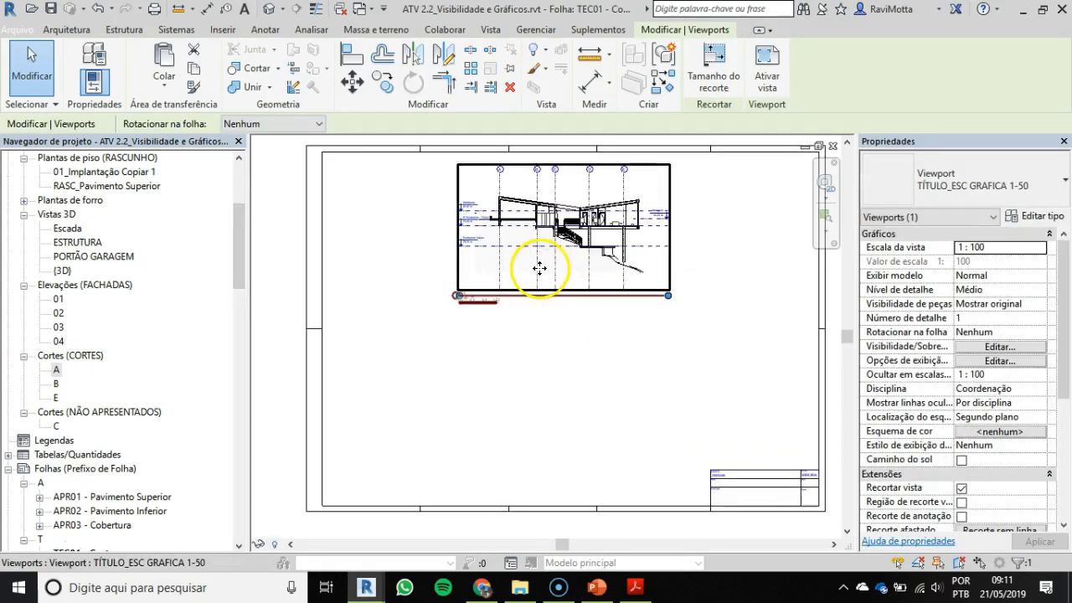
middle_click_drag(524, 285, 524, 287)
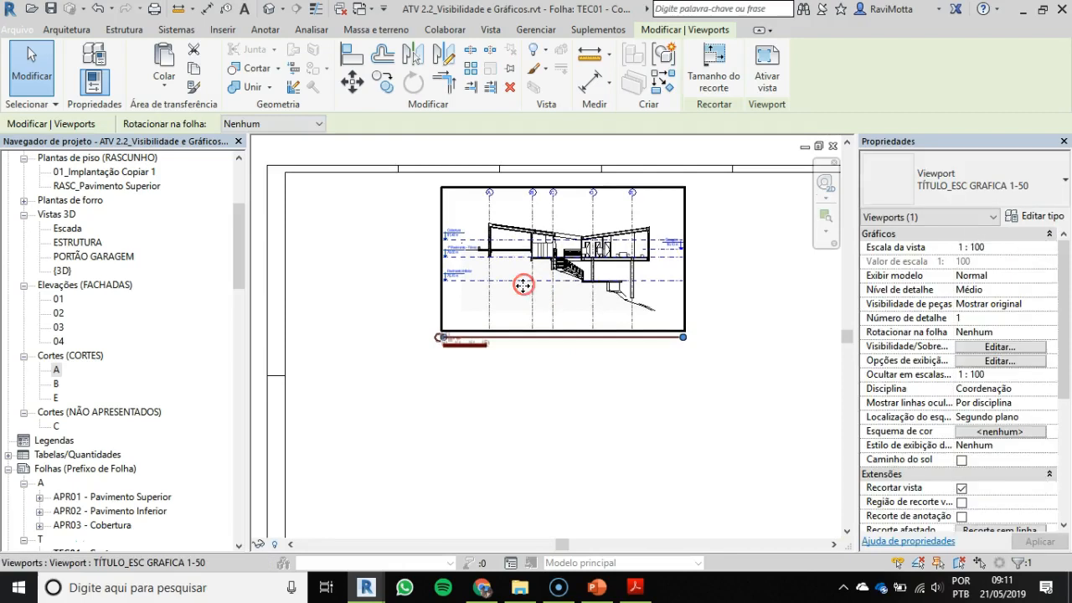
scroll(514, 293, "down", 2)
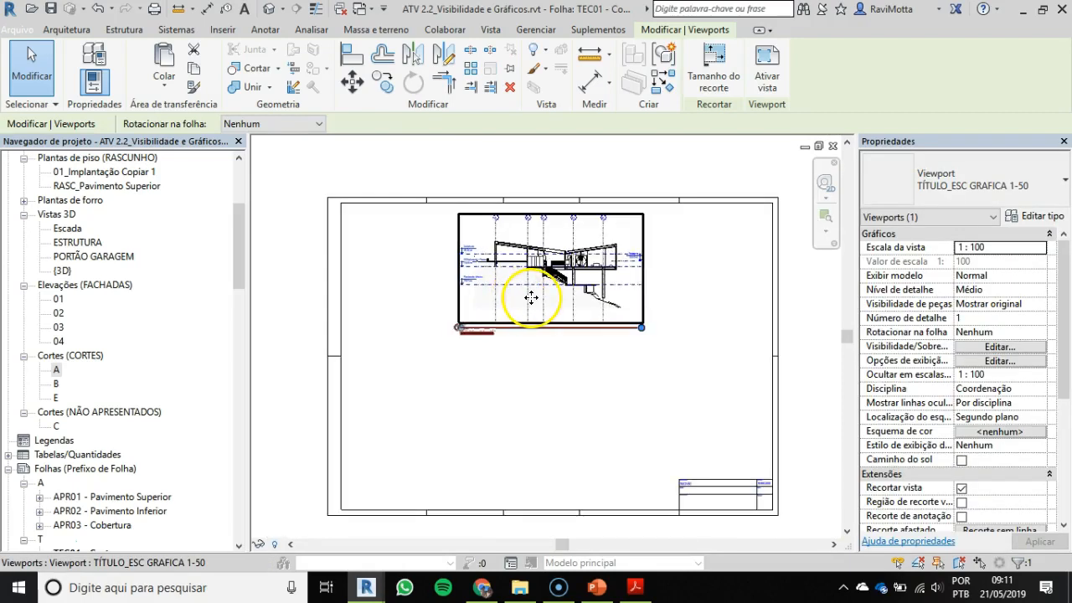
Step: Activate the section A viewport on the sheet, set its view scale to 1:50, and deactivate it
double_click(530, 297)
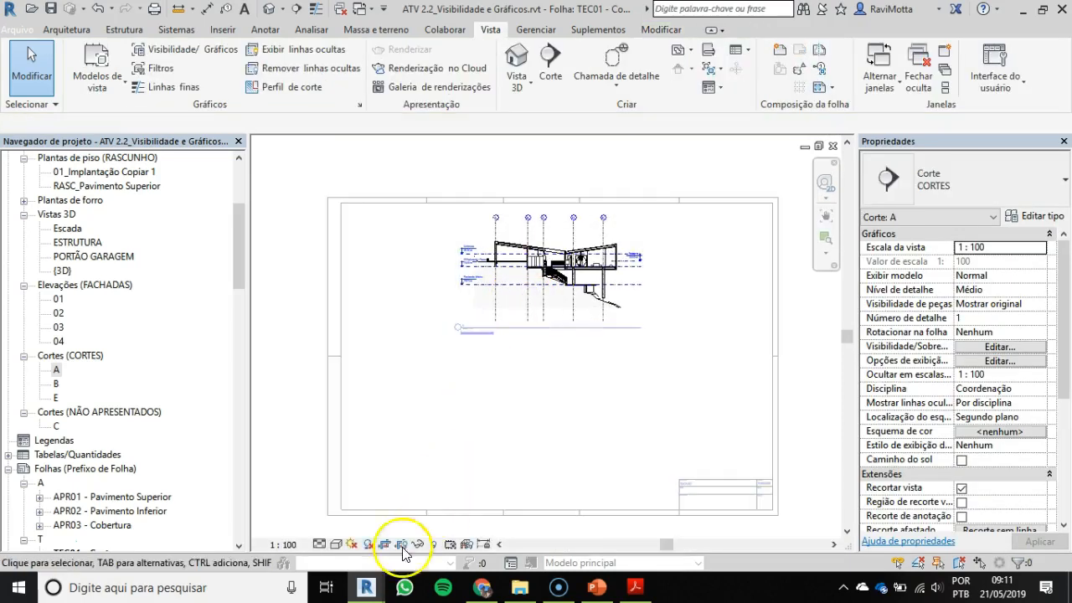
left_click(283, 546)
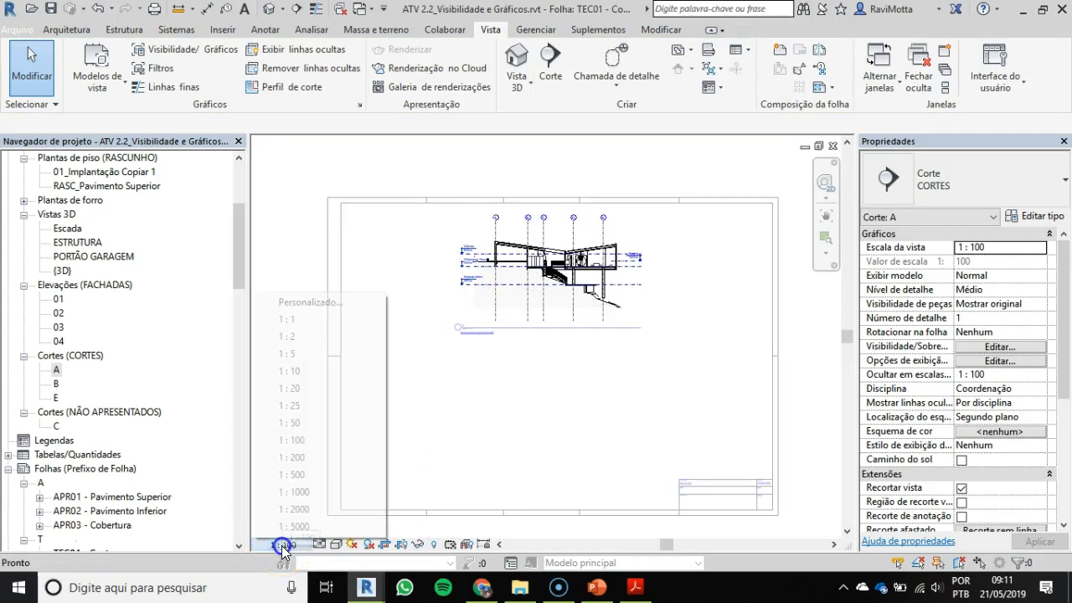
left_click(295, 423)
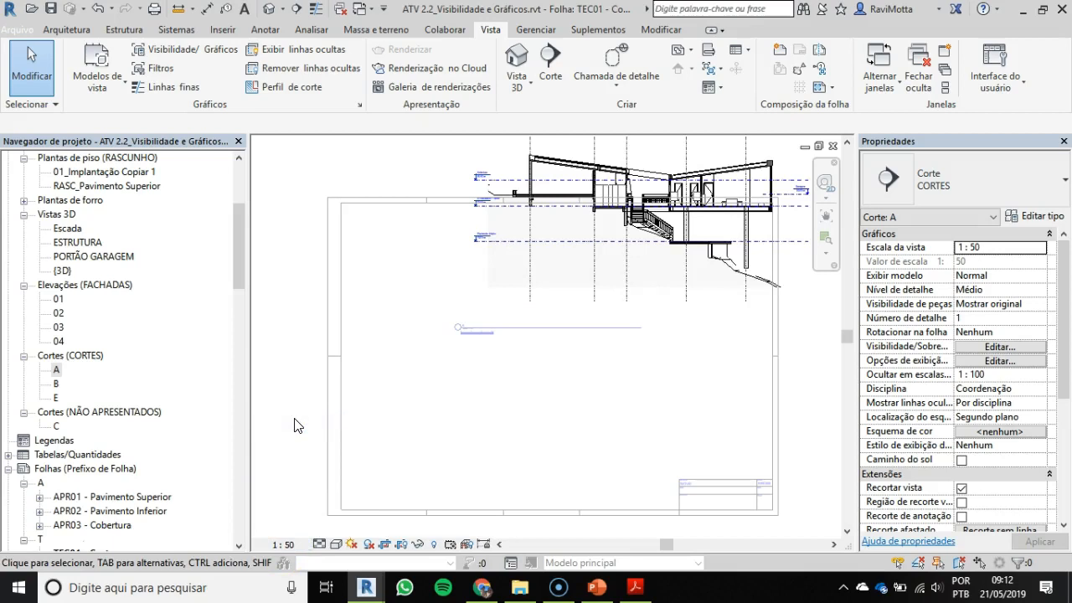
scroll(489, 383, "down", 3)
double_click(729, 389)
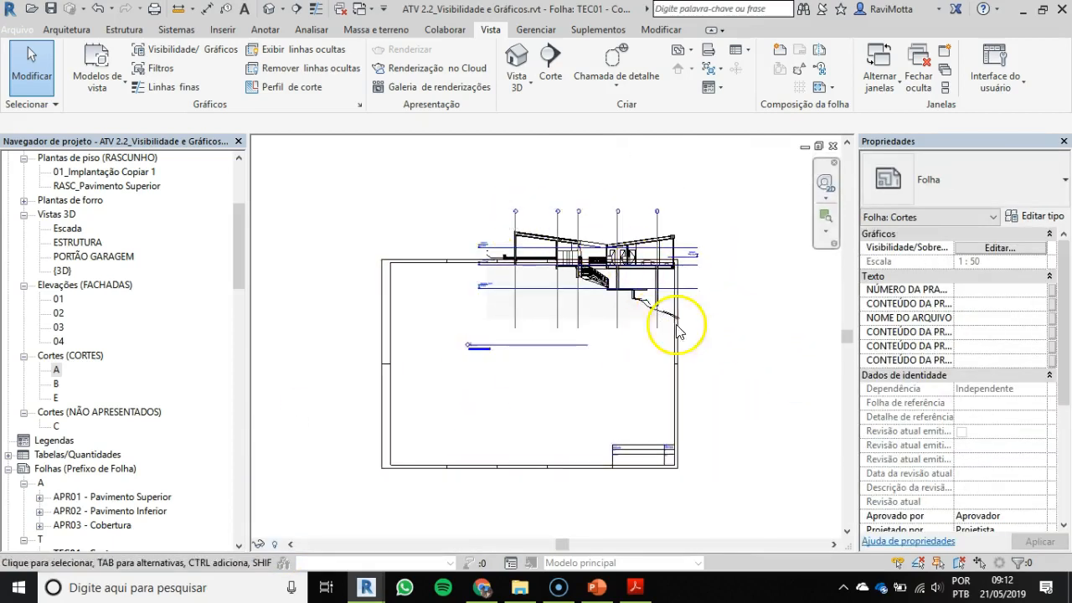
double_click(596, 253)
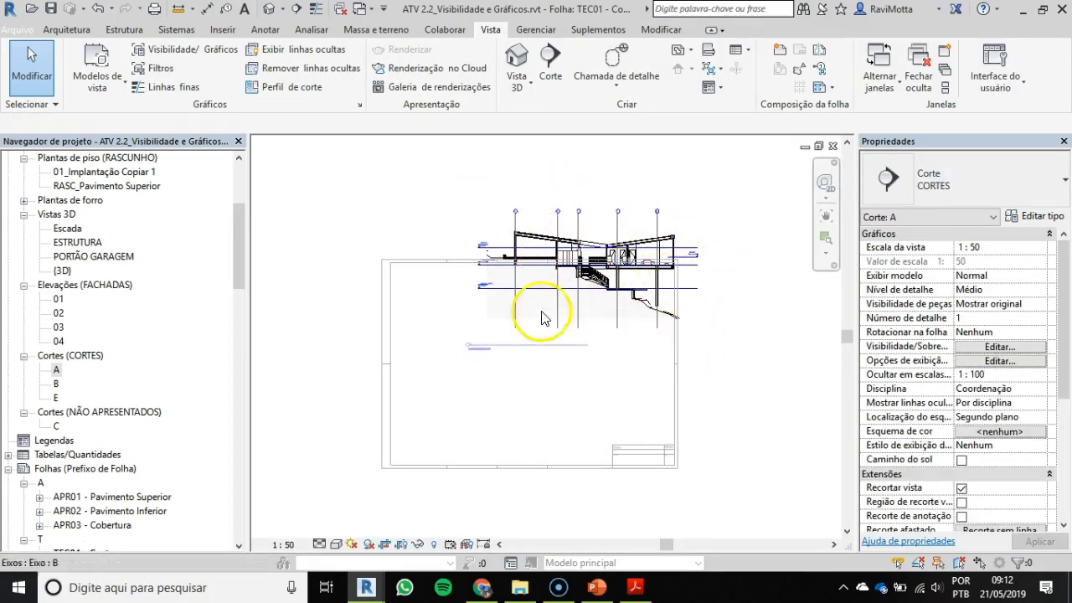
scroll(599, 243, "up", 5)
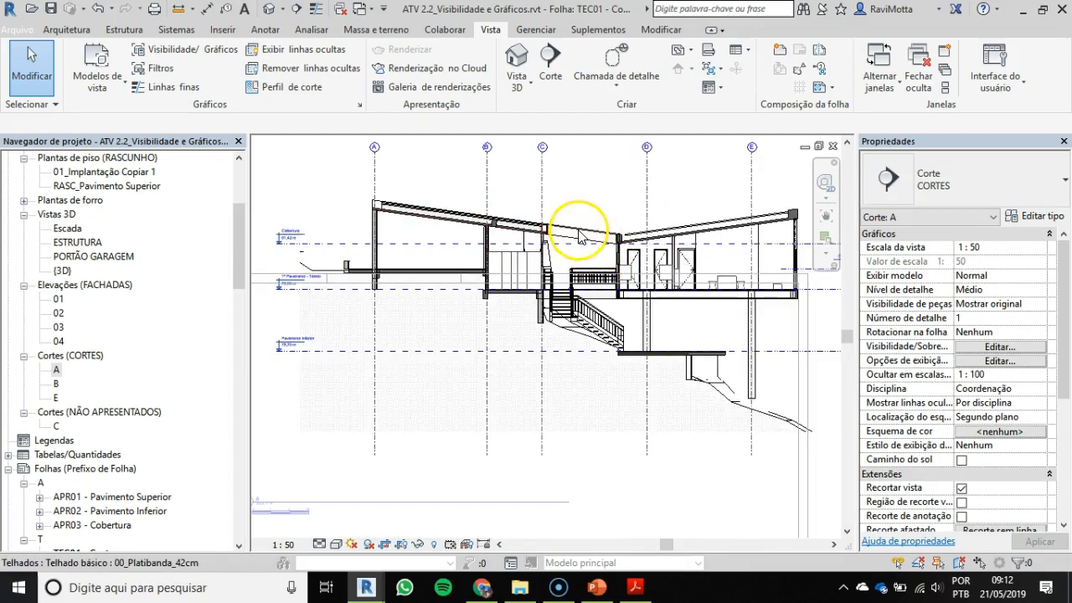
scroll(486, 231, "down", 3)
middle_click_drag(485, 232, 445, 250)
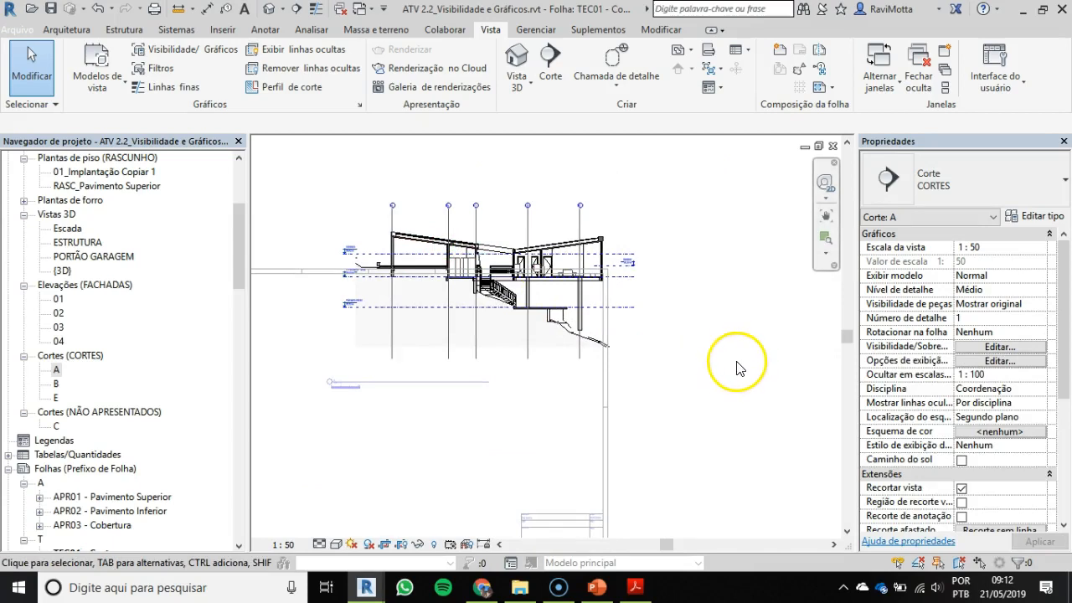
double_click(731, 447)
Step: Move the section A viewport inside the A1 frame, against its upper edge
left_click_drag(496, 270, 478, 309)
key("Escape")
left_click_drag(496, 253, 434, 324)
middle_click_drag(435, 325, 632, 249)
scroll(567, 270, "up", 2)
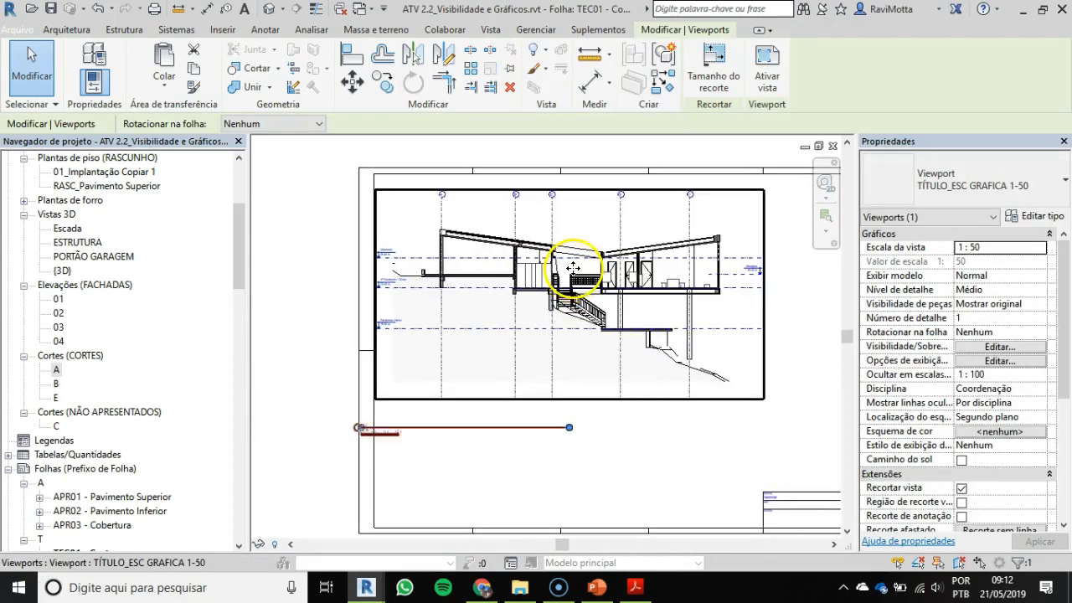
left_click_drag(572, 267, 621, 251)
scroll(606, 327, "down", 1)
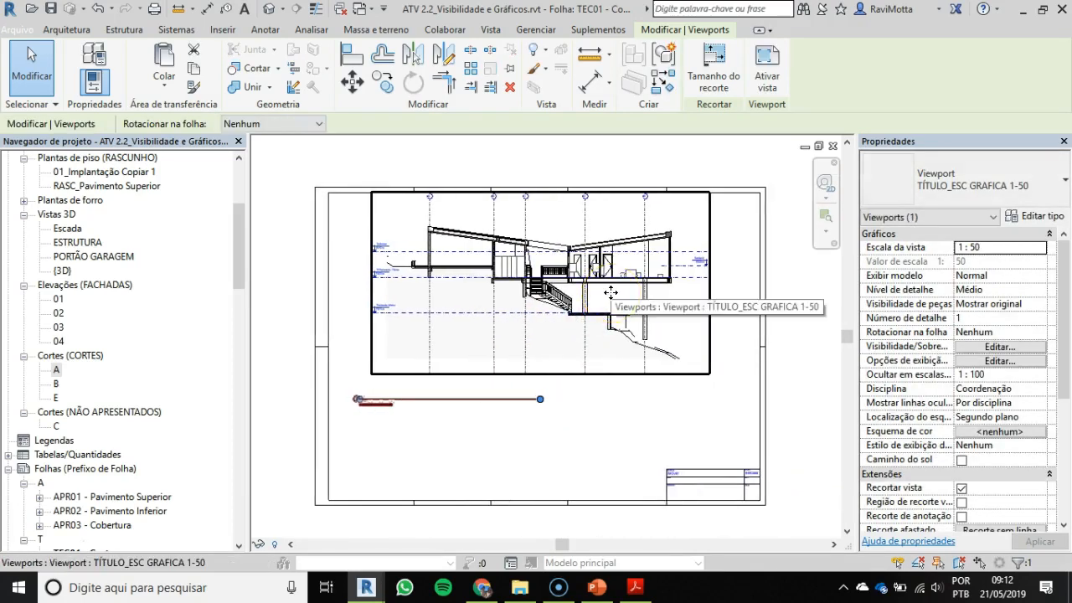
Step: Move section A's view title up into the lower-left corner of its viewport
left_click(408, 418)
scroll(374, 425, "up", 3)
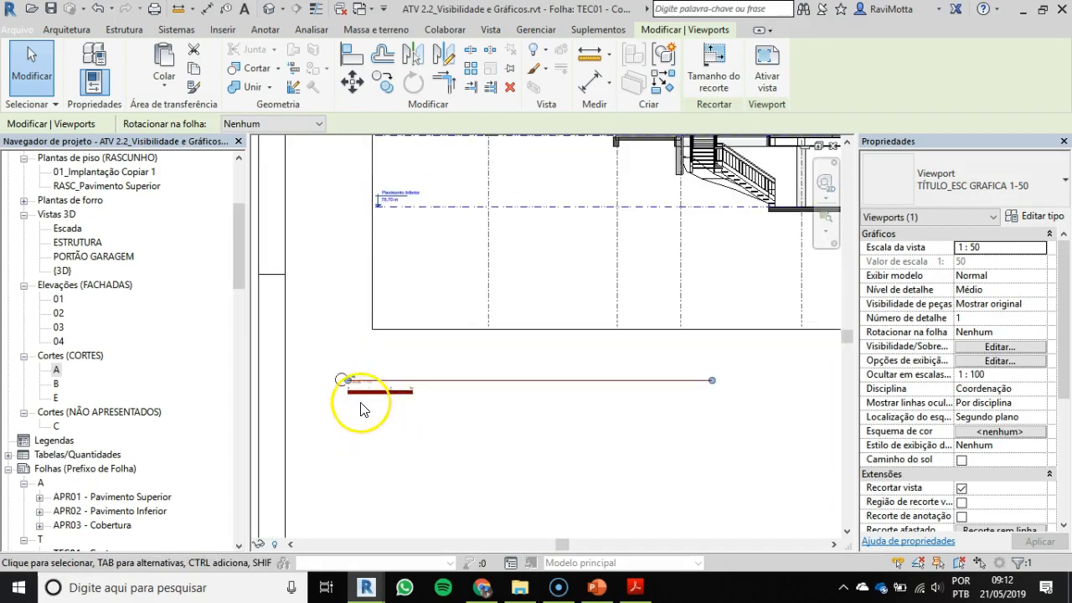
left_click_drag(348, 387, 407, 291)
scroll(423, 266, "up", 3)
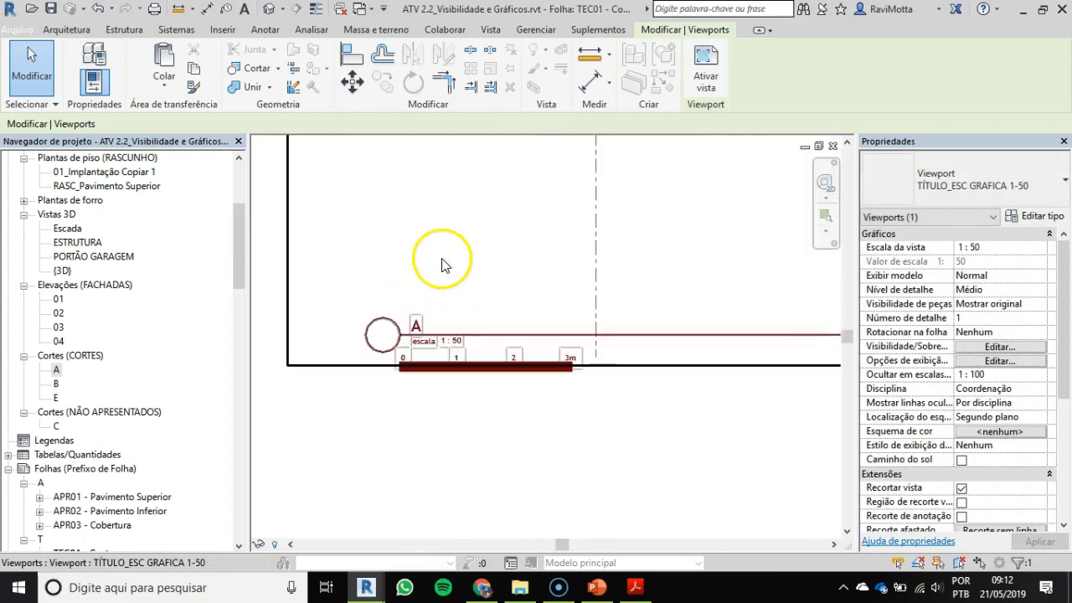
scroll(452, 284, "down", 5)
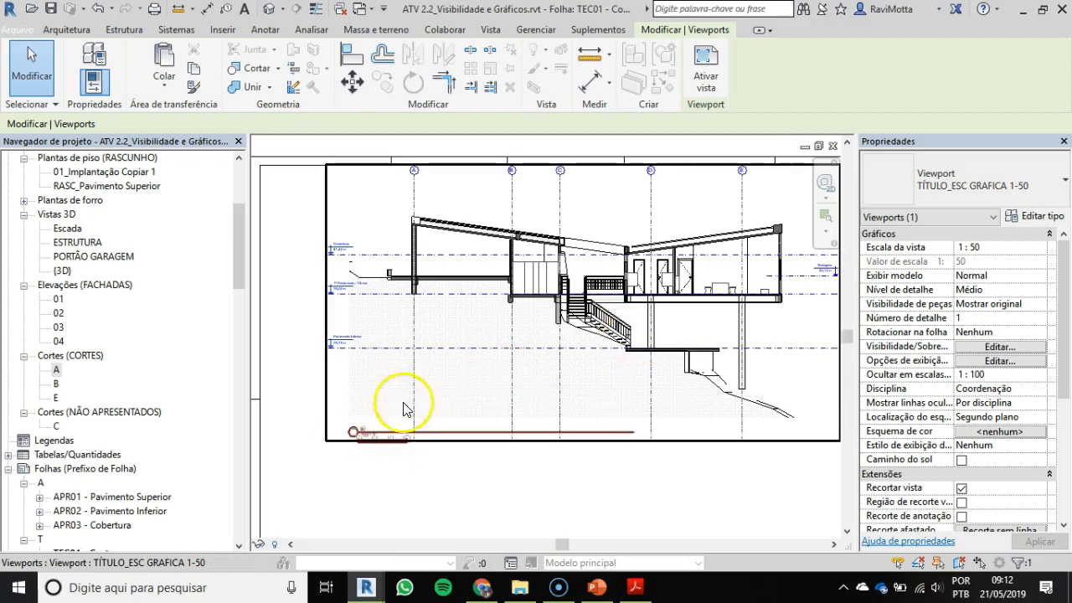
scroll(639, 422, "down", 1)
Step: Set the section A viewport's title on sheet (Título da página) to CORTE A
middle_click_drag(633, 432, 571, 418)
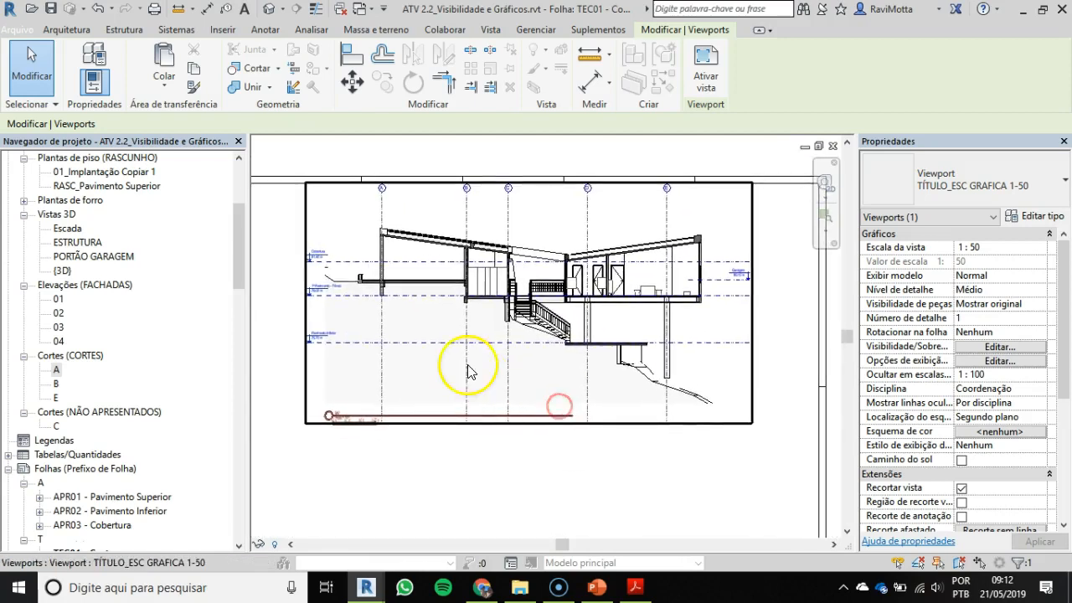
left_click(436, 327)
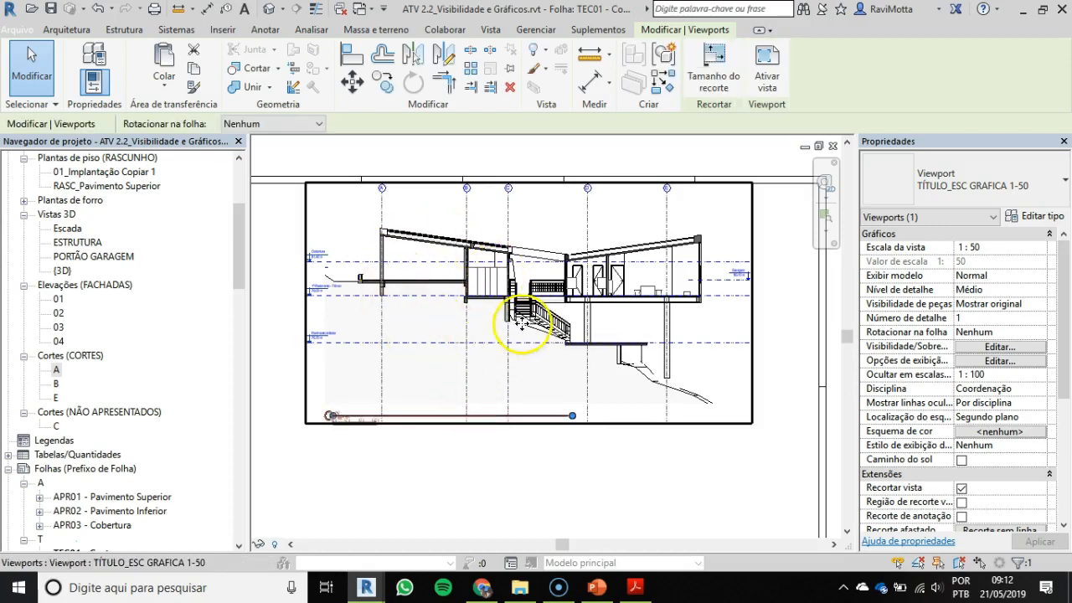
left_click_drag(1064, 330, 1066, 428)
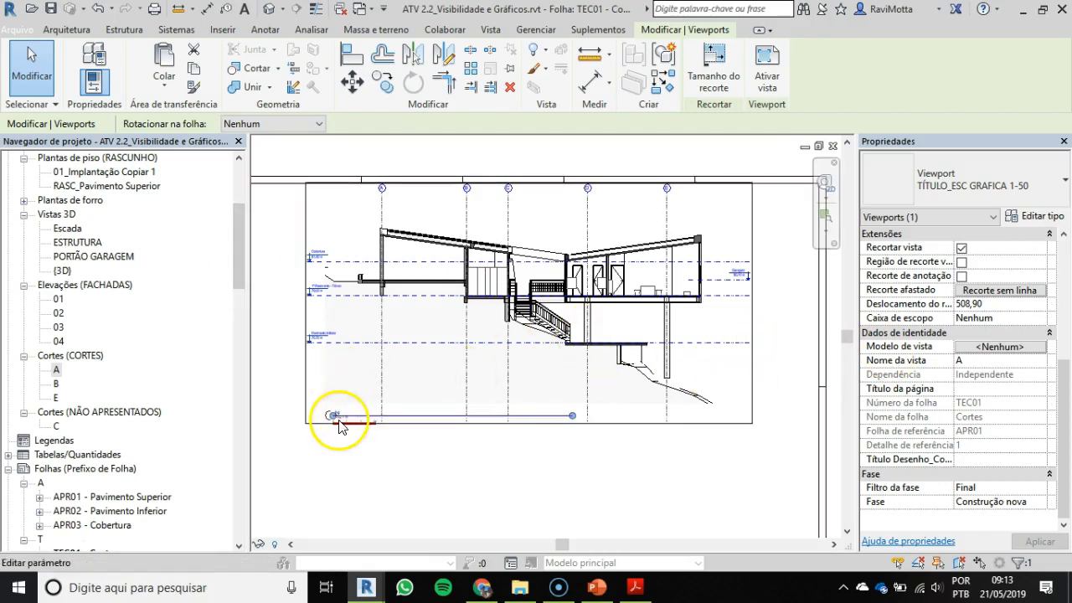
left_click(977, 388)
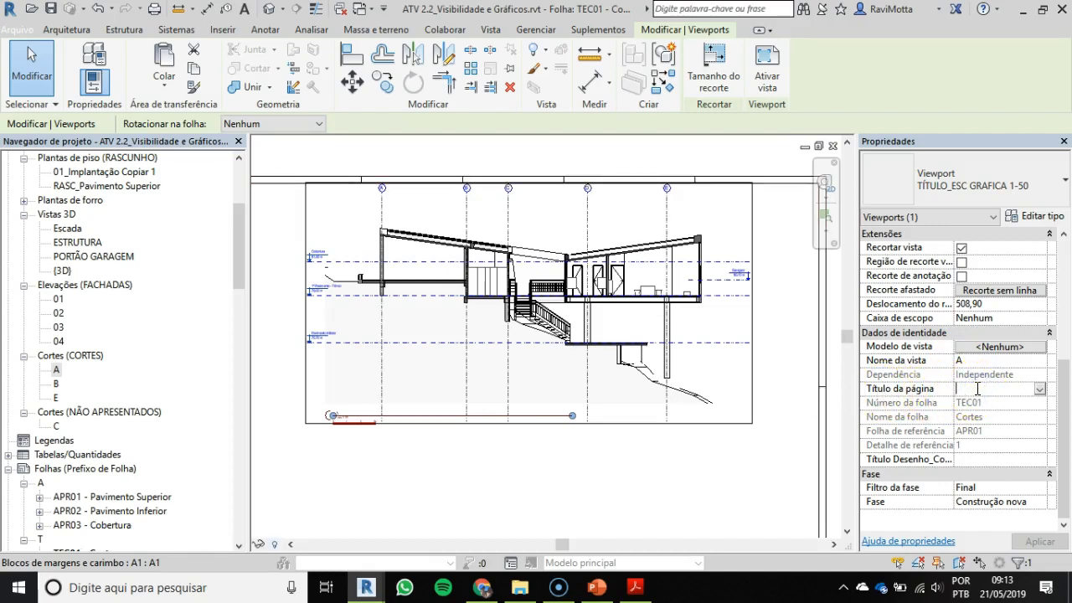
type("co")
key("Caps_Lock")
type("COR")
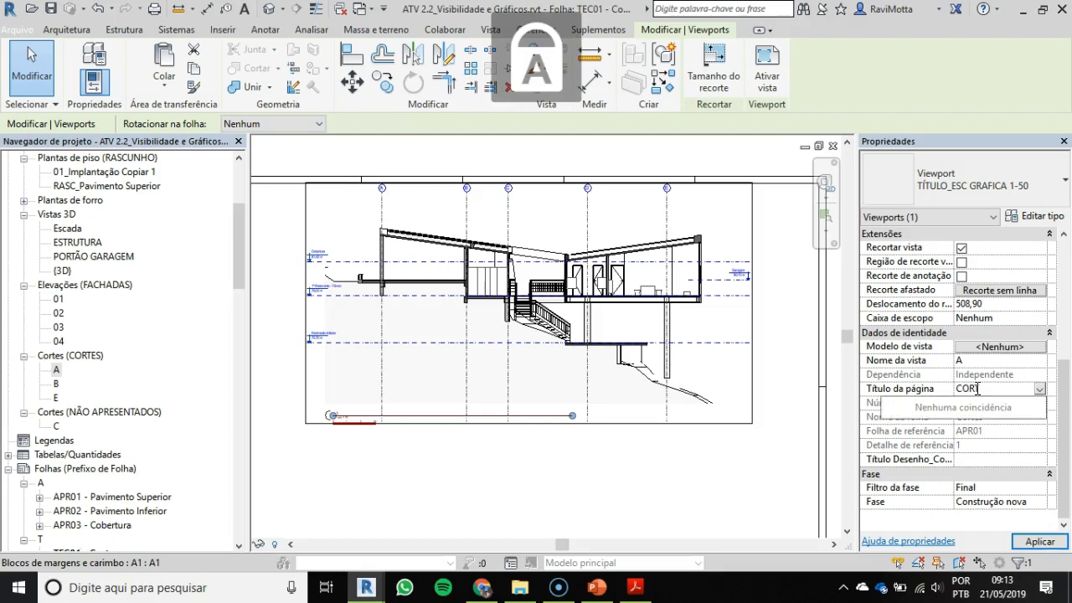
type("TE A")
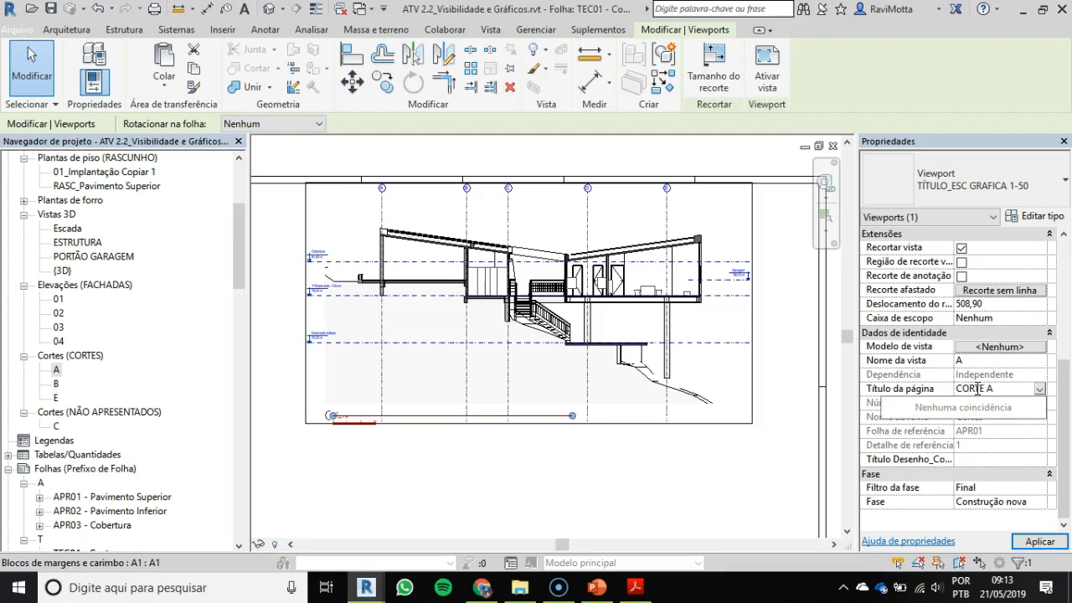
key("Return")
left_click(1039, 549)
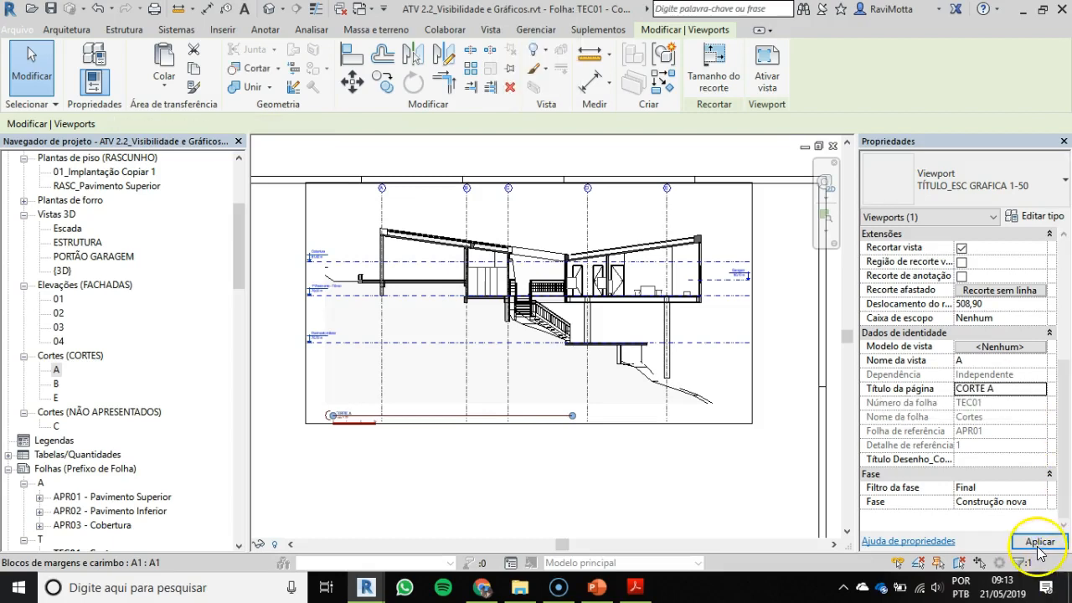
Step: Shorten the CORTE A title line so it ends just past the title text
scroll(336, 460, "up", 5)
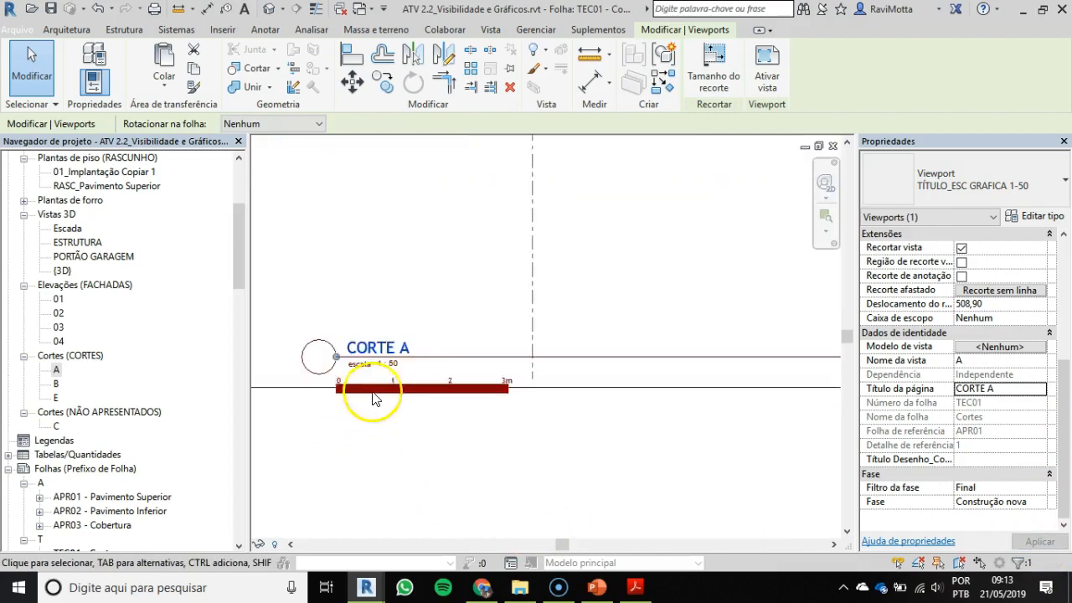
scroll(402, 345, "down", 4)
mouse_move(387, 351)
left_mouse_down()
mouse_move(730, 358)
mouse_move(695, 352)
left_mouse_up()
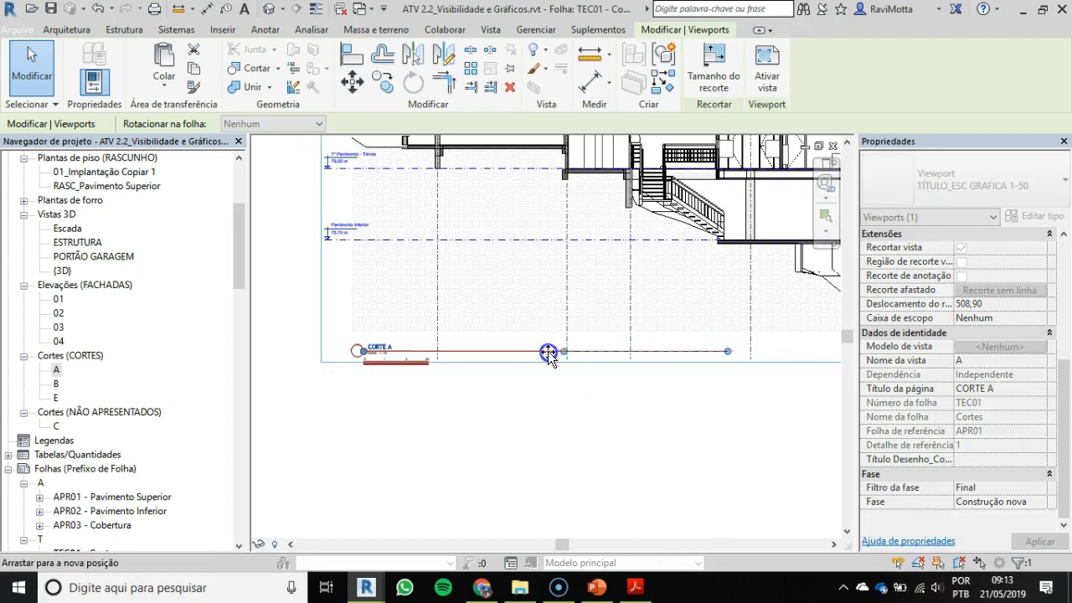
left_click_drag(405, 364, 402, 364)
scroll(381, 347, "up", 4)
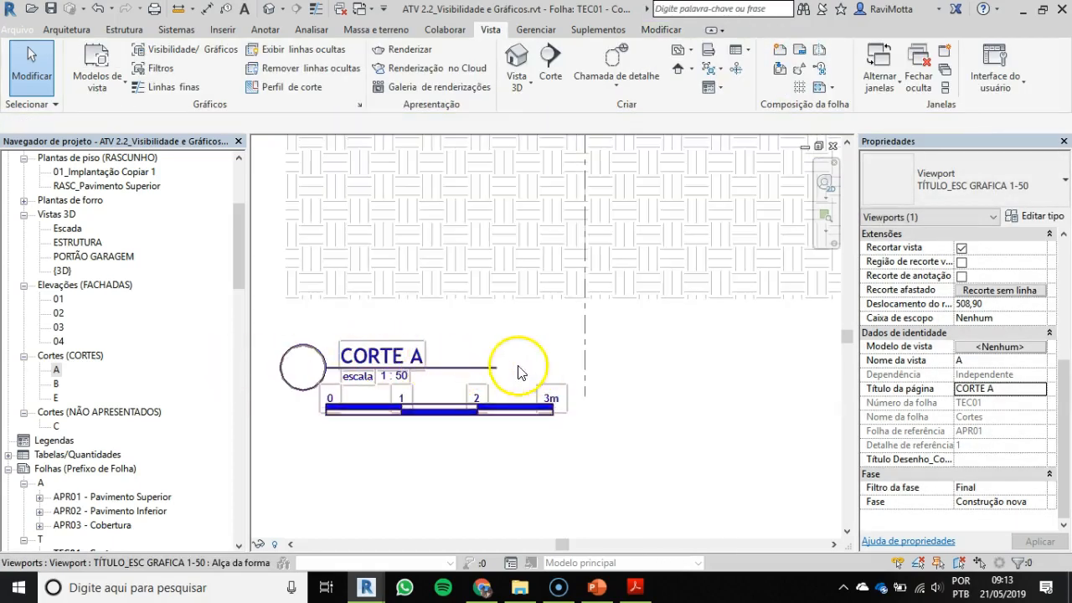
left_click(450, 519)
Step: Activate the section A viewport, reveal its hidden elements, and unhide the category of the section E marker
scroll(469, 429, "down", 5)
scroll(619, 352, "down", 3)
middle_click_drag(598, 366, 486, 359)
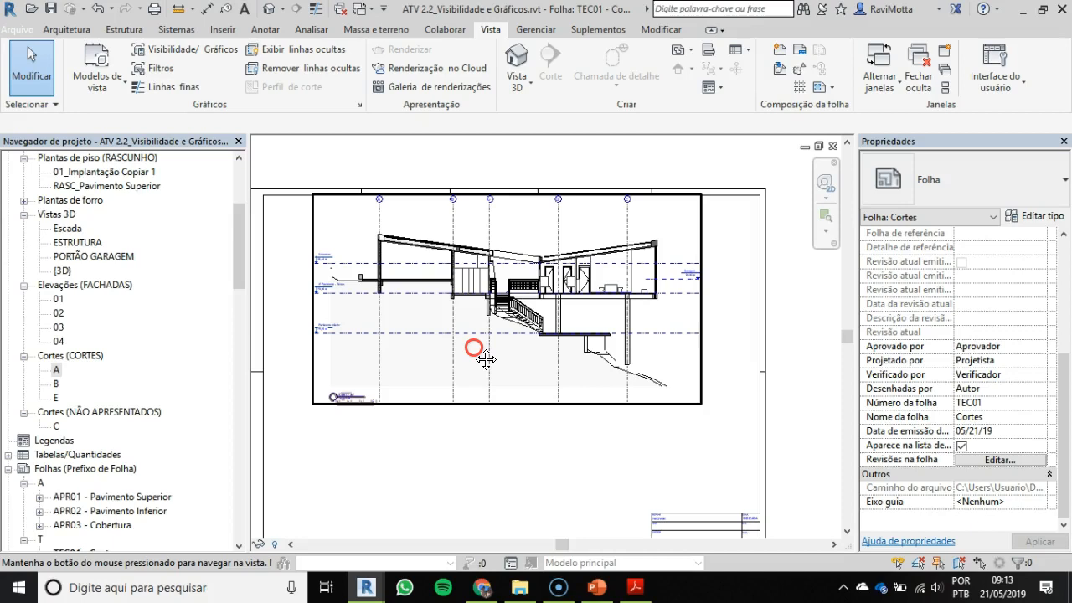
middle_click_drag(485, 359, 495, 360)
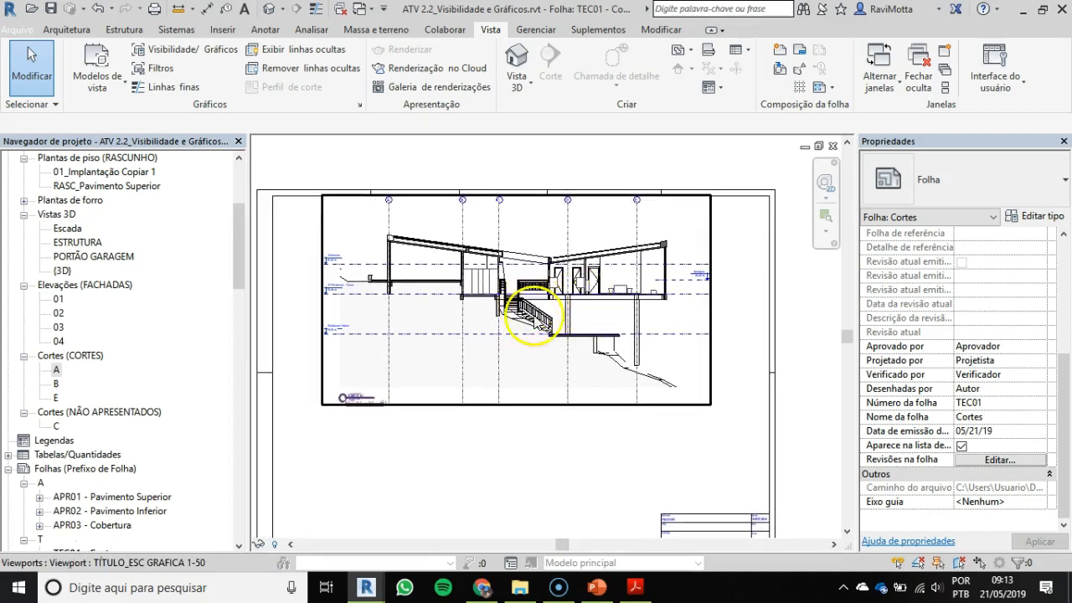
scroll(523, 291, "up", 1)
middle_click_drag(524, 290, 558, 318)
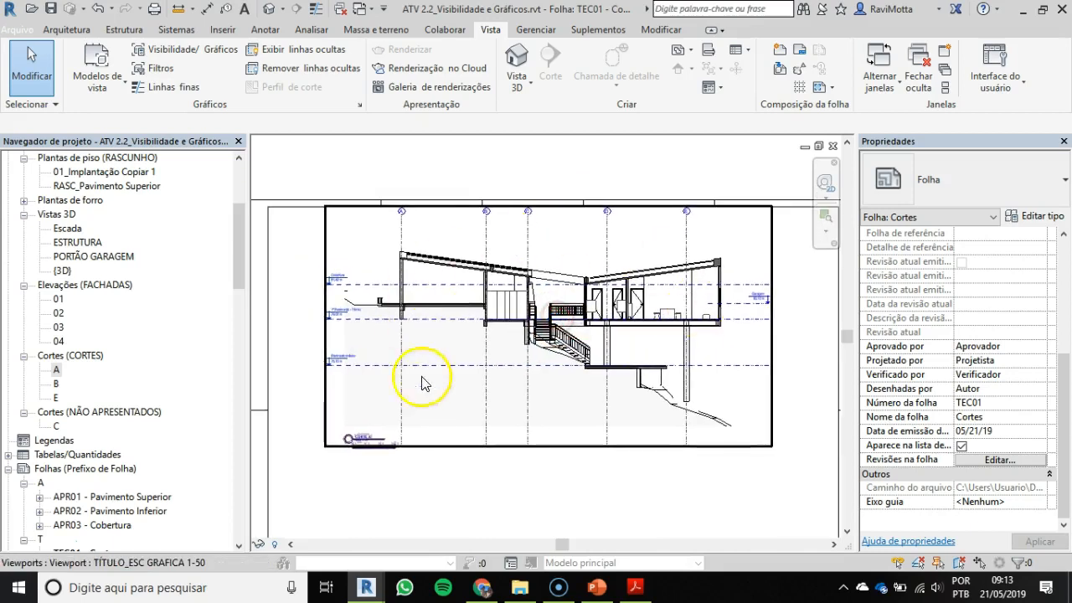
double_click(549, 271)
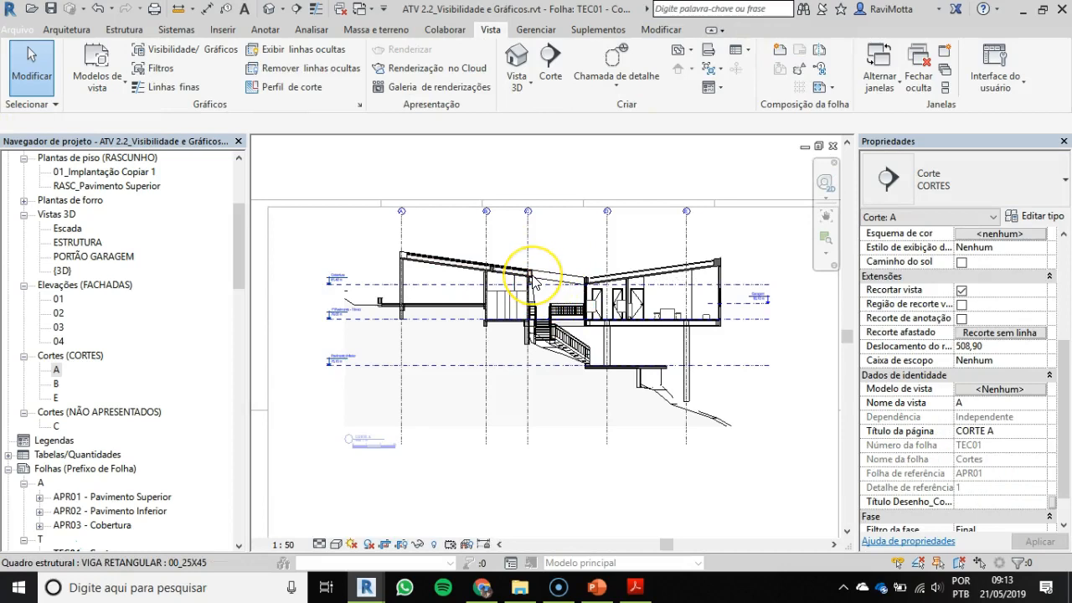
key("r")
key("h")
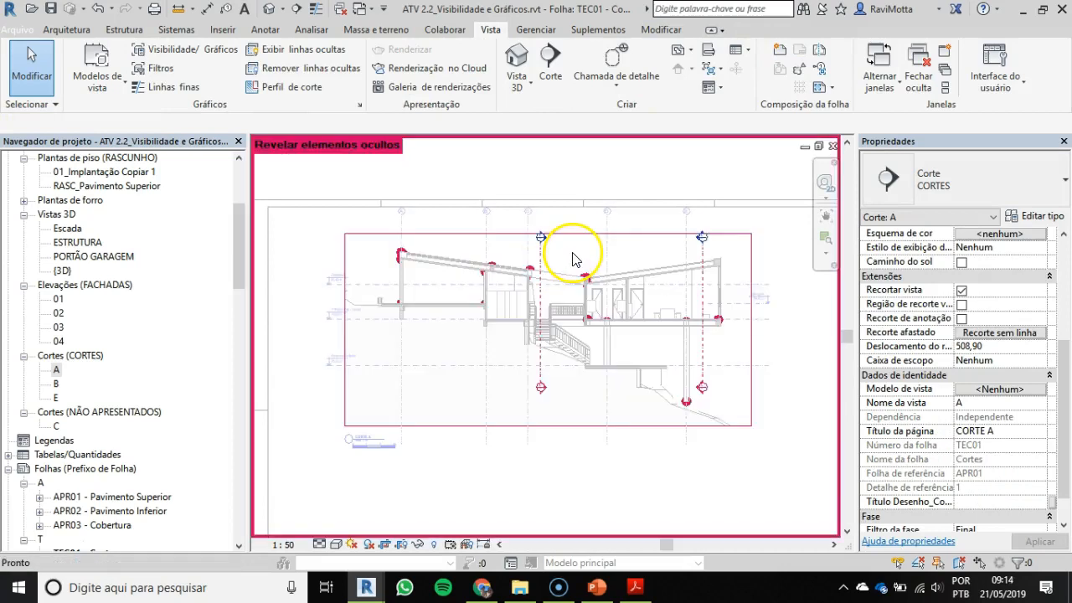
left_click(550, 255)
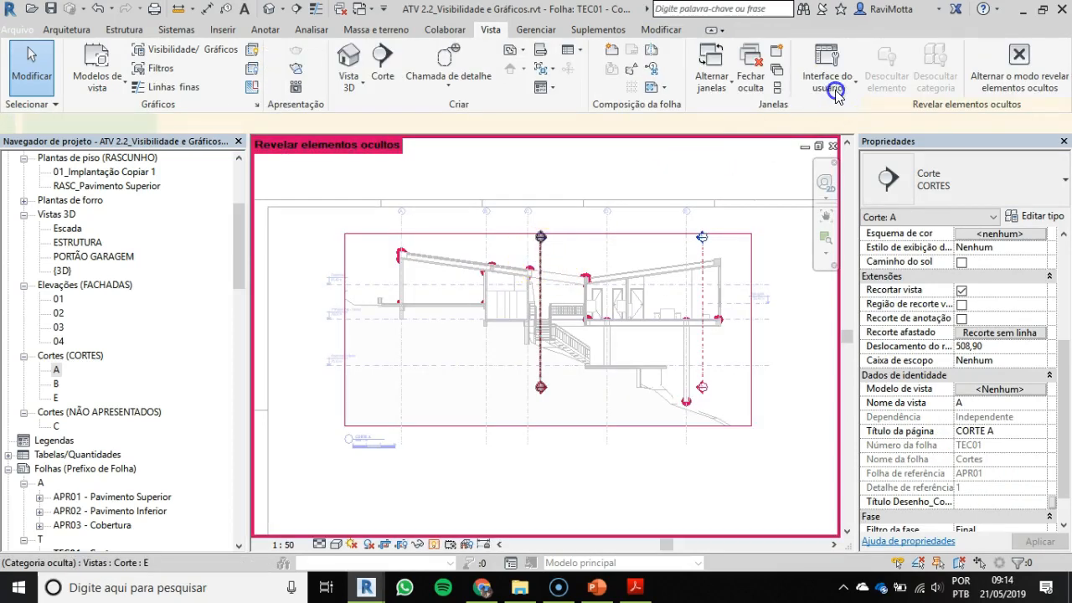
mouse_move(950, 63)
left_click(944, 138)
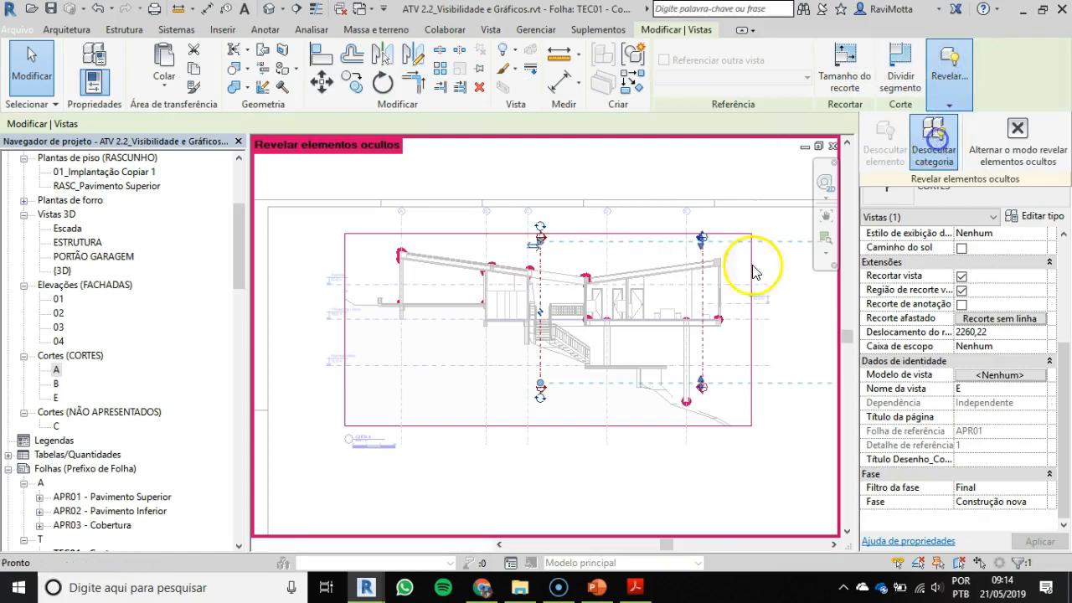
Step: Leave the reveal-hidden-elements mode and hide the category of the section E marker in section A's view
left_click(1019, 134)
left_click(567, 424)
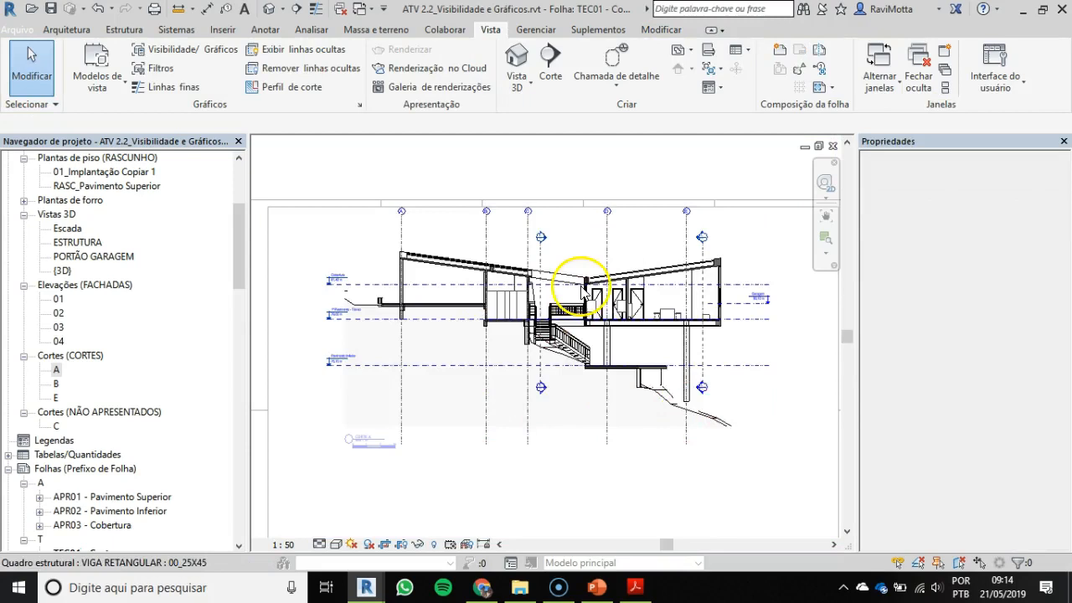
scroll(584, 287, "up", 4)
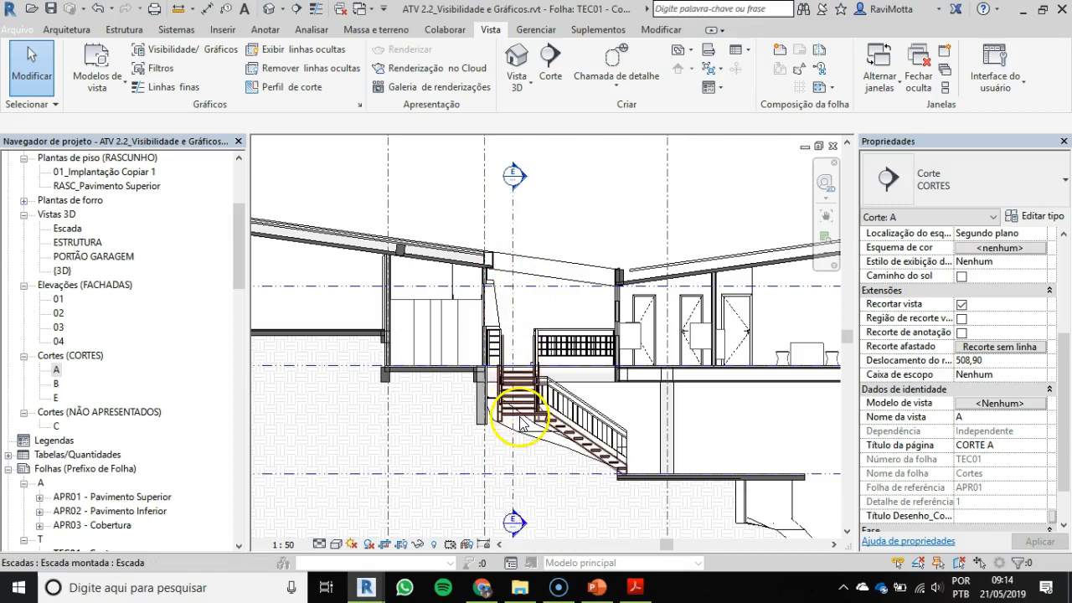
right_click(514, 221)
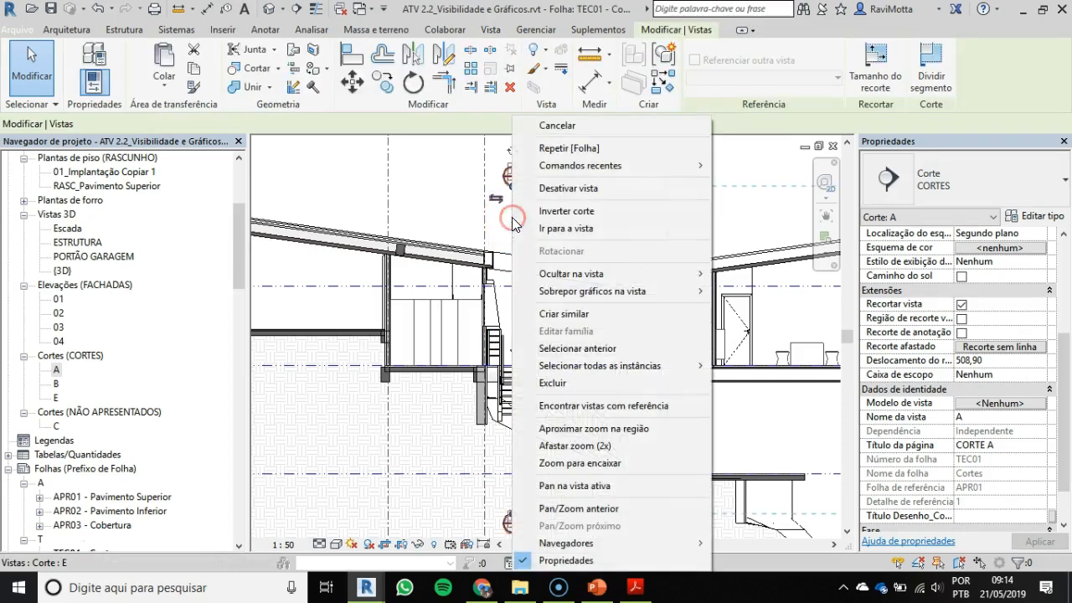
mouse_move(598, 274)
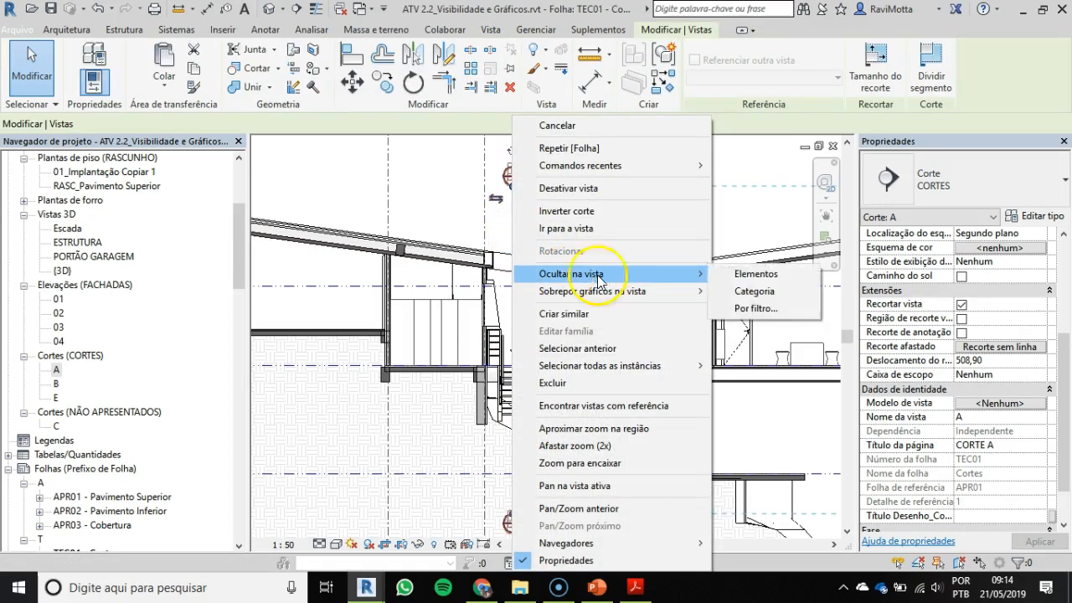
left_click(761, 292)
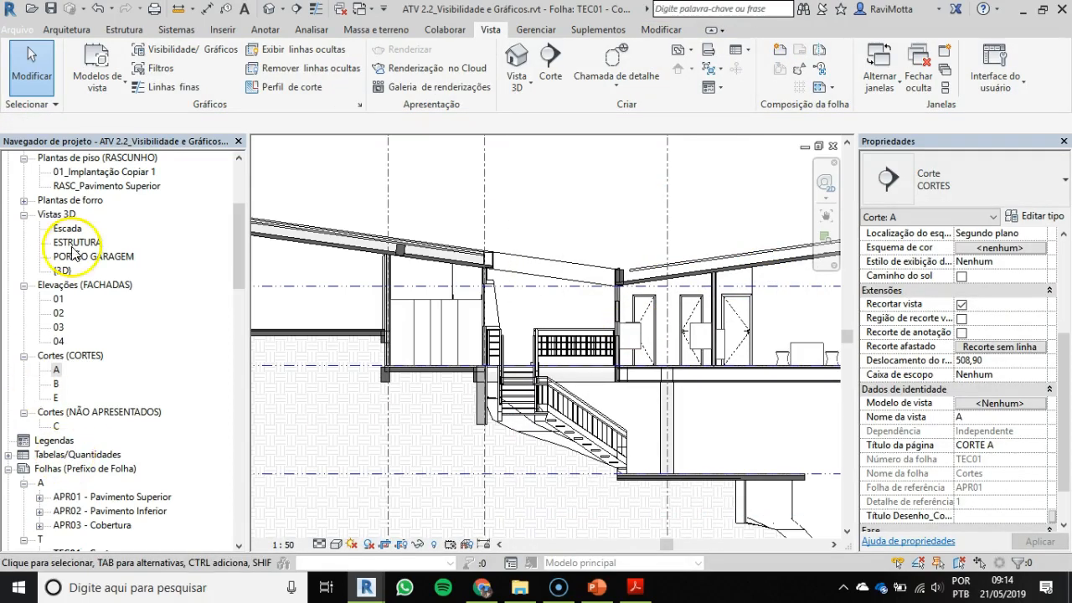
Step: Lower the upper end of grid C in section A so the aligned grid heads sit closer above the roof
scroll(227, 324, "down", 2)
scroll(608, 224, "down", 3)
mouse_move(614, 220)
middle_mouse_down()
mouse_move(628, 252)
mouse_move(609, 274)
mouse_move(603, 262)
middle_mouse_up()
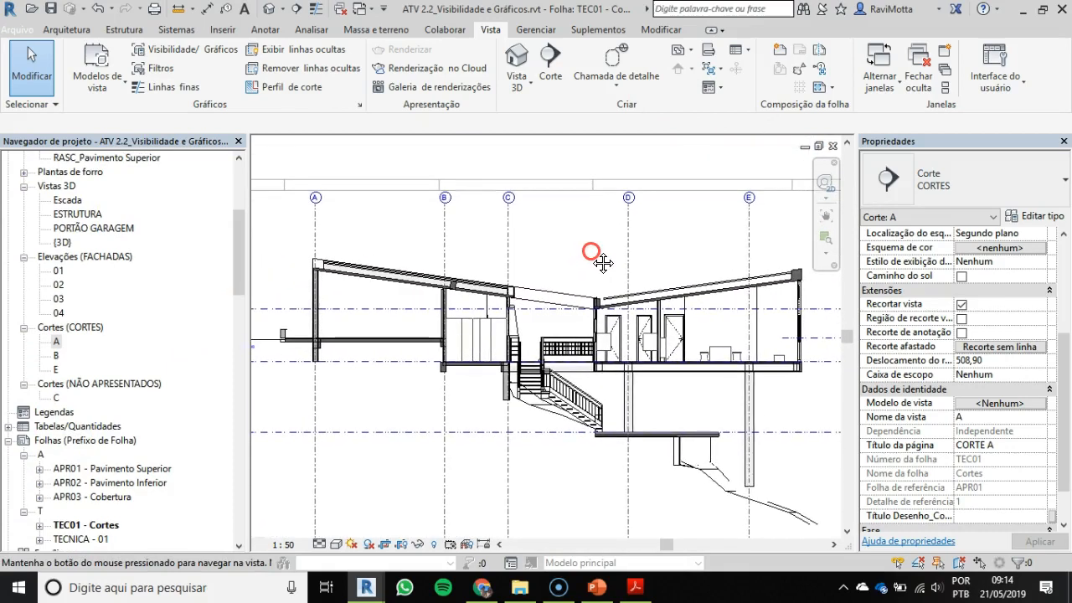
left_click(510, 237)
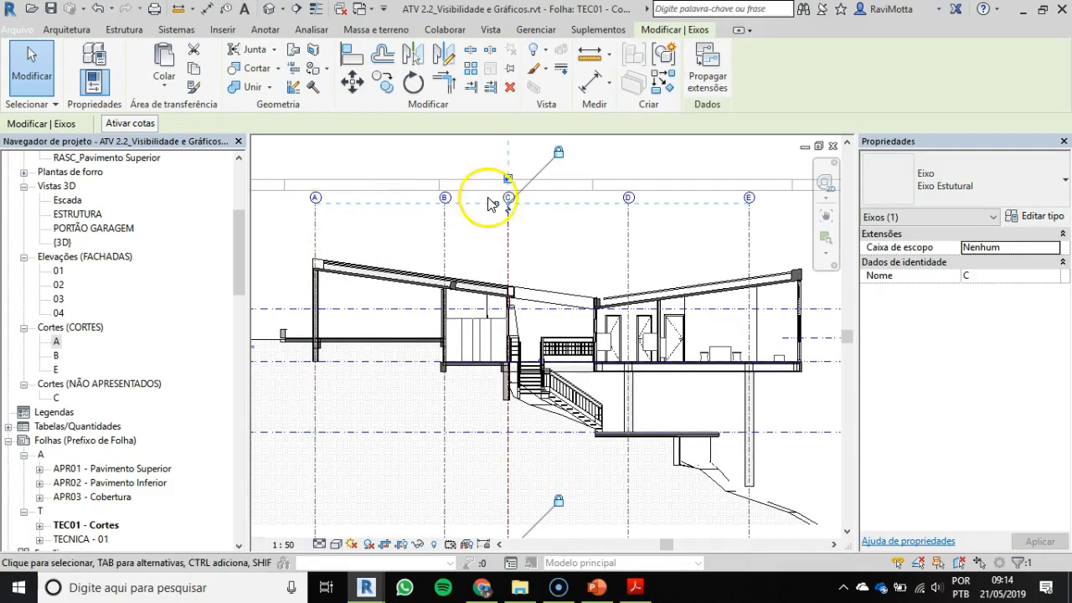
scroll(513, 199, "up", 2)
middle_click_drag(543, 235, 676, 222)
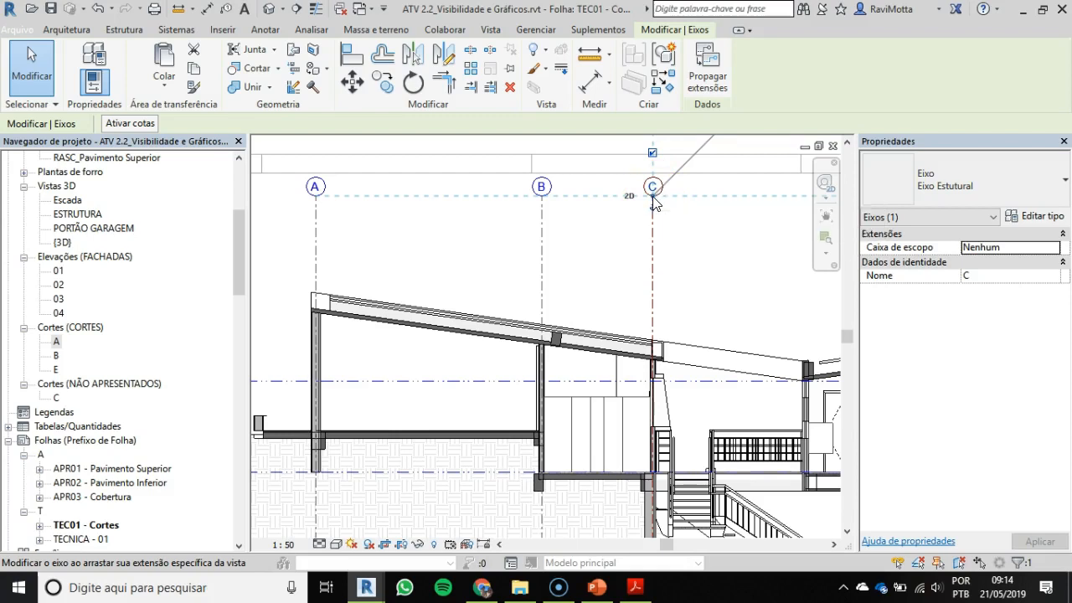
left_click_drag(653, 198, 656, 262)
middle_click_drag(478, 299, 545, 235)
scroll(528, 255, "down", 1)
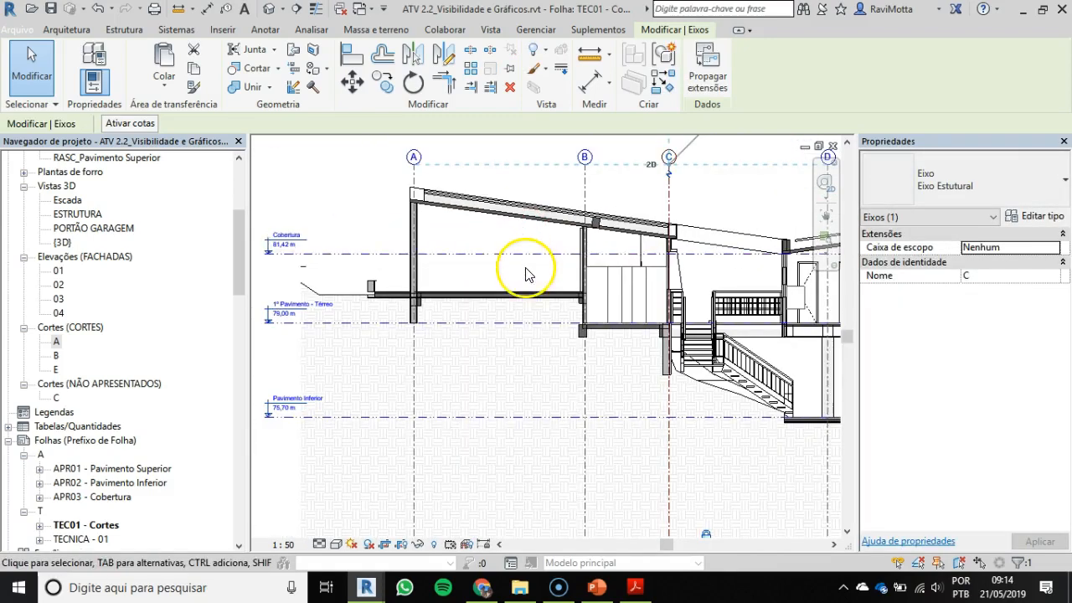
scroll(522, 271, "down", 1)
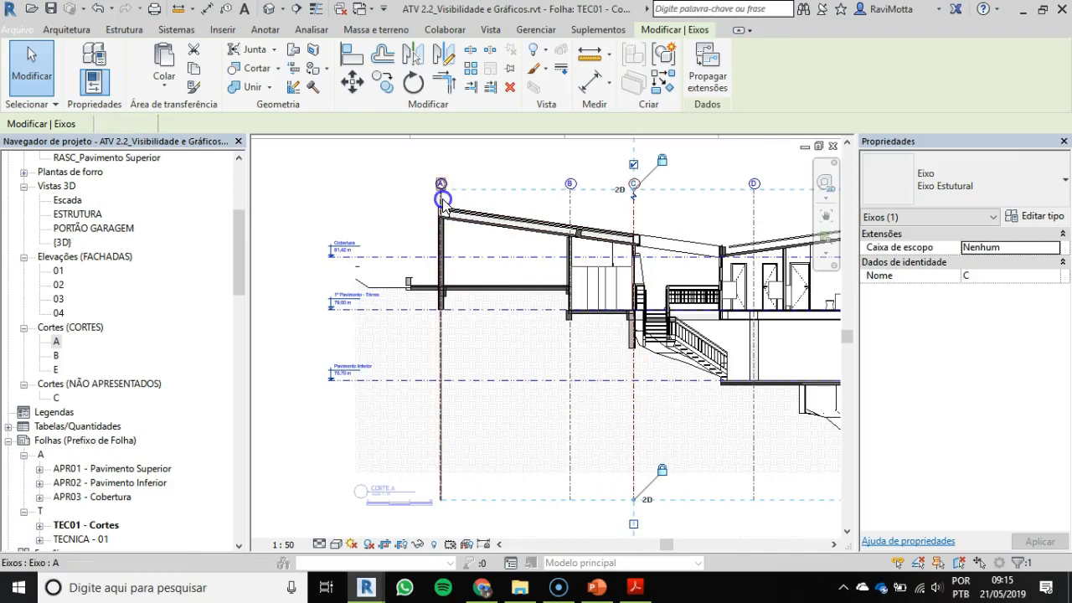
Step: Try to shorten the grid lines by pulling grid A's lower end up to the roof
left_click(441, 201)
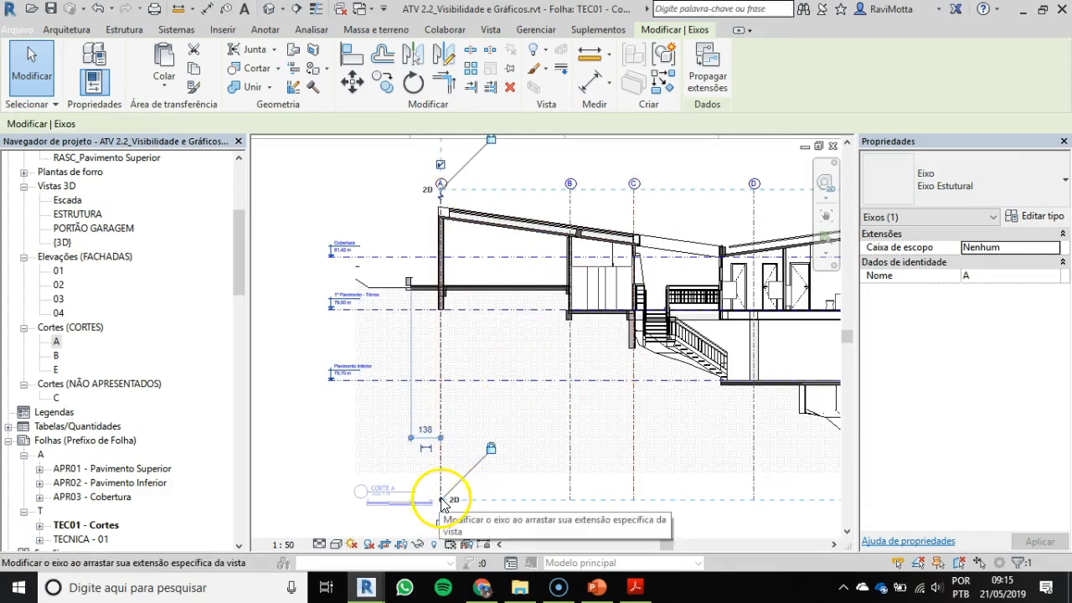
left_click_drag(441, 502, 450, 206)
key("ctrl+z")
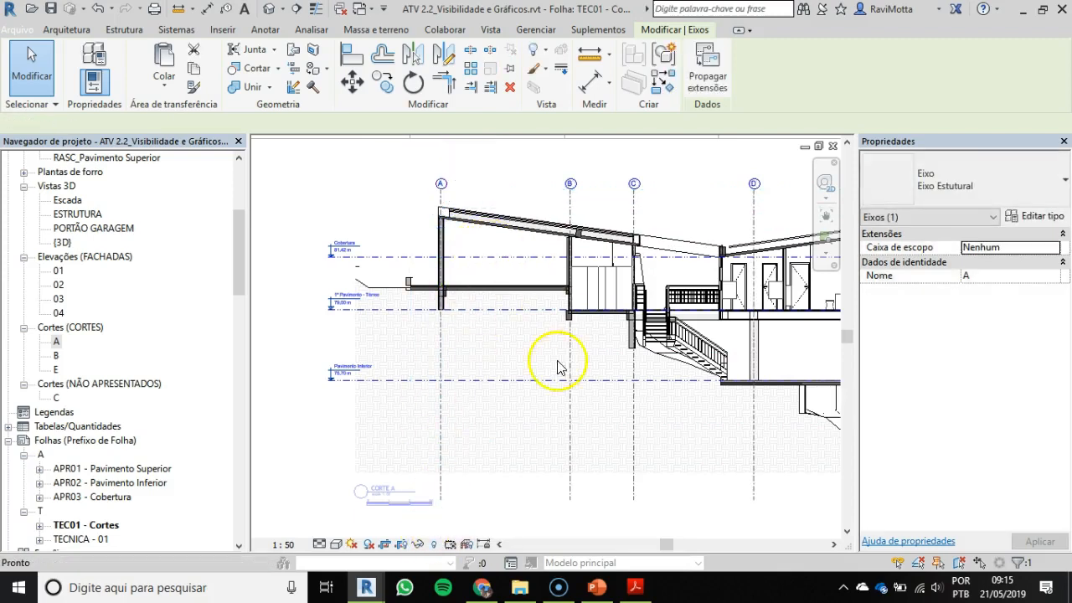
key("Escape")
Step: Raise the lower end of grid A, with the aligned grids, to just below the Pavimento Inferior level
scroll(467, 490, "up", 1)
left_click(439, 467)
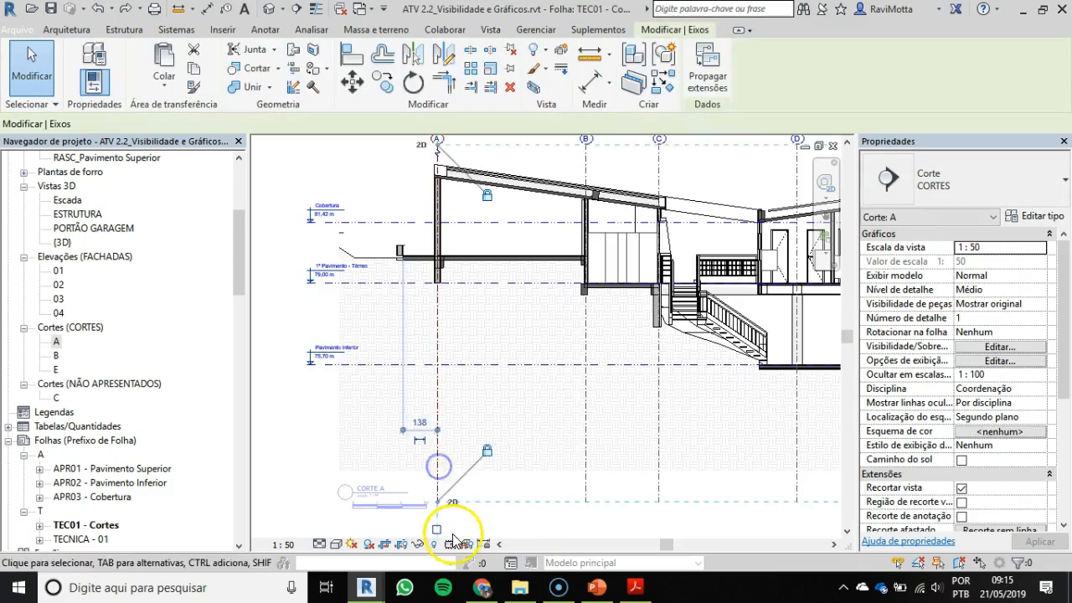
scroll(443, 498, "up", 3)
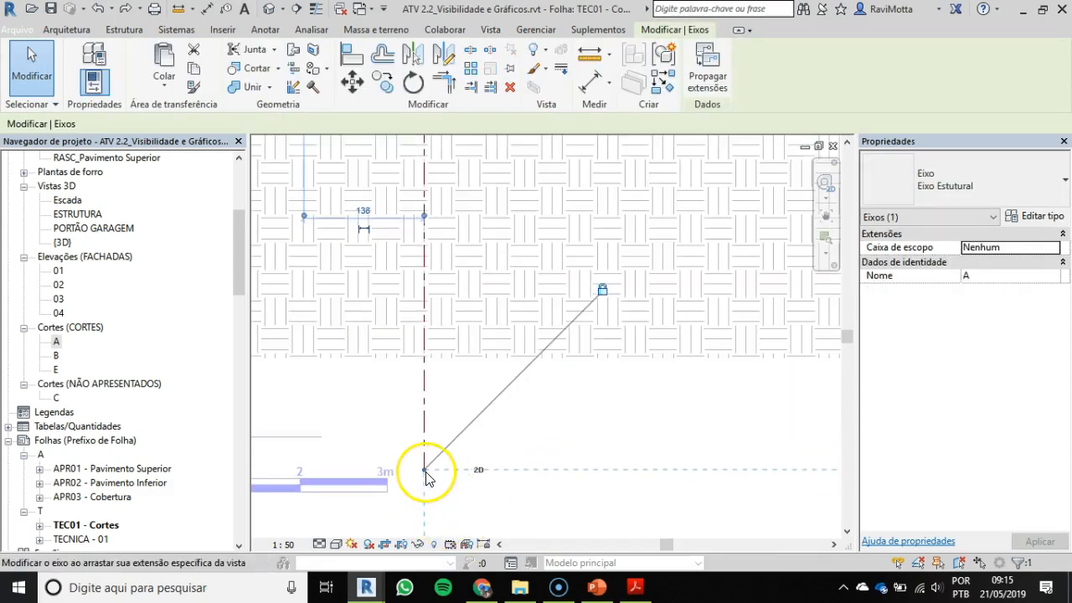
scroll(425, 470, "up", 1)
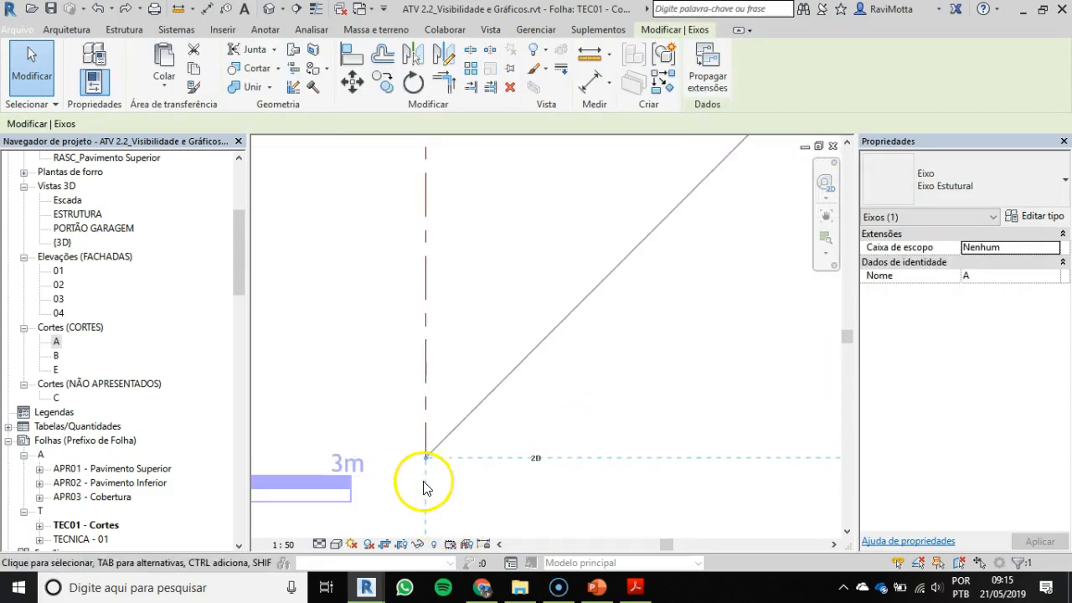
scroll(427, 462, "down", 4)
middle_click_drag(441, 446, 460, 374)
left_click(523, 309)
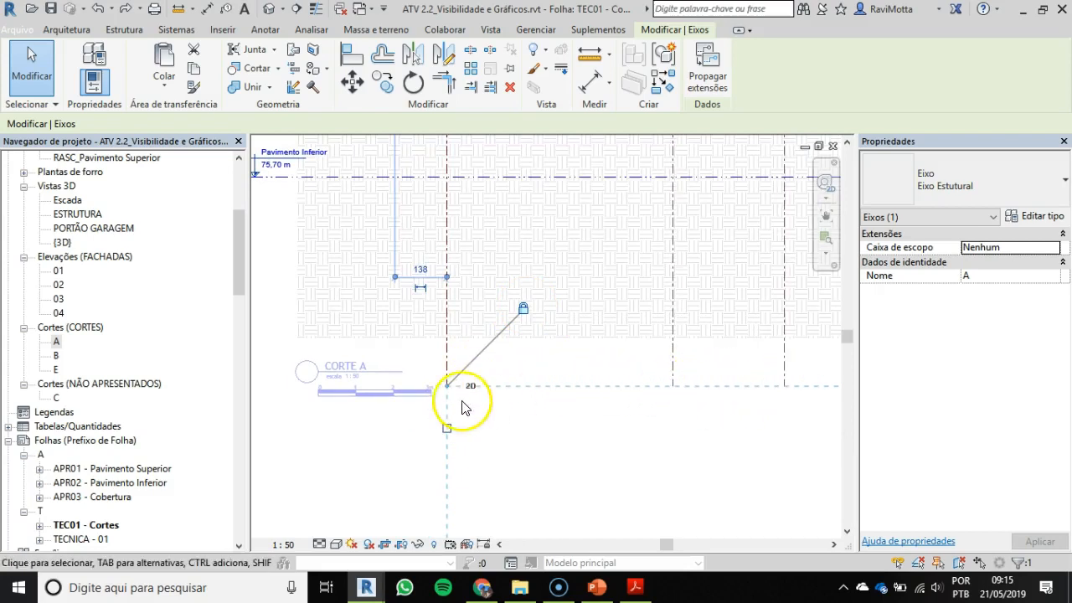
left_click_drag(450, 392, 455, 311)
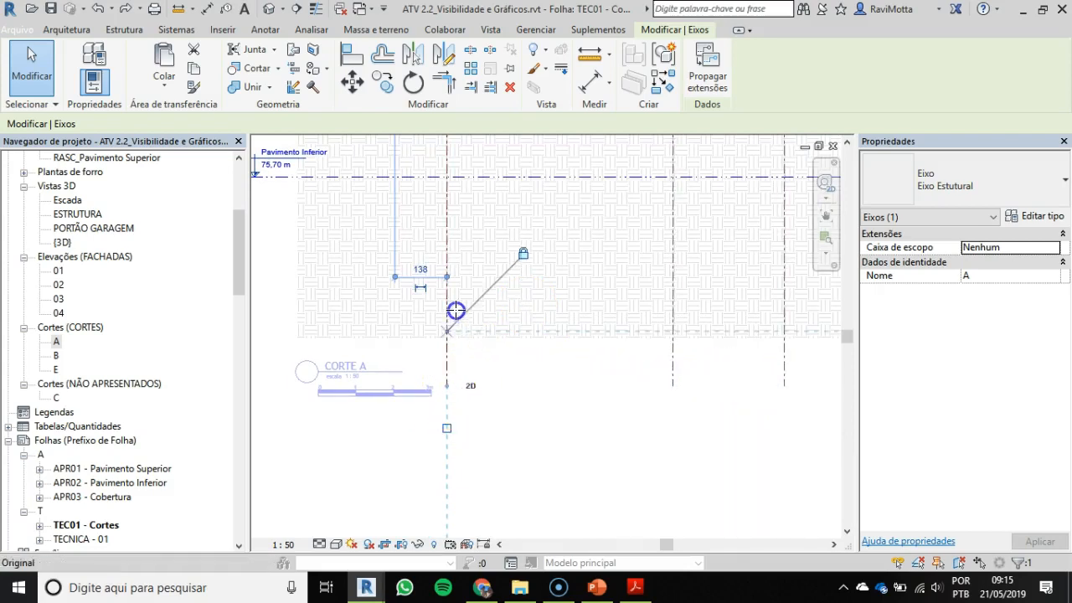
left_click_drag(458, 241, 457, 241)
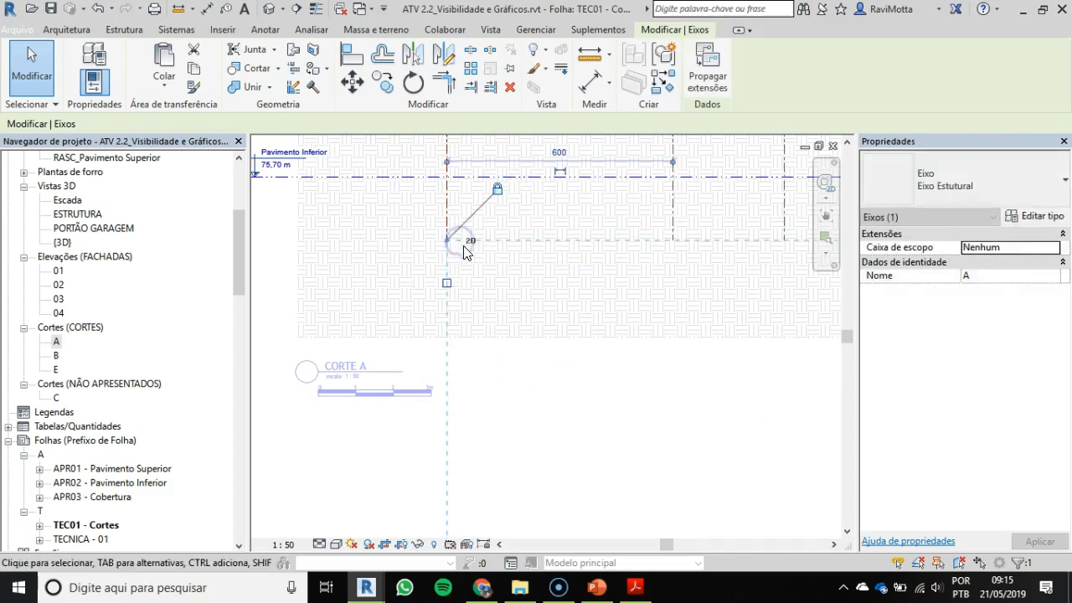
Step: Raise grid A's lower end further, up to the roof top, leaving only short grid stubs beneath the heads
scroll(734, 241, "down", 1)
middle_click_drag(701, 254, 655, 444)
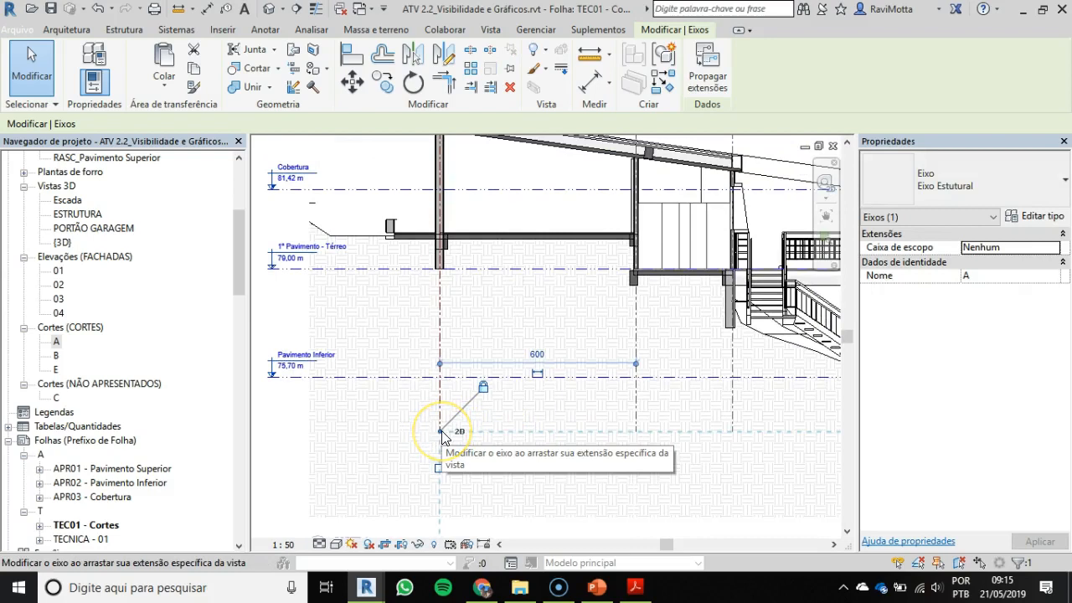
left_click_drag(439, 434, 428, 177)
middle_click_drag(426, 208, 429, 324)
left_click_drag(428, 258, 432, 236)
scroll(494, 209, "up", 4)
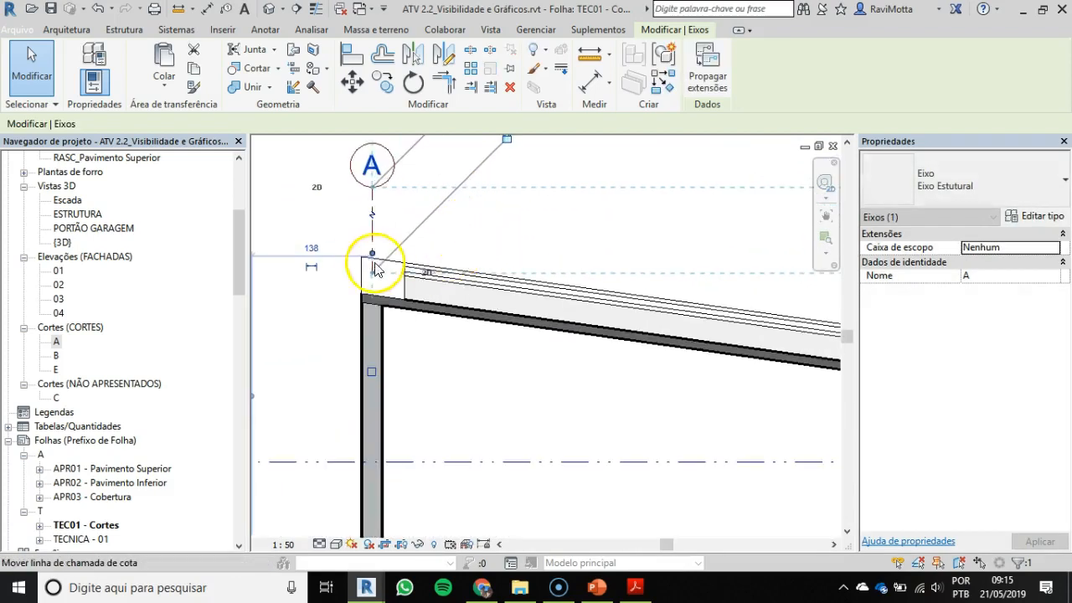
left_click(406, 243)
Step: Examine the shortened grid lines and their heads from A to E across section A
scroll(434, 273, "down", 2)
middle_click_drag(654, 293, 410, 297)
scroll(712, 251, "down", 1)
middle_click_drag(712, 251, 411, 248)
scroll(724, 276, "down", 1)
mouse_move(724, 276)
middle_mouse_down()
mouse_move(736, 236)
mouse_move(733, 259)
middle_mouse_up()
scroll(488, 247, "down", 1)
mouse_move(495, 268)
middle_mouse_down()
mouse_move(606, 273)
mouse_move(608, 242)
mouse_move(644, 245)
middle_mouse_up()
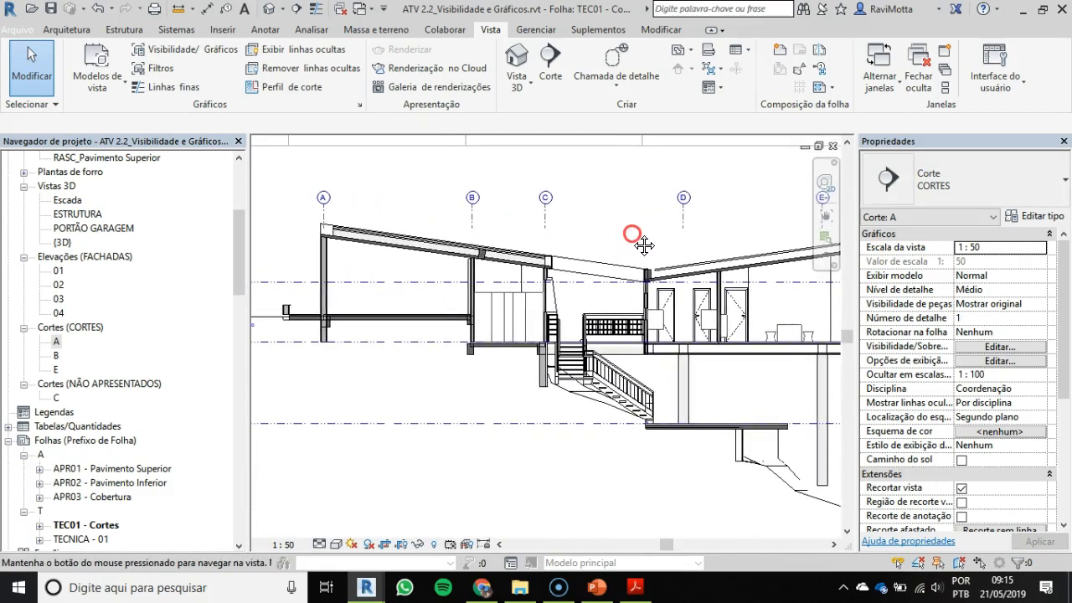
scroll(470, 356, "down", 1)
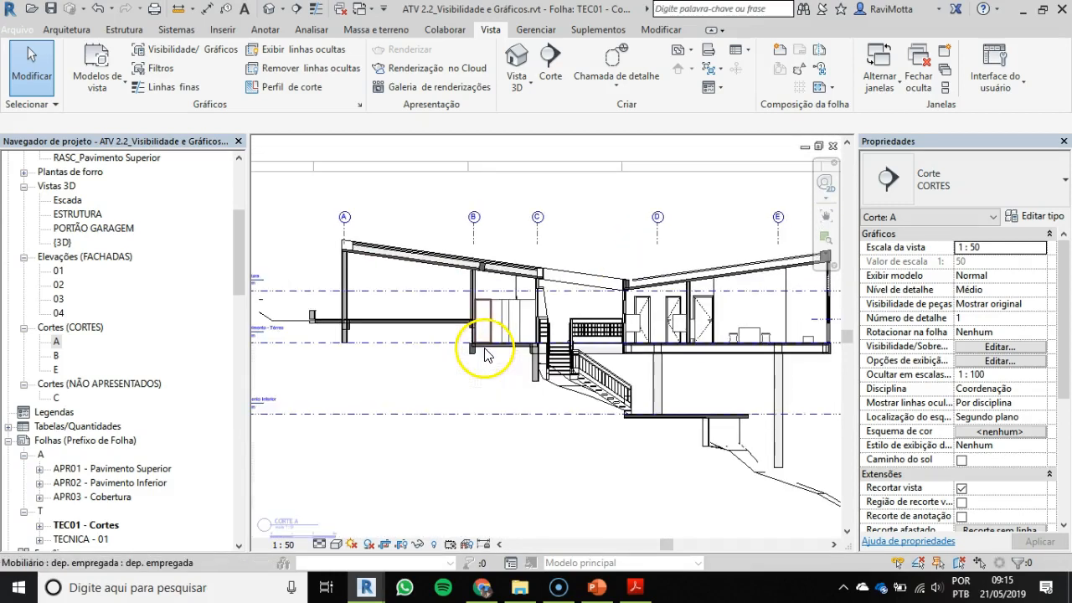
scroll(593, 346, "down", 1)
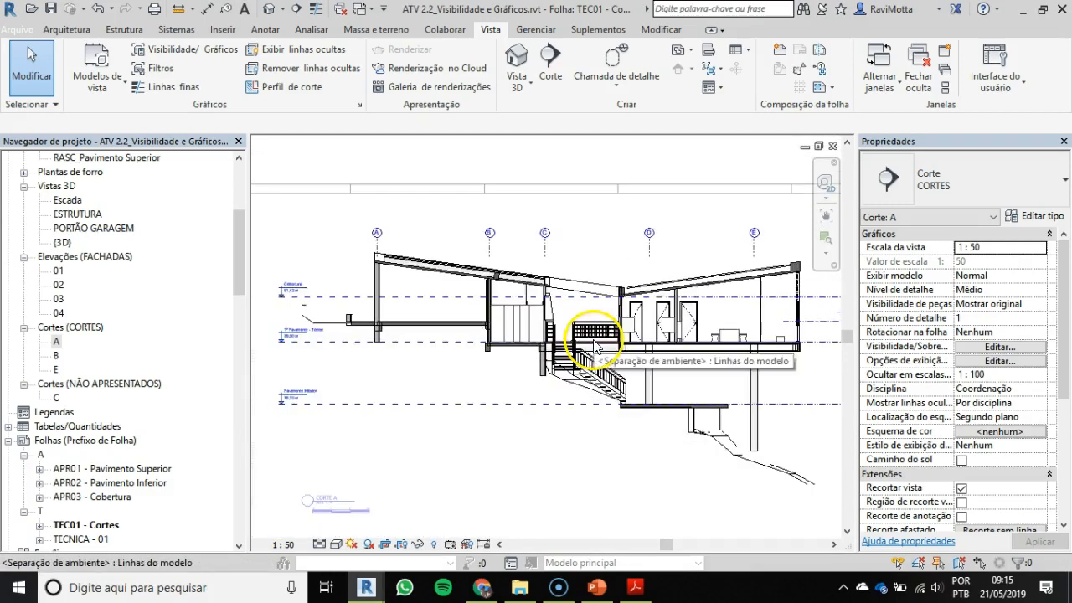
Step: Examine the level lines and their labels at both ends of section A, including Garagem and Cobertura
middle_click_drag(700, 328, 551, 273)
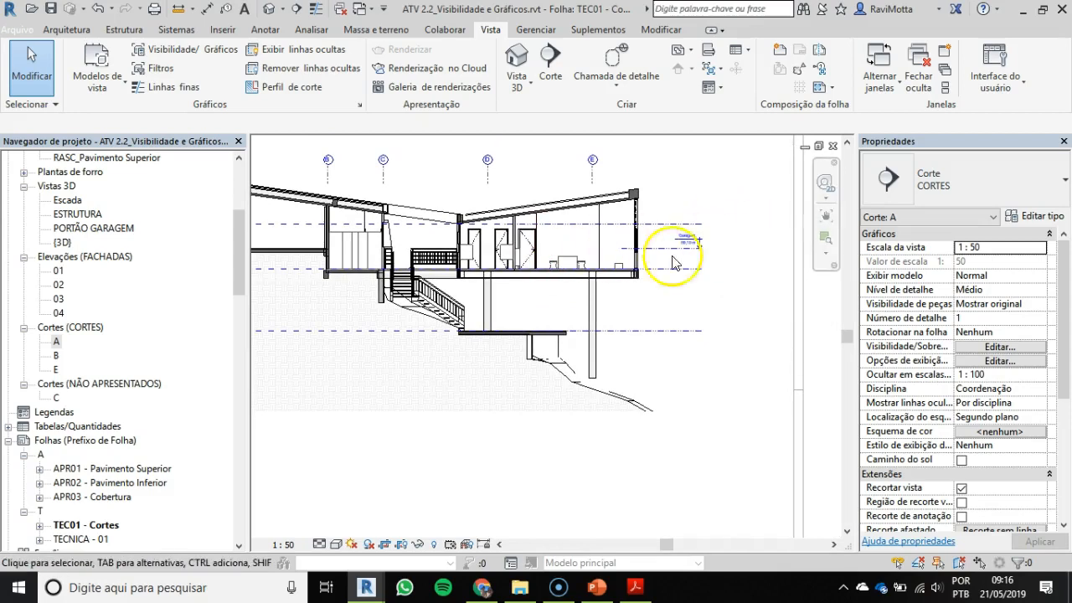
scroll(699, 241, "up", 3)
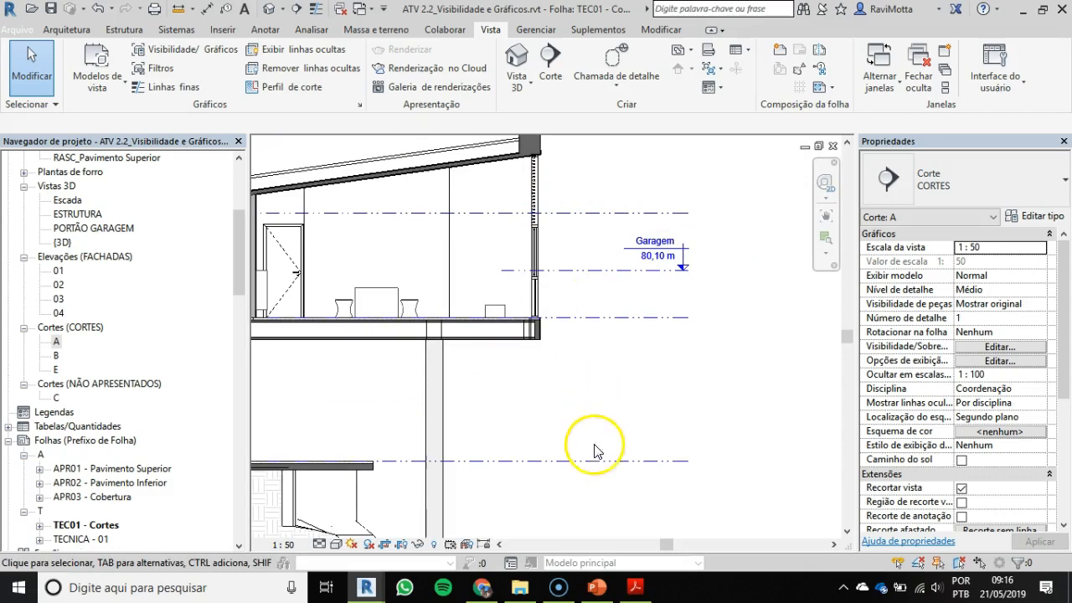
scroll(582, 210, "down", 6)
mouse_move(540, 268)
middle_mouse_down()
mouse_move(752, 264)
mouse_move(725, 256)
middle_mouse_up()
scroll(413, 230, "up", 2)
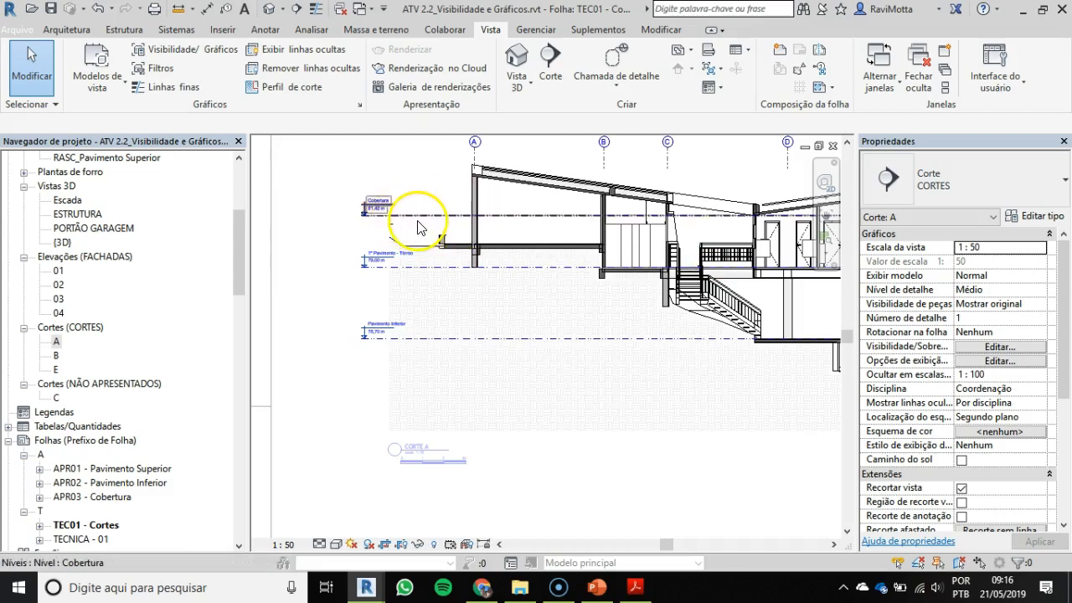
scroll(436, 219, "up", 2)
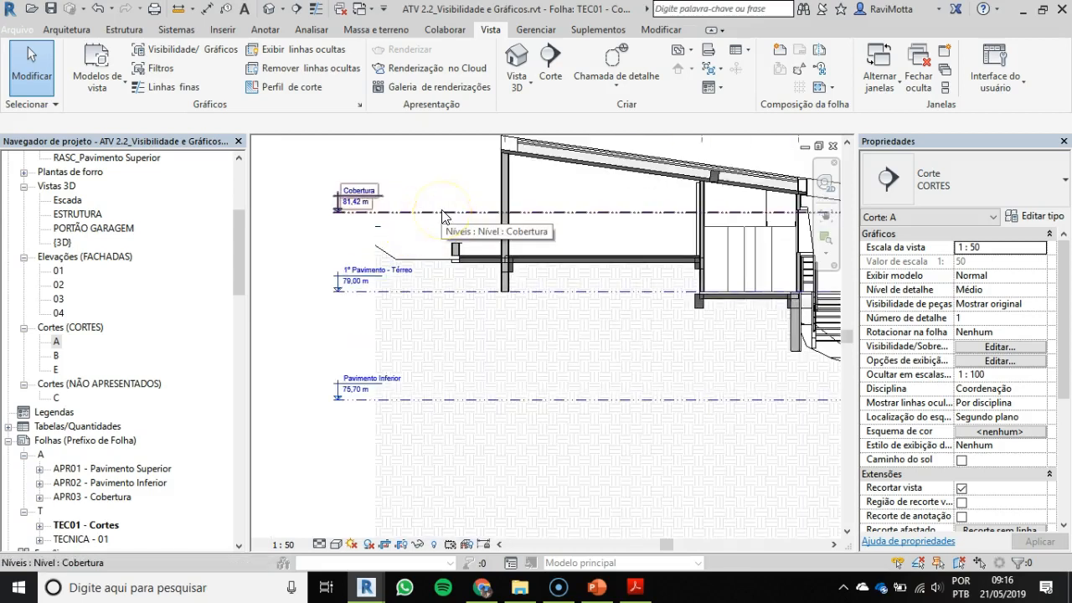
mouse_move(444, 216)
middle_mouse_down()
mouse_move(425, 227)
mouse_move(416, 280)
mouse_move(426, 282)
middle_mouse_up()
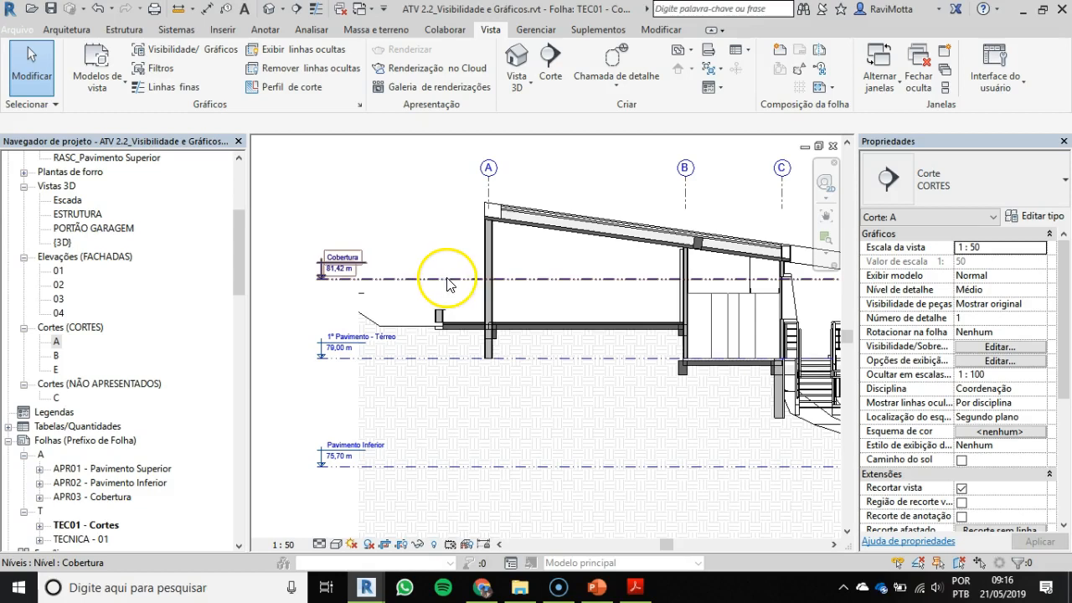
Step: Examine where the Cobertura level line meets the roof slab and beam near the stair in section A
middle_click_drag(611, 277, 403, 250)
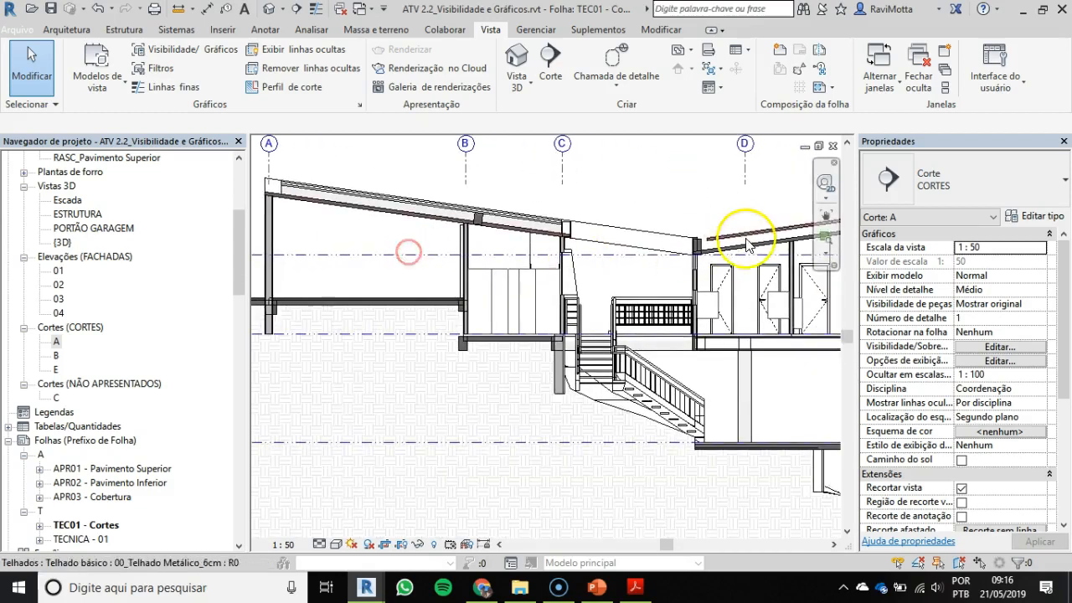
scroll(745, 240, "up", 2)
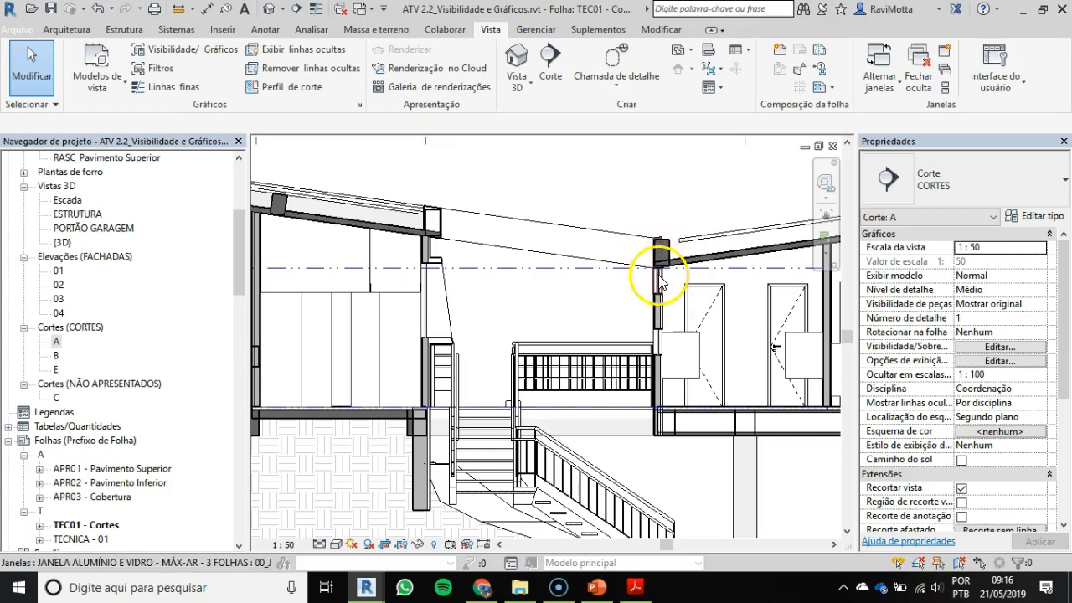
scroll(653, 268, "up", 3)
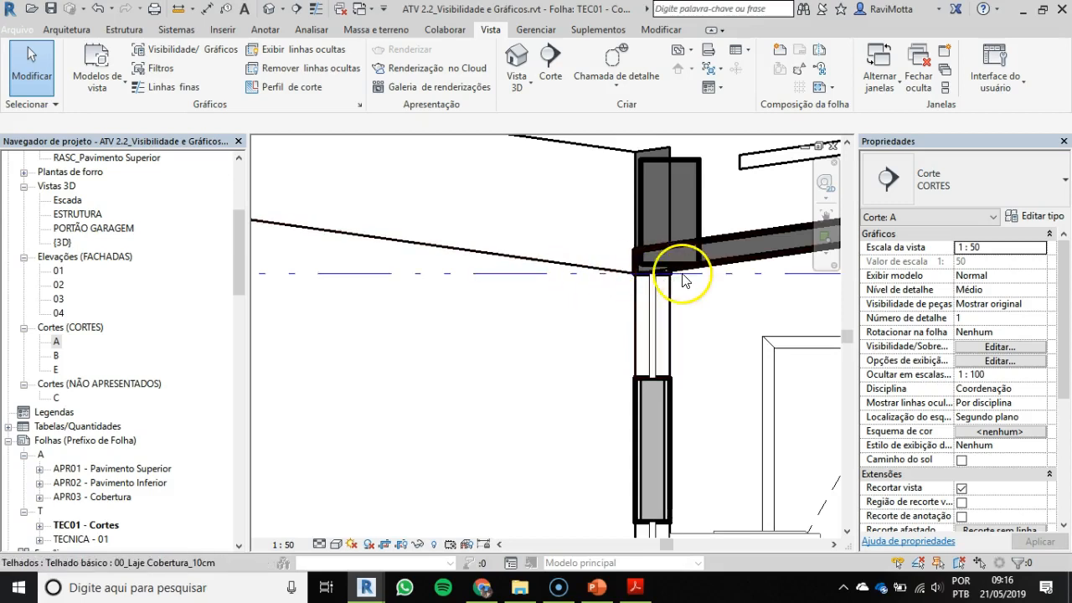
scroll(446, 281, "down", 3)
scroll(446, 281, "down", 5)
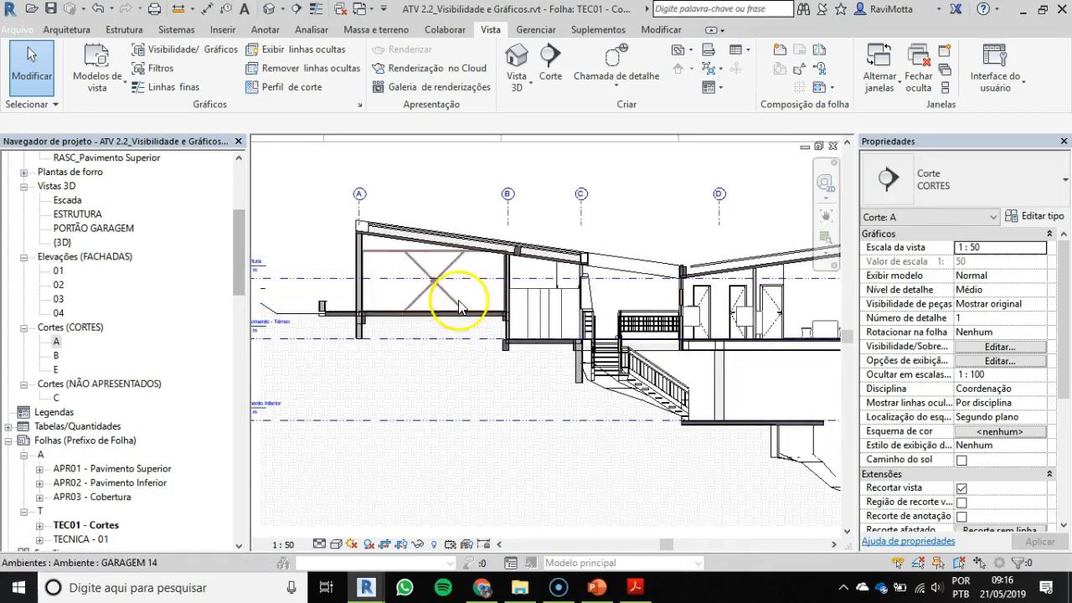
Step: Hide only the Cobertura level line in section A, leaving the other levels displayed
scroll(412, 282, "up", 3)
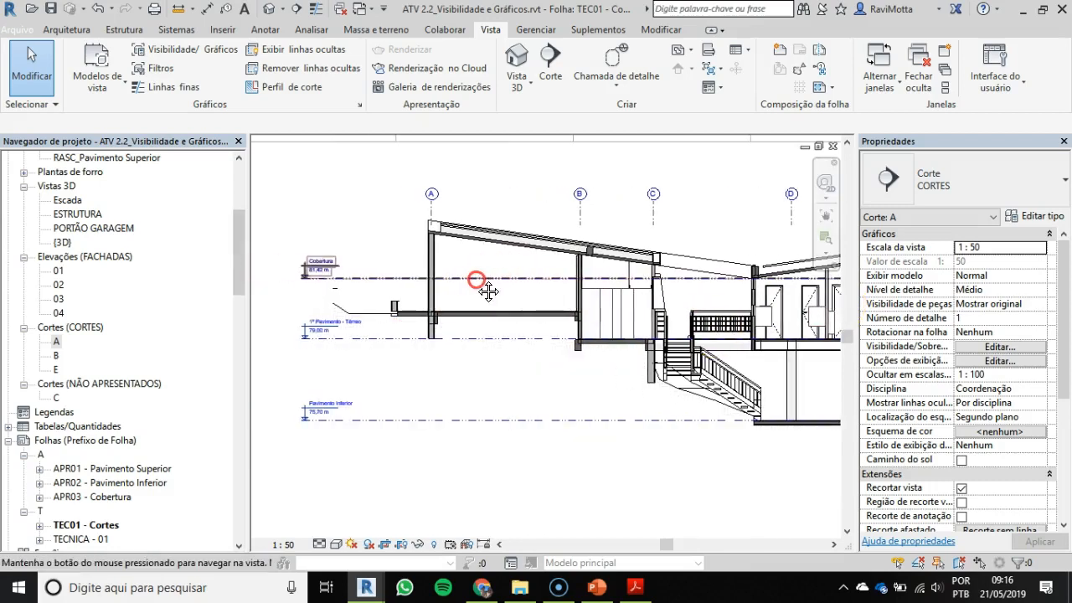
middle_click_drag(410, 271, 502, 259)
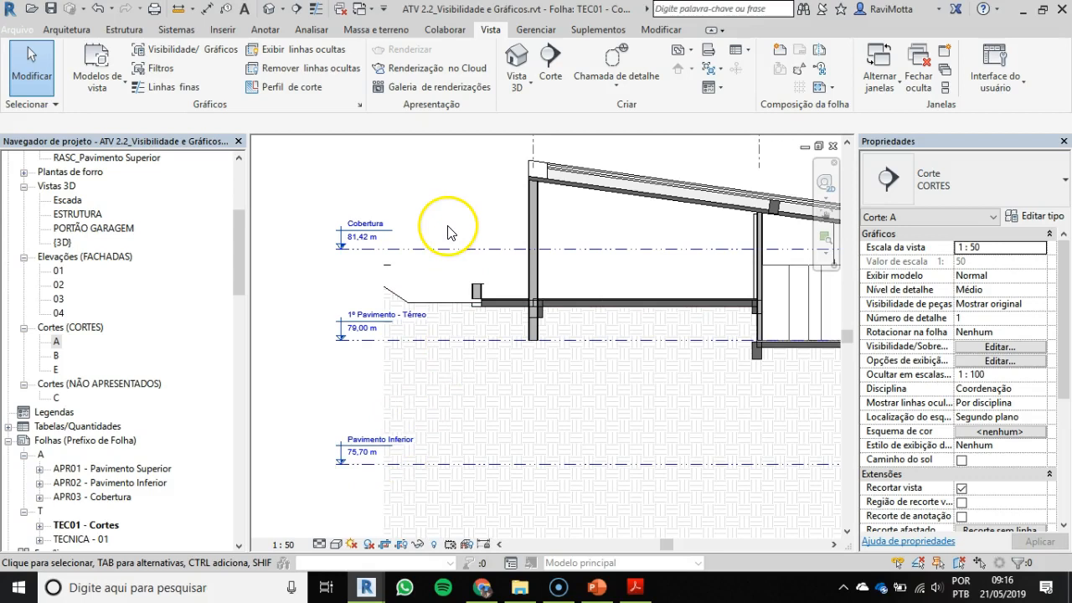
left_click(485, 251)
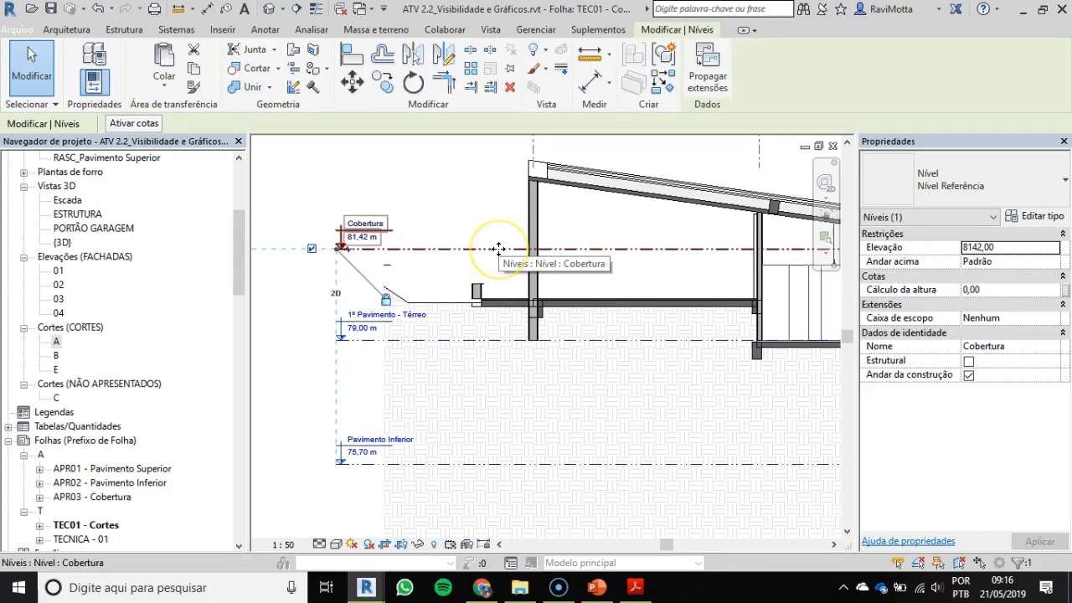
right_click(499, 253)
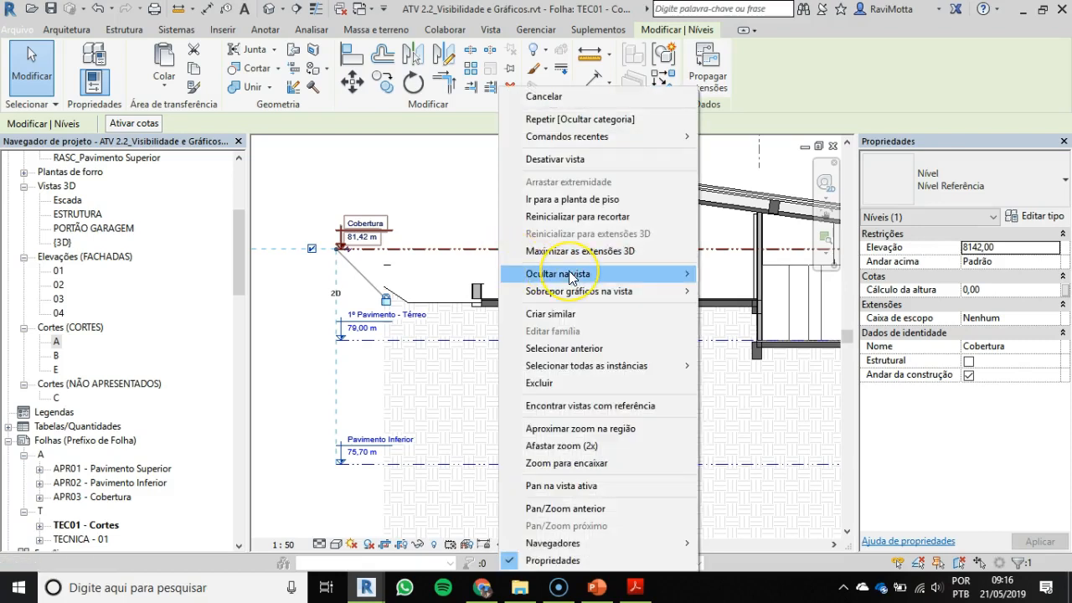
mouse_move(569, 277)
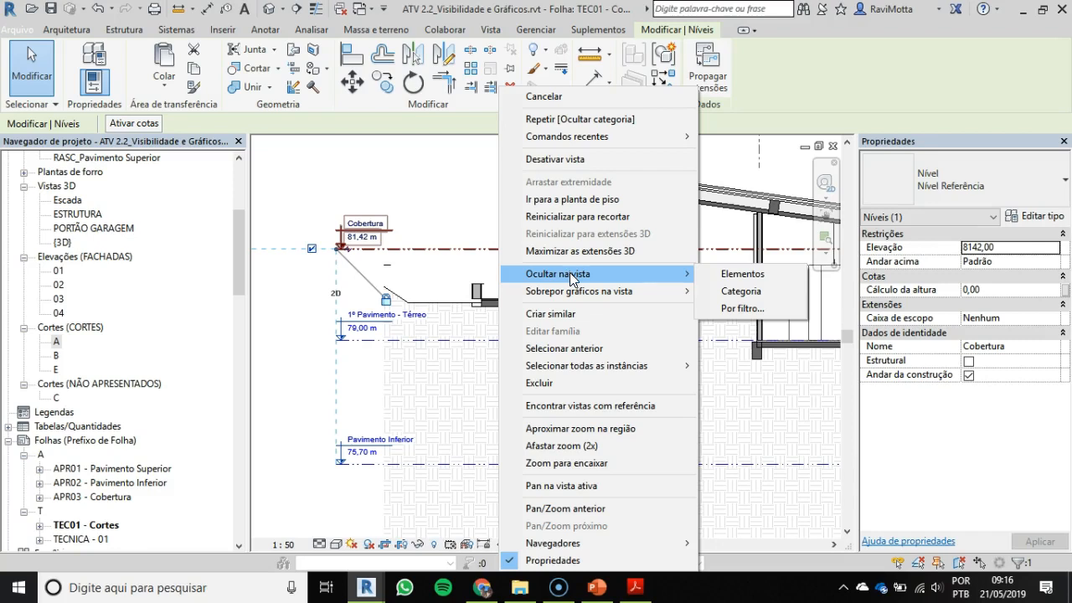
left_click(760, 274)
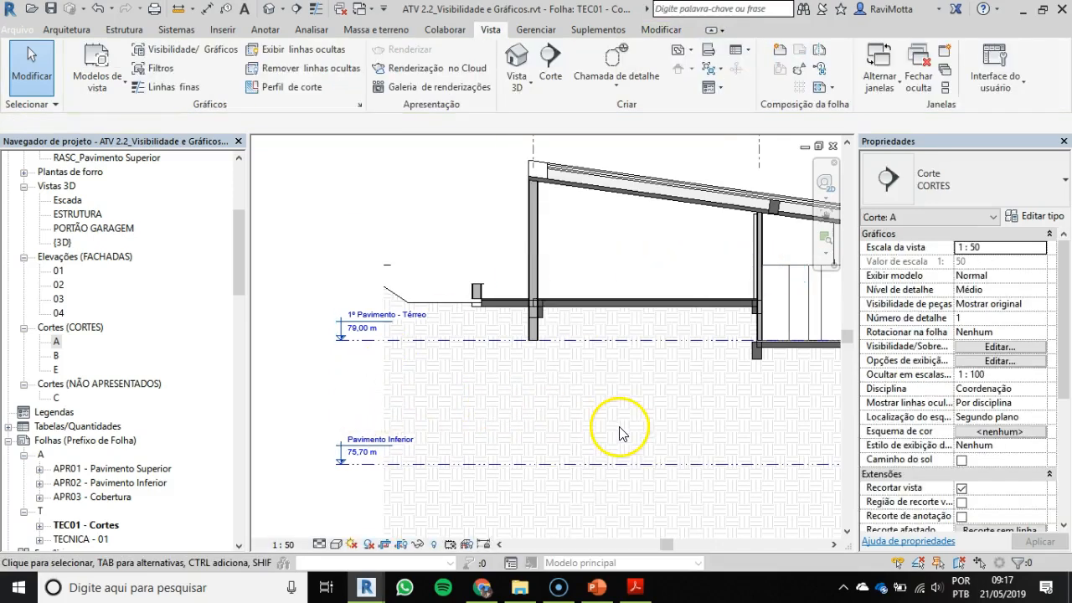
Step: Try switching the Garagem level's head off and back on at its end beyond the glazed facade
scroll(586, 375, "down", 5)
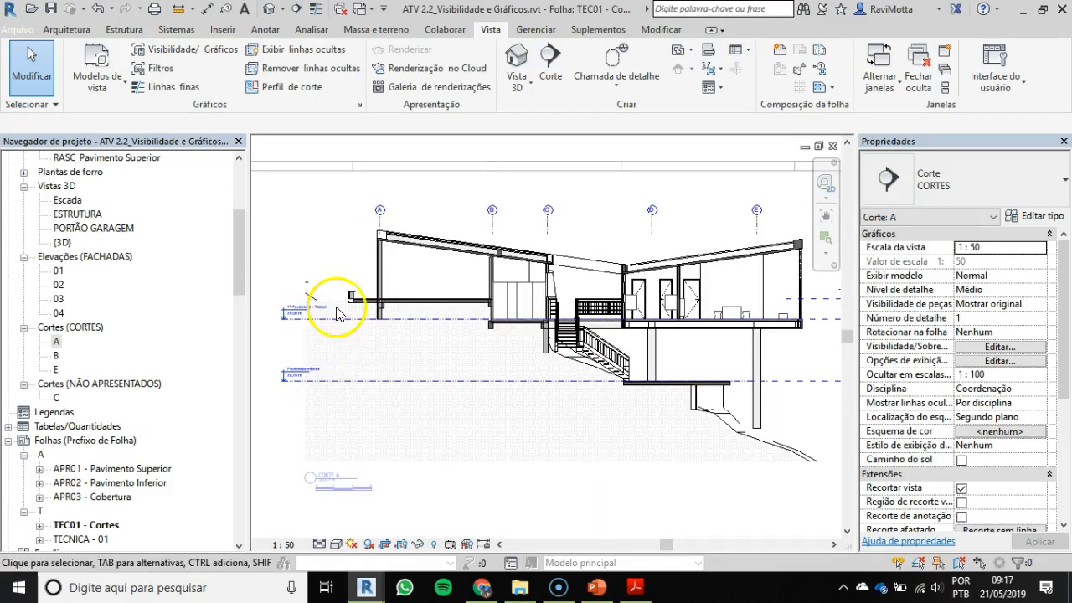
middle_click_drag(562, 372, 523, 366)
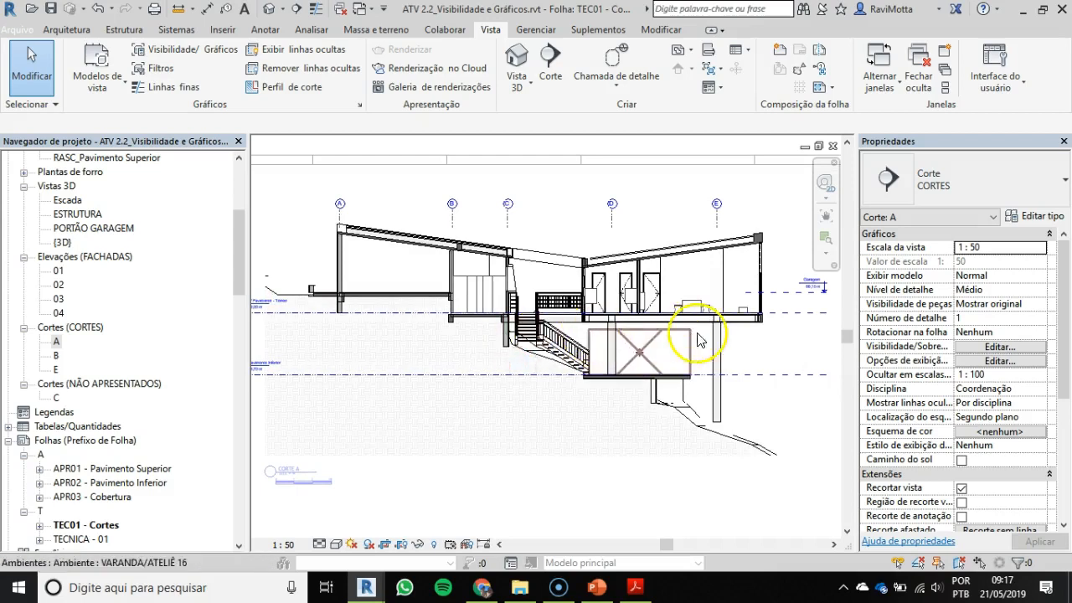
middle_click_drag(732, 312, 694, 315)
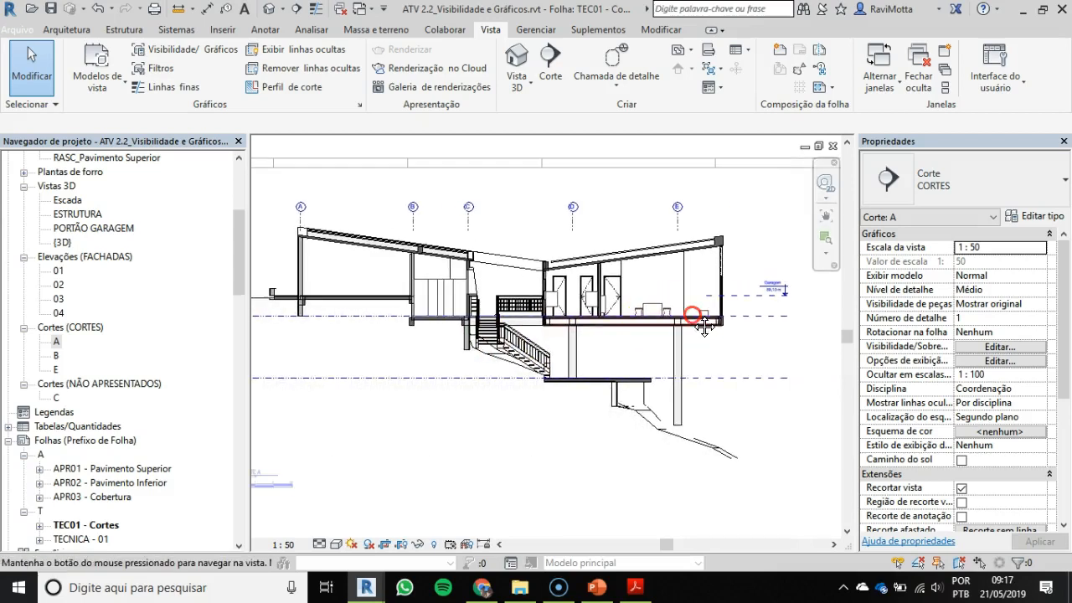
left_click(748, 303)
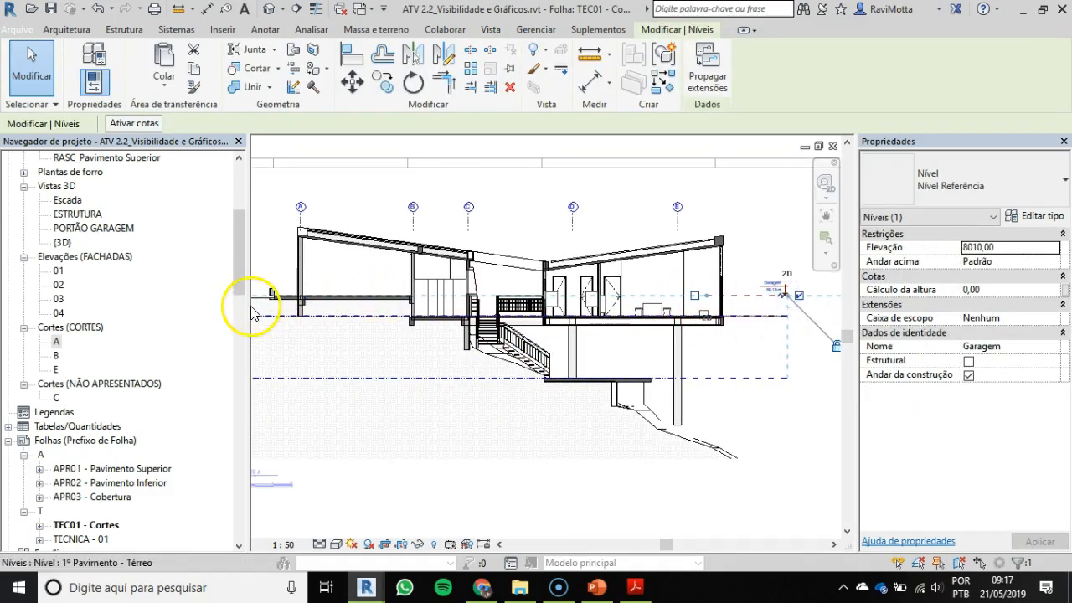
scroll(791, 300, "up", 5)
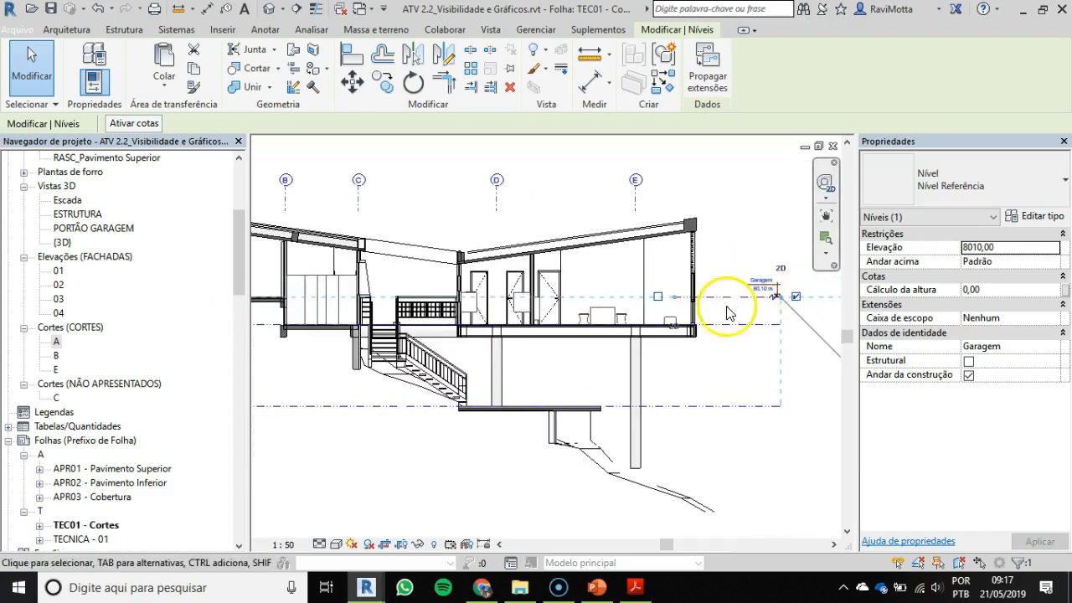
middle_click_drag(700, 306, 587, 307)
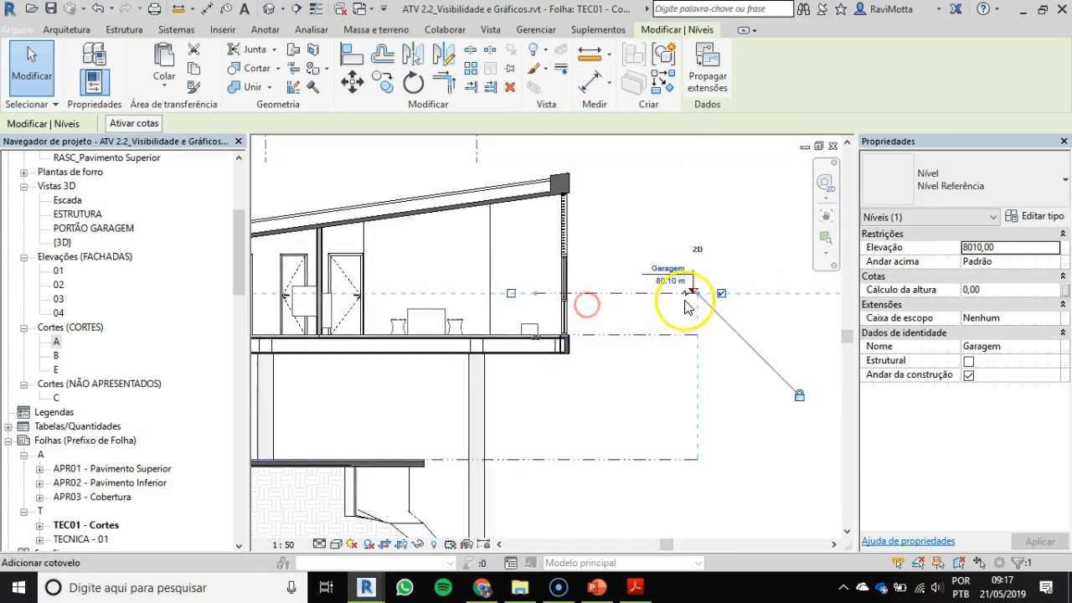
scroll(638, 295, "up", 2)
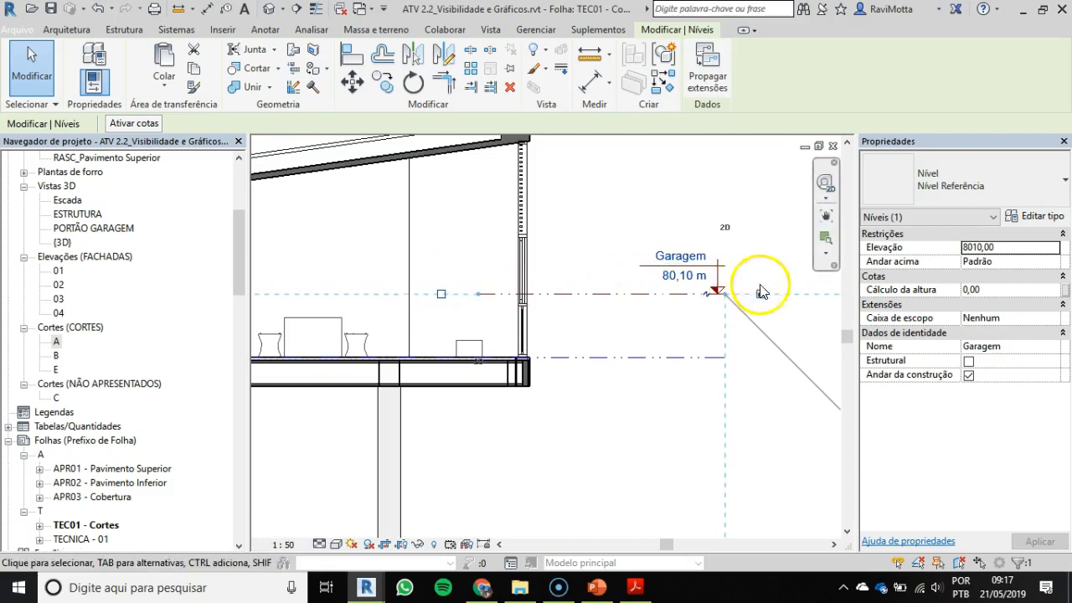
scroll(762, 305, "up", 3)
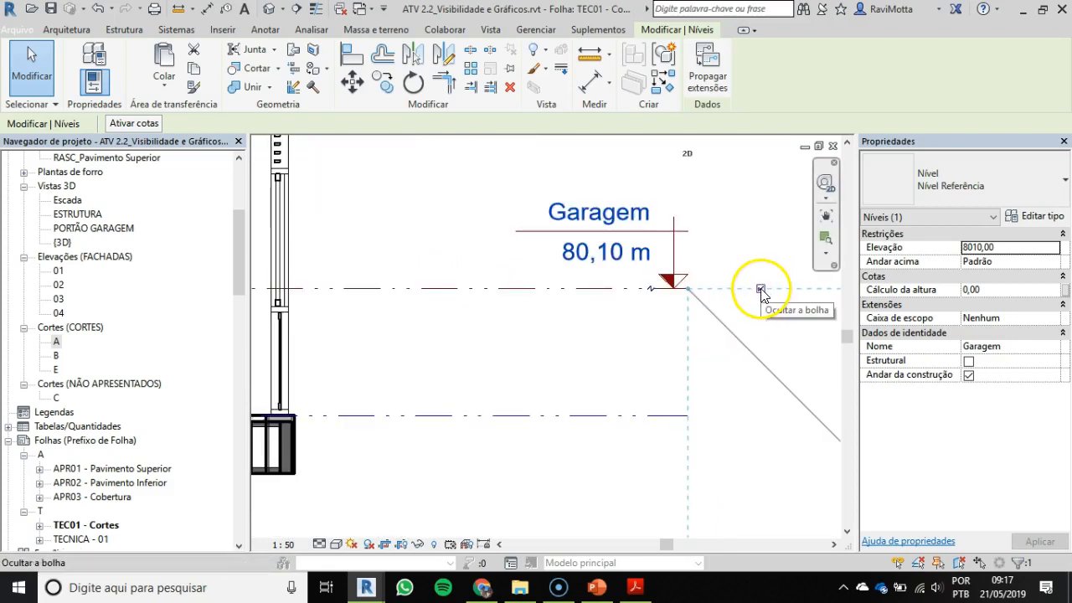
left_click(516, 310)
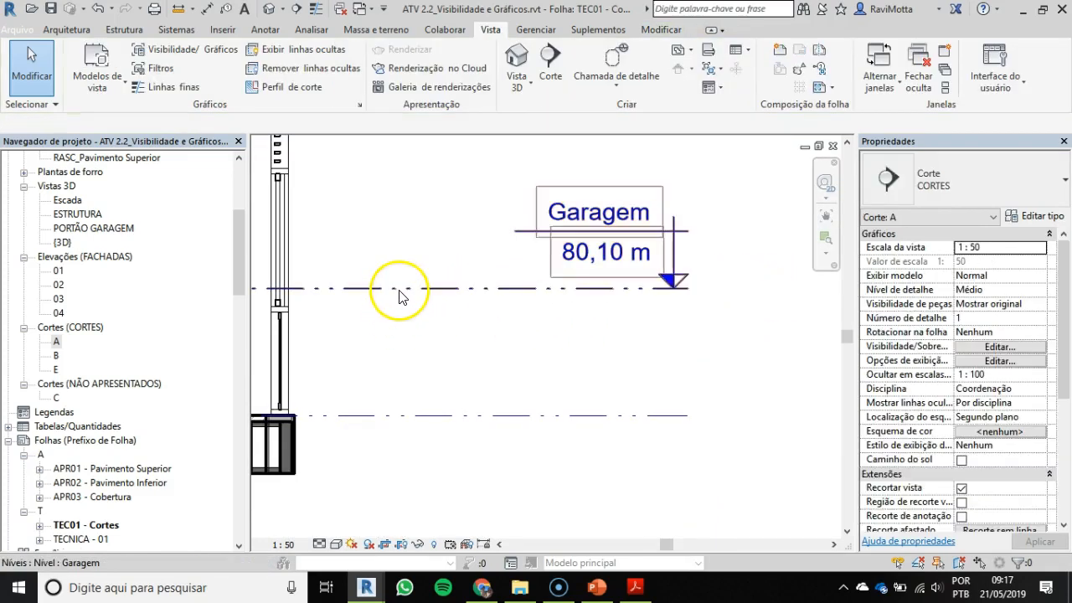
left_click(761, 290)
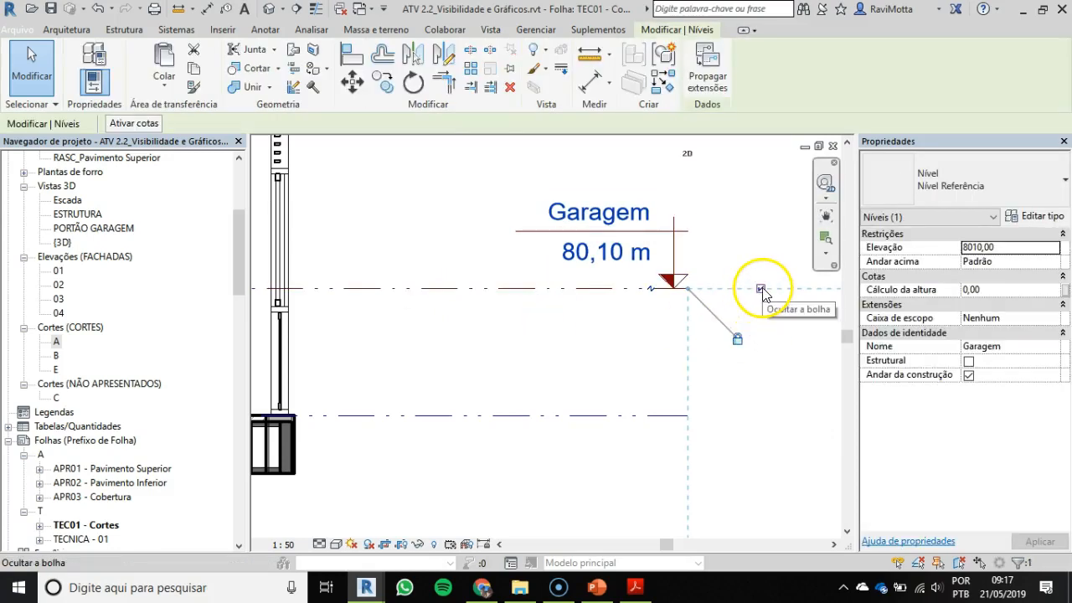
left_click(760, 289)
left_click(760, 289)
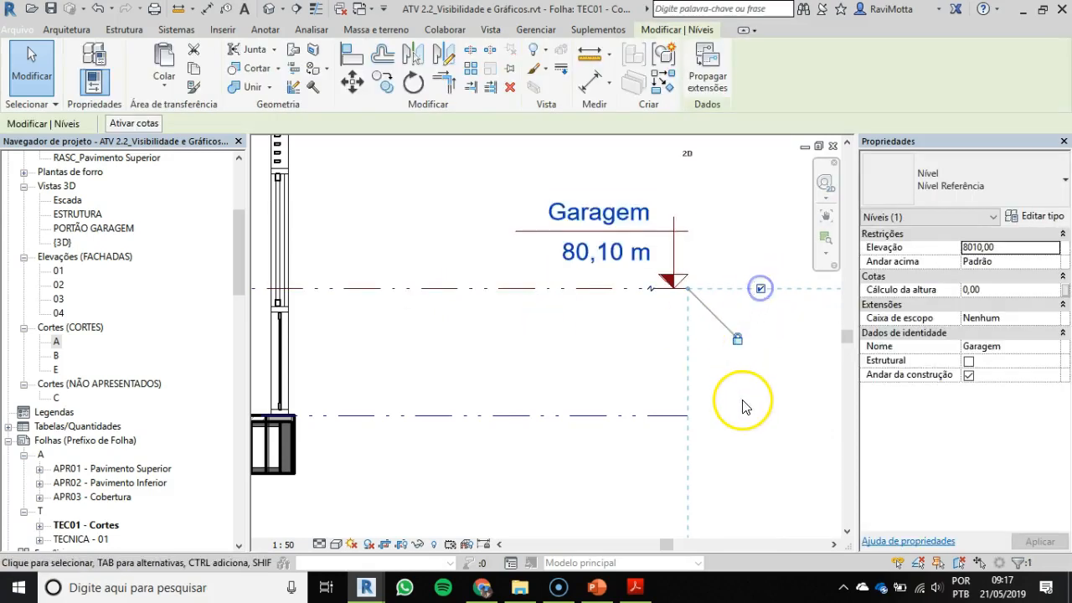
Step: Show the Garagem level's head at its inner end near the furniture and hide the one beyond the facade
scroll(603, 308, "down", 2)
middle_click_drag(606, 270, 720, 285)
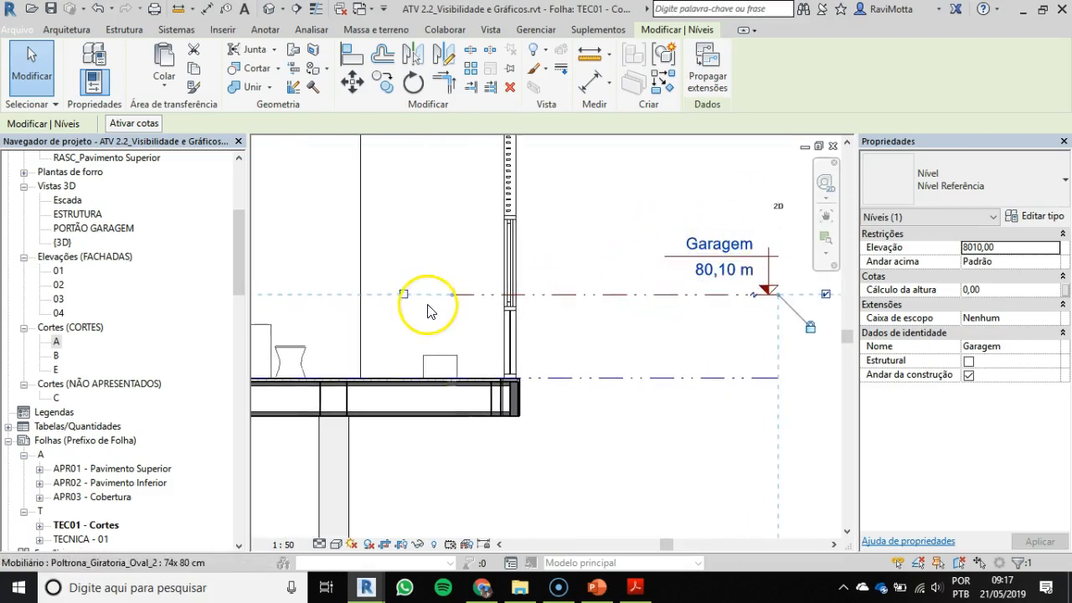
left_click(403, 295)
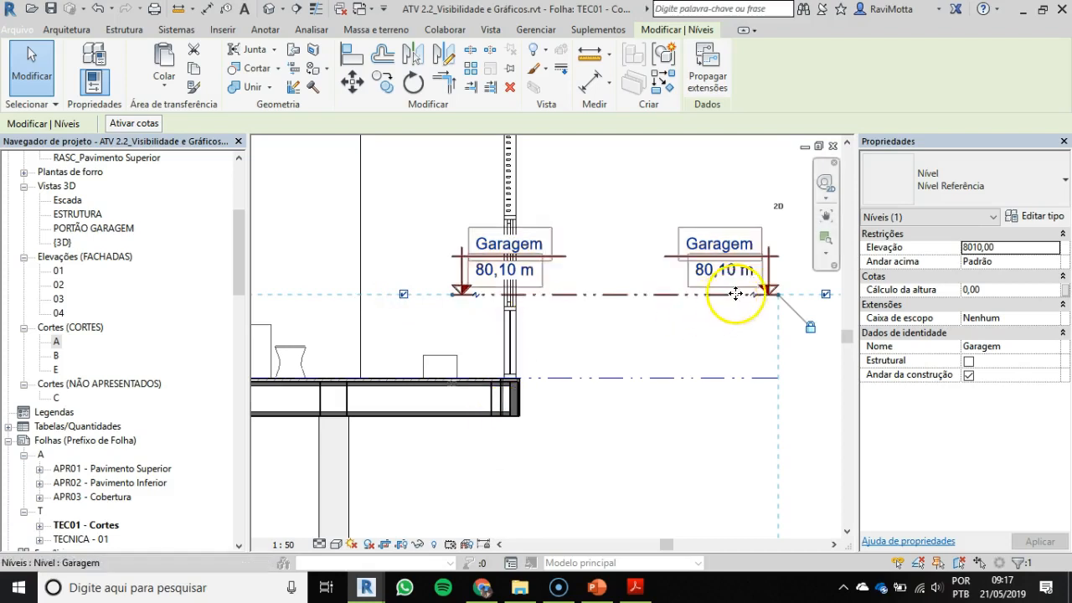
left_click(826, 295)
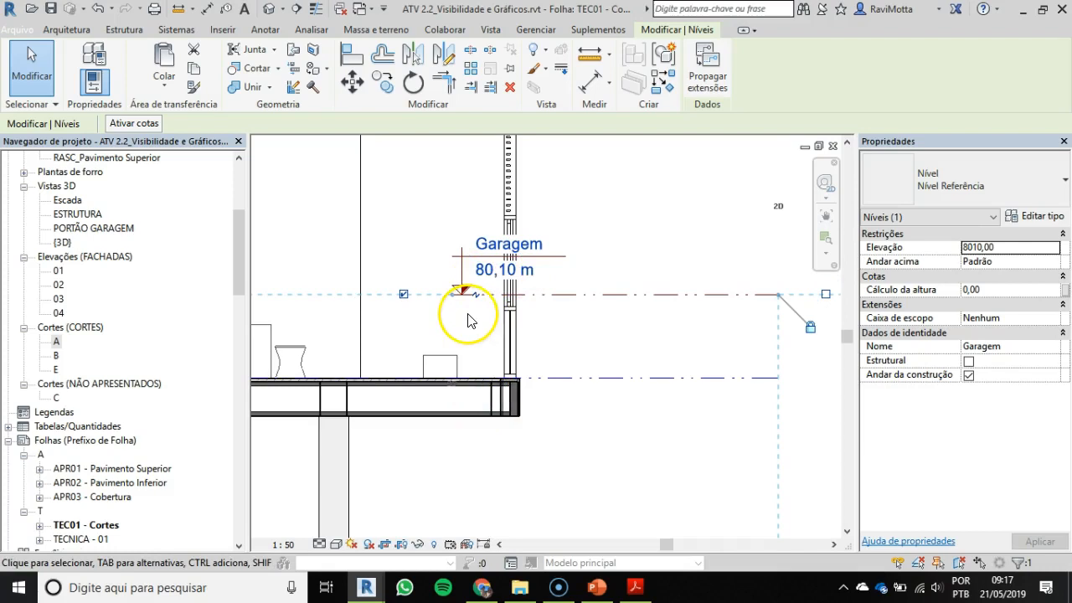
Step: Examine the Garagem level's view-specific end handles and its model extent handles at both ends of section A
scroll(457, 315, "down", 1)
scroll(457, 312, "up", 5)
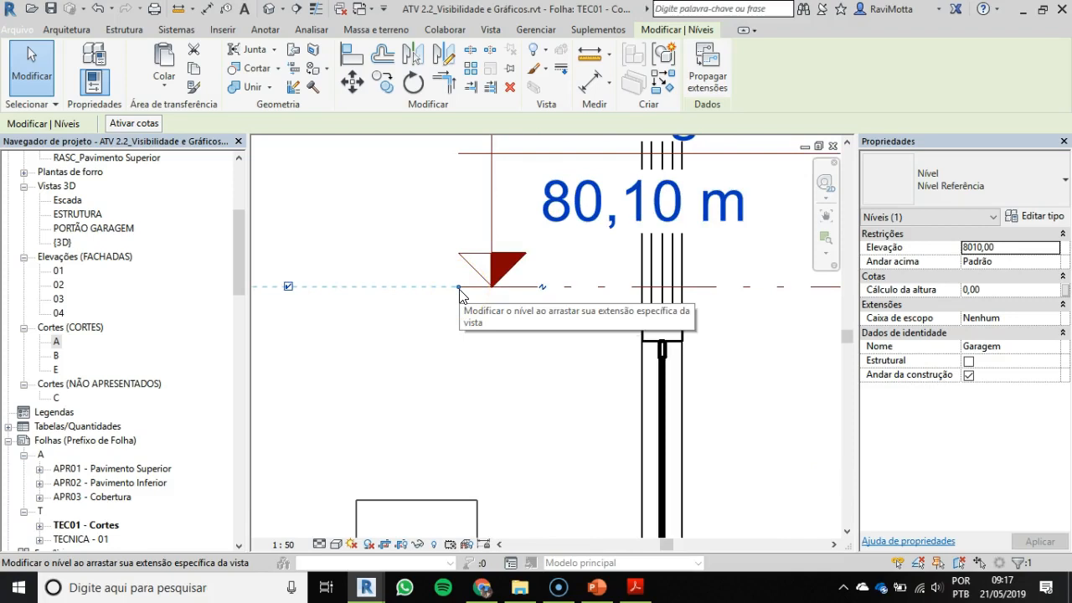
scroll(461, 287, "down", 5)
mouse_move(581, 298)
middle_mouse_down()
mouse_move(592, 308)
mouse_move(421, 297)
middle_mouse_up()
scroll(756, 293, "up", 5)
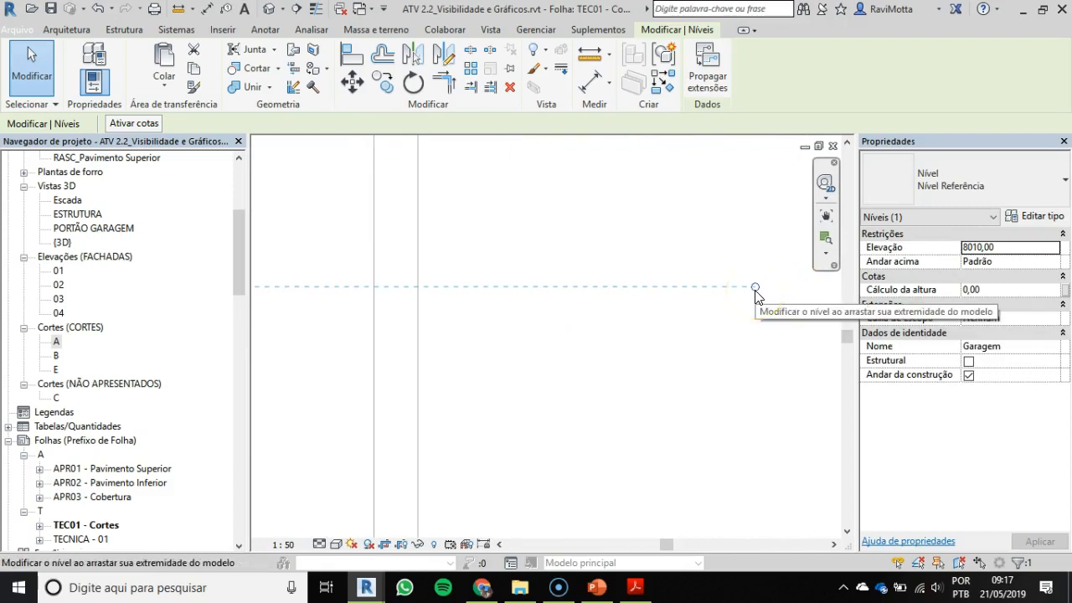
scroll(773, 291, "up", 2)
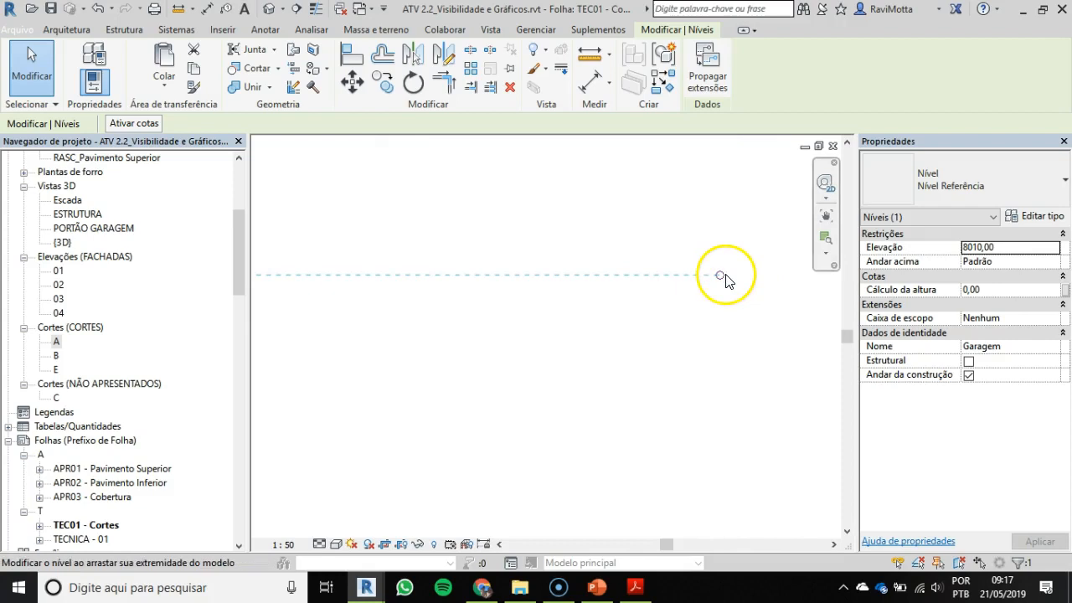
scroll(729, 280, "down", 5)
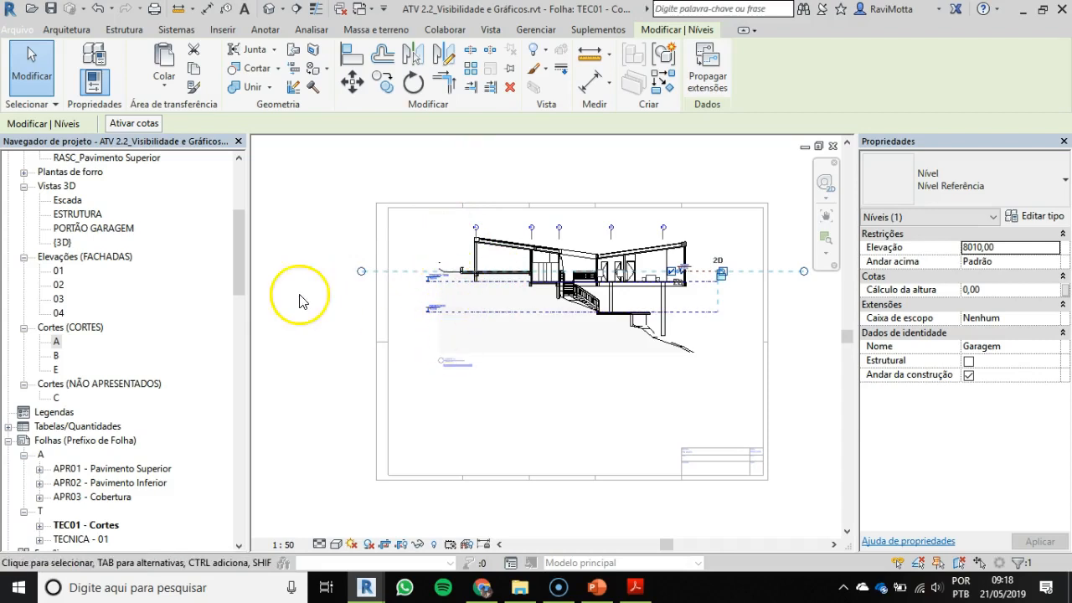
scroll(747, 285, "up", 2)
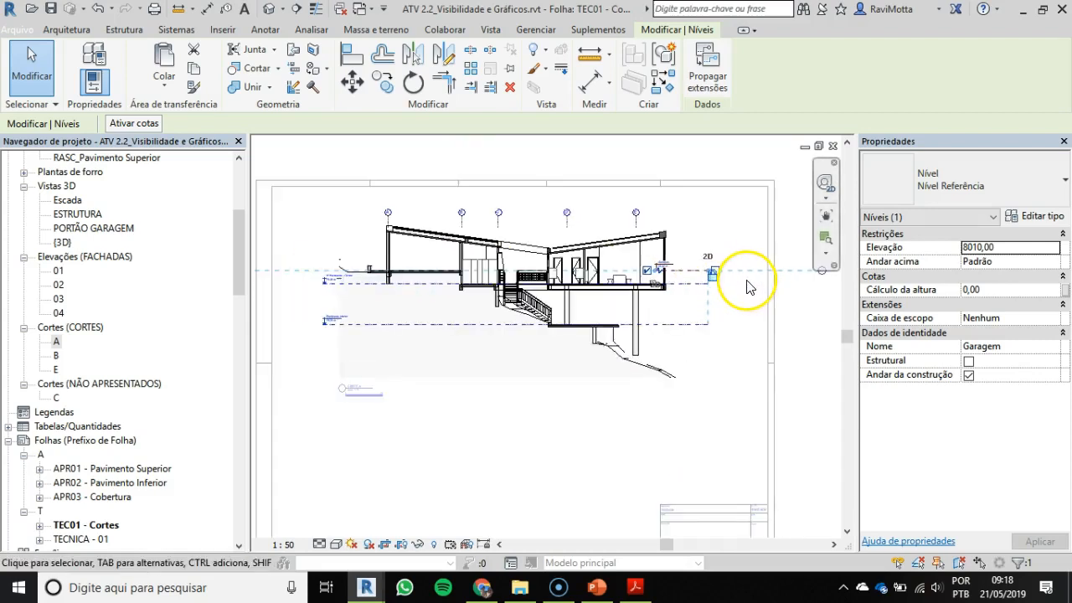
middle_click_drag(366, 272, 490, 269)
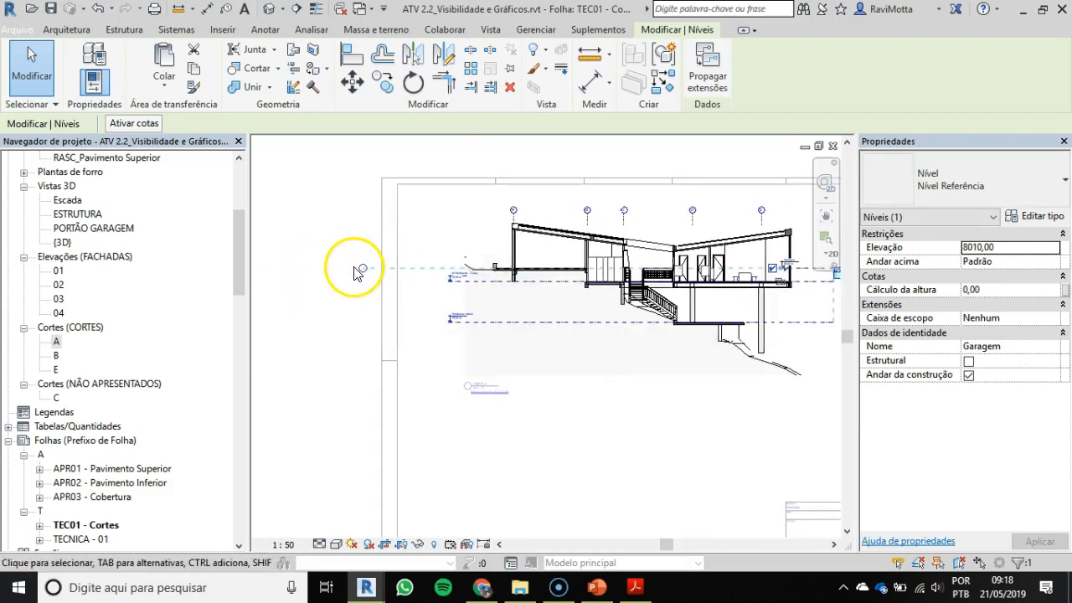
middle_click_drag(742, 263, 654, 265)
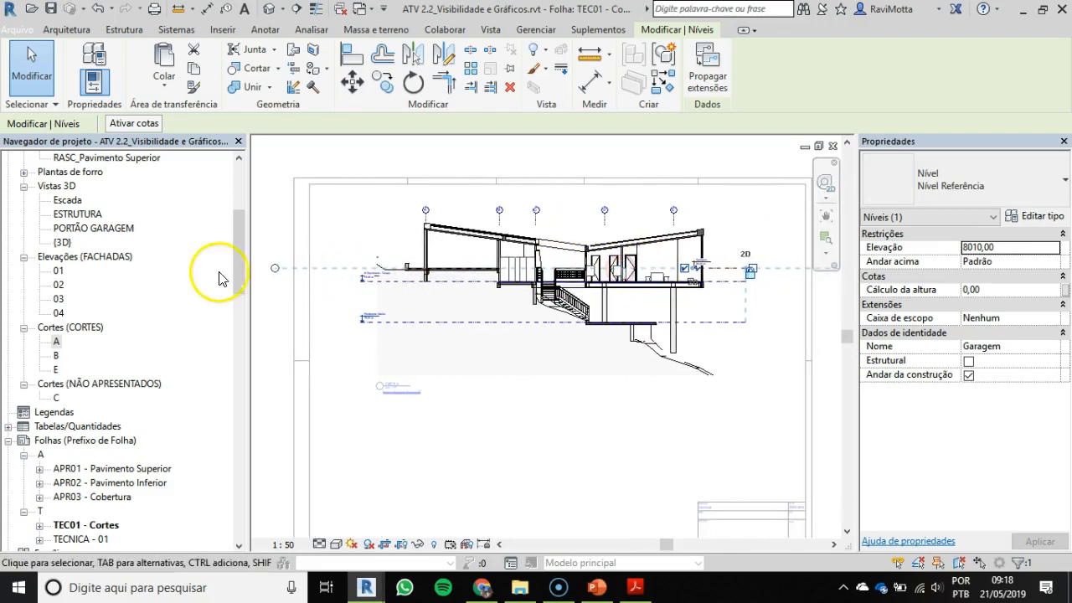
Step: Extend the Garagem level's labelled end across the building, past grid A, to just outside the 1º Pavimento - Térreo label
scroll(748, 270, "up", 3)
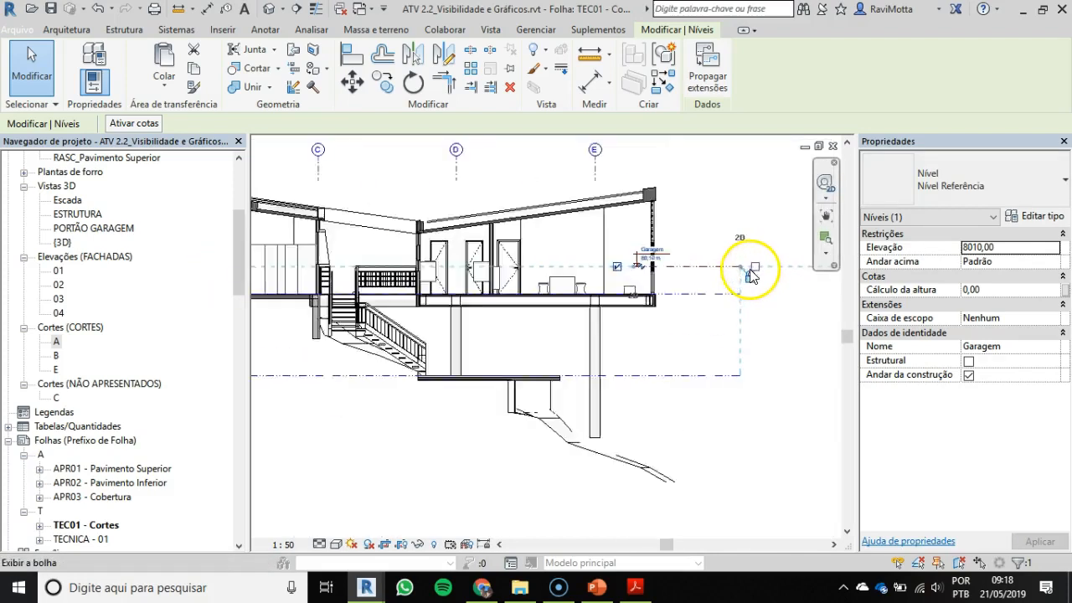
scroll(623, 256, "up", 2)
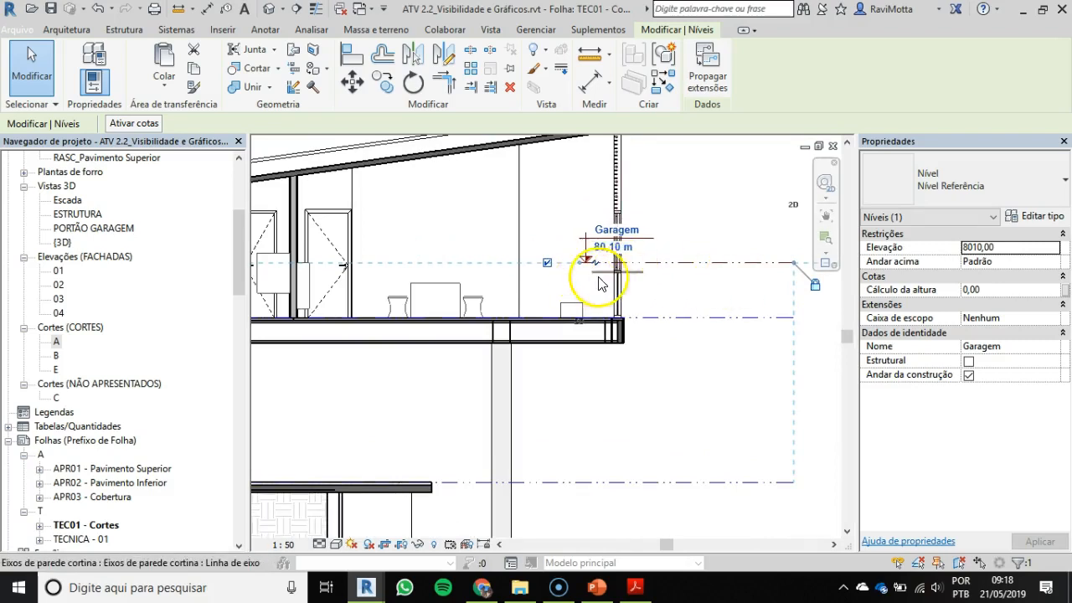
scroll(583, 266, "up", 1)
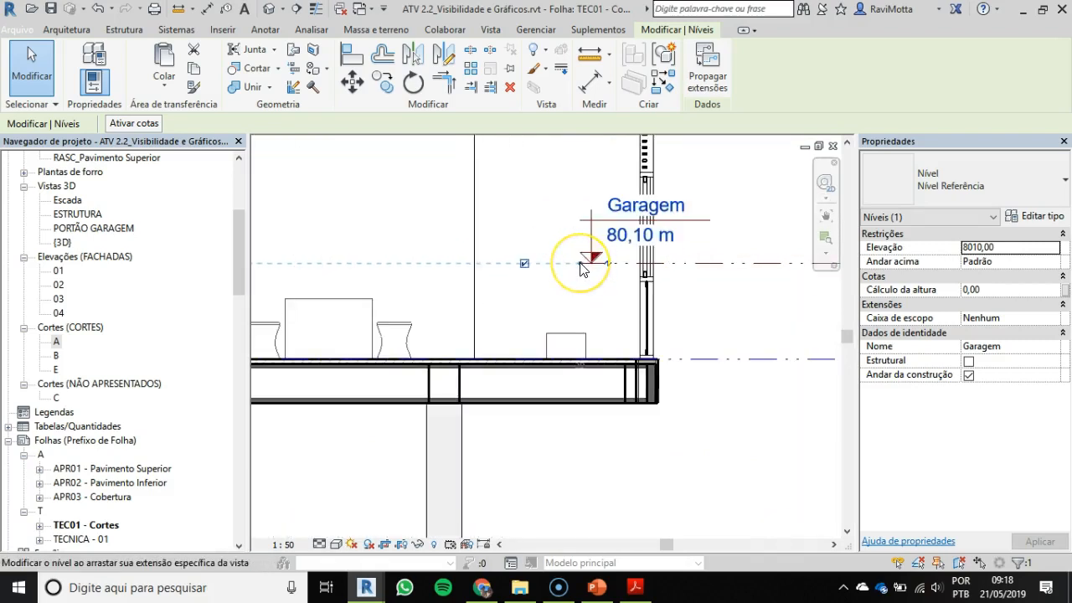
left_click_drag(581, 264, 433, 256)
scroll(434, 257, "down", 3)
middle_click_drag(434, 256, 747, 259)
left_click_drag(746, 259, 402, 278)
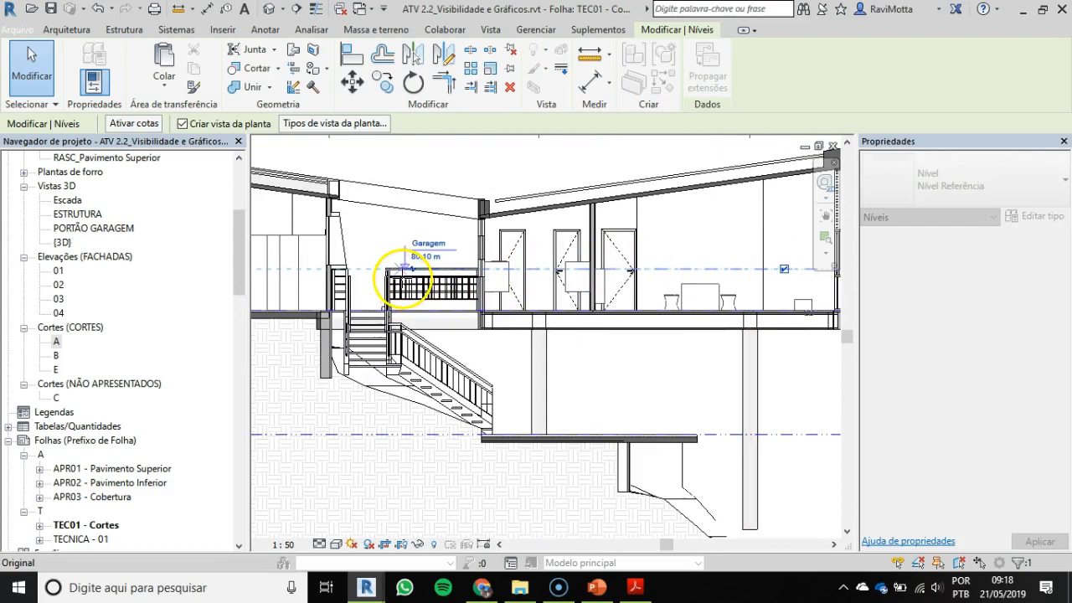
scroll(403, 278, "down", 2)
middle_click_drag(403, 279, 663, 283)
left_click_drag(662, 283, 380, 276)
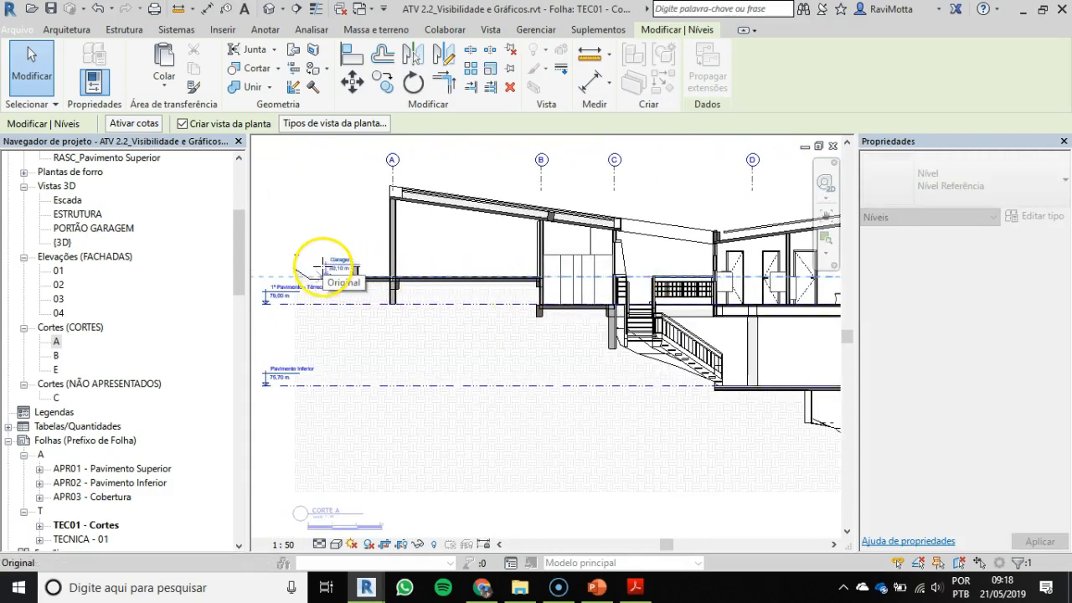
left_click_drag(313, 270, 410, 253)
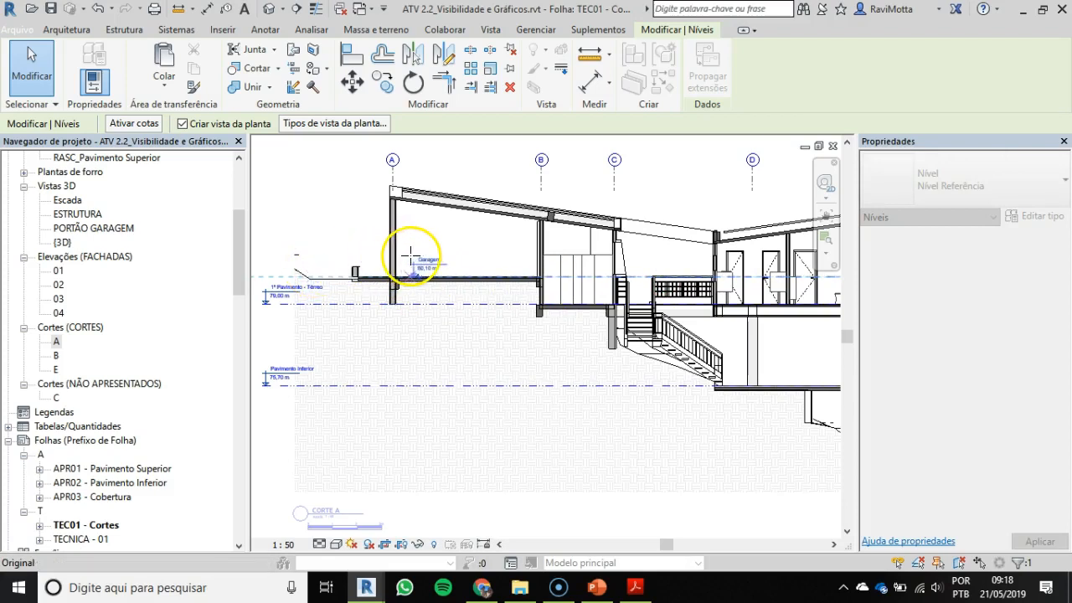
scroll(306, 268, "up", 5)
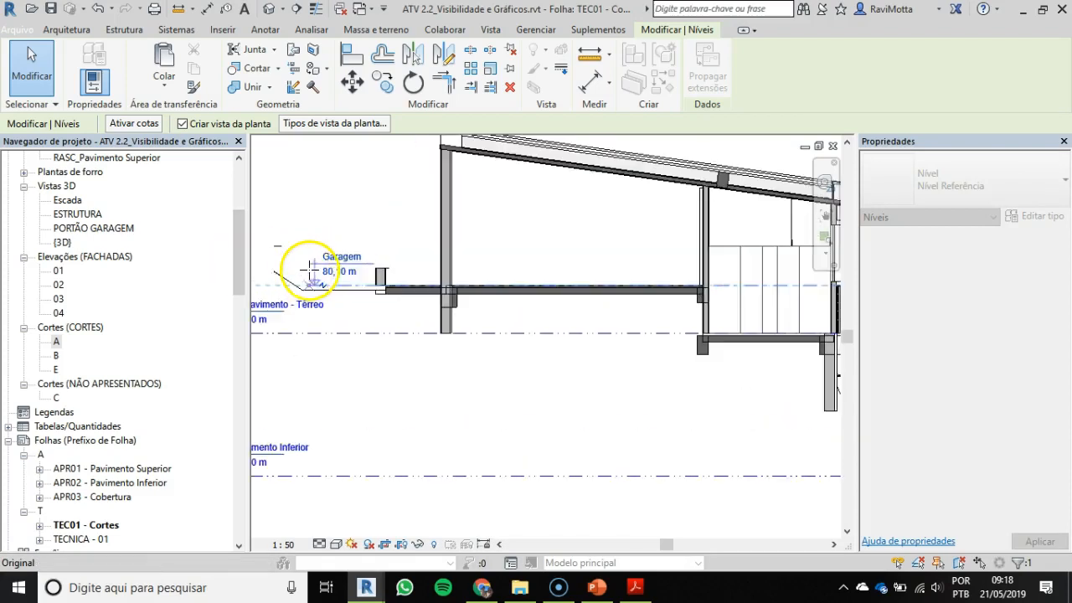
middle_click_drag(288, 275, 509, 266)
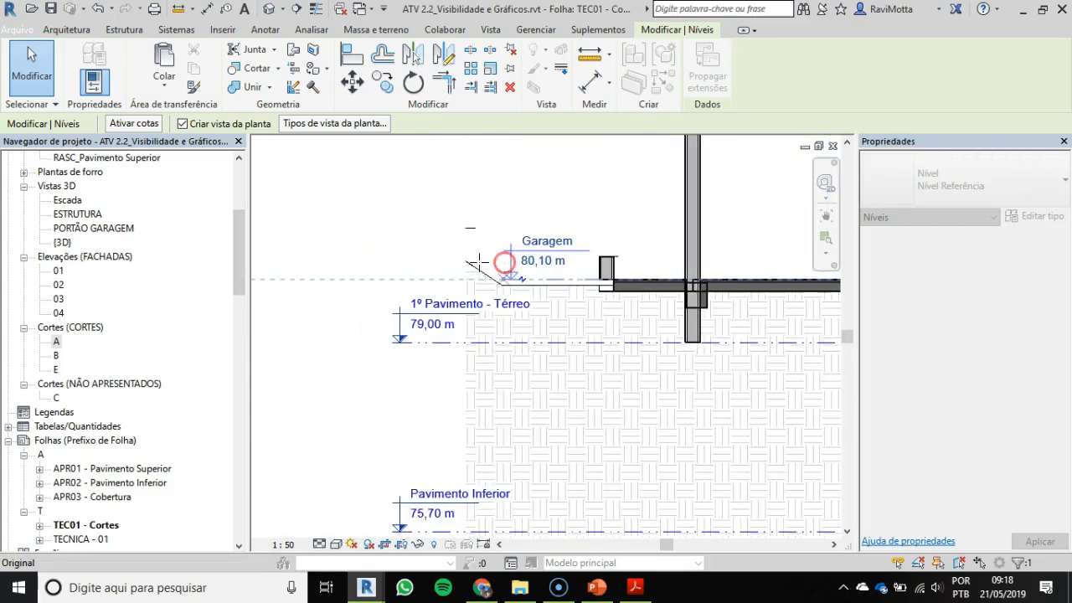
left_click_drag(344, 268, 351, 263)
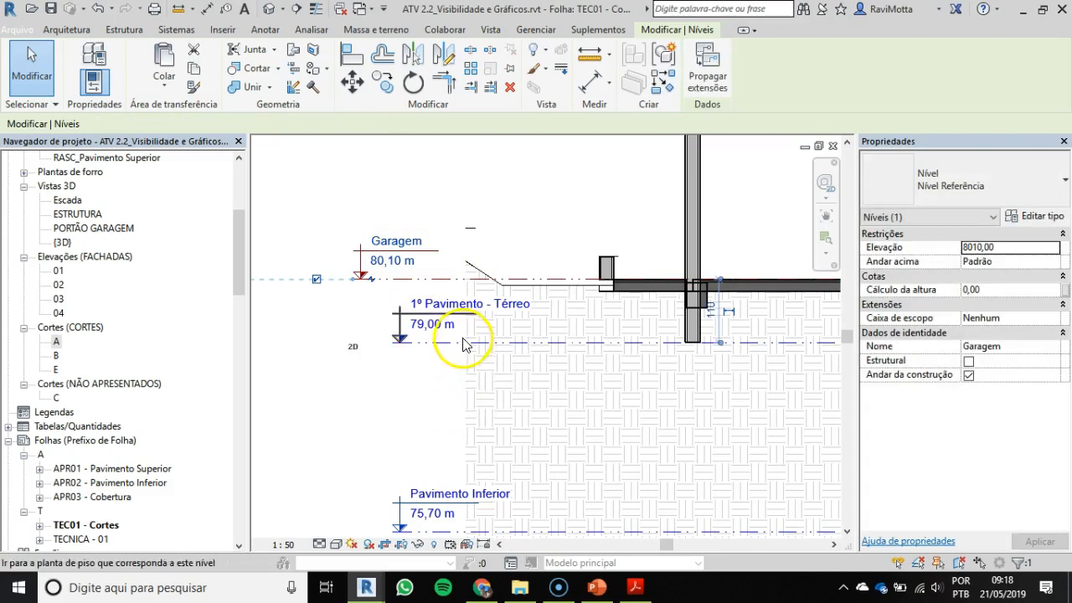
Step: Examine the extended Garagem level line from its label near grid A to its unlabelled end beyond the glazed facade
scroll(474, 328, "down", 1)
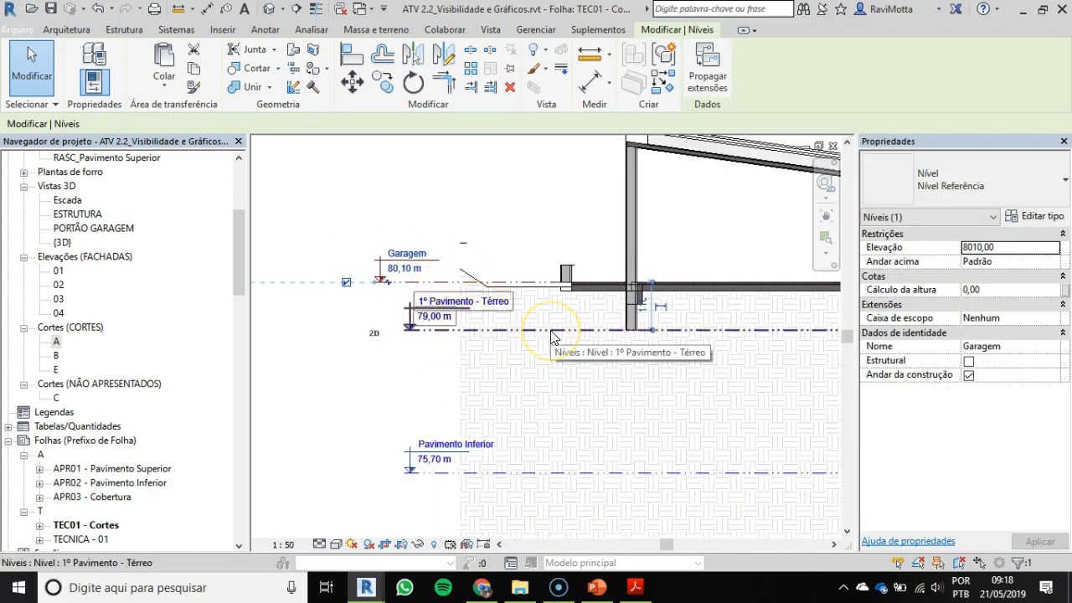
scroll(393, 332, "down", 2)
scroll(586, 345, "down", 2)
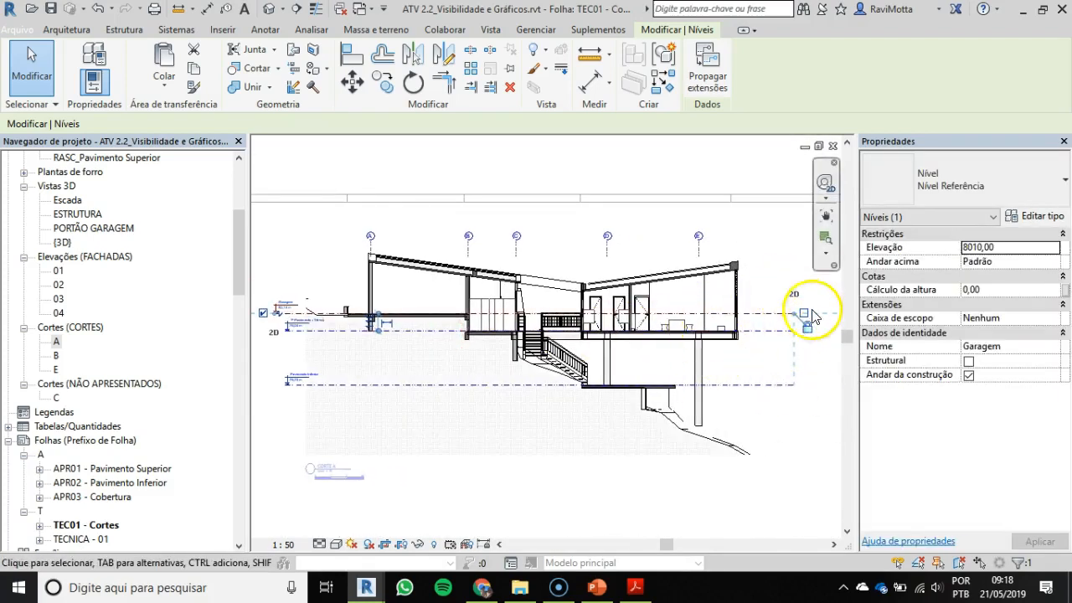
scroll(787, 323, "up", 5)
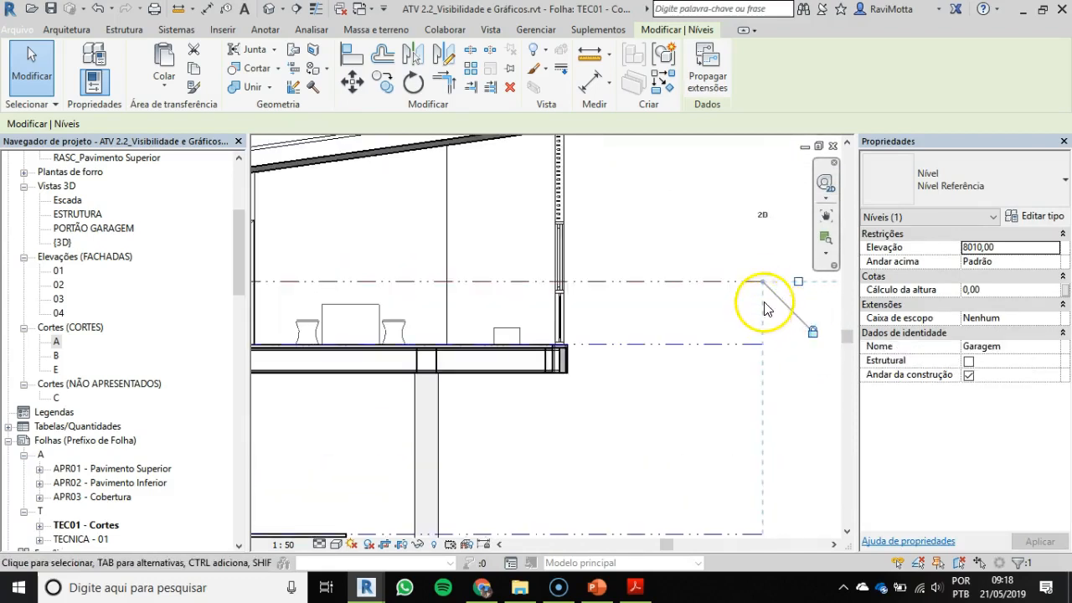
middle_click_drag(761, 310, 749, 309)
left_click(595, 270)
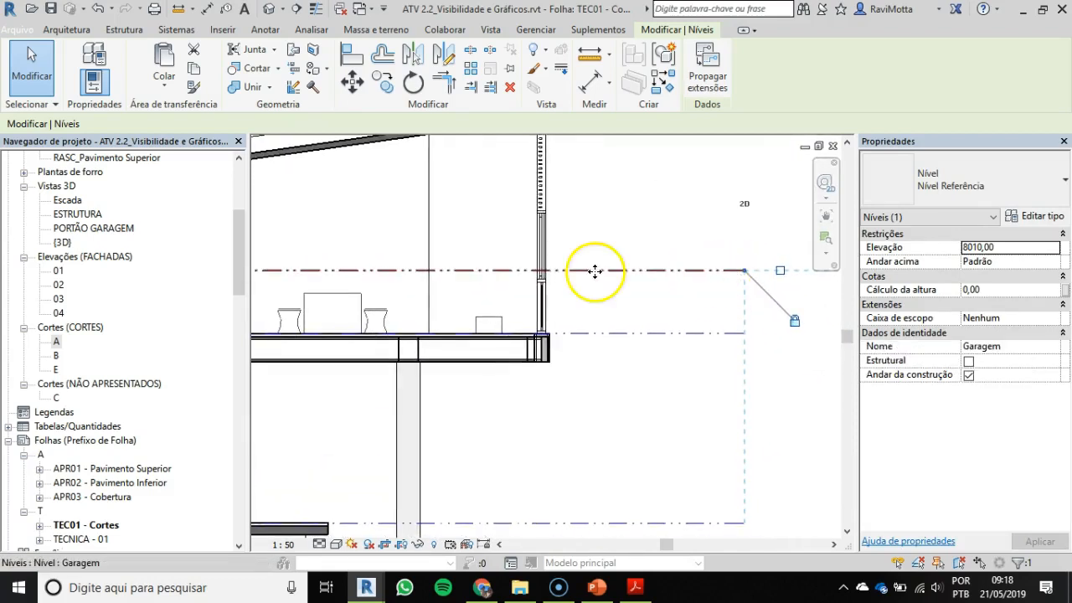
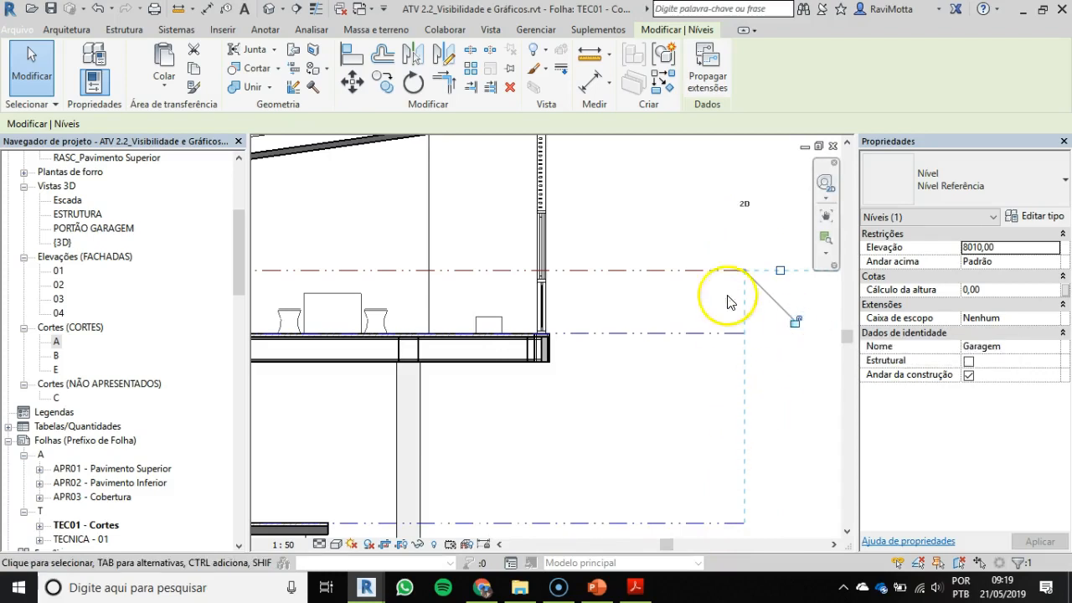
Step: Shorten the Garagem level's unlabelled end from beyond the glazed facade back to the wall at grid B
left_click_drag(745, 270, 592, 270)
scroll(582, 310, "down", 3)
middle_click_drag(584, 311, 858, 302)
middle_click_drag(752, 300, 653, 307)
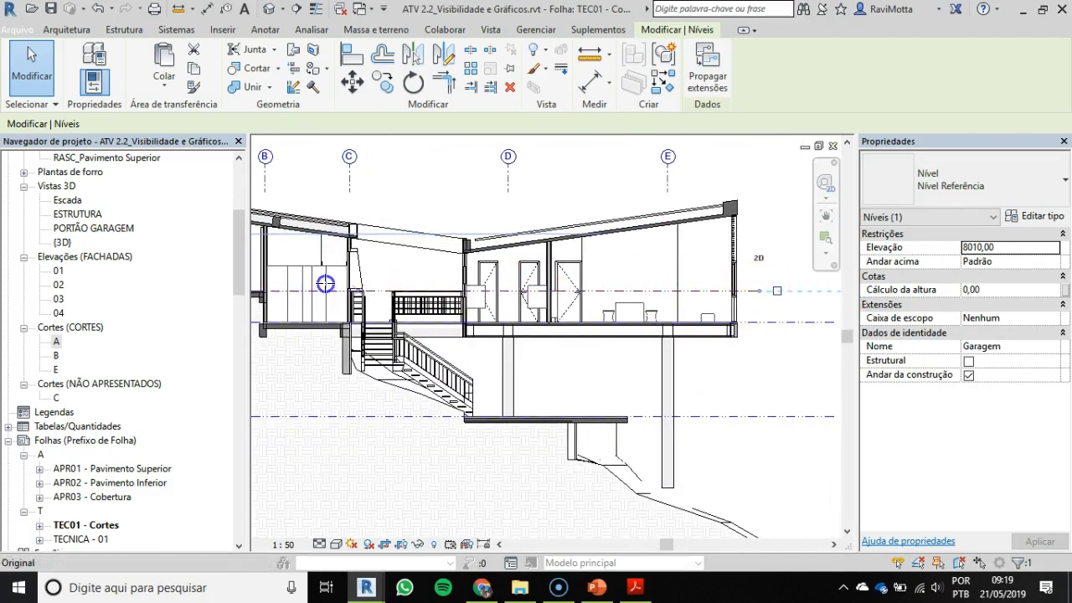
middle_click_drag(327, 287, 720, 297)
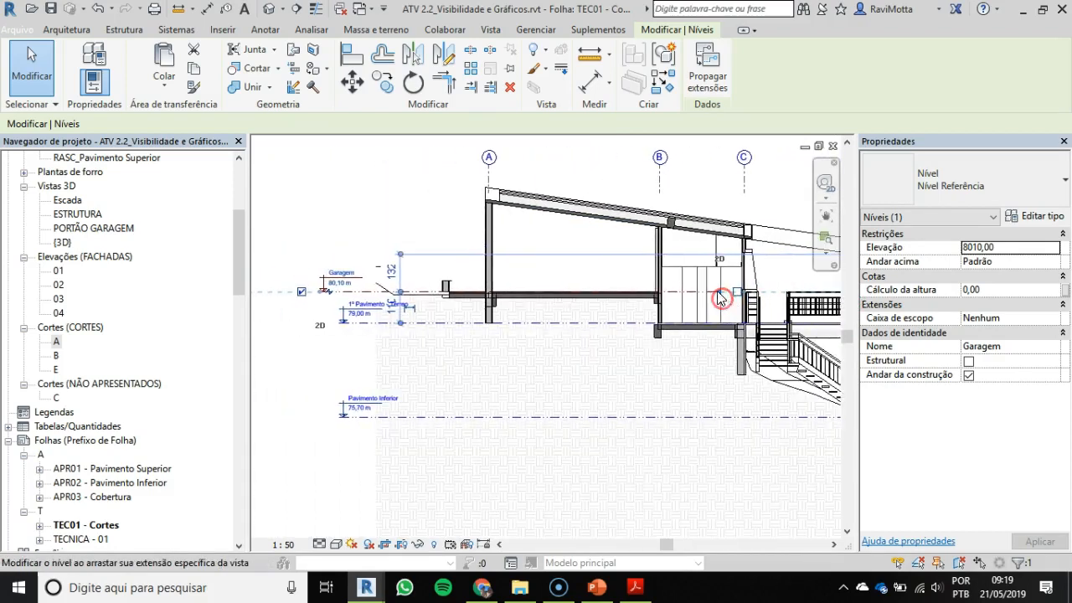
left_click_drag(694, 294, 657, 301)
scroll(653, 299, "up", 3)
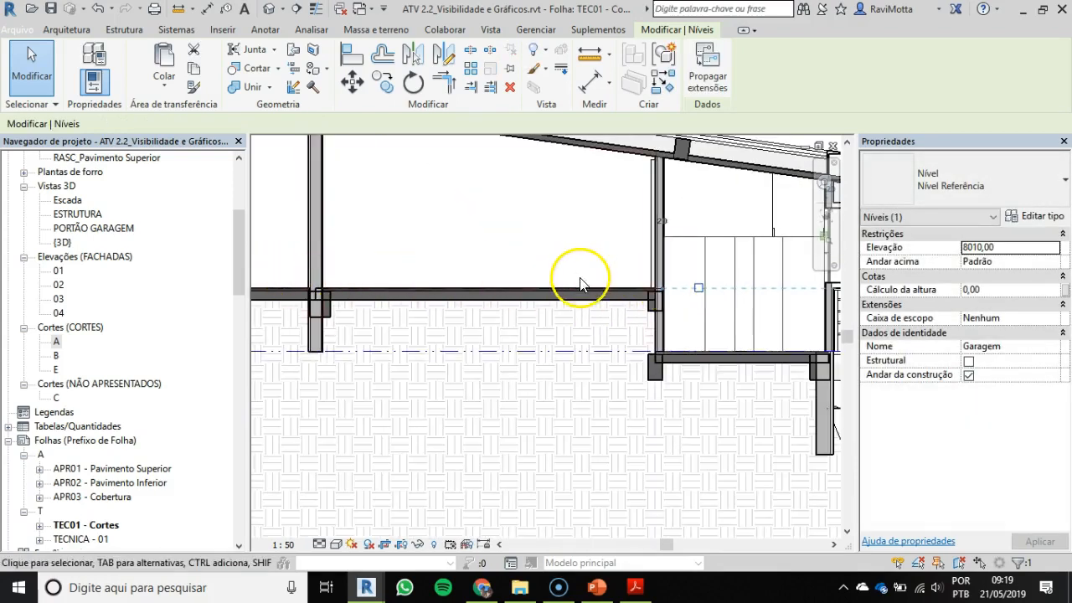
scroll(580, 283, "down", 4)
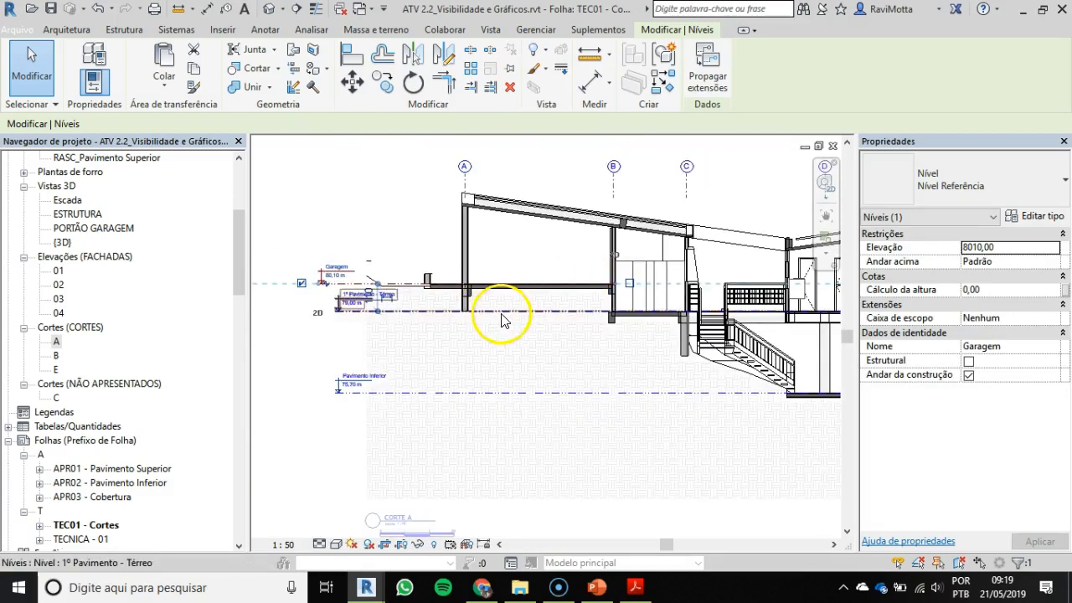
Step: Hide the 1º Pavimento - Térreo level's head near grid A and pull that end, with Pavimento Inferior, to just past the lower slab's edge near grid E
left_click(437, 312)
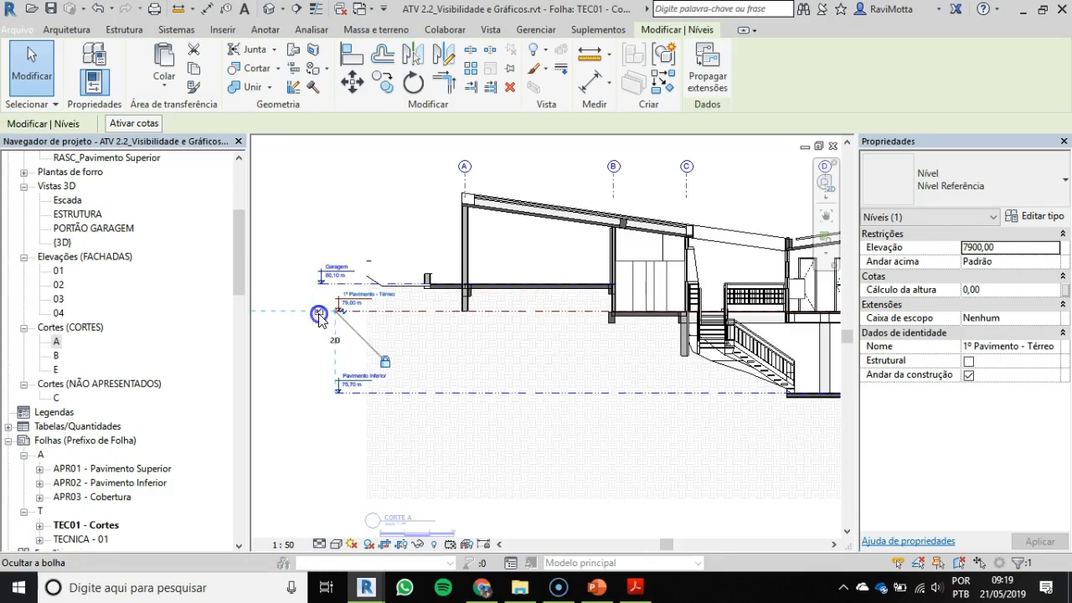
scroll(335, 311, "up", 2)
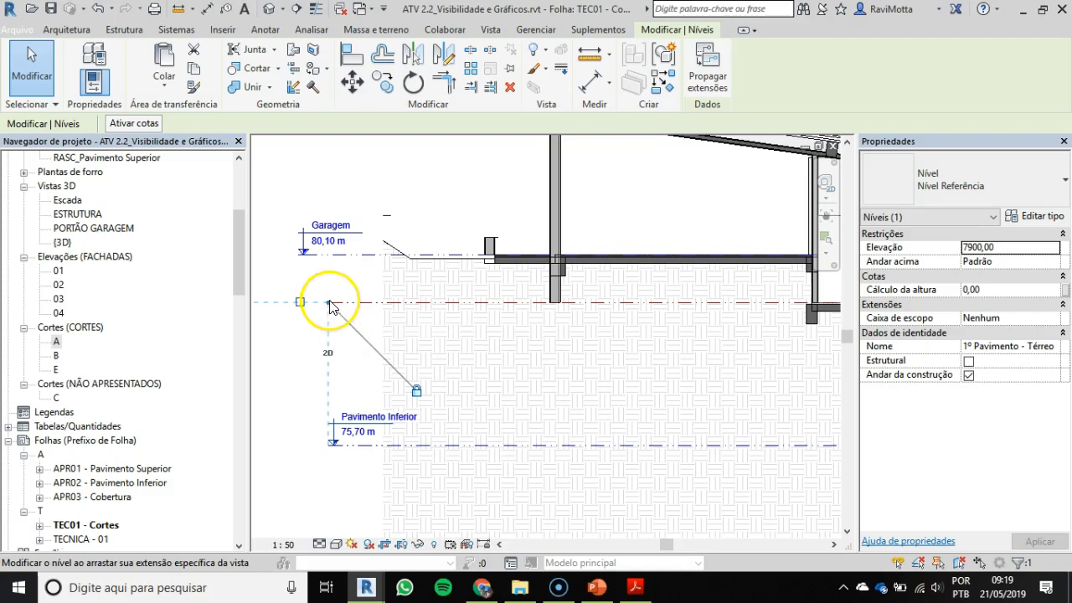
left_click_drag(333, 307, 598, 307)
scroll(559, 306, "down", 2)
scroll(672, 303, "down", 2)
middle_click_drag(663, 304, 598, 306)
left_click_drag(598, 307, 490, 306)
middle_click_drag(597, 306, 441, 306)
left_click_drag(491, 306, 474, 306)
left_click_drag(616, 306, 690, 323)
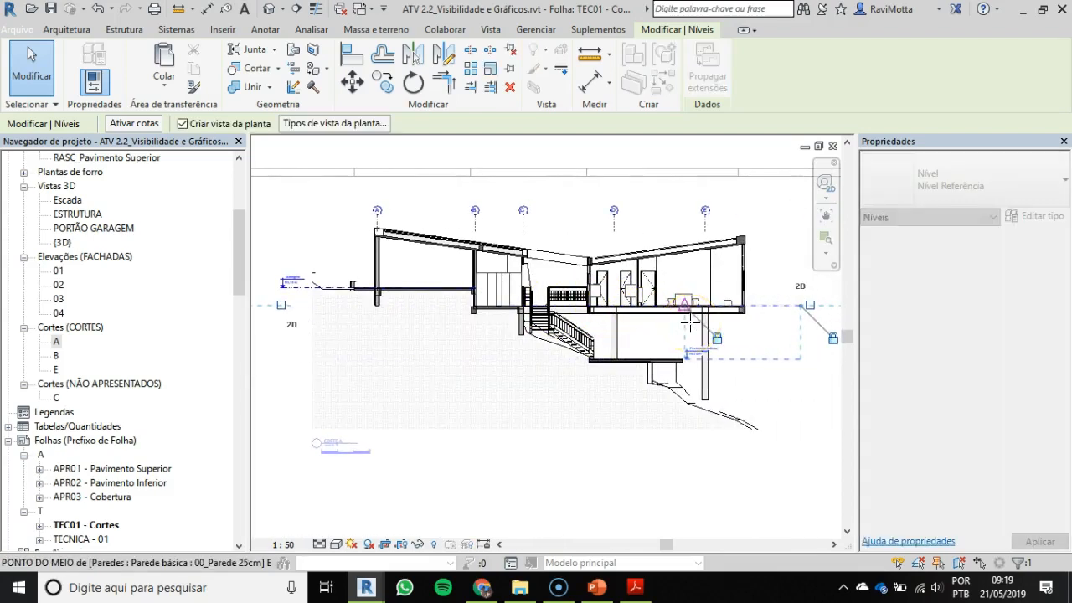
Step: Show the 1º Pavimento - Térreo and Pavimento Inferior heads at their outer ends beyond the facade and hide Pavimento Inferior's inner head
scroll(741, 395, "up", 1)
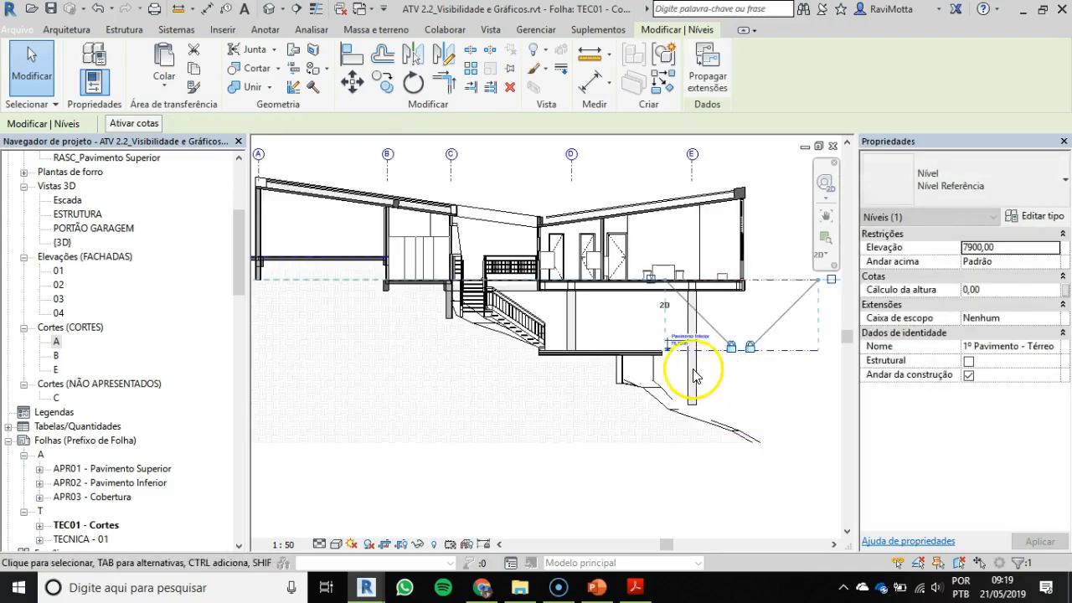
scroll(690, 360, "up", 4)
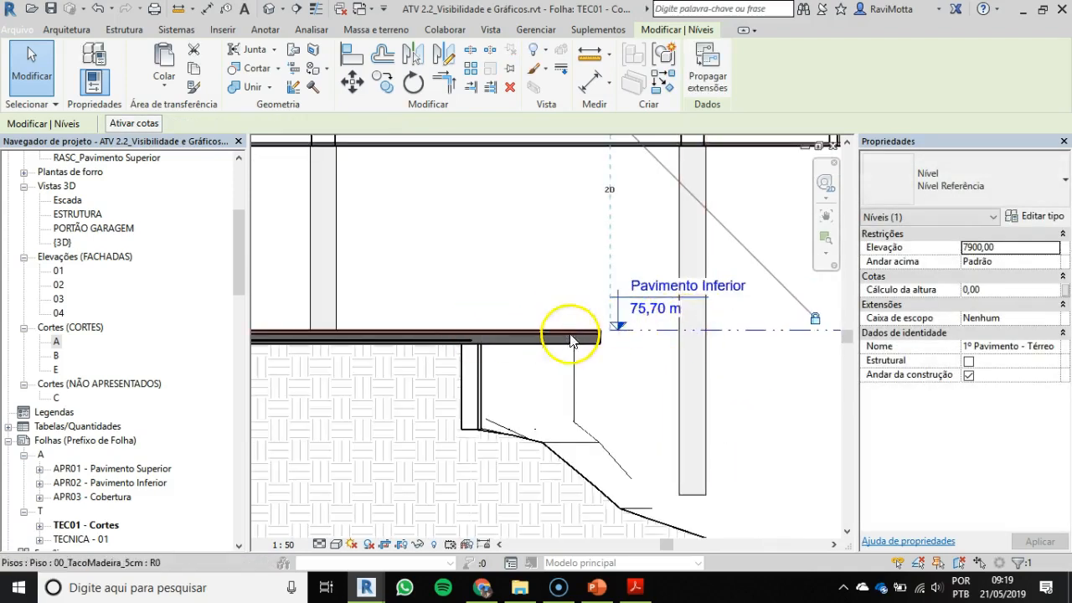
middle_click_drag(618, 333, 434, 341)
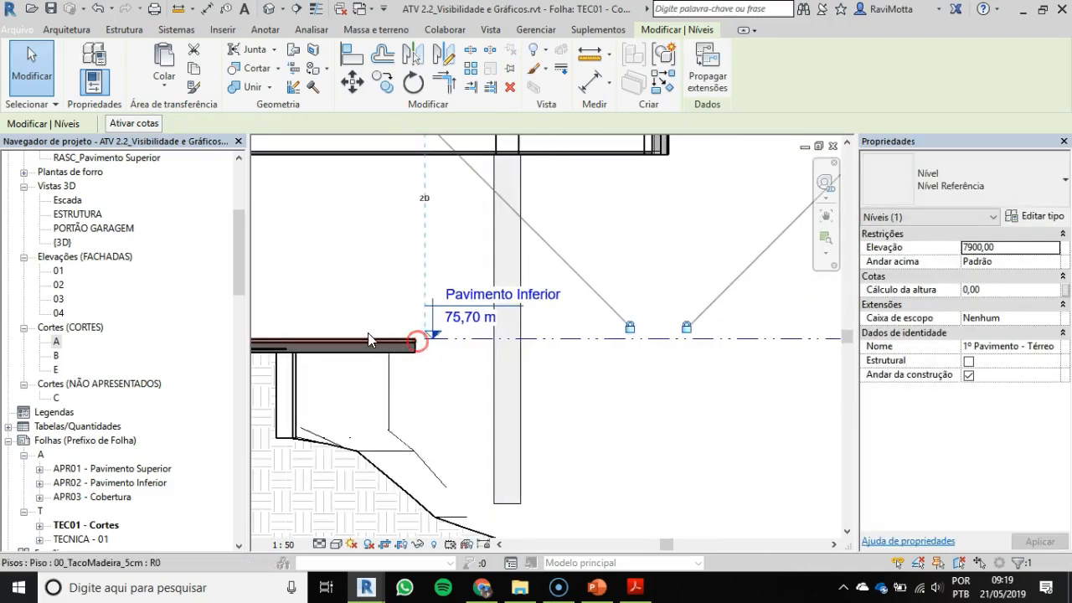
scroll(468, 350, "down", 1)
scroll(470, 353, "down", 1)
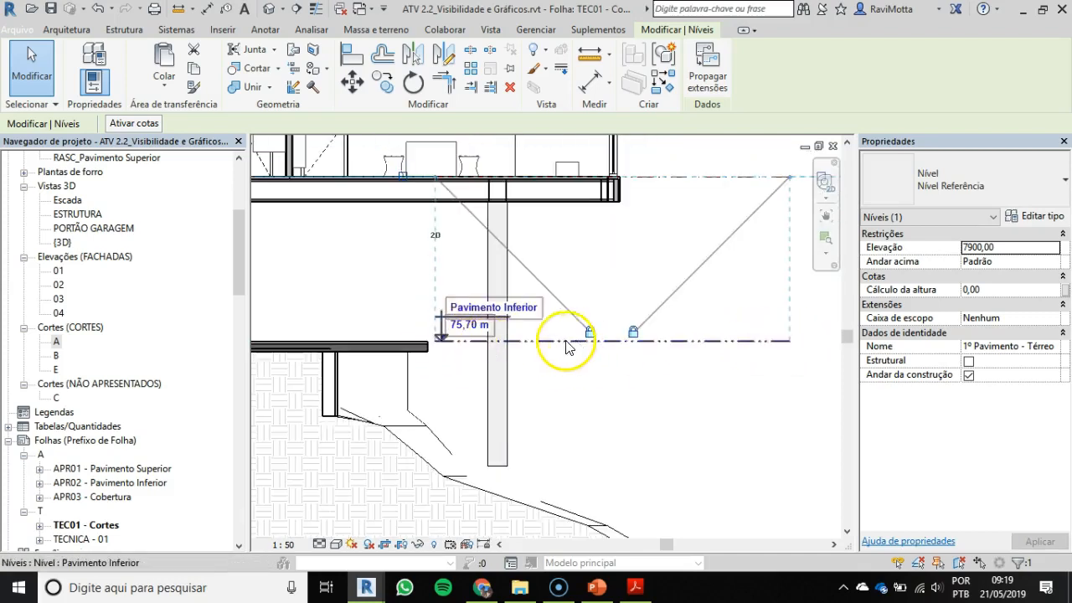
scroll(560, 311, "down", 1)
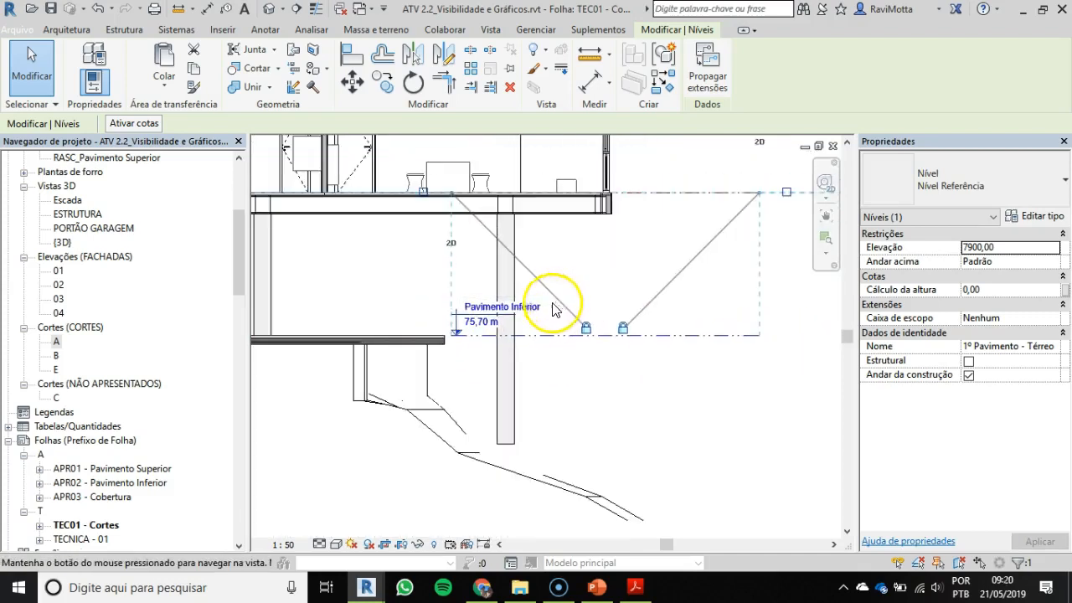
middle_click_drag(554, 303, 511, 317)
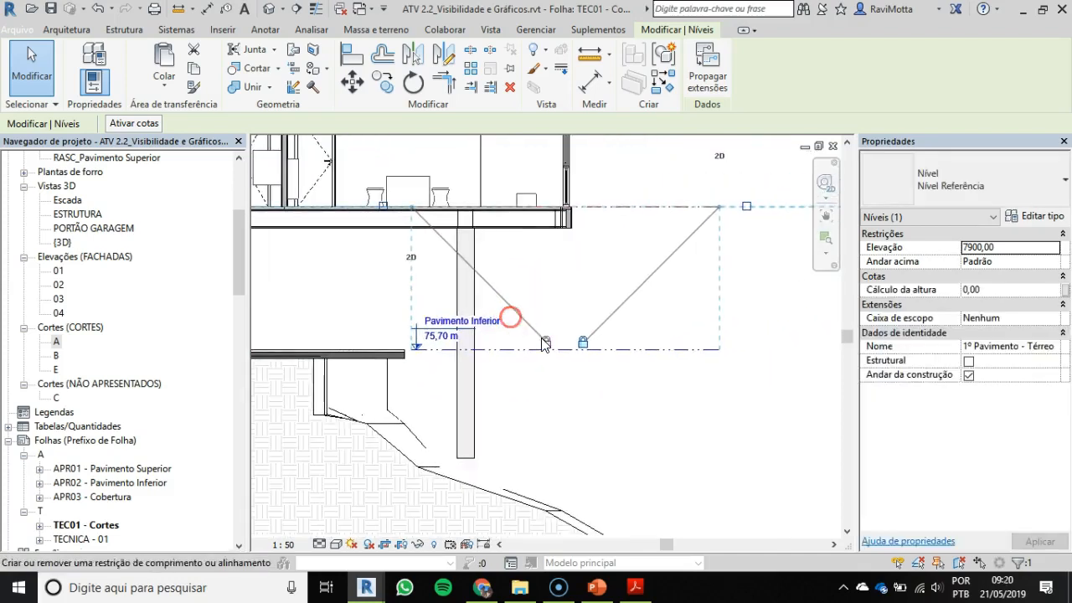
left_click(745, 206)
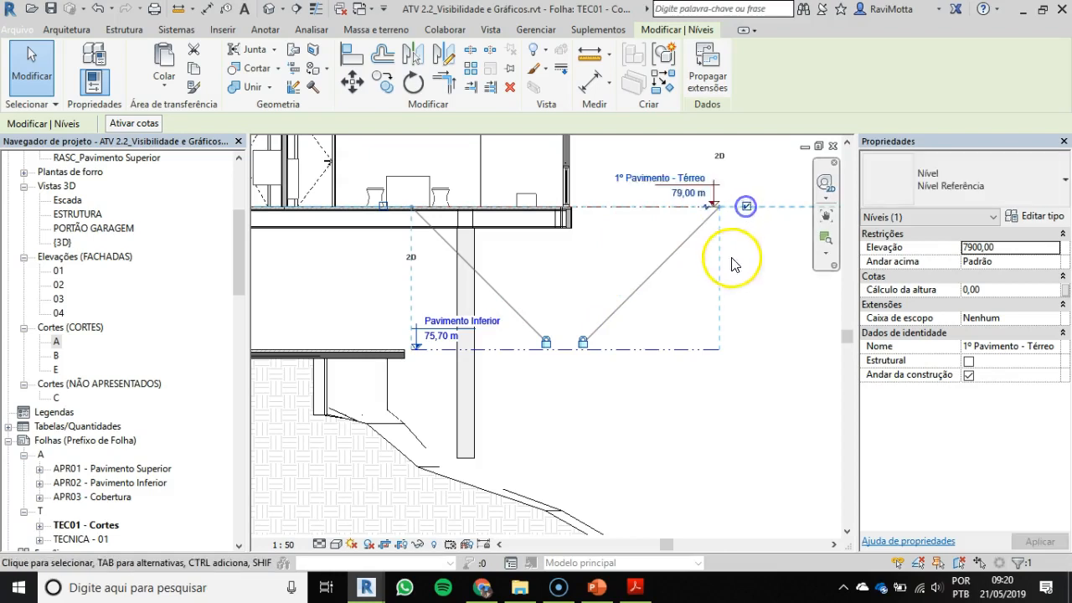
left_click(643, 359)
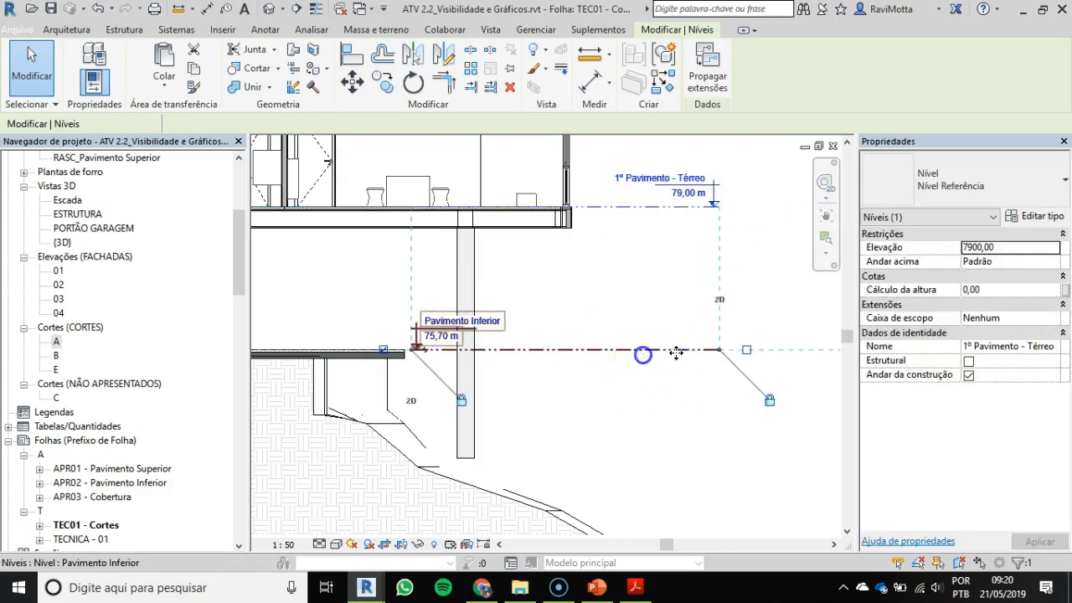
left_click(749, 351)
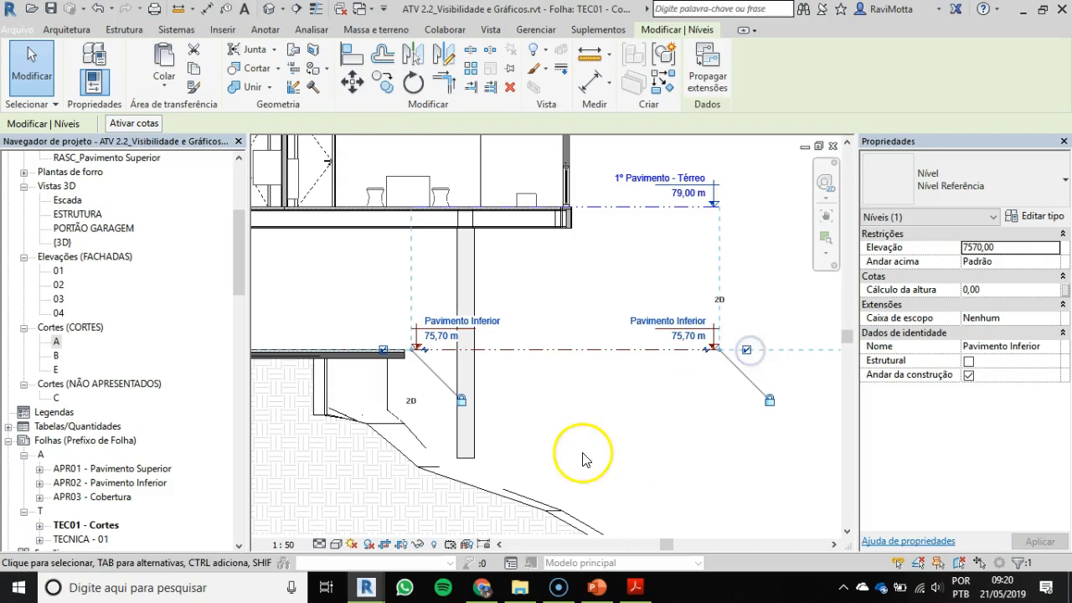
left_click(382, 349)
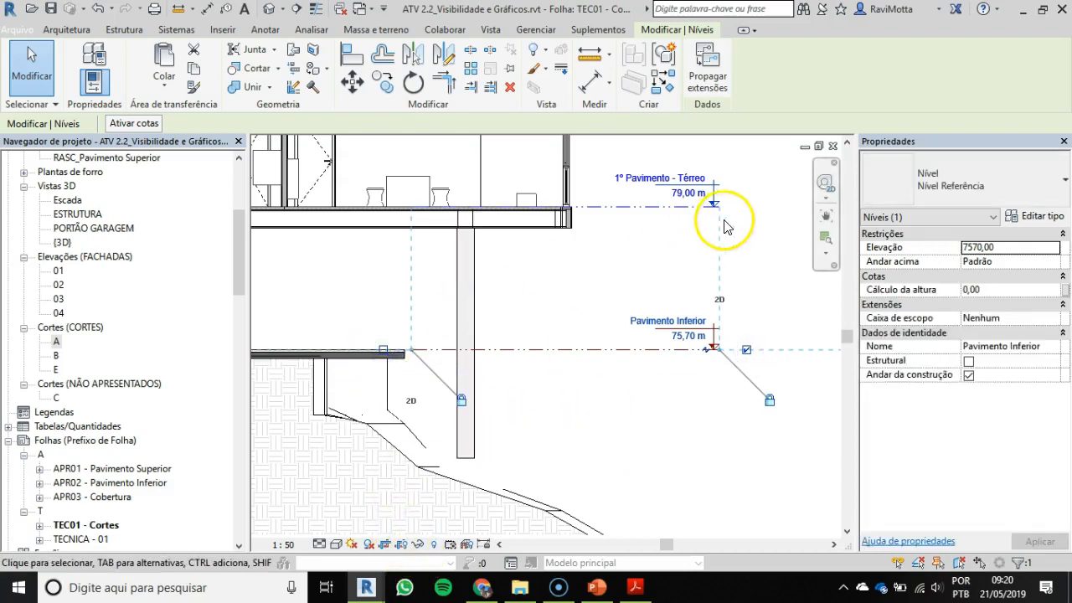
Step: Switch to the ATV 2.3_Cortes e Fachadas project and examine the level heads and dimensions beyond the facade on sheet TEC04 - Cortes 1
scroll(711, 243, "down", 2)
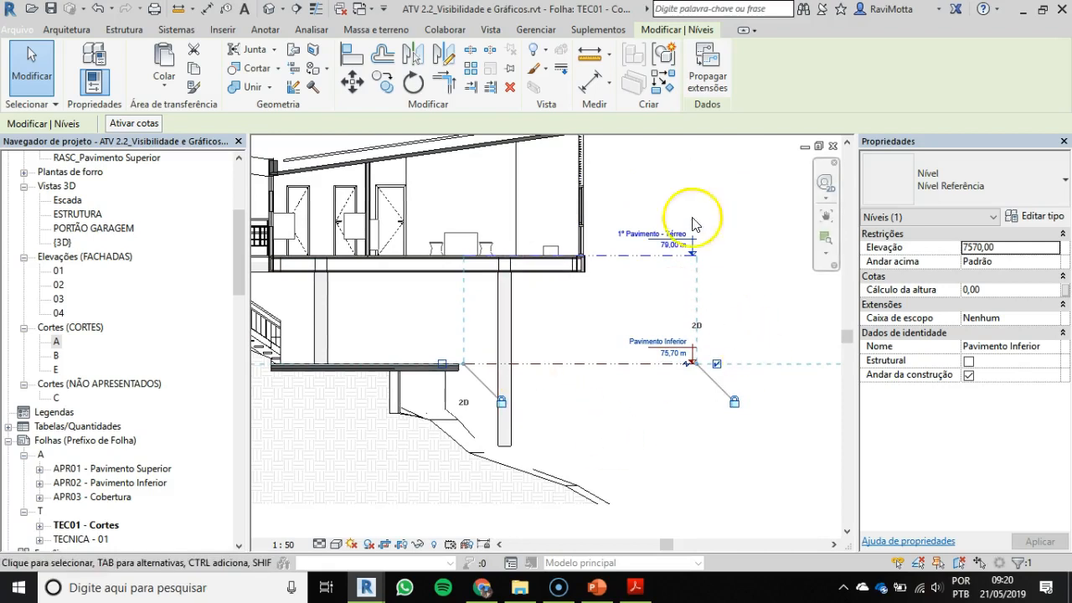
middle_click_drag(614, 259, 639, 300)
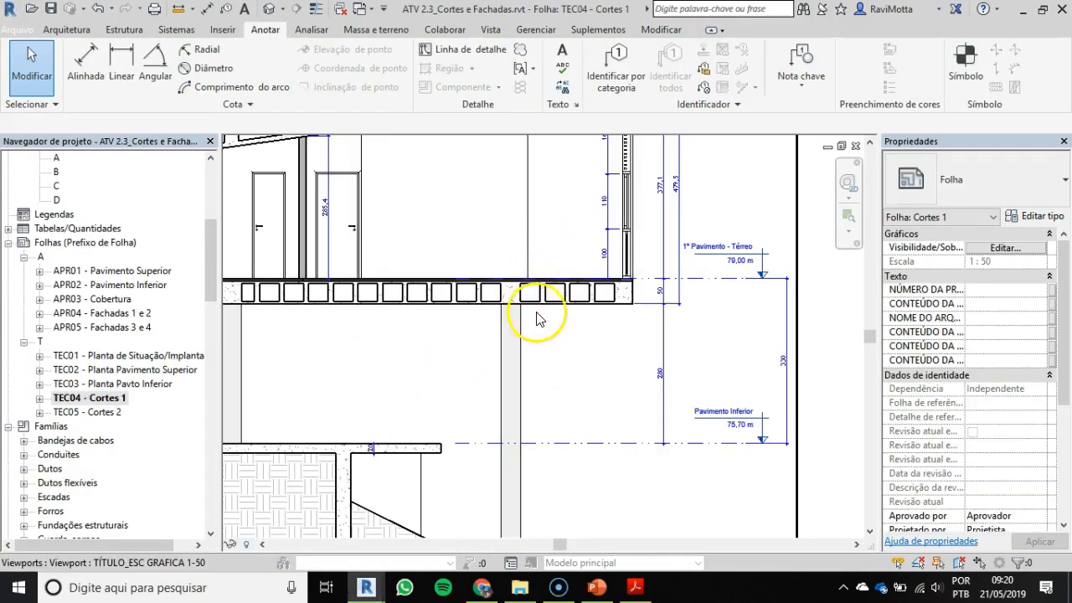
scroll(545, 310, "down", 2)
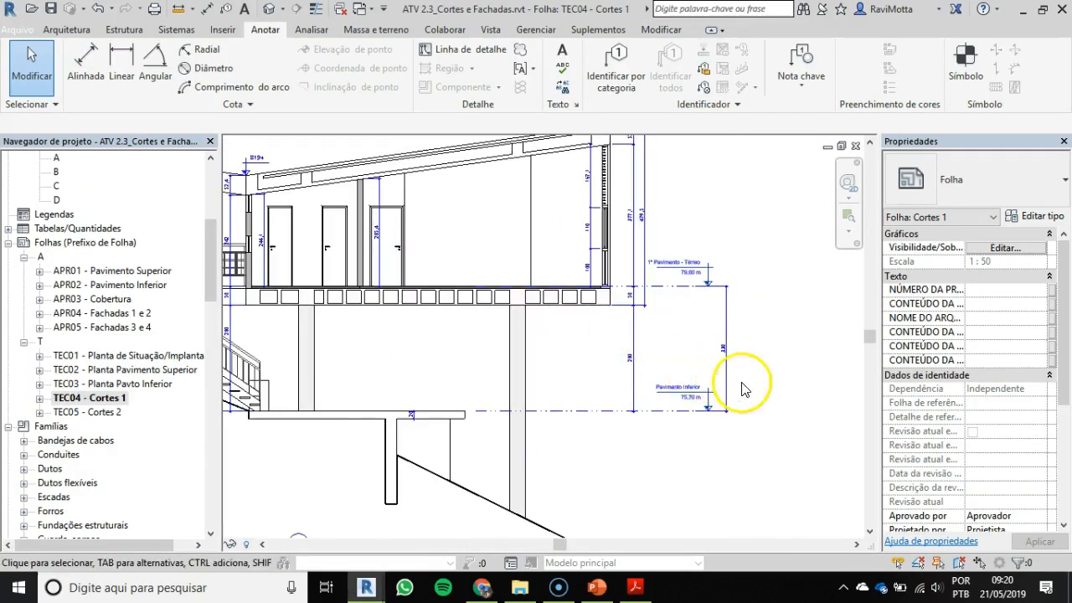
scroll(718, 285, "up", 2)
scroll(706, 371, "up", 2)
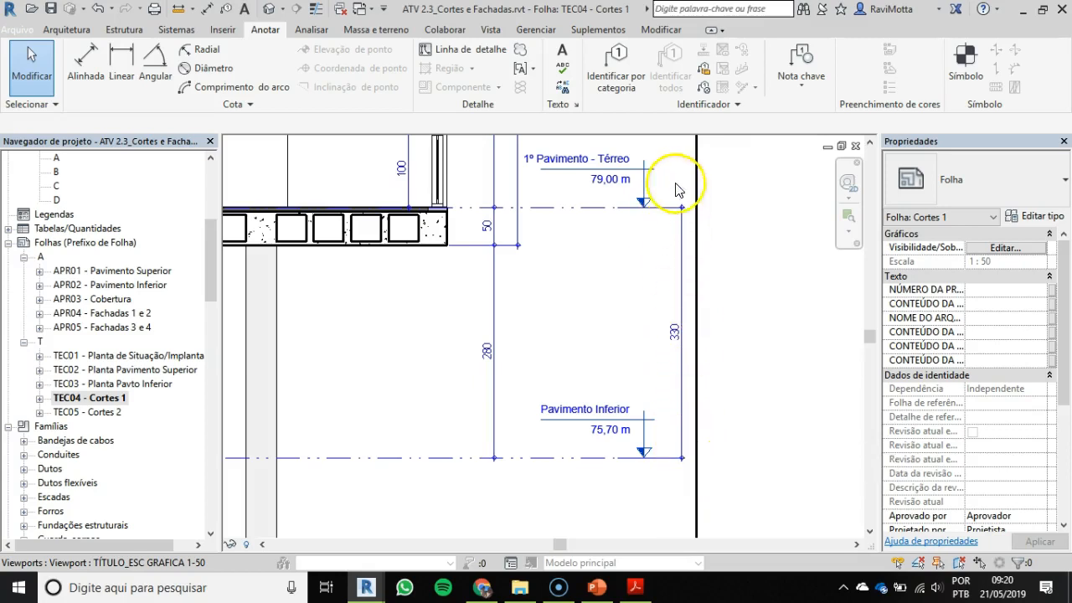
scroll(595, 294, "down", 1)
scroll(522, 268, "down", 2)
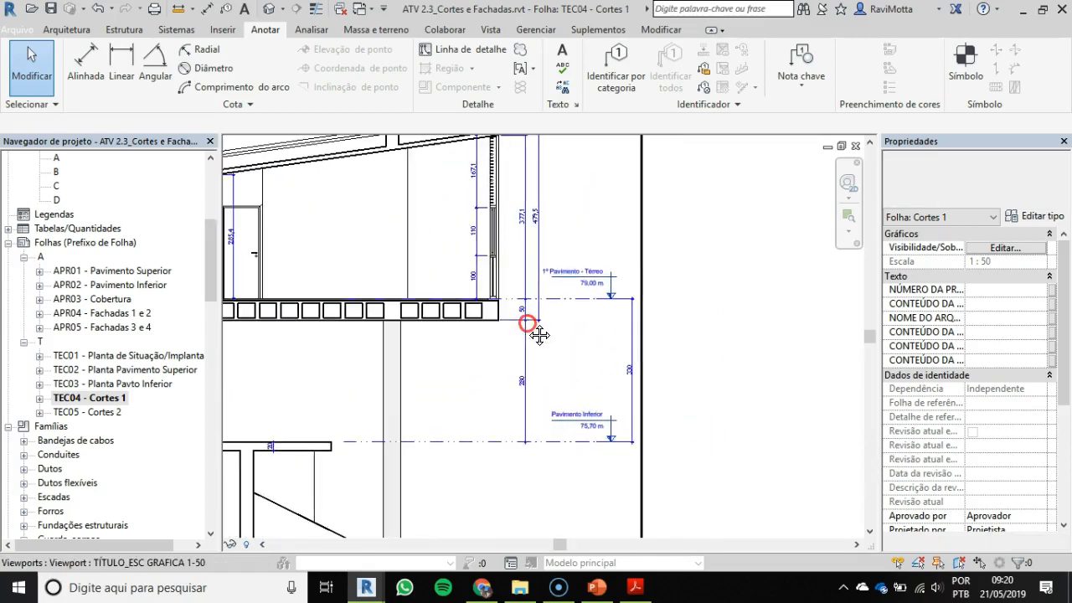
scroll(563, 310, "up", 1)
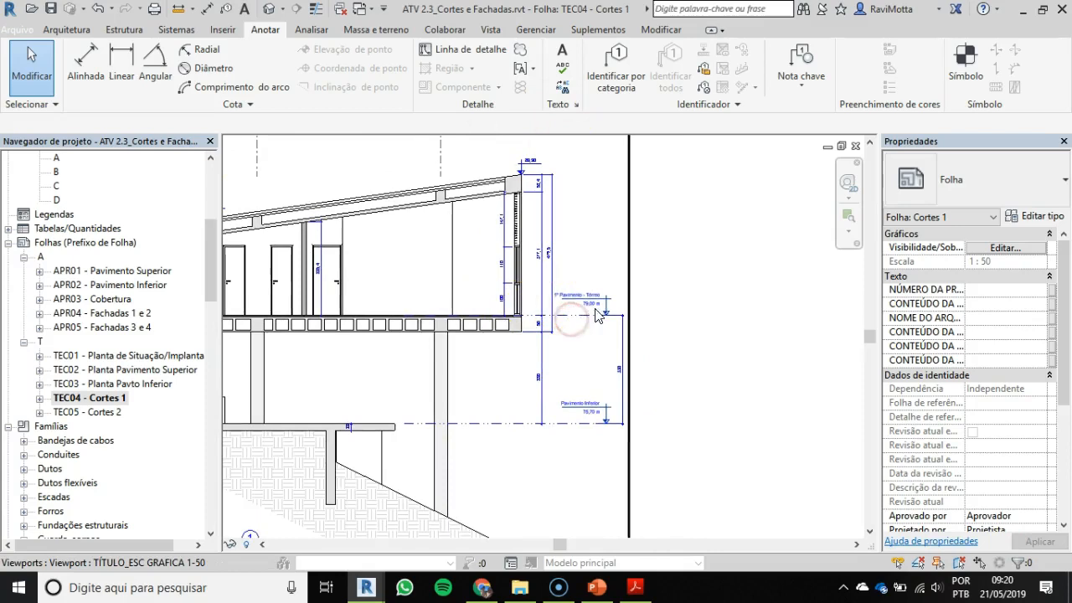
Step: Examine the Garagem level head, the stair area and the dimensioning across CORTE A on the reference sheet
middle_click_drag(486, 299, 863, 278)
scroll(311, 227, "up", 1)
scroll(478, 282, "up", 1)
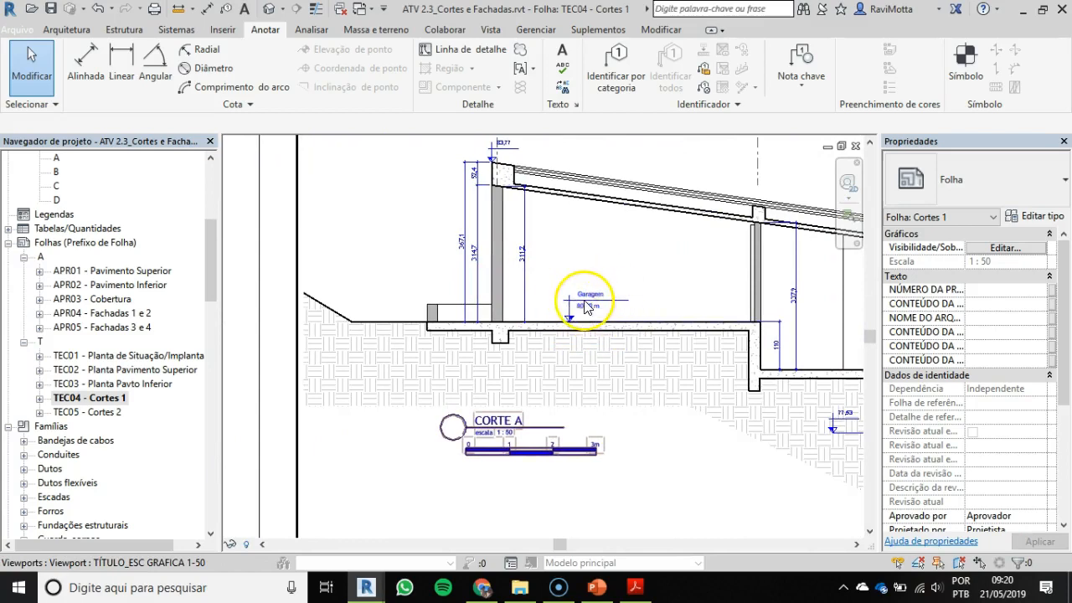
scroll(593, 302, "down", 1)
middle_click_drag(593, 302, 225, 253)
scroll(507, 298, "down", 1)
middle_click_drag(496, 298, 337, 263)
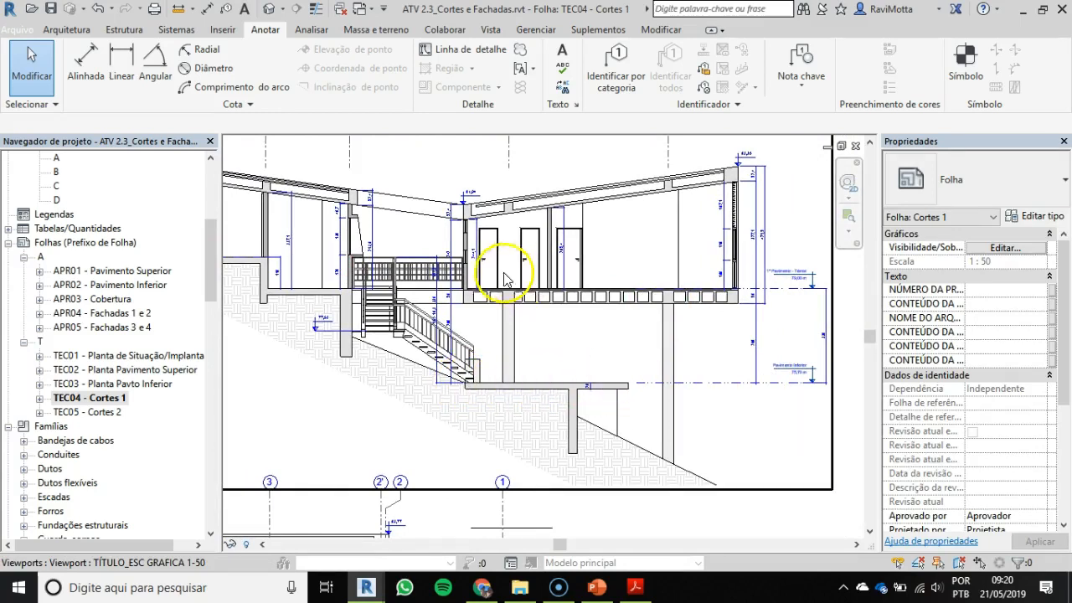
middle_click_drag(371, 251, 570, 269)
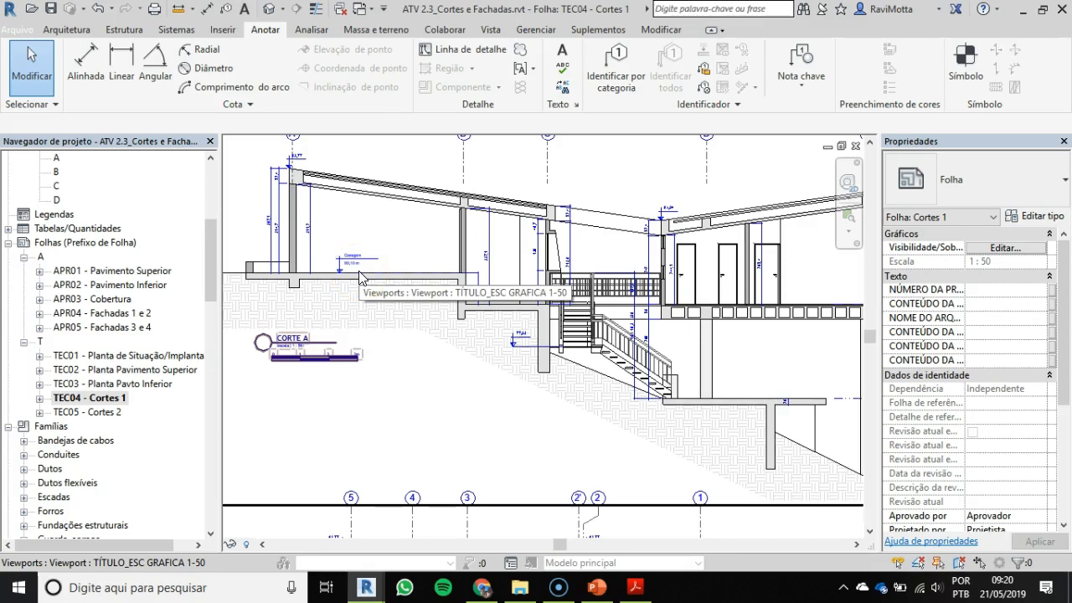
scroll(457, 310, "down", 3)
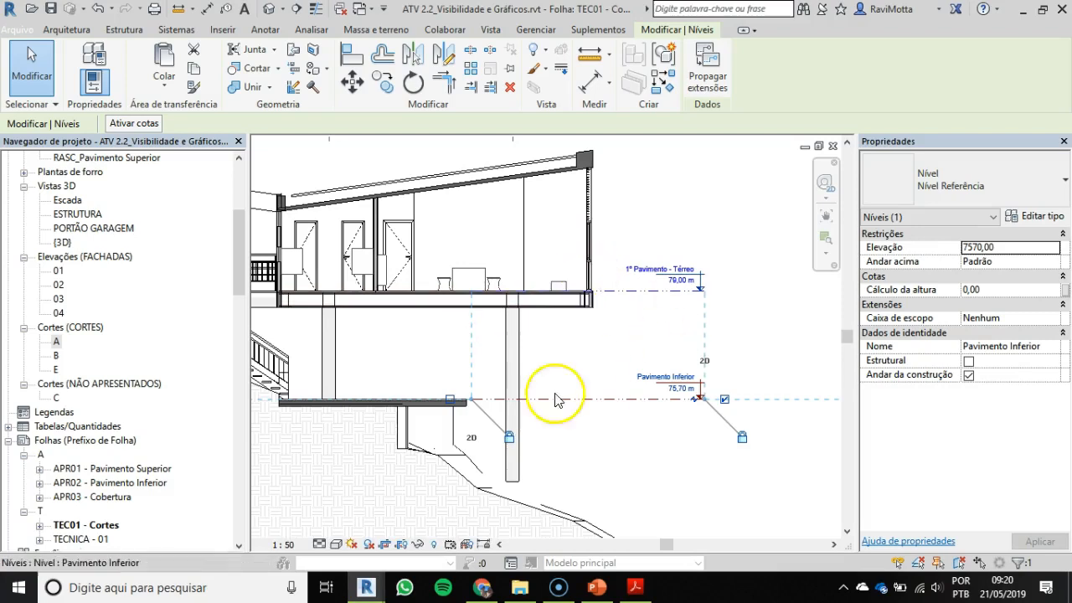
Step: Hide the entire furniture (Mobiliário) category in section A, using the table between grids D and E as the reference element
scroll(536, 377, "down", 2)
middle_click_drag(491, 366, 581, 379)
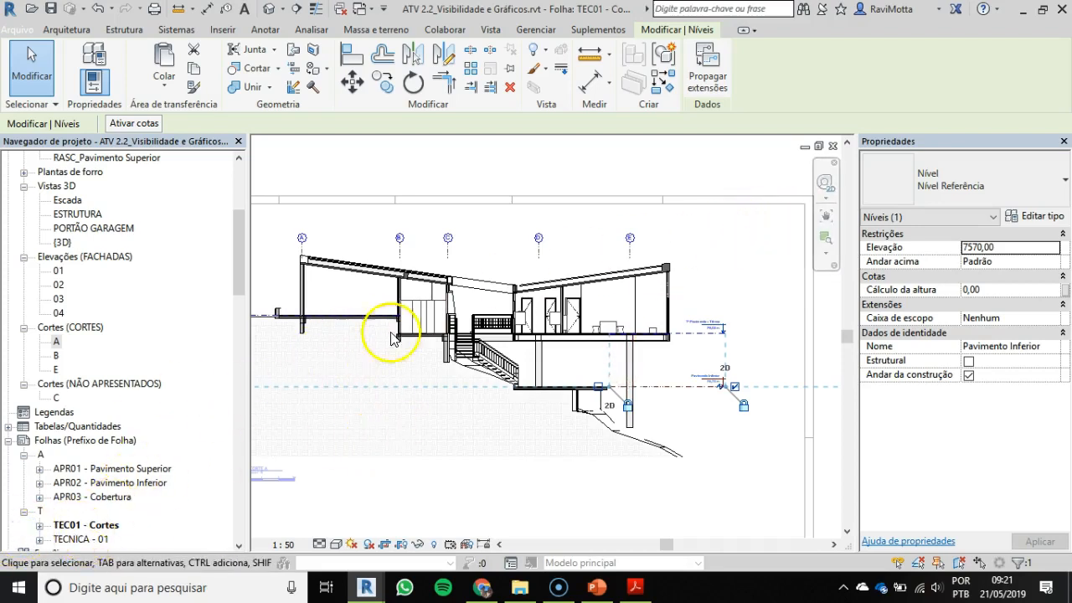
scroll(390, 311, "up", 2)
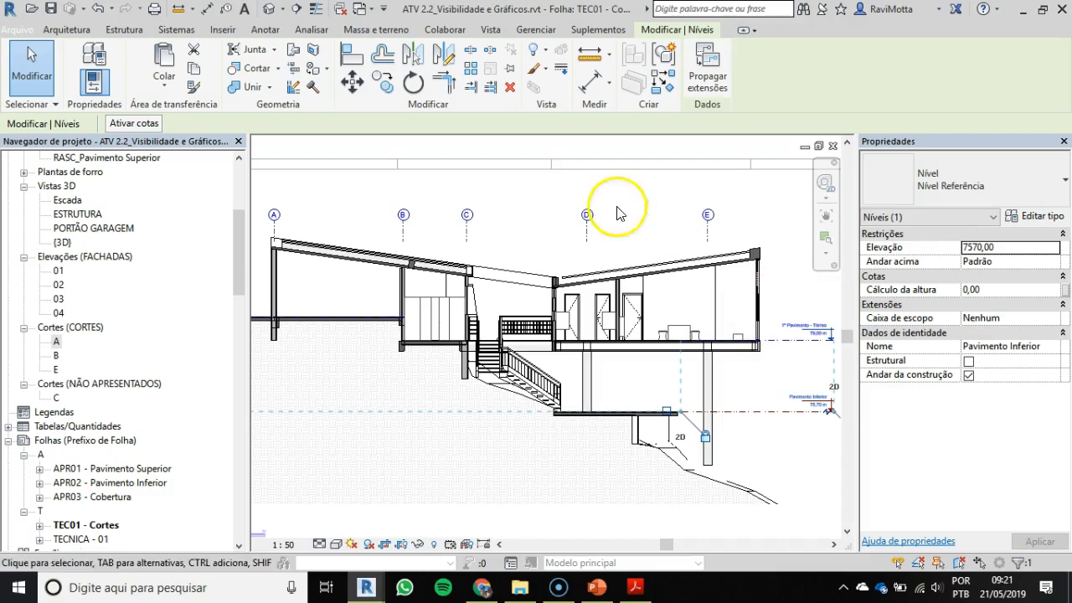
scroll(735, 337, "up", 4)
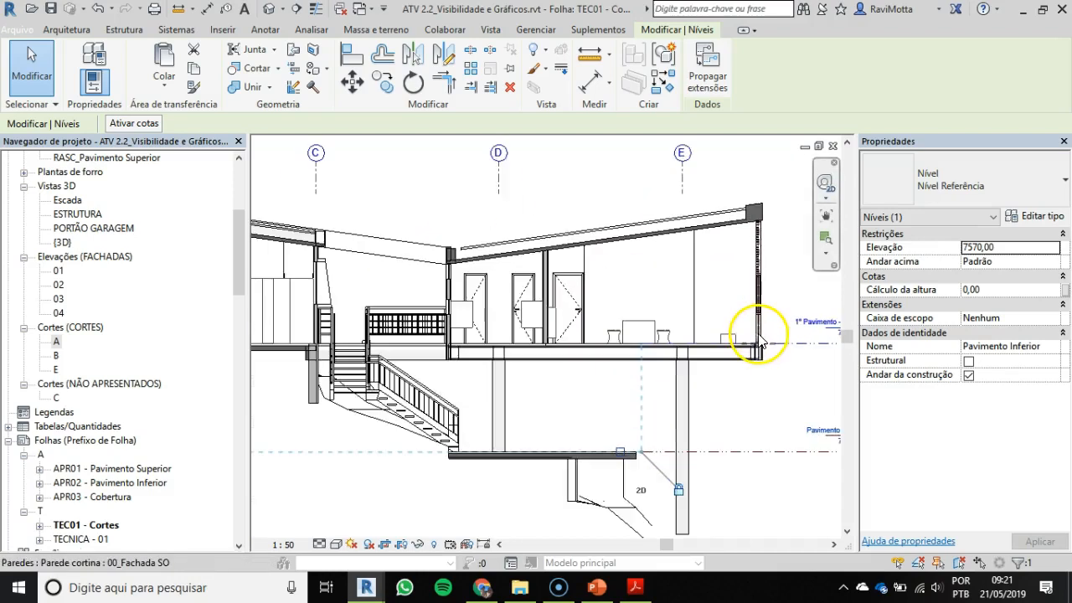
middle_click_drag(581, 271, 558, 316)
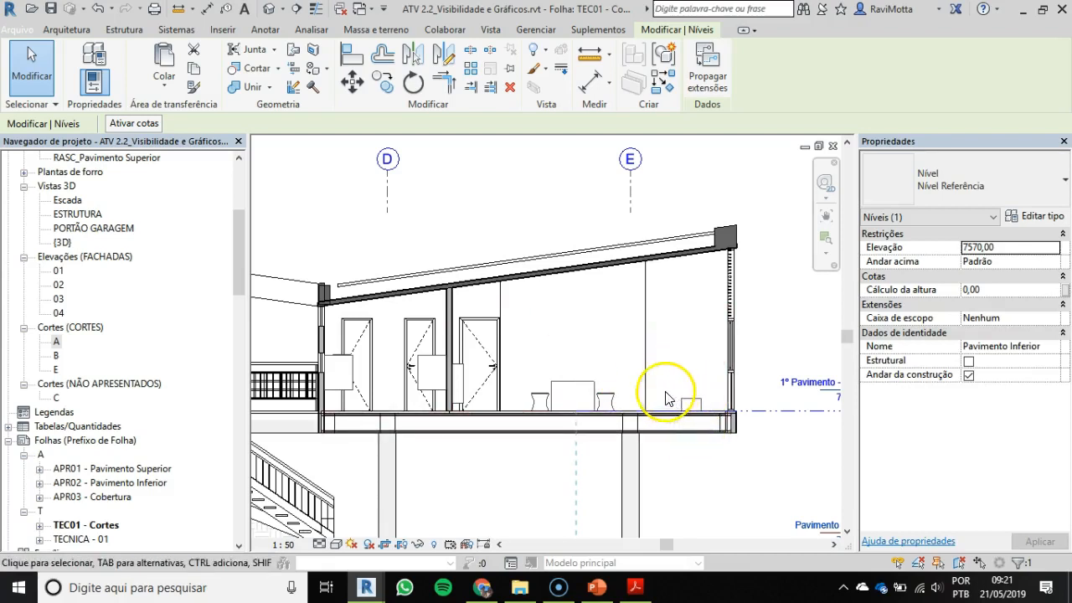
left_click(599, 401)
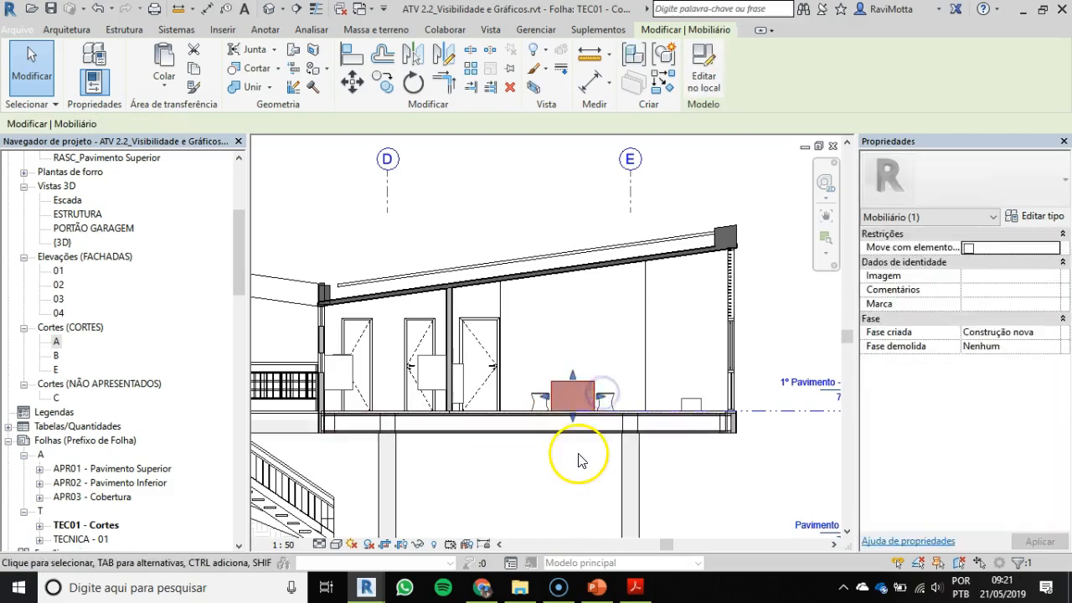
scroll(586, 419, "up", 2)
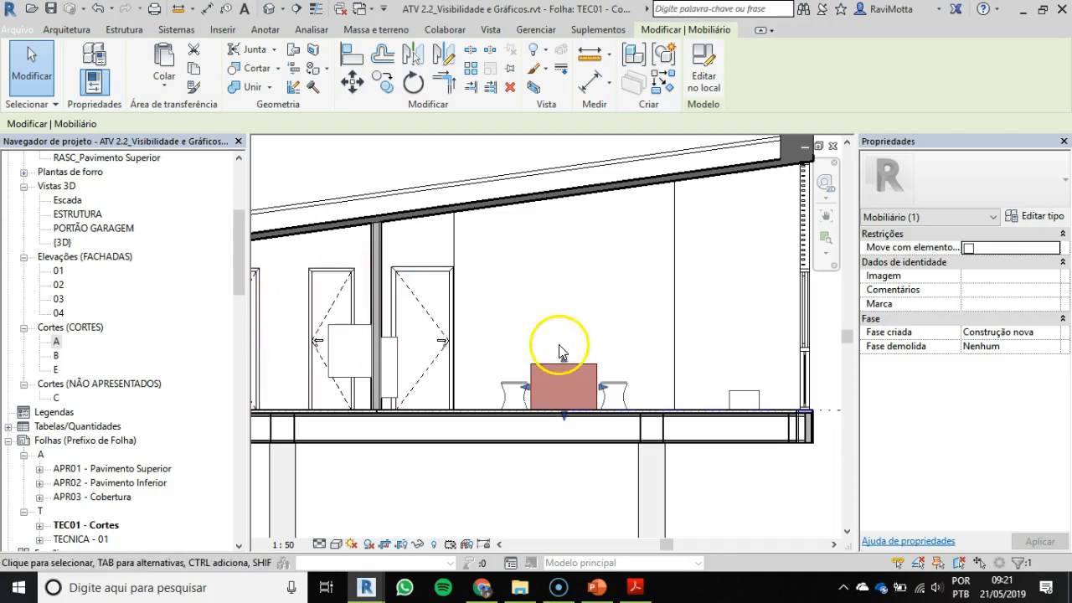
right_click(587, 366)
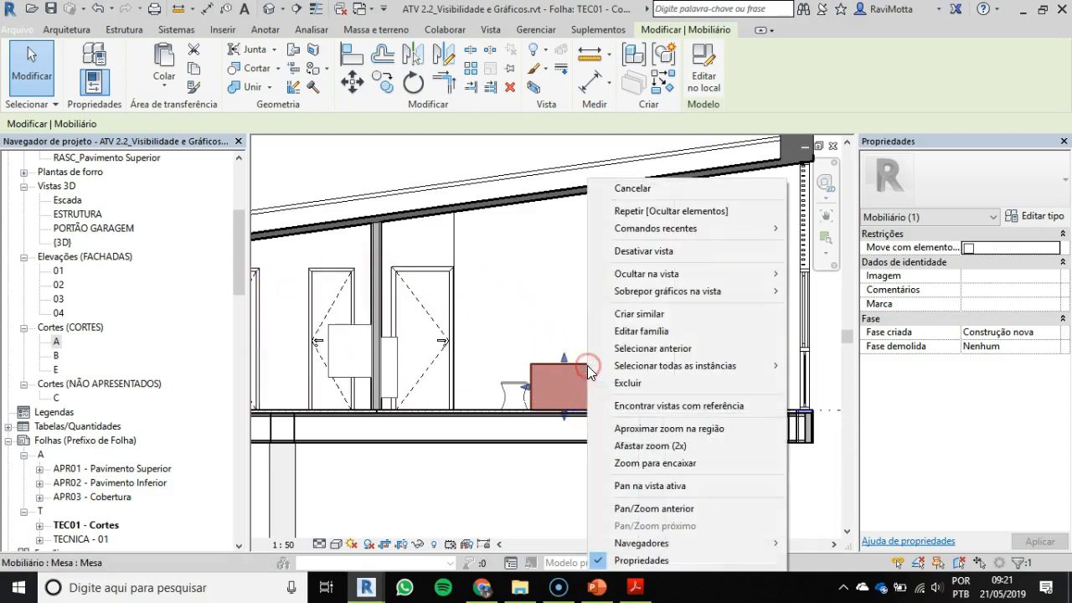
mouse_move(679, 291)
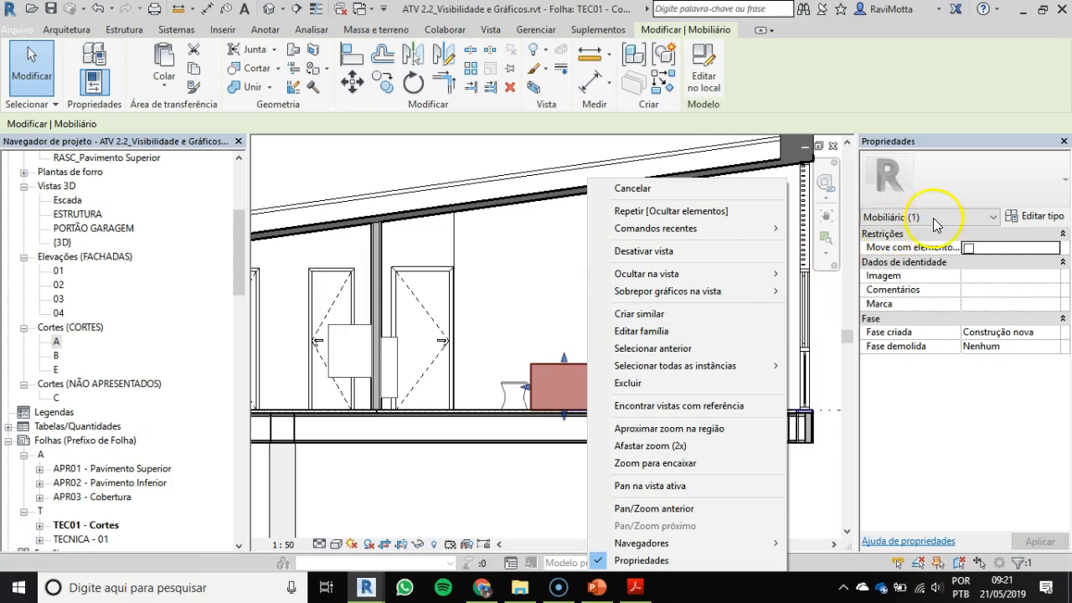
mouse_move(732, 274)
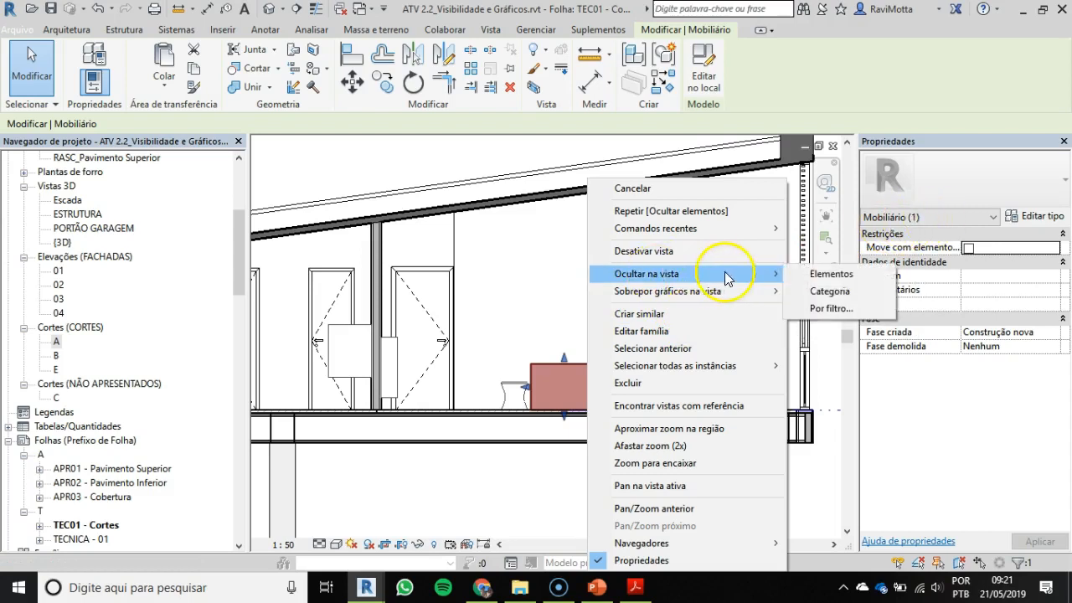
left_click(833, 293)
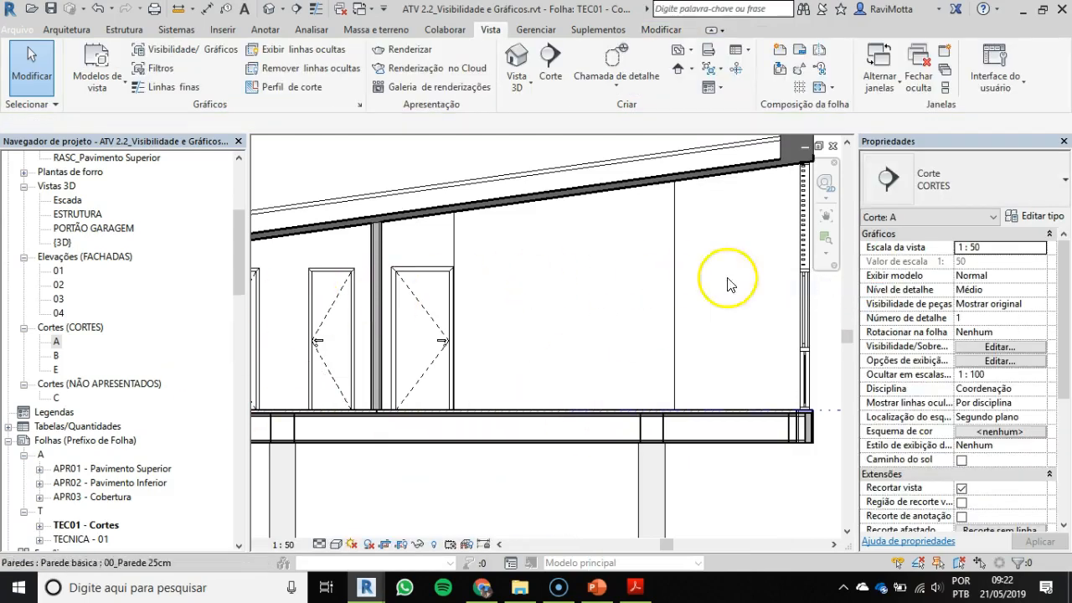
Step: Examine section A's upper slab and the cut wall and sloped roof junction at its outer end near grid A
scroll(569, 300, "down", 3)
middle_click_drag(430, 299, 1035, 302)
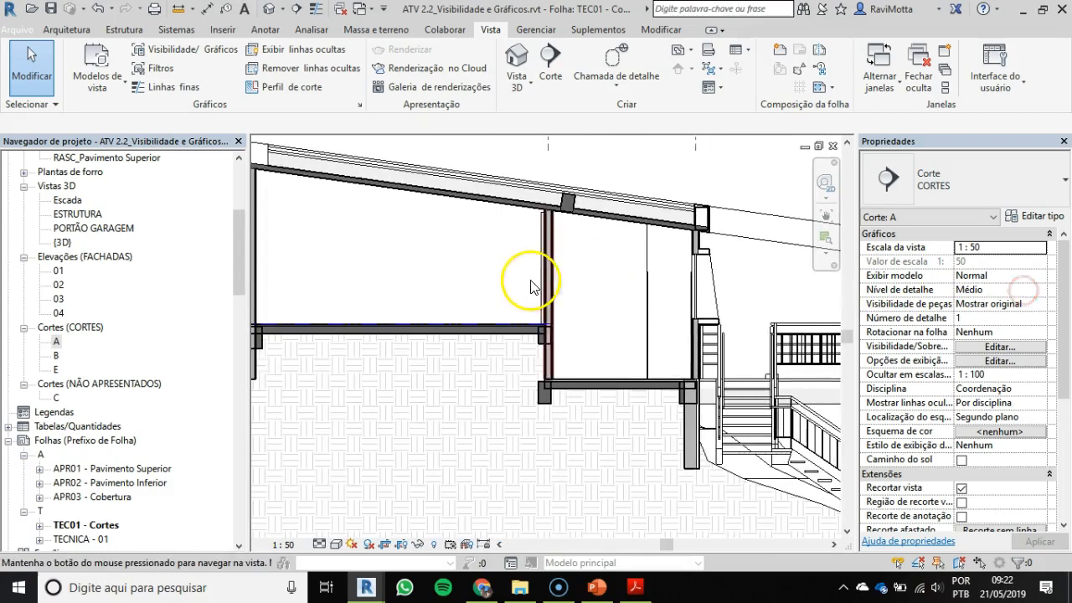
middle_click_drag(546, 293, 698, 315)
left_click(572, 270)
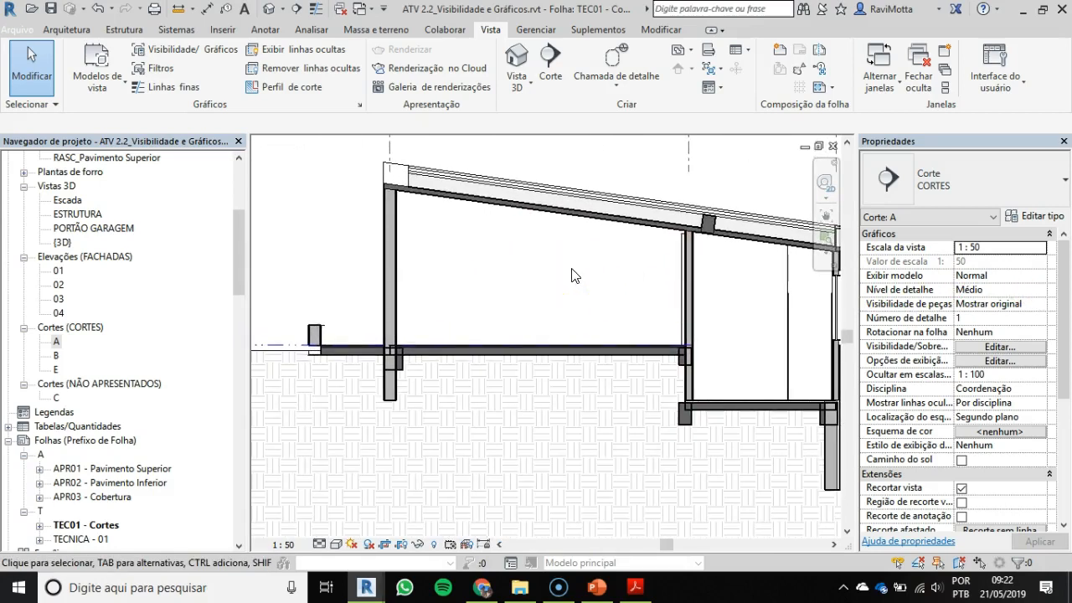
scroll(371, 168, "up", 2)
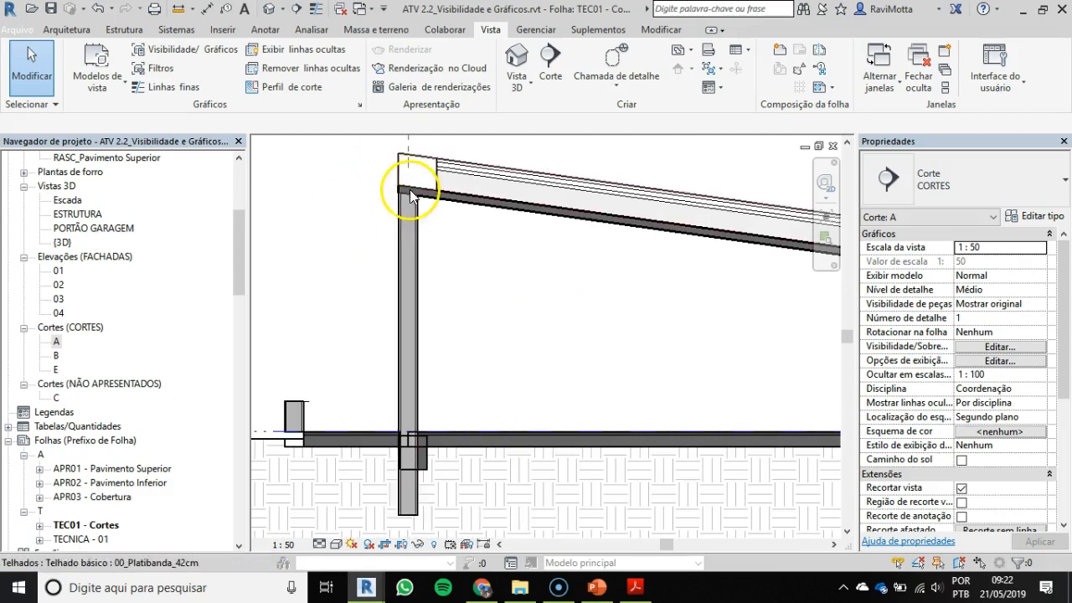
scroll(409, 189, "up", 4)
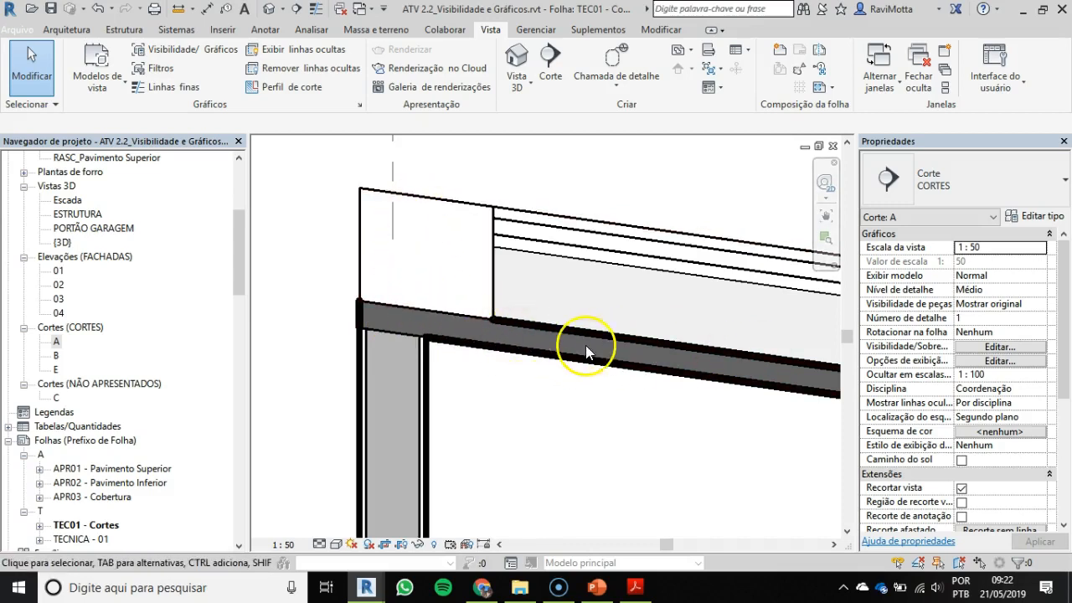
scroll(426, 312, "down", 2)
middle_click_drag(425, 312, 408, 105)
scroll(404, 321, "down", 2)
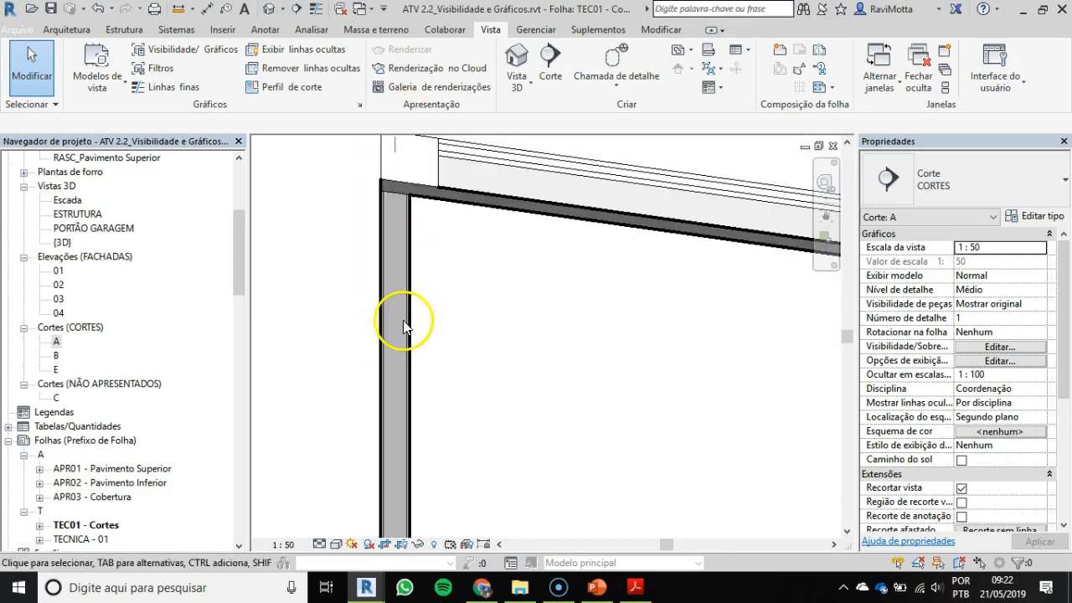
scroll(411, 299, "down", 1)
middle_click_drag(444, 378, 493, 388)
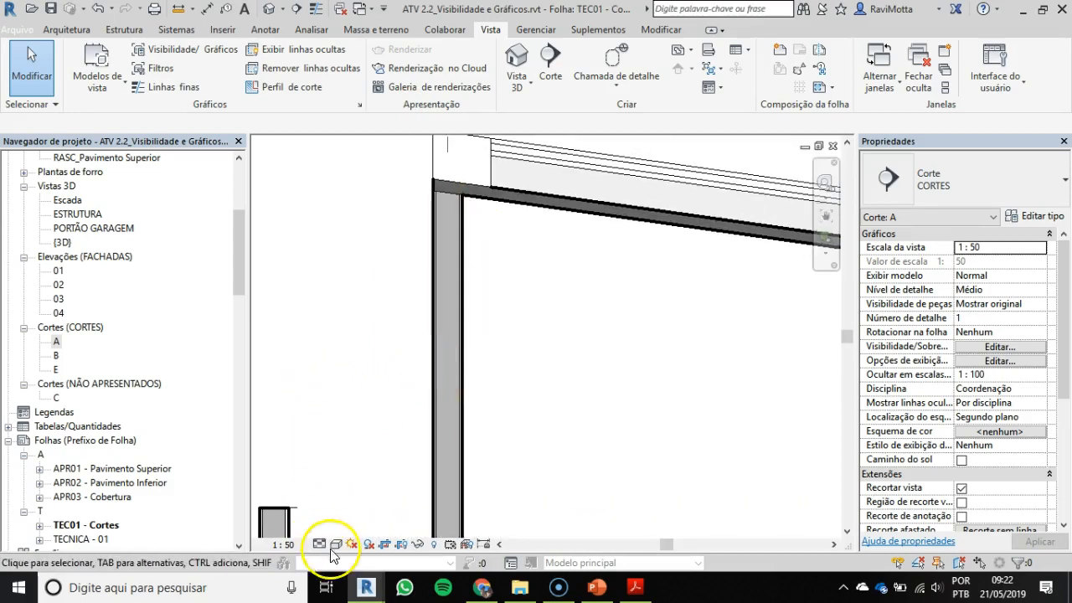
scroll(448, 193, "up", 5)
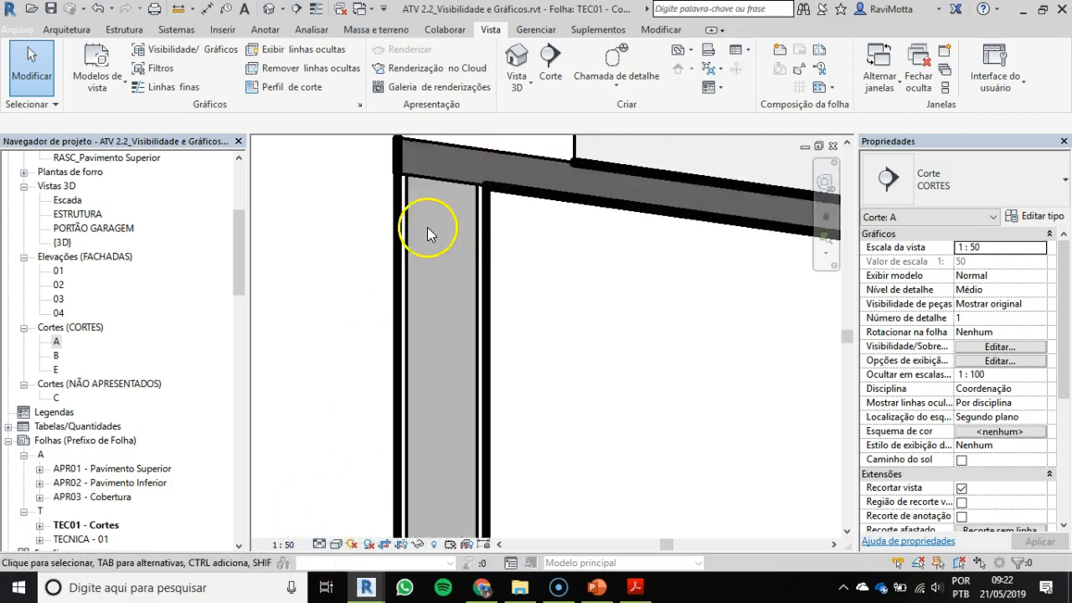
Step: Turn on thin lines (Linhas finas) and set section A's detail level to Baixo
left_click(318, 10)
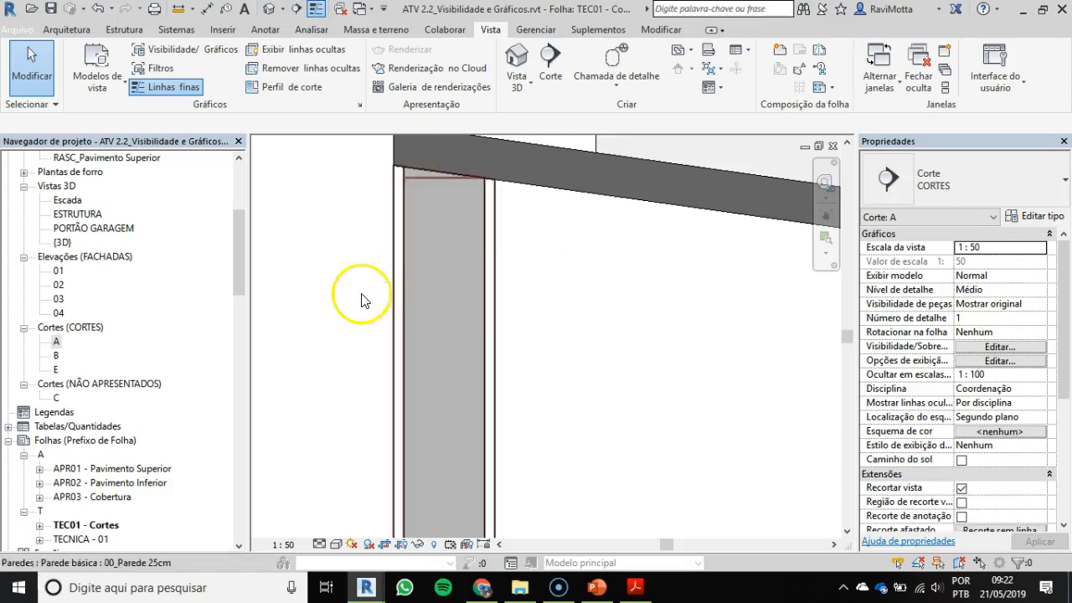
left_click(319, 544)
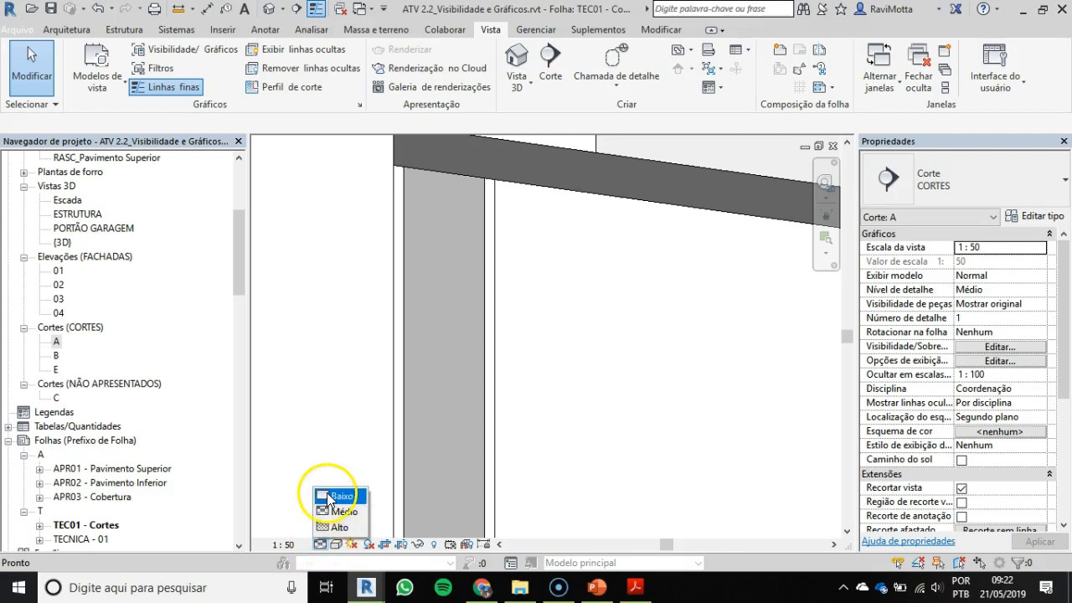
left_click(327, 494)
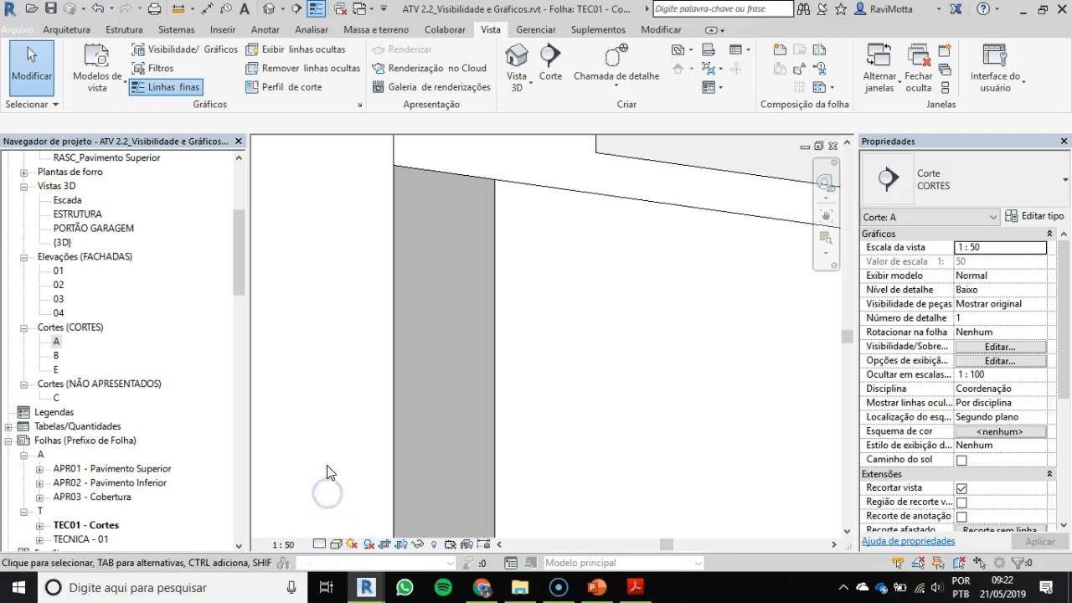
left_click(323, 549)
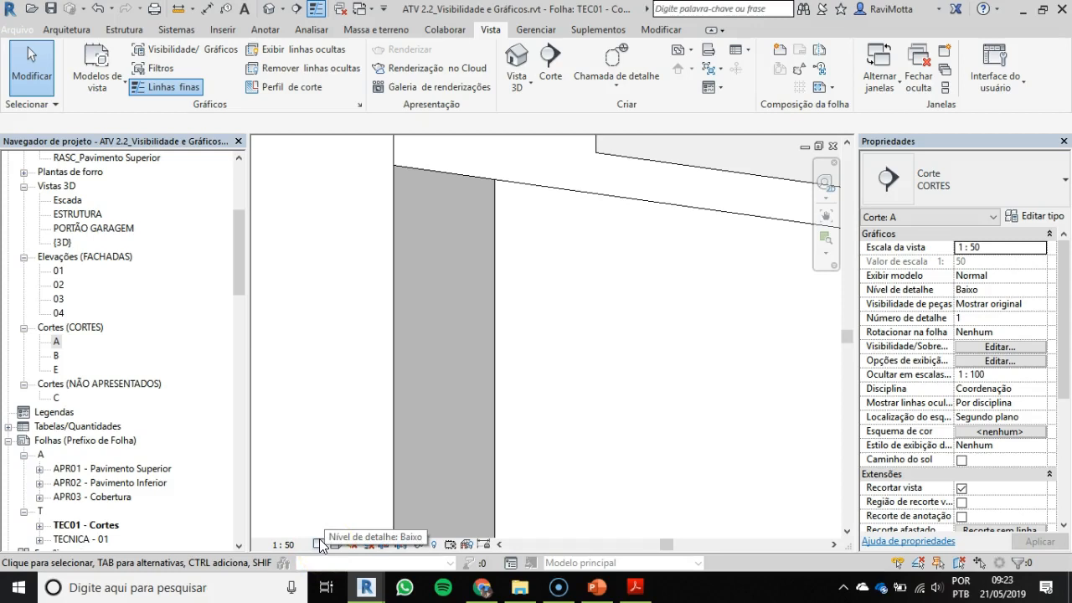
left_click(320, 544)
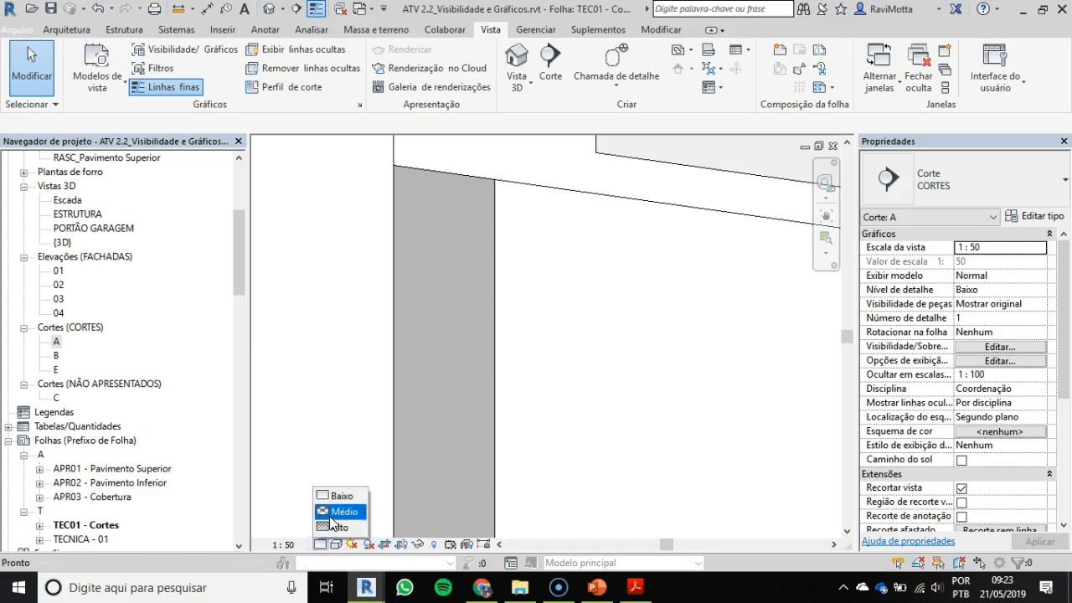
left_click(334, 520)
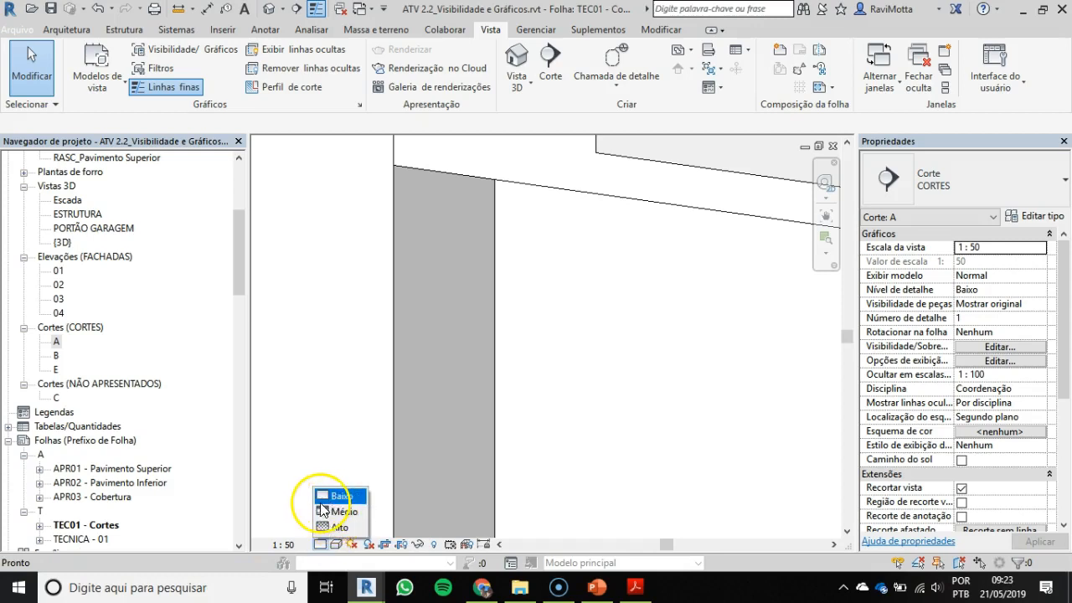
left_click(323, 494)
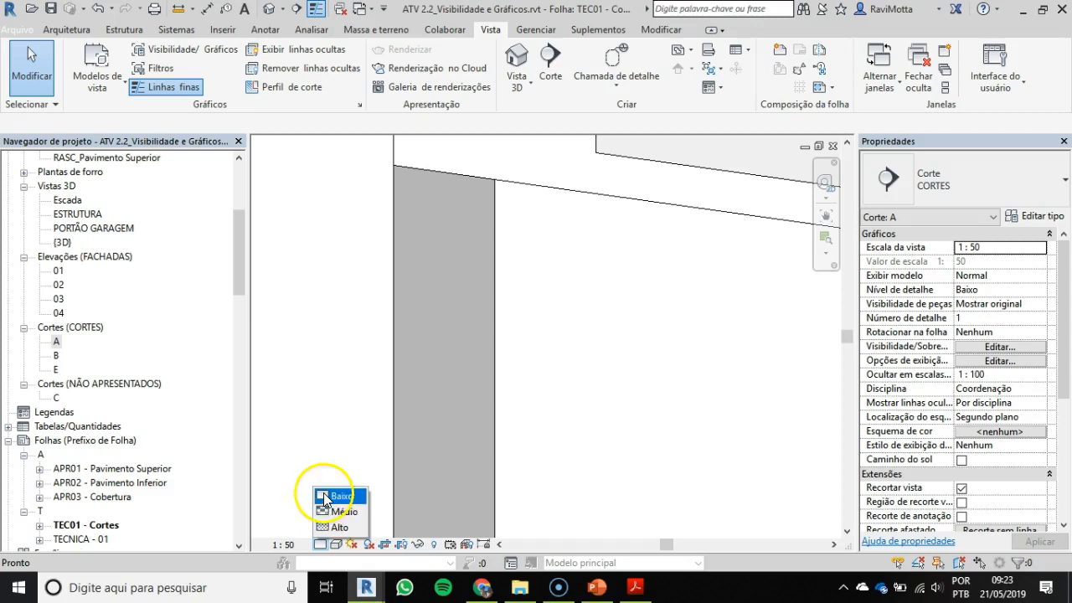
Step: Turn thin lines off again to compare real line weights at the parapet and roof edge above the outer wall
scroll(478, 311, "down", 2)
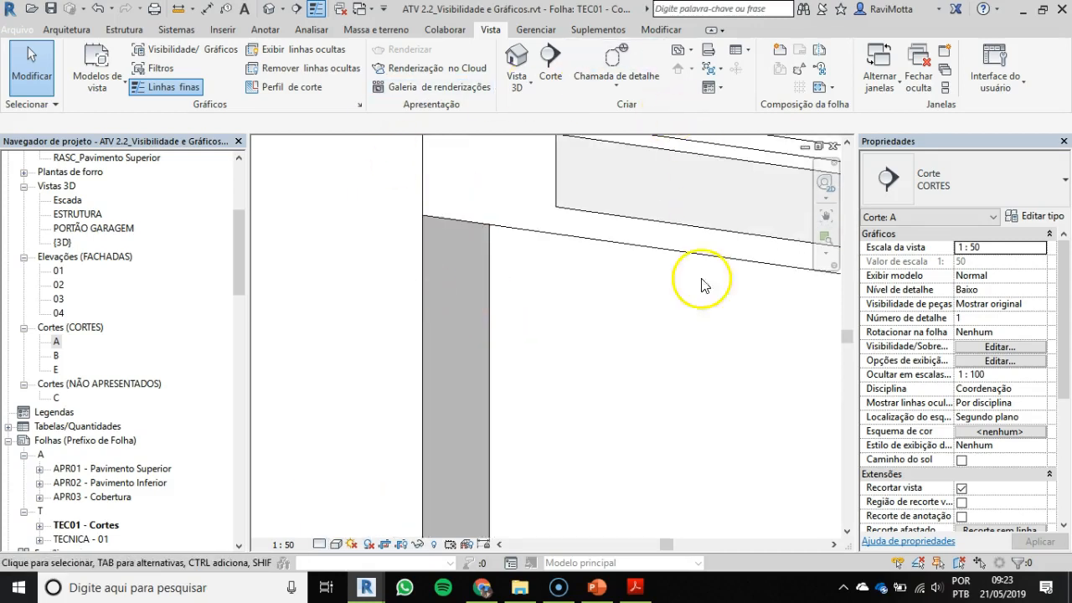
scroll(575, 359, "down", 2)
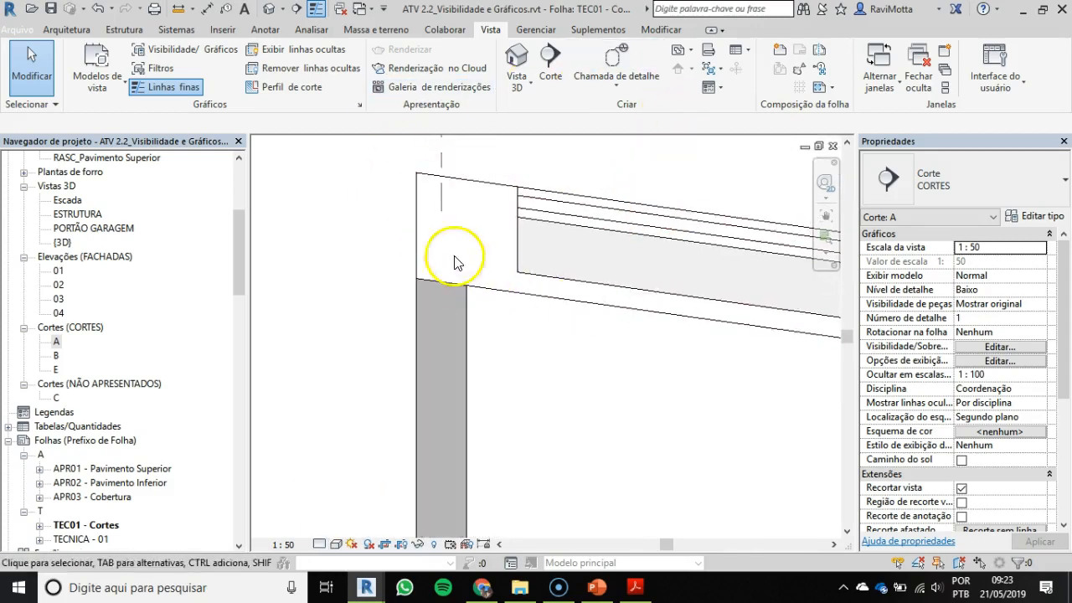
scroll(490, 260, "up", 3)
scroll(497, 307, "up", 2)
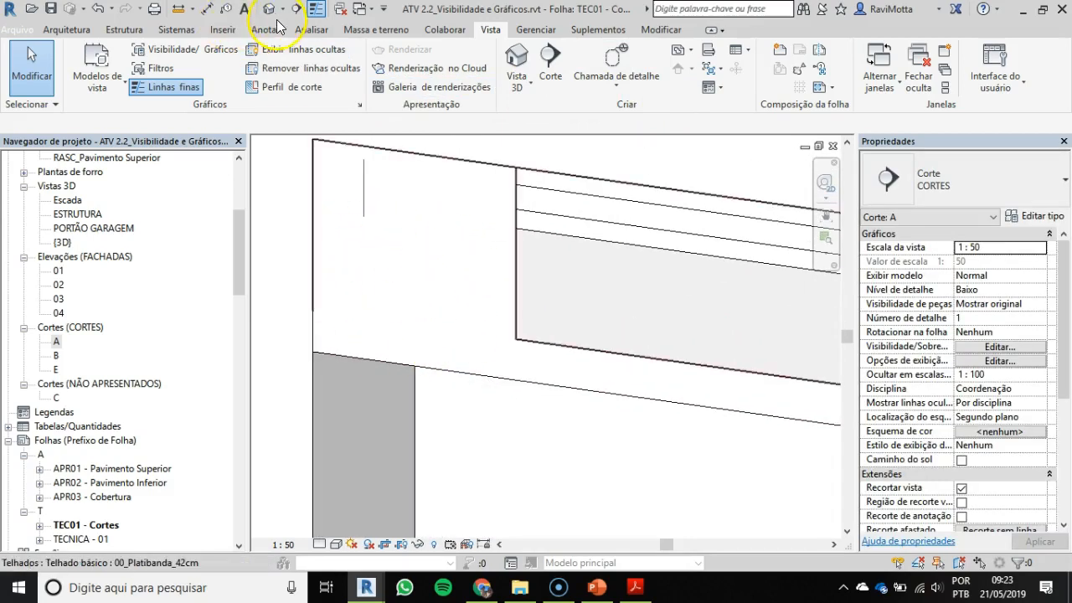
left_click(306, 10)
scroll(494, 418, "down", 1)
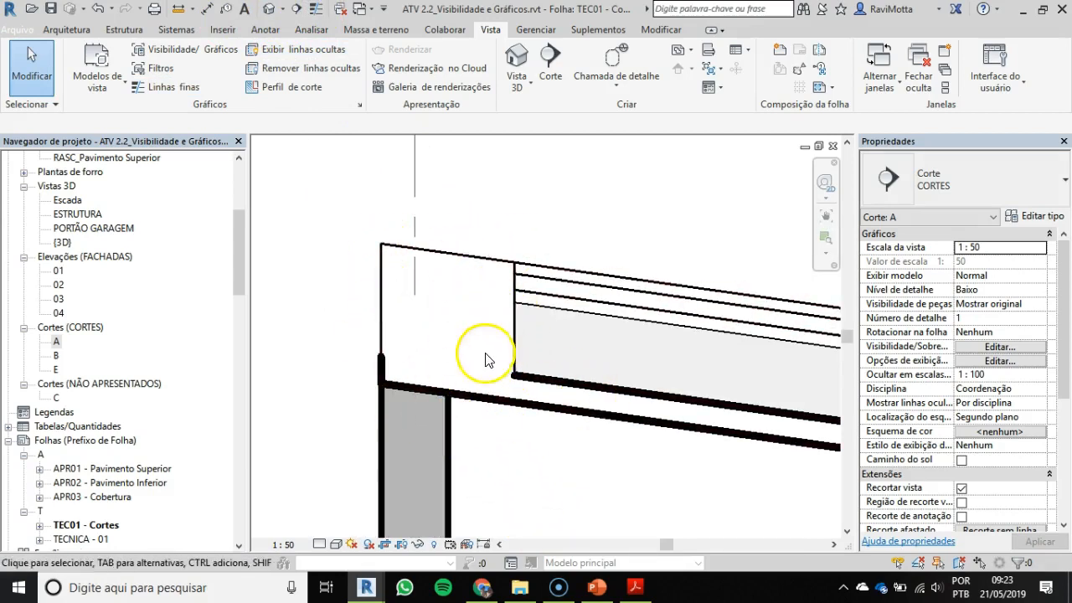
Step: Examine how the foundation beam, floor slab and 25 cm wall overlap at the base of the outer wall in section A
scroll(502, 389, "down", 1)
middle_click_drag(504, 394, 445, 98)
scroll(400, 440, "up", 4)
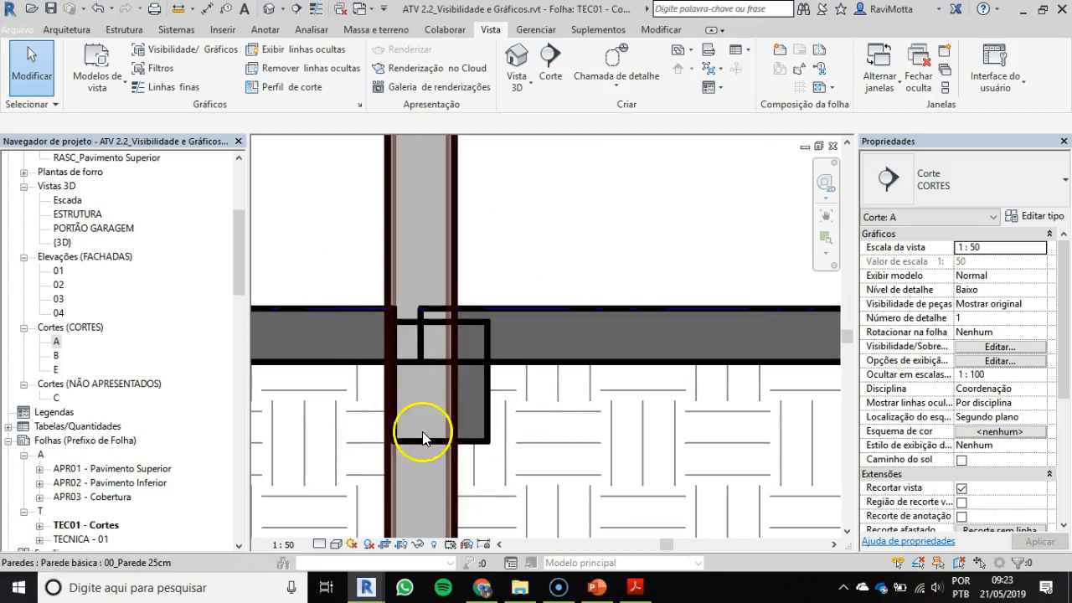
middle_click_drag(422, 431, 432, 290)
scroll(434, 345, "down", 5)
middle_click_drag(432, 347, 532, 360)
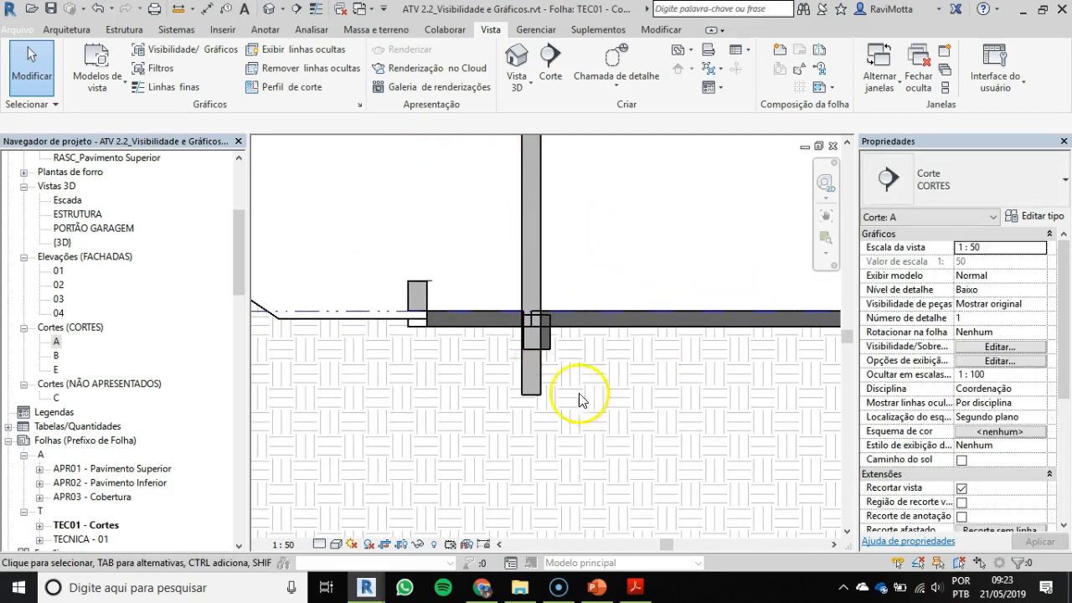
scroll(463, 350, "up", 5)
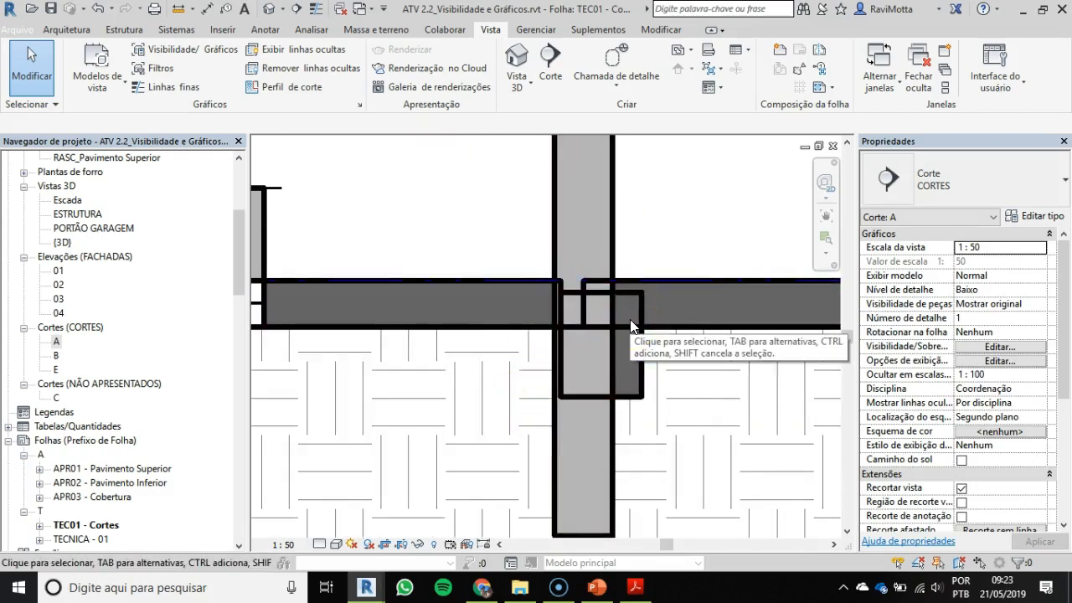
scroll(621, 327, "down", 3)
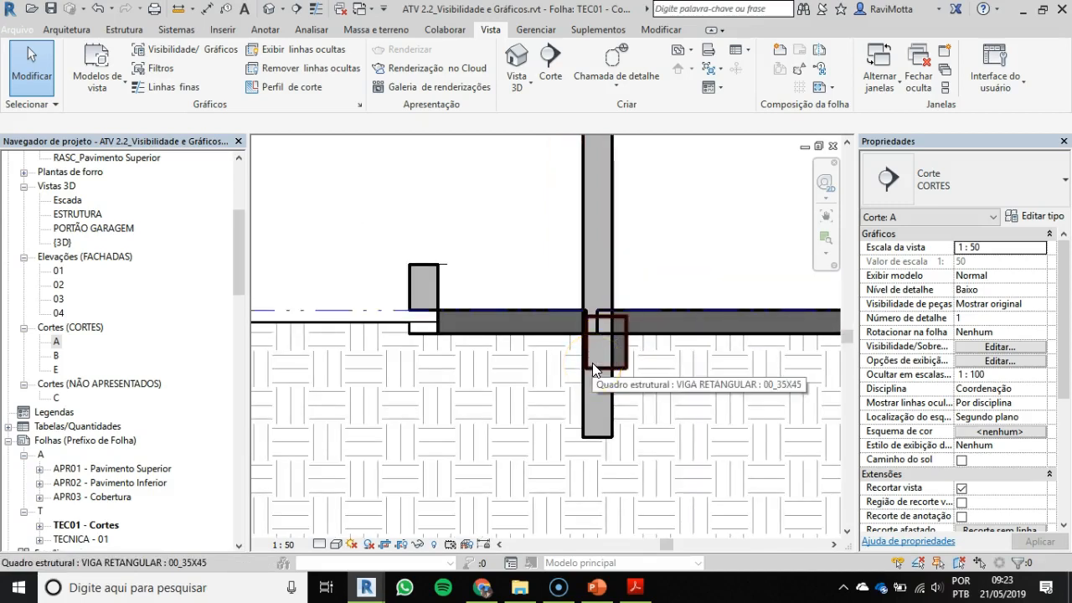
Step: Examine the beam, slab and wall junctions at the floor level change and along the window wall beside the stairs
scroll(590, 347, "down", 4)
middle_click_drag(687, 343, 444, 328)
scroll(753, 335, "up", 6)
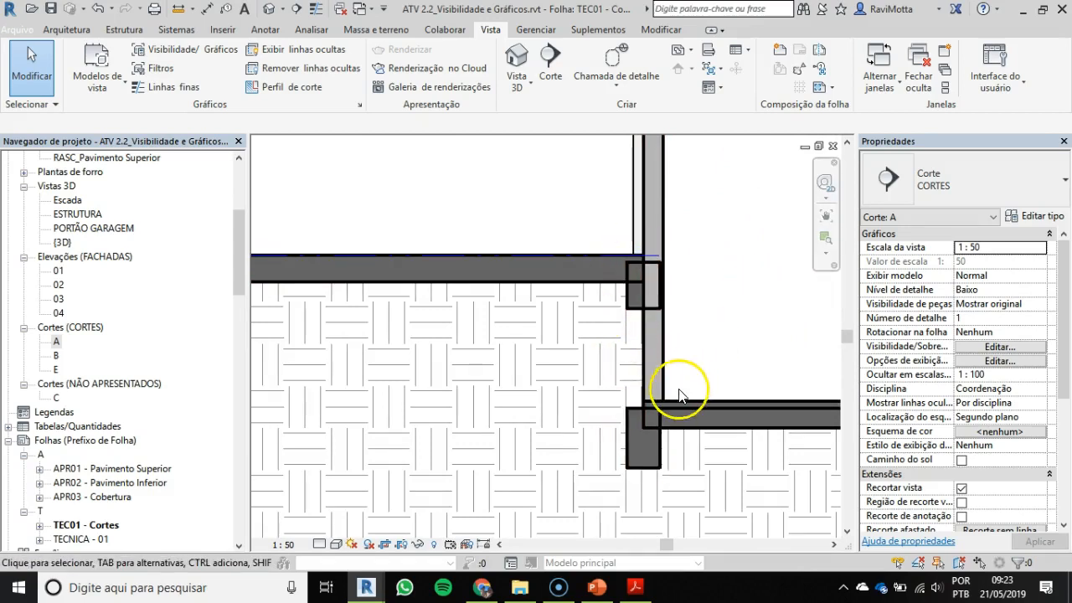
middle_click_drag(650, 304, 421, 366)
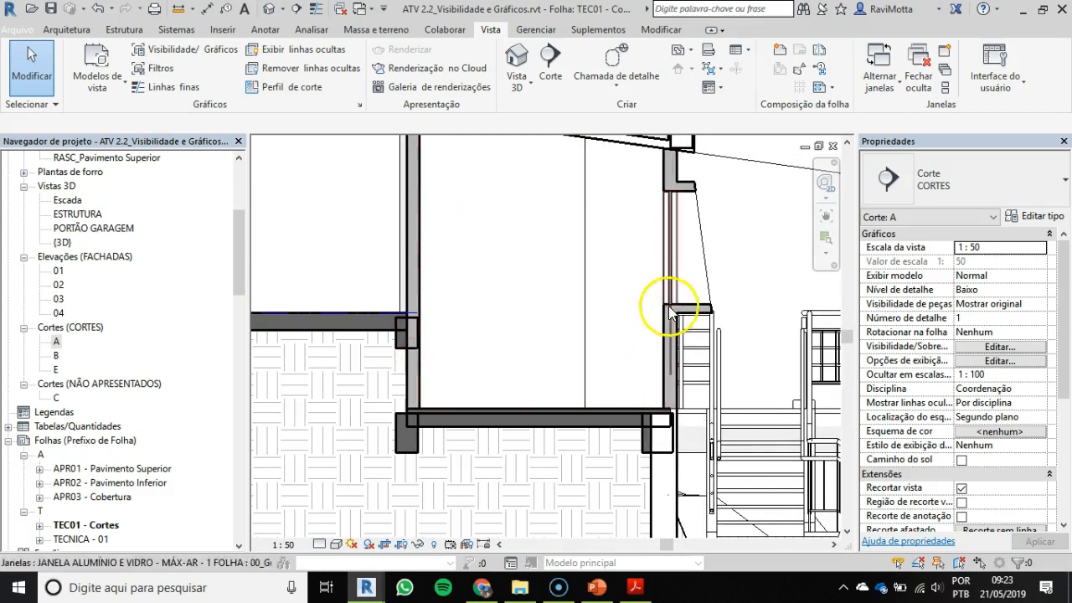
scroll(670, 307, "down", 1)
middle_click_drag(726, 434, 576, 419)
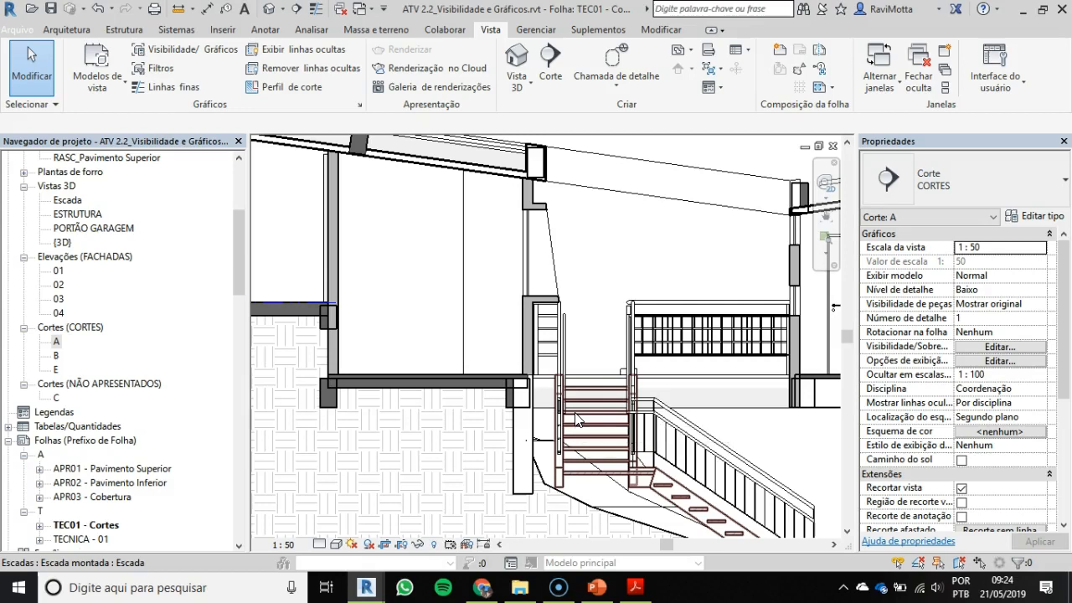
Step: Examine the roof beam and slab junctions above the window wall and at the far roof edge of section A
middle_click_drag(625, 378, 526, 387)
scroll(695, 201, "up", 5)
middle_click_drag(680, 213, 627, 232)
scroll(651, 240, "up", 4)
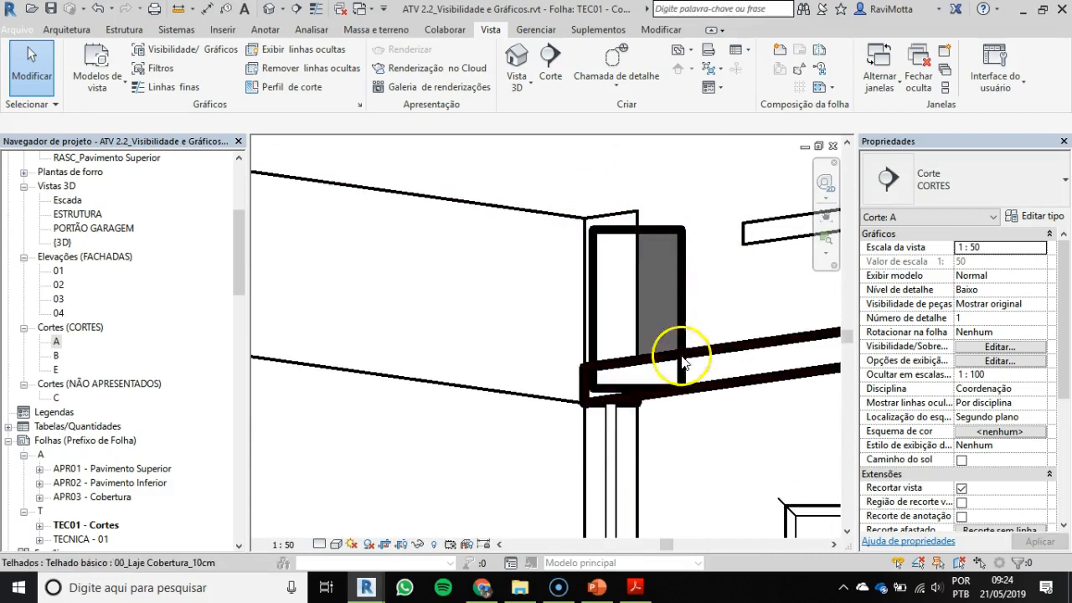
scroll(683, 362, "down", 6)
middle_click_drag(622, 335, 163, 382)
scroll(741, 309, "up", 3)
scroll(623, 244, "up", 2)
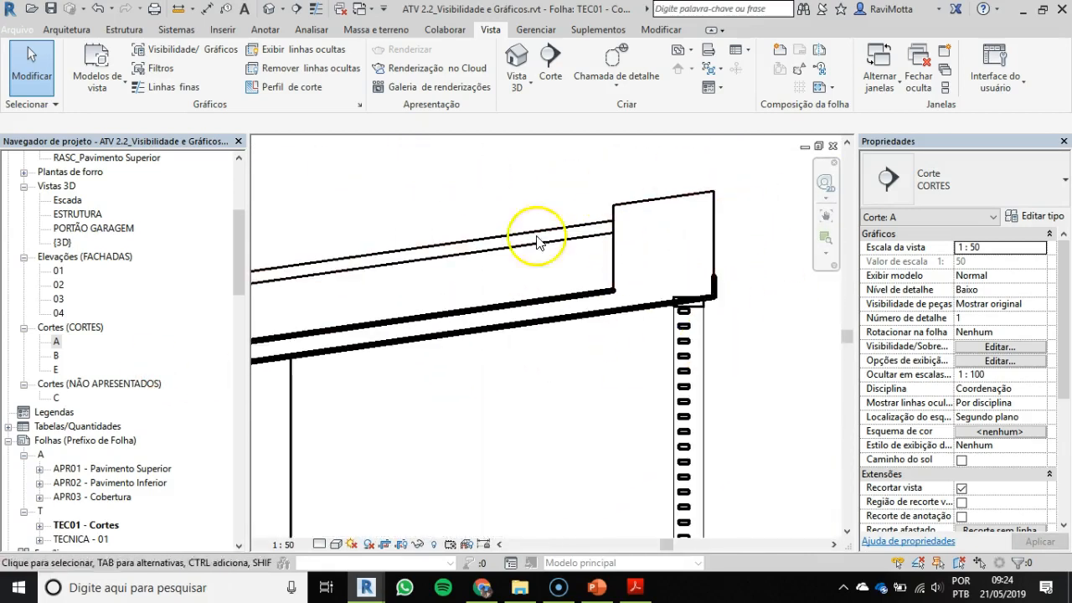
Step: Examine how the wall, 35x45 beam and ribbed floor slab overlap beside the stair railing in section A
scroll(391, 318, "down", 1)
mouse_move(390, 319)
middle_mouse_down()
mouse_move(545, 323)
mouse_move(821, 298)
mouse_move(701, 311)
middle_mouse_up()
scroll(680, 305, "down", 5)
middle_click_drag(611, 337, 717, 288)
scroll(425, 461, "up", 3)
scroll(383, 490, "up", 3)
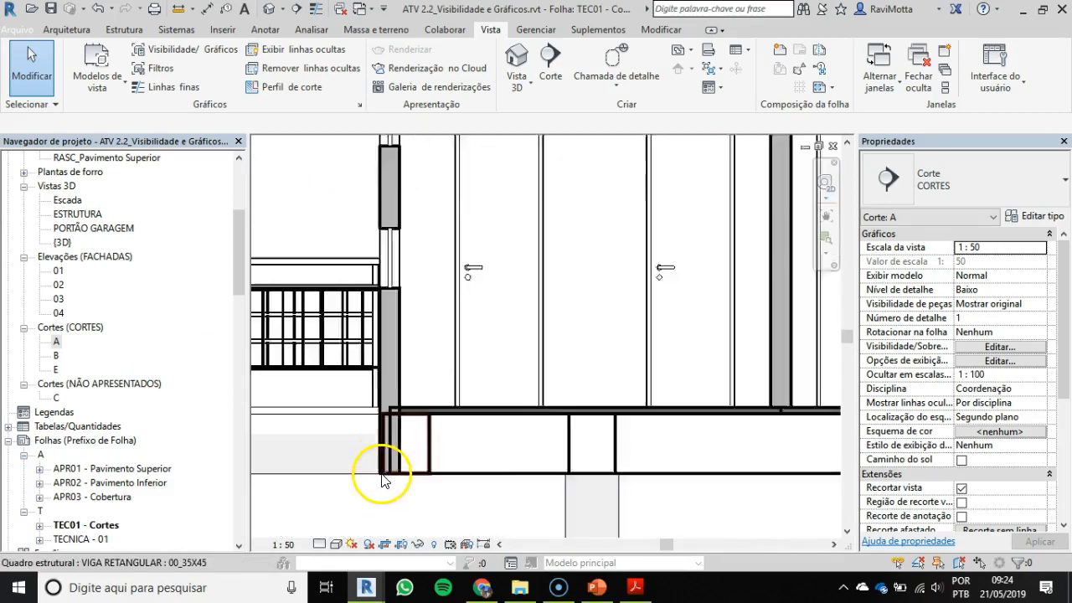
scroll(381, 479, "up", 2)
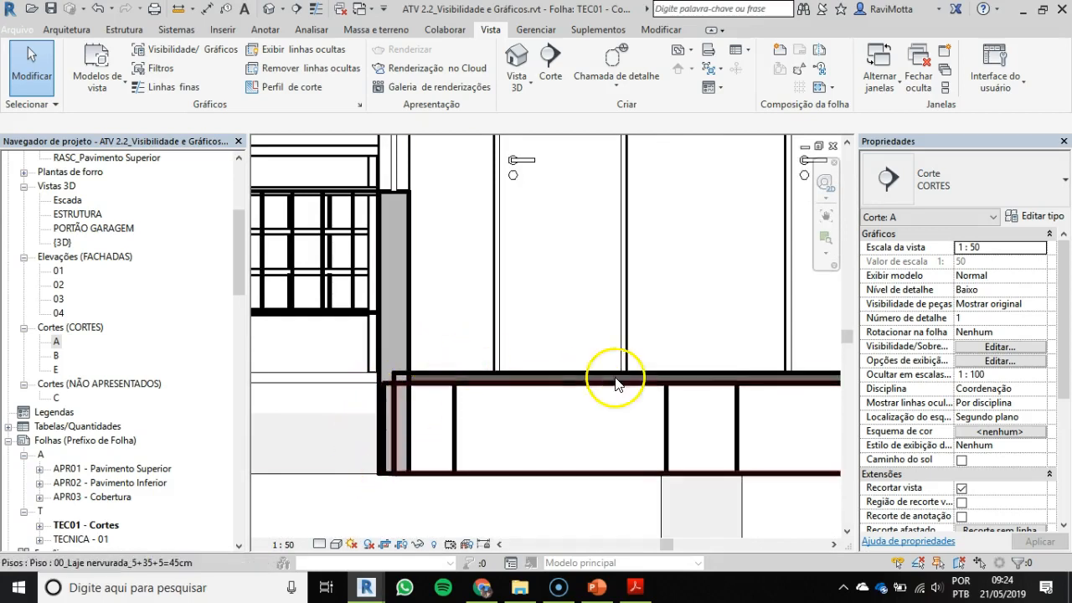
scroll(478, 376, "down", 2)
scroll(419, 306, "down", 5)
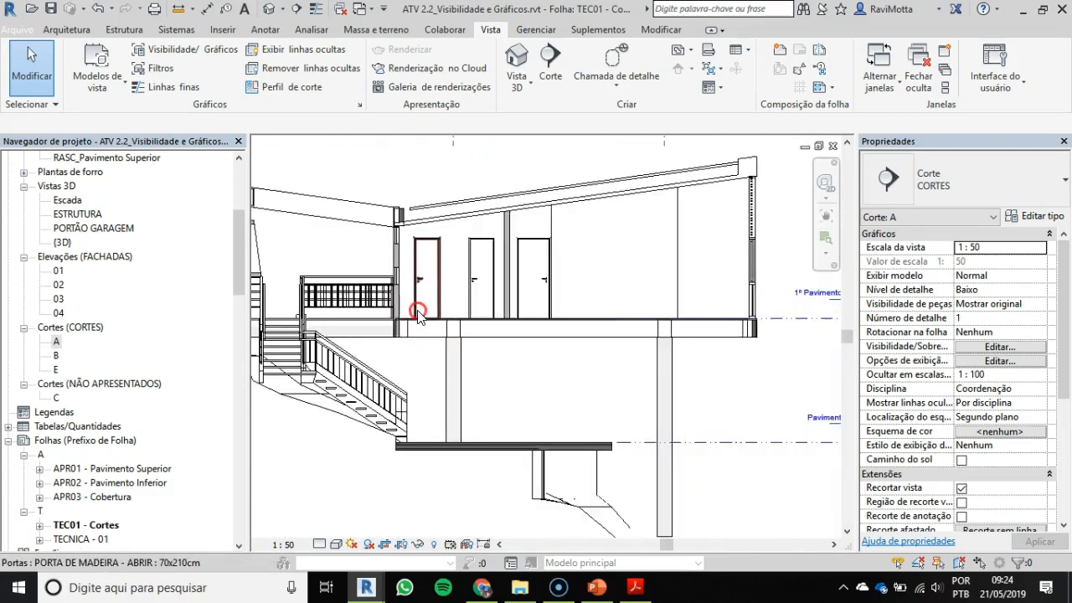
Step: Switch to the ATV 2.3_Cortes e Fachadas project and examine section A's garage floor beam and roof edge on sheet TEC04 - Cortes 1
key("alt+Tab")
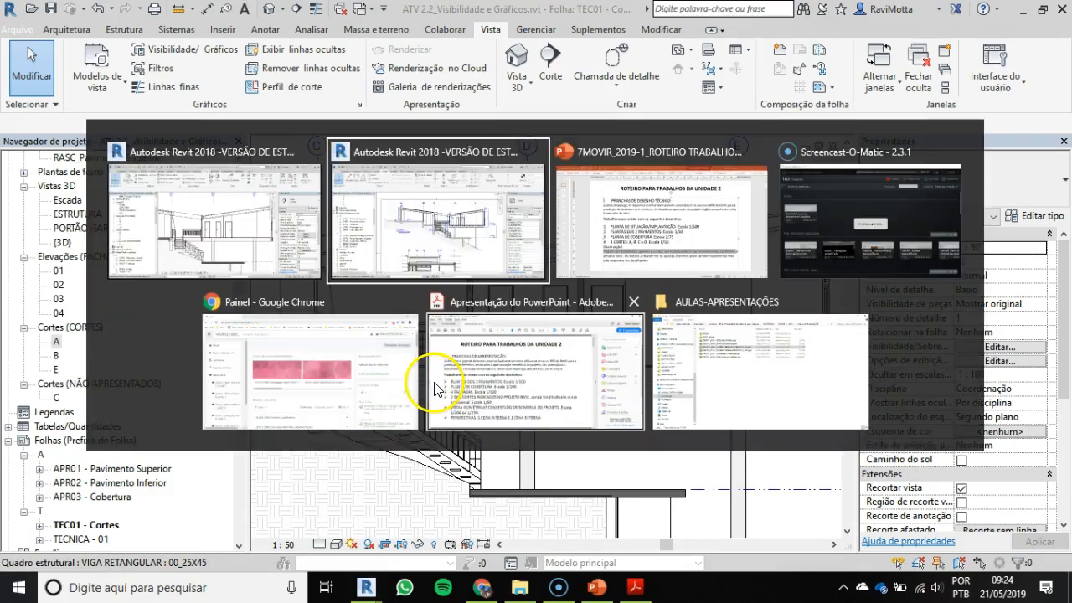
scroll(365, 282, "up", 8)
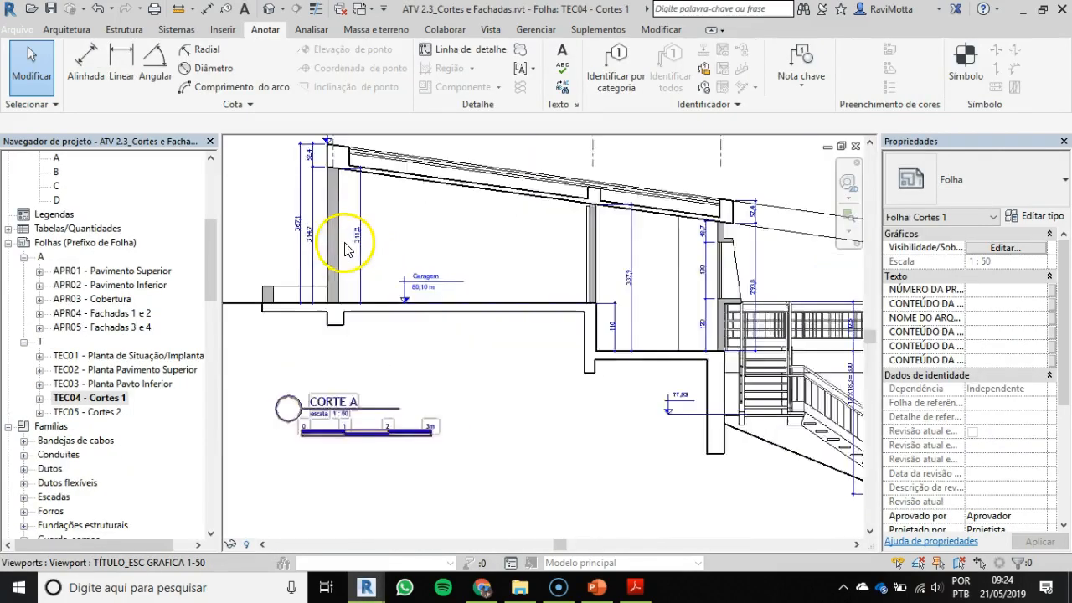
scroll(416, 469, "up", 2)
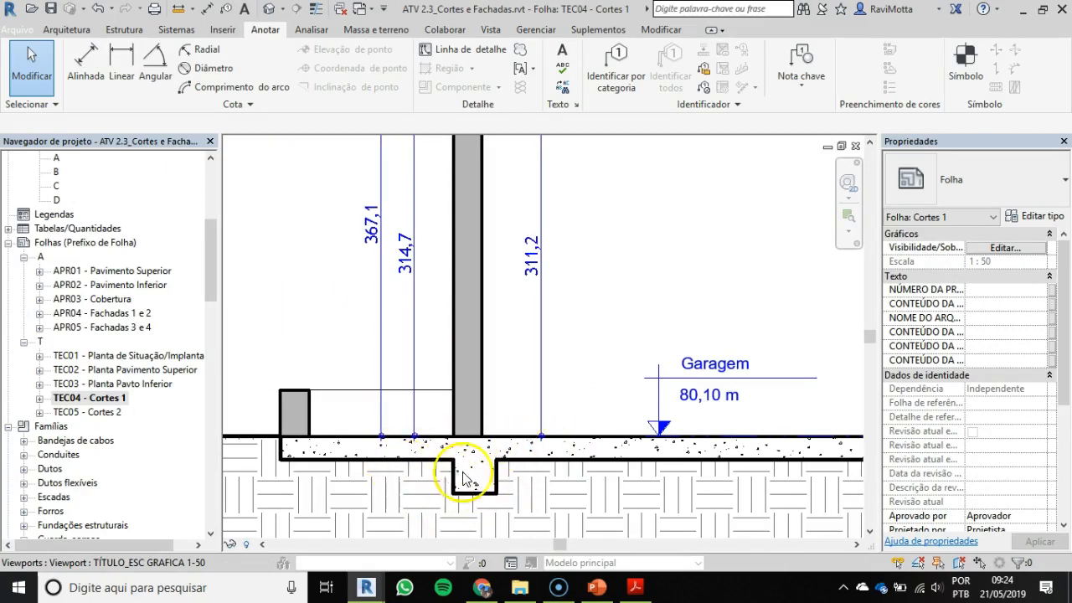
middle_click_drag(483, 367, 490, 591)
scroll(512, 368, "up", 3)
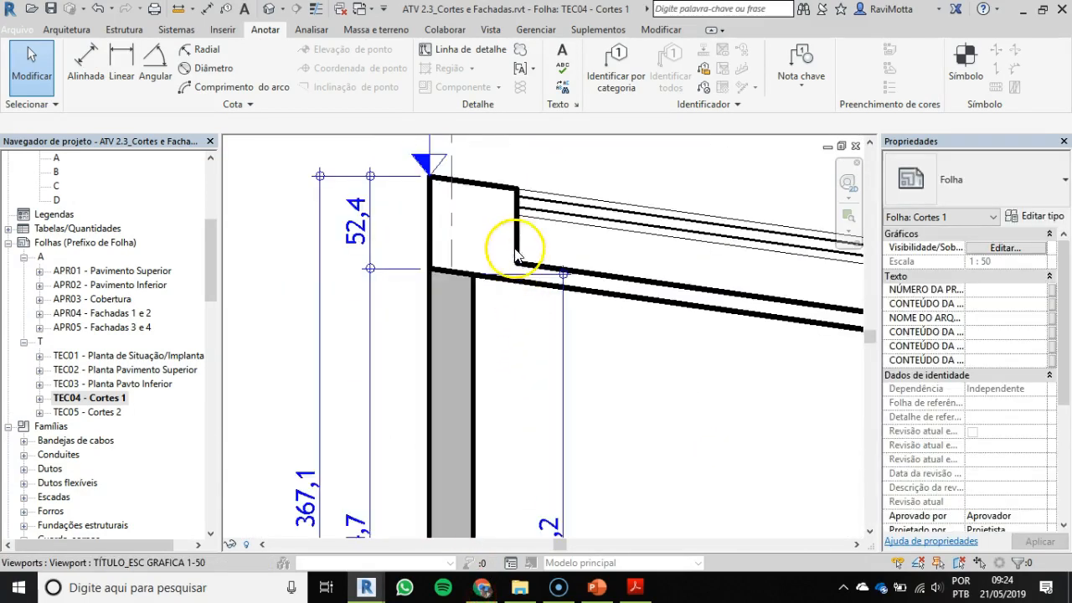
scroll(520, 254, "up", 1)
middle_click_drag(520, 255, 492, 339)
scroll(491, 337, "up", 1)
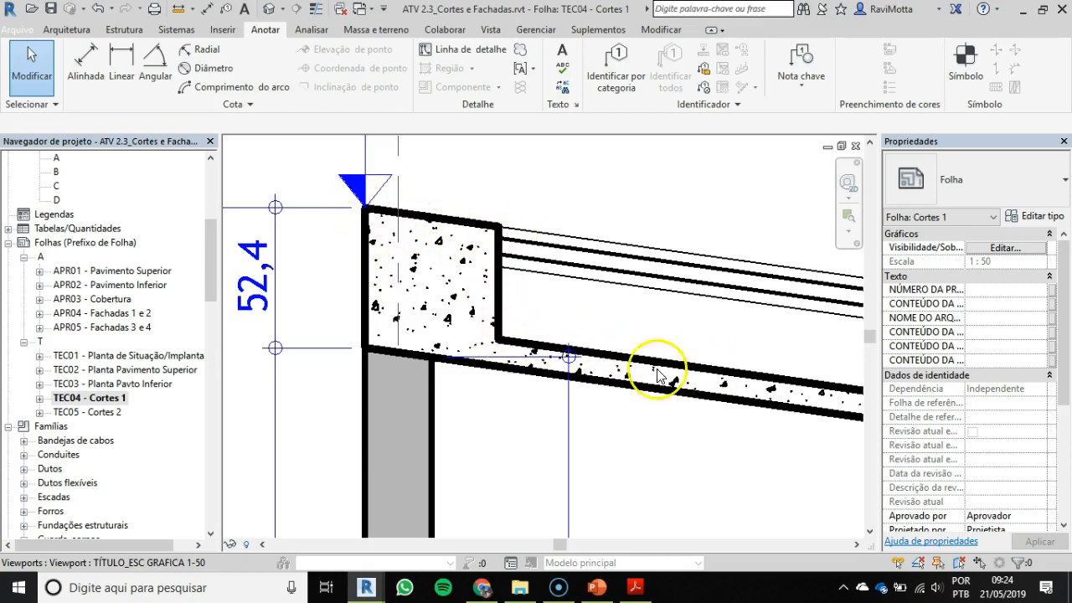
Step: Examine the roof slab and floor level change in the ATV 2.3 section A, and compare them with section A in ATV 2.2
scroll(521, 353, "down", 3)
middle_click_drag(511, 355, 122, 239)
scroll(646, 316, "up", 2)
middle_click_drag(656, 355, 609, 157)
scroll(578, 368, "down", 2)
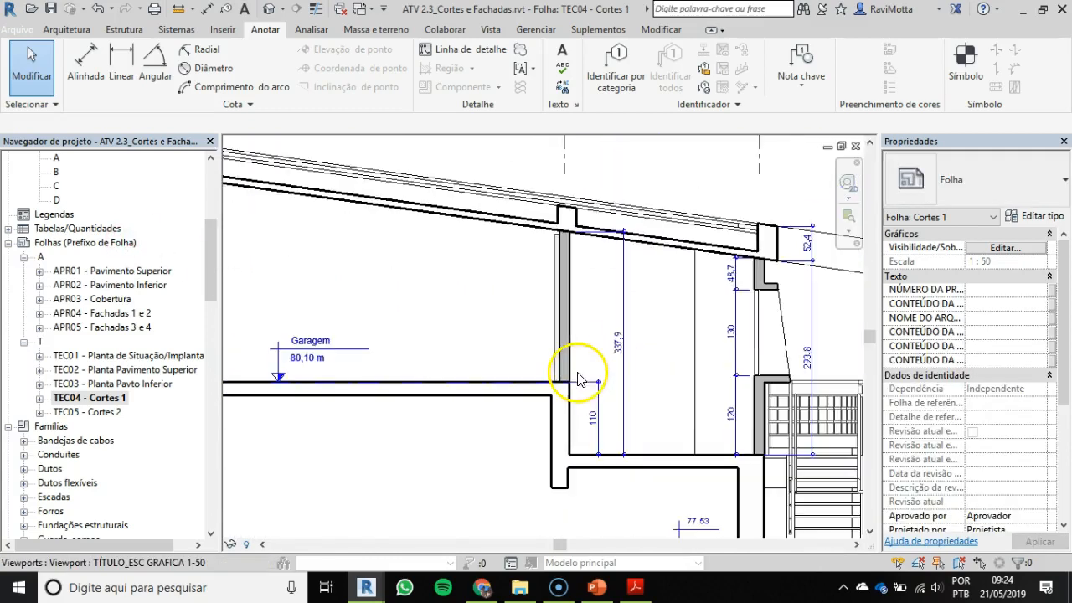
left_click(449, 215)
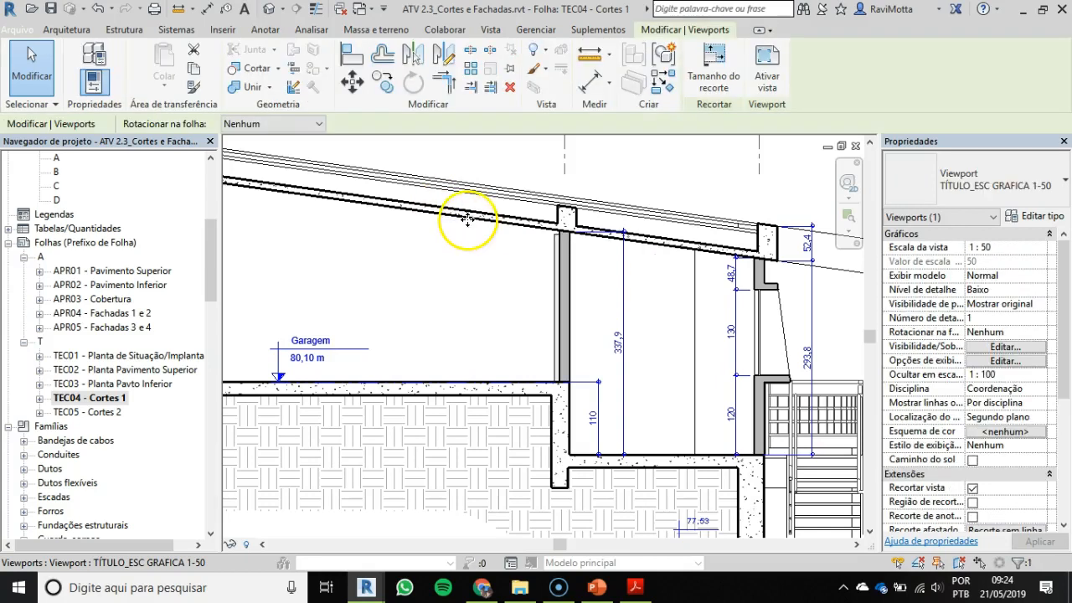
scroll(458, 286, "down", 2)
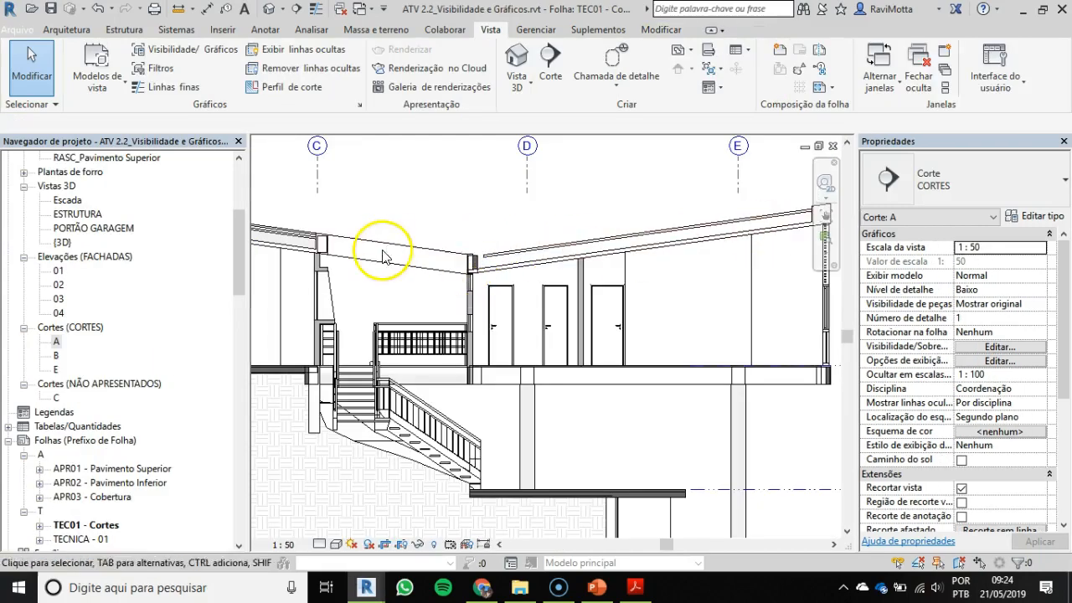
middle_click_drag(382, 255, 686, 310)
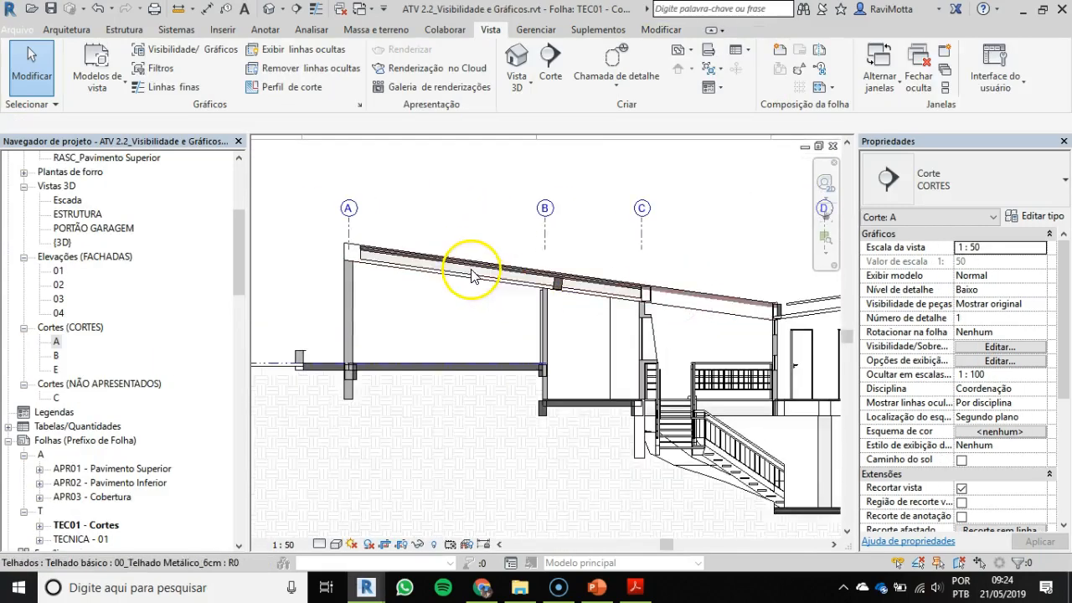
Step: Start a filled region in section A of ATV 2.2 with the HATCH_CONCRETO type
scroll(464, 275, "up", 1)
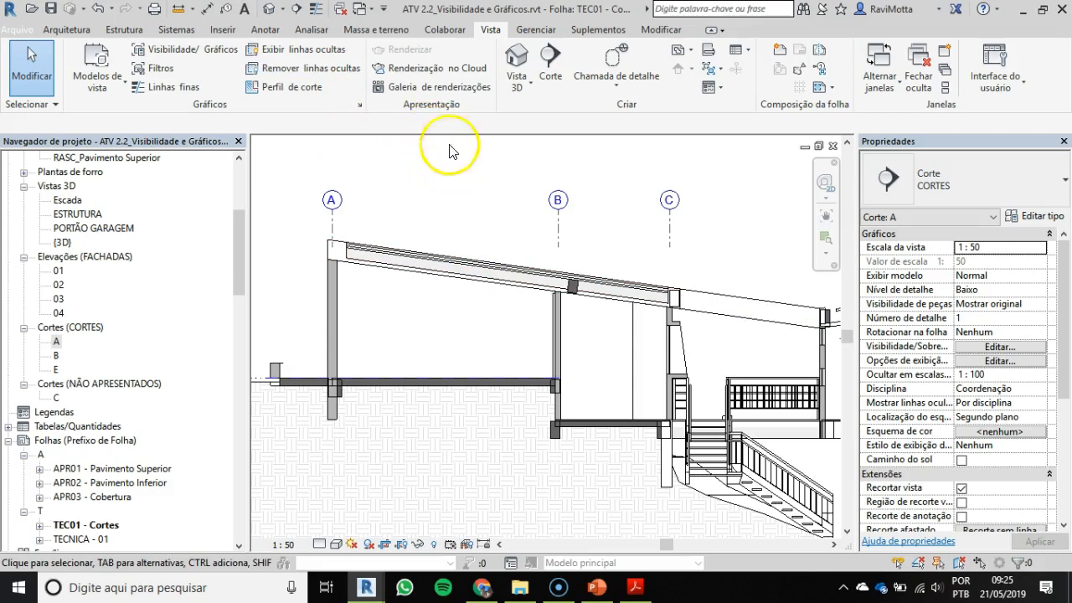
left_click(263, 31)
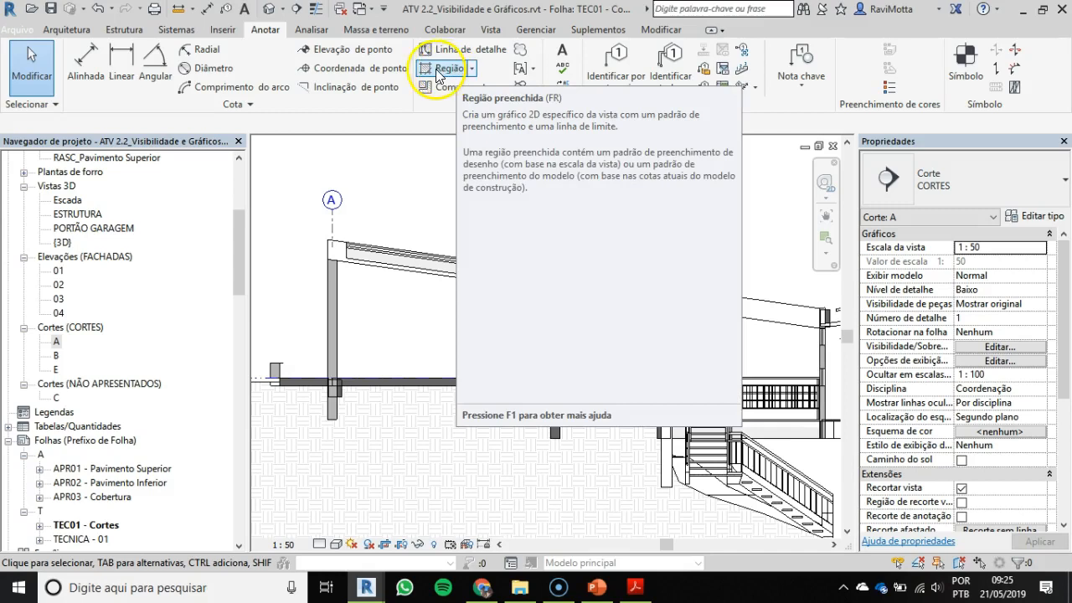
left_click(444, 72)
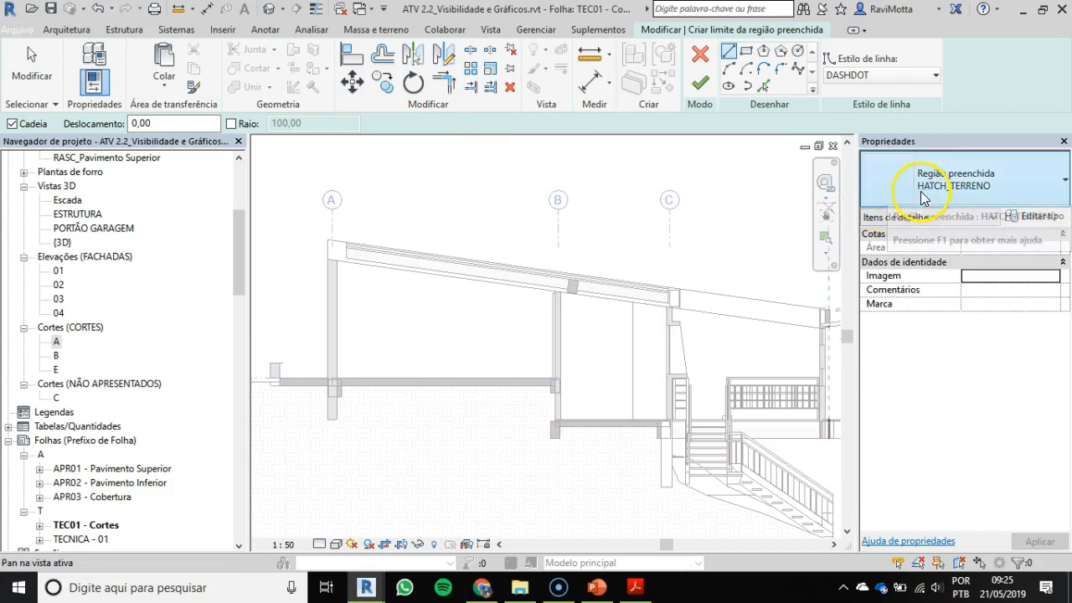
left_click(1013, 182)
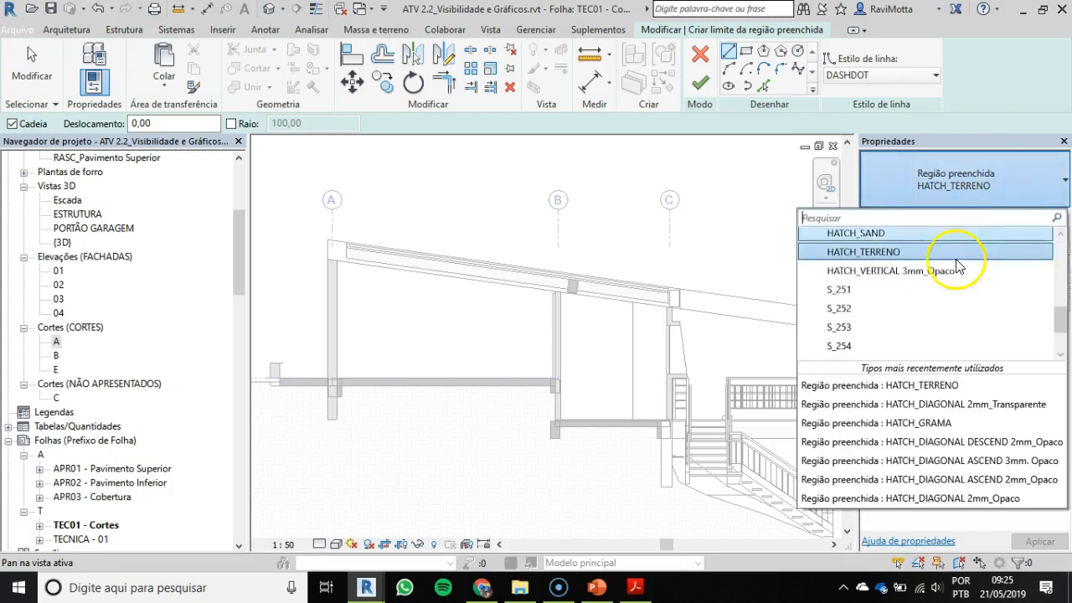
scroll(951, 285, "up", 2)
scroll(940, 293, "up", 6)
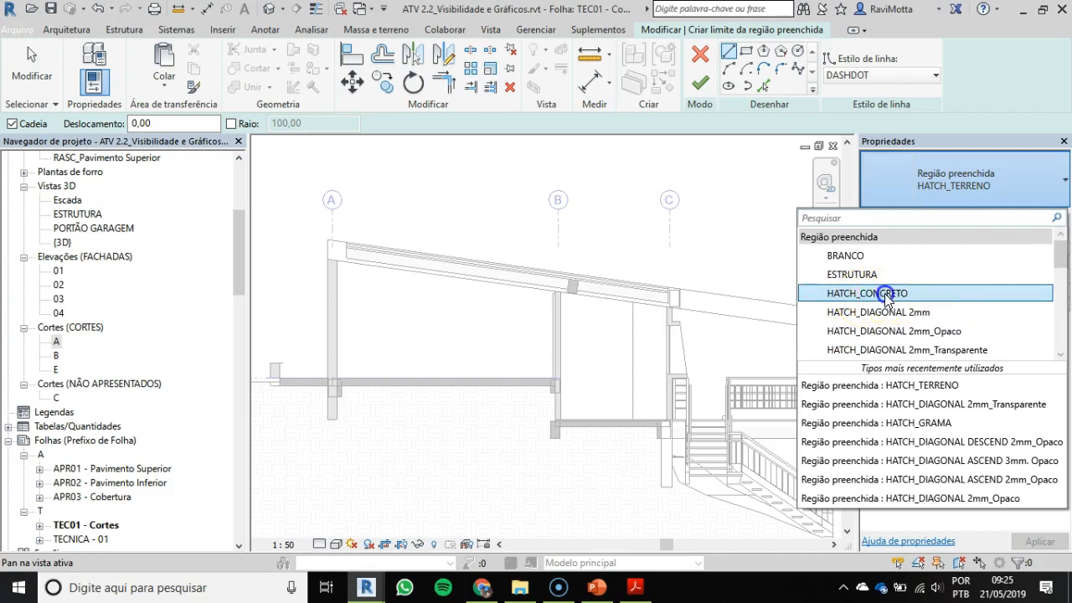
left_click(889, 296)
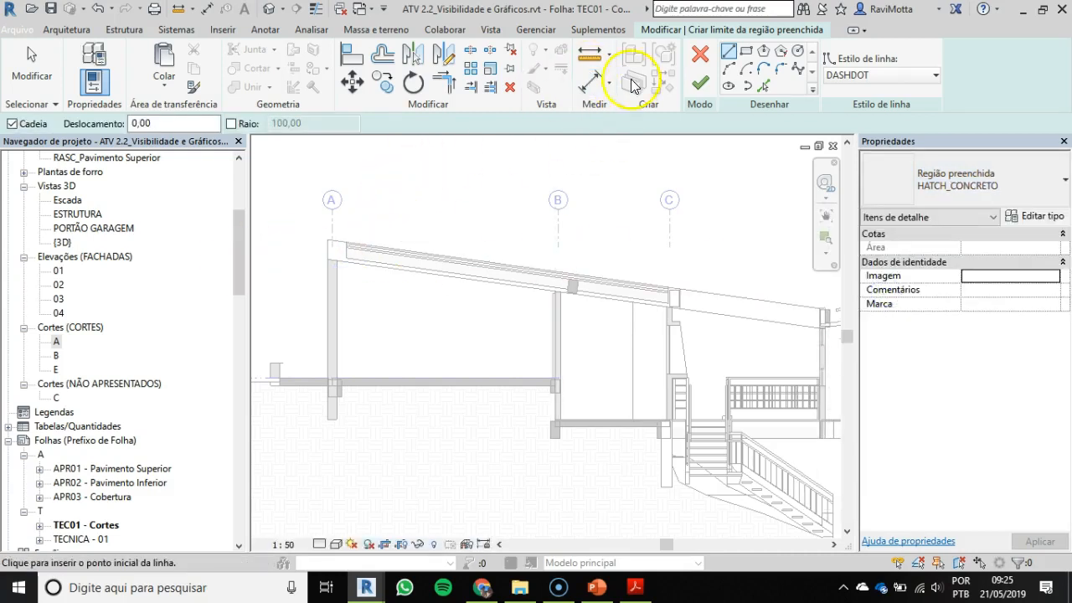
Step: Sketch a rectangular region boundary about 200 units wide above the roof, between grids A and B
scroll(339, 247, "up", 4)
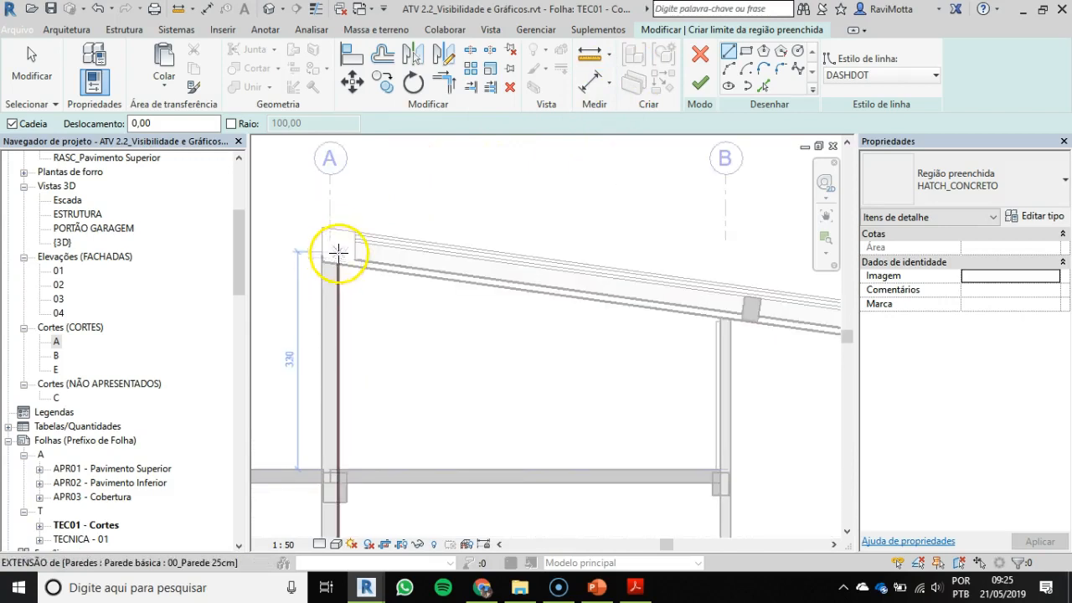
left_click(747, 52)
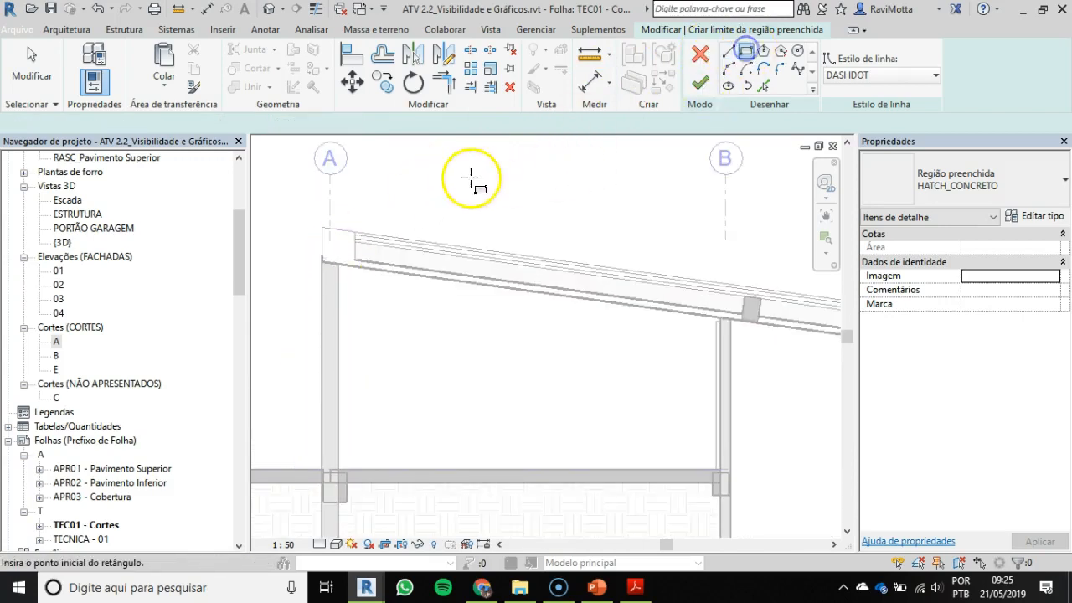
middle_click_drag(458, 165, 454, 227)
left_click_drag(430, 197, 559, 261)
left_click(560, 261)
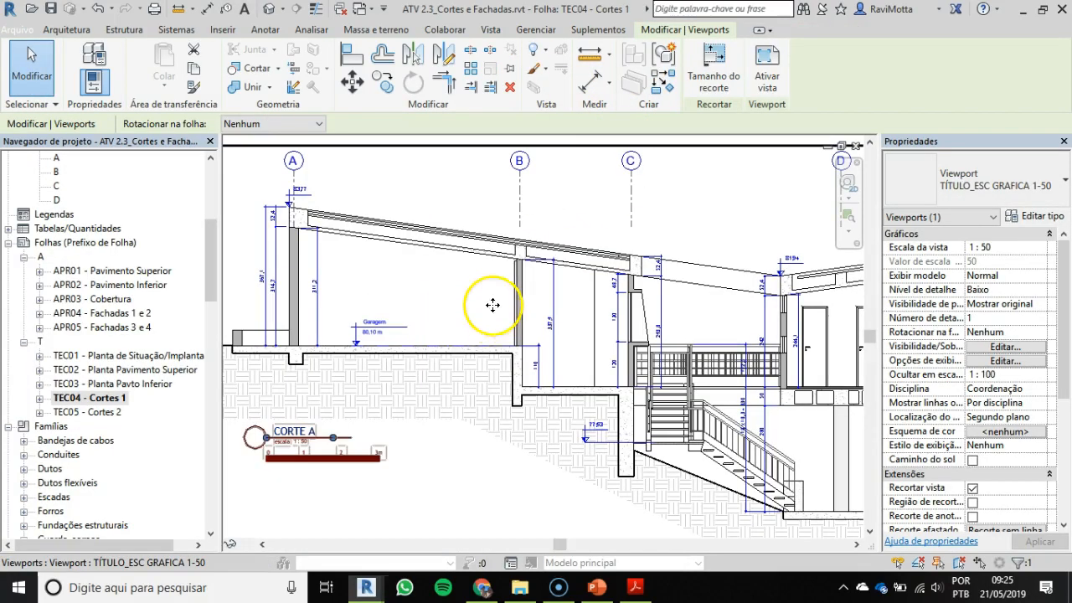
Step: Switch to the ATV 2.3 project and examine the concrete hatch and outline of section A's roof beam and slab near grid A
scroll(292, 209, "up", 10)
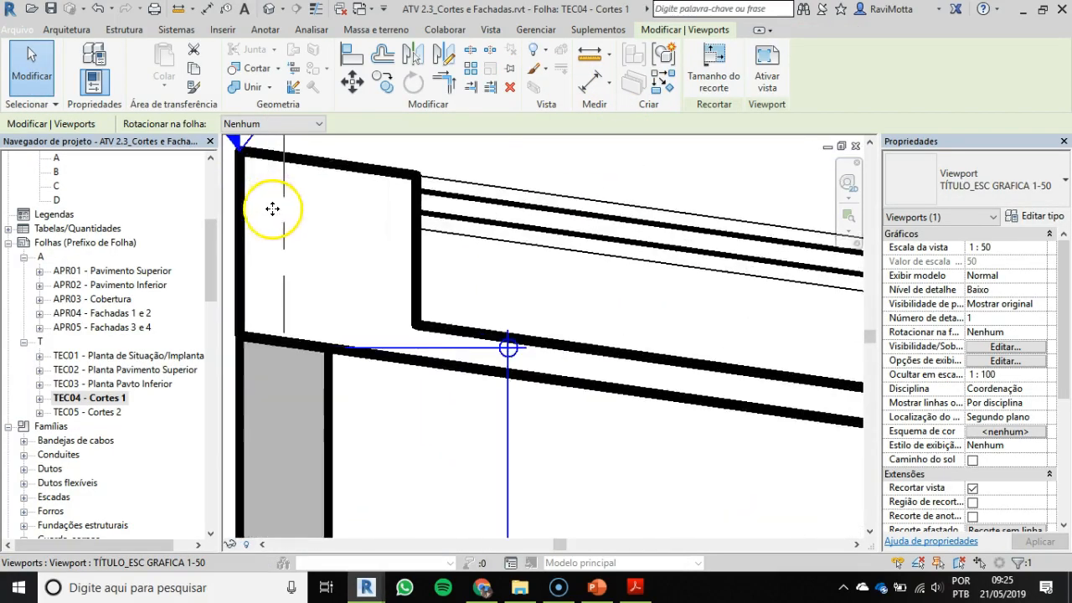
key("Escape")
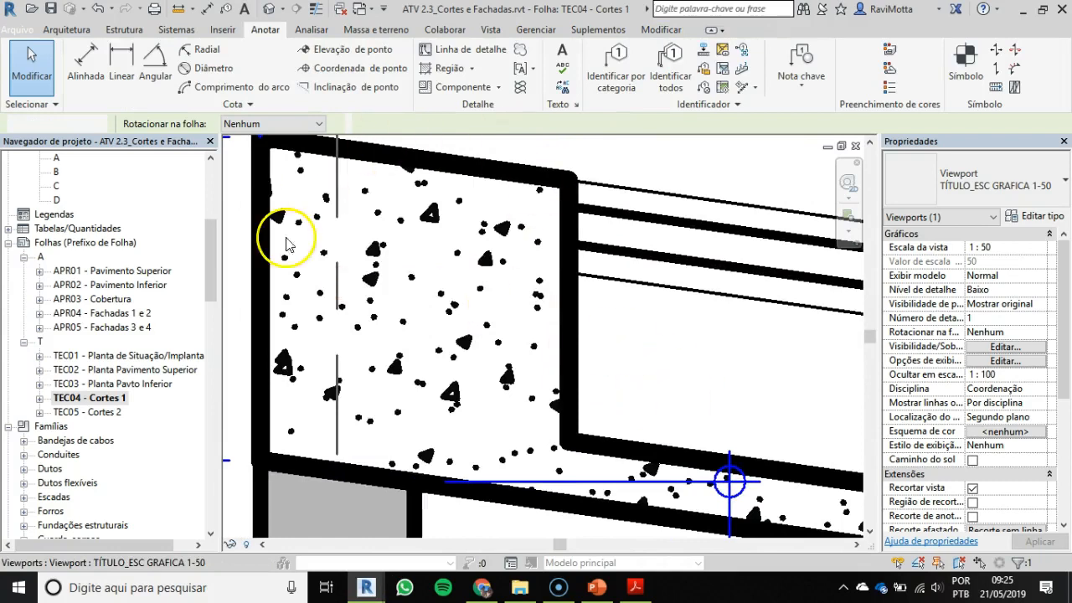
key("Escape")
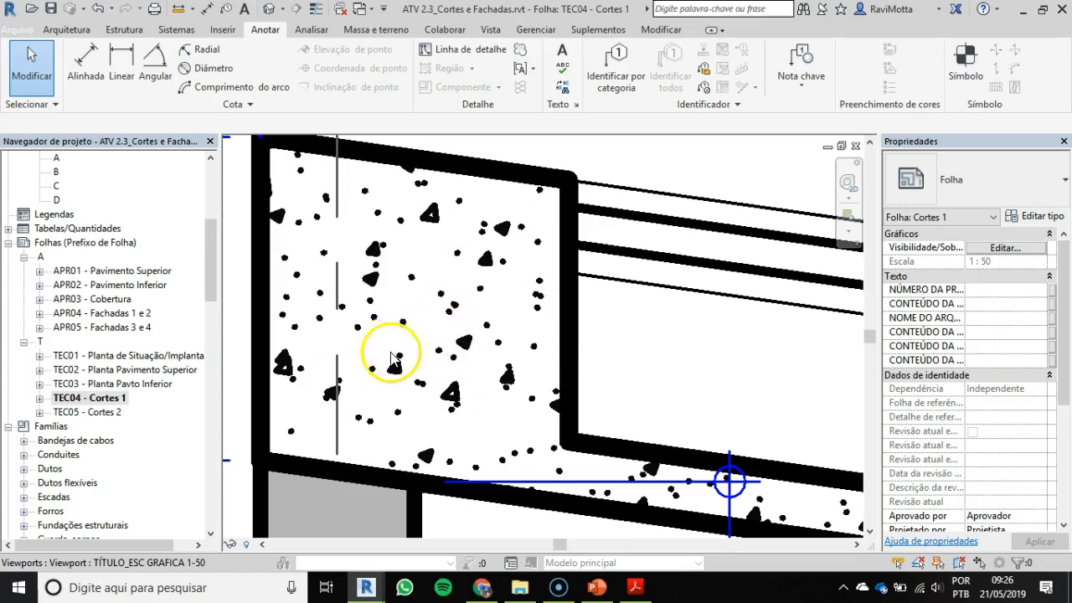
scroll(391, 358, "down", 2)
scroll(402, 360, "down", 2)
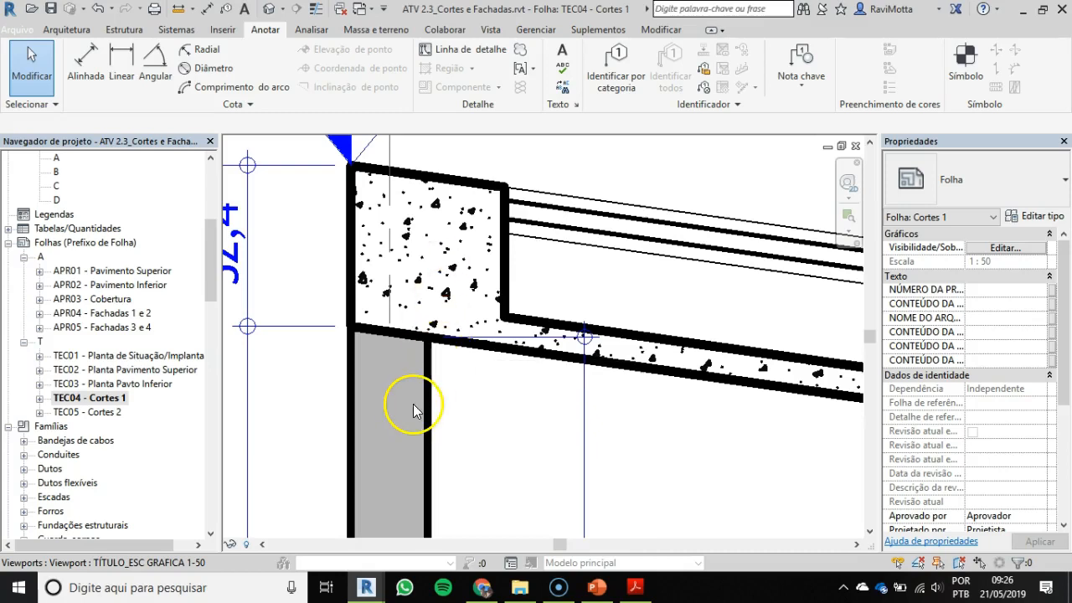
scroll(541, 310, "down", 3)
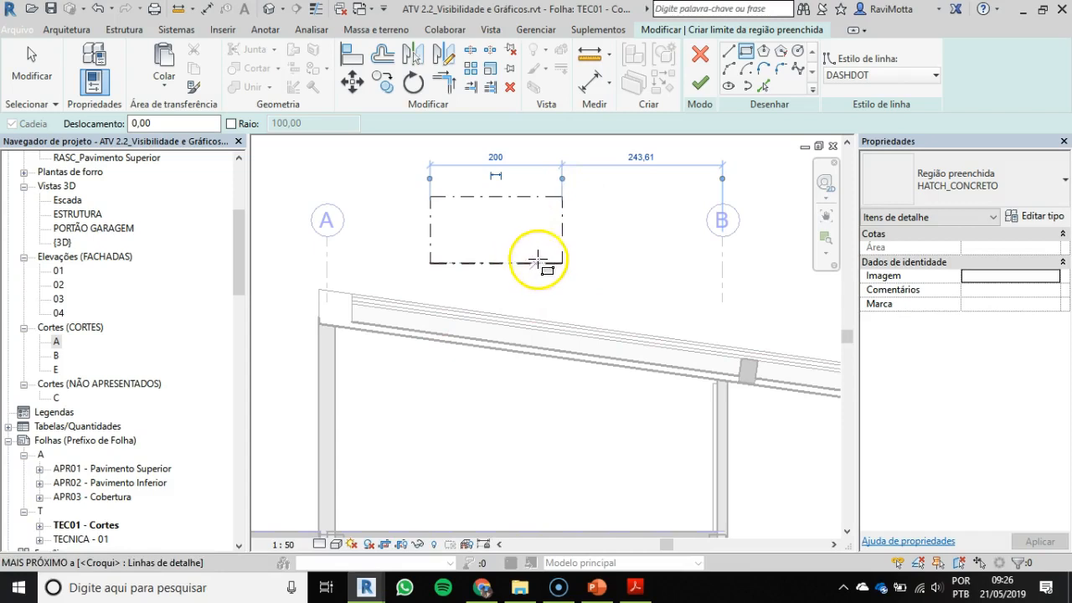
Step: Return to the ATV 2.2 region sketch and undo the rectangular boundary
key("Escape")
key("ctrl+z")
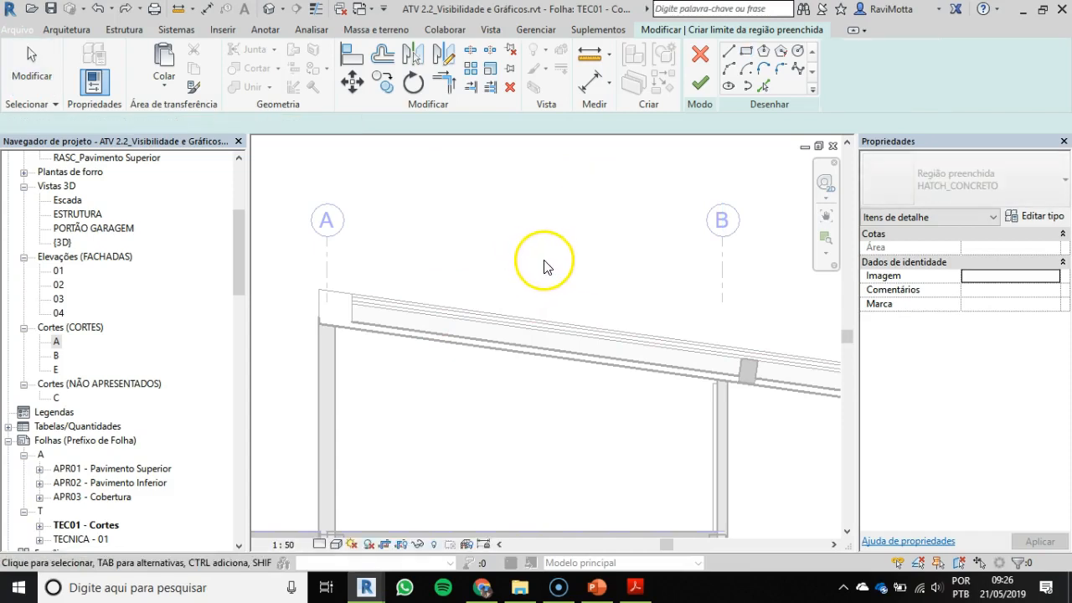
Step: Set the filled region's boundary line style to ESTRUTURA and choose straight-line sketching
left_click(733, 52)
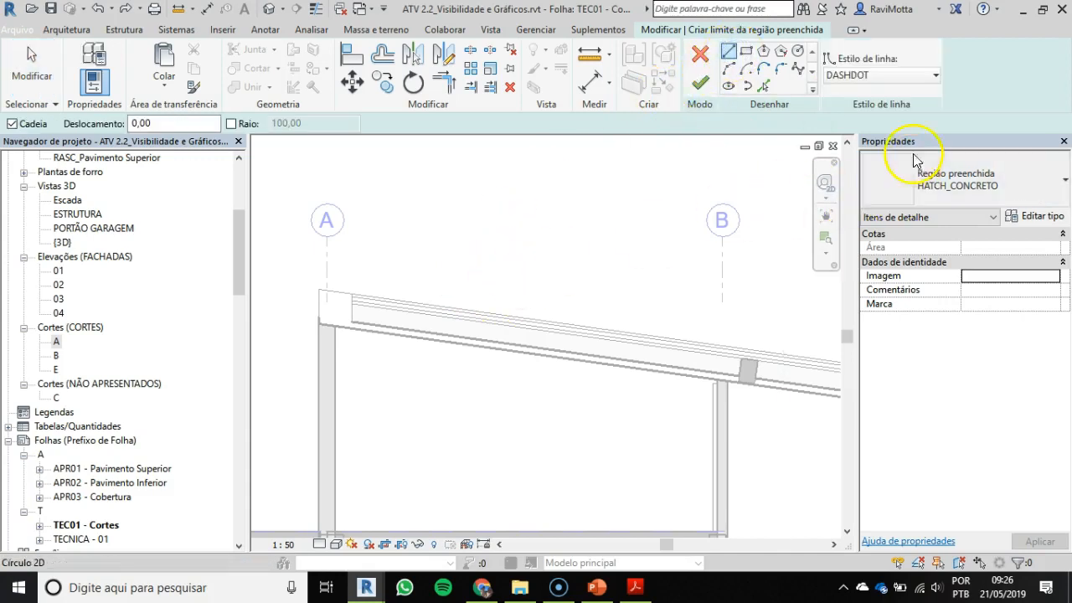
left_click(935, 75)
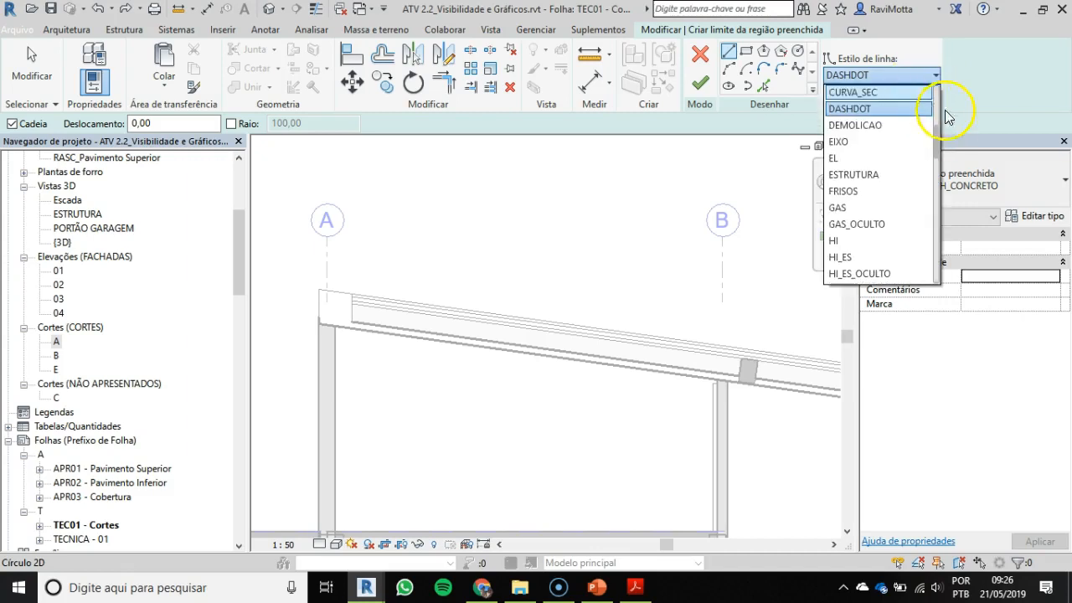
left_click_drag(938, 131, 941, 128)
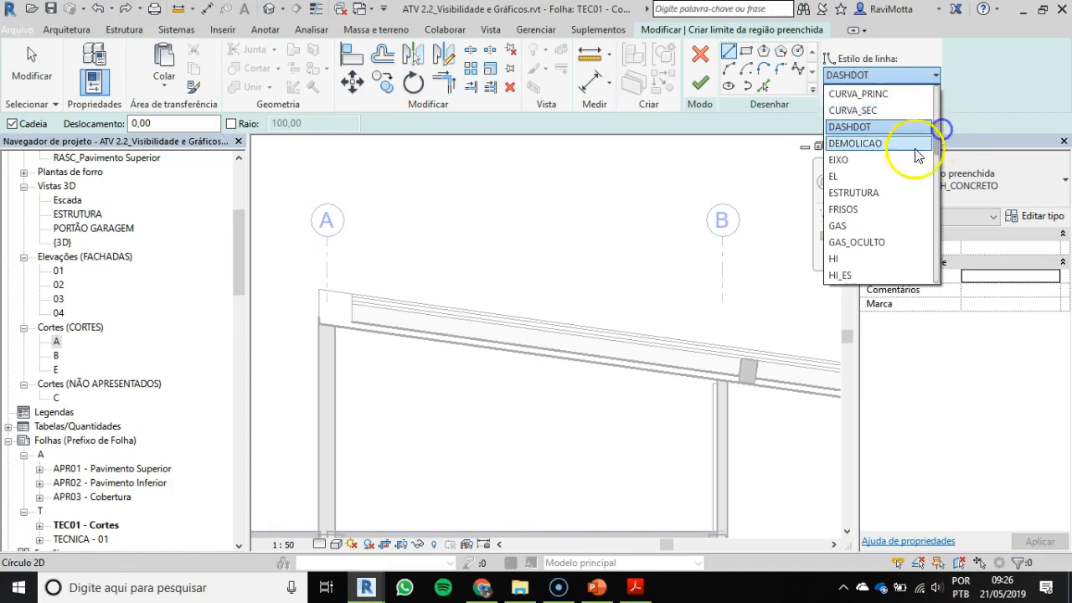
left_click(855, 198)
left_click(855, 198)
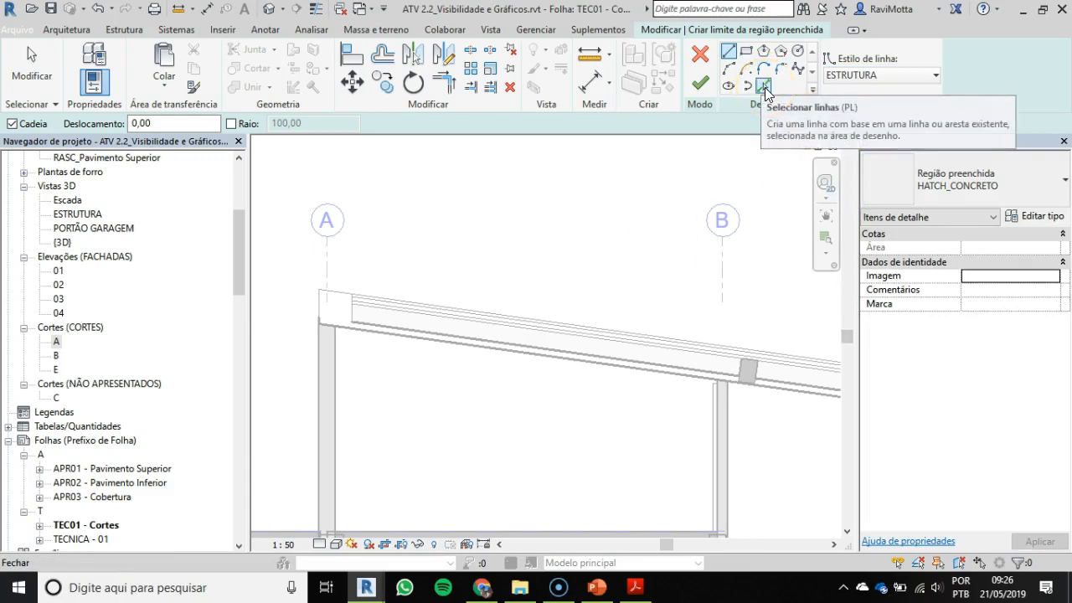
left_click(743, 38)
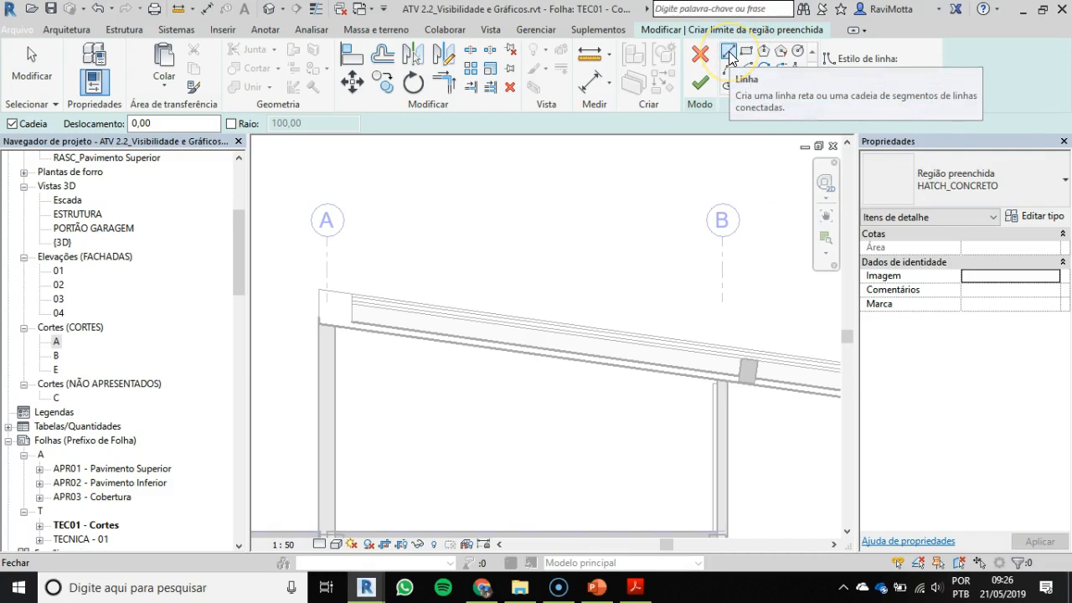
left_click(730, 55)
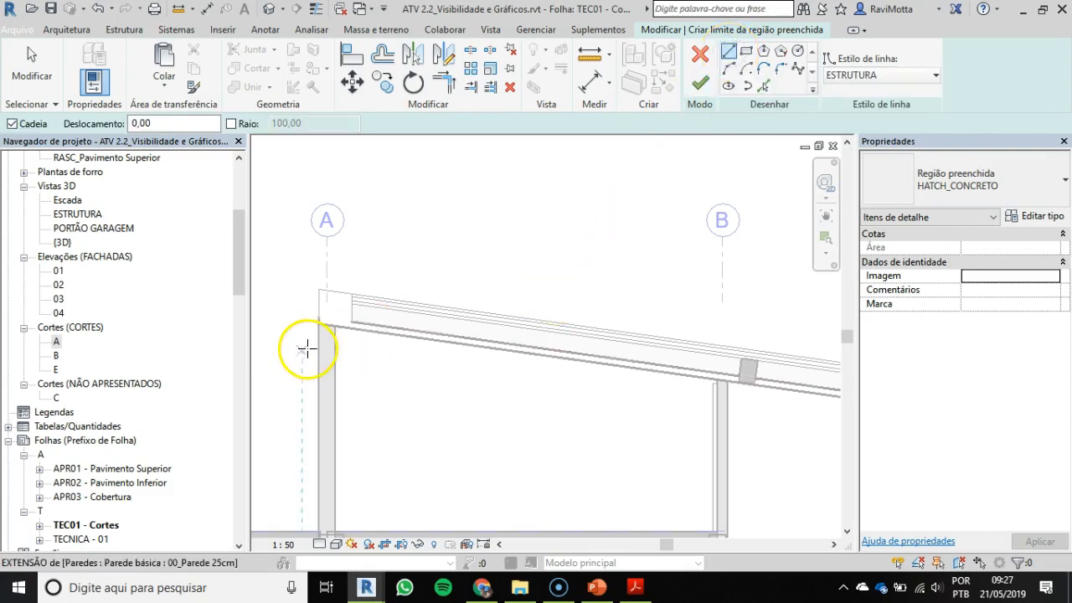
Step: Trace the roof beam's outer edge at grid A and the slab's sloping underside to the lower end beam's outer corner
scroll(307, 344, "up", 2)
scroll(325, 280, "up", 1)
left_click(333, 214)
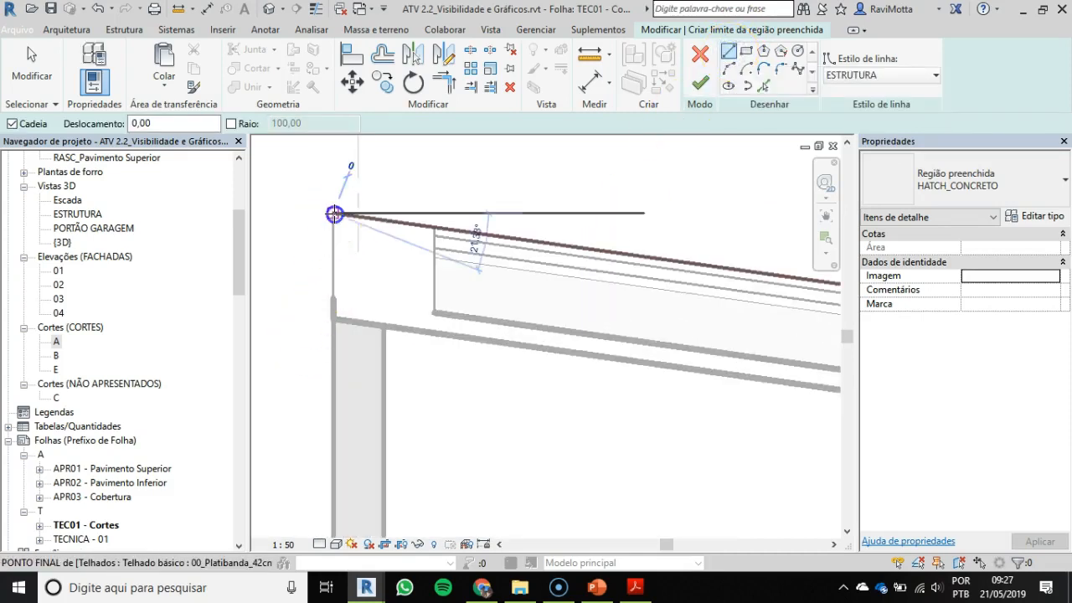
left_click(337, 317)
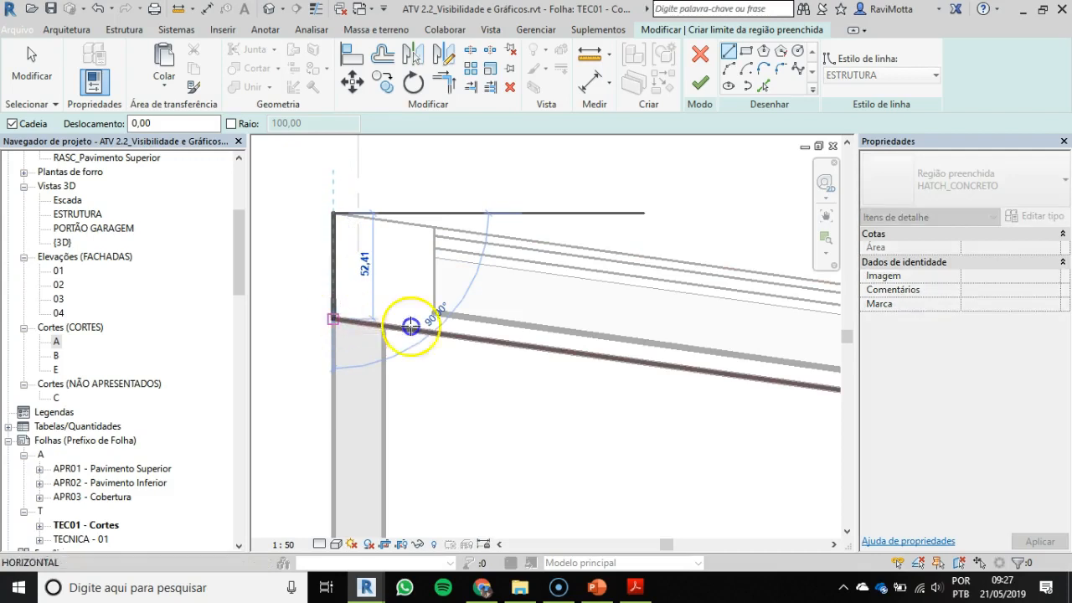
scroll(576, 365, "down", 2)
middle_click_drag(576, 365, 235, 277)
scroll(653, 318, "down", 3)
middle_click_drag(754, 331, 481, 303)
scroll(634, 318, "up", 4)
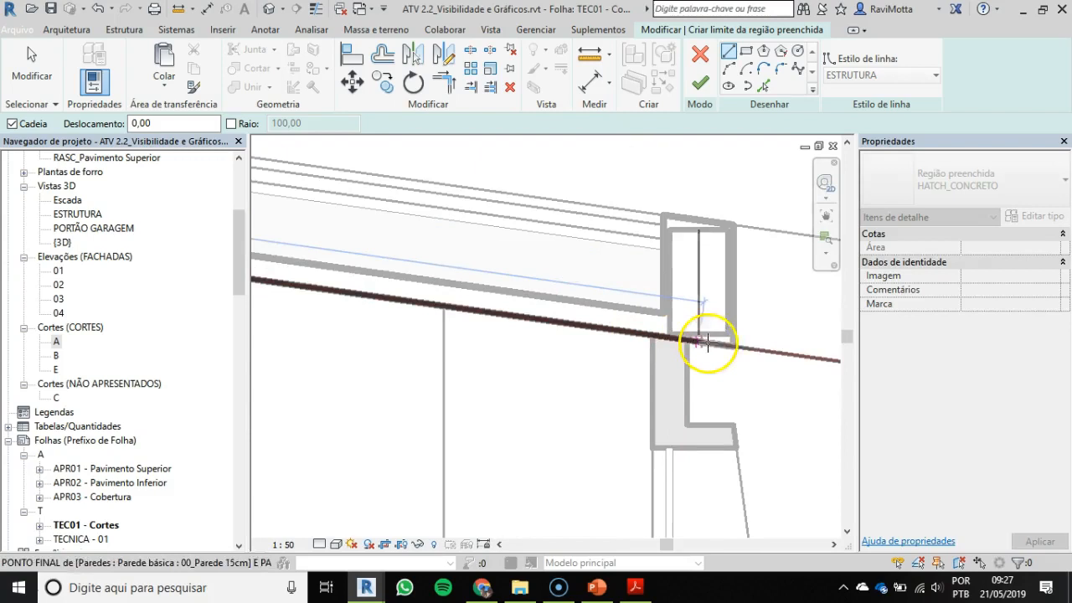
left_click(733, 346)
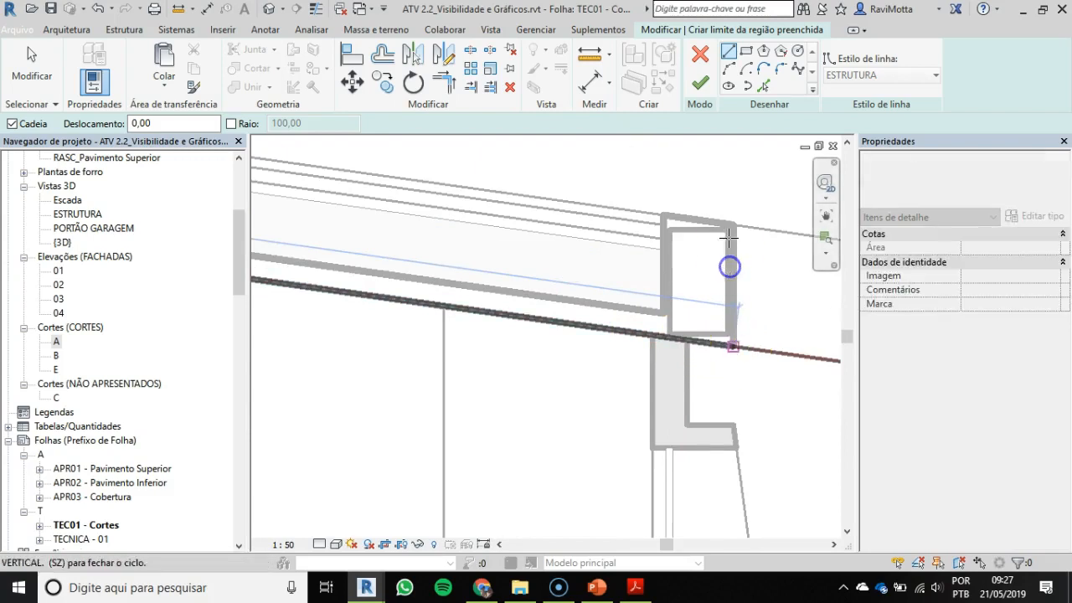
Step: Trace the region boundary up, across and down the lower end beam to the top of the roof slab
left_click(732, 226)
left_click(665, 213)
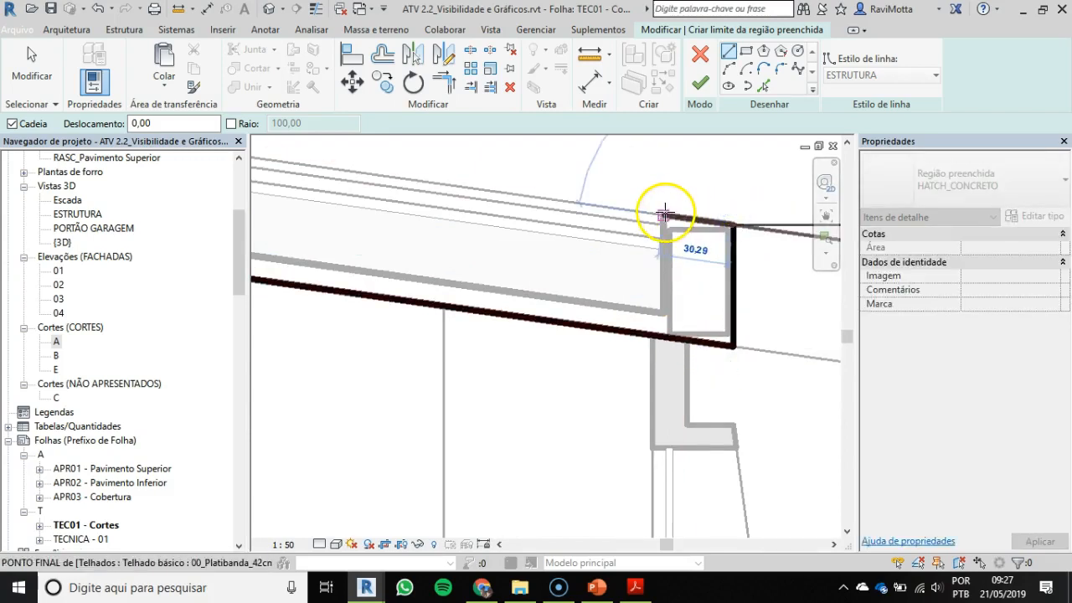
left_click(660, 313)
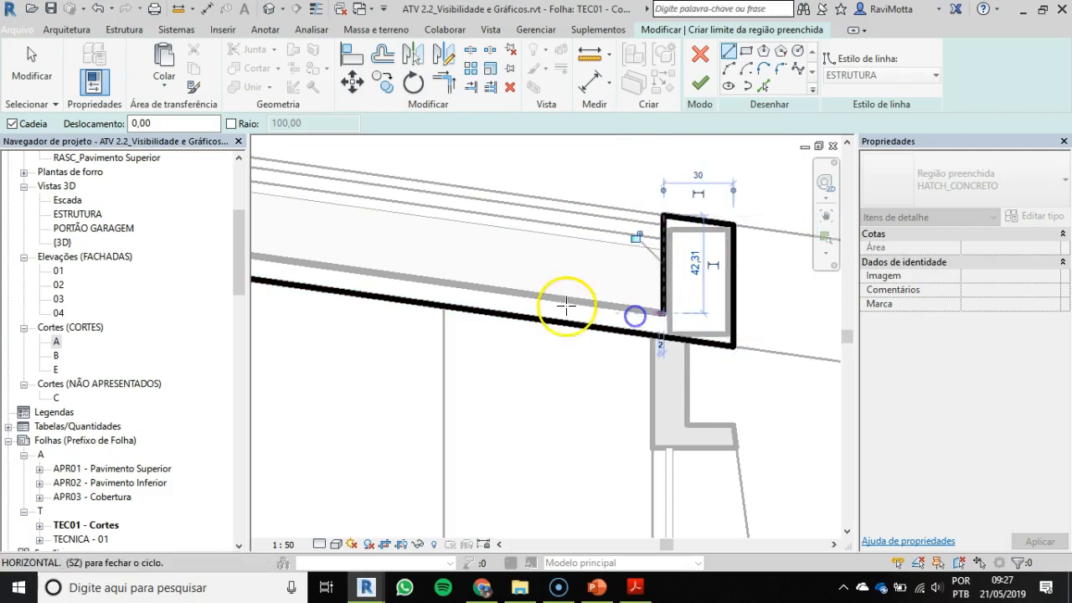
Step: Continue the boundary along the roof slab's top edge and around the protruding 25x35 beam near grid B
scroll(503, 305, "down", 3)
middle_click_drag(468, 300, 749, 301)
scroll(661, 276, "up", 5)
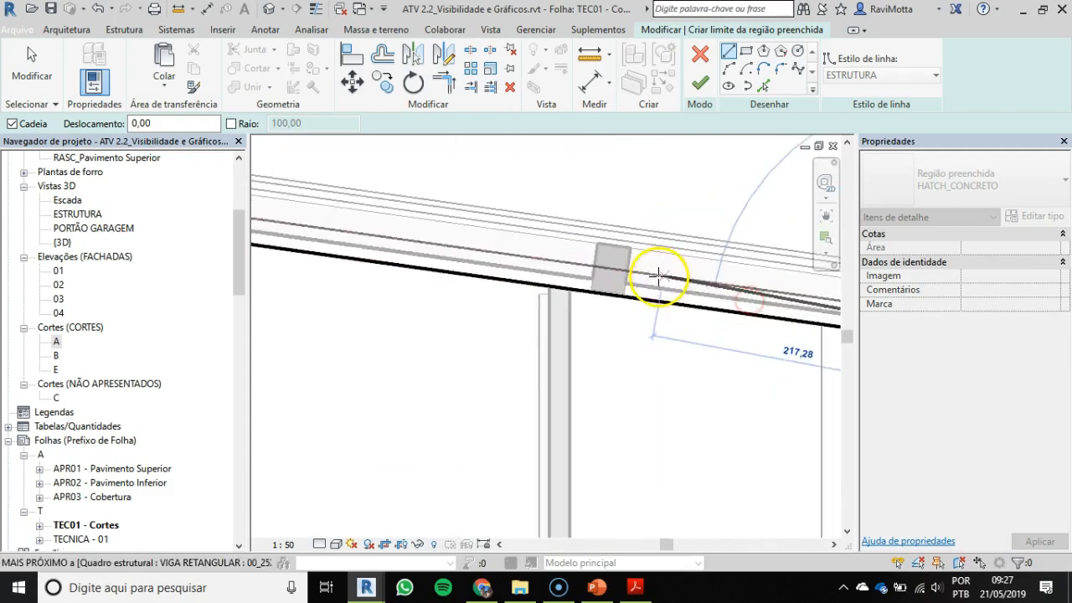
left_click(606, 287)
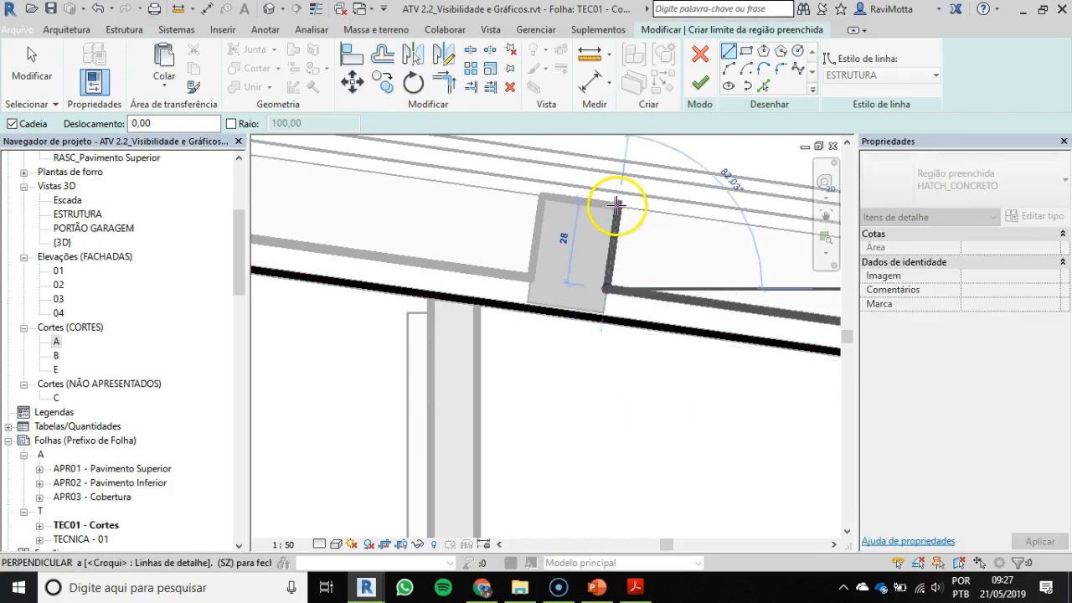
left_click(617, 206)
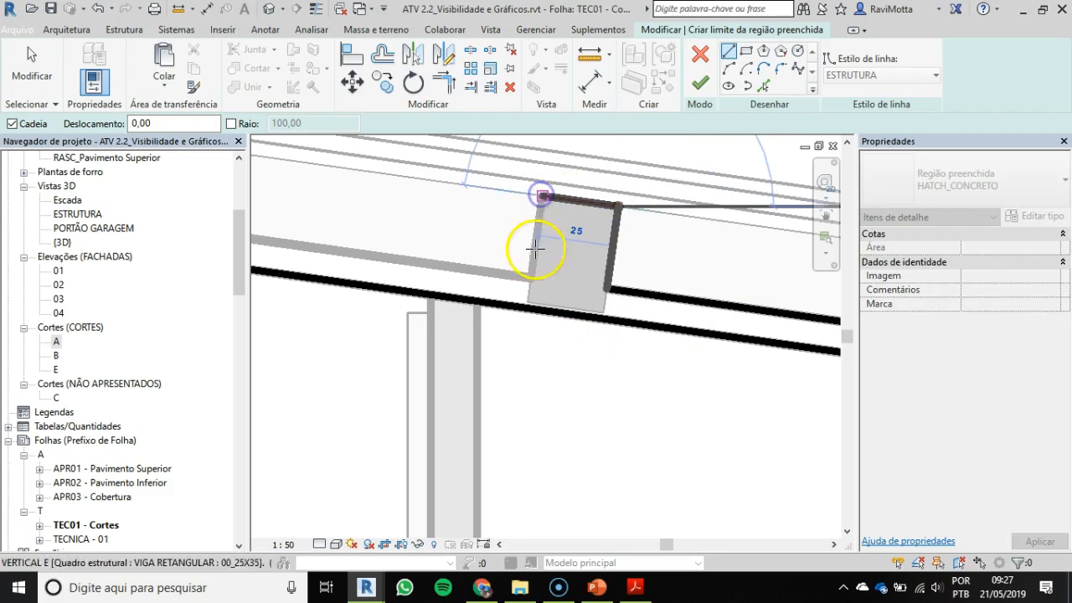
left_click(534, 248)
left_click(528, 275)
Step: Close the boundary along the slab top and around the beam at grid A, and finish the HATCH_CONCRETO filled region
scroll(381, 276, "down", 2)
middle_click_drag(390, 276, 835, 310)
scroll(490, 258, "down", 1)
middle_click_drag(484, 277, 718, 316)
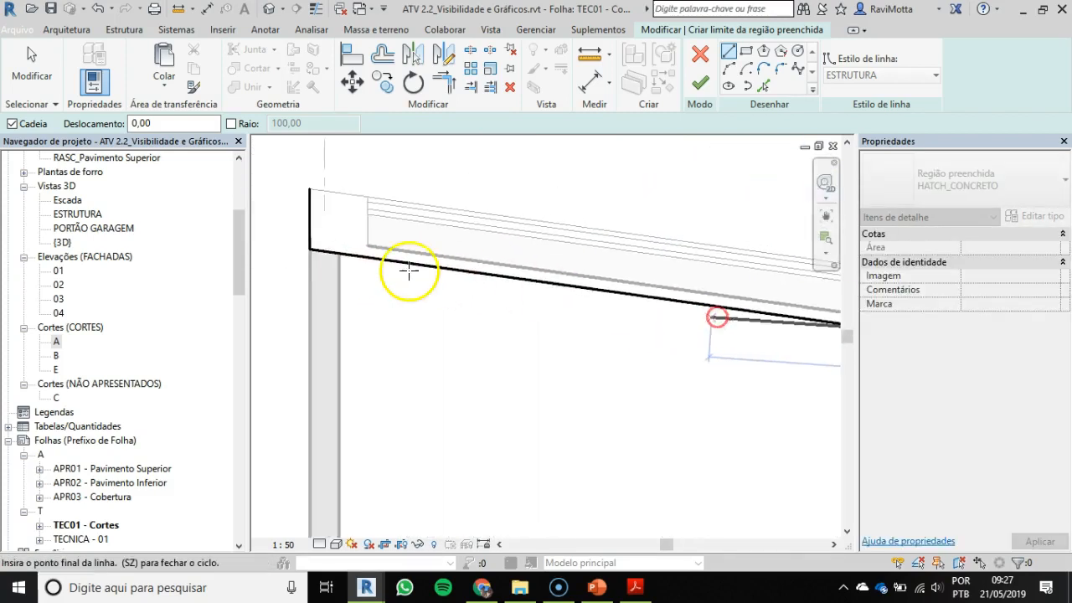
scroll(385, 257, "up", 1)
left_click(359, 165)
left_click(271, 152)
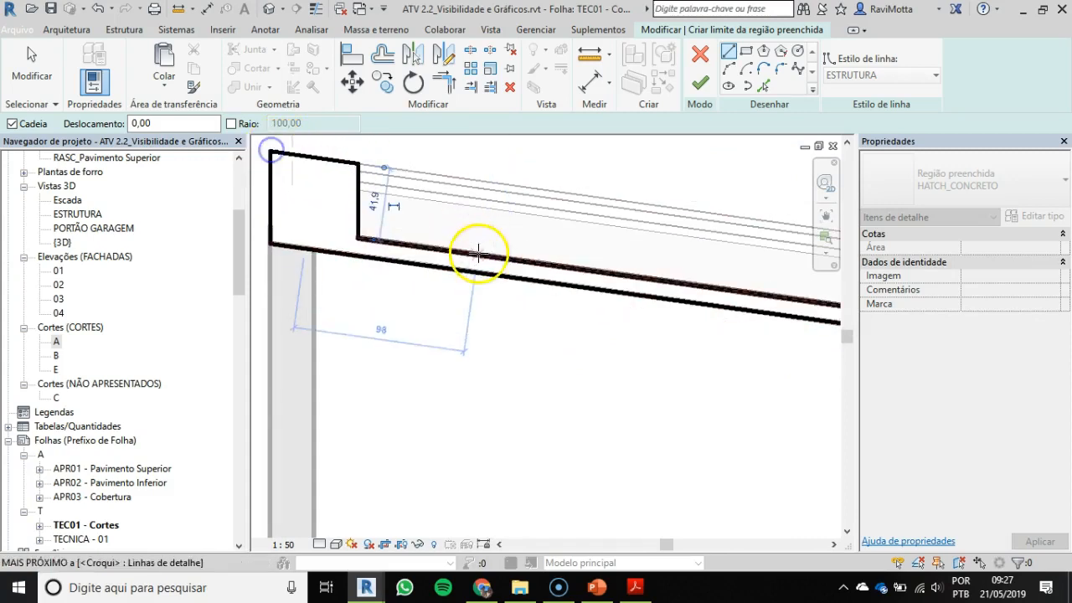
scroll(512, 217, "down", 1)
key("Escape")
left_click(699, 82)
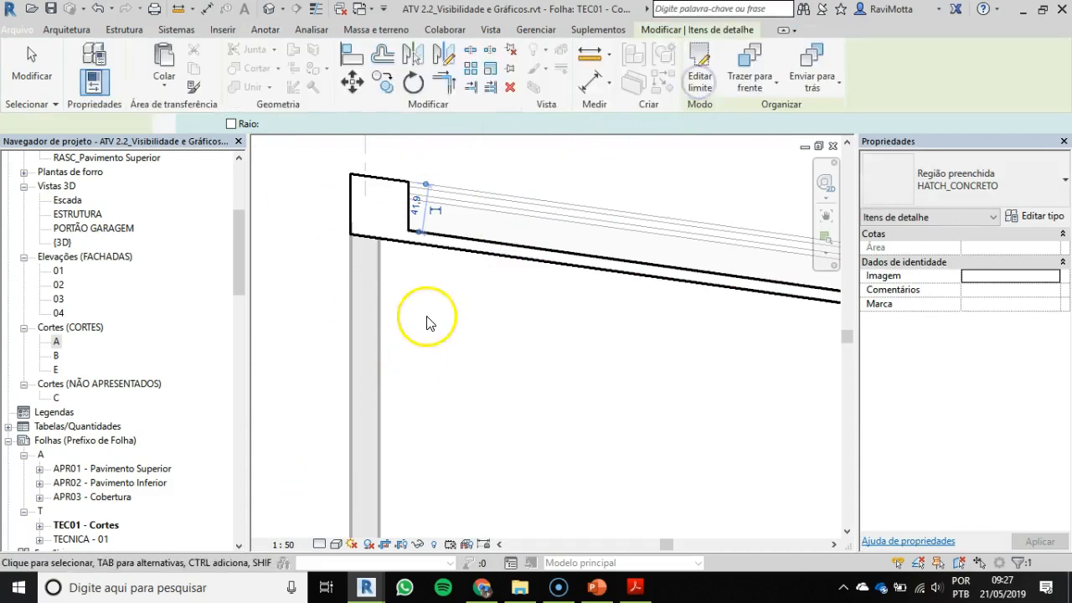
left_click(438, 278)
Step: Examine how the ground floor slab, wall and foundation beam overlap near the low outer wall in section A
scroll(510, 321, "down", 3)
middle_click_drag(507, 326, 466, 331)
scroll(395, 278, "up", 1)
scroll(393, 272, "down", 1)
middle_click_drag(431, 378, 447, 172)
scroll(291, 373, "up", 2)
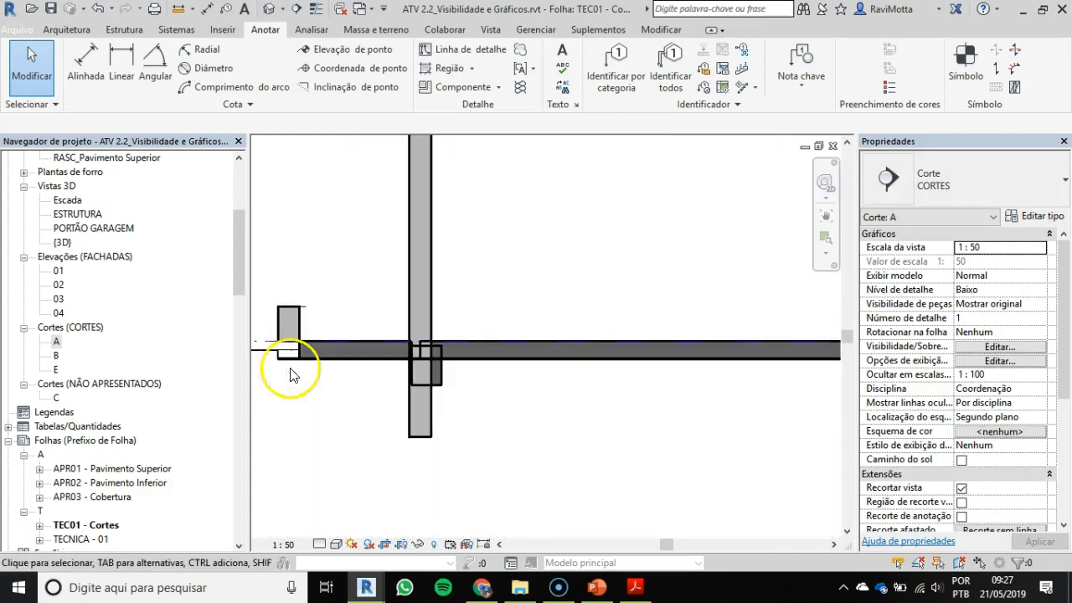
middle_click_drag(399, 362, 460, 294)
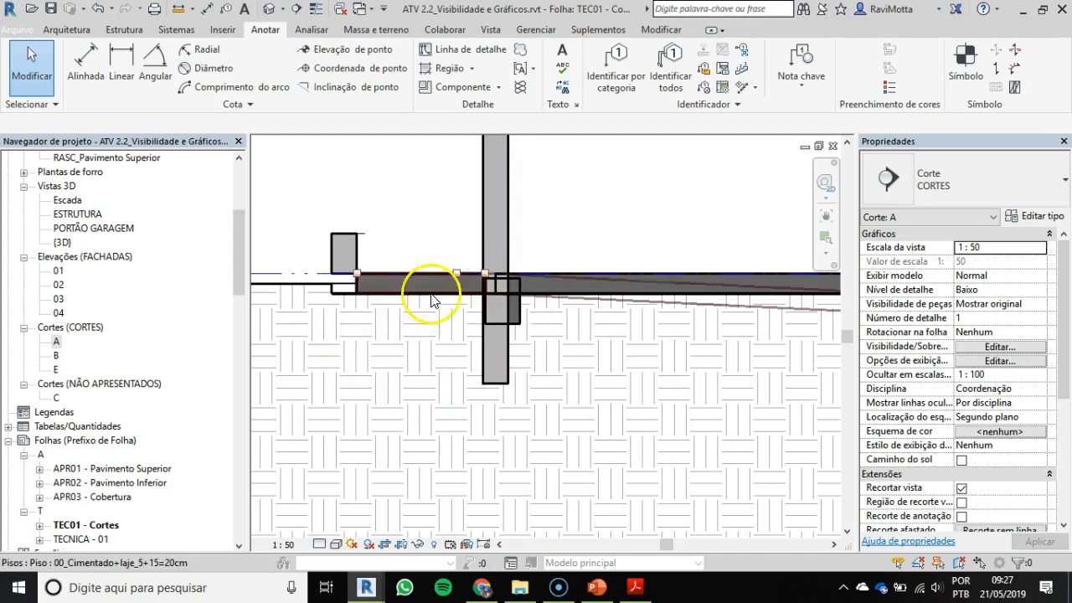
middle_click_drag(563, 358, 511, 365)
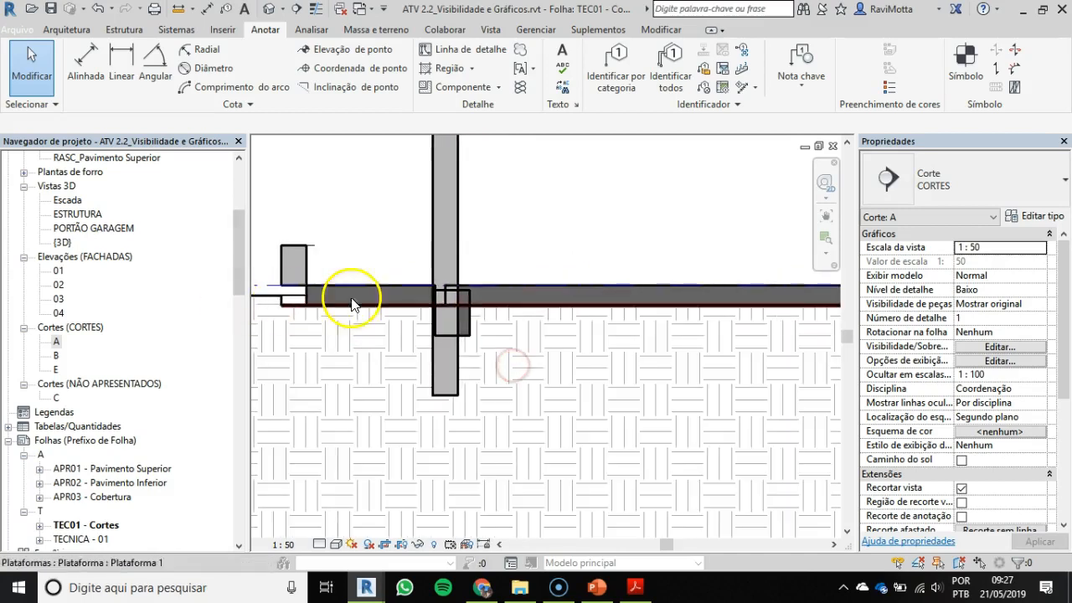
scroll(661, 303, "down", 1)
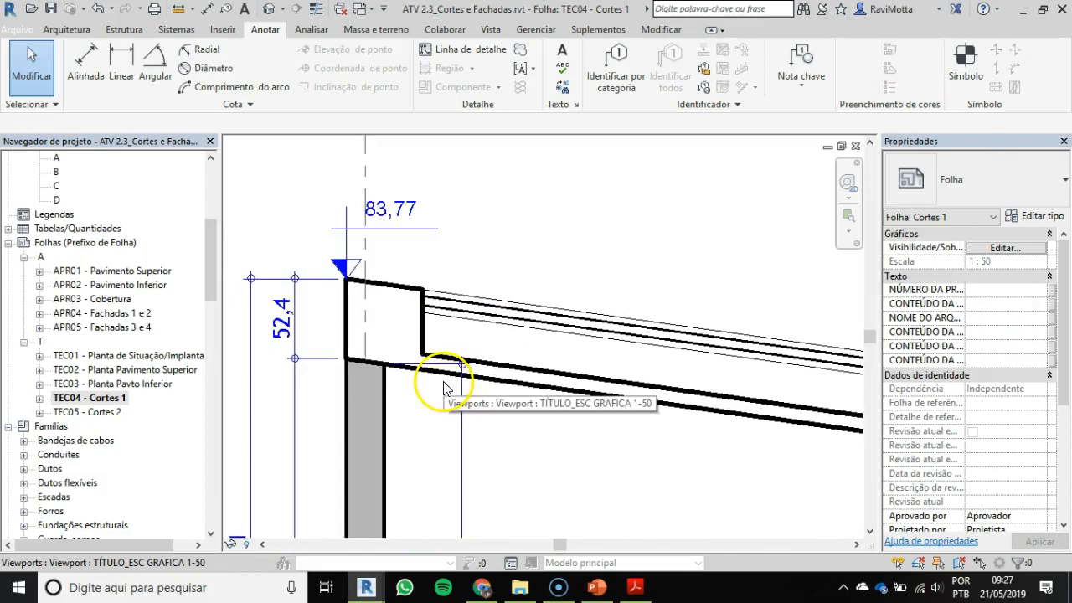
Step: Switch to the ATV 2.3 project and examine the concrete hatch and outline of the garage slab on sheet TEC04
scroll(431, 370, "down", 2)
middle_click_drag(450, 248, 472, 140)
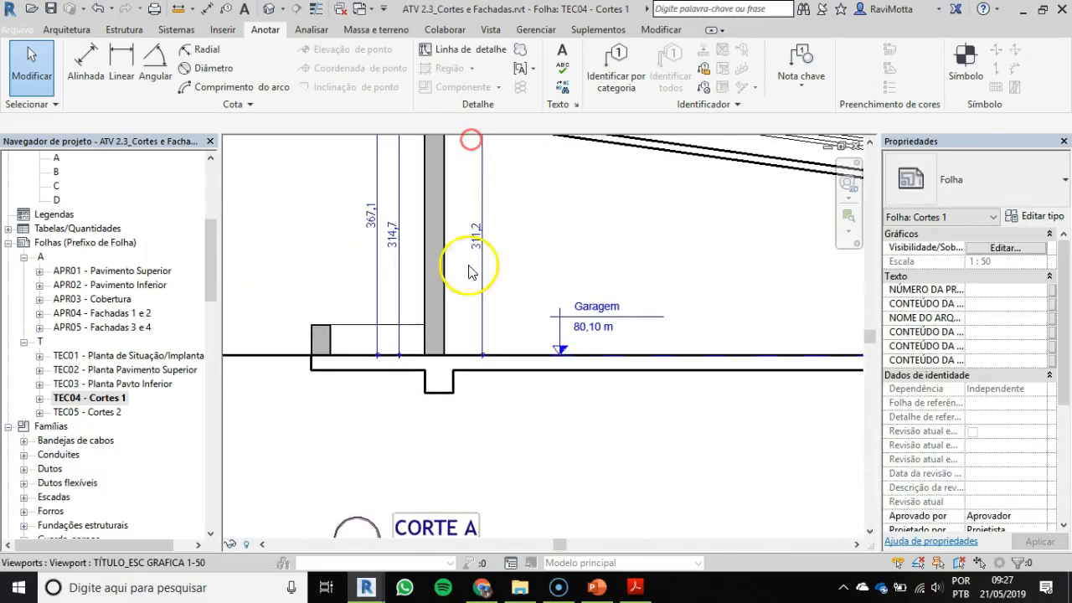
scroll(413, 395, "up", 2)
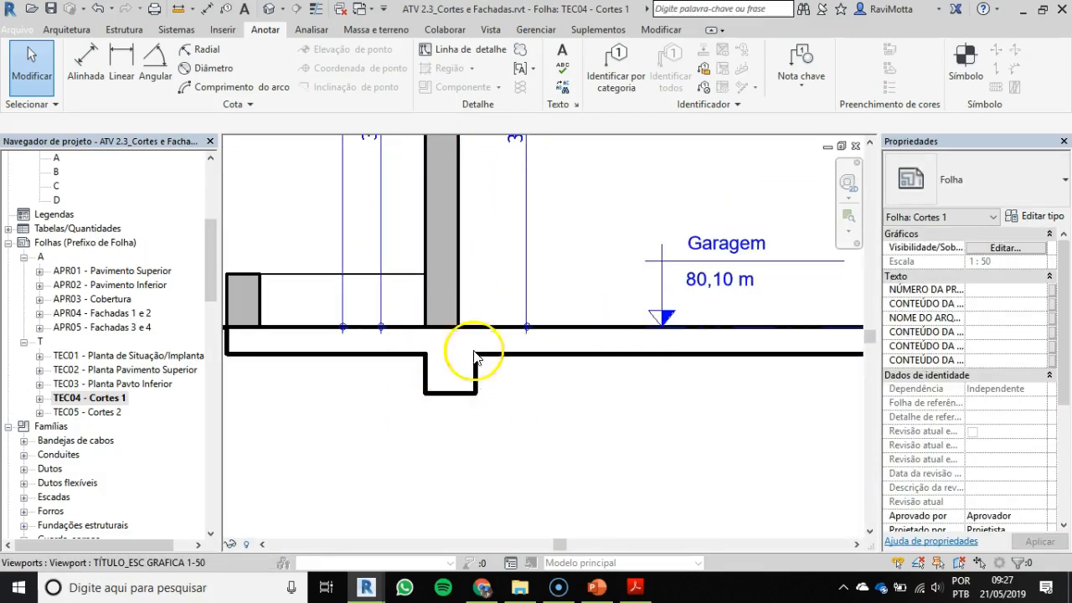
middle_click_drag(432, 401, 576, 369)
scroll(472, 359, "down", 2)
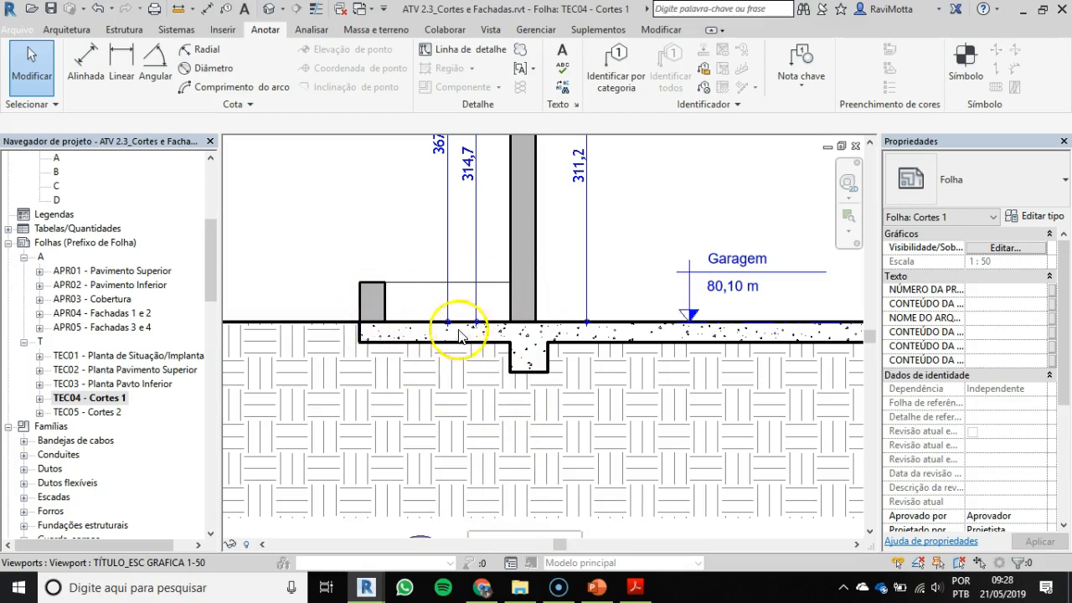
Step: Activate section A's viewport on sheet TEC04 and temporarily hide the concrete filled region covering the garage slab
left_click(444, 349)
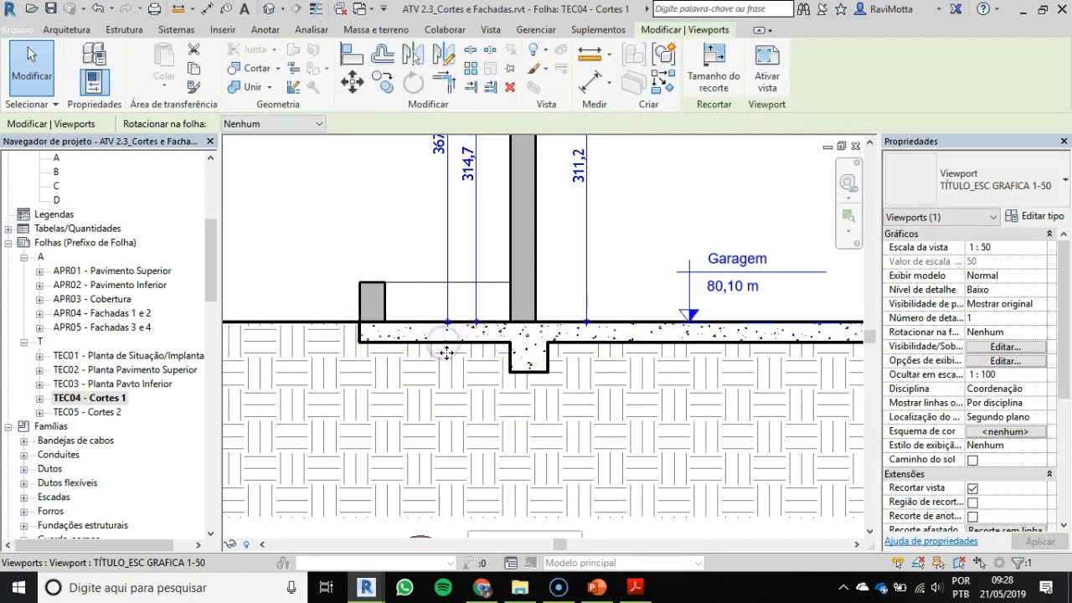
left_click(455, 350)
scroll(456, 346, "up", 2)
double_click(473, 348)
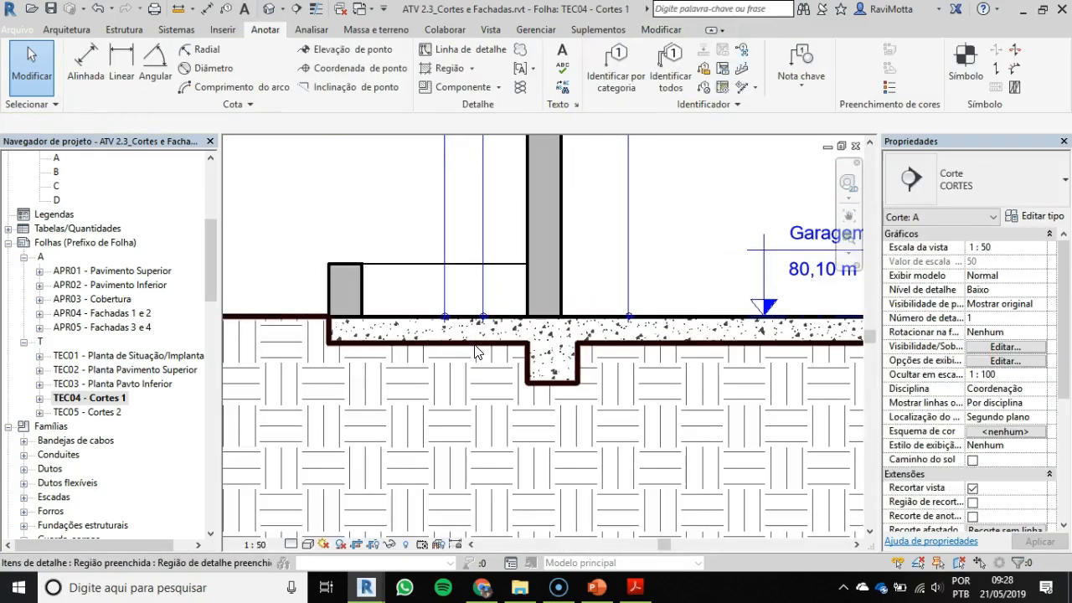
left_click(463, 322)
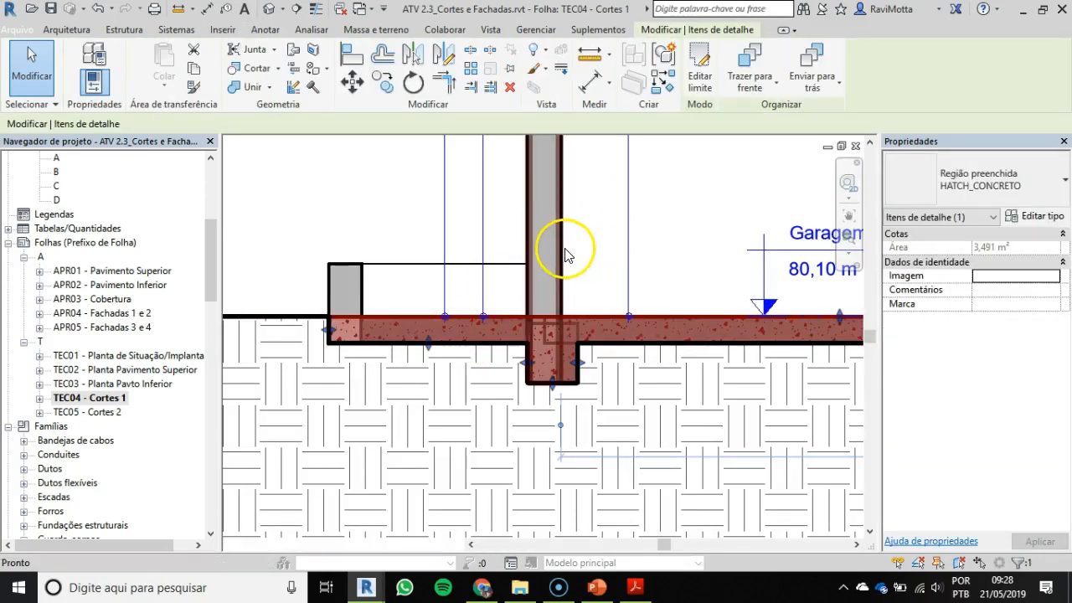
key("h")
key("h")
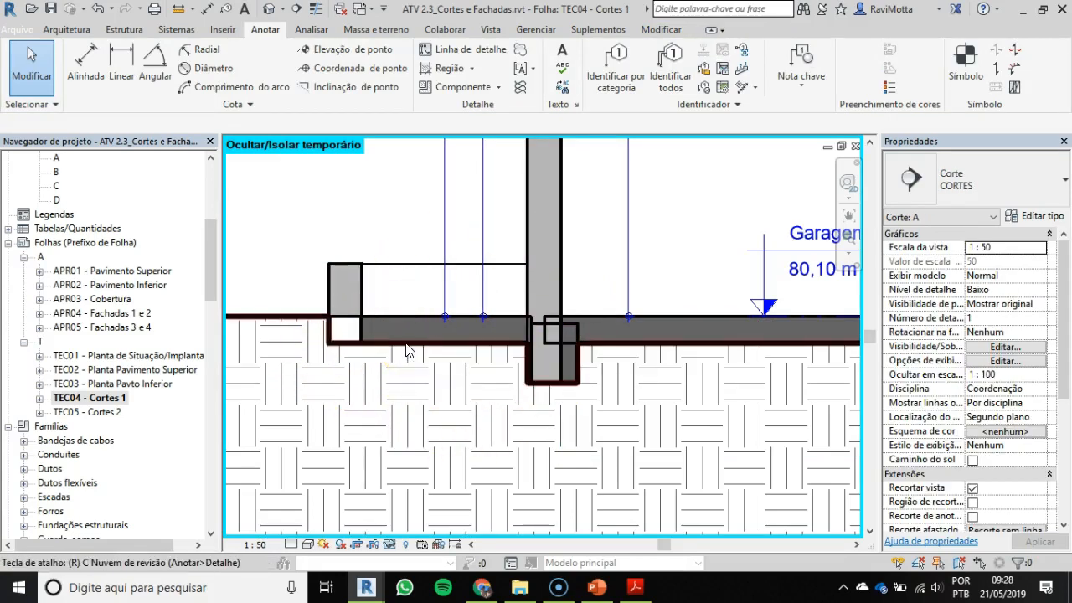
Step: Reset the temporary hiding in section A and return to the ATV 2.2 project
left_click(455, 250)
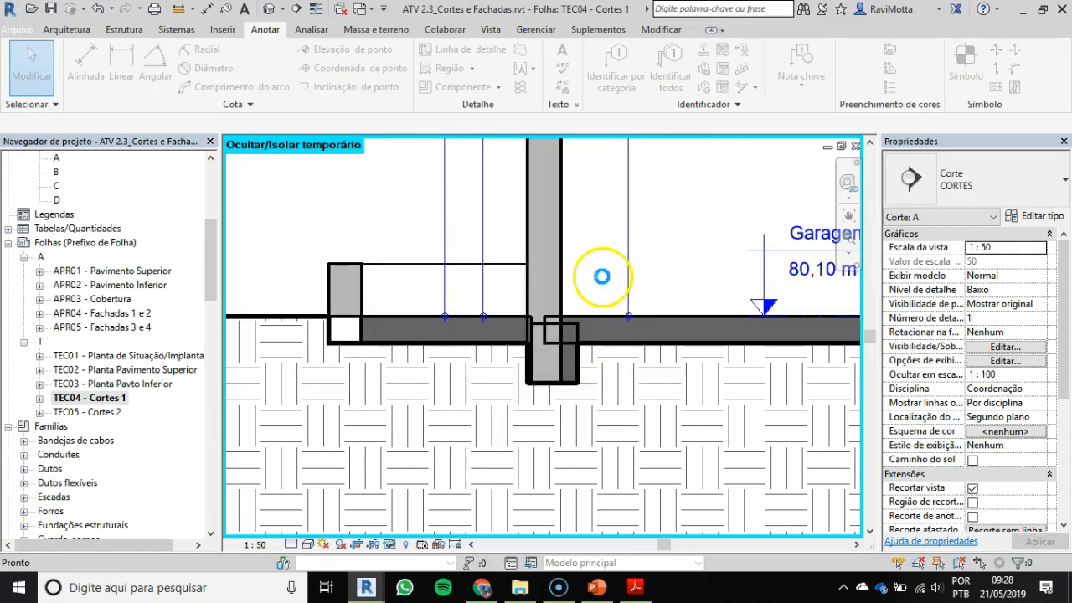
key("h")
key("r")
key("alt+Tab")
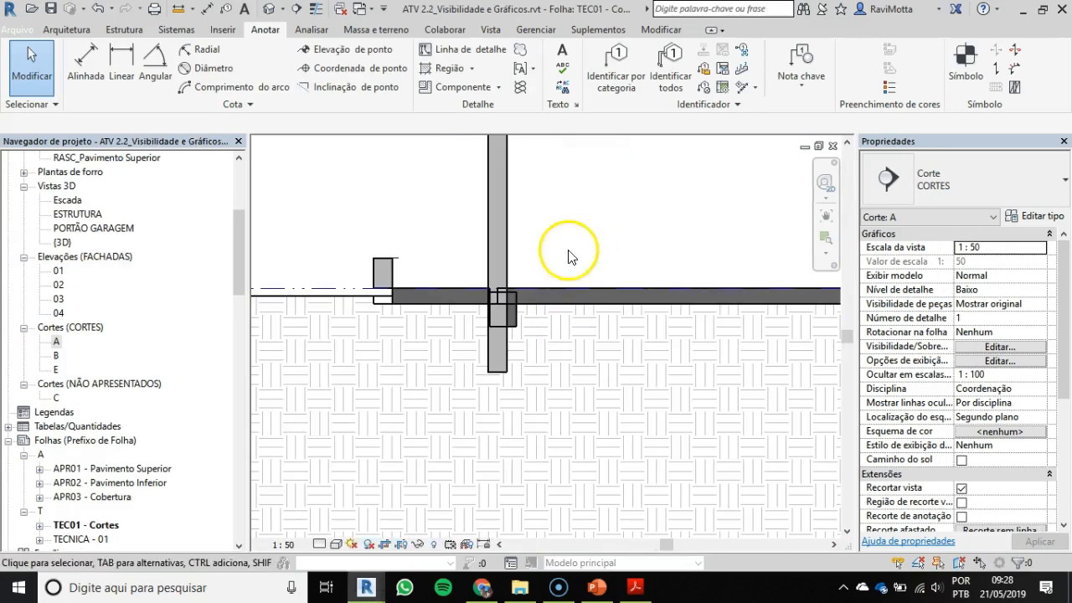
scroll(377, 275, "up", 4)
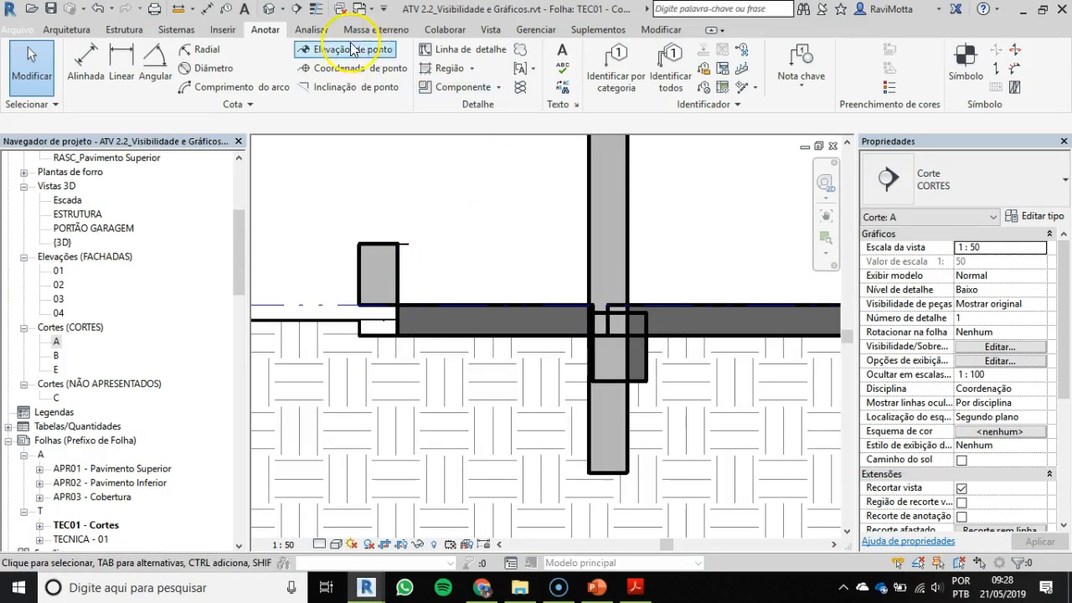
left_click(444, 50)
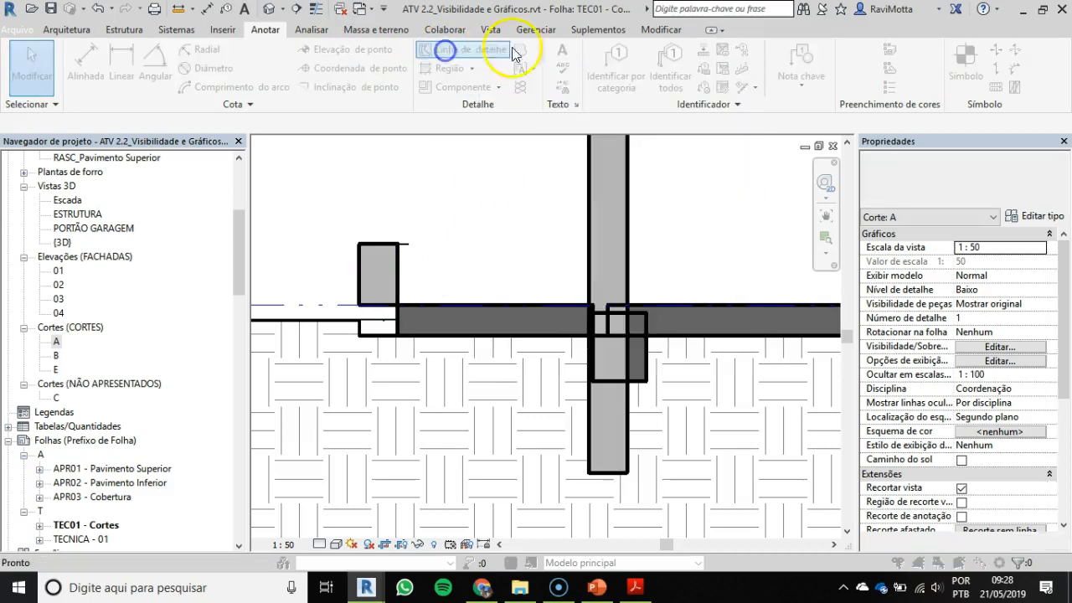
left_click(448, 247)
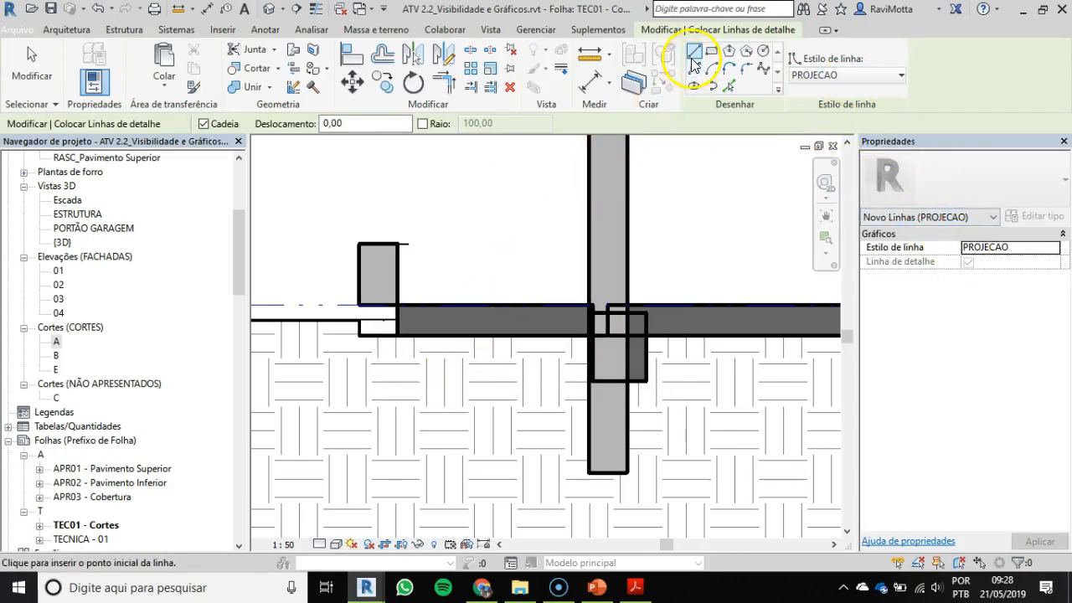
key("Escape")
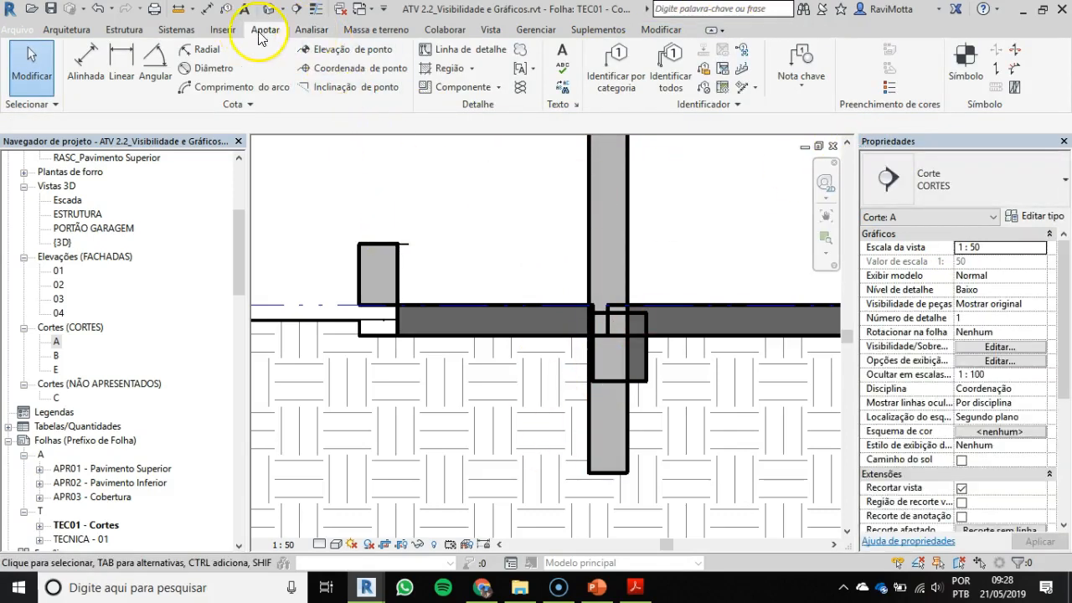
Step: Start a HATCH_CONCRETO filled region with ESTRUTURA lines and draw its top edge along the garage slab from the low outer wall, about 768 cm
left_click(450, 68)
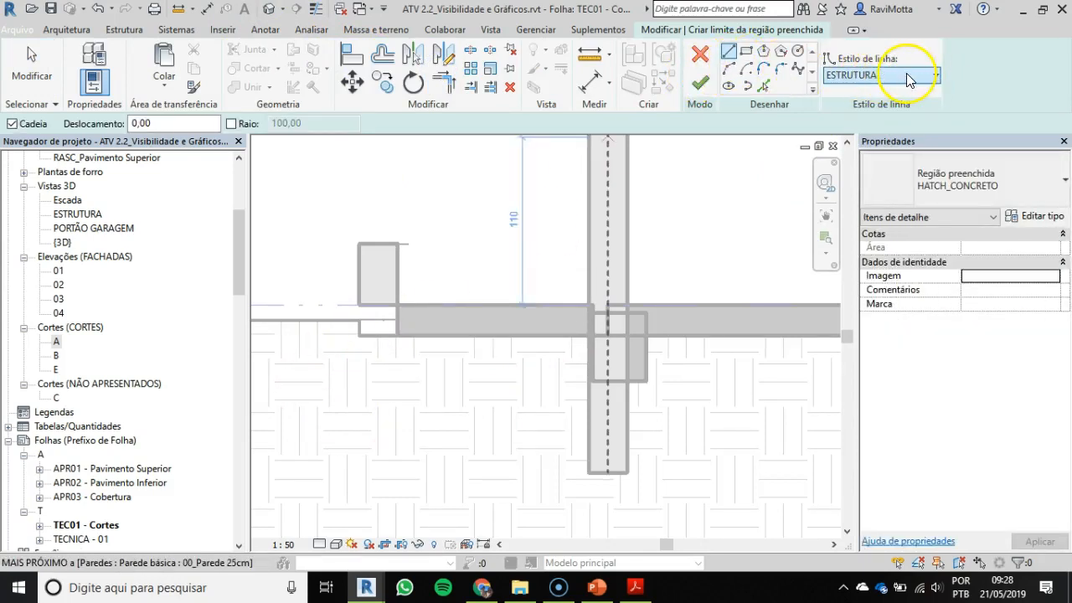
left_click(727, 52)
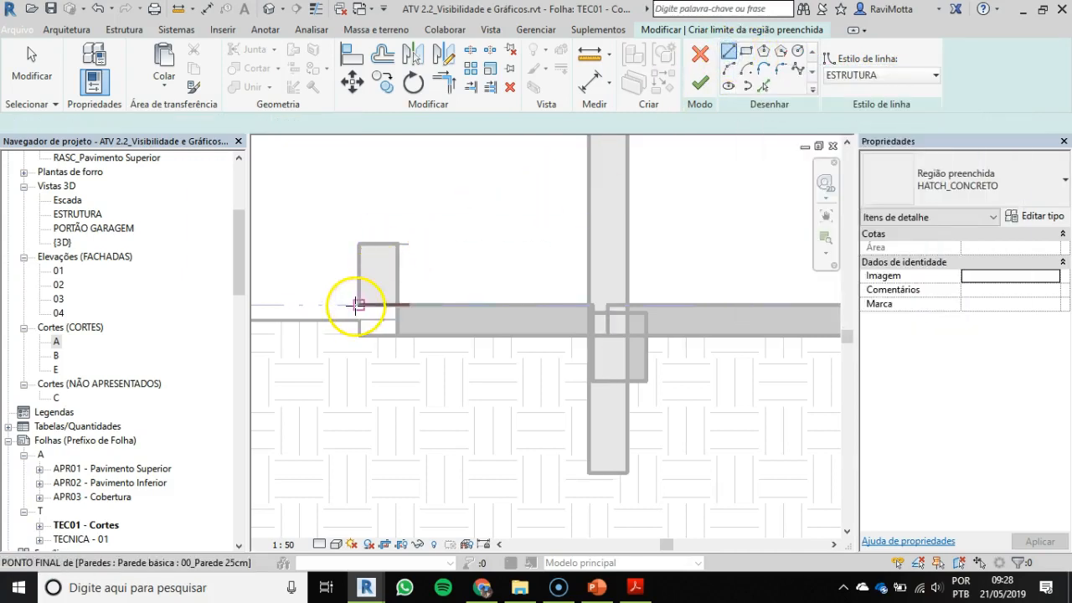
left_click(358, 306)
scroll(548, 291, "down", 1)
scroll(548, 291, "down", 4)
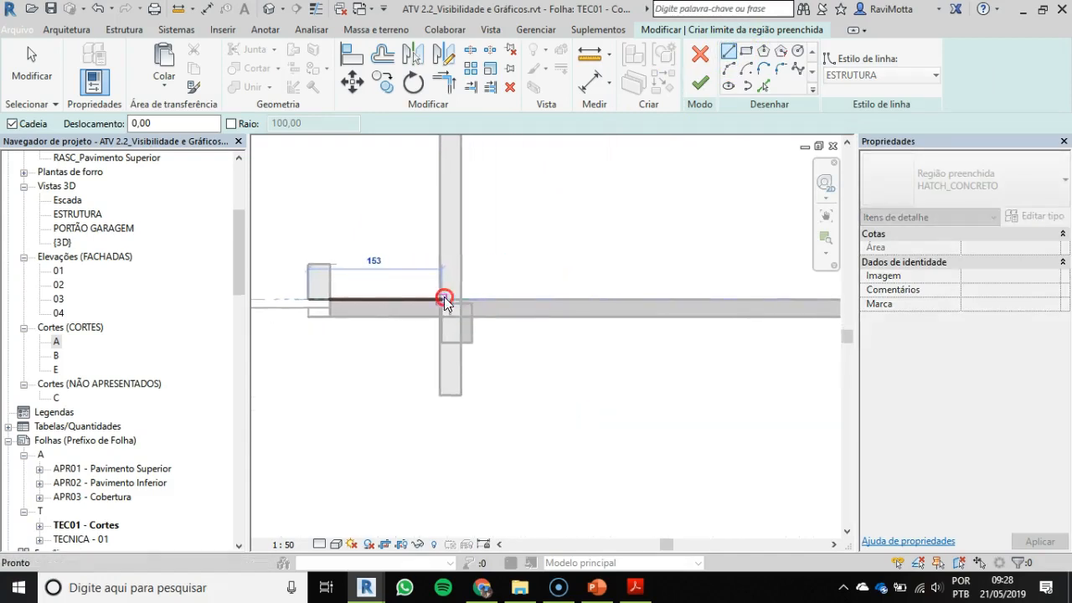
scroll(586, 299, "up", 5)
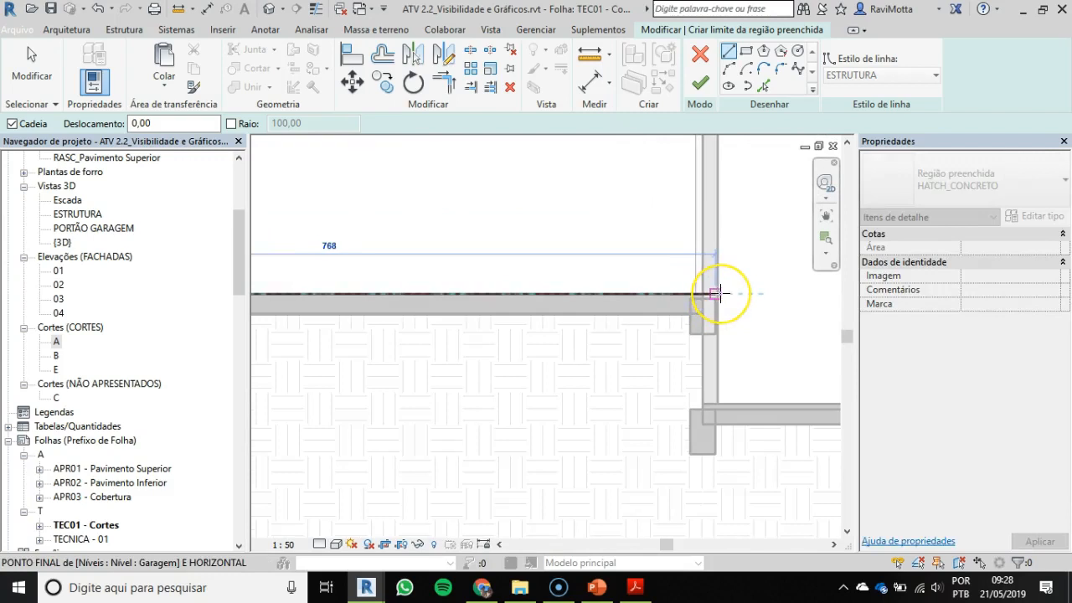
left_click(716, 293)
Step: Draw the boundary down the wall's face at the level change, 110 cm to the lower floor finish and on to the structural slab's top
scroll(716, 293, "up", 5)
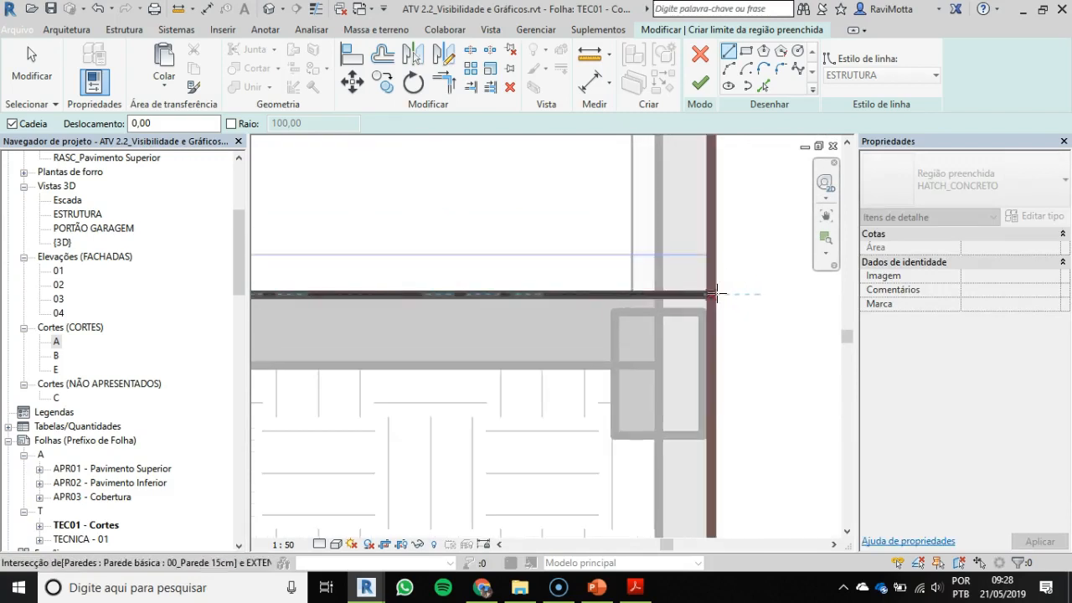
scroll(707, 310, "down", 5)
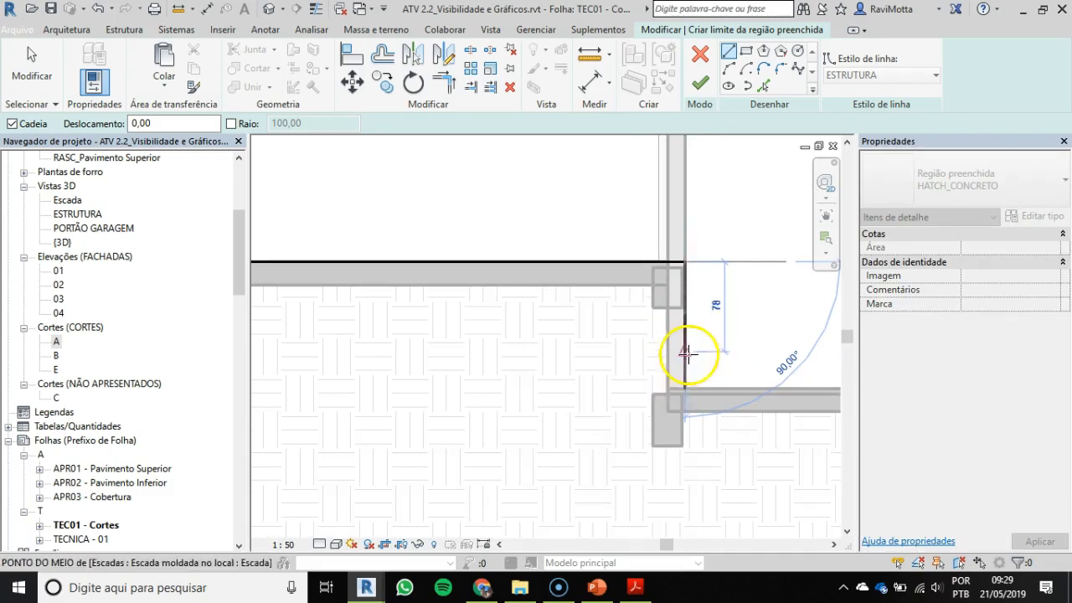
scroll(685, 387, "up", 3)
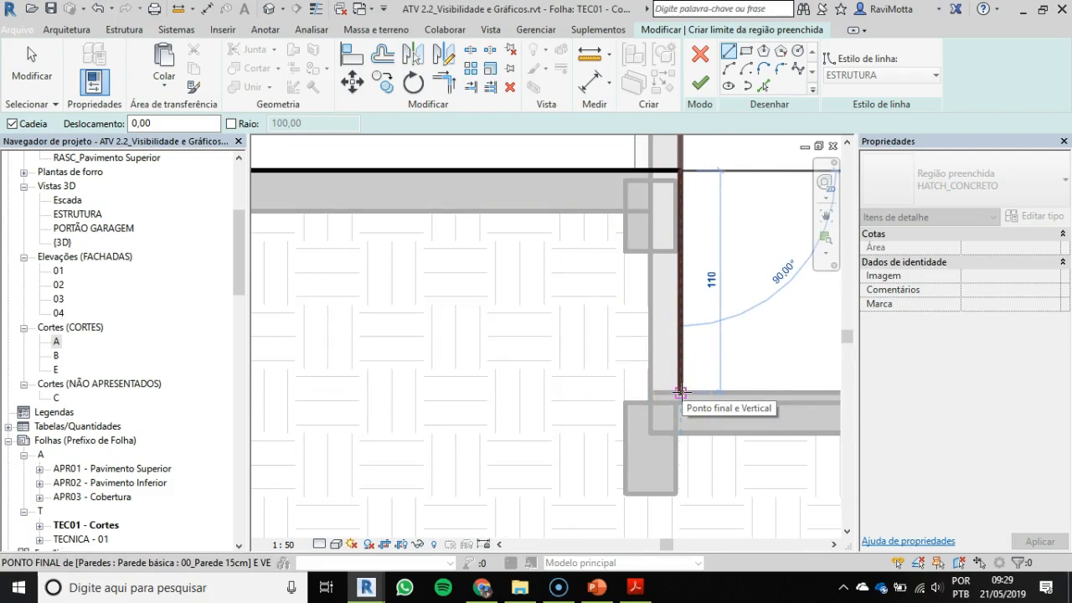
left_click(681, 375)
left_click(679, 171)
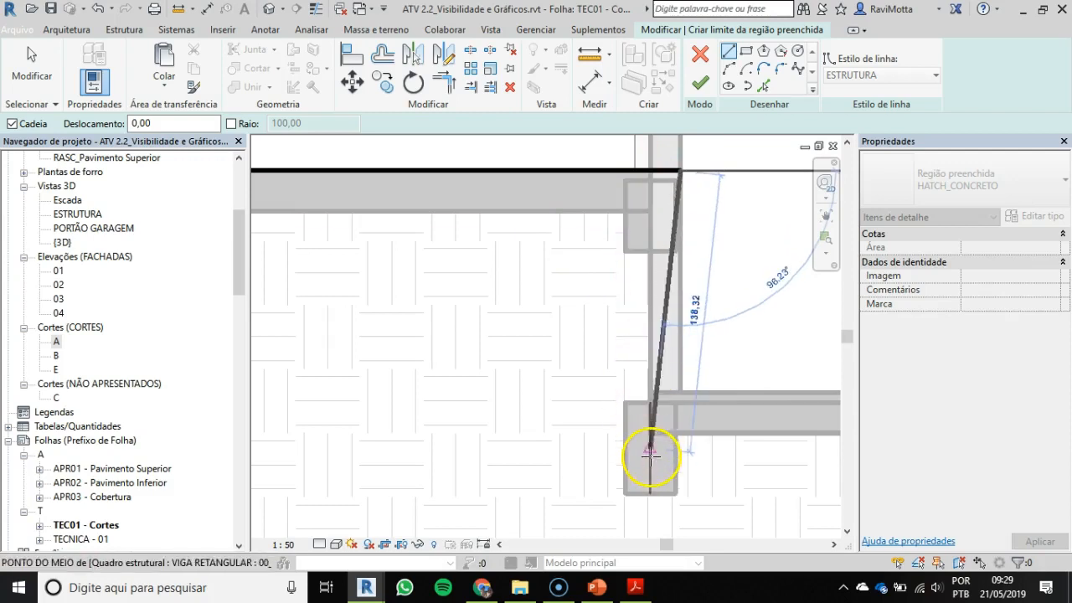
left_click(679, 394)
scroll(682, 306, "down", 4)
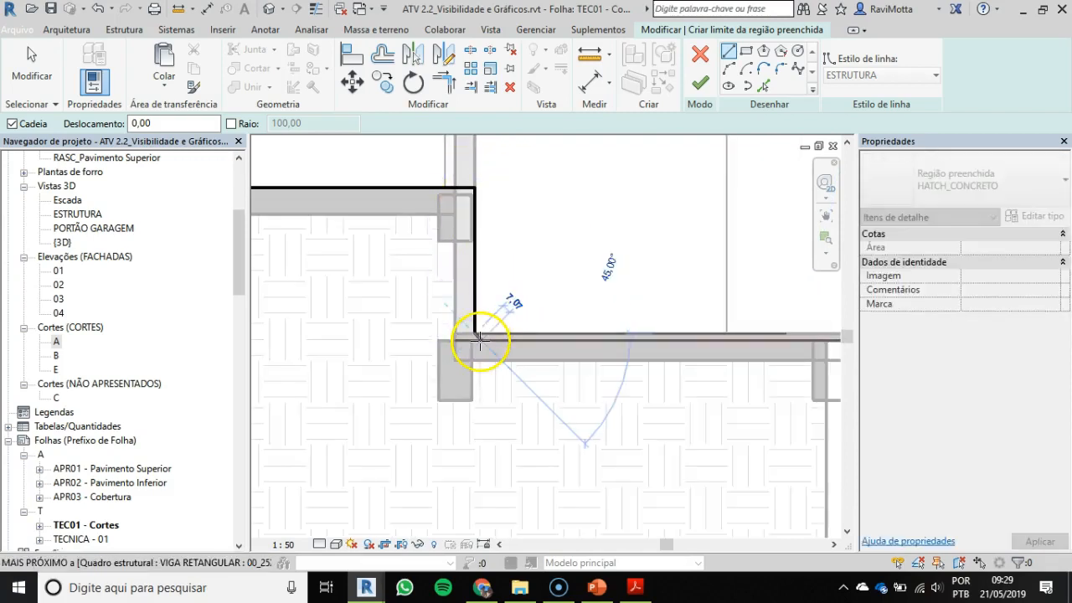
scroll(478, 340, "up", 2)
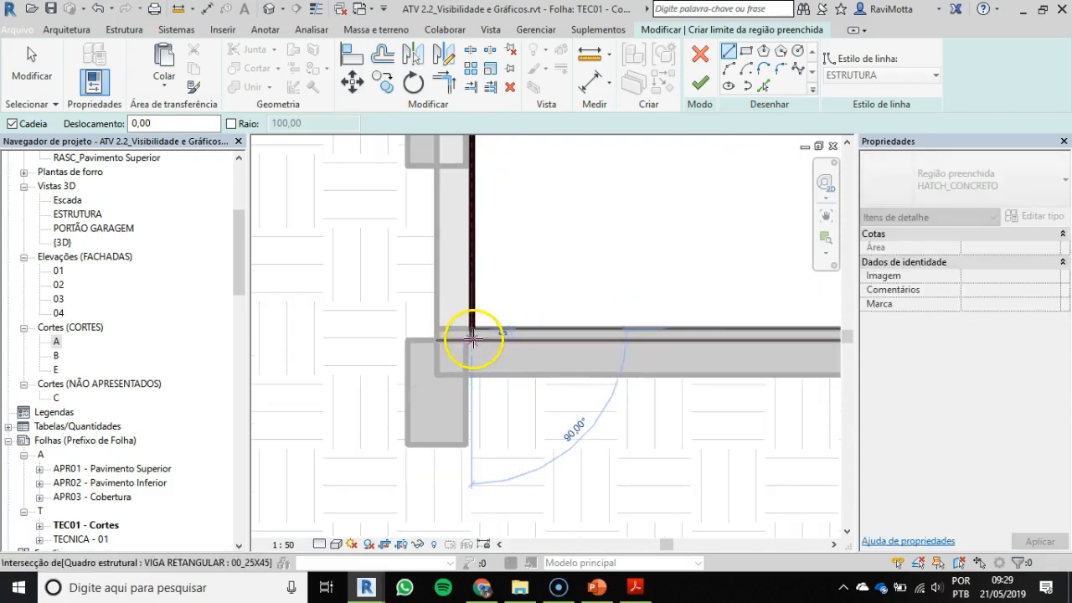
left_click(473, 338)
Step: Trace the boundary along the lower slab's top and around the end beam, rising 30 cm to the slab's underside
middle_click_drag(627, 394, 350, 354)
scroll(647, 326, "up", 2)
left_click(678, 330)
left_click(678, 422)
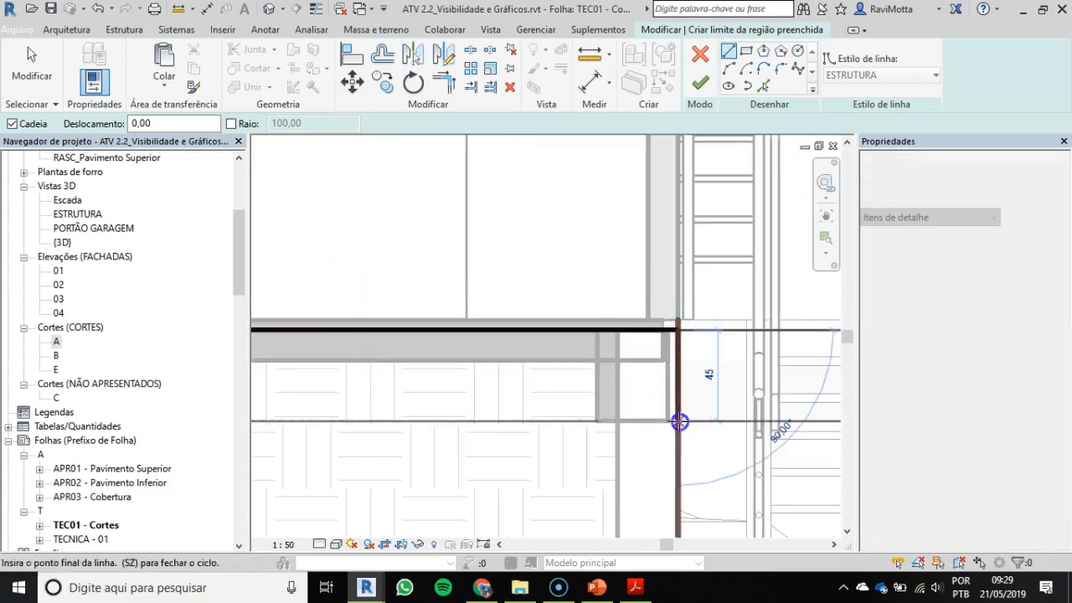
left_click(596, 421)
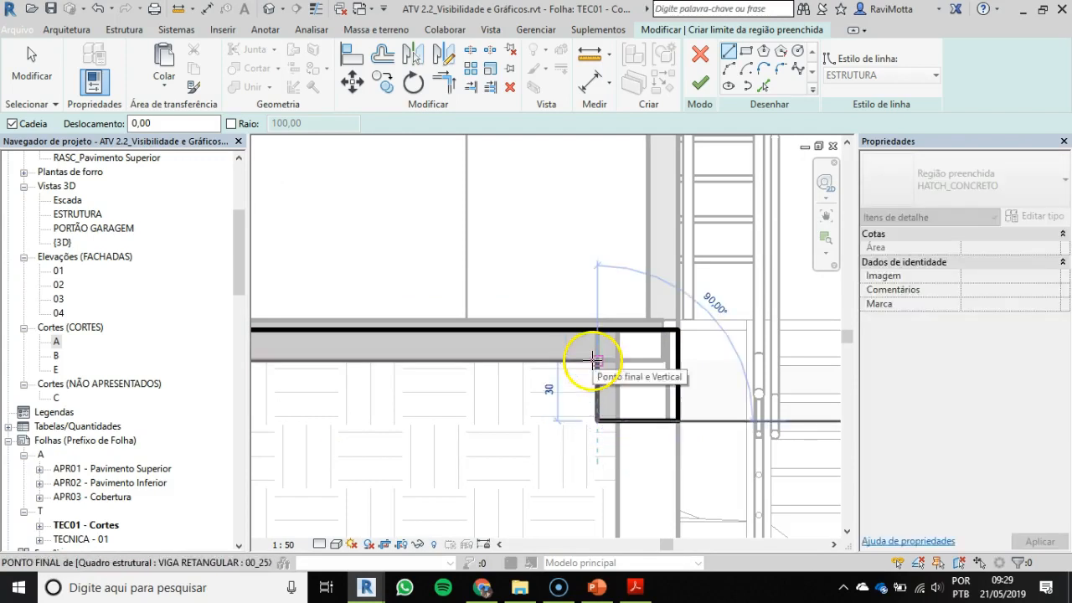
left_click(595, 360)
Step: Trace the lower slab's underside back to the wall, then go 30 cm down and 27.5 cm across the foundation beam's bottom
scroll(595, 360, "down", 2)
middle_click_drag(531, 371, 802, 352)
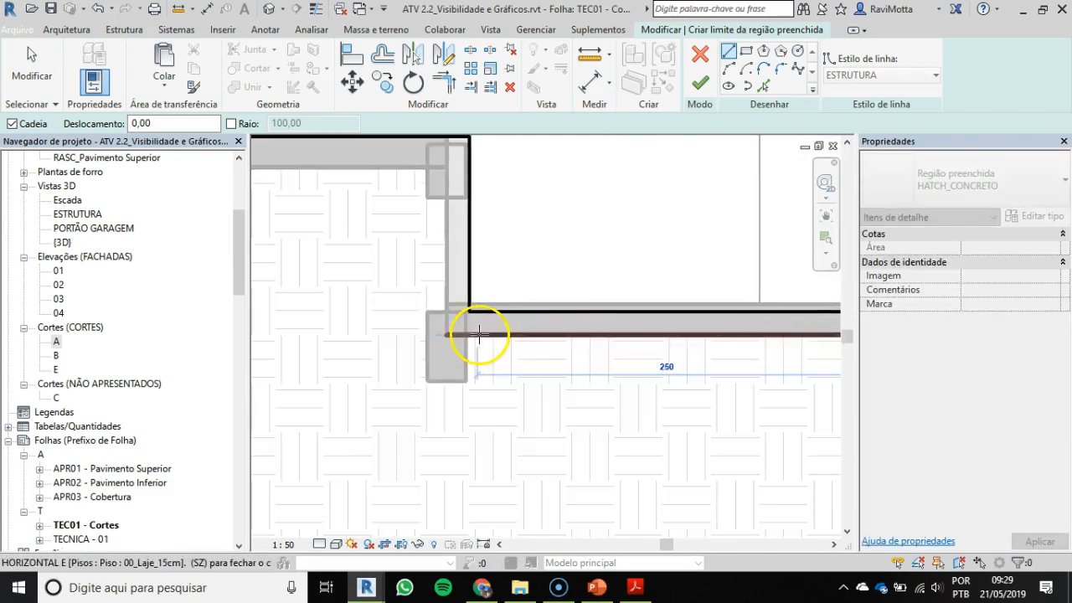
scroll(467, 334, "up", 2)
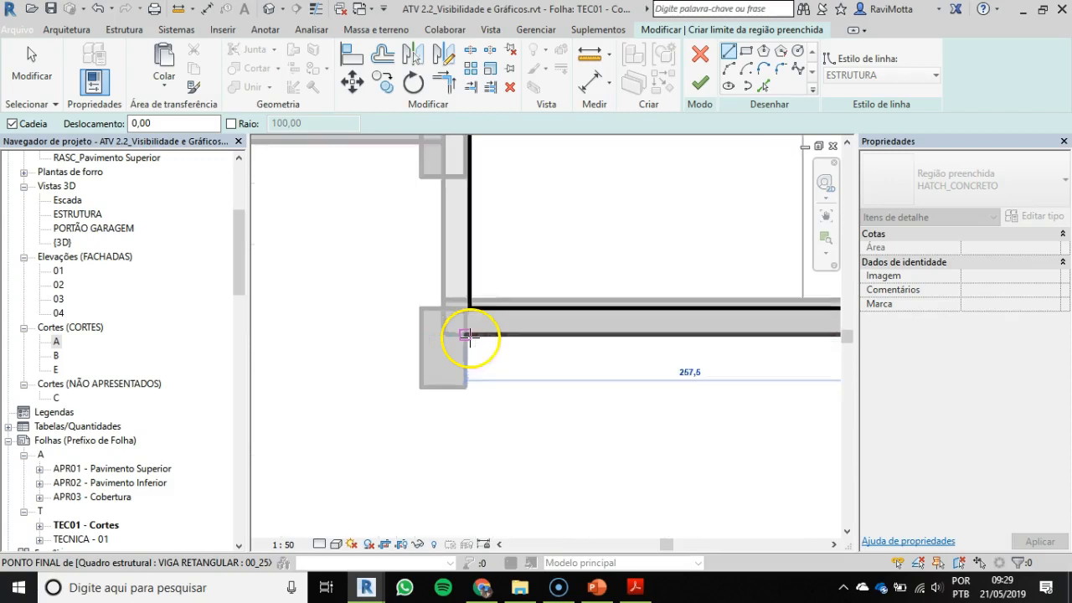
left_click(474, 326)
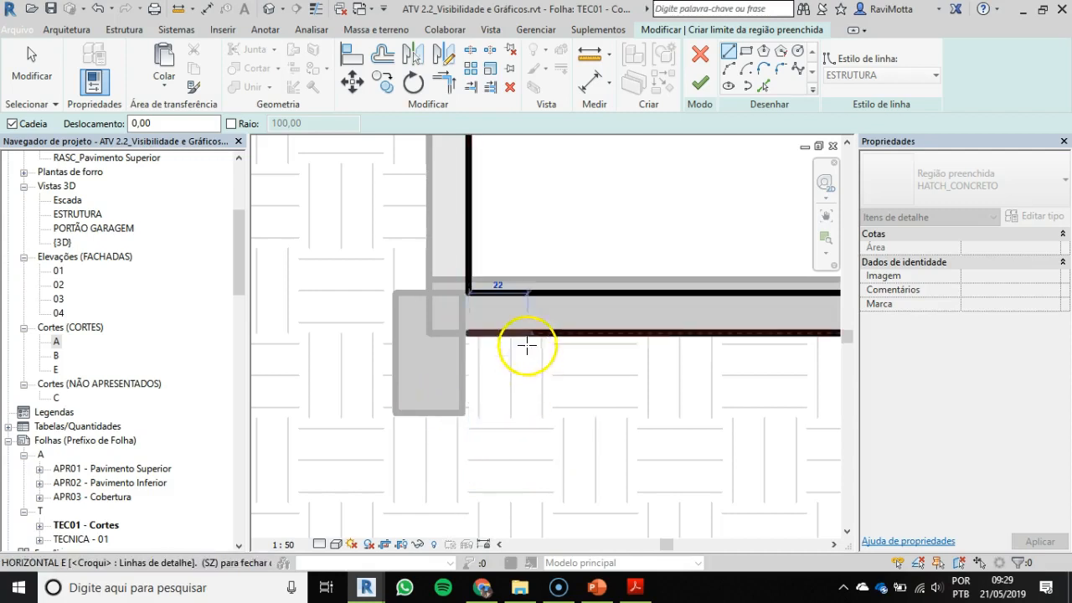
left_click(436, 414)
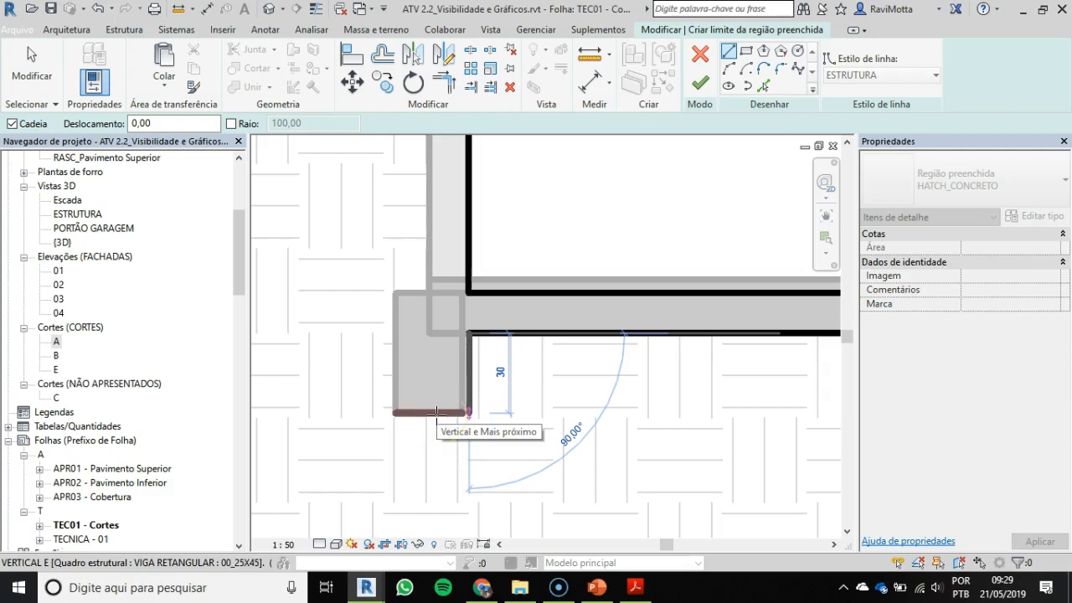
left_click(397, 408)
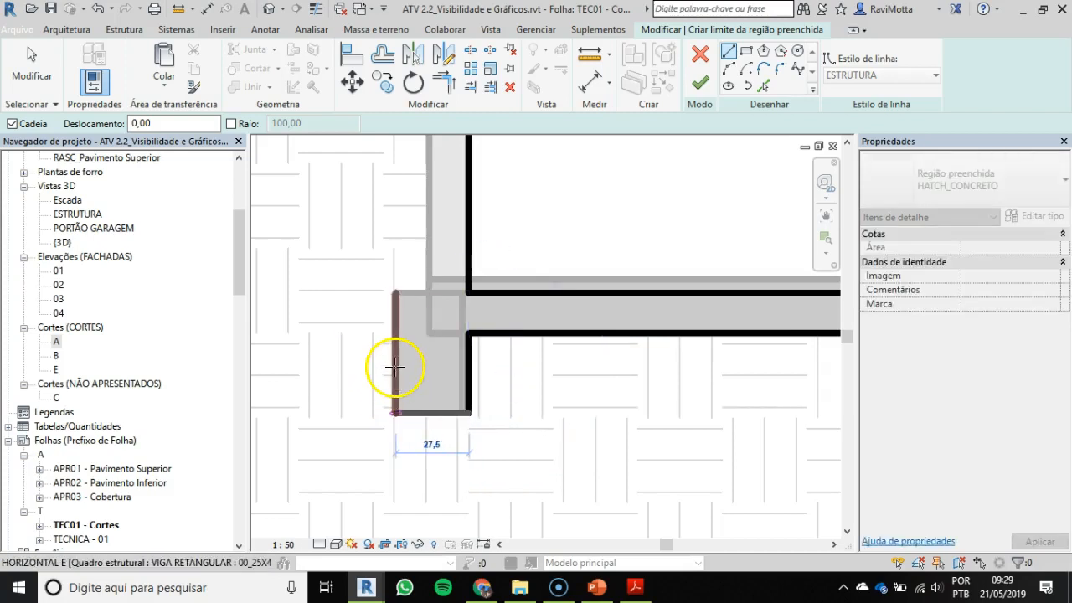
Step: Draw the boundary 140 cm up to the garage slab's underside and 555 cm along it to the beam under the tall outer wall
middle_click_drag(377, 226, 410, 373)
scroll(410, 373, "down", 2)
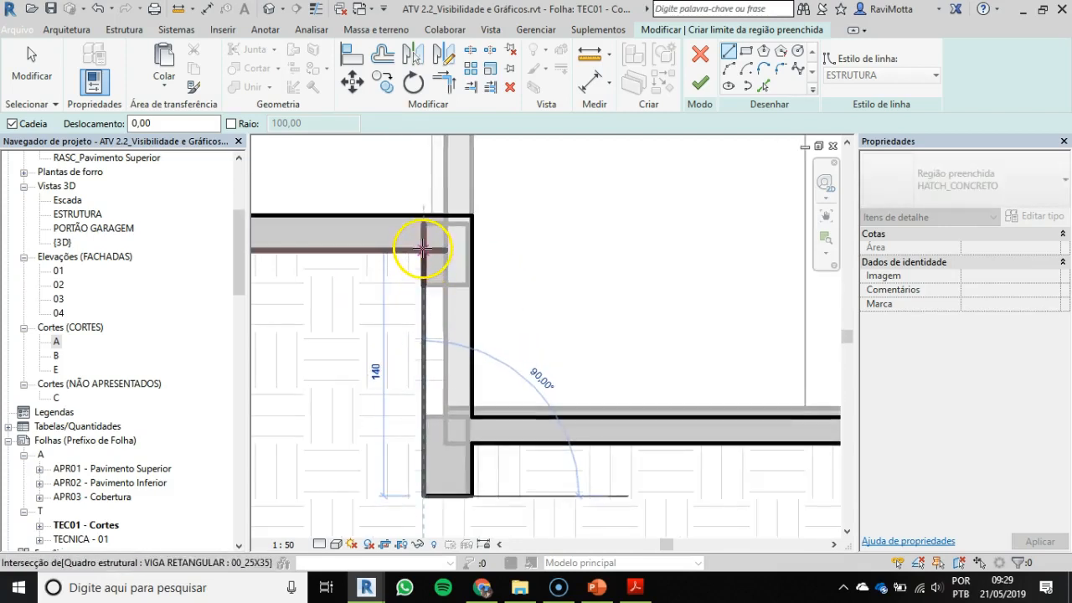
left_click(423, 248)
scroll(394, 299, "down", 3)
mouse_move(421, 309)
middle_mouse_down()
mouse_move(808, 292)
mouse_move(807, 278)
middle_mouse_up()
scroll(438, 271, "down", 2)
middle_click_drag(440, 272, 587, 279)
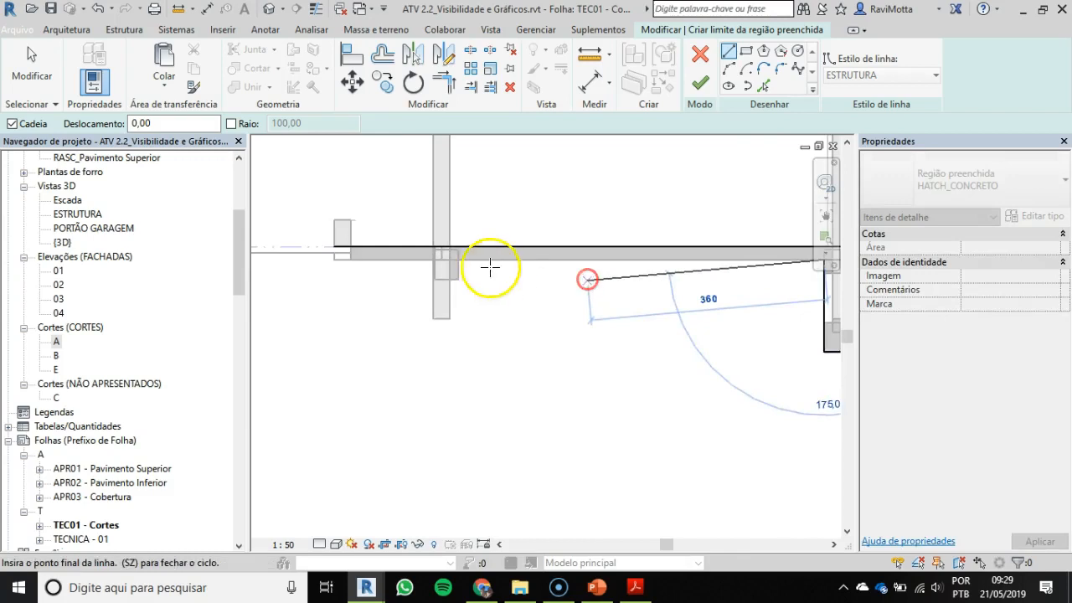
scroll(463, 263, "up", 2)
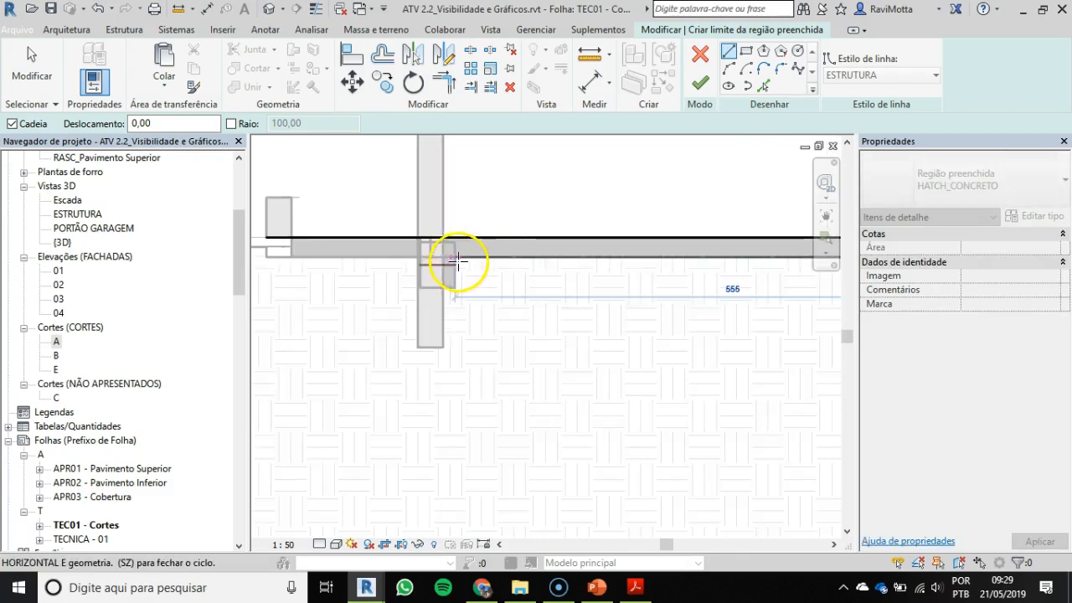
left_click(452, 278)
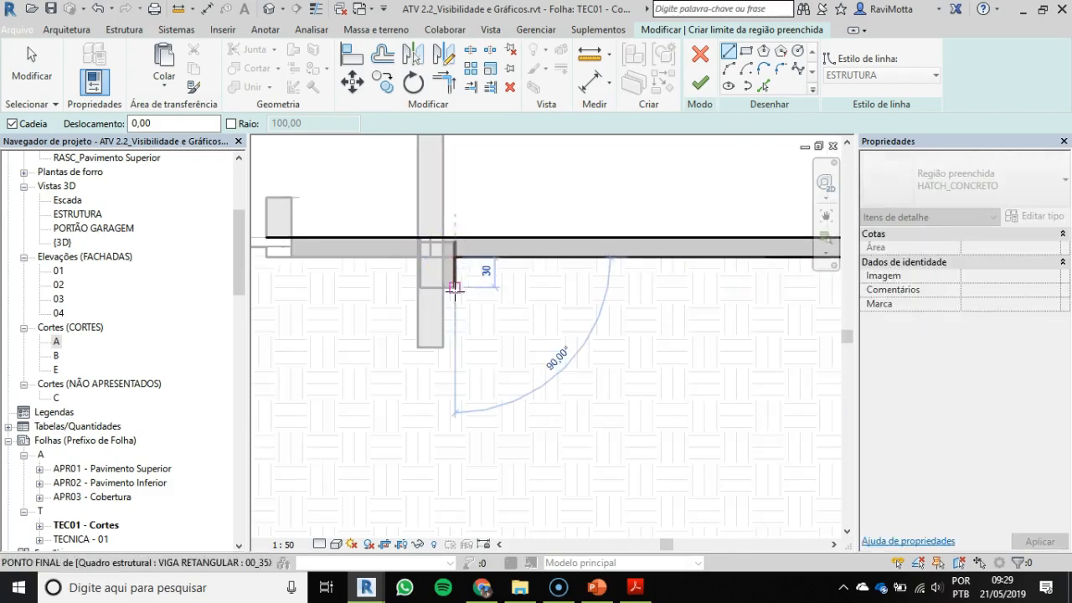
Step: Outline the 30 cm drop of the beam under the tall wall and close the boundary along the slab's underside at the low outer wall
left_click(454, 287)
scroll(417, 287, "up", 3)
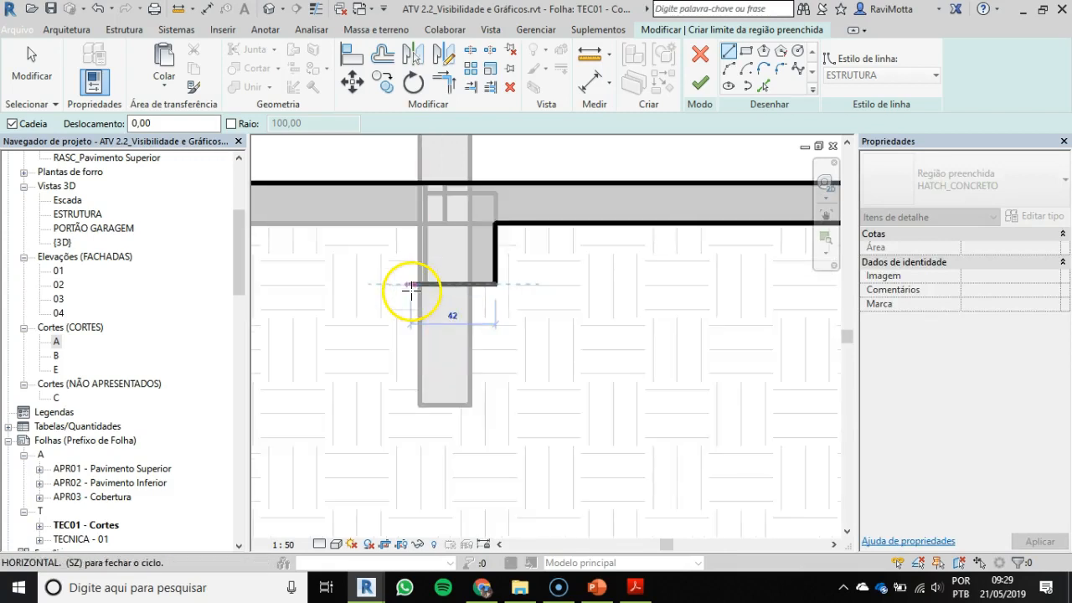
left_click(419, 285)
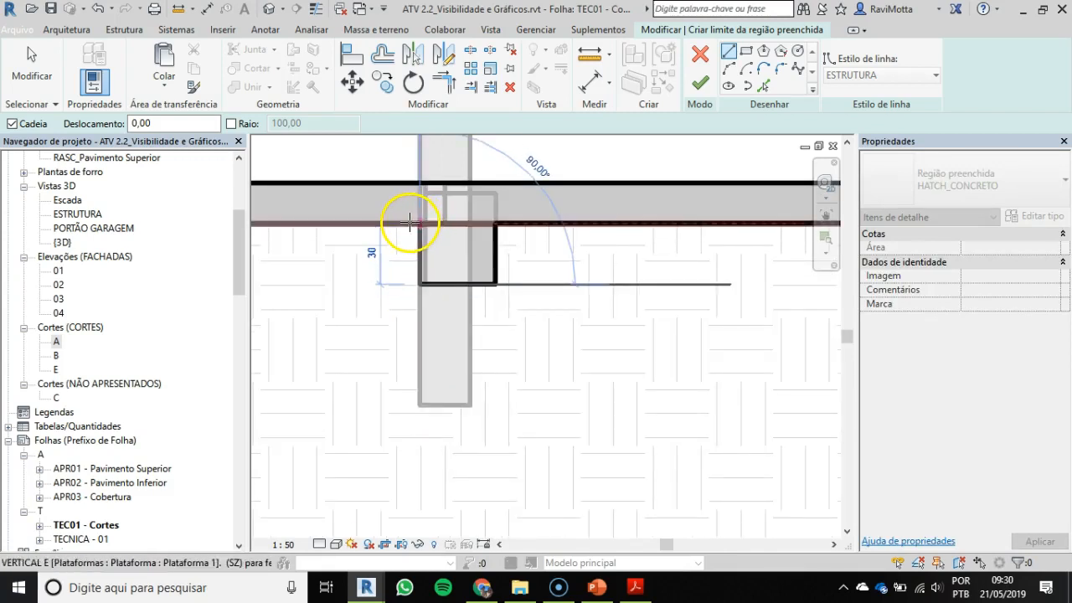
middle_click_drag(543, 248, 678, 247)
scroll(677, 247, "down", 2)
left_click(602, 247)
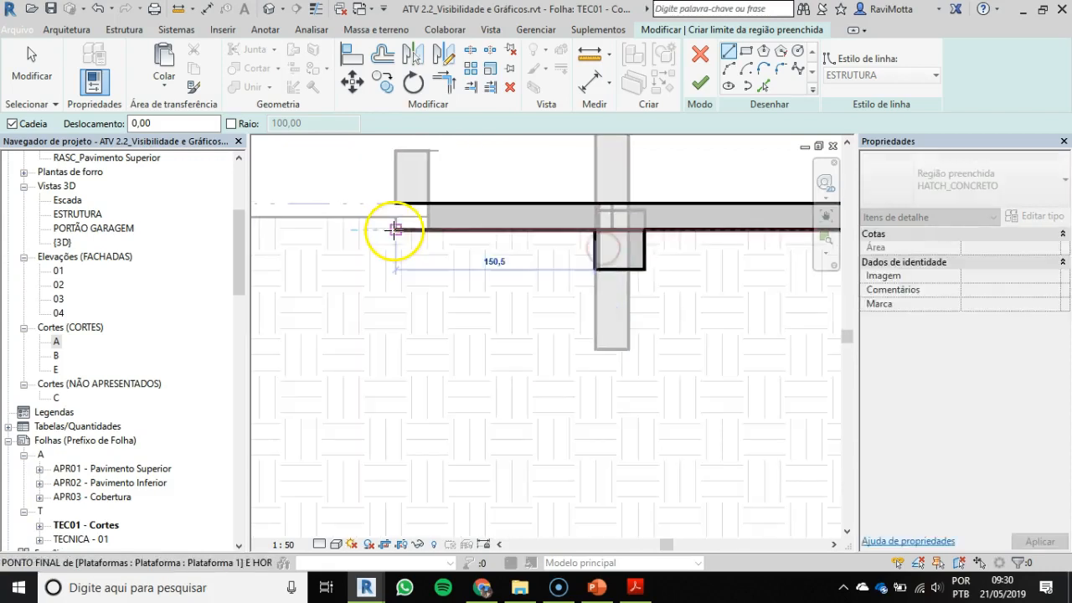
left_click(394, 230)
left_click(396, 204)
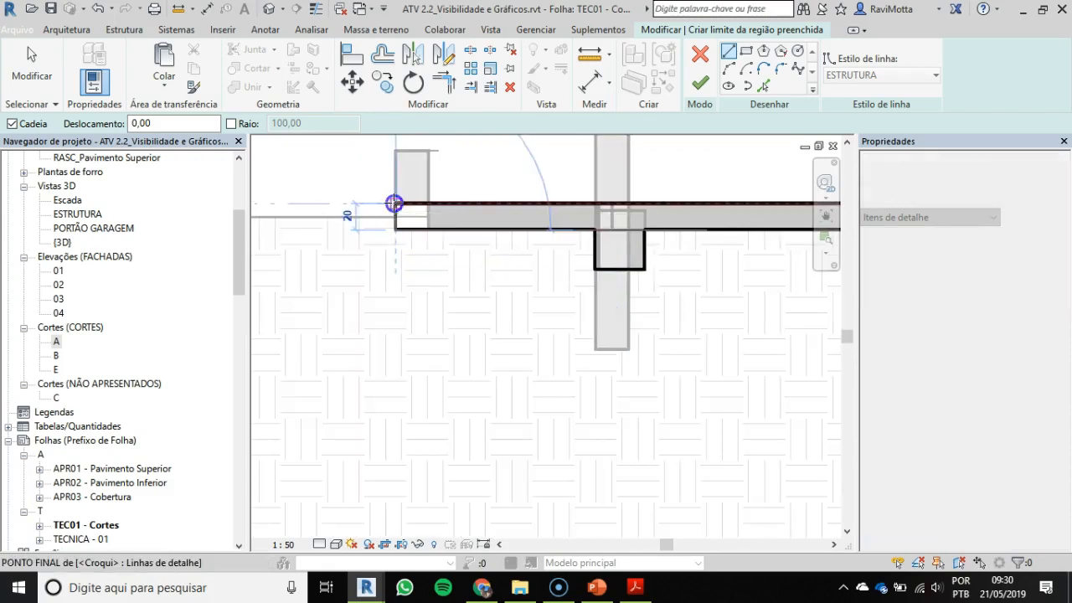
scroll(433, 258, "down", 2)
scroll(467, 279, "down", 3)
scroll(467, 280, "down", 1)
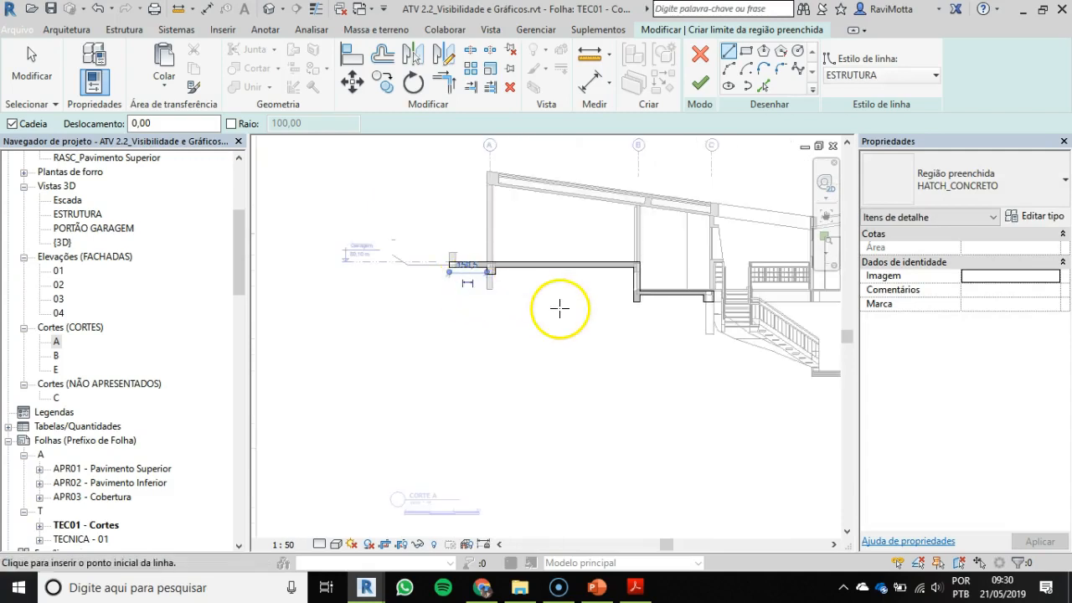
key("Escape")
key("Escape")
Step: Stretch the two boundary lines at the beam's inner corner so they cross, and try to finish the filled region
key("Tab")
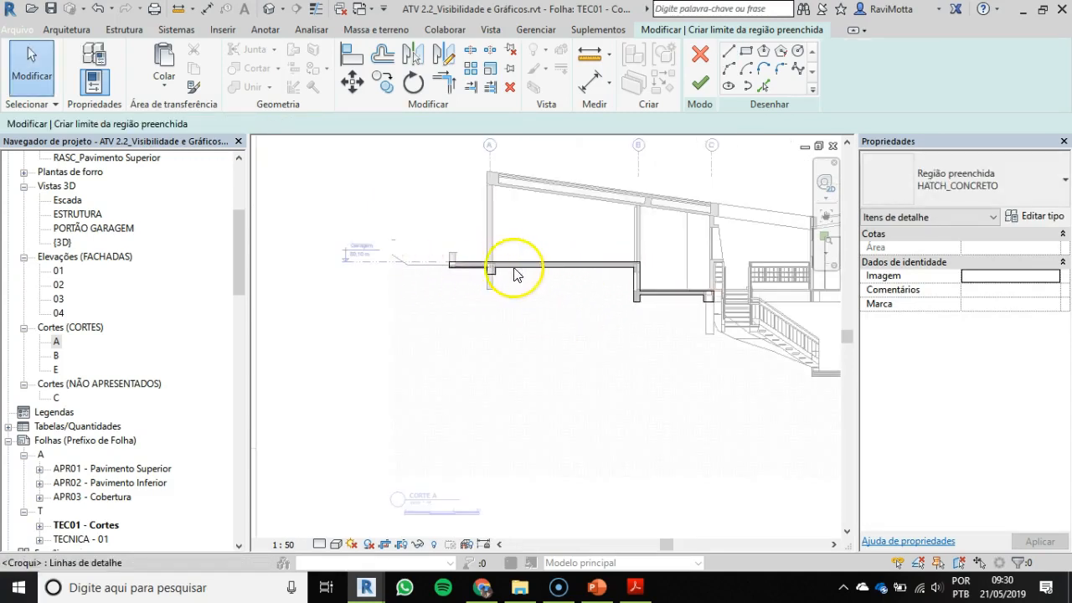
scroll(688, 291, "up", 2)
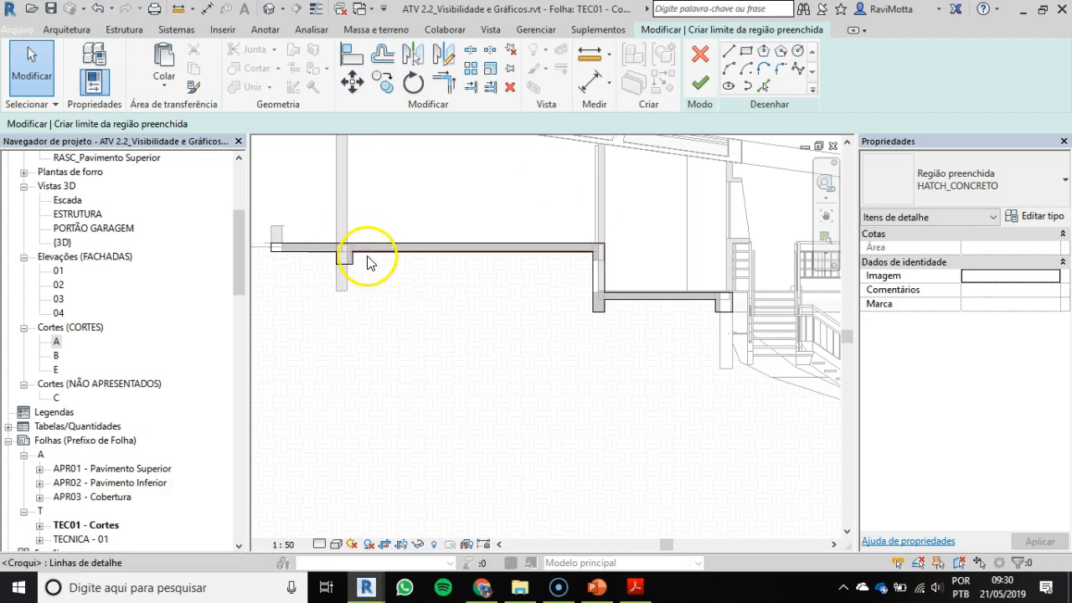
scroll(367, 256, "up", 1)
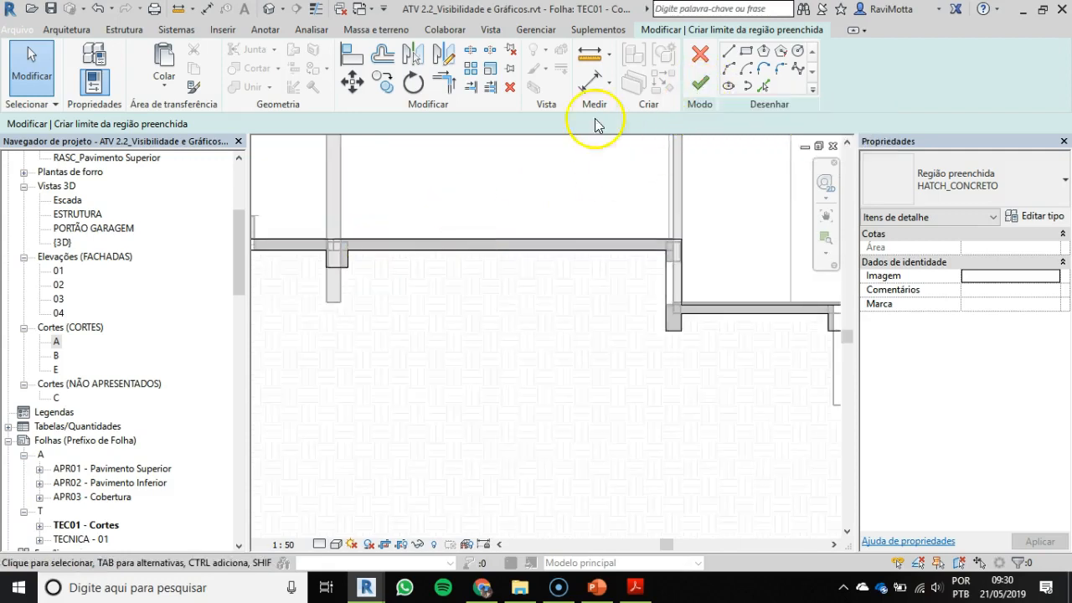
scroll(350, 258, "up", 1)
scroll(351, 260, "up", 1)
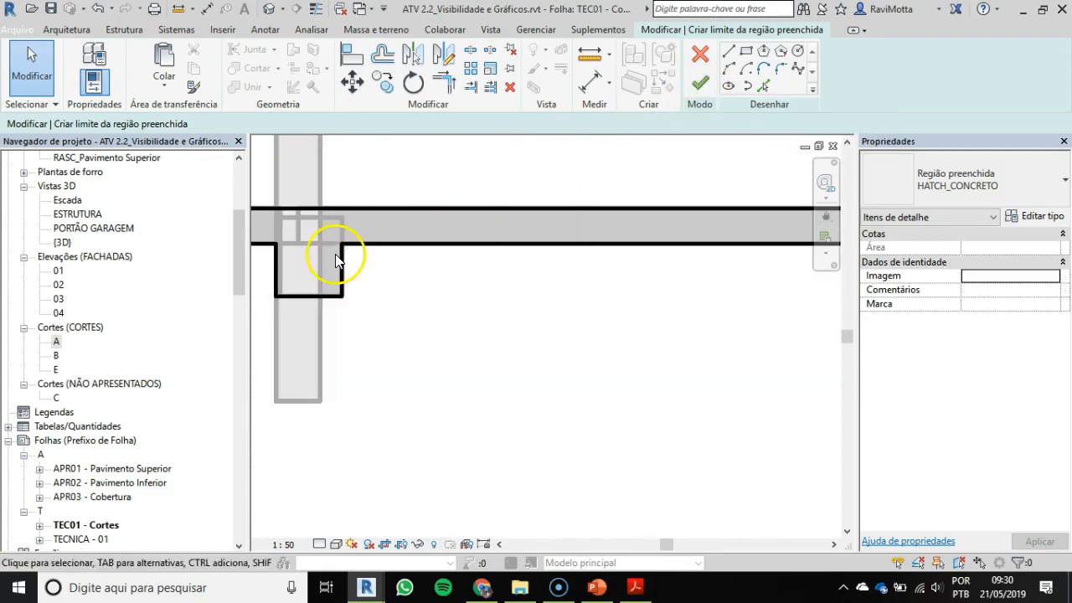
left_click(341, 259)
scroll(343, 255, "up", 1)
mouse_move(344, 232)
left_mouse_down()
mouse_move(344, 203)
mouse_move(331, 232)
mouse_move(307, 232)
left_mouse_up()
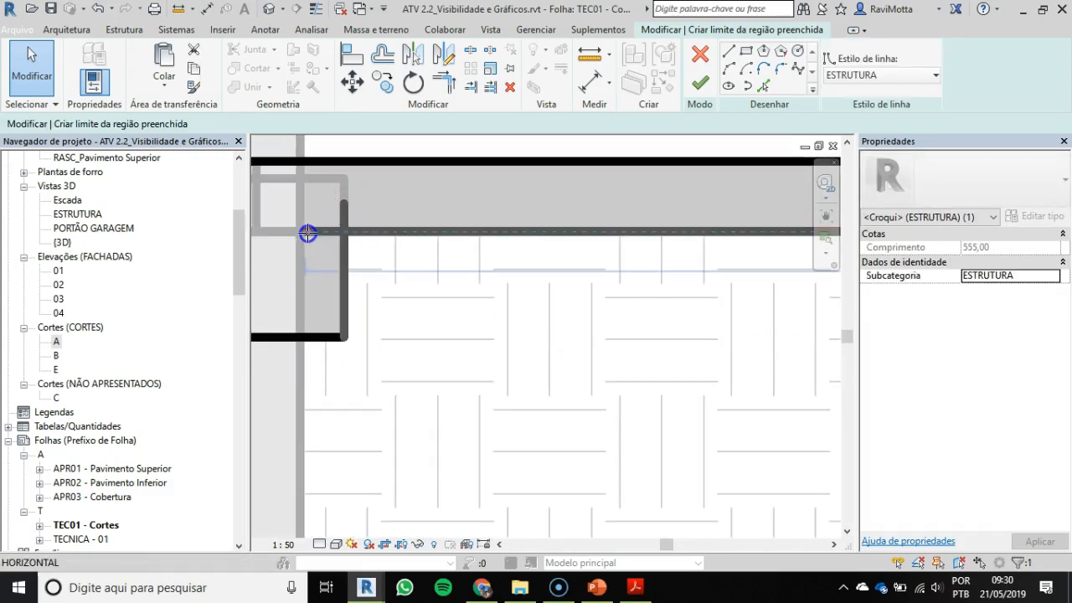
left_click(707, 83)
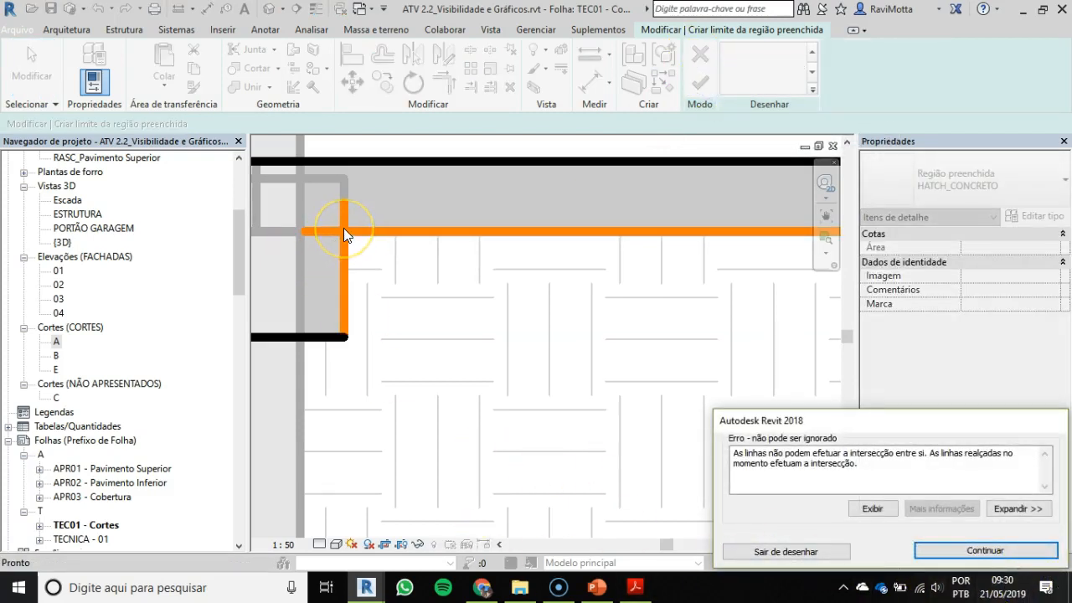
left_click(991, 549)
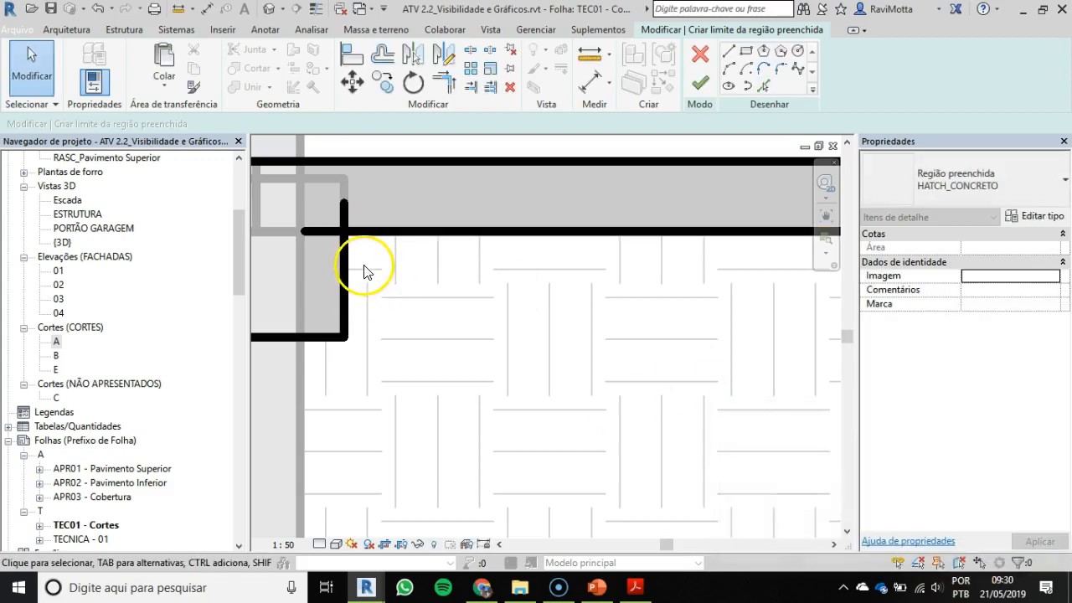
Step: Trim the beam's vertical boundary line and the slab's underside line to a clean corner
key("t")
key("r")
left_click(345, 259)
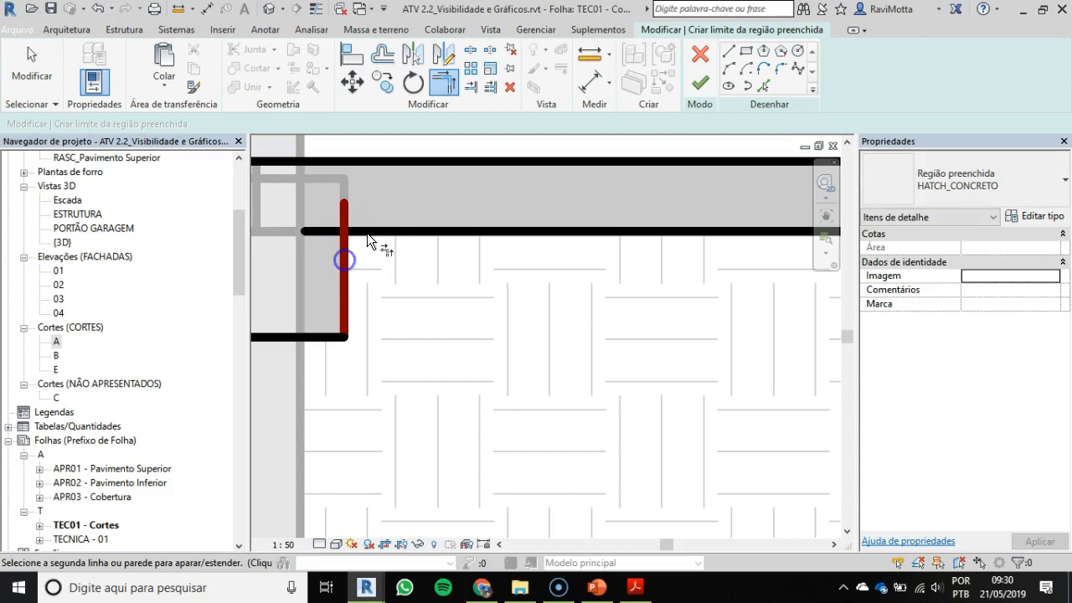
left_click(378, 230)
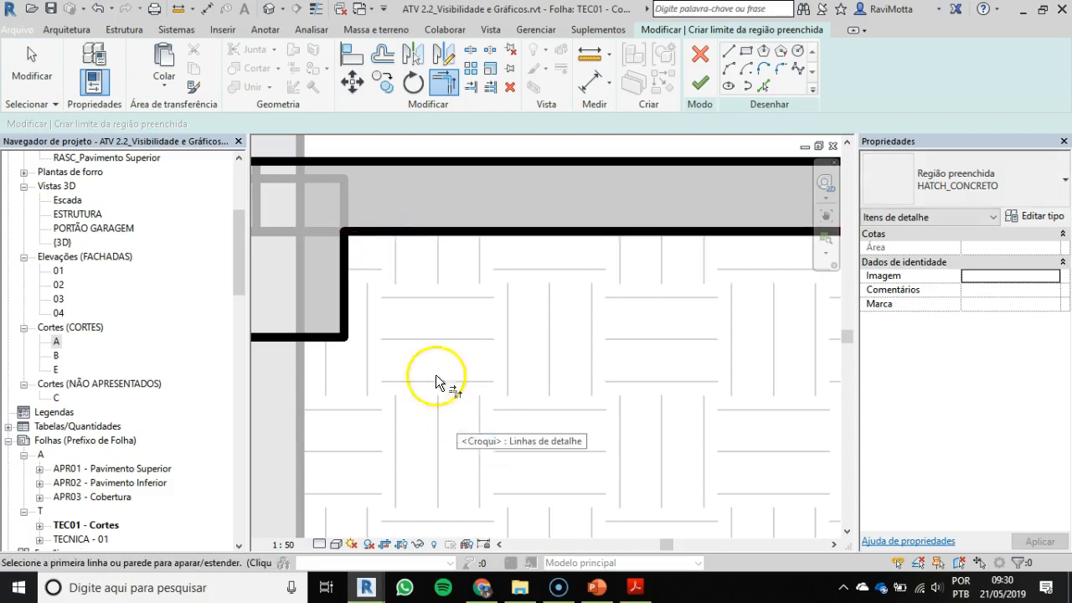
Step: Draw a line along the underside of the beam below the tall outer wall and try to finish the filled region
middle_click_drag(443, 376, 555, 328)
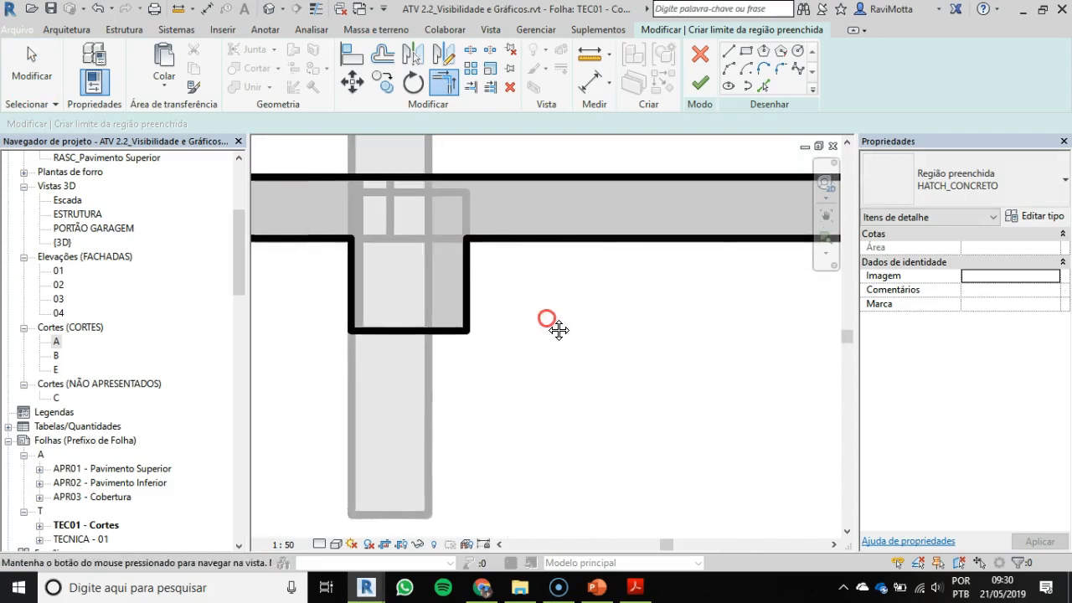
left_click(727, 56)
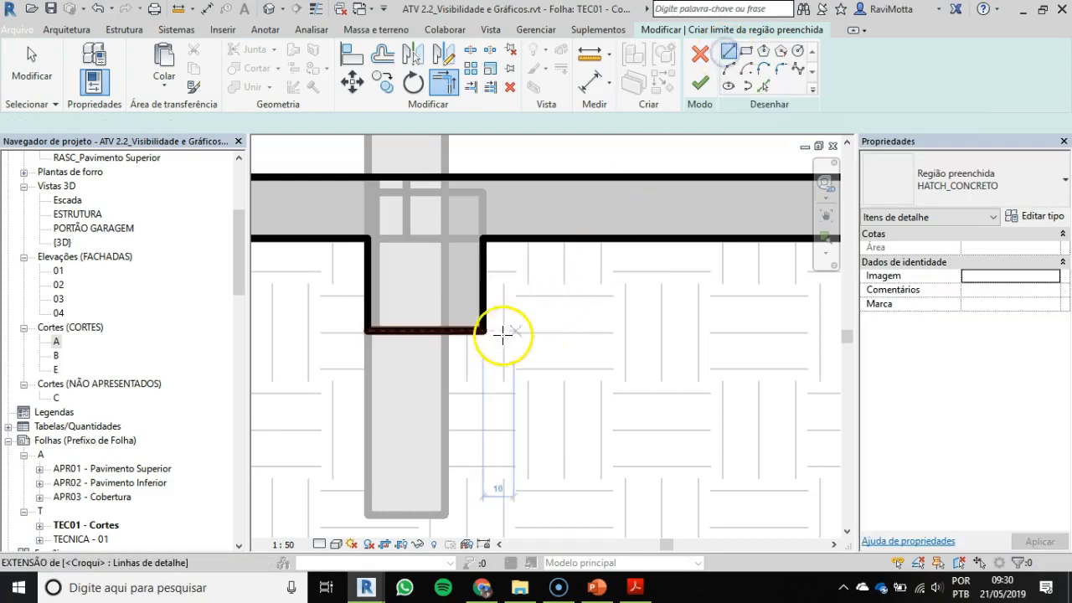
left_click(482, 330)
left_click(366, 331)
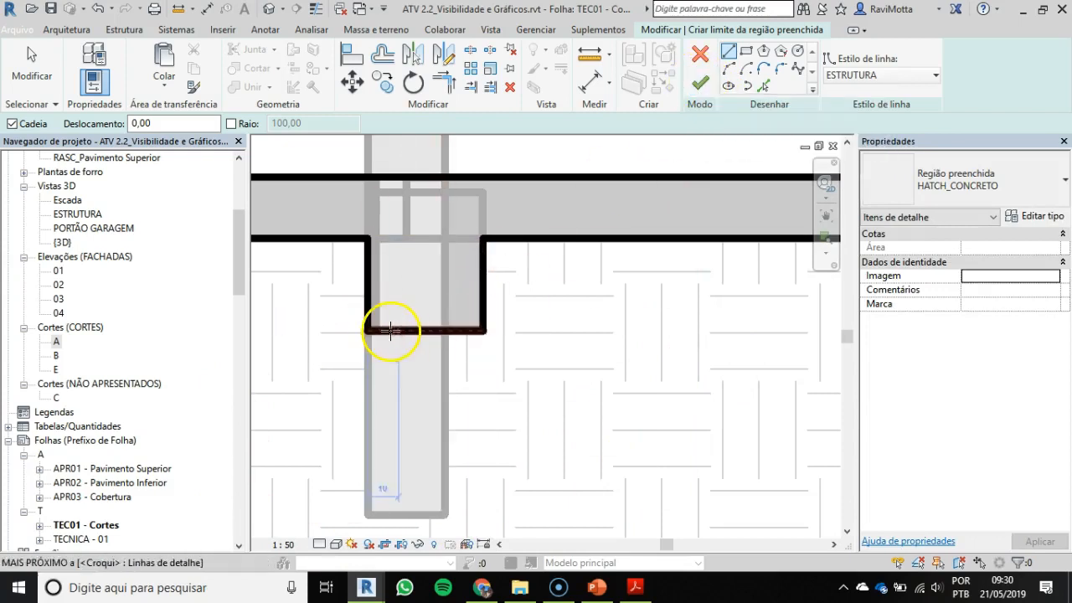
left_click(702, 87)
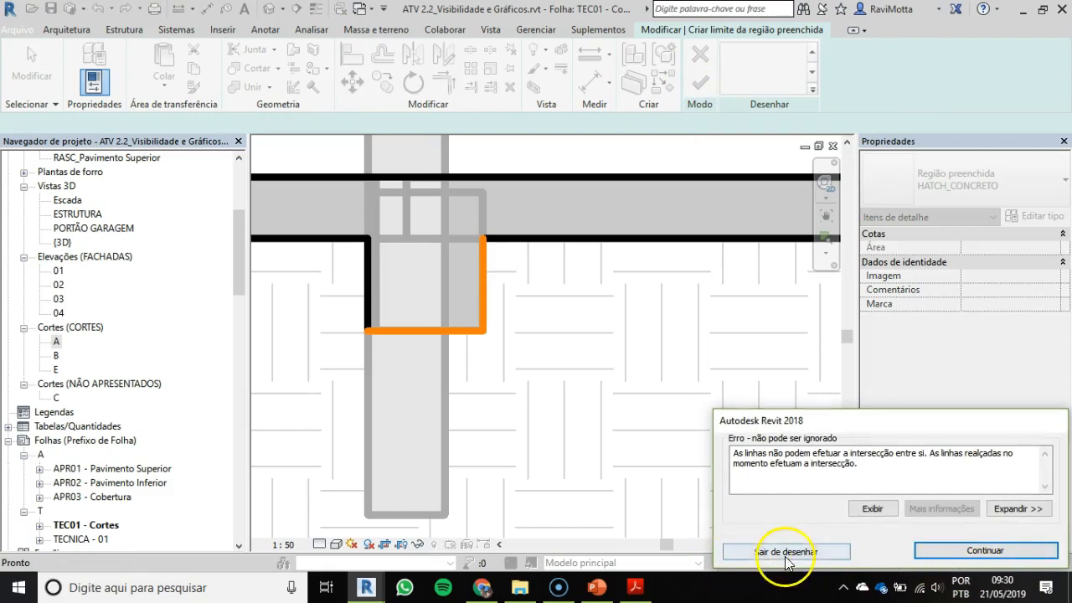
left_click(982, 551)
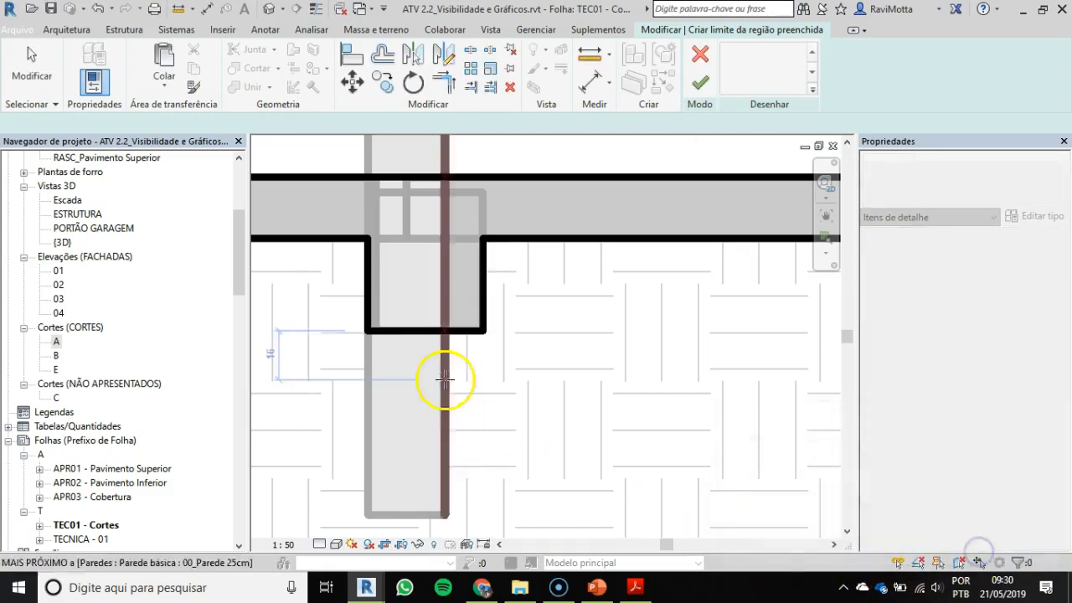
Step: Clear the overlapping line at the beam's underside and finish the garage slab's HATCH_CONCRETO filled region
key("Escape")
left_click(419, 332)
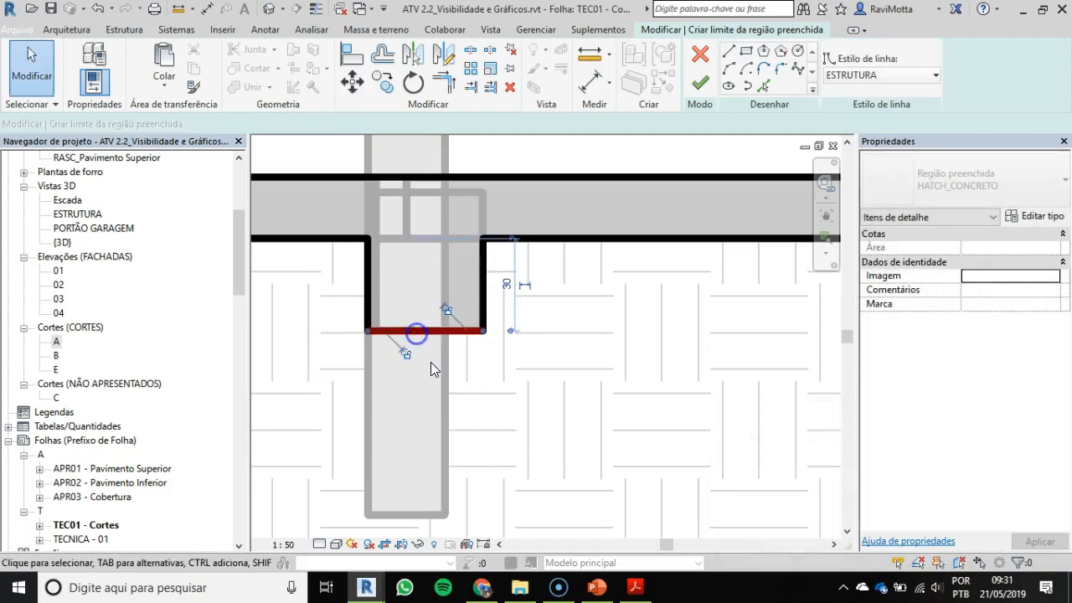
key("Escape")
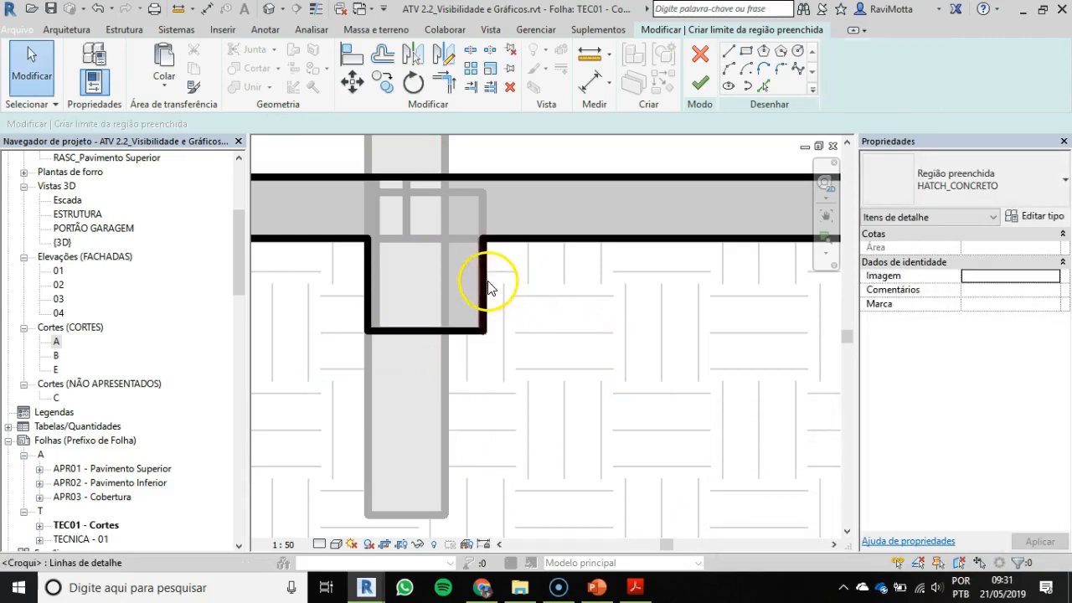
left_click(701, 82)
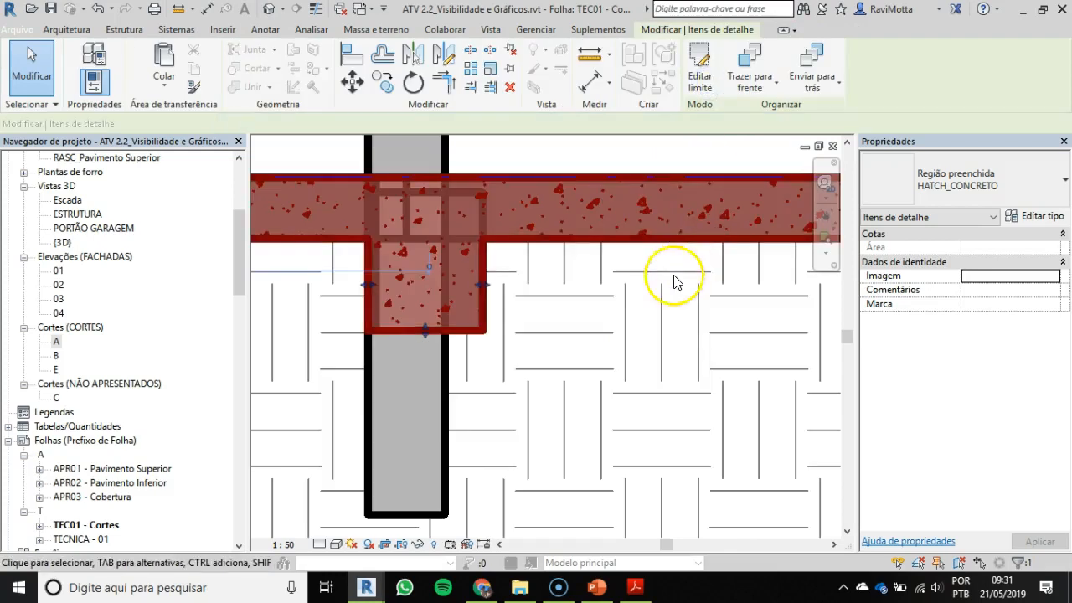
scroll(538, 358, "down", 8)
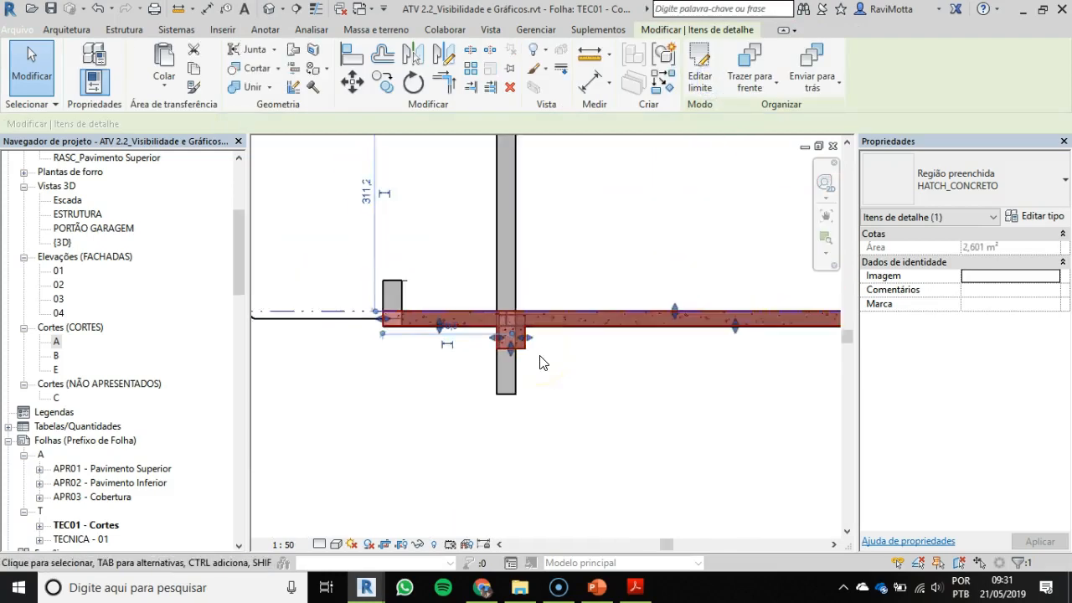
key("Escape")
Step: Look over section A from the garage slab past the staircase to the rooms between grids D and E
middle_click_drag(542, 361, 586, 313)
scroll(762, 395, "down", 1)
middle_click_drag(759, 396, 580, 378)
mouse_move(586, 389)
middle_mouse_down()
mouse_move(613, 389)
mouse_move(589, 352)
mouse_move(452, 323)
middle_mouse_up()
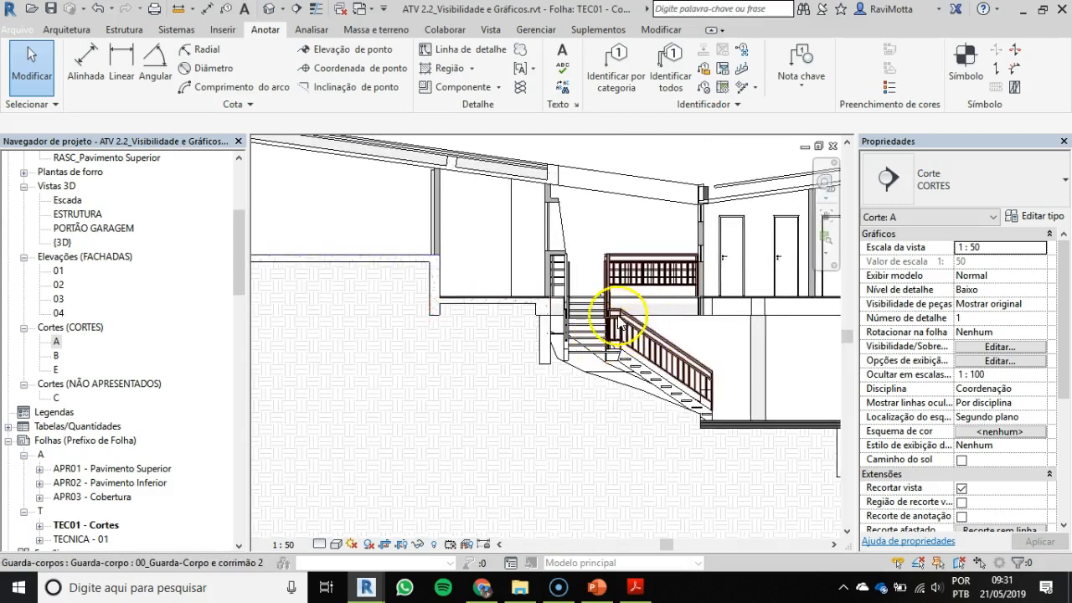
middle_click_drag(616, 353, 648, 406)
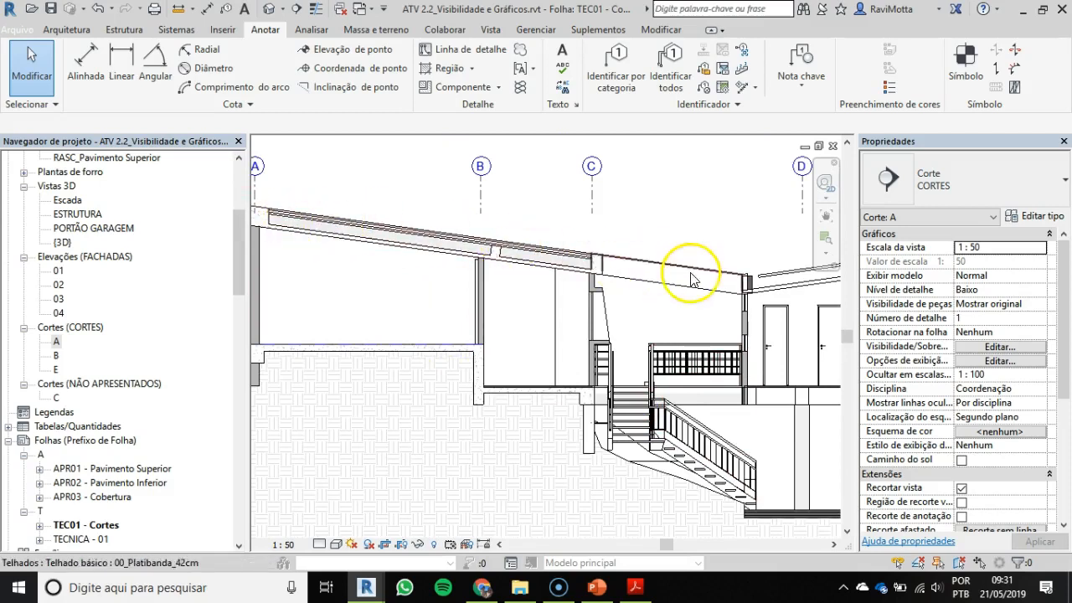
middle_click_drag(651, 268, 434, 291)
scroll(543, 312, "down", 2)
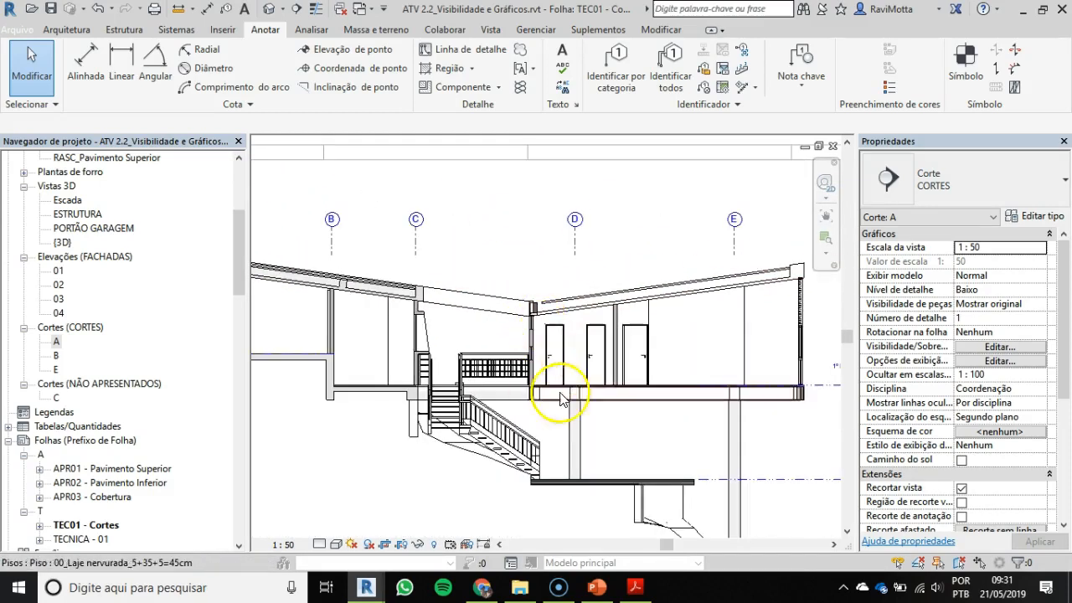
Step: Stretch the concrete filled region down from the beam beside the stairs to the foot of the wall below it
scroll(553, 499, "up", 1)
scroll(553, 494, "up", 1)
middle_click_drag(657, 464, 658, 352)
scroll(305, 255, "up", 2)
scroll(368, 209, "up", 2)
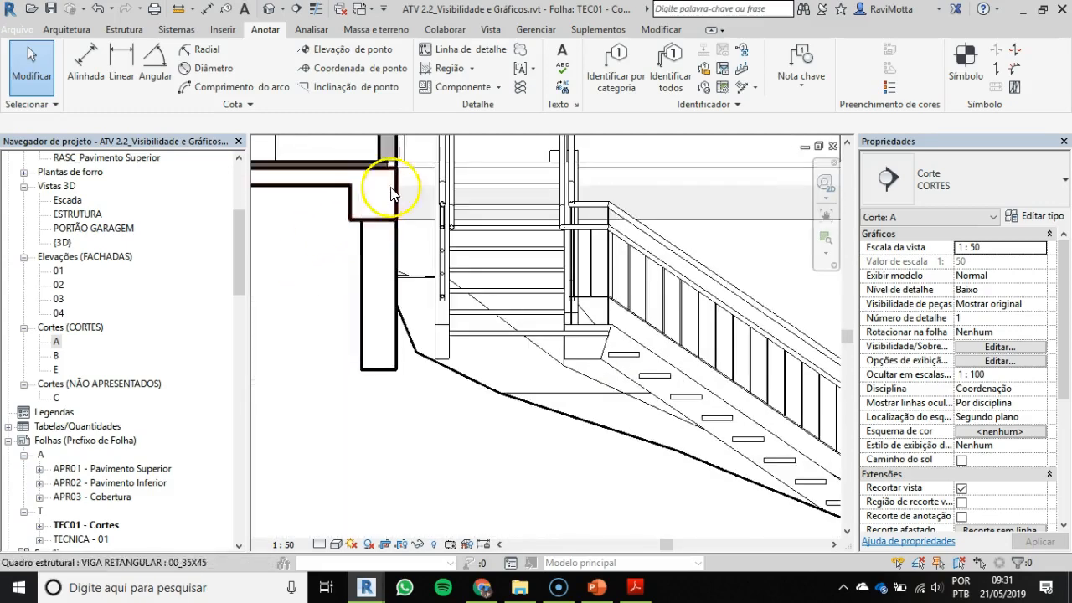
scroll(425, 252, "down", 1)
middle_click_drag(425, 263, 579, 298)
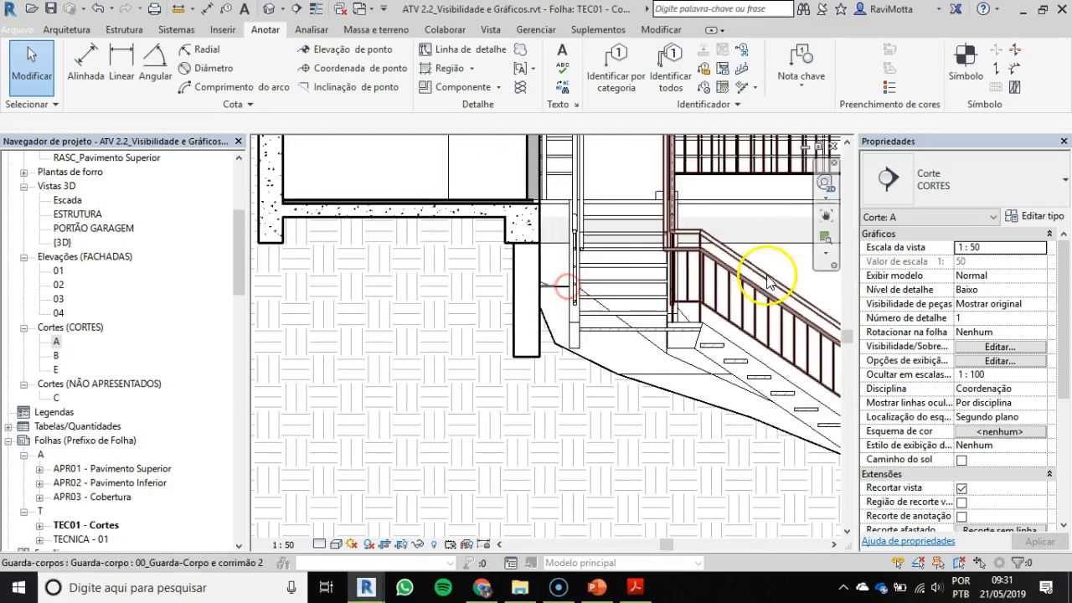
scroll(507, 259, "up", 1)
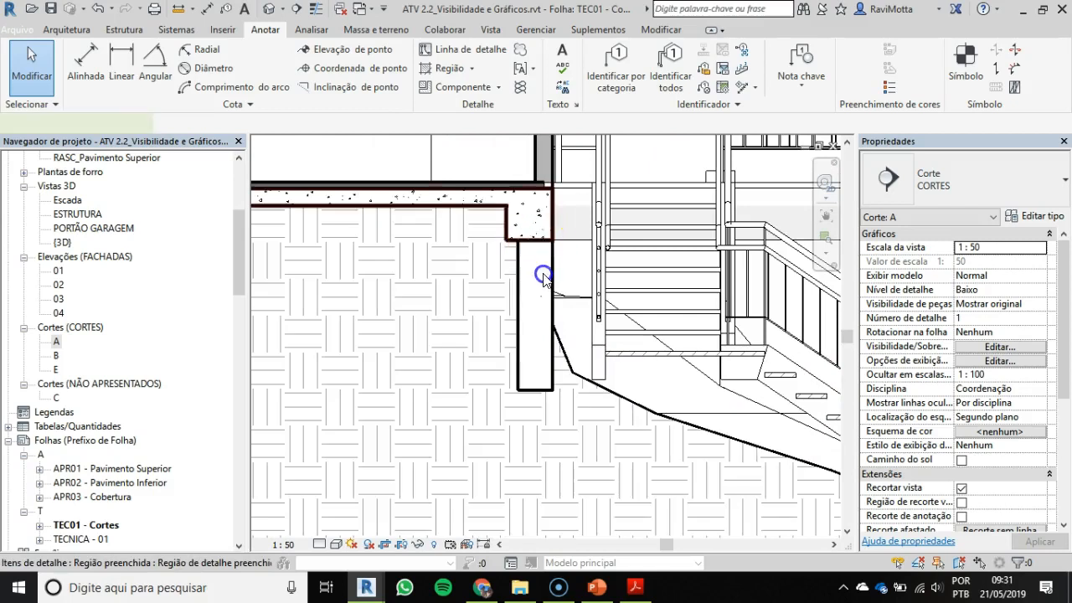
left_click(542, 278)
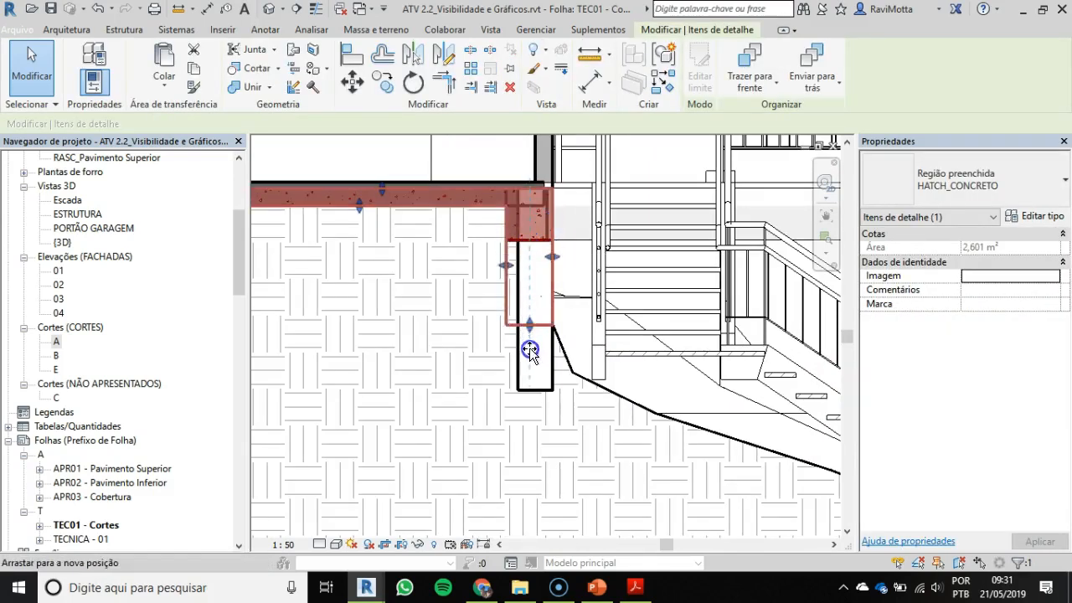
left_click_drag(529, 392, 529, 391)
scroll(669, 398, "down", 2)
key("Escape")
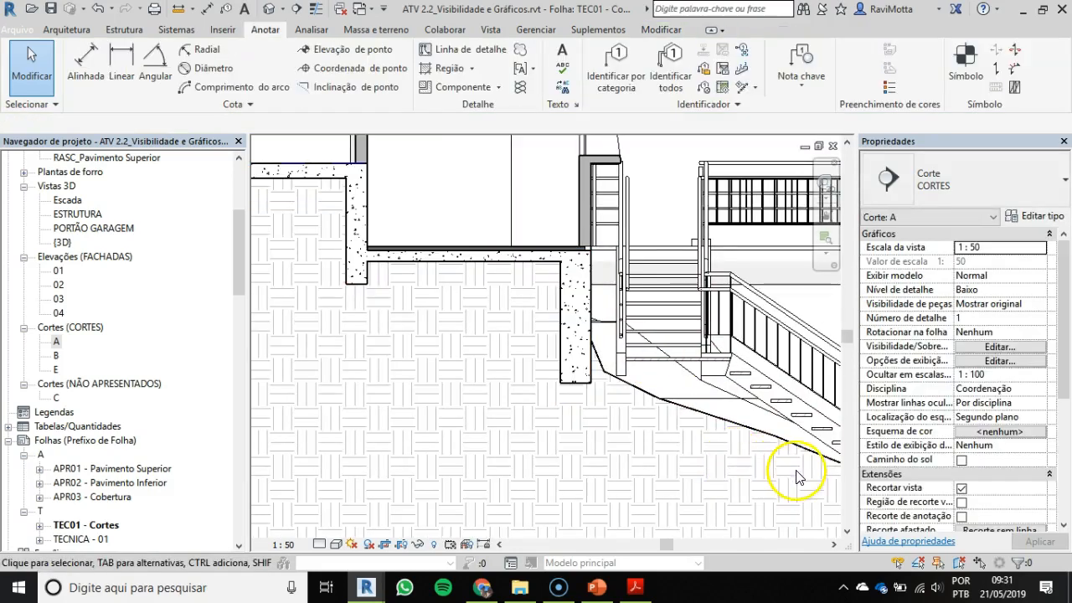
Step: Try to adjust the concrete region's edge at the wall beside the stairs, and open and close its boundary sketch
left_click(527, 258)
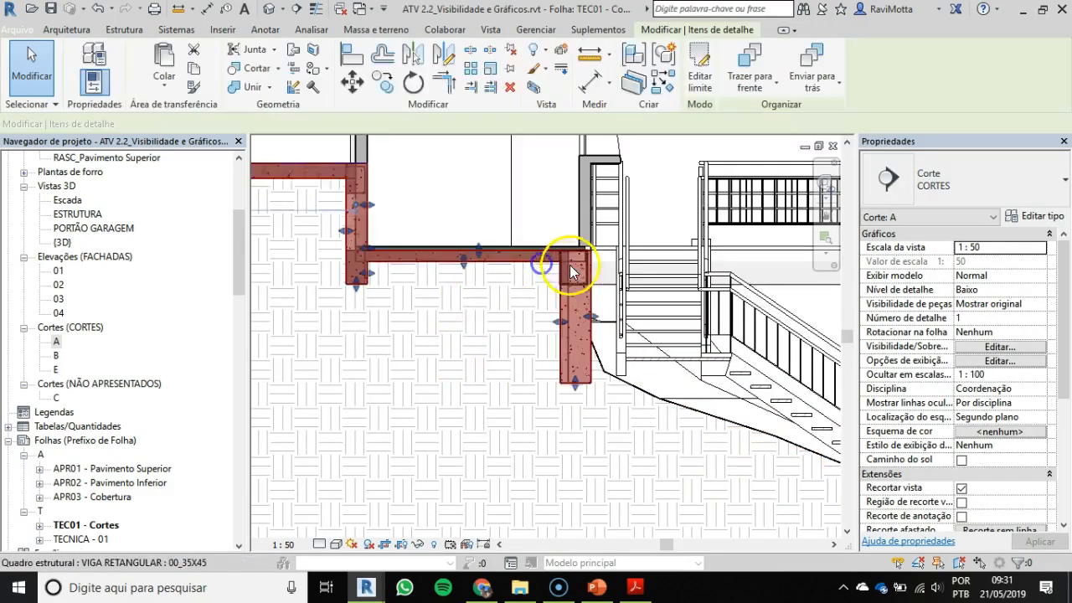
scroll(469, 263, "up", 3)
left_click_drag(455, 264, 455, 262)
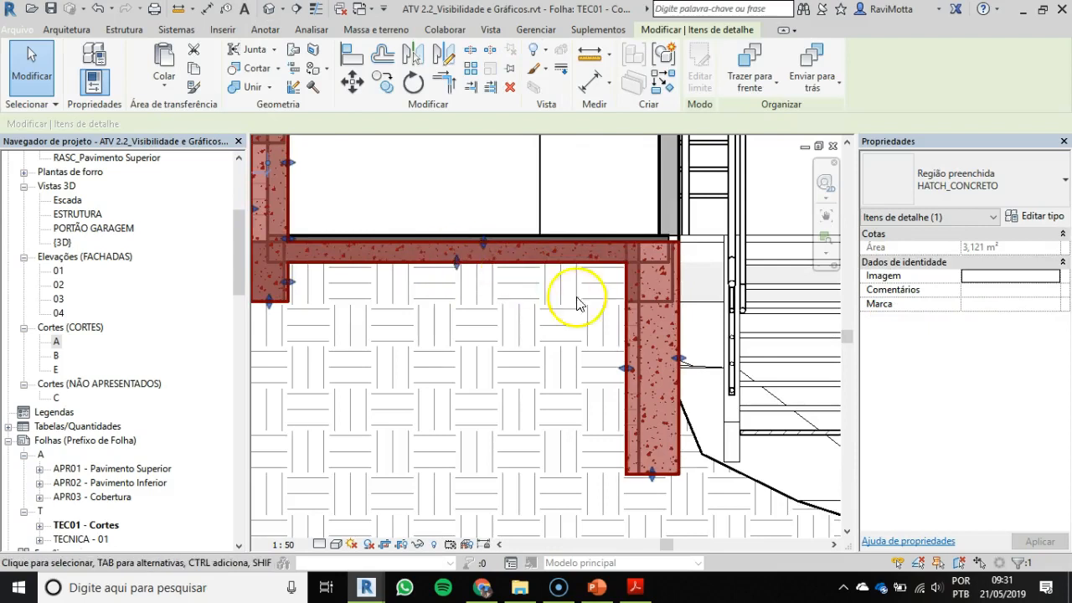
left_click_drag(627, 369, 624, 289)
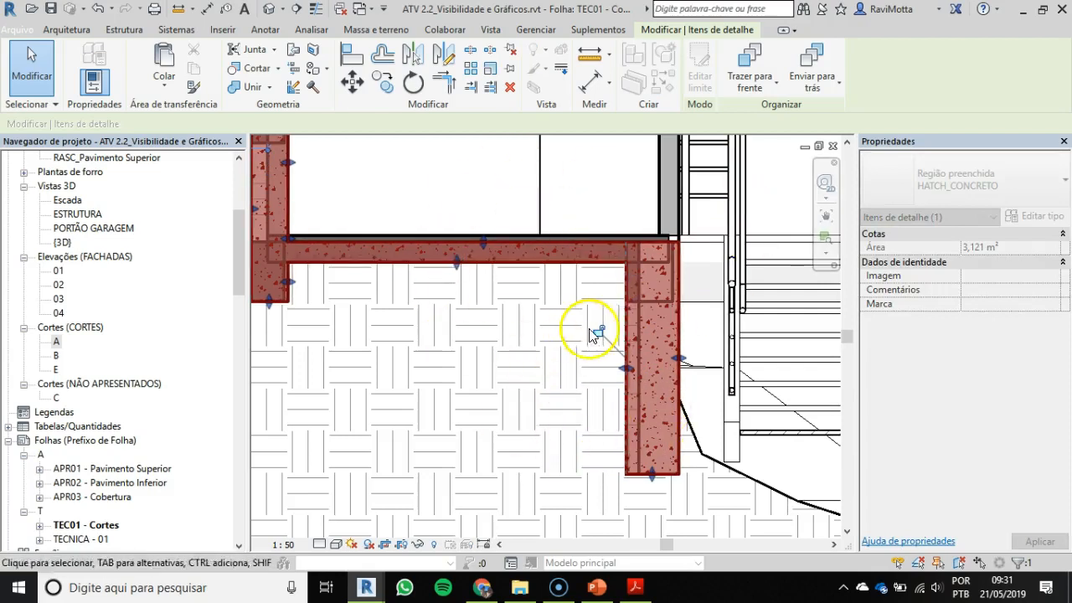
key("Escape")
left_click(574, 227)
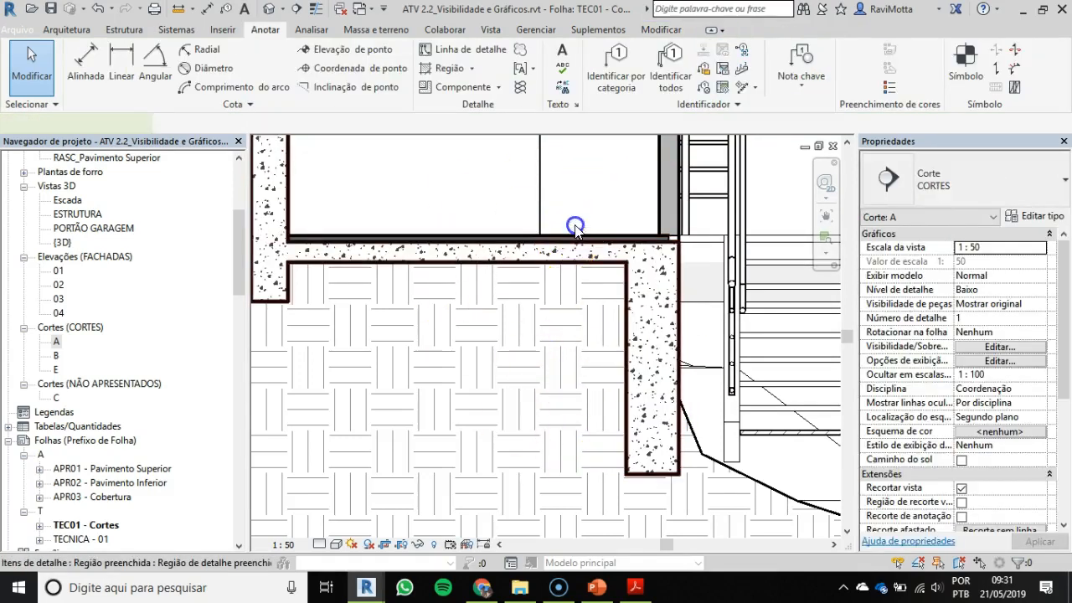
left_click(700, 65)
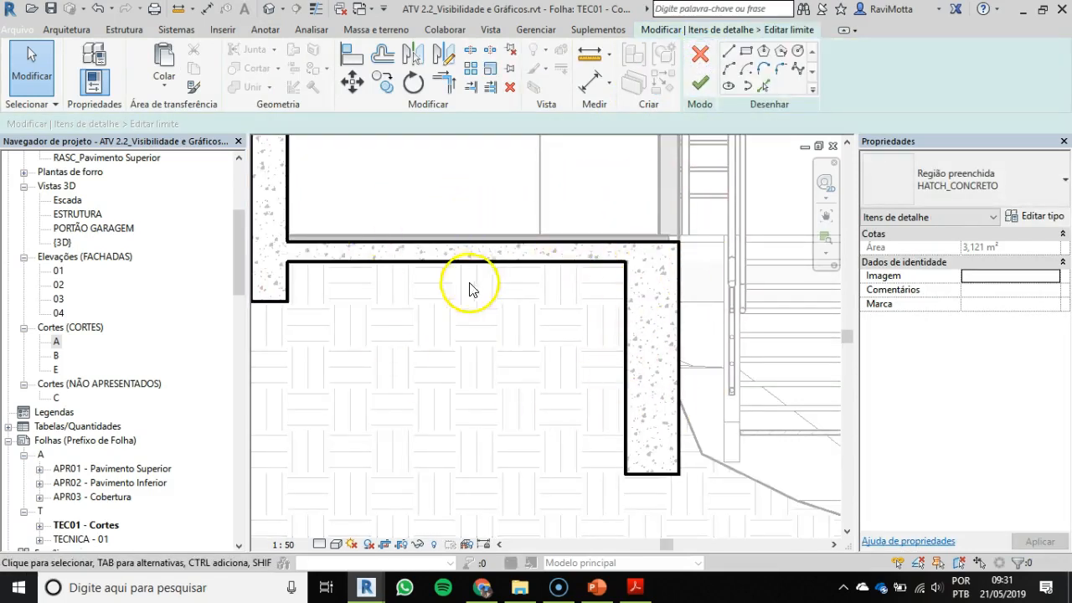
left_click(700, 86)
Step: Examine the hatched slab and beams from the staircase back to the terrain line at the Garagem level
scroll(645, 302, "down", 3)
scroll(345, 274, "down", 2)
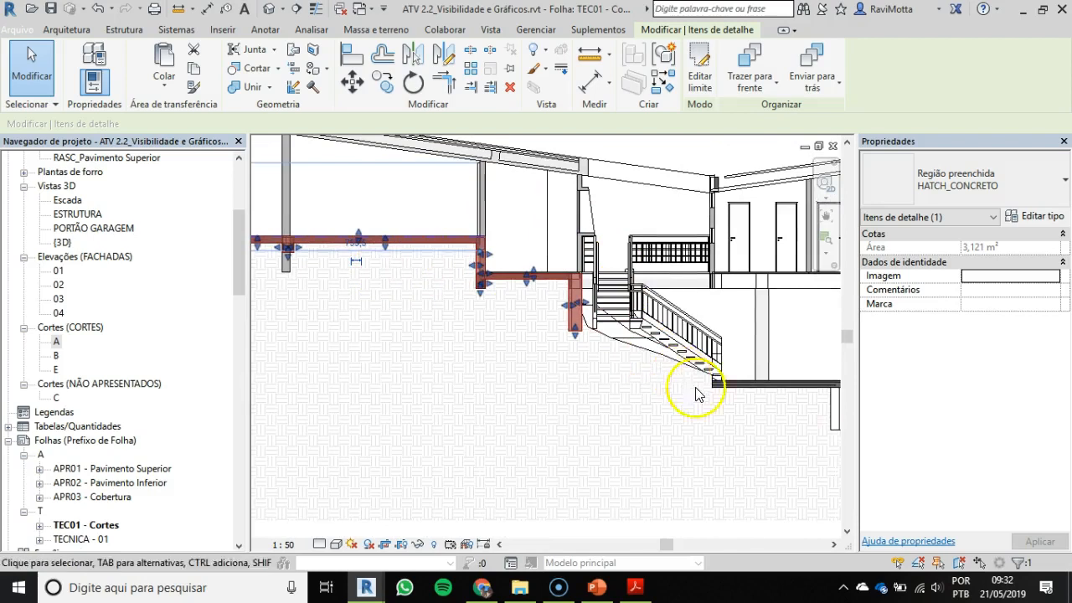
scroll(708, 357, "down", 1)
middle_click_drag(709, 356, 760, 369)
scroll(314, 266, "up", 4)
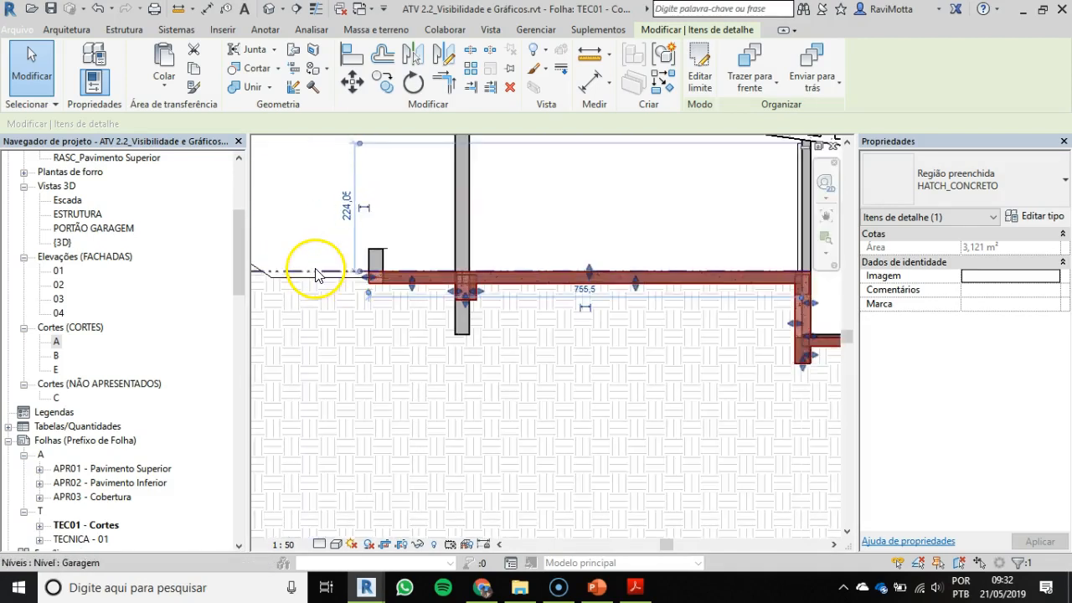
scroll(299, 299, "down", 2)
mouse_move(299, 298)
middle_mouse_down()
mouse_move(417, 328)
mouse_move(428, 281)
mouse_move(400, 280)
middle_mouse_up()
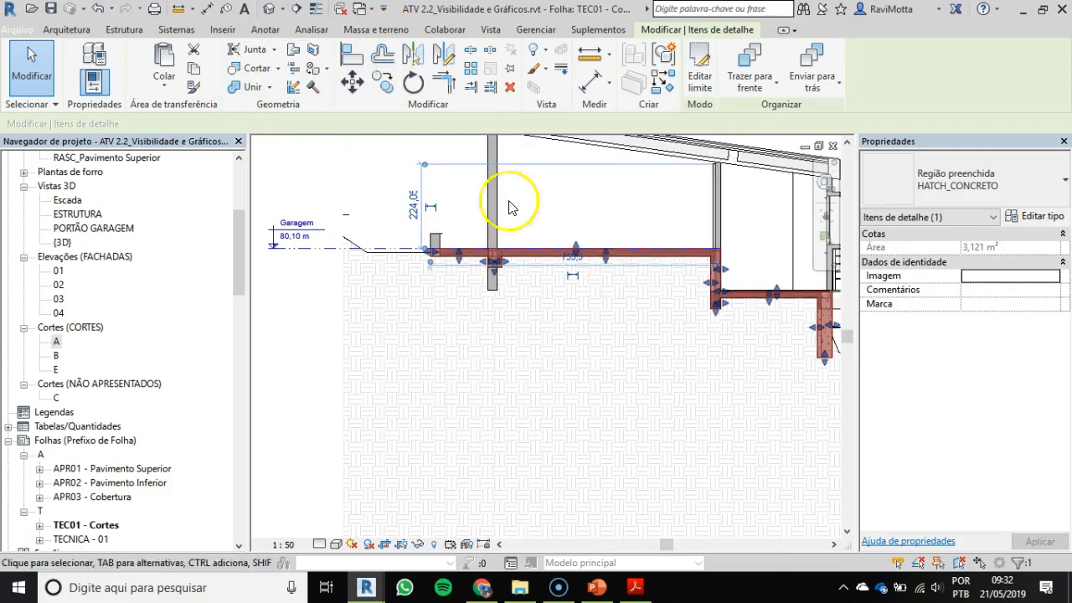
left_click(418, 167)
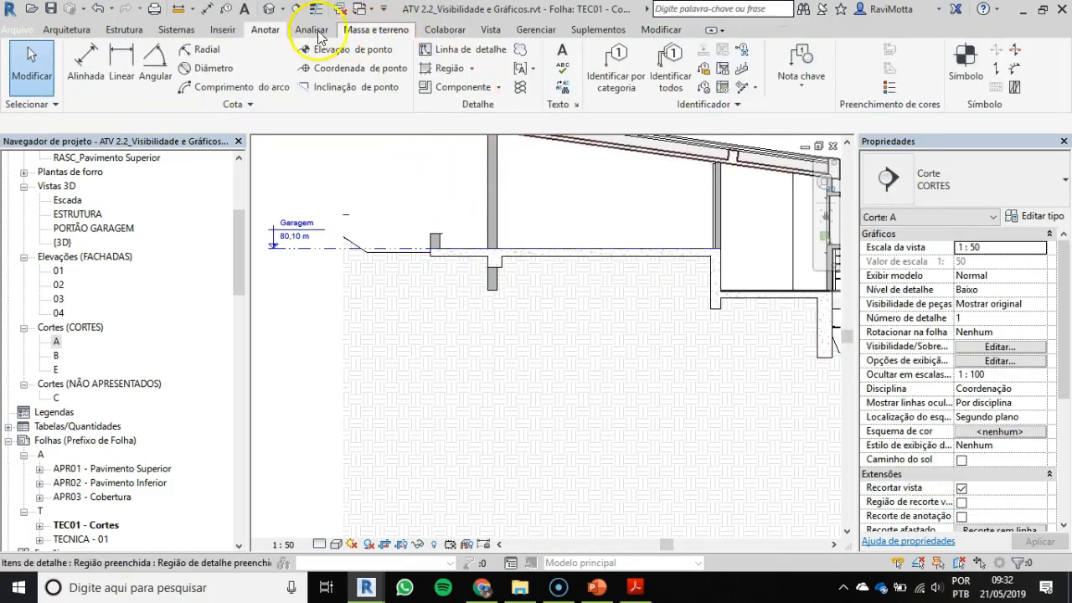
Step: Start a new filled region in section A with the HATCH_TERRENO type
left_click(443, 68)
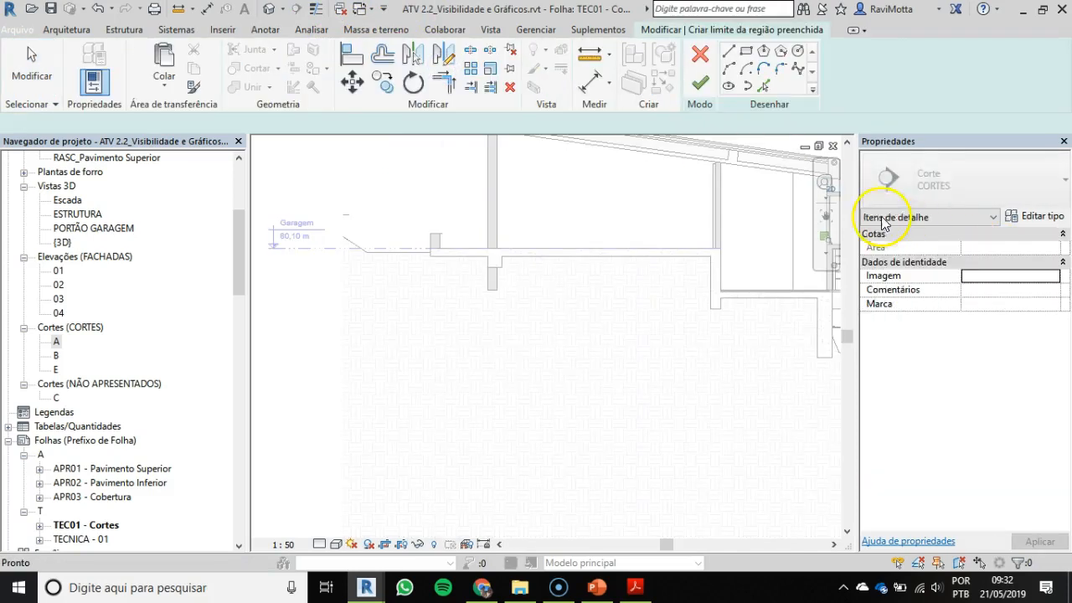
left_click(968, 186)
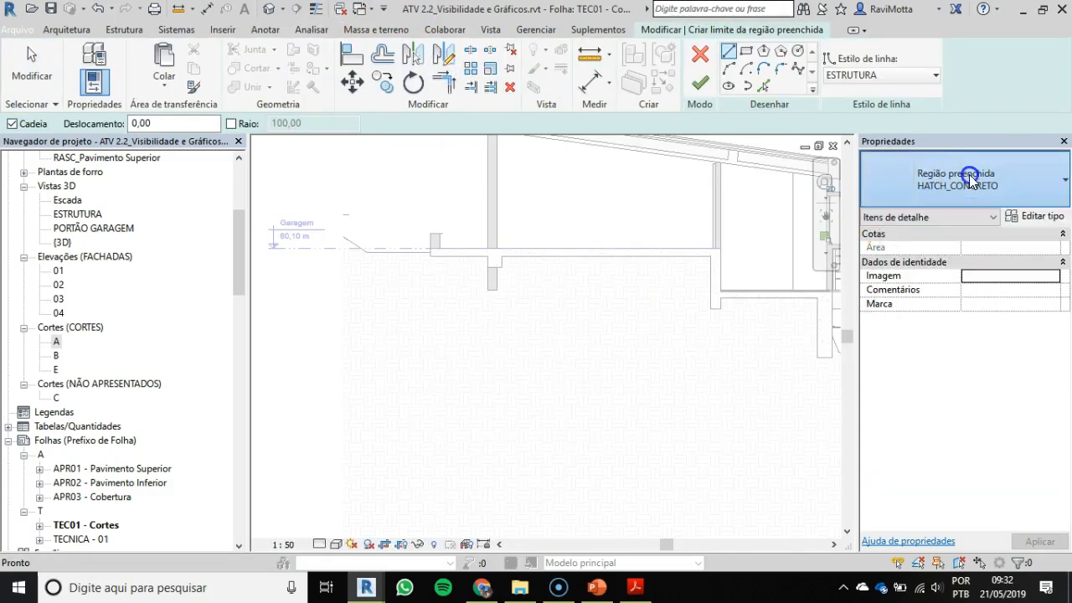
scroll(969, 322, "down", 3)
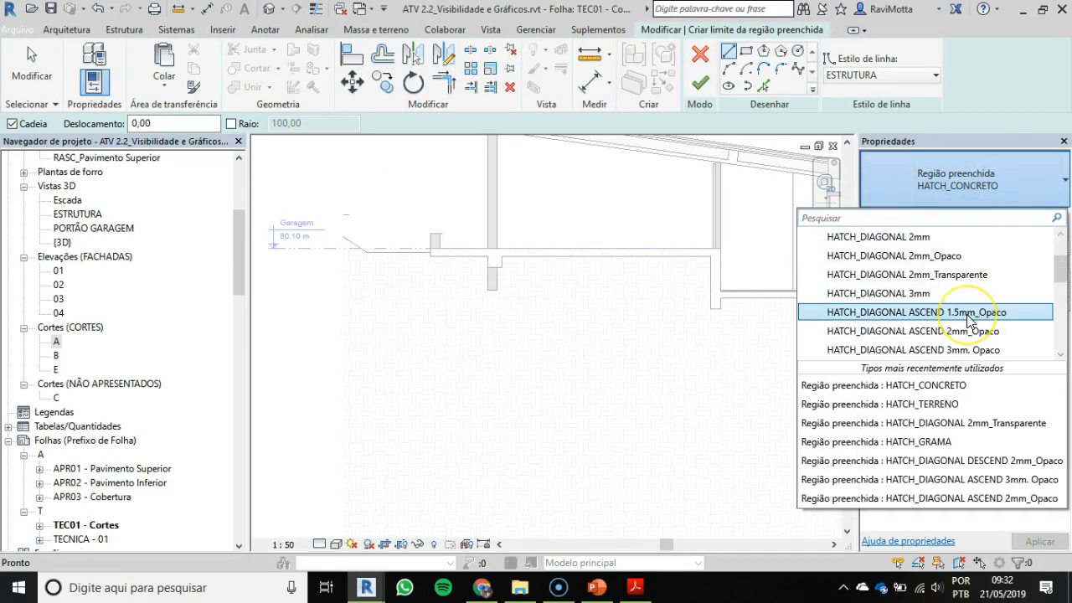
scroll(968, 323, "down", 3)
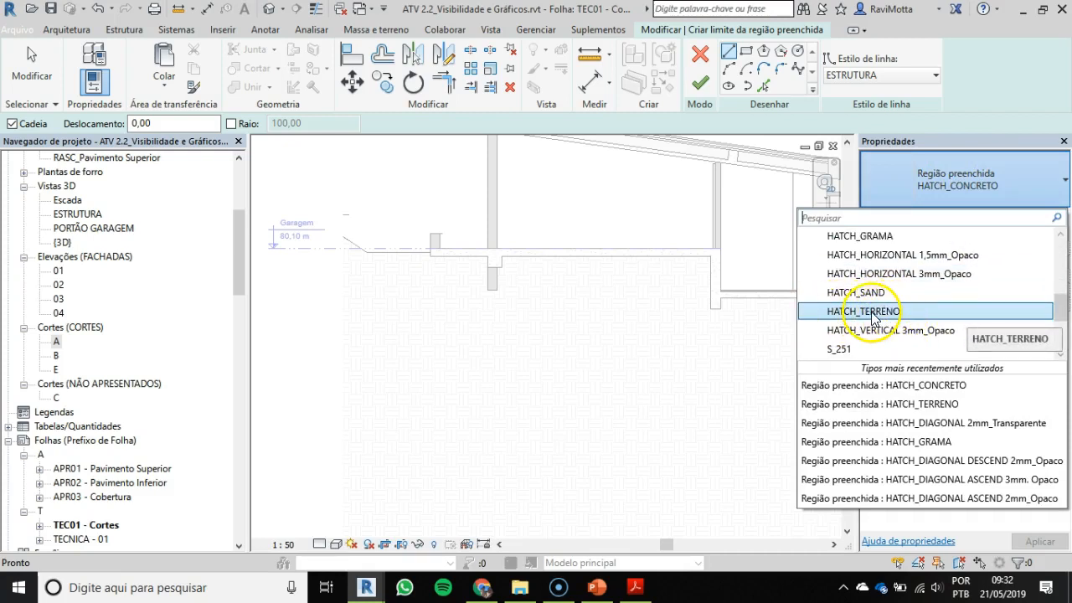
left_click(871, 314)
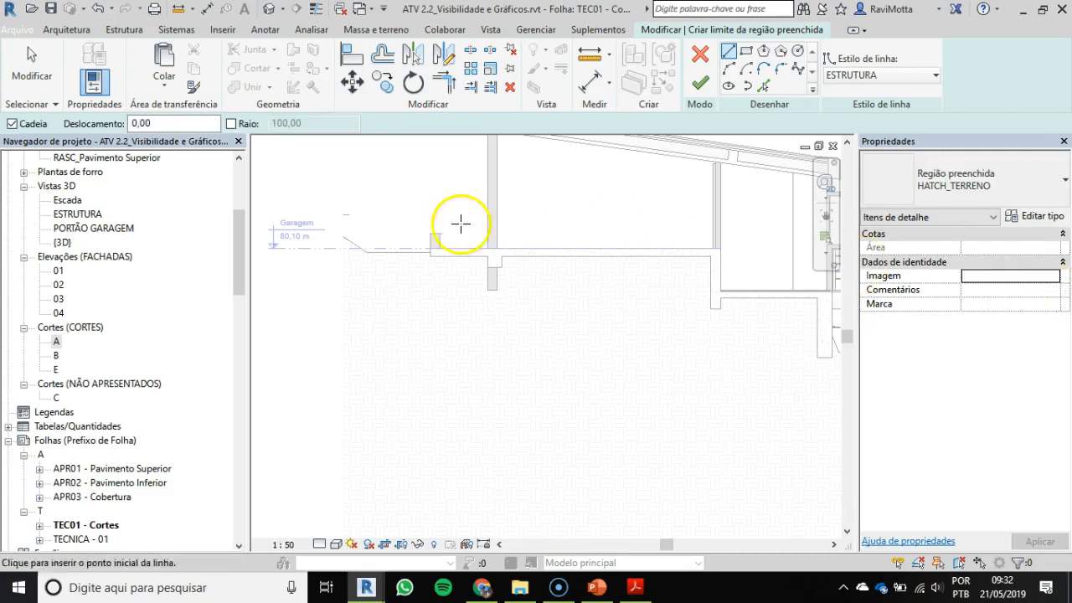
Step: Set the terrain region's boundary line style to P06 and bring the terrain line beside the garage into view
left_click(928, 75)
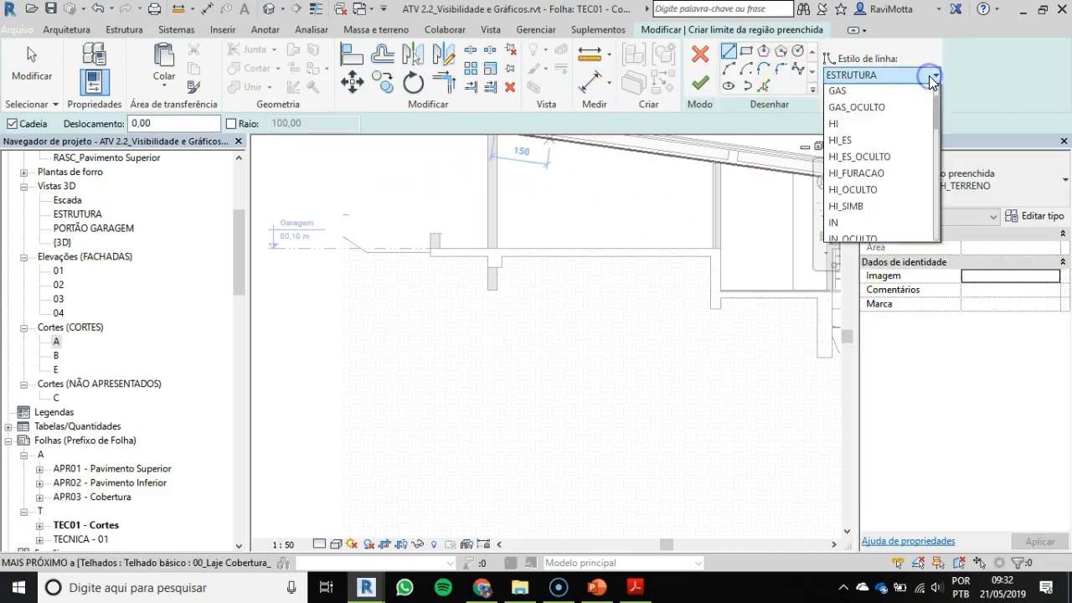
scroll(919, 163, "down", 2)
scroll(917, 167, "down", 4)
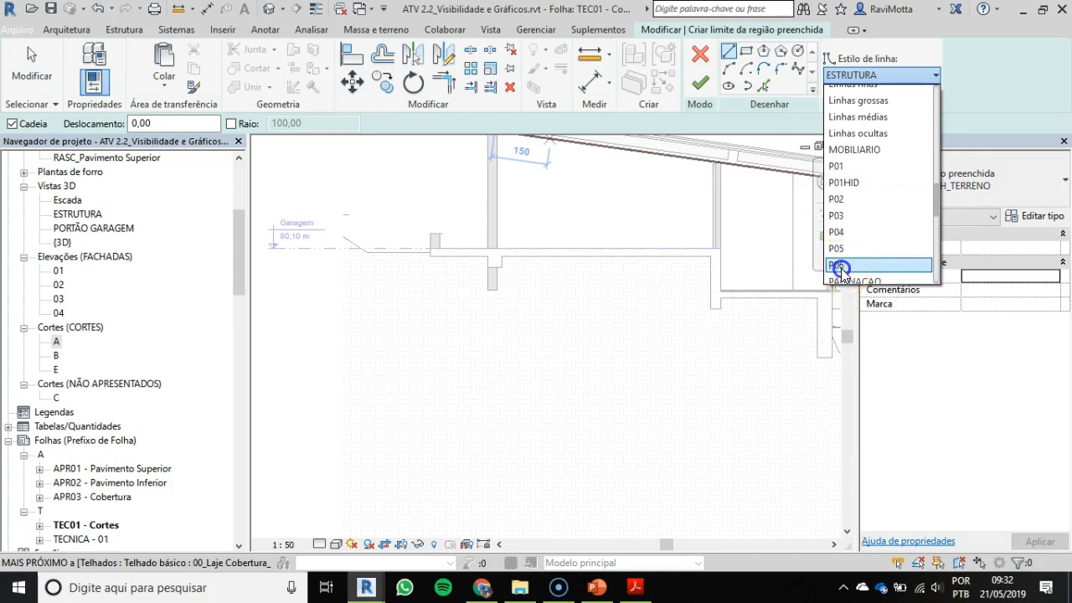
left_click(839, 266)
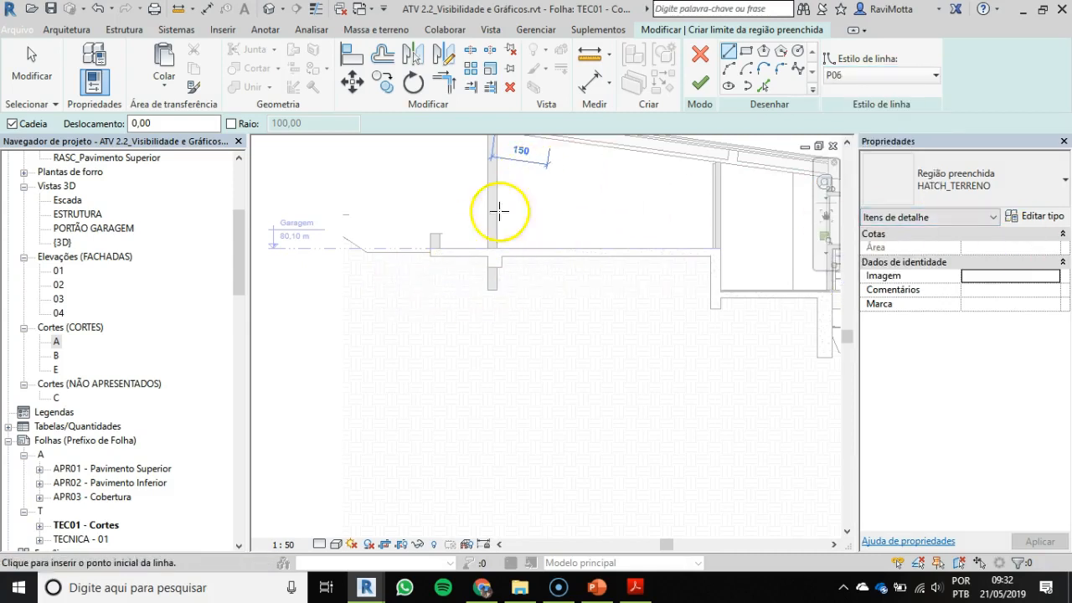
left_click(605, 121)
left_click(455, 290)
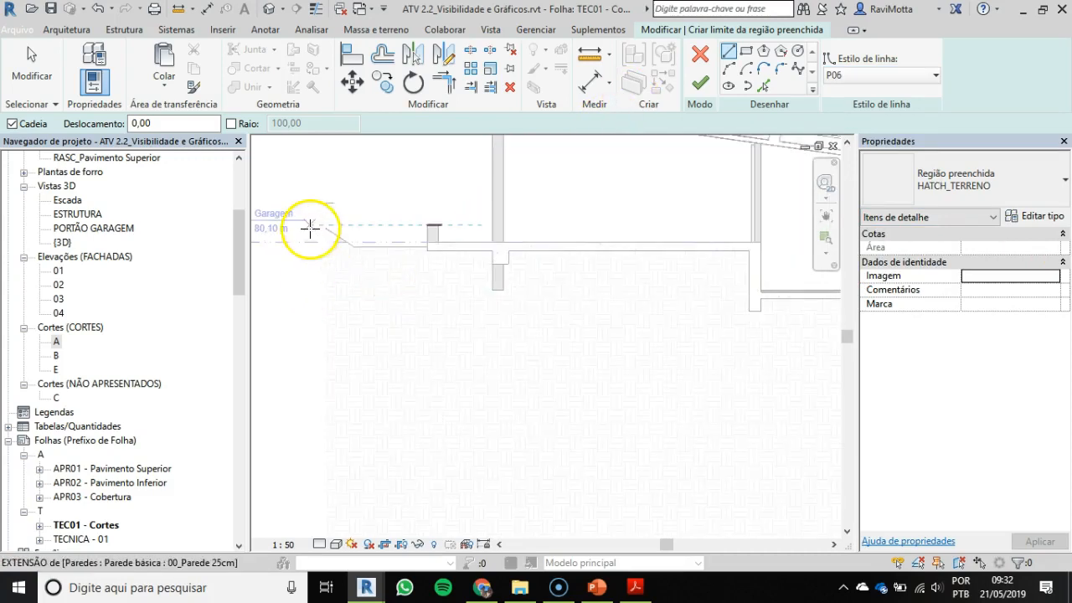
Step: Draw the terrain boundary from beyond the terrain line's outer end to the low garage wall and down to the slab's lower corner
scroll(335, 234, "up", 3)
scroll(339, 233, "up", 2)
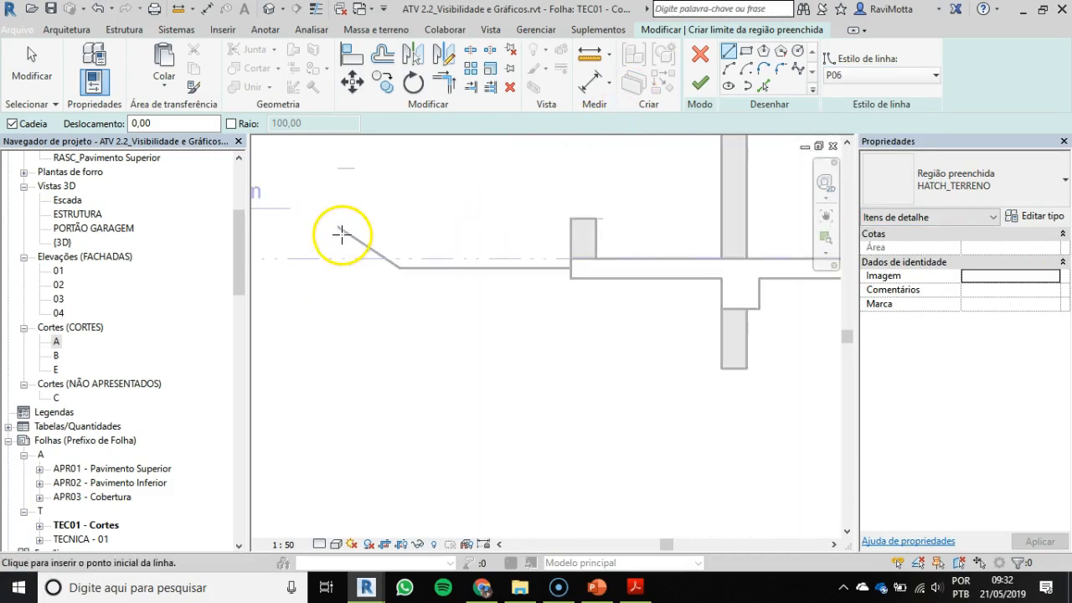
left_click(299, 200)
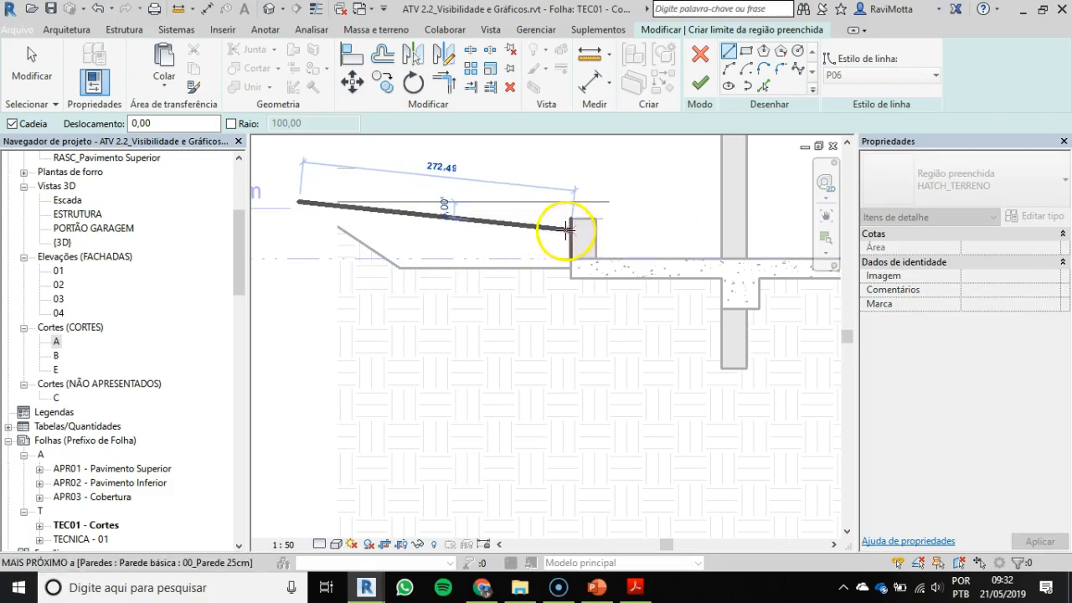
scroll(566, 229, "up", 2)
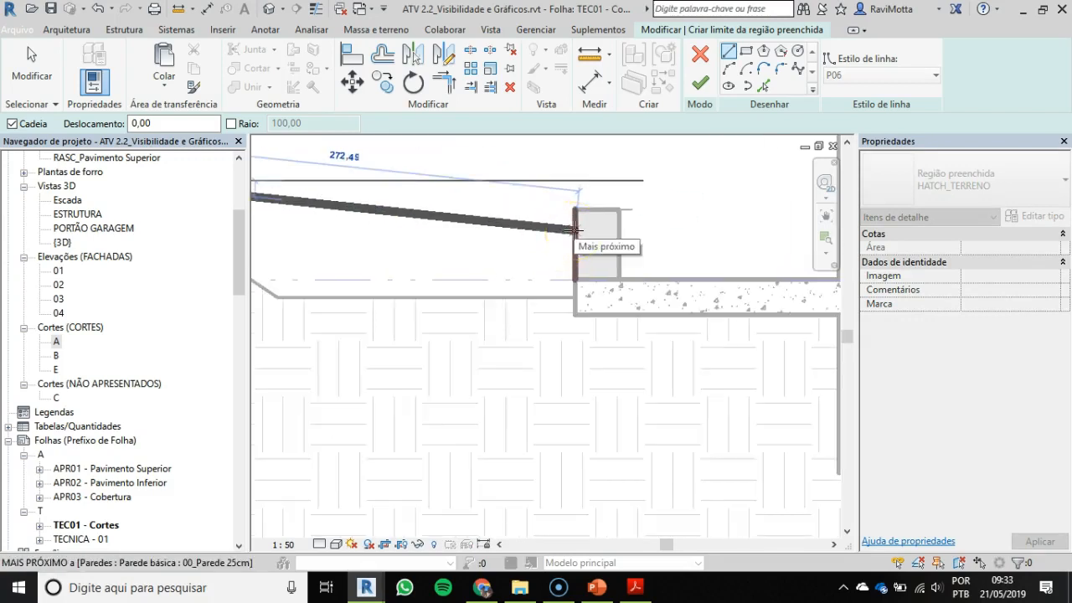
left_click(577, 226)
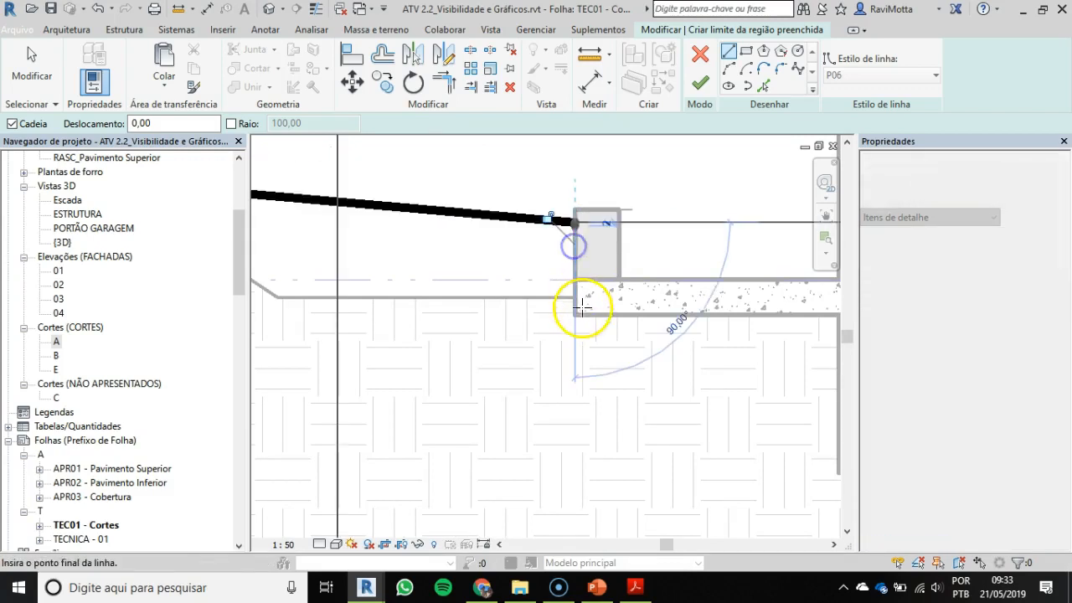
left_click(575, 316)
Step: Continue the terrain boundary along the garage slab's underside and around the first beam, 37.5 wide and 30 deep
scroll(661, 315, "down", 2)
middle_click_drag(669, 313, 481, 271)
scroll(572, 280, "up", 3)
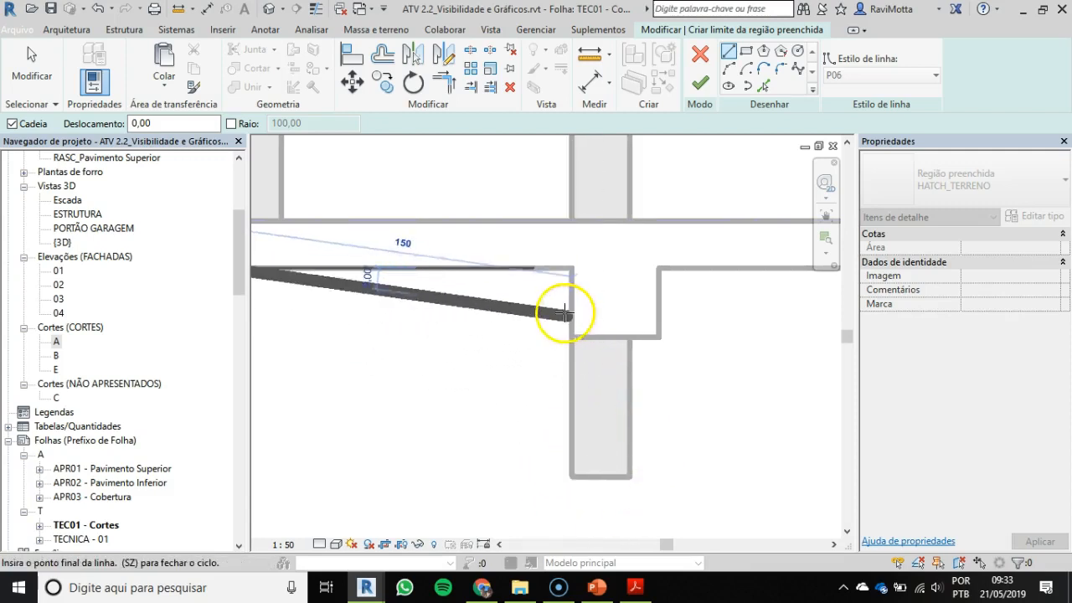
scroll(555, 311, "up", 2)
left_click(575, 244)
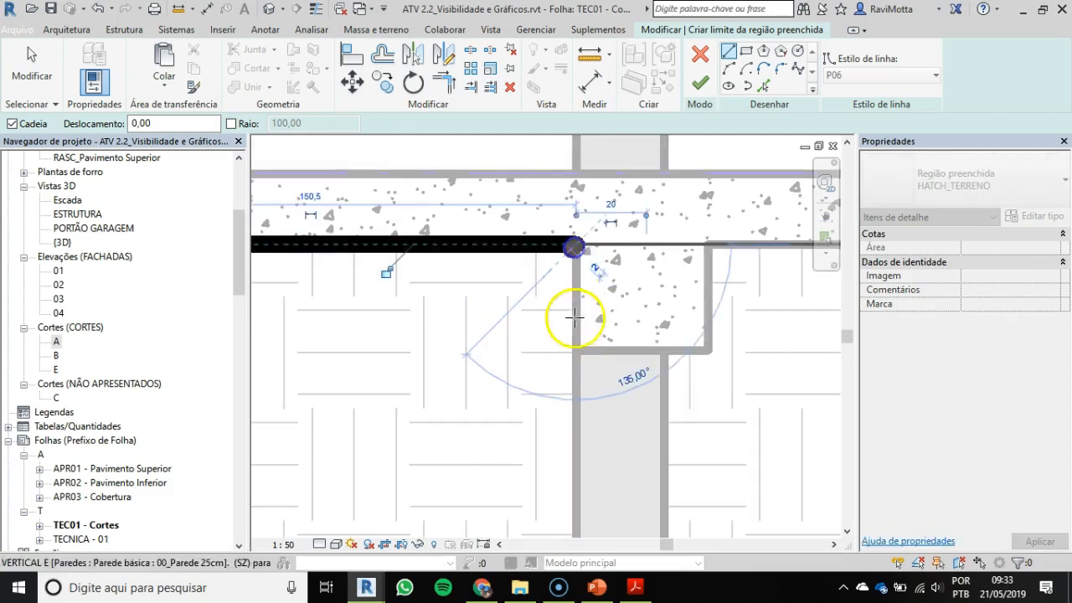
left_click(574, 350)
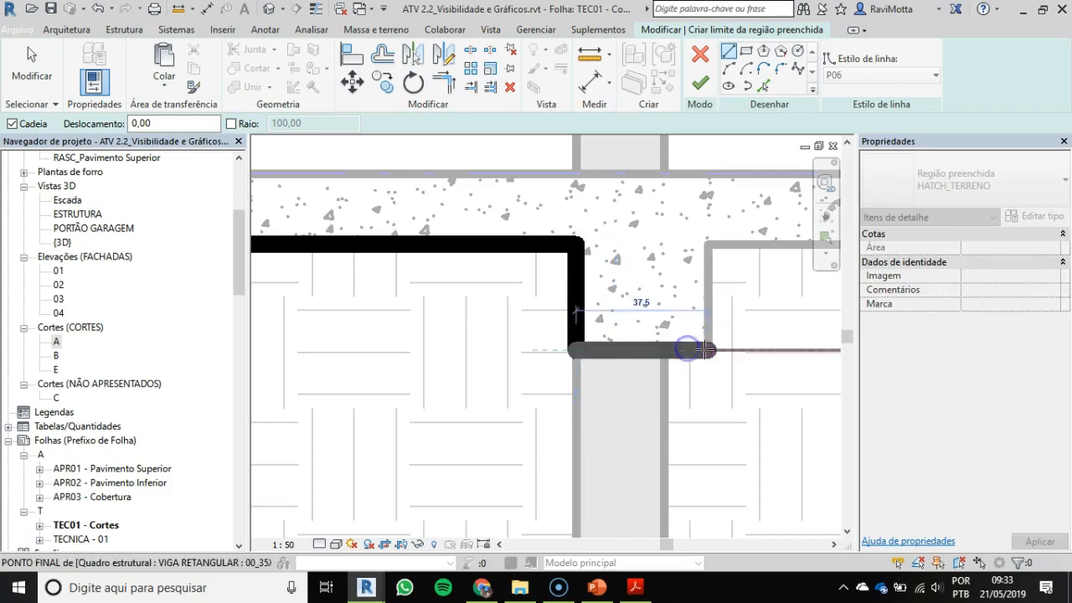
left_click(707, 350)
left_click(710, 244)
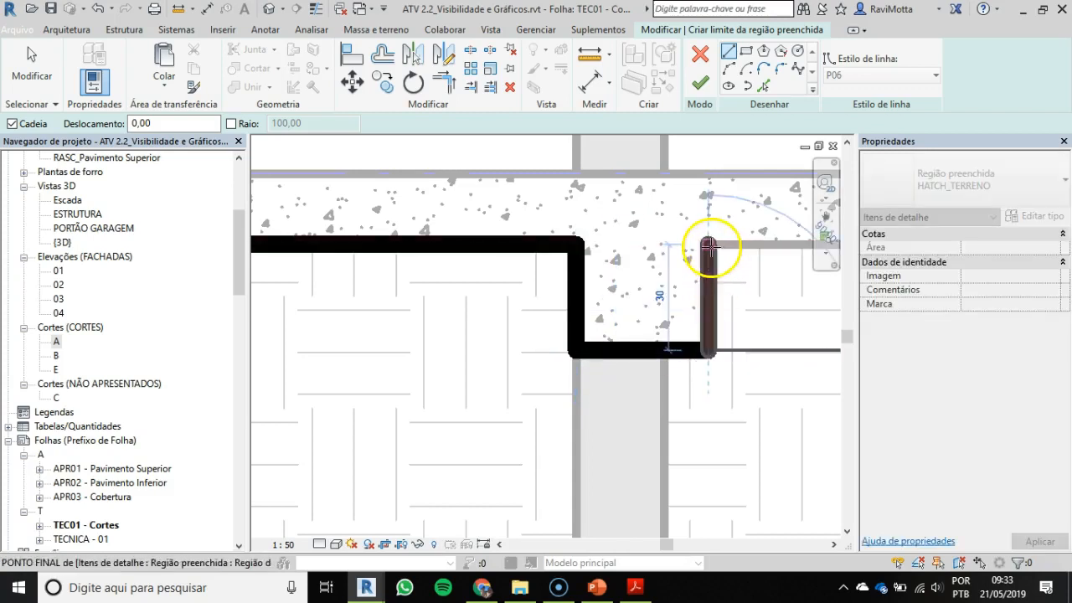
Step: Extend the boundary 555 along the garage slab's underside, then around the deep beam up to the next slab's underside
scroll(710, 241, "up", 5)
scroll(418, 231, "down", 3)
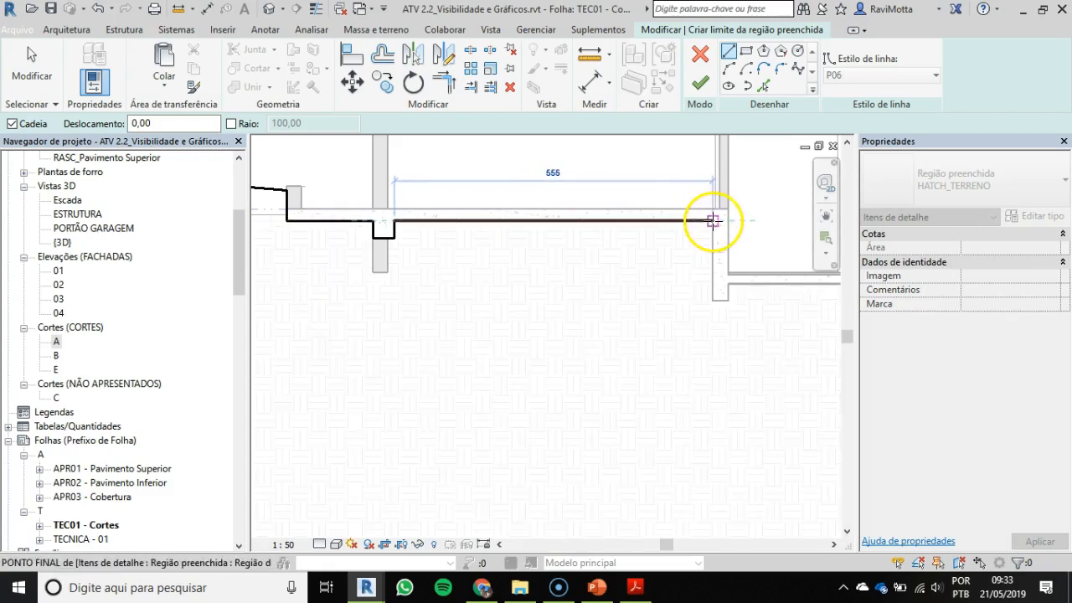
left_click(712, 221)
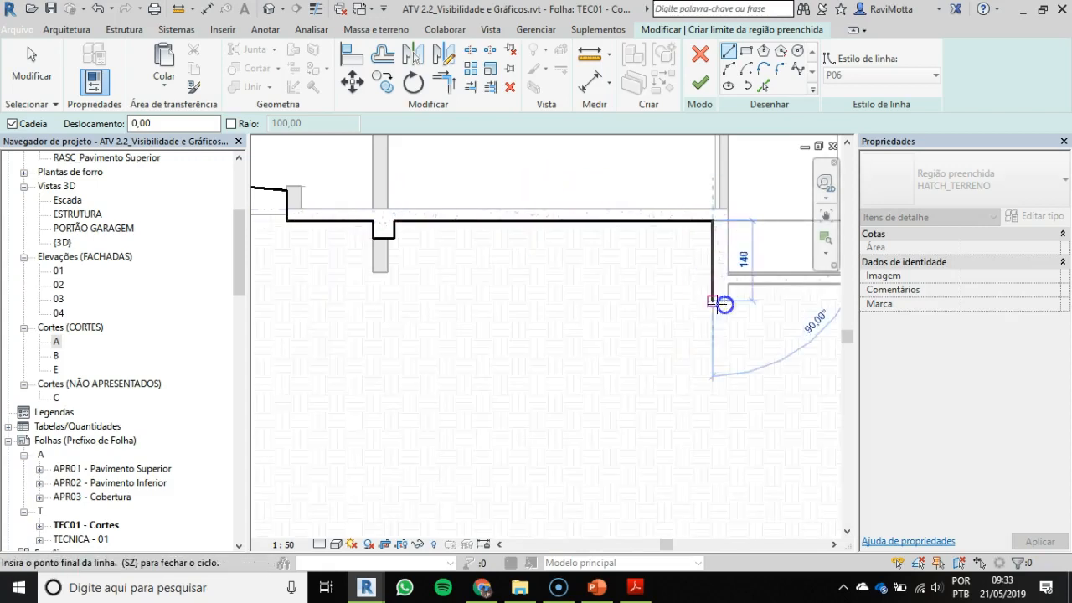
left_click(724, 300)
left_click(726, 283)
Step: Continue the boundary 260 under the lower slab, down and around the wall beside the stairs, and up to the terrain line
scroll(776, 284, "down", 2)
middle_click_drag(767, 287, 555, 267)
scroll(632, 263, "up", 2)
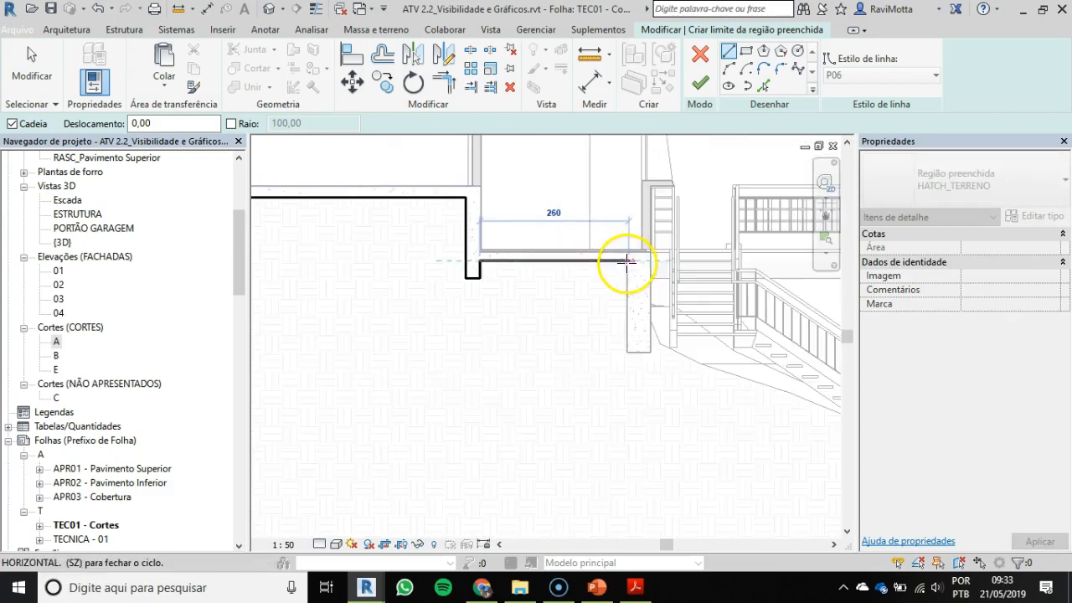
left_click(625, 262)
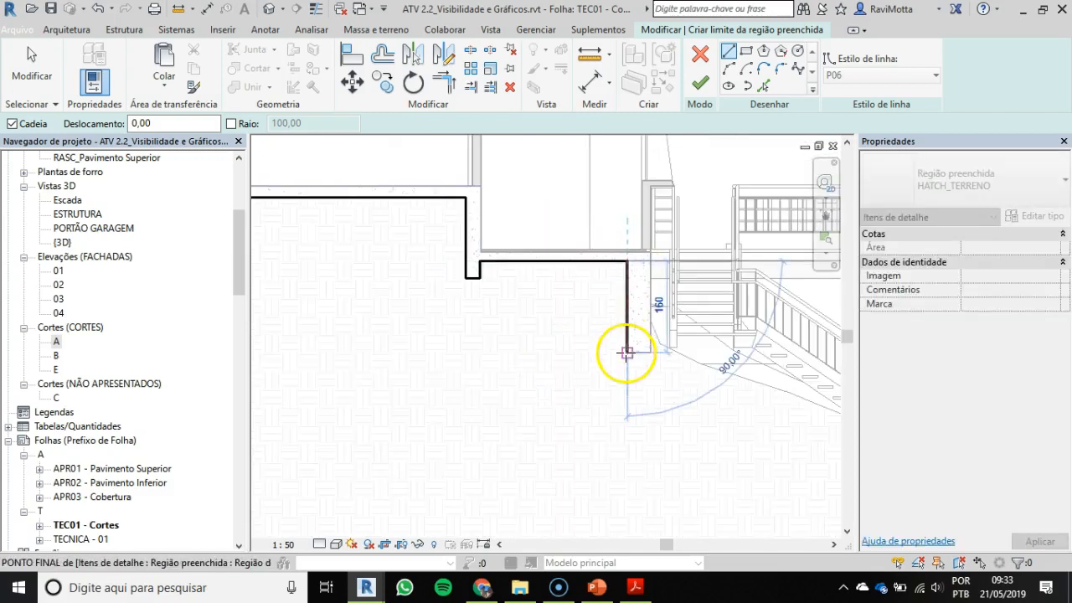
left_click(626, 353)
scroll(442, 276, "up", 3)
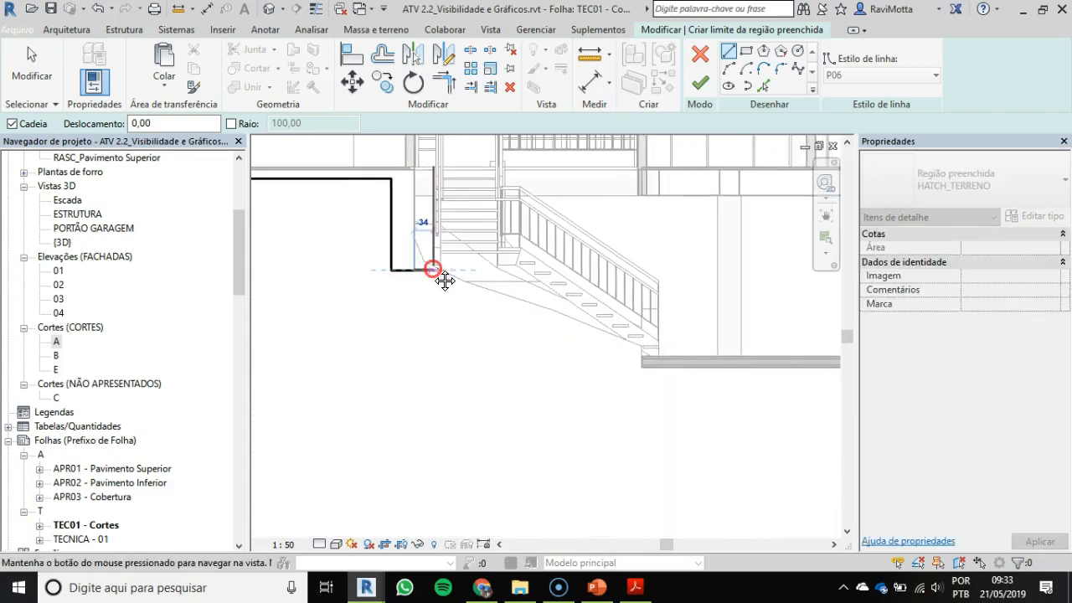
middle_click_drag(471, 256, 440, 290)
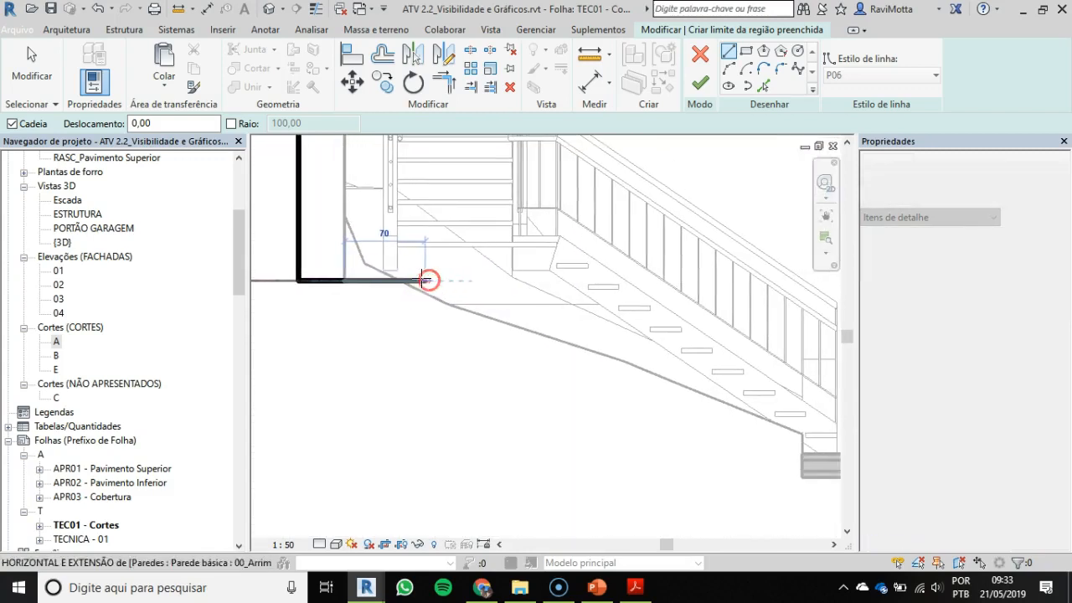
left_click(330, 238)
left_click(346, 219)
Step: Draw a straight sloping boundary line below the stairs to the Pavimento Inferior slab and down the slab's 20 edge
scroll(587, 330, "down", 2)
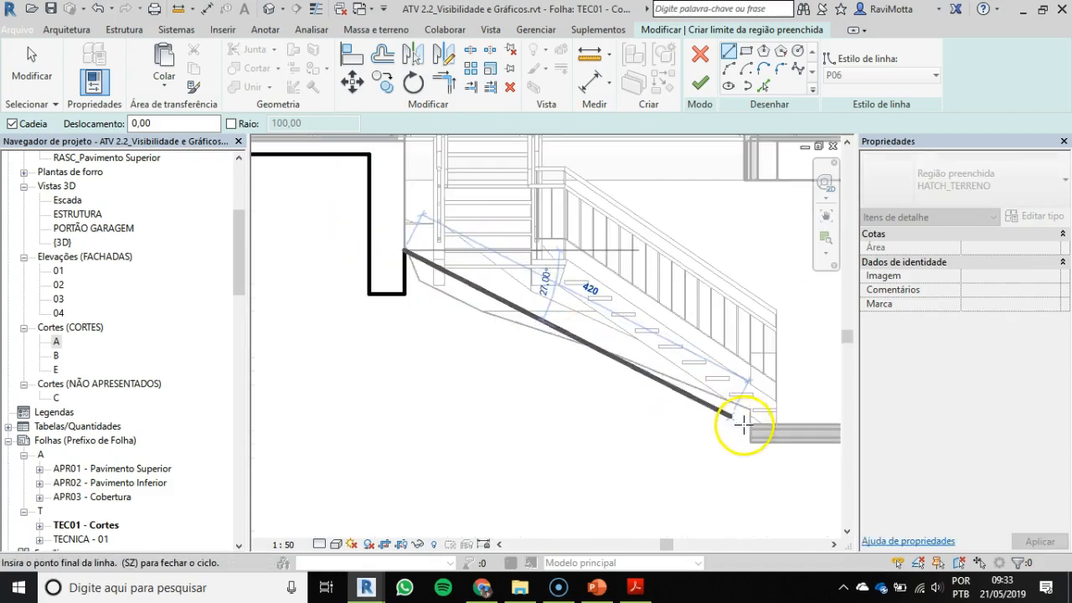
scroll(743, 426, "up", 4)
left_click(589, 360)
scroll(593, 400, "down", 2)
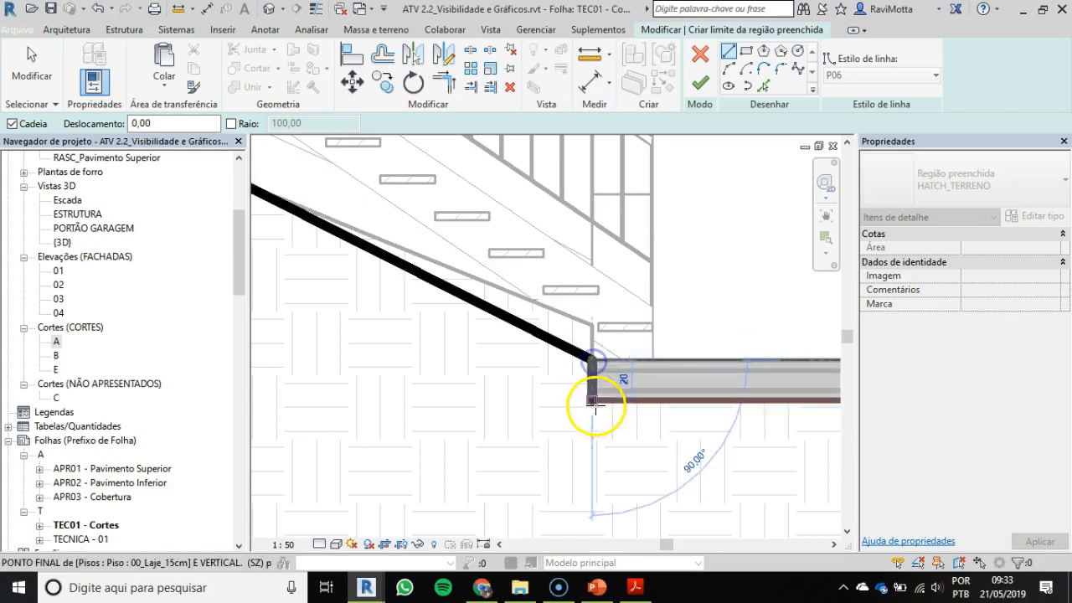
Step: Continue the boundary along the Pavimento Inferior slab's underside, down the retaining wall's inner face by 130, and across its foot
scroll(596, 394, "down", 3)
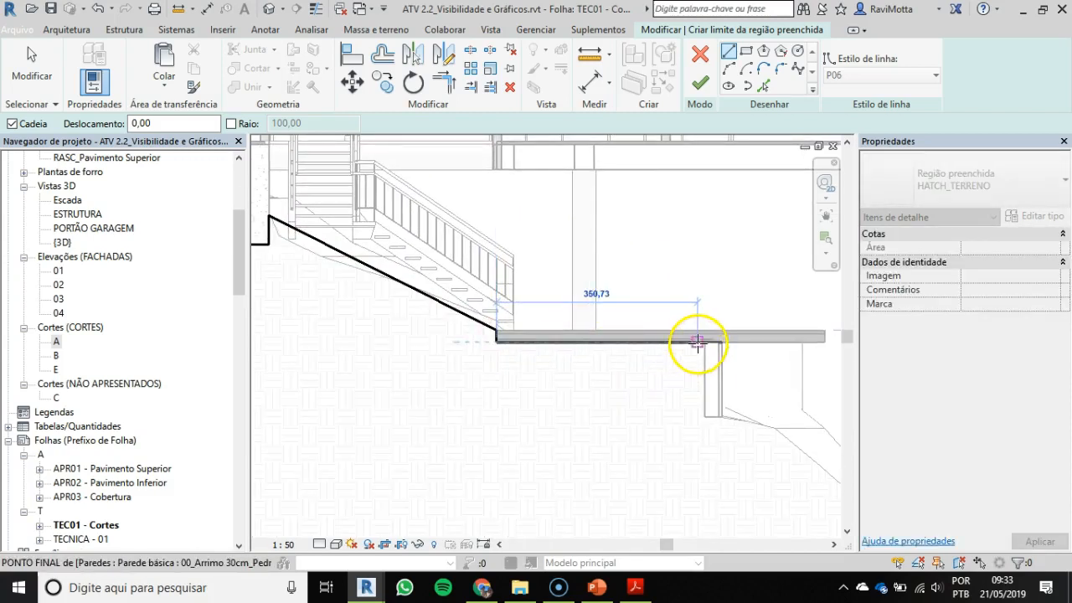
scroll(704, 341, "up", 3)
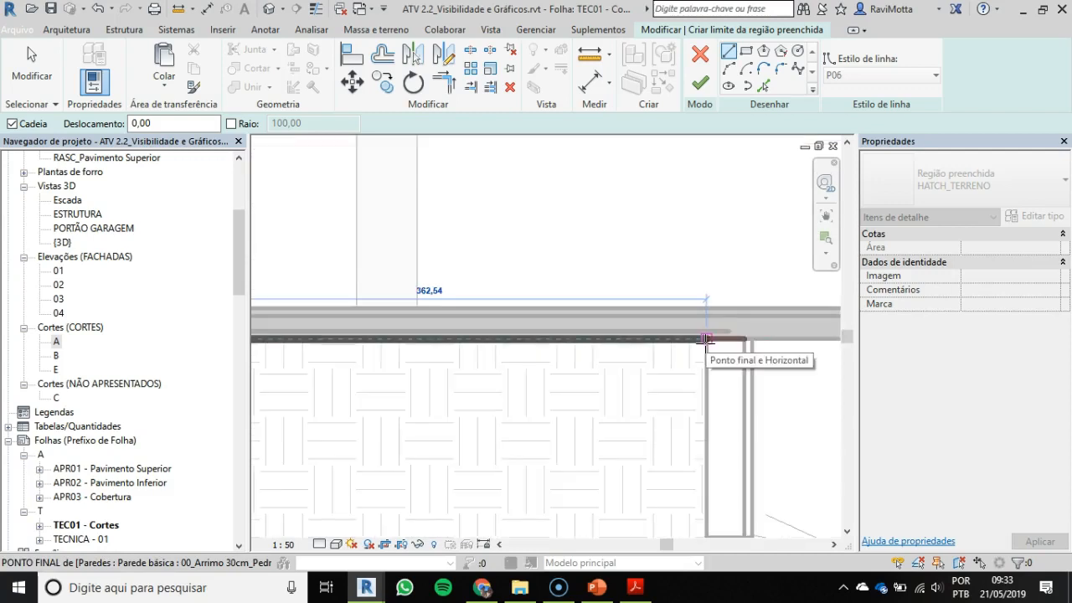
middle_click_drag(716, 328, 713, 221)
left_click(703, 254)
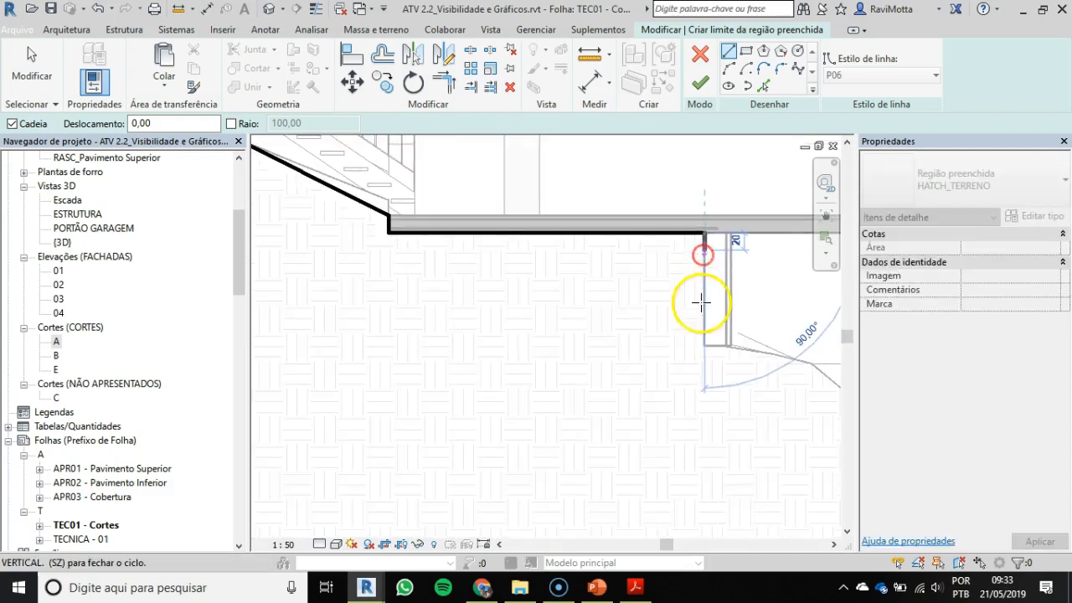
left_click(704, 346)
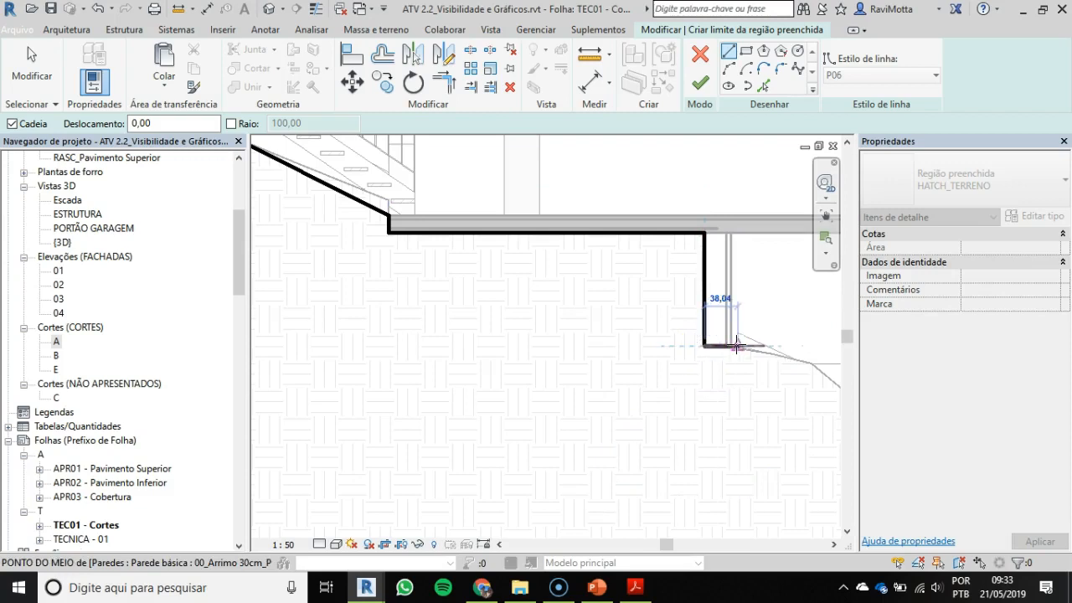
left_click(733, 346)
Step: Draw a boundary line about 100 long from the retaining wall's foot to the first break in the terrain line
scroll(734, 343, "down", 2)
middle_click_drag(734, 341, 444, 242)
scroll(544, 289, "up", 2)
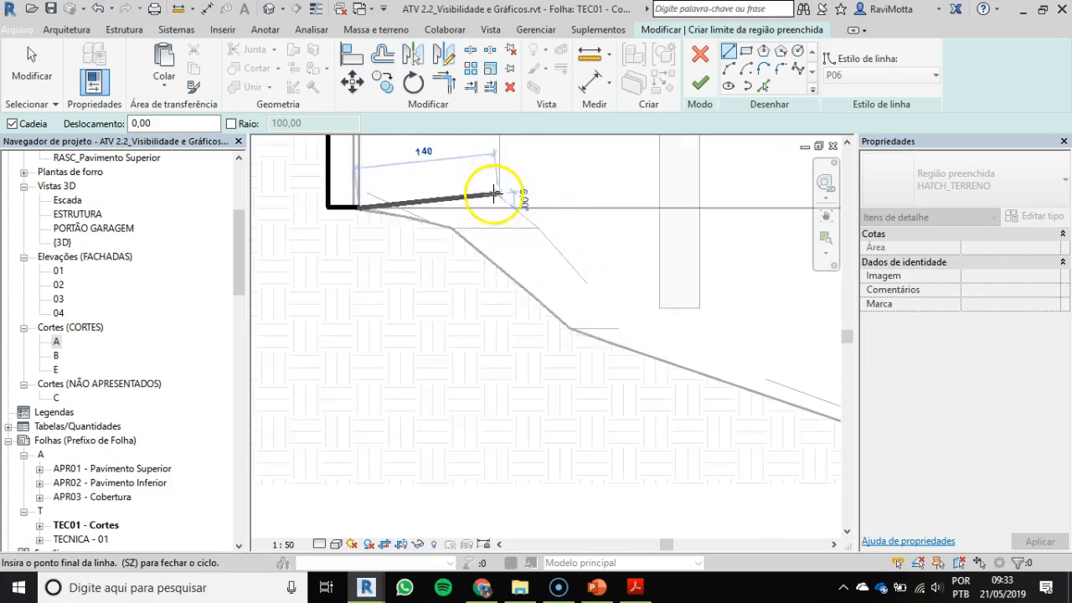
scroll(575, 256, "down", 2)
middle_click_drag(557, 263, 422, 263)
scroll(546, 343, "up", 2)
scroll(682, 358, "down", 1)
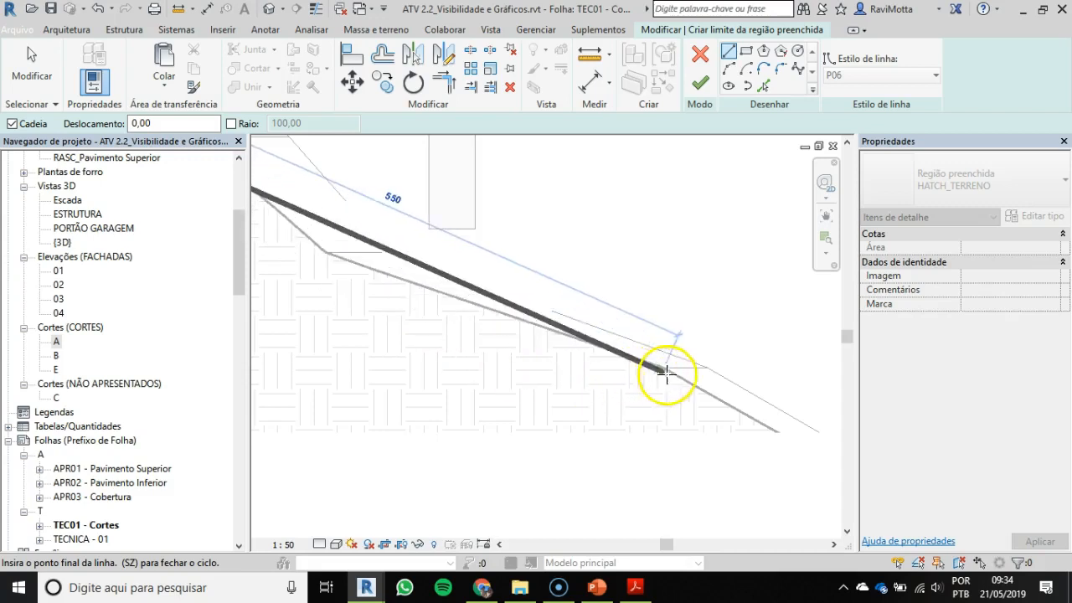
scroll(525, 329, "down", 2)
middle_click_drag(525, 329, 621, 366)
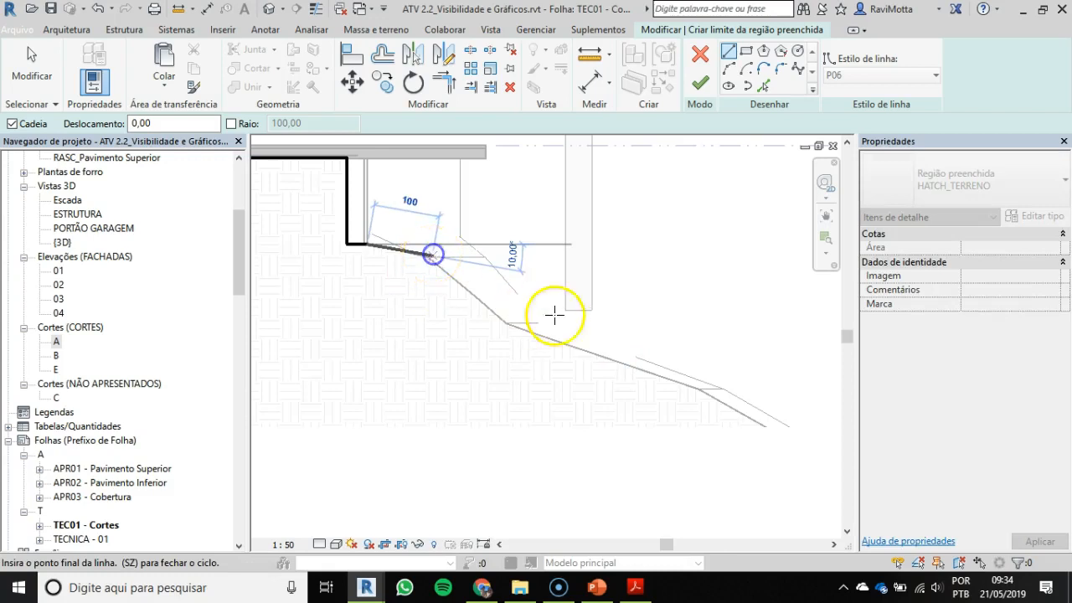
Step: Extend the boundary downhill past the terrain line's lower end, and add a vertical line about 150 downwards
scroll(626, 347, "down", 2)
middle_click_drag(626, 347, 518, 286)
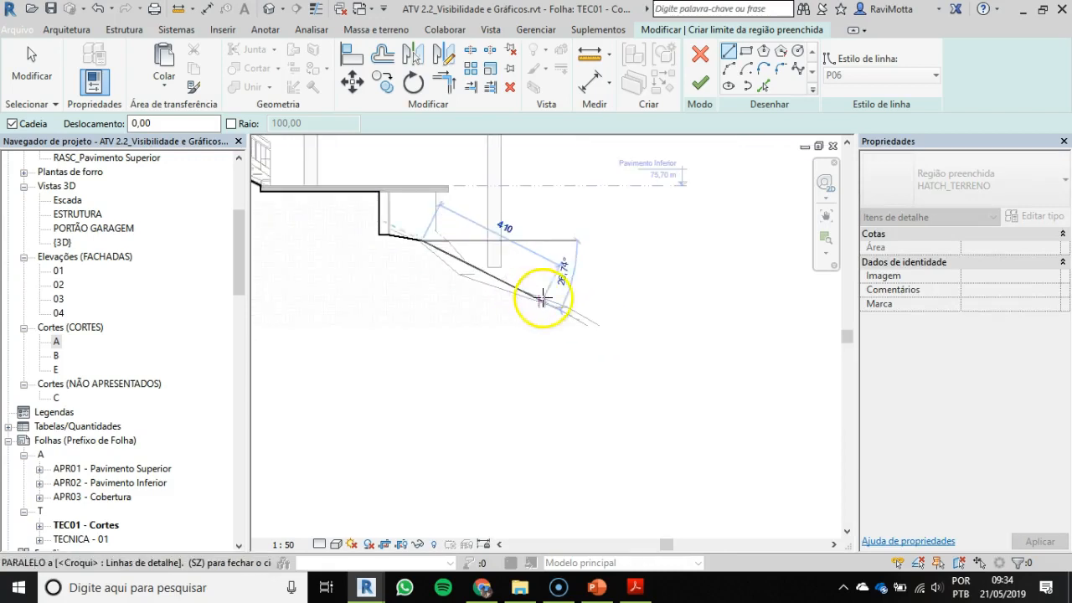
left_click(584, 309)
scroll(639, 337, "down", 1)
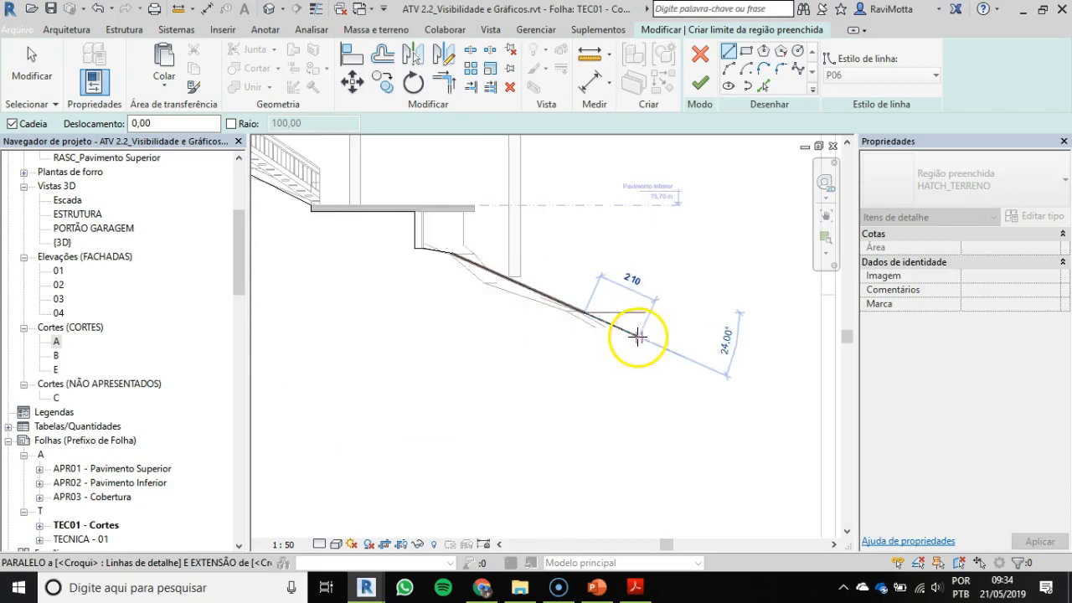
left_click(633, 333)
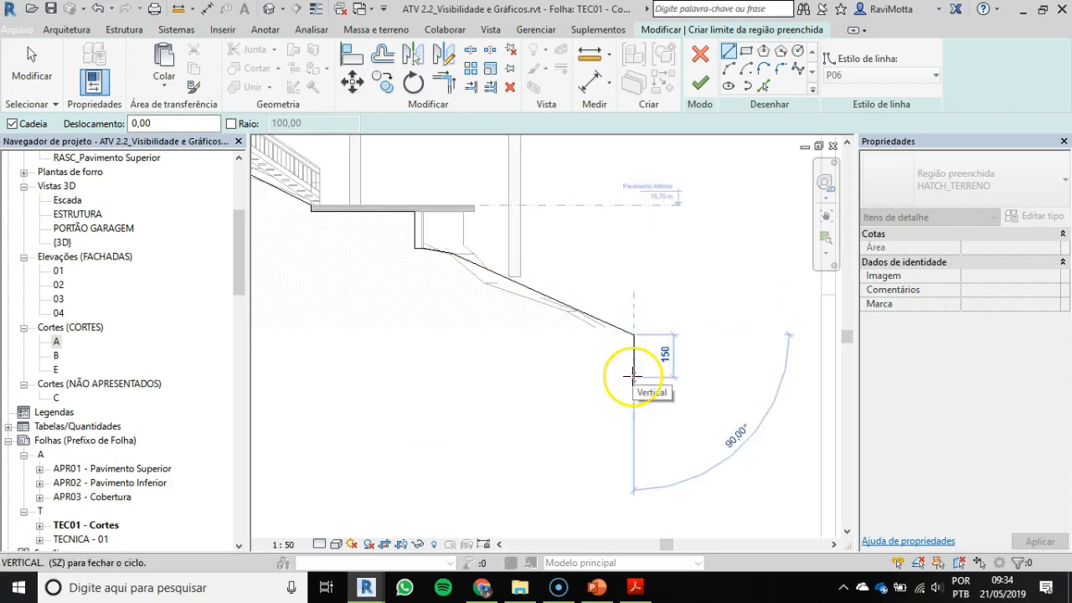
left_click(633, 377)
Step: Draw the bottom boundary line about 2900 long back beneath the terrain's upper end, and close the loop at its starting point
scroll(509, 367, "down", 4)
middle_click_drag(517, 370, 679, 379)
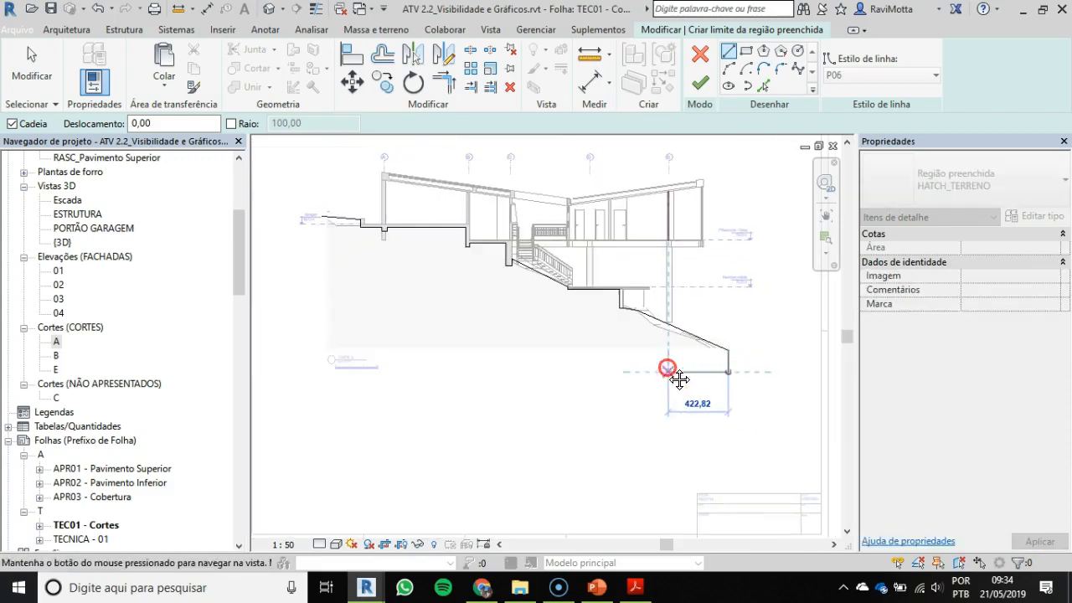
scroll(310, 361, "down", 3)
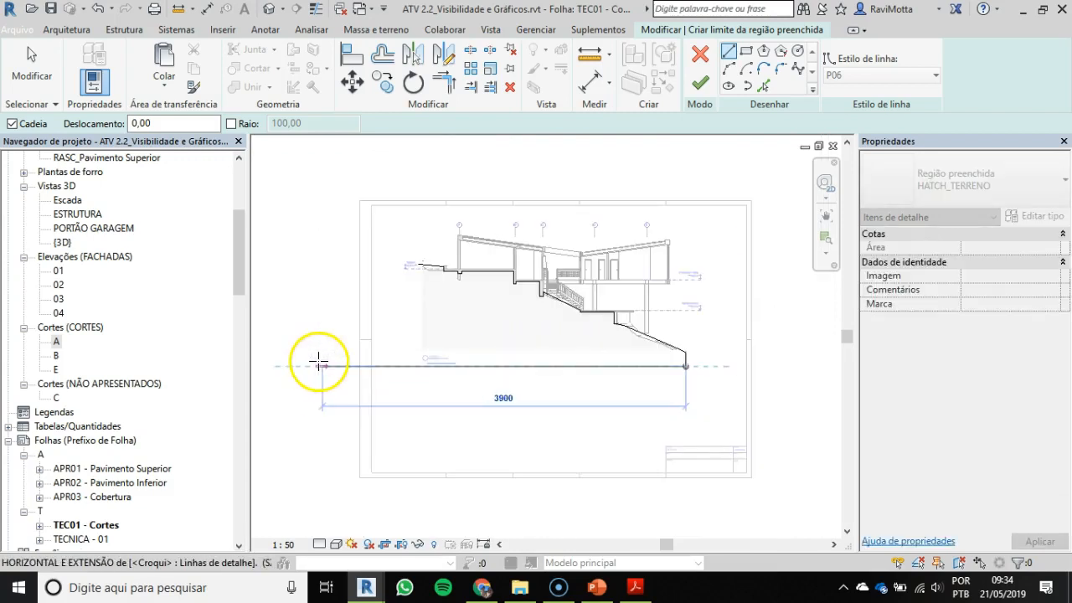
middle_click_drag(316, 359, 371, 363)
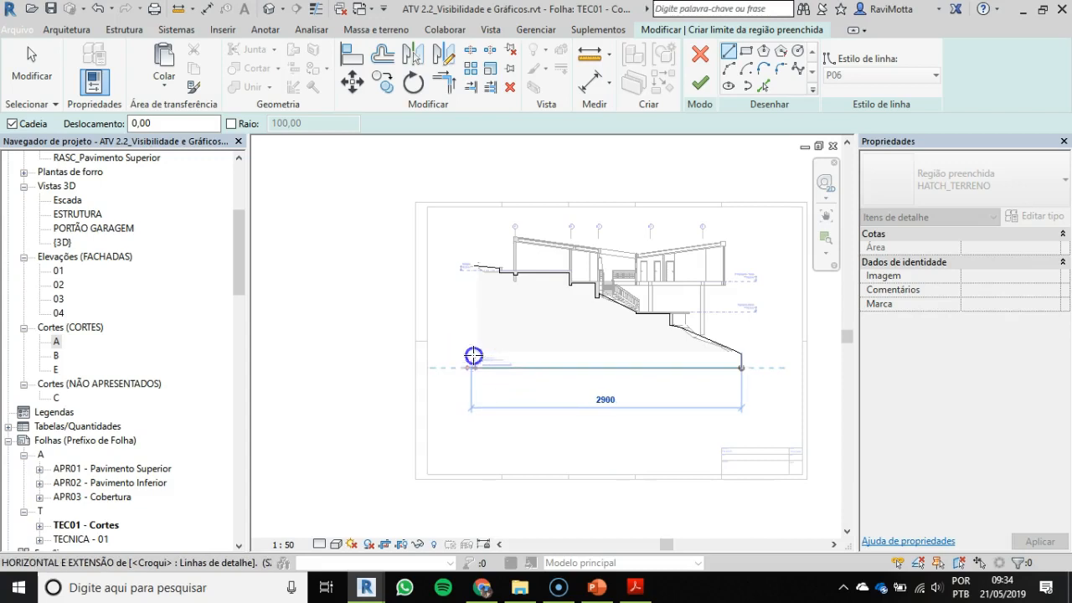
left_click(473, 277)
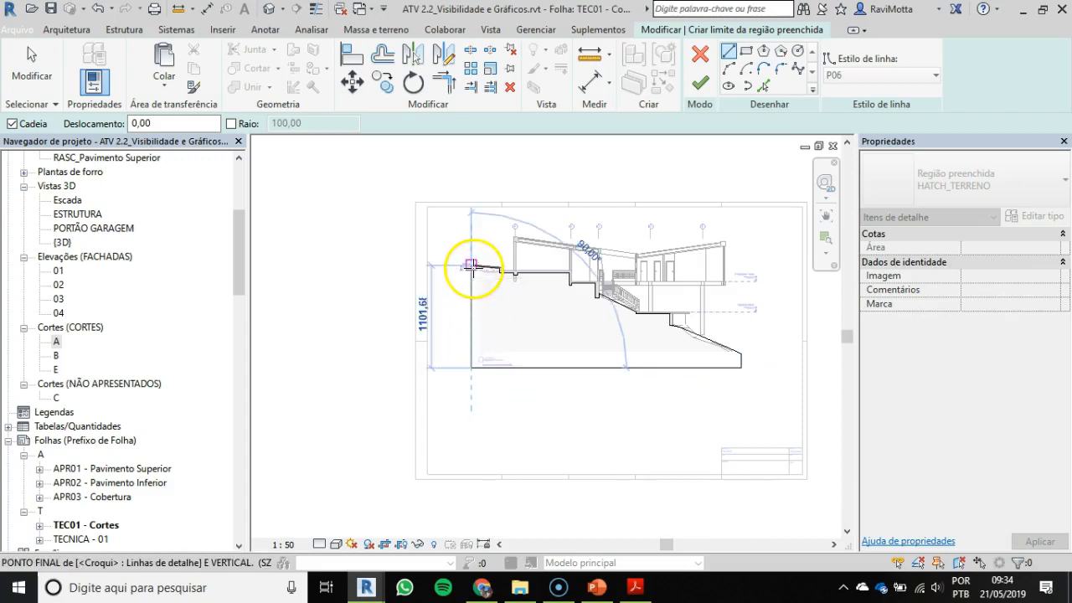
scroll(471, 266, "up", 2)
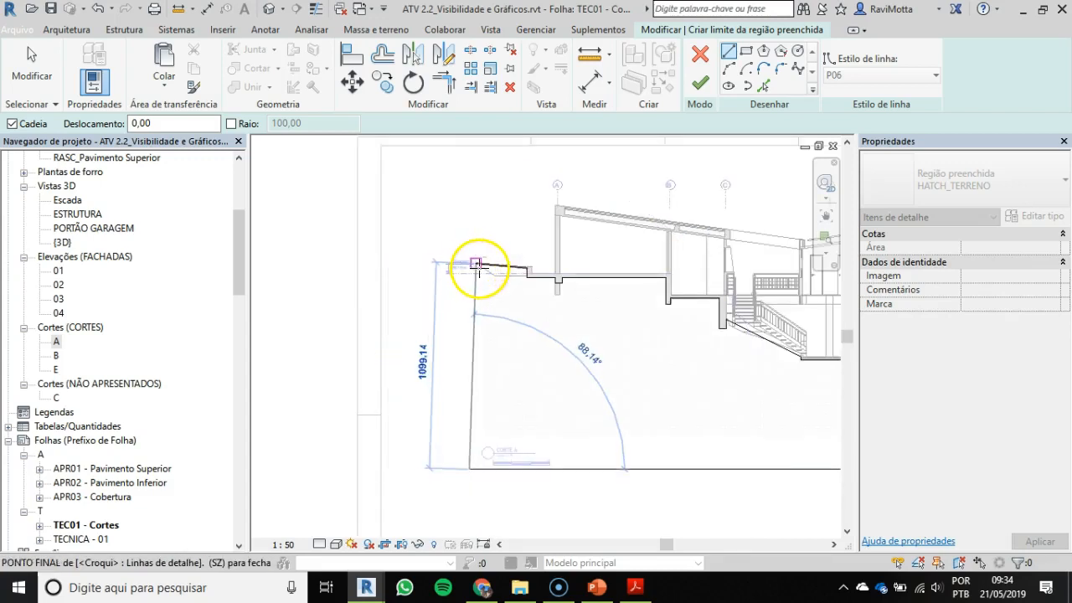
left_click(478, 267)
Step: Finish the HATCH_TERRENO region's boundary sketch, deselect the region, and check the hatched terrain in section A
scroll(528, 344, "down", 3)
middle_click_drag(533, 348, 423, 296)
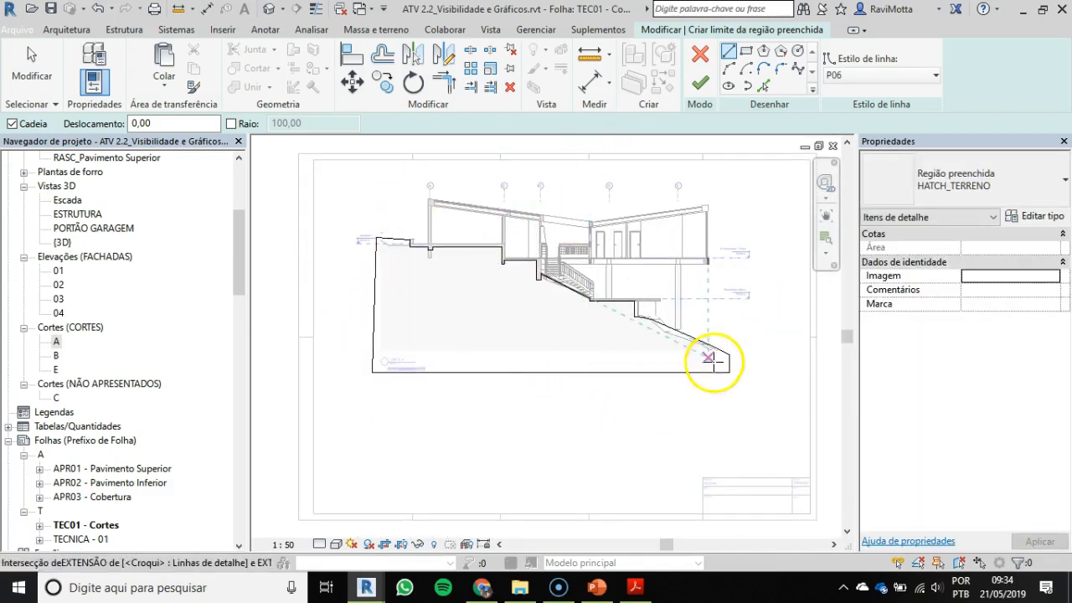
left_click(702, 86)
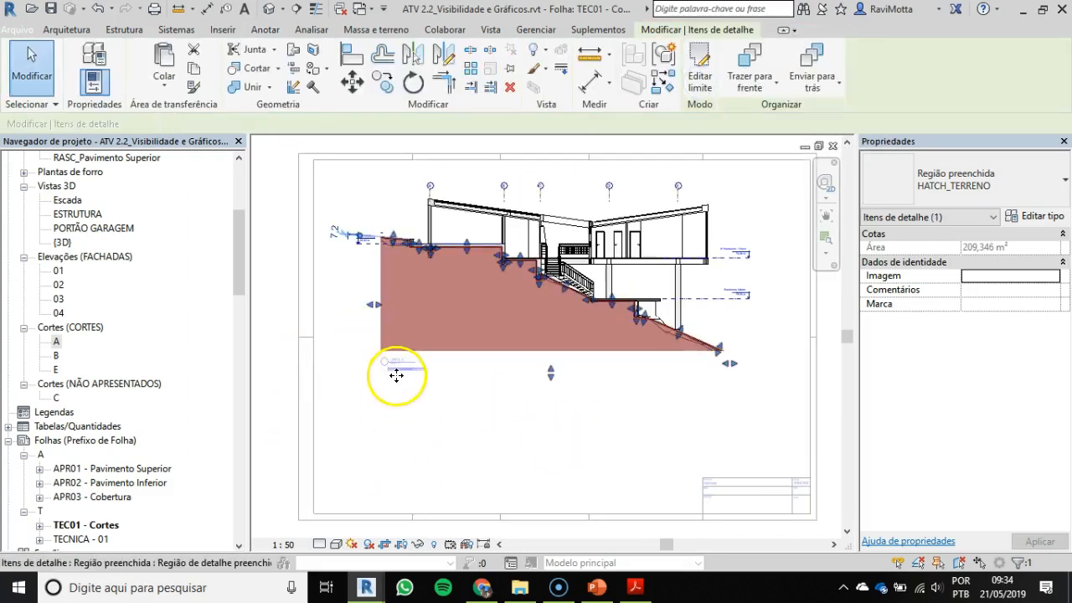
left_click(536, 365)
scroll(507, 371, "up", 1)
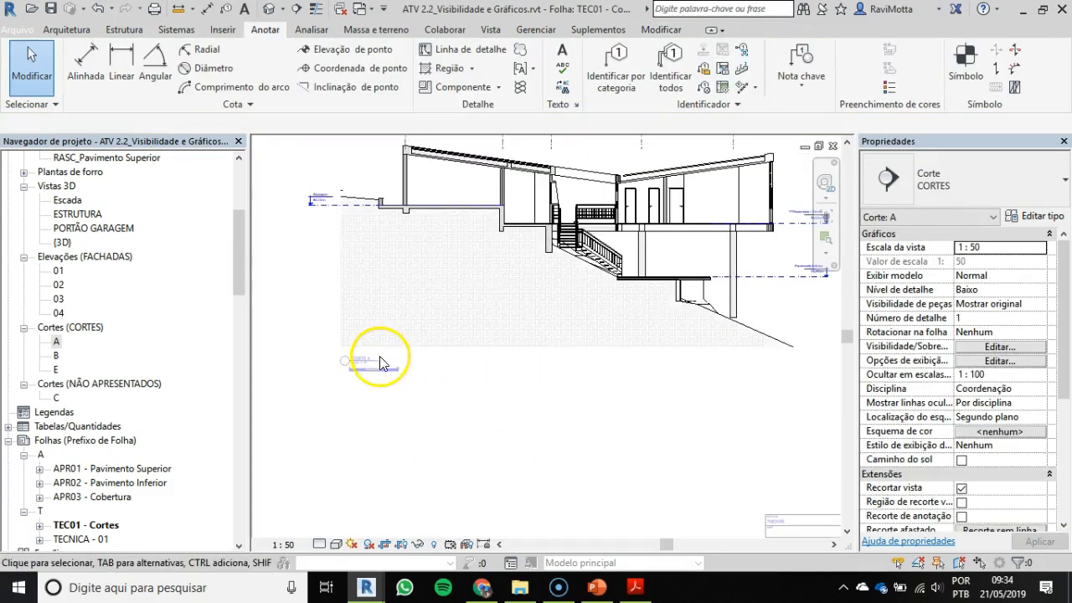
scroll(421, 246, "up", 1)
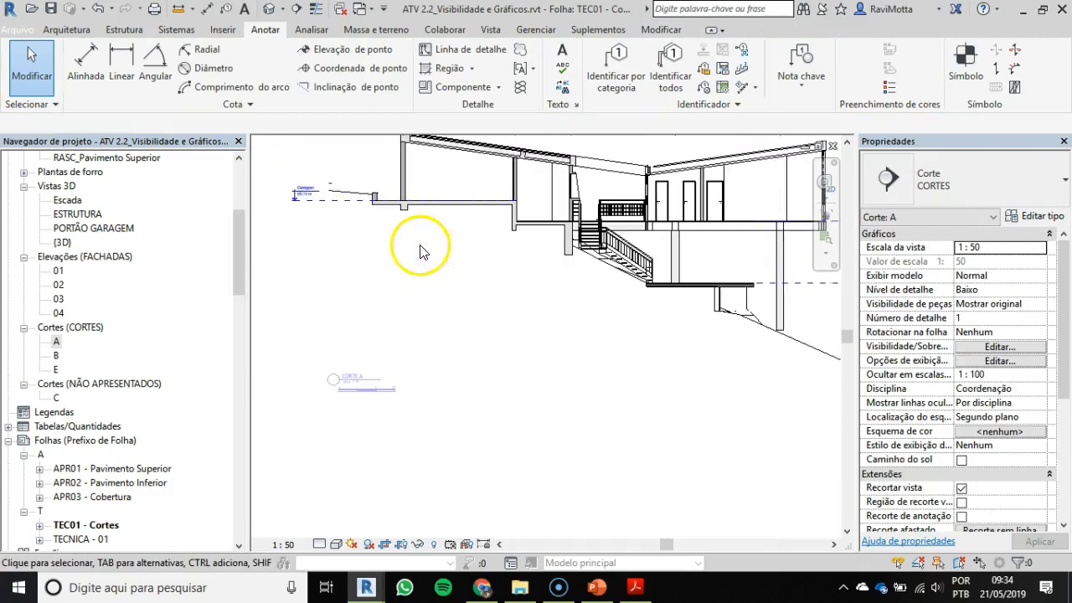
Step: Show the crop region boundary of section A and select the HATCH_TERRENO filled region inside it
scroll(383, 248, "up", 1)
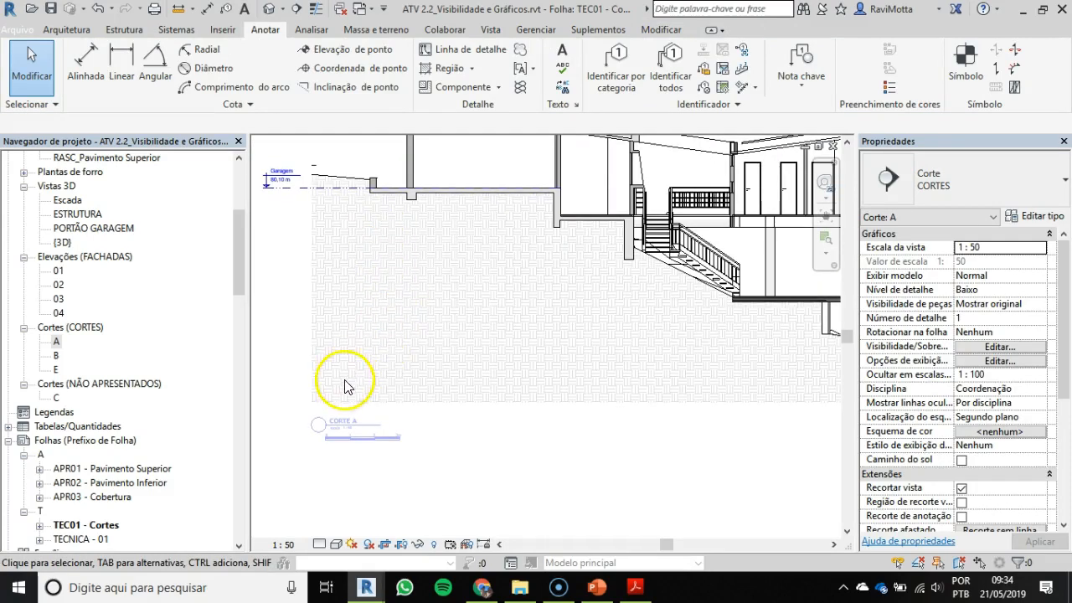
left_click(402, 544)
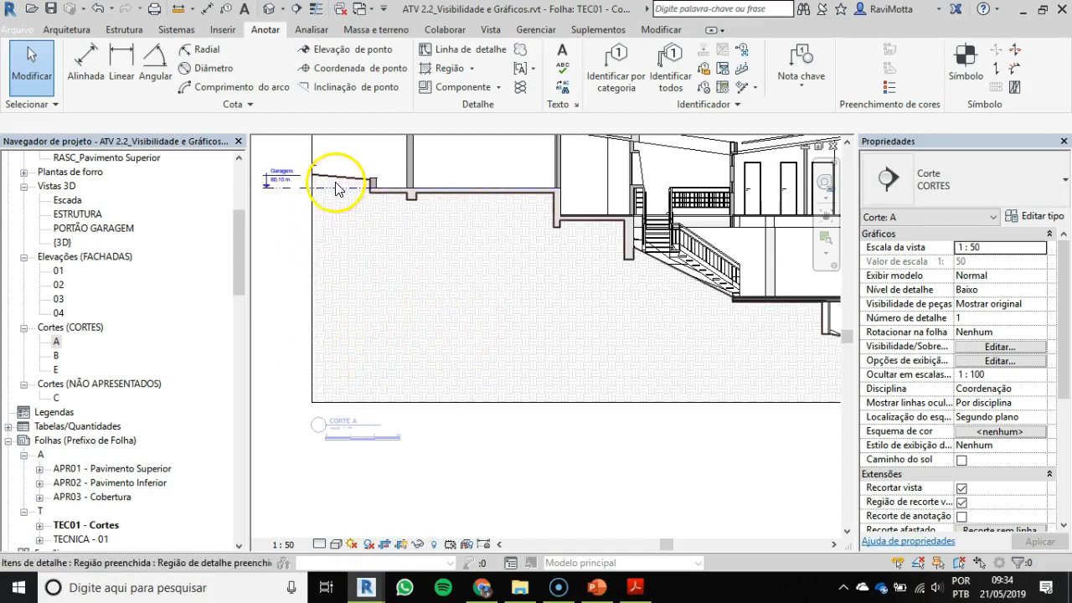
left_click(347, 278)
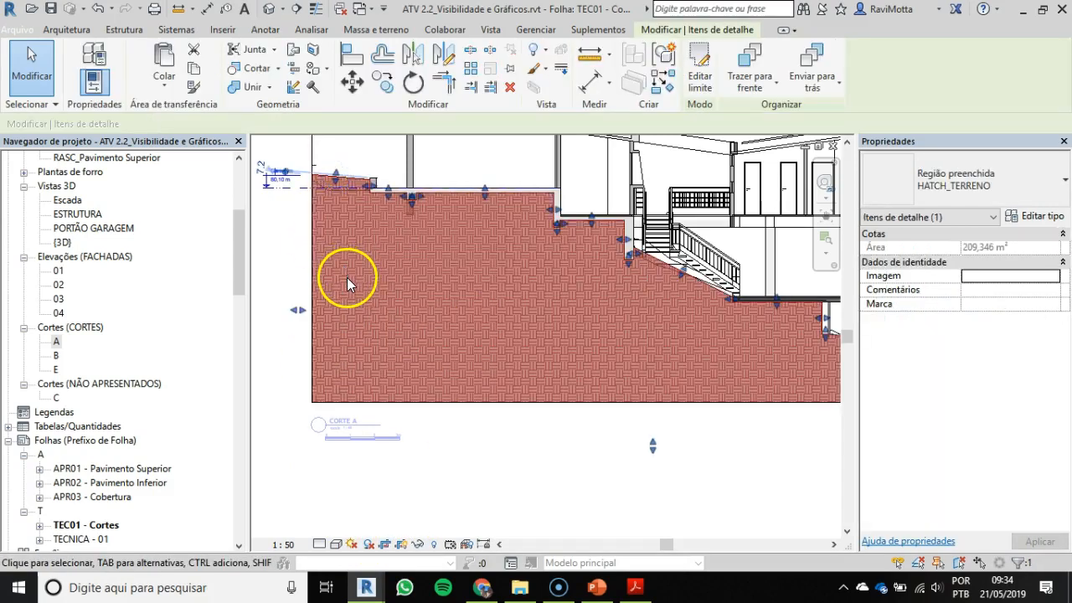
Step: Turn off cropping in section A, examine the full extent of the HATCH_TERRENO region, and turn cropping back on
left_click(385, 545)
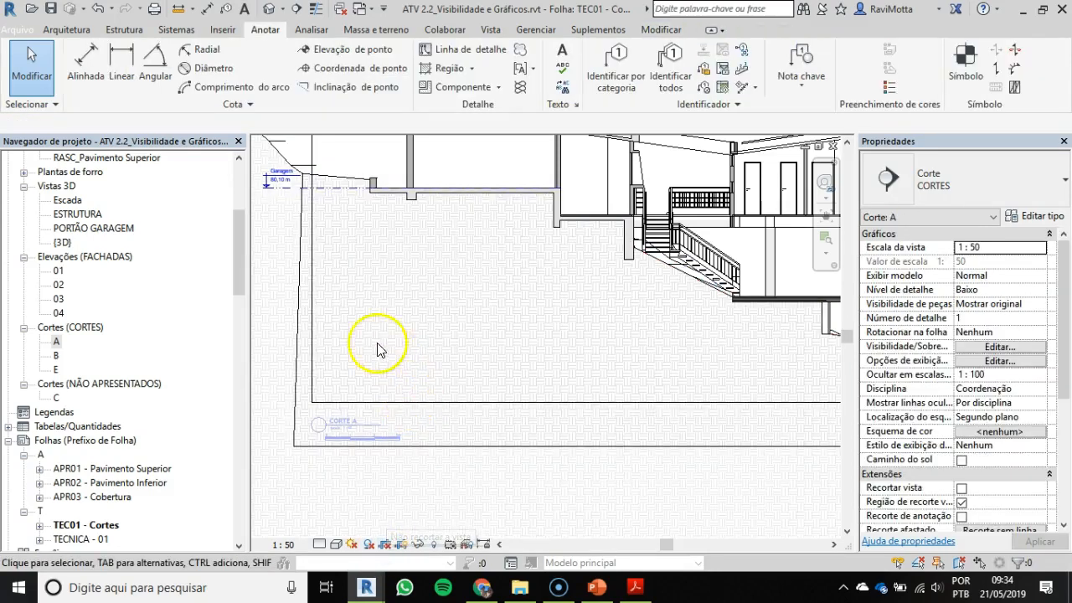
left_click(298, 310)
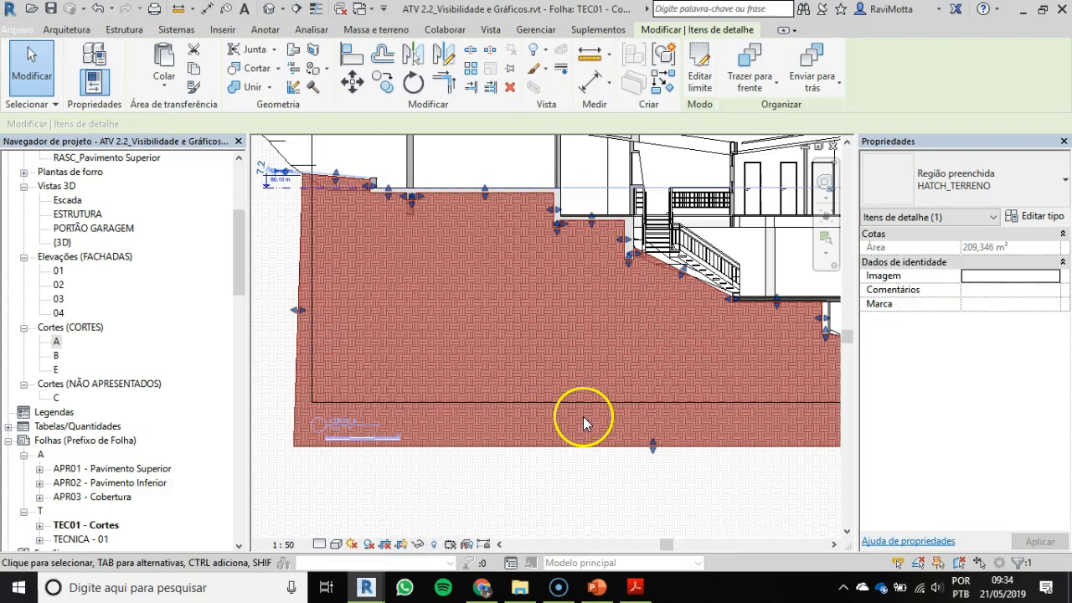
scroll(537, 333, "down", 3)
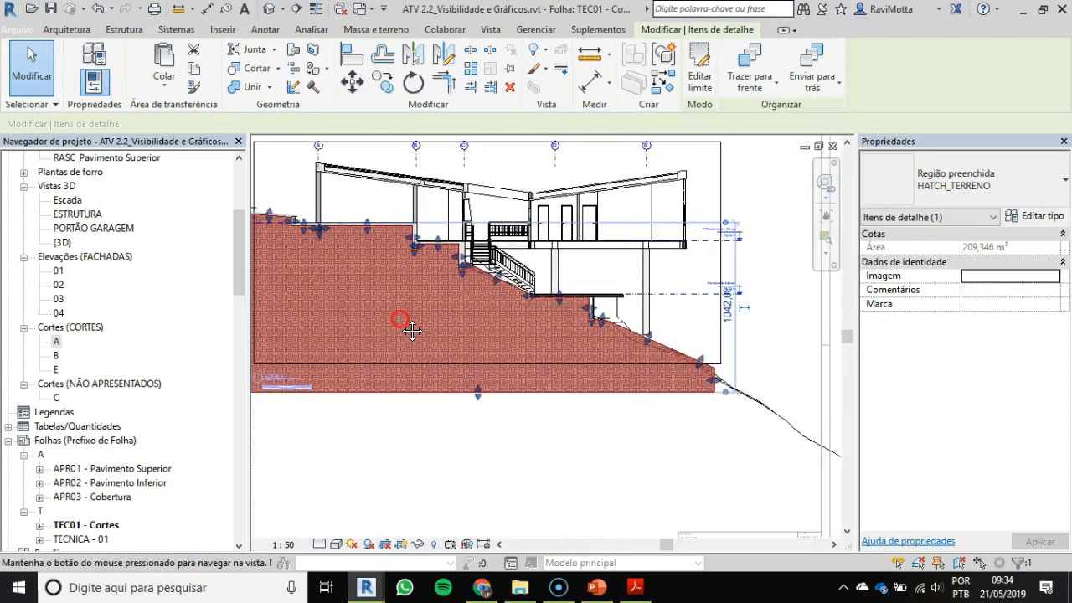
left_click(368, 545)
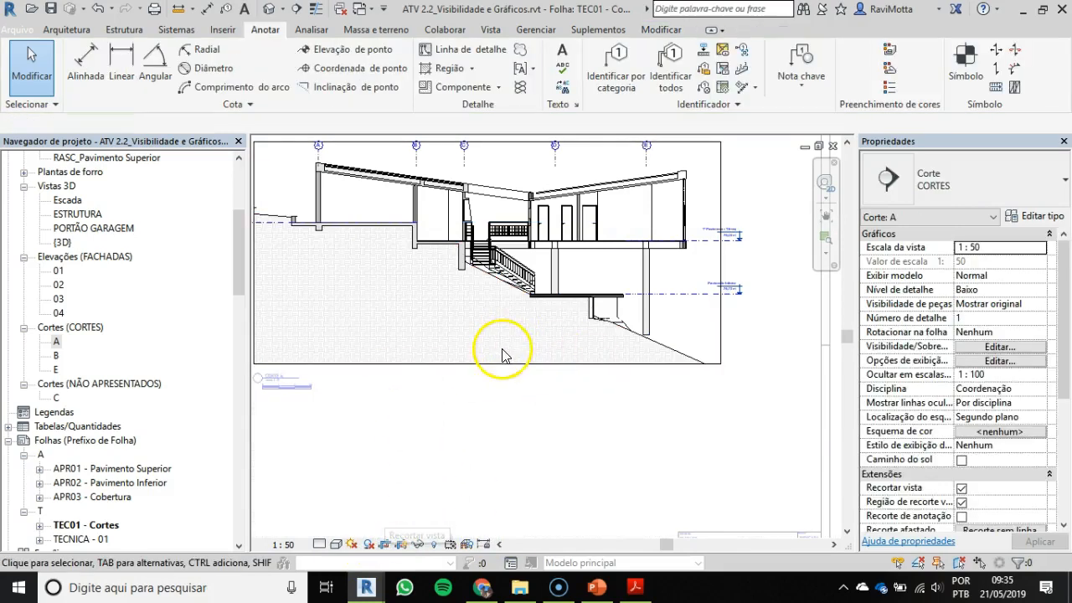
scroll(503, 355, "down", 2)
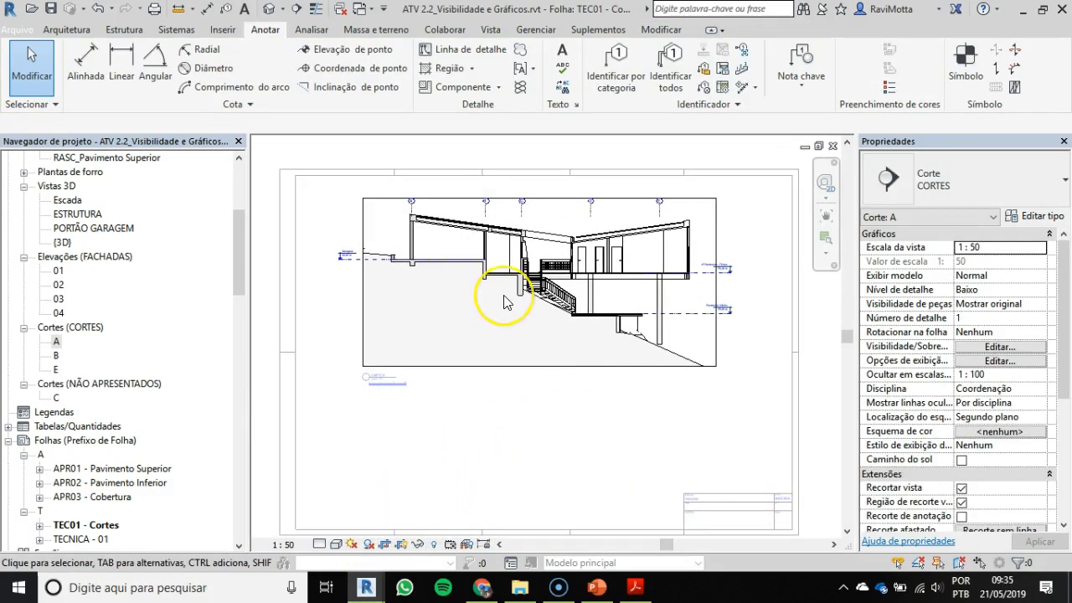
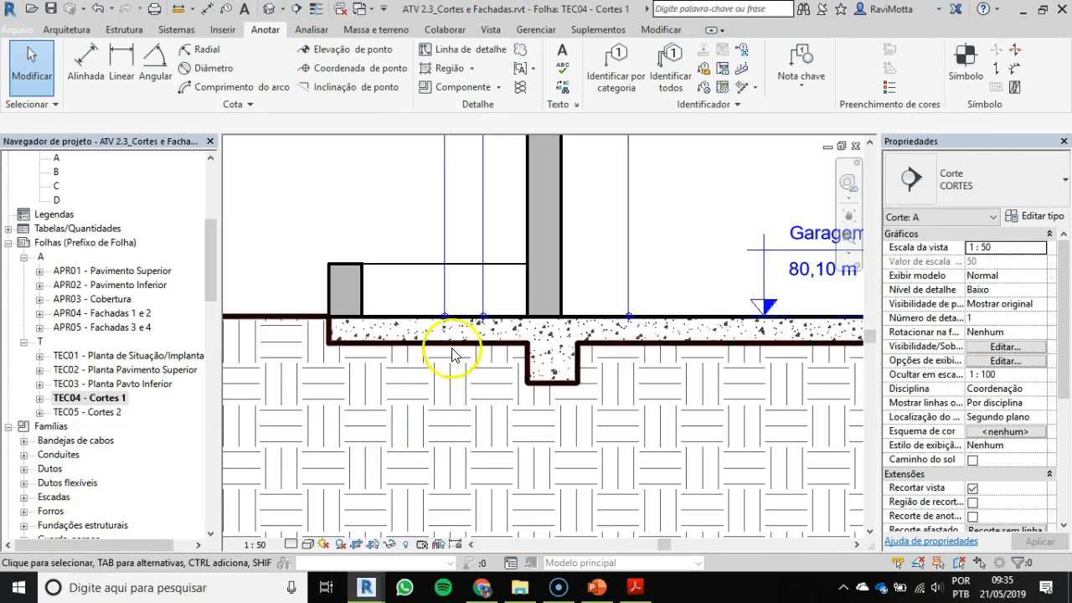
Step: Set the color of the HATCH_TERRENO filled region type to black and deselect the terrain region
scroll(448, 354, "down", 3)
scroll(471, 394, "up", 2)
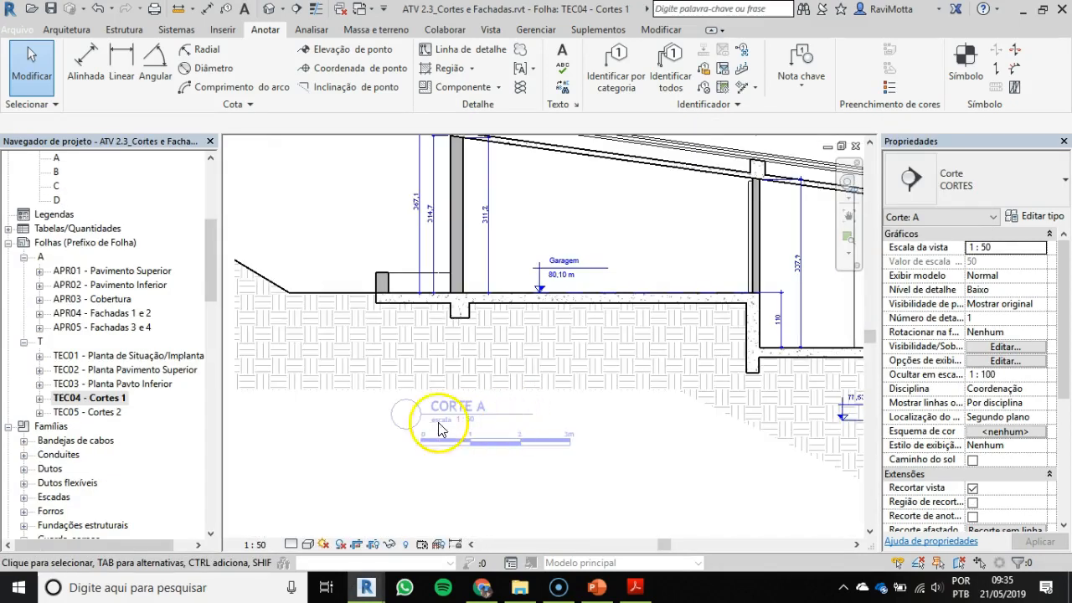
left_click(308, 299)
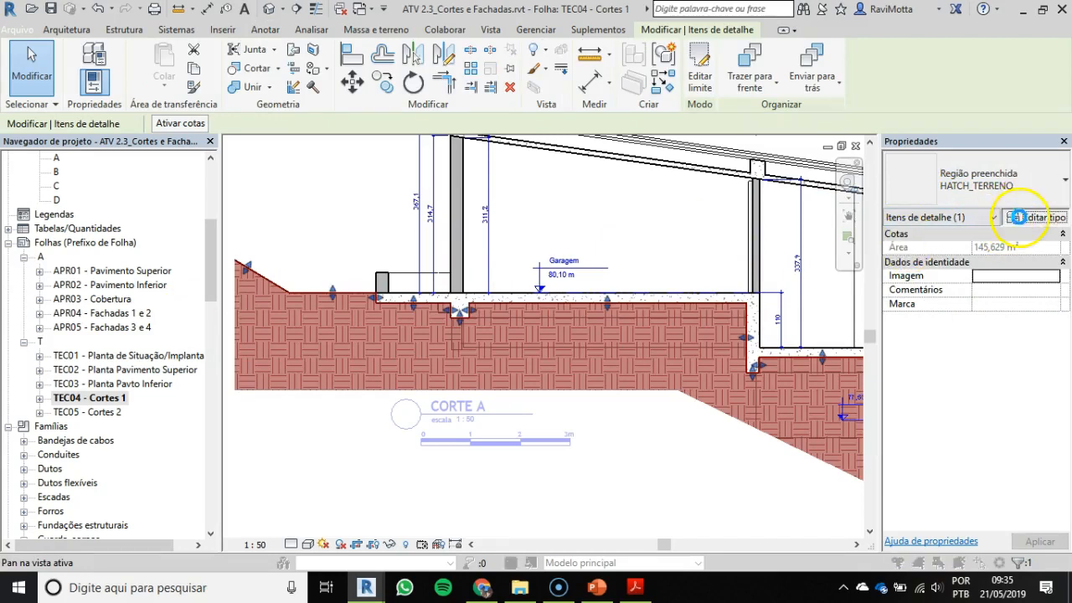
left_click(1017, 217)
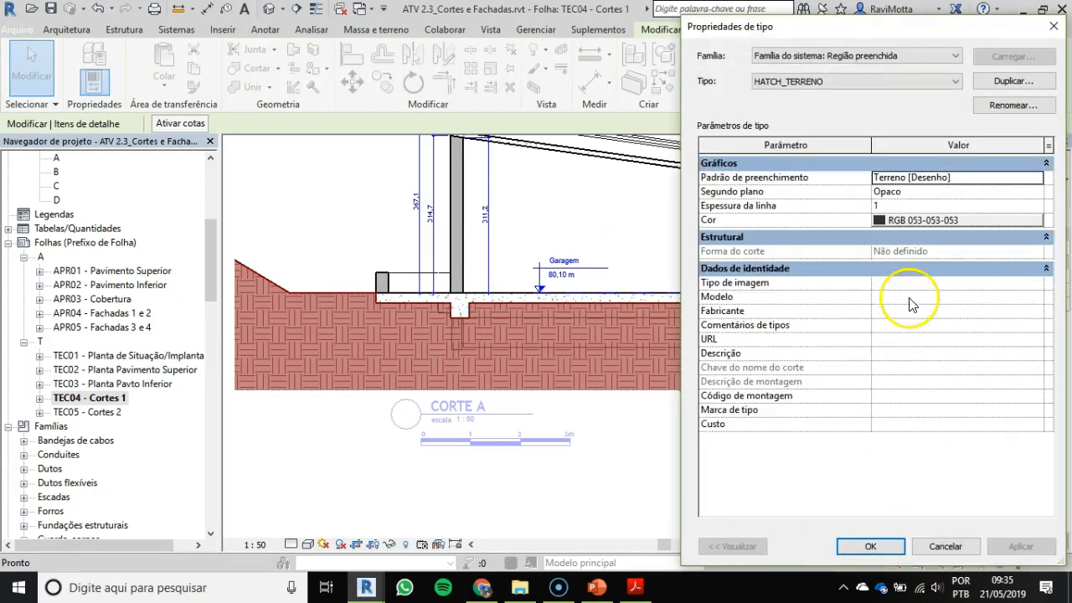
left_click(967, 222)
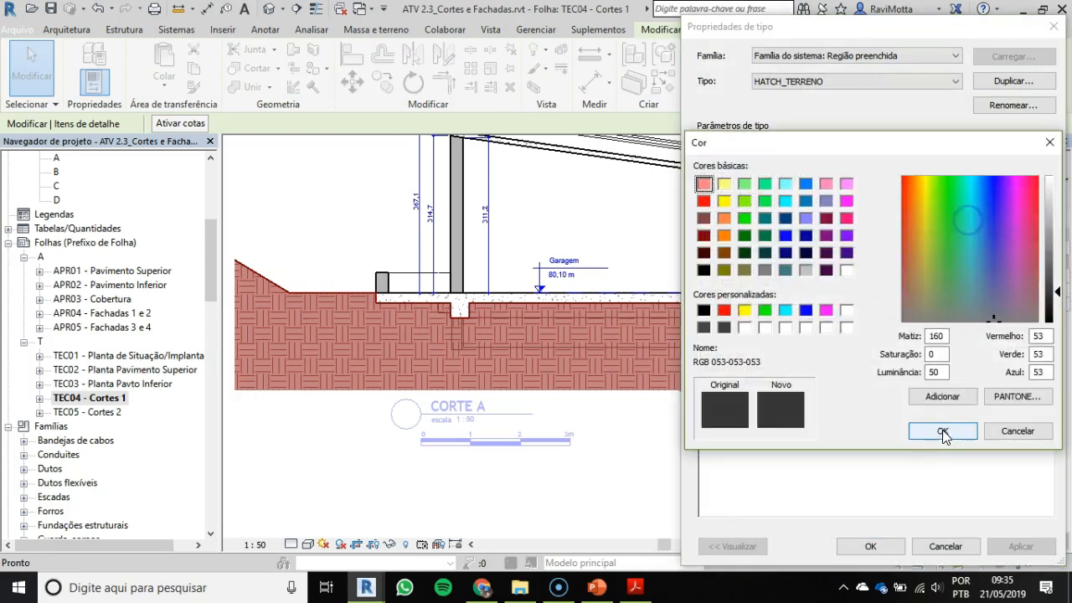
left_click(702, 312)
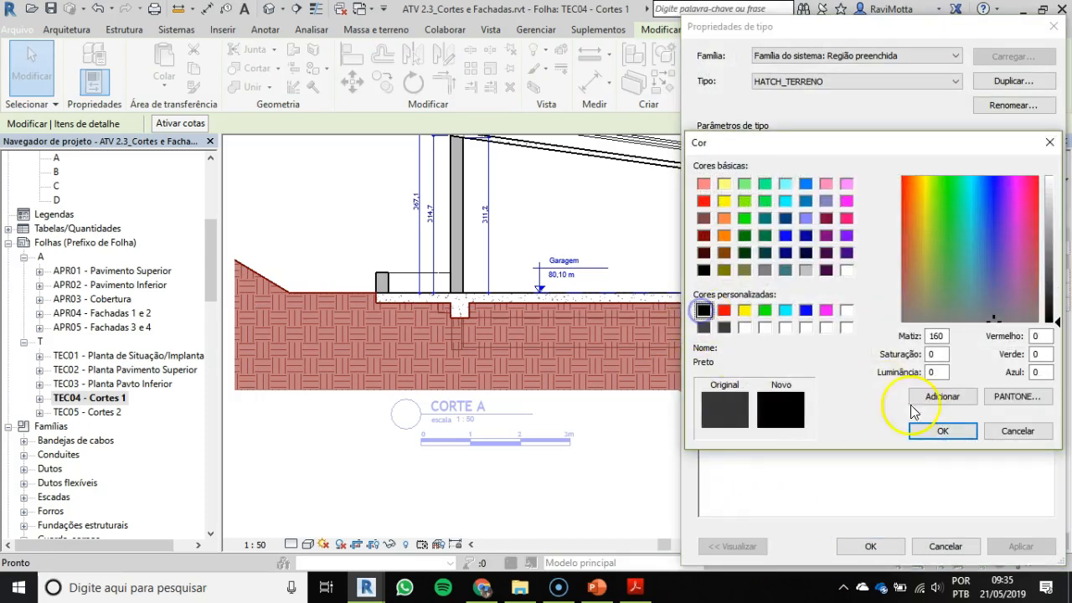
left_click(942, 431)
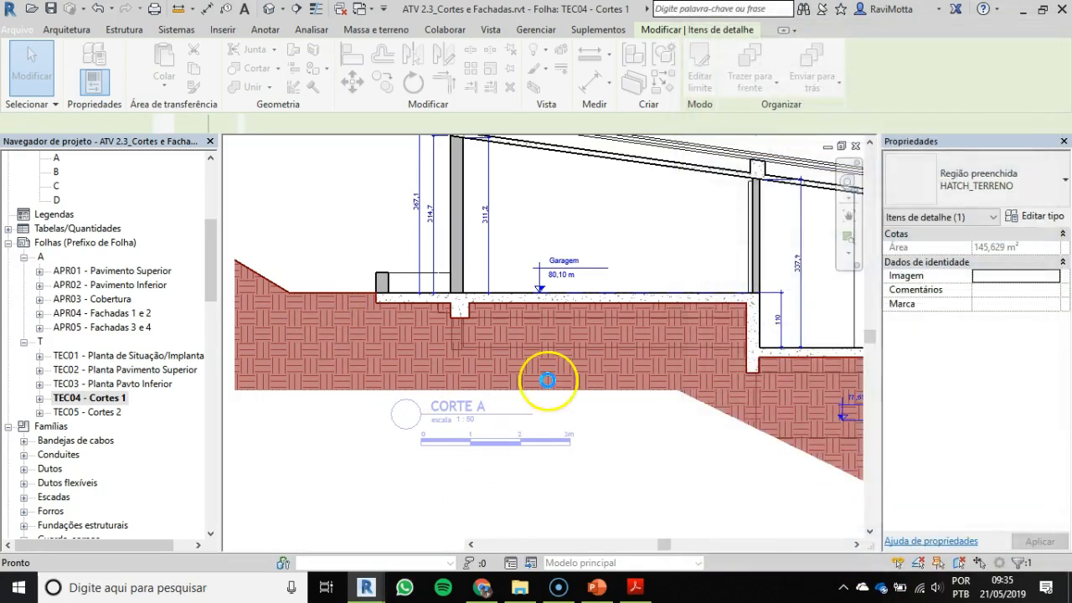
left_click(360, 225)
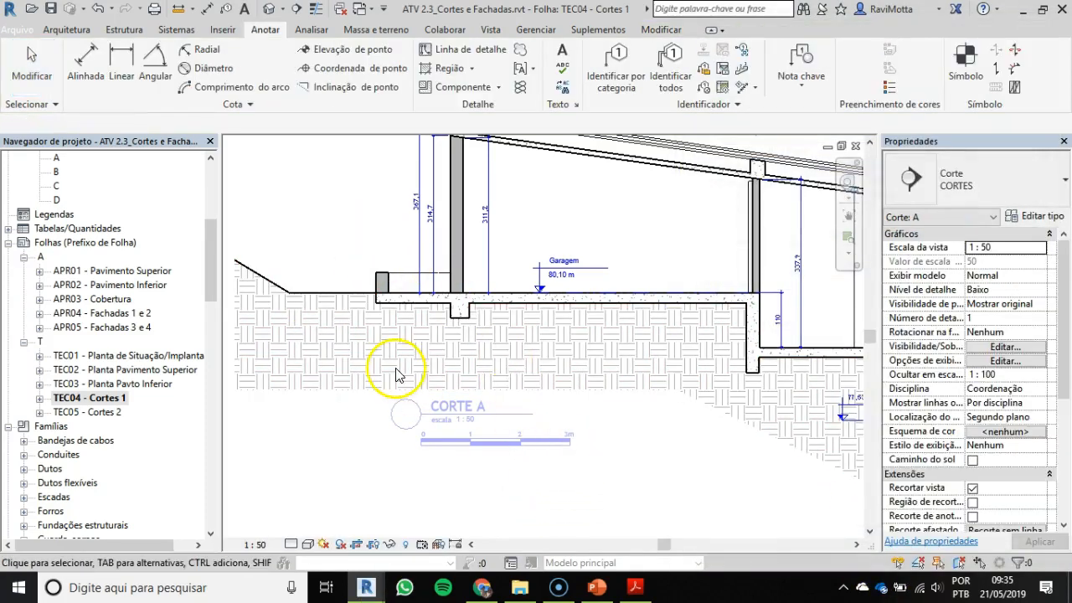
Step: Examine the terrain hatch in section A from the garage down the slope to its lower end beneath the stairs and slab
scroll(394, 369, "up", 2)
scroll(399, 373, "up", 2)
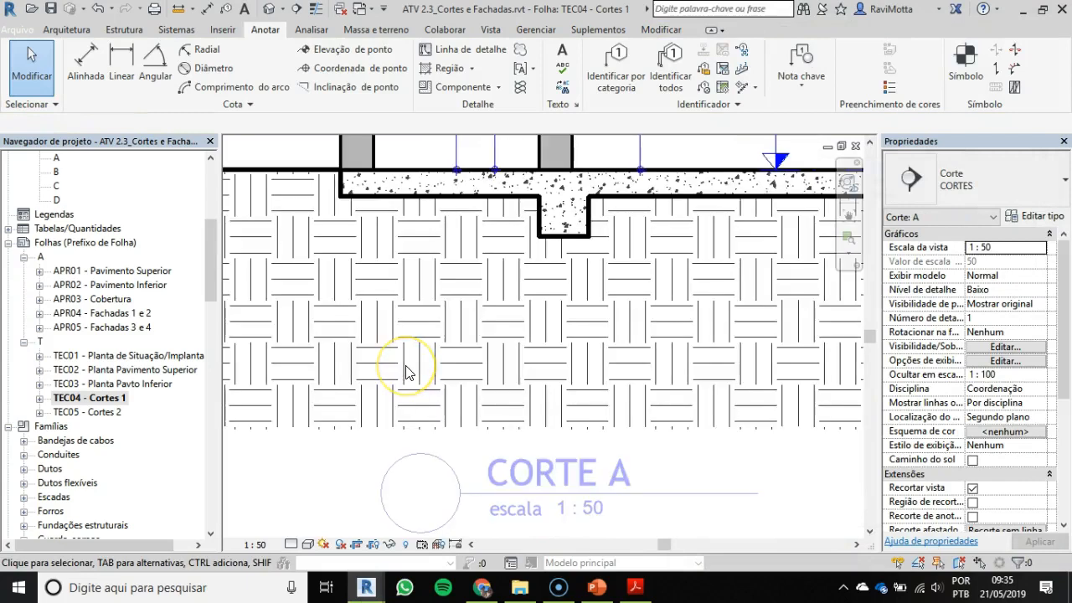
scroll(581, 376, "down", 3)
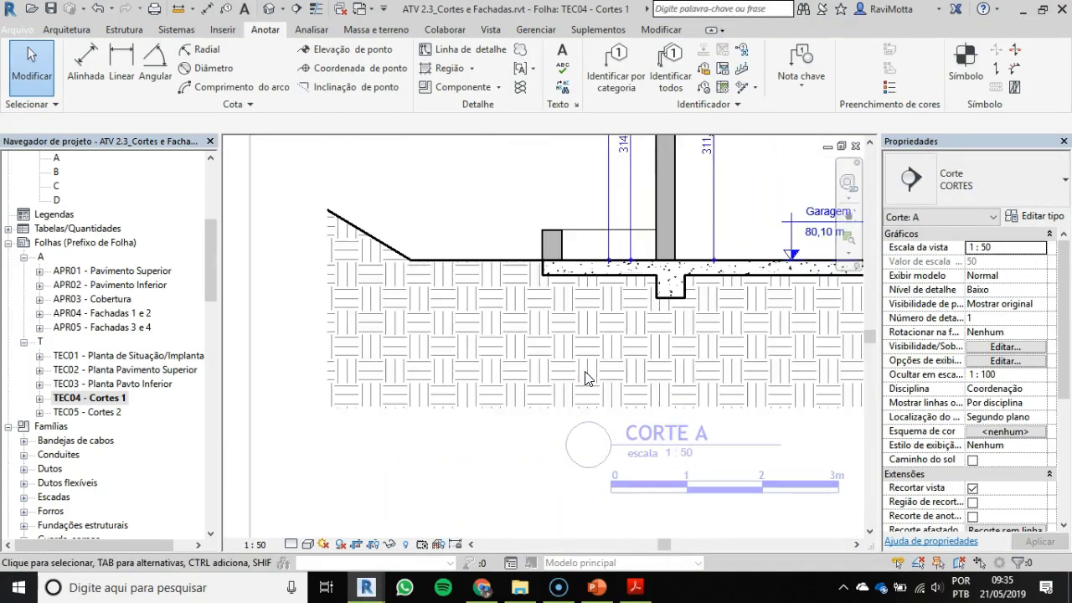
middle_click_drag(675, 410, 342, 325)
middle_click_drag(670, 335, 486, 240)
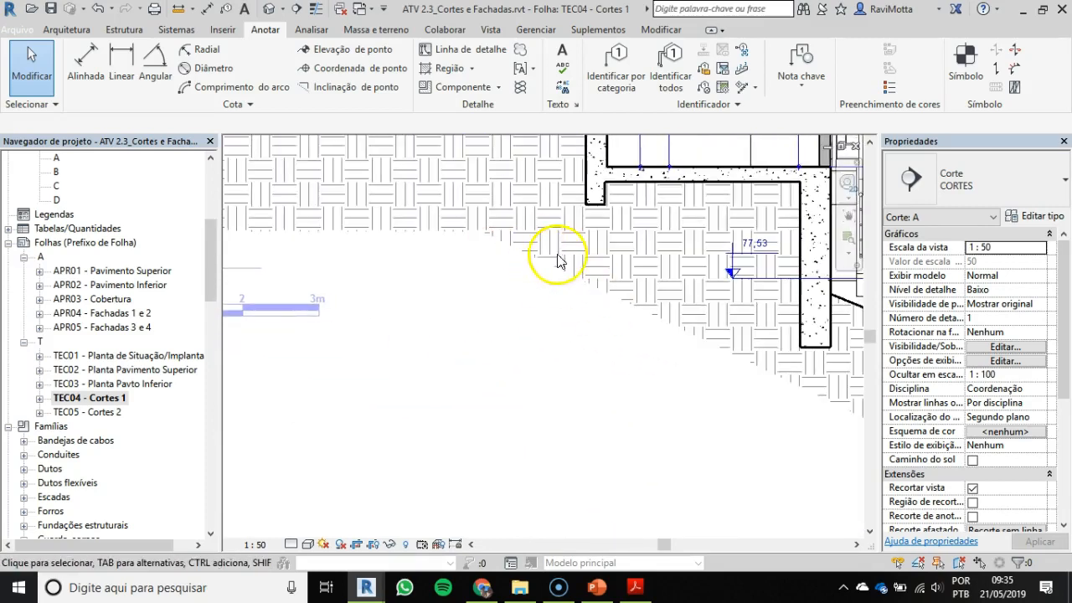
middle_click_drag(773, 383, 535, 286)
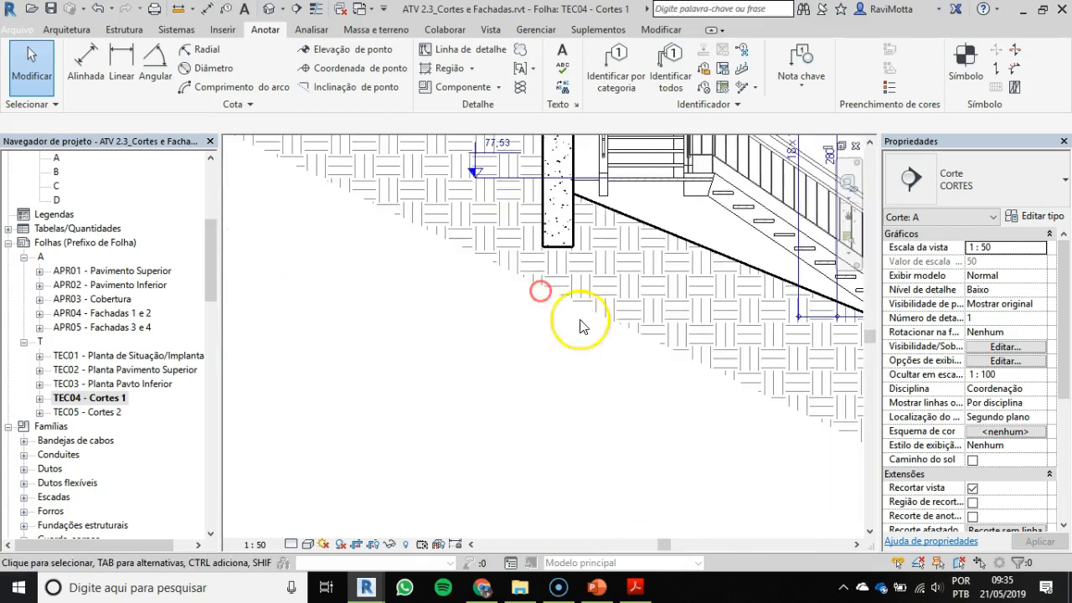
scroll(794, 449, "down", 1)
middle_click_drag(776, 445, 518, 354)
scroll(723, 445, "down", 1)
middle_click_drag(709, 441, 578, 404)
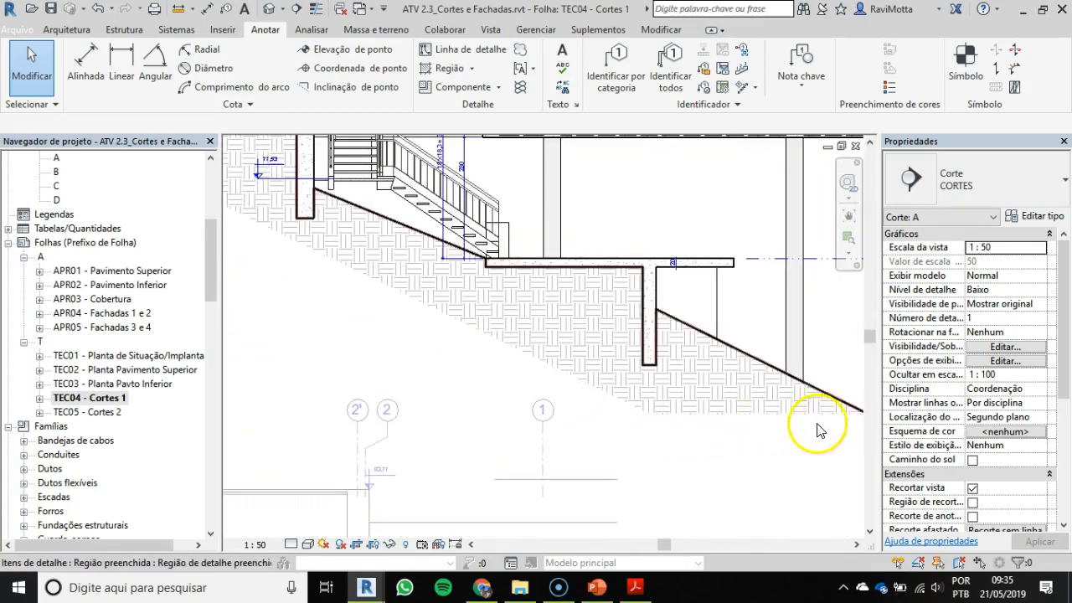
scroll(817, 424, "down", 1)
middle_click_drag(815, 427, 638, 423)
scroll(639, 353, "down", 1)
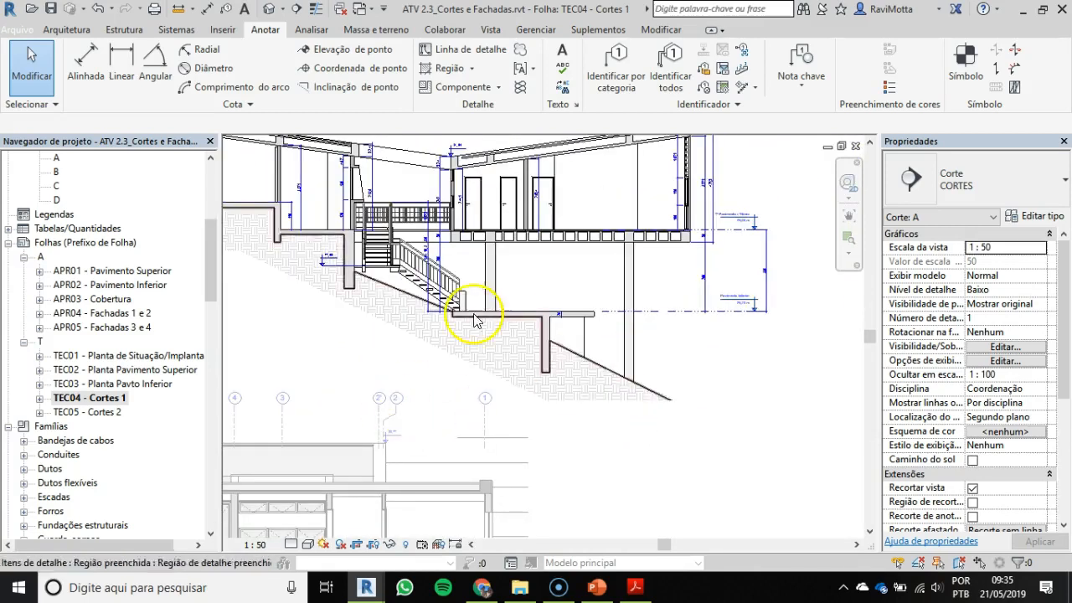
Step: Switch to the ATV 2.2 project and open the crop boundary of section A on sheet TEC01 - Cortes for editing
key("alt+Tab")
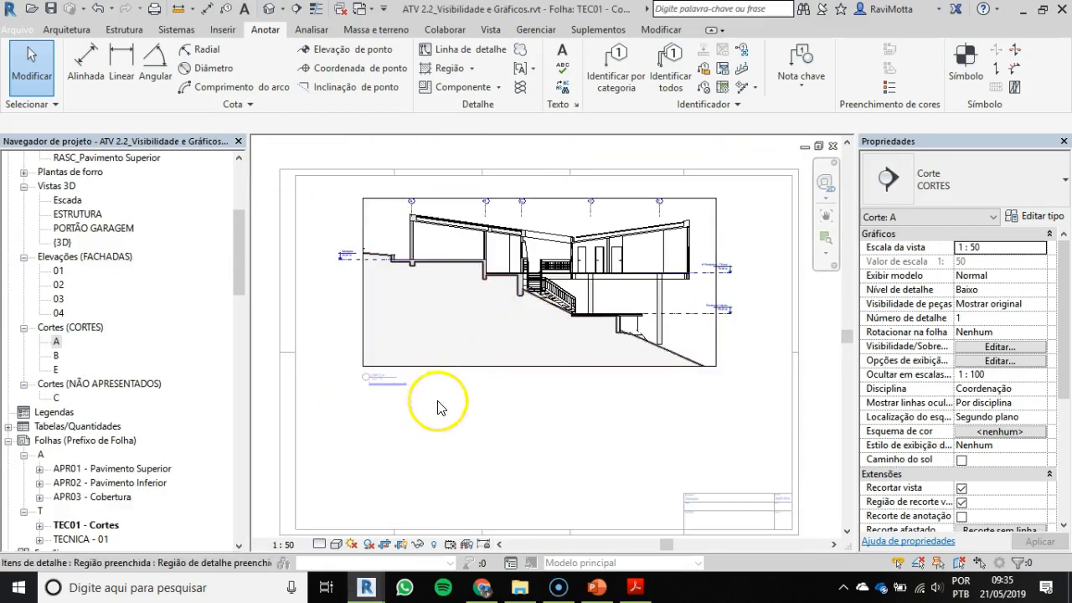
left_click(552, 207)
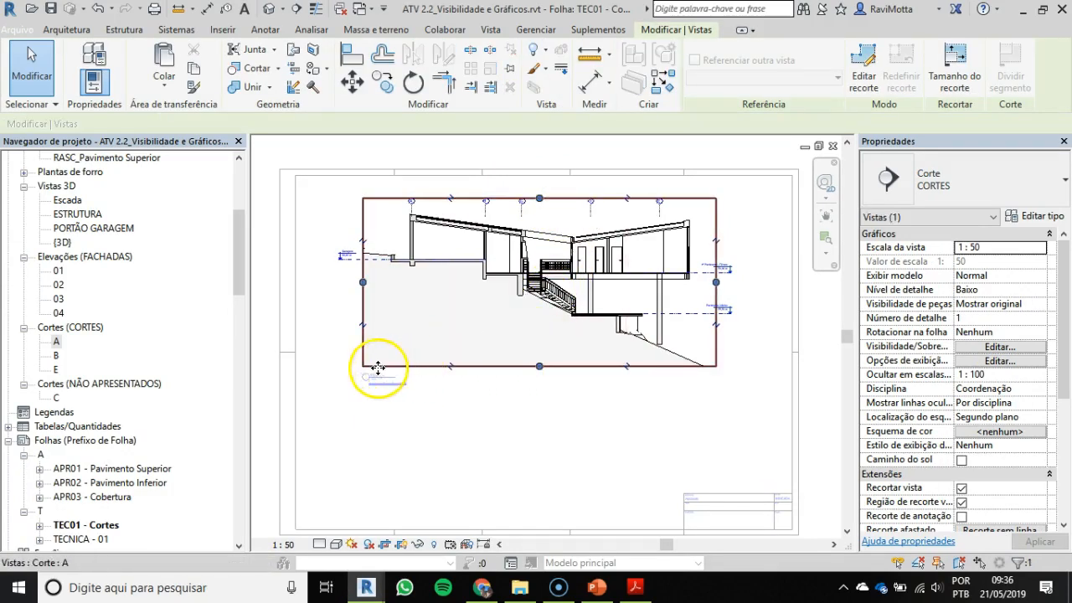
key("Escape")
scroll(364, 345, "up", 1)
left_click(367, 341)
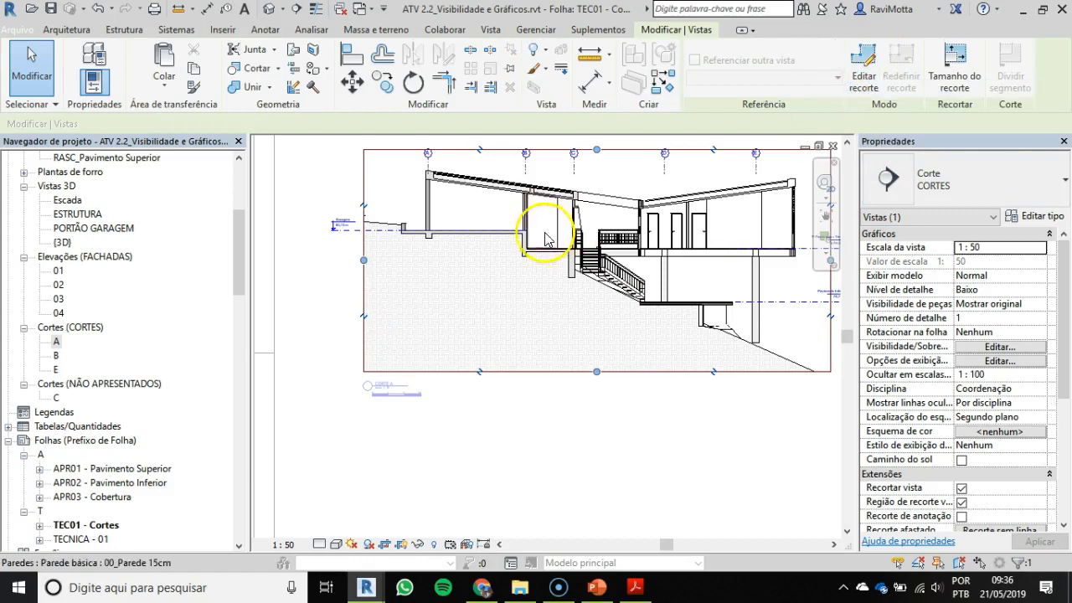
left_click(363, 291)
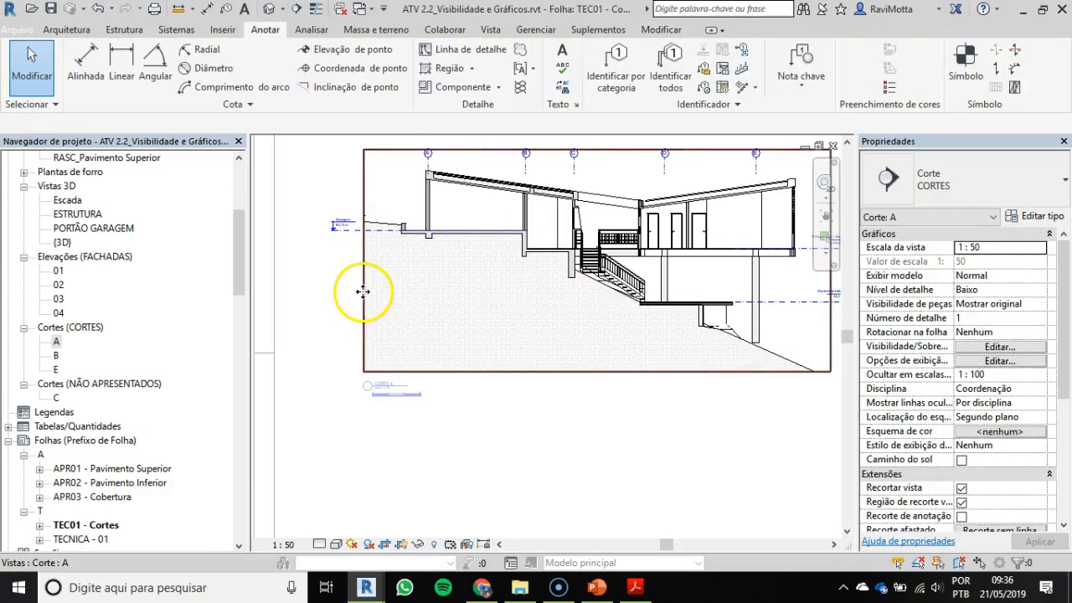
left_click(862, 70)
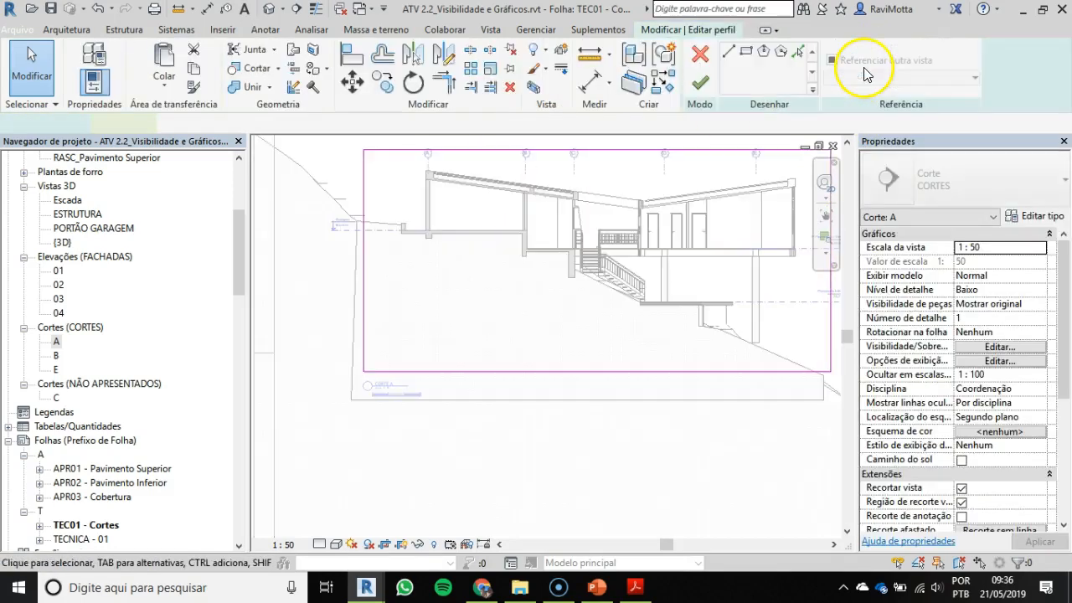
middle_click_drag(545, 372, 478, 395)
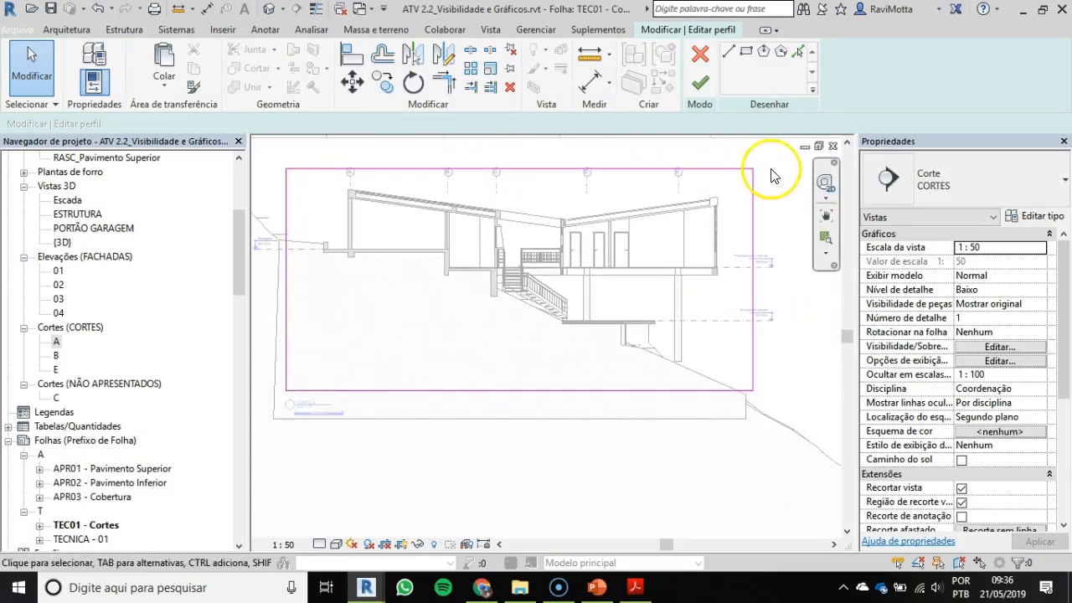
Step: Draw a horizontal line below the garage slab from the crop's side edge, continuing with a sloped line about 1590 long to its lower edge
left_click(728, 52)
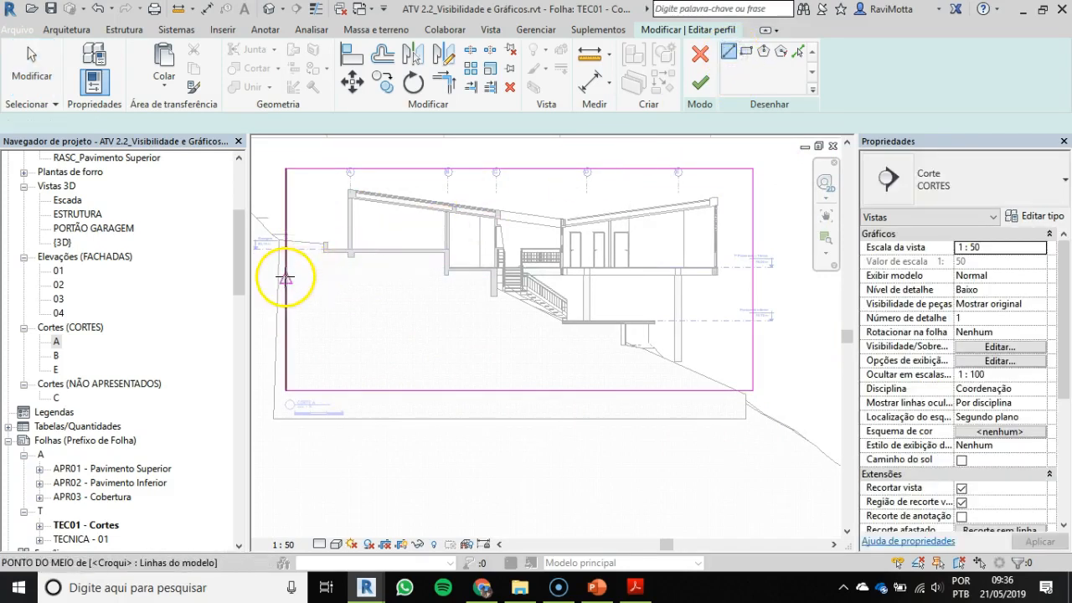
left_click(301, 275)
left_click(405, 278)
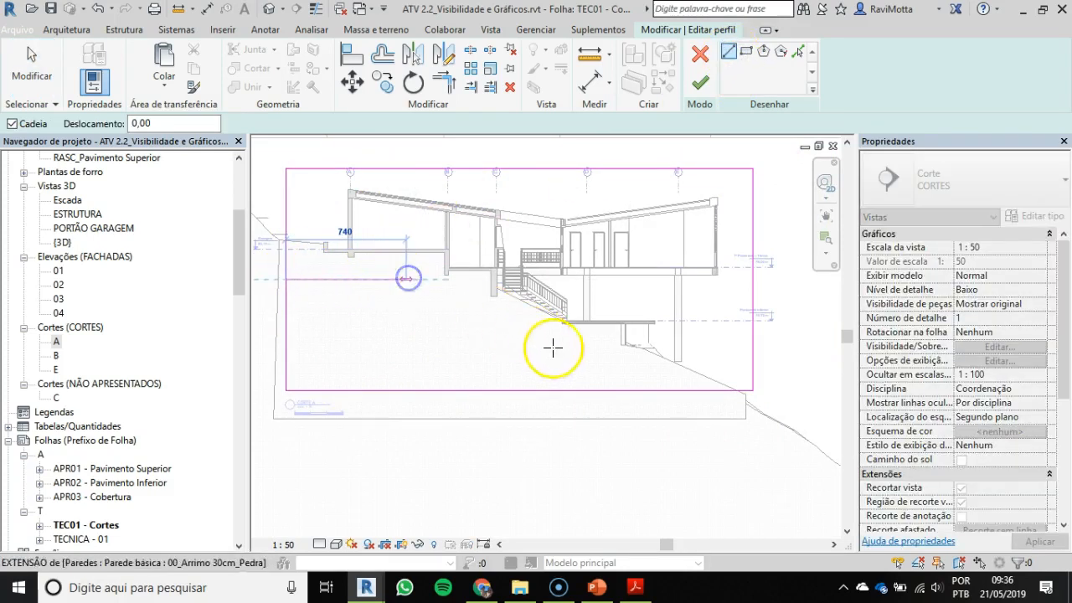
left_click(639, 389)
key("Escape")
key("Escape")
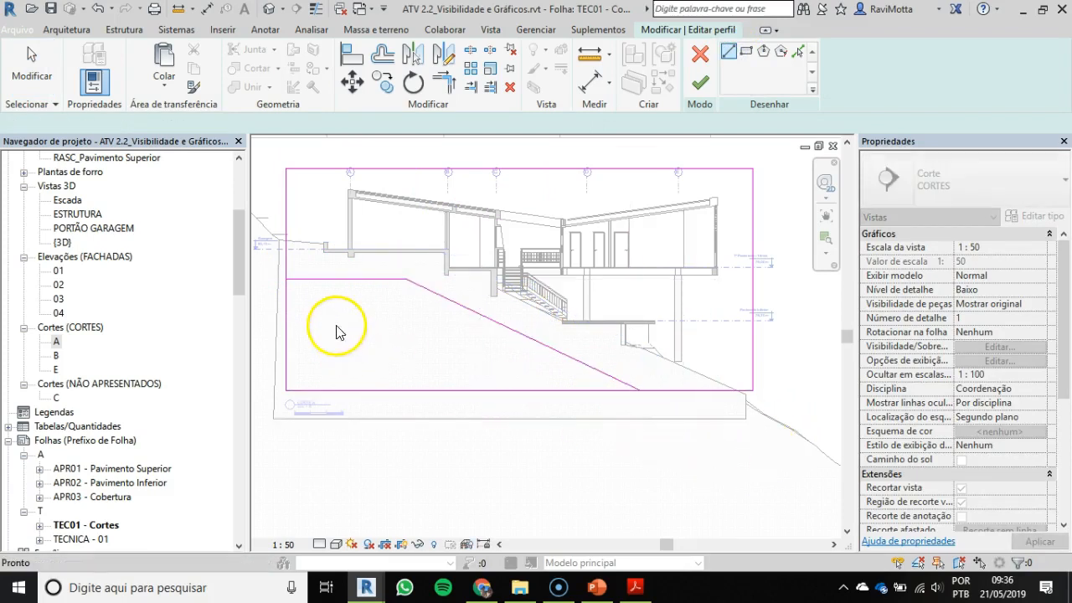
Step: Trim the crop boundary's side and lower edges to the new lines, removing the corner below the slope, and finish the crop edit
key("r")
left_click(285, 256)
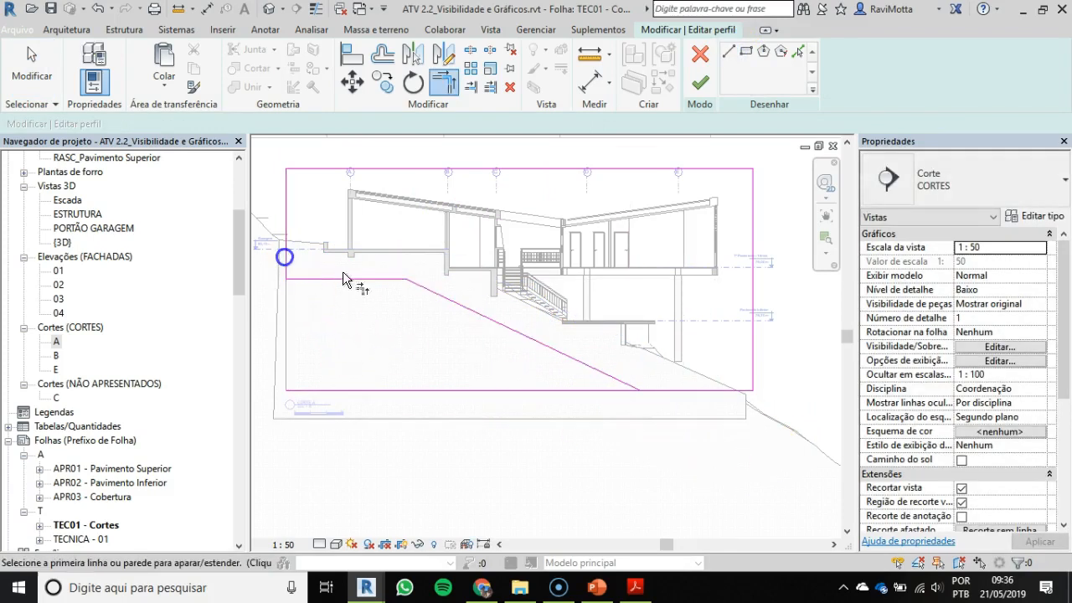
left_click(615, 383)
left_click(455, 400)
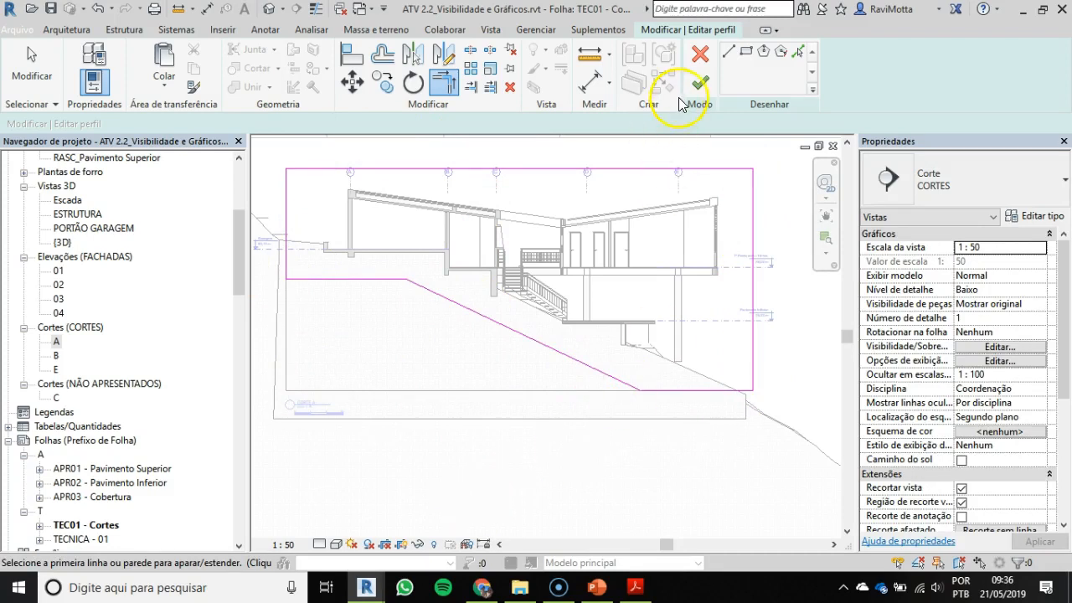
left_click(702, 86)
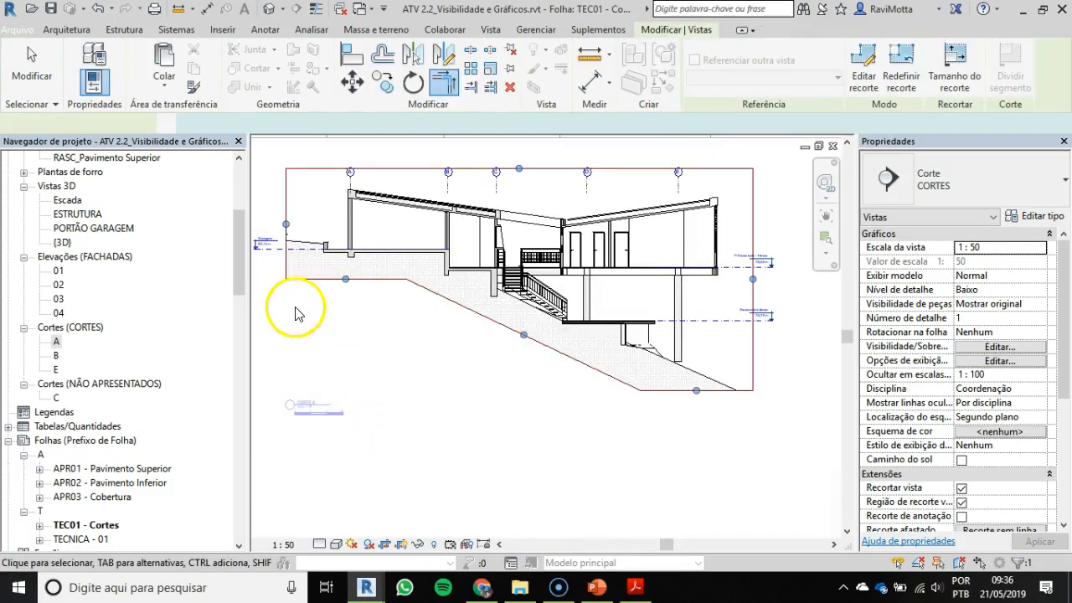
Step: Examine the cropped terrain and concrete hatching around the garage in section A, selecting the sloped HATCH_CONCRETO roof region
scroll(302, 268, "up", 2)
scroll(303, 267, "up", 4)
middle_click_drag(322, 373, 418, 431)
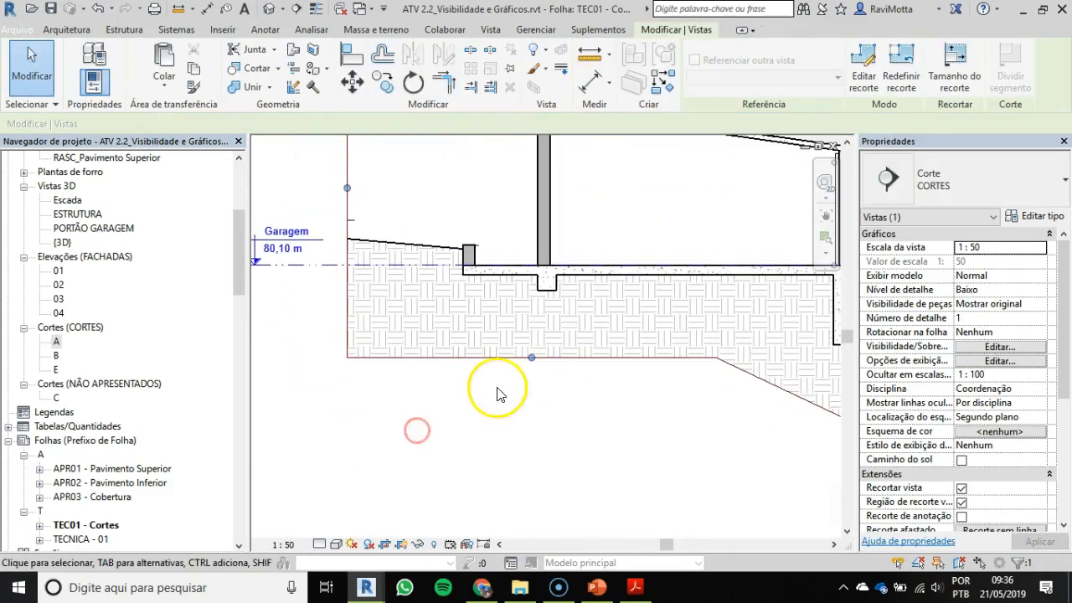
scroll(524, 384, "down", 3)
middle_click_drag(407, 371, 374, 368)
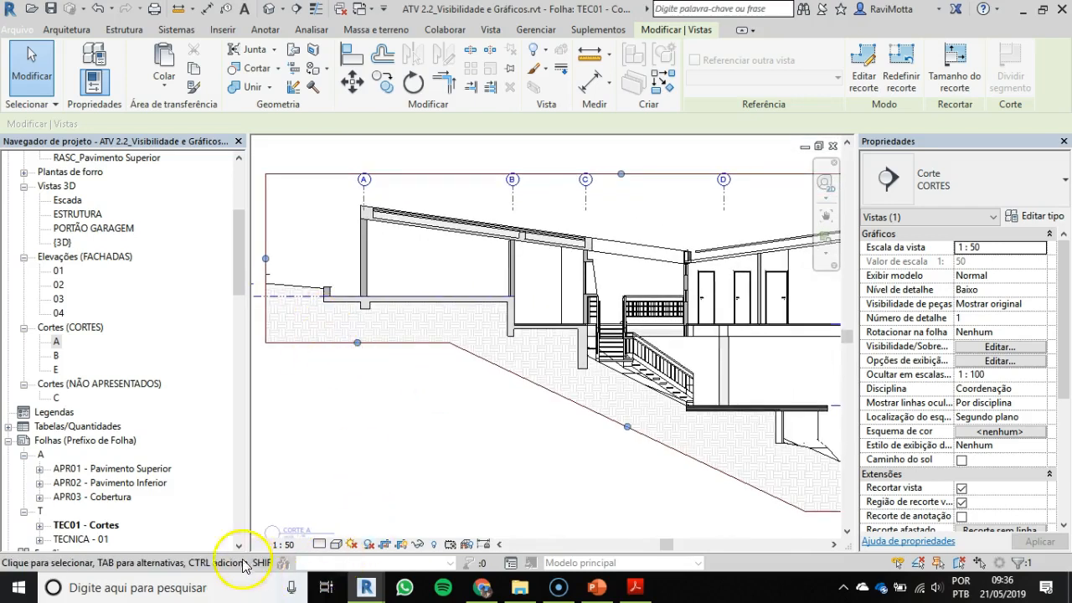
scroll(380, 310, "up", 3)
middle_click_drag(383, 316, 483, 357)
scroll(385, 337, "up", 3)
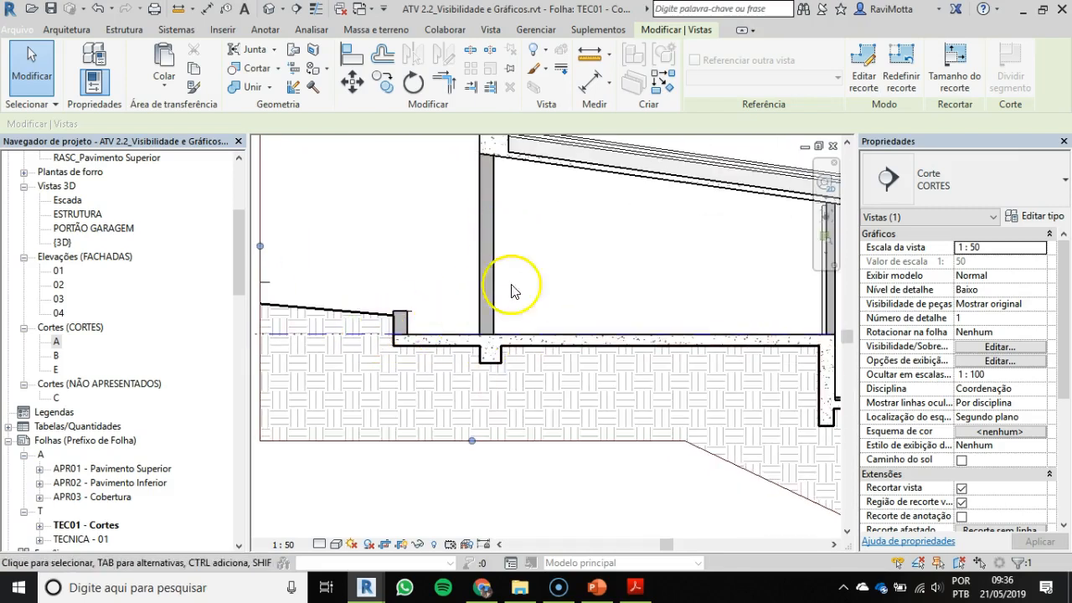
left_click(512, 339)
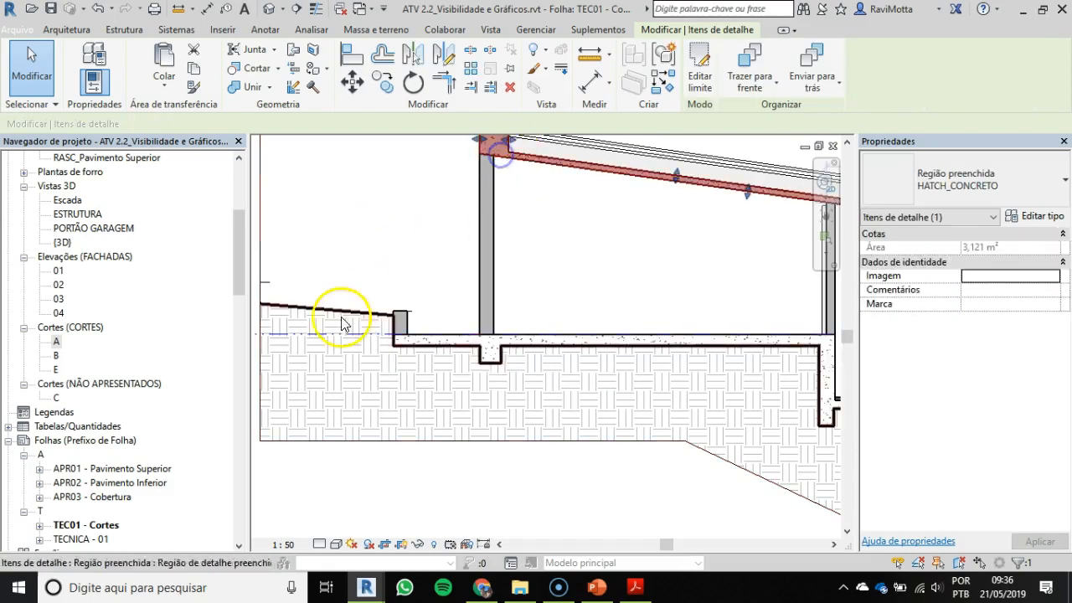
scroll(423, 339, "down", 6)
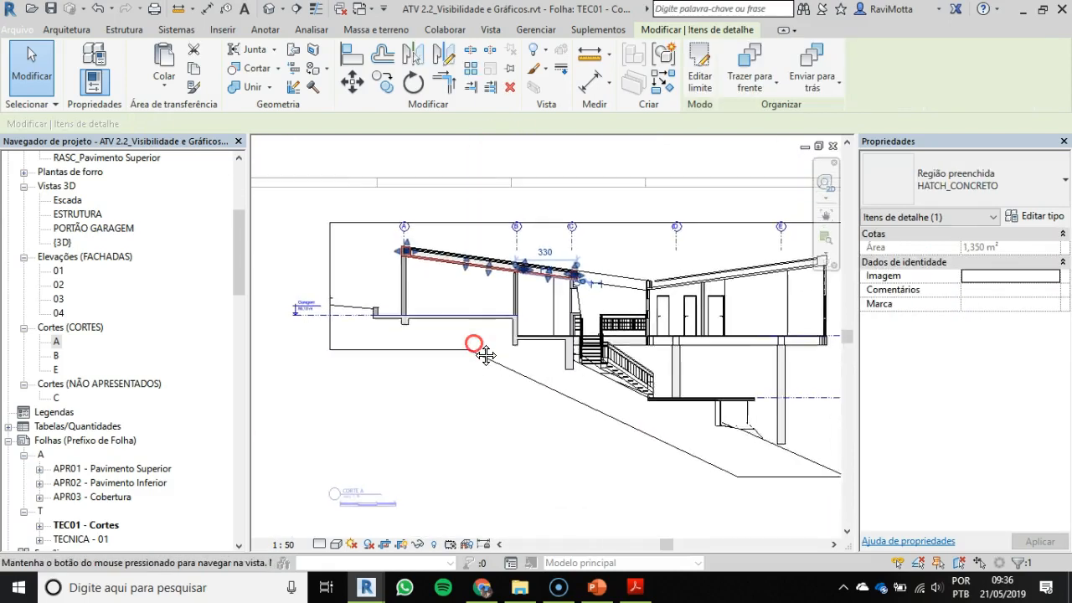
Step: Examine the cropped terrain beneath the stairs, the lower slab and its foundation wall down to the lower end of section A
scroll(802, 451, "up", 1)
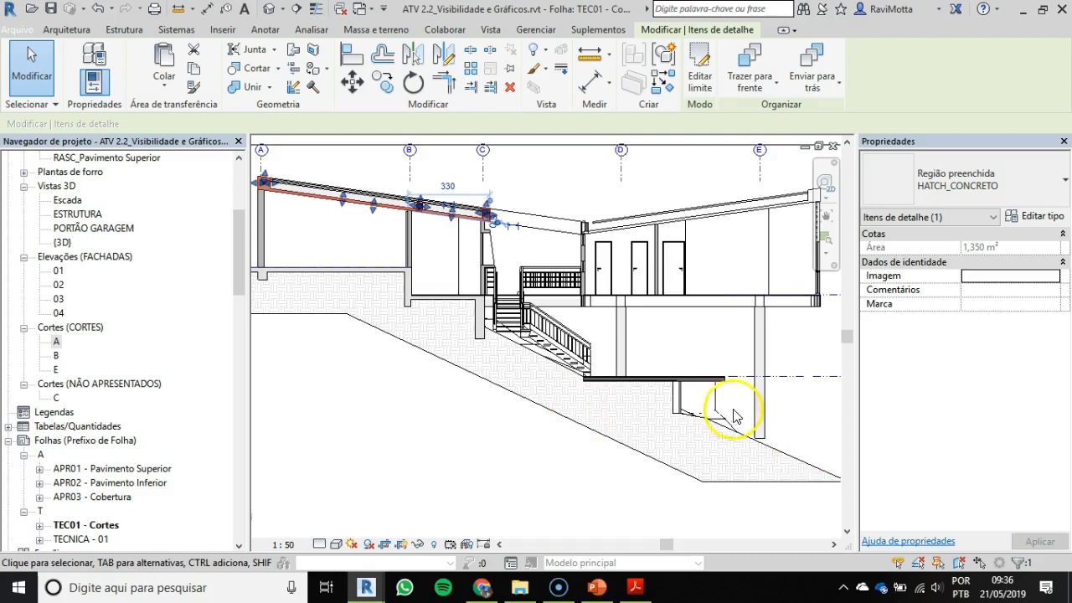
scroll(669, 419, "up", 3)
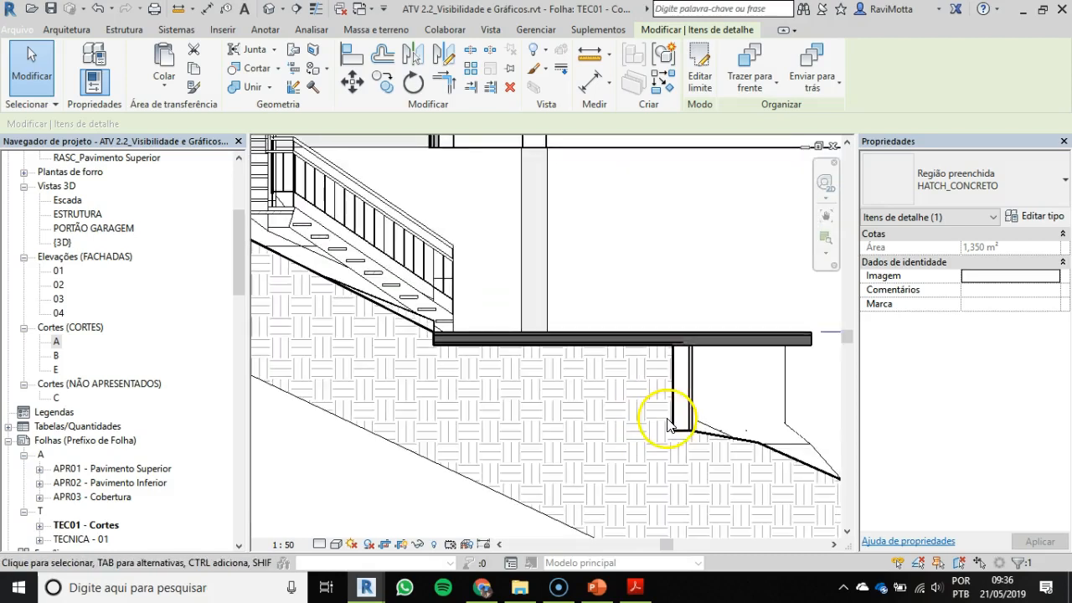
scroll(669, 423, "down", 1)
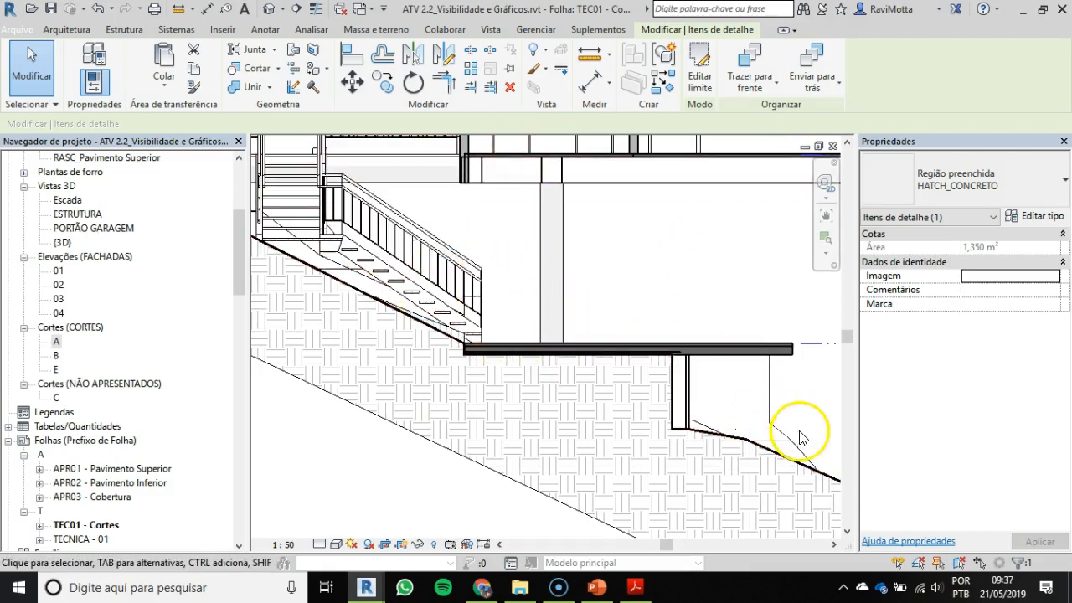
scroll(795, 434, "down", 3)
mouse_move(790, 430)
middle_mouse_down()
mouse_move(784, 438)
mouse_move(642, 364)
mouse_move(615, 331)
mouse_move(620, 355)
middle_mouse_up()
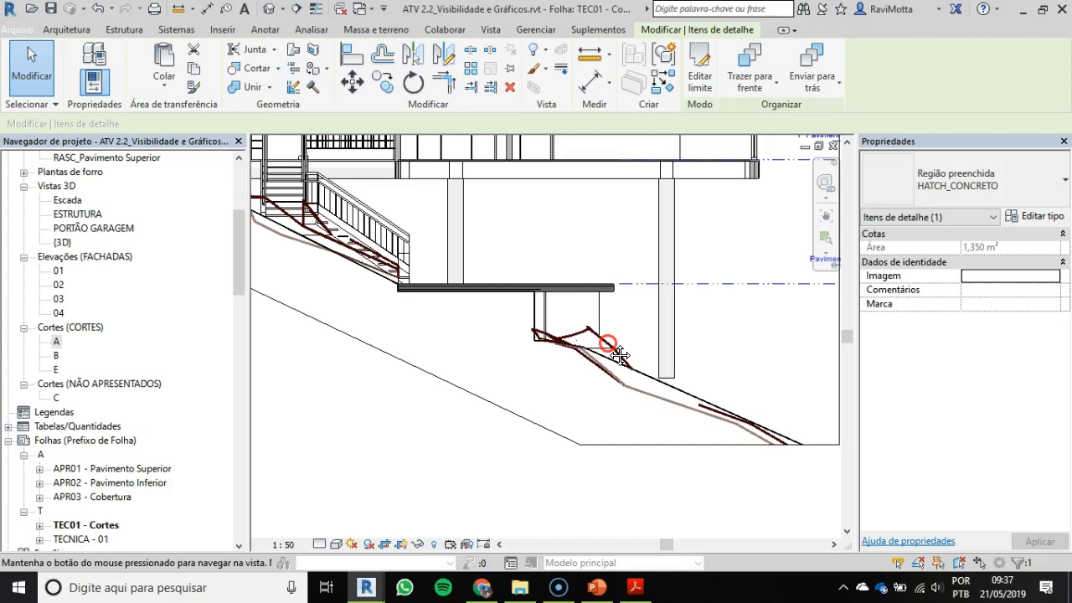
middle_click_drag(619, 356, 623, 360)
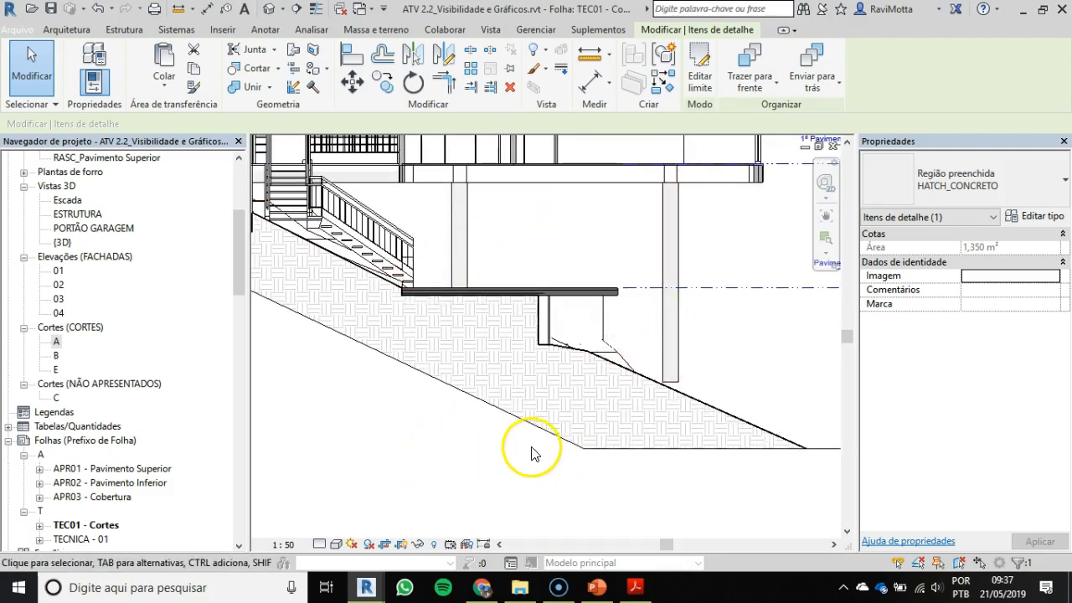
Step: Hide the topography surface element in section A so that only the hatched terrain profile remains
scroll(530, 452, "down", 3)
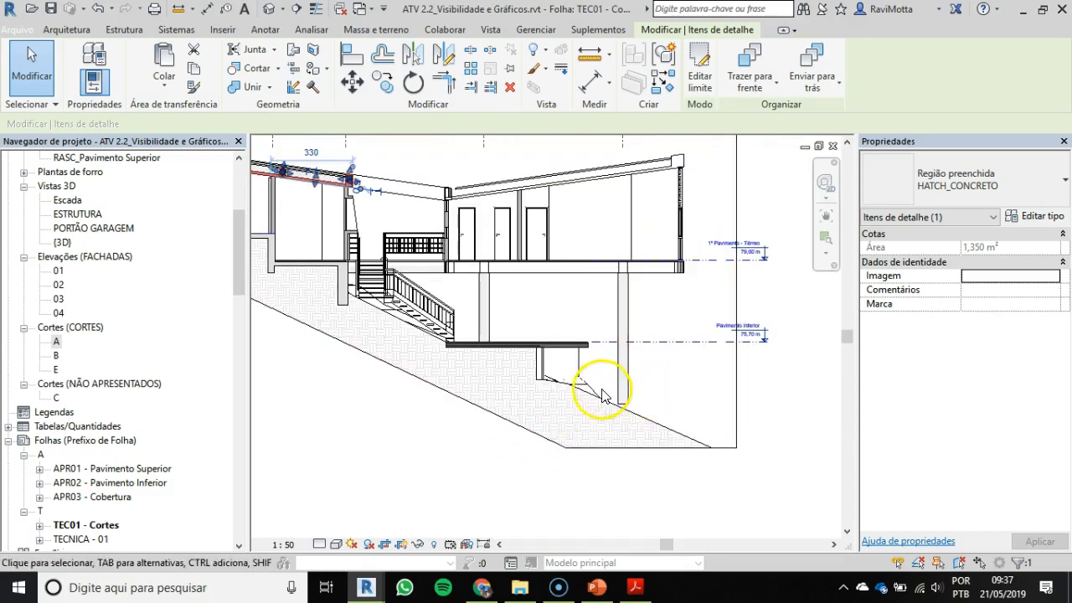
scroll(601, 394, "up", 3)
left_click(576, 429)
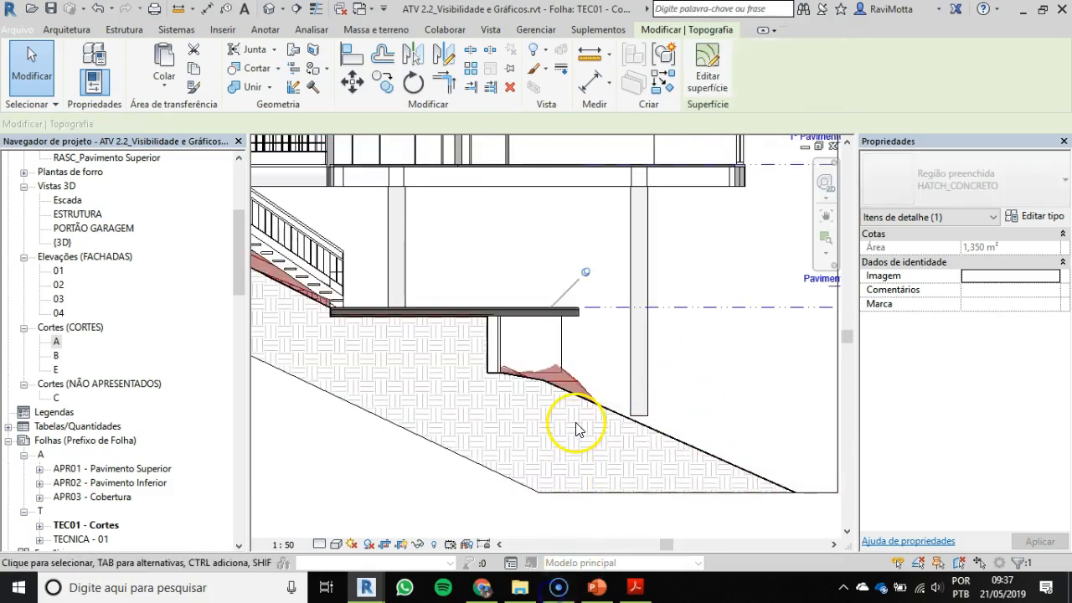
right_click(579, 400)
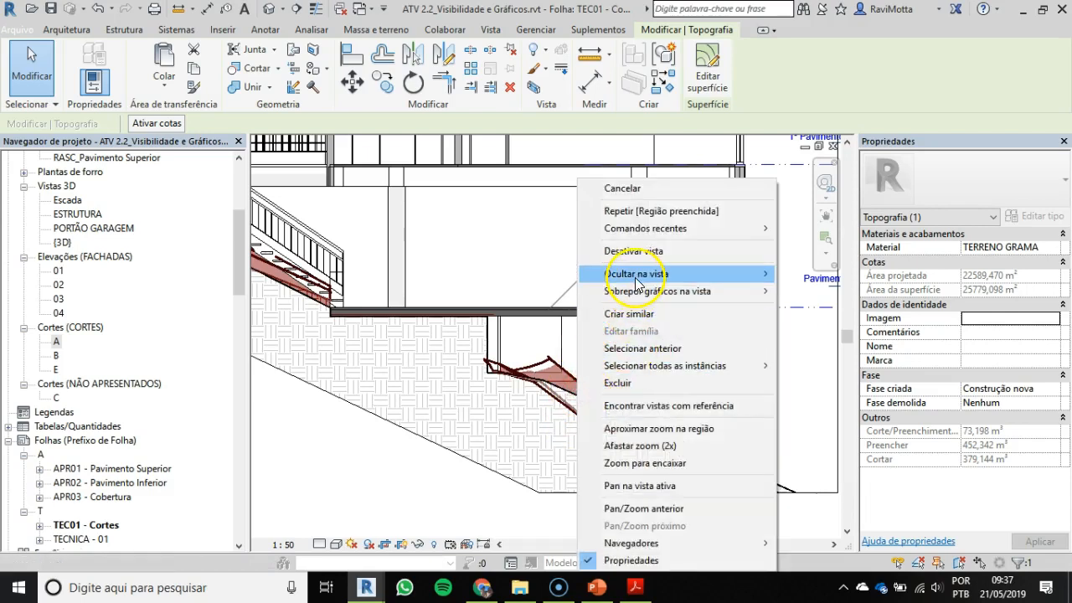
mouse_move(694, 276)
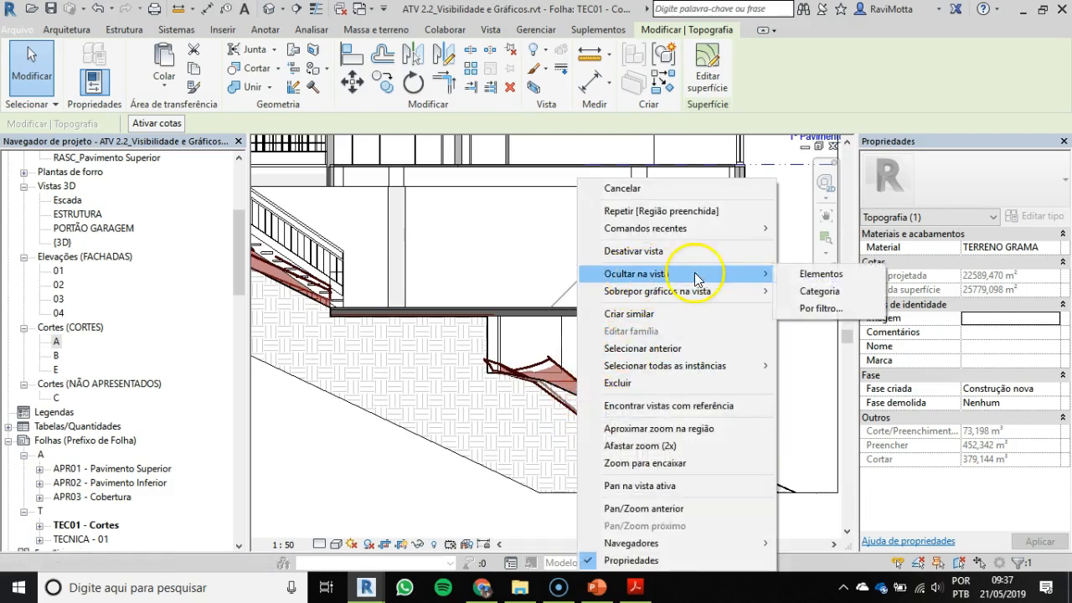
left_click(819, 275)
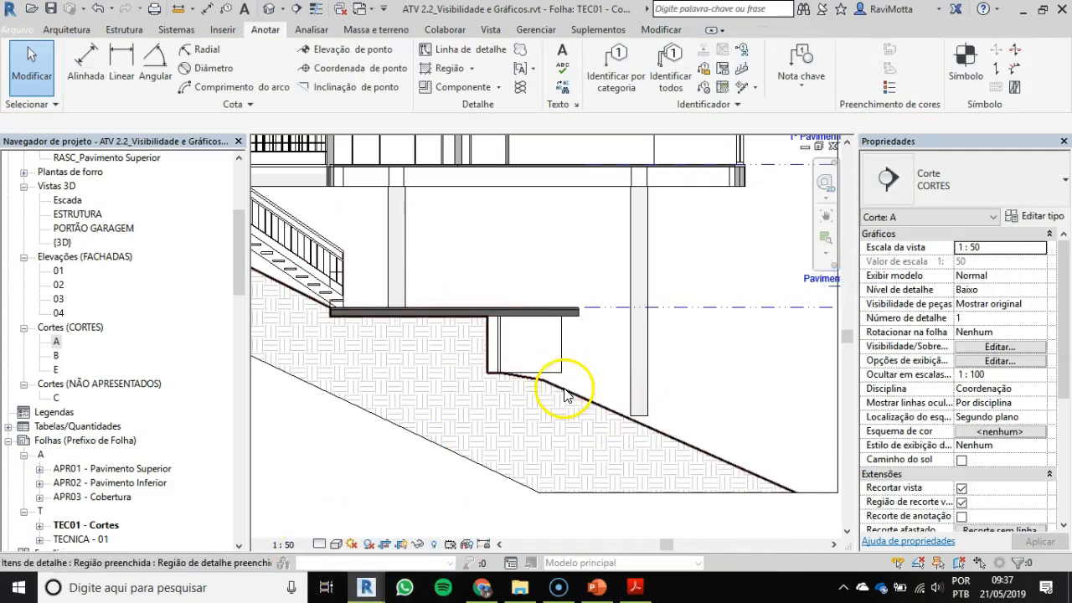
Step: Check the far circular column and the retaining wall against sheet TEC04 - Cortes 1 in the open ATV 2.3_Cortes e Fachadas project
scroll(565, 394, "up", 3)
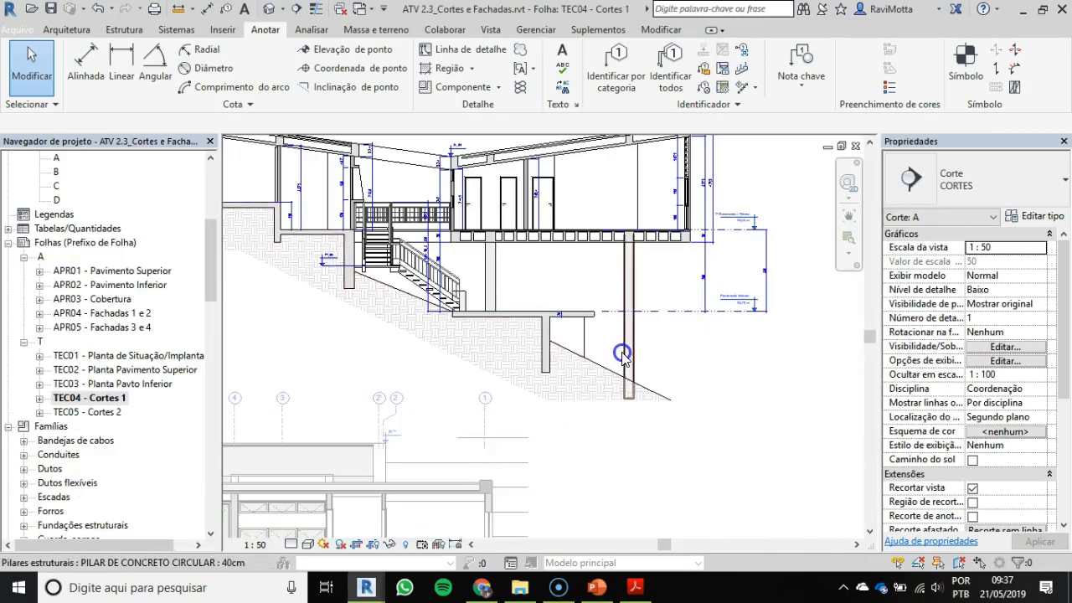
scroll(624, 369, "up", 4)
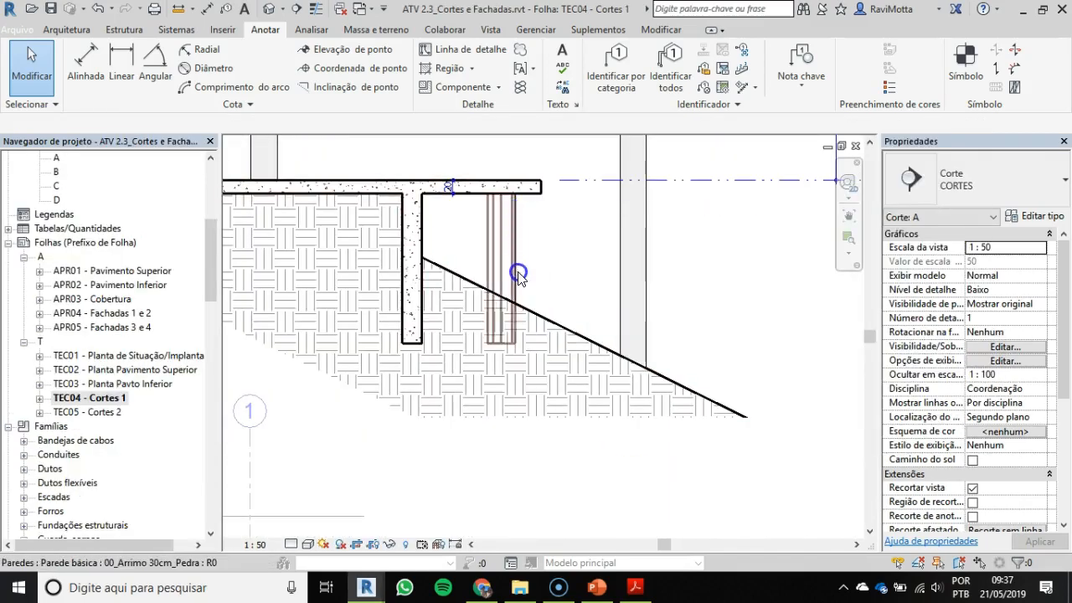
scroll(652, 266, "down", 2)
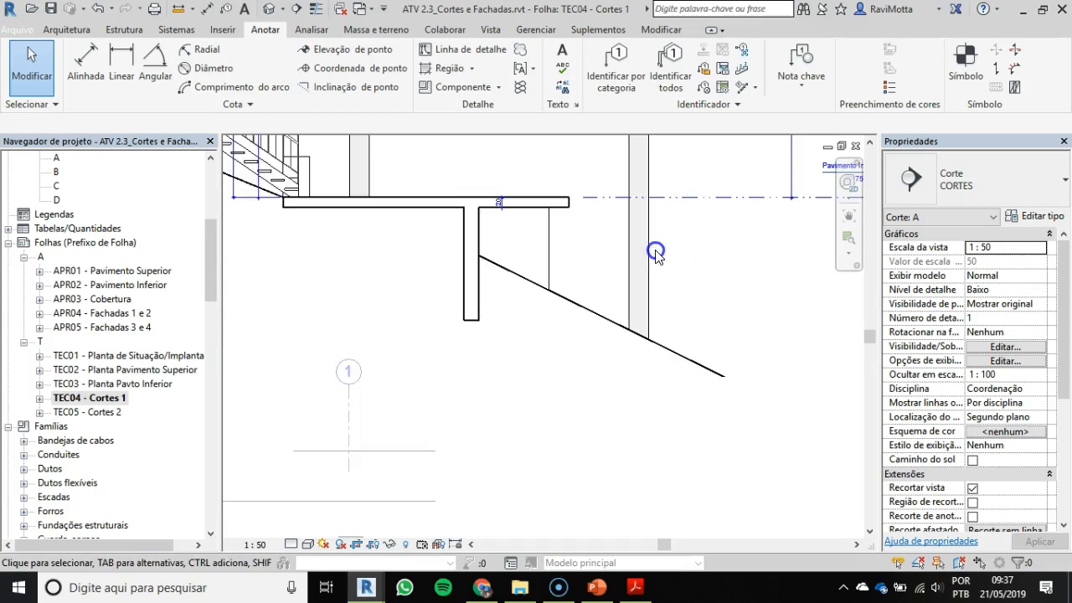
left_click(650, 266)
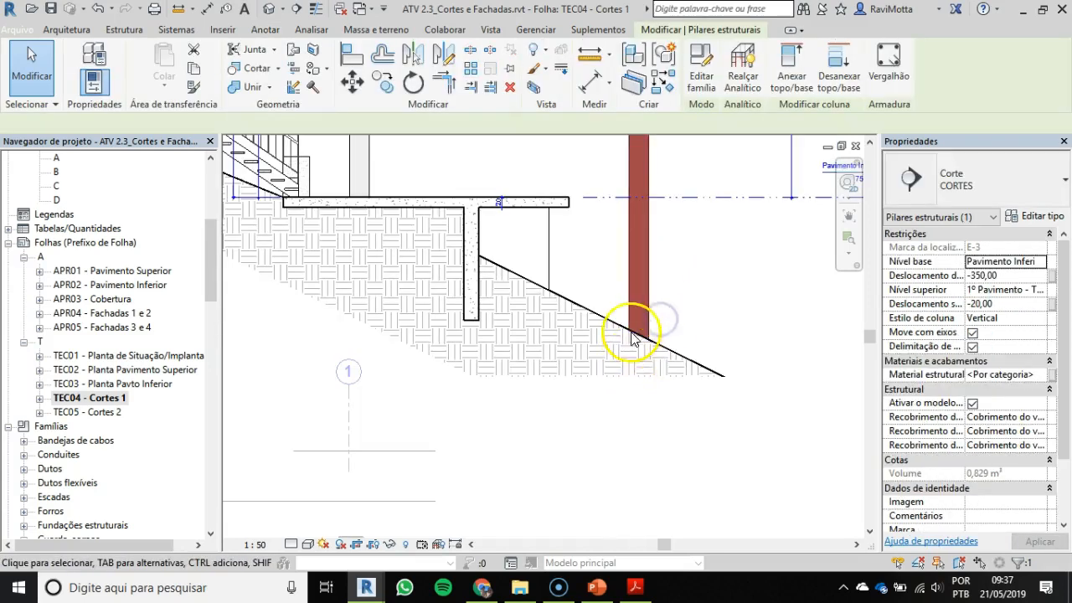
key("alt+Tab")
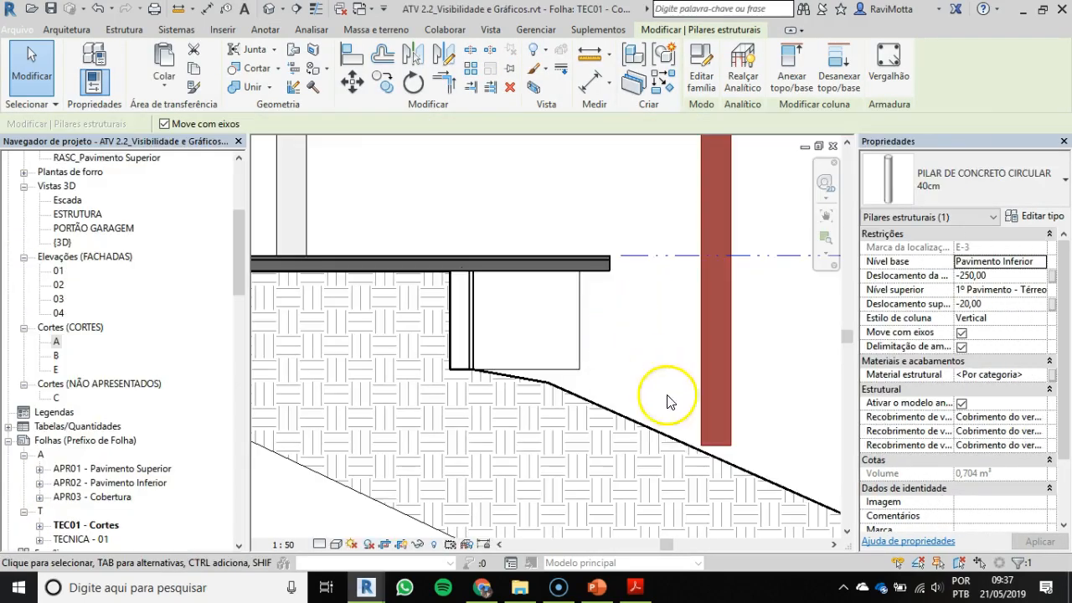
Step: Set the base offset of the 40 cm circular concrete column standing on the slope in section A to -300
key("Escape")
left_click(727, 442)
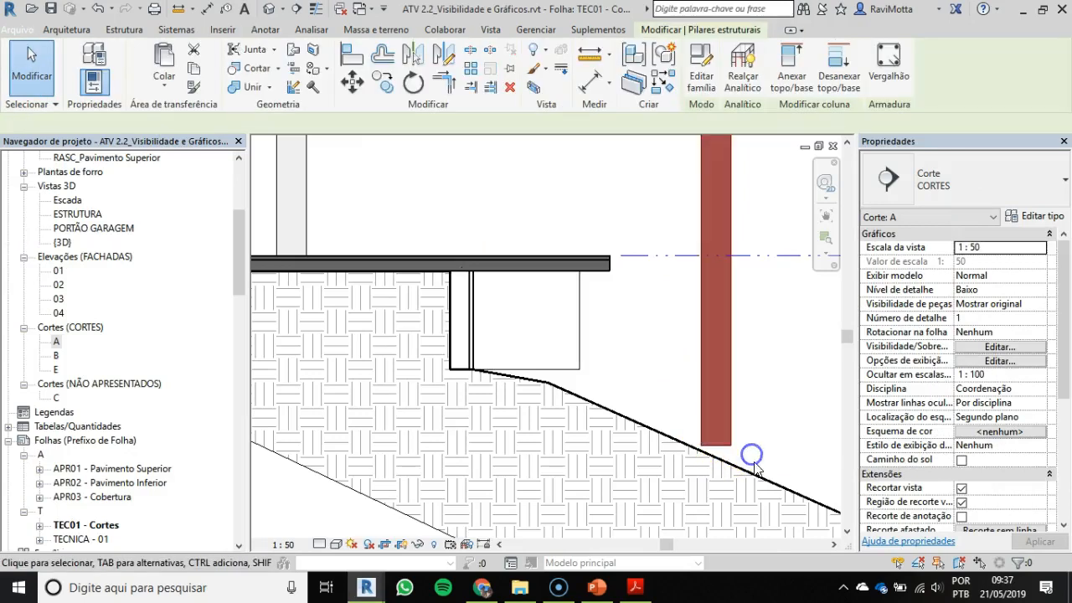
scroll(712, 448, "down", 2)
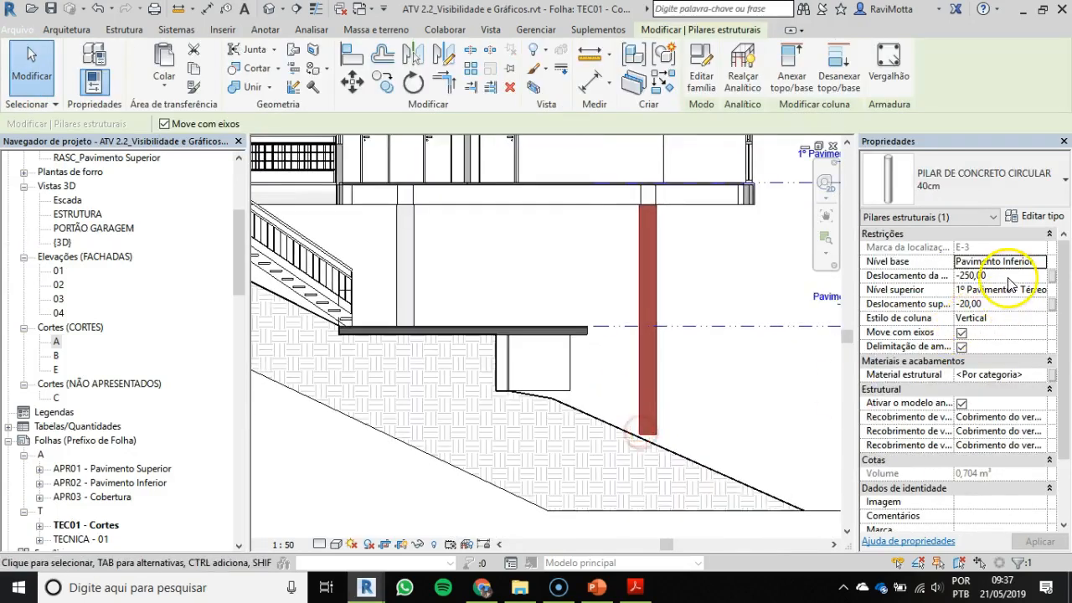
left_click(1007, 276)
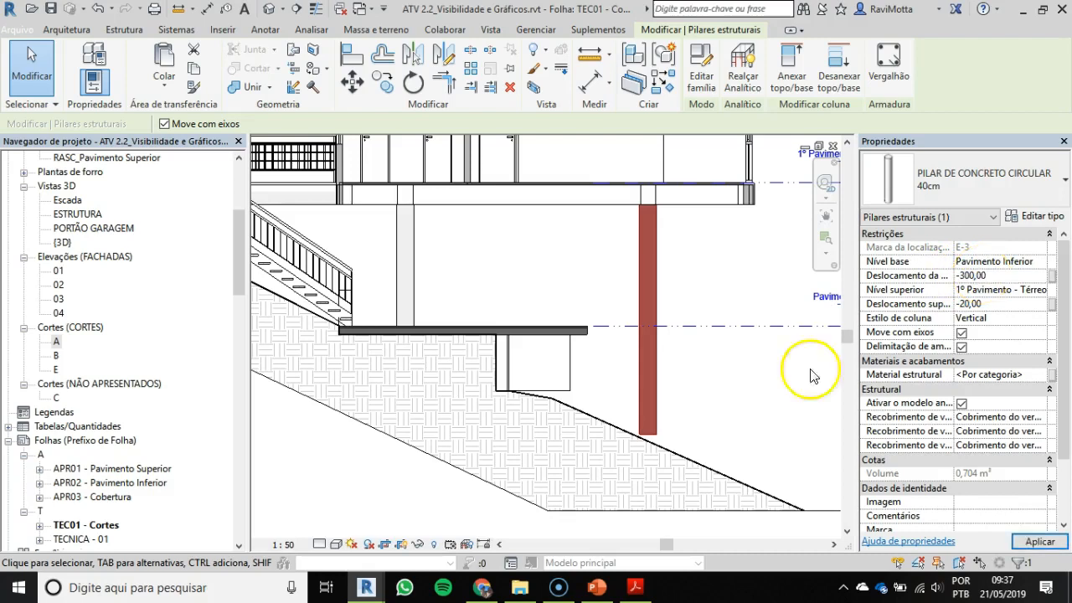
left_click(654, 407)
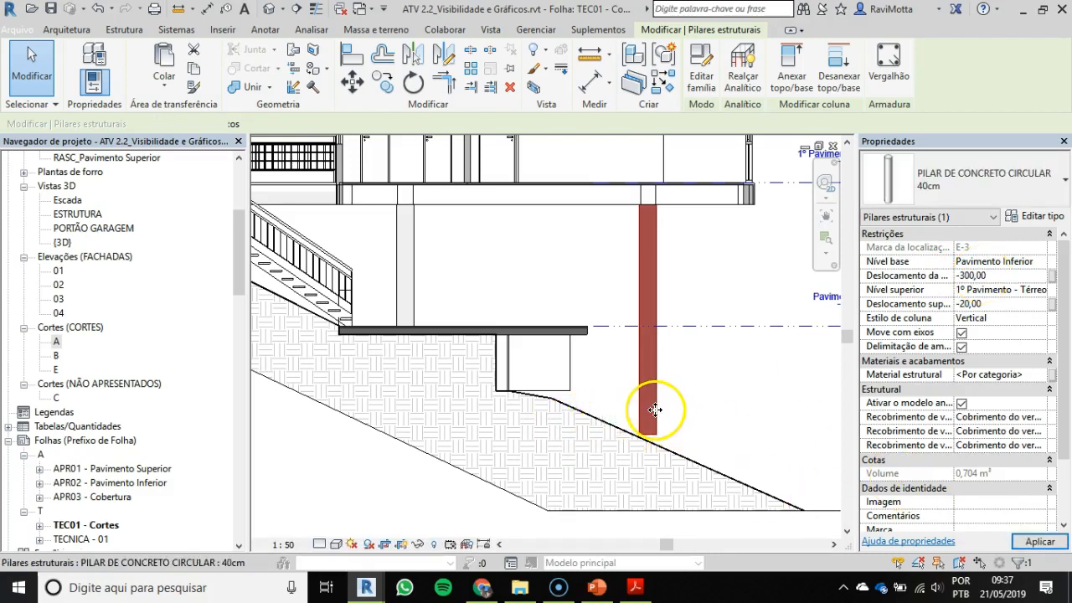
Step: Extend the bases of the 00_Arrimo 30cm_Pedra walls beneath the lower slab below the terrain line, to offsets of about -230
key("Escape")
left_click(556, 391)
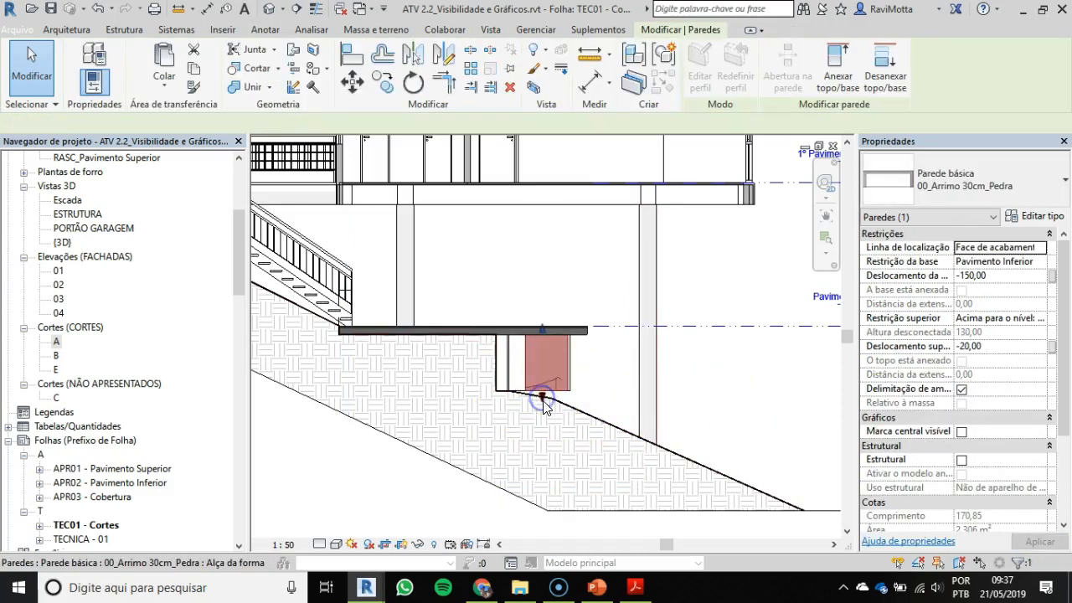
left_click_drag(541, 422, 542, 416)
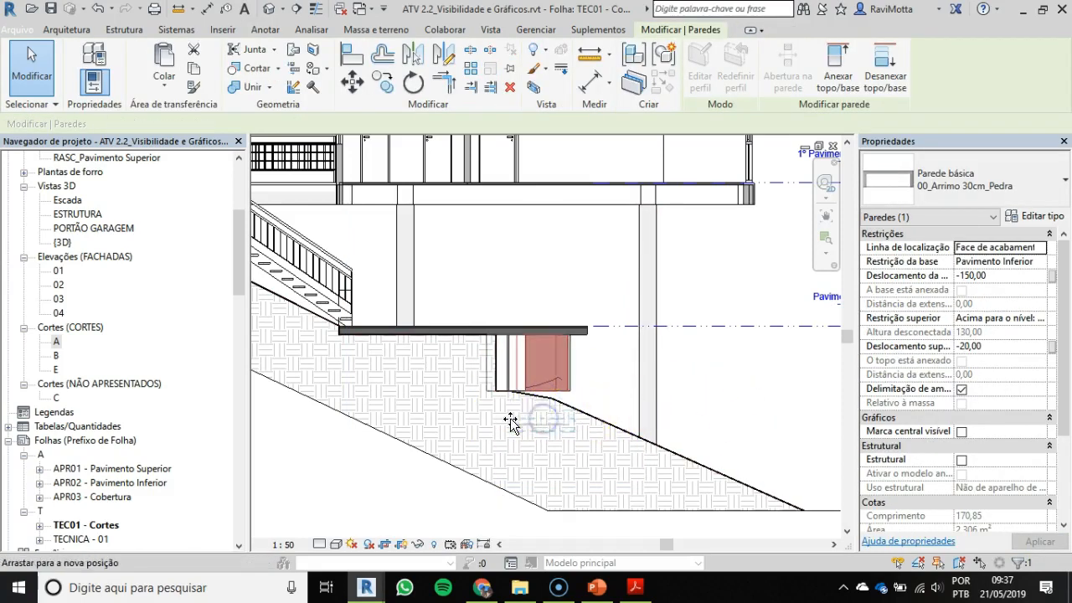
scroll(582, 396, "up", 3)
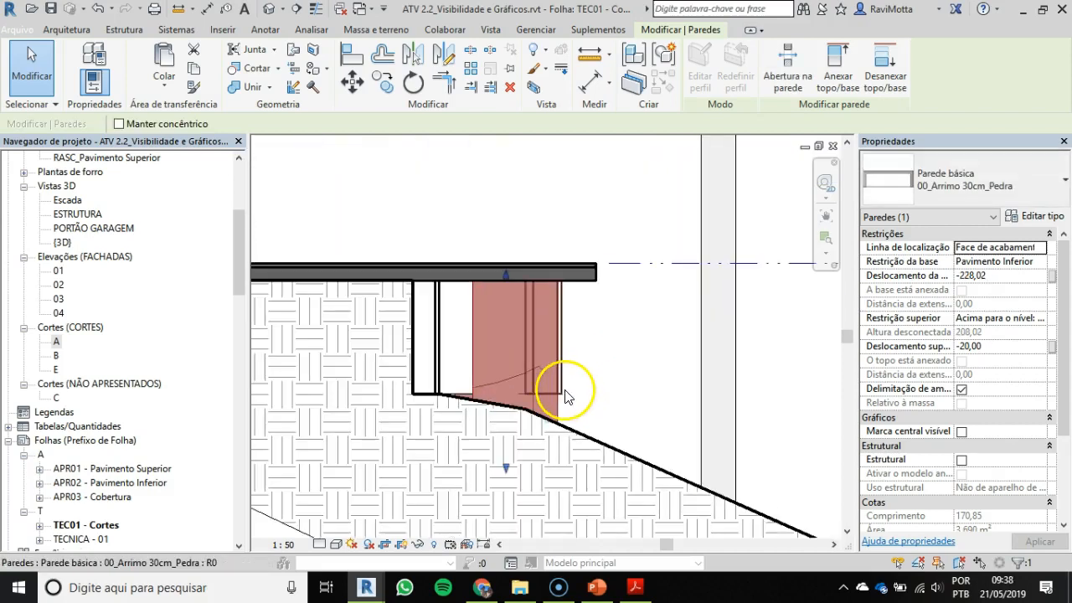
left_click_drag(546, 405, 545, 465)
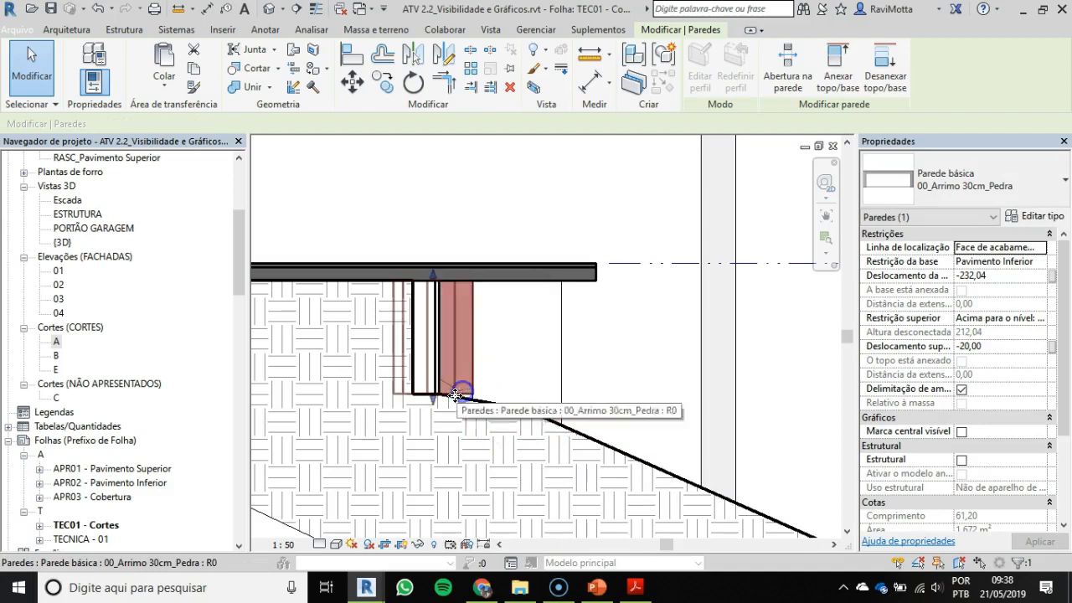
left_click_drag(432, 401, 432, 438)
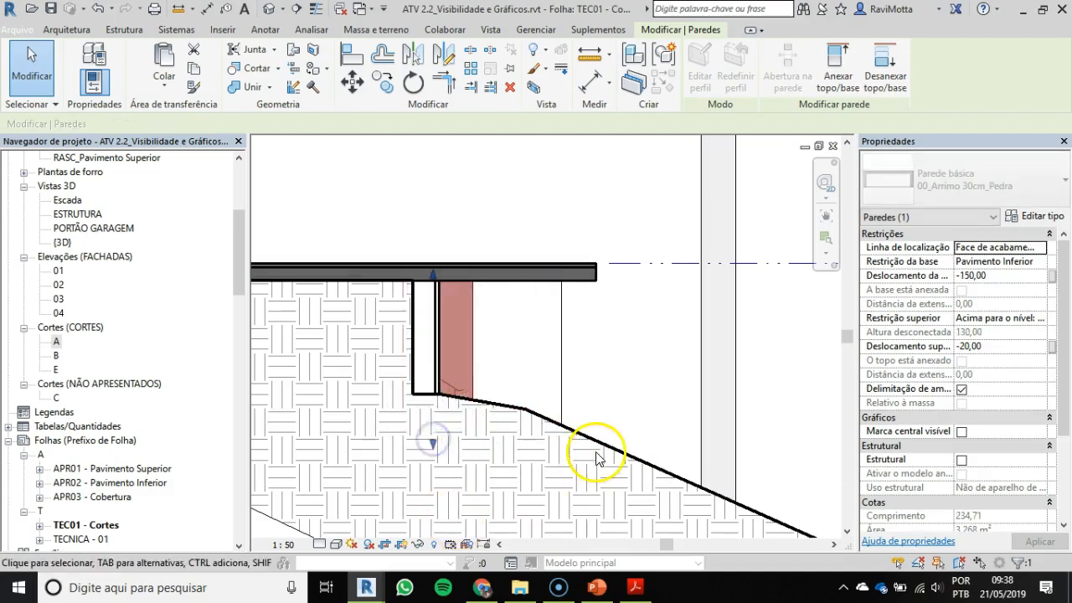
key("Escape")
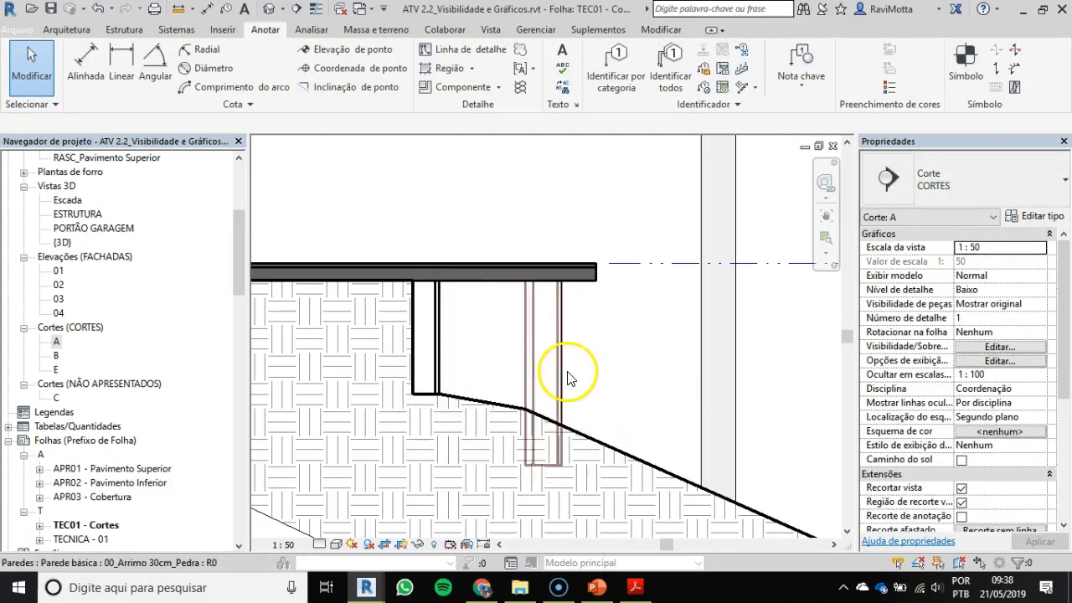
Step: Examine section A's lower supports and the parapet's junction with the sloped roof slab above the interior doors
scroll(567, 371, "down", 3)
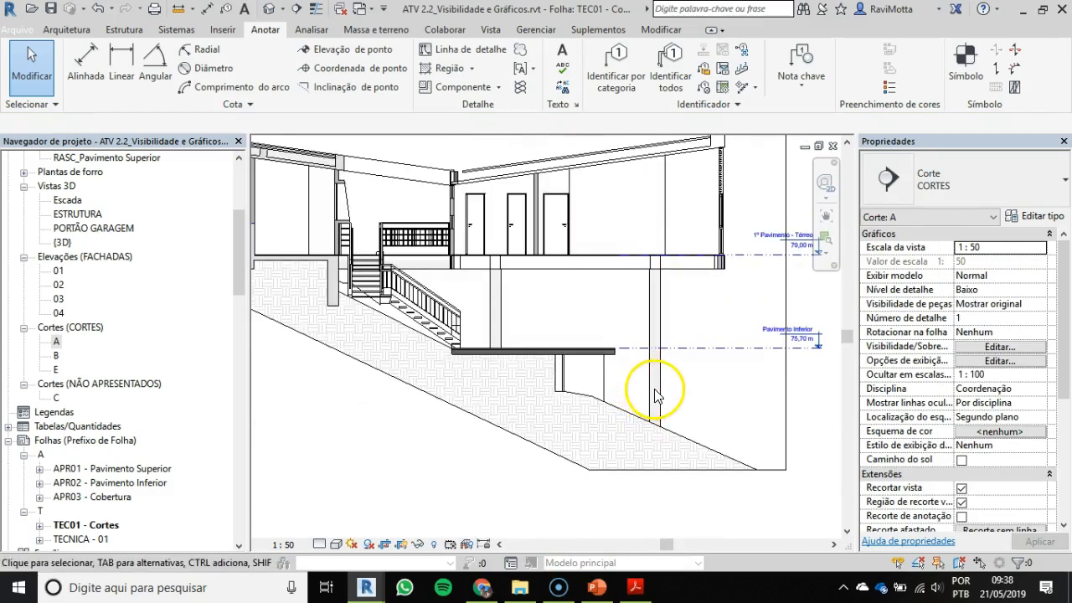
middle_click_drag(489, 370, 576, 406)
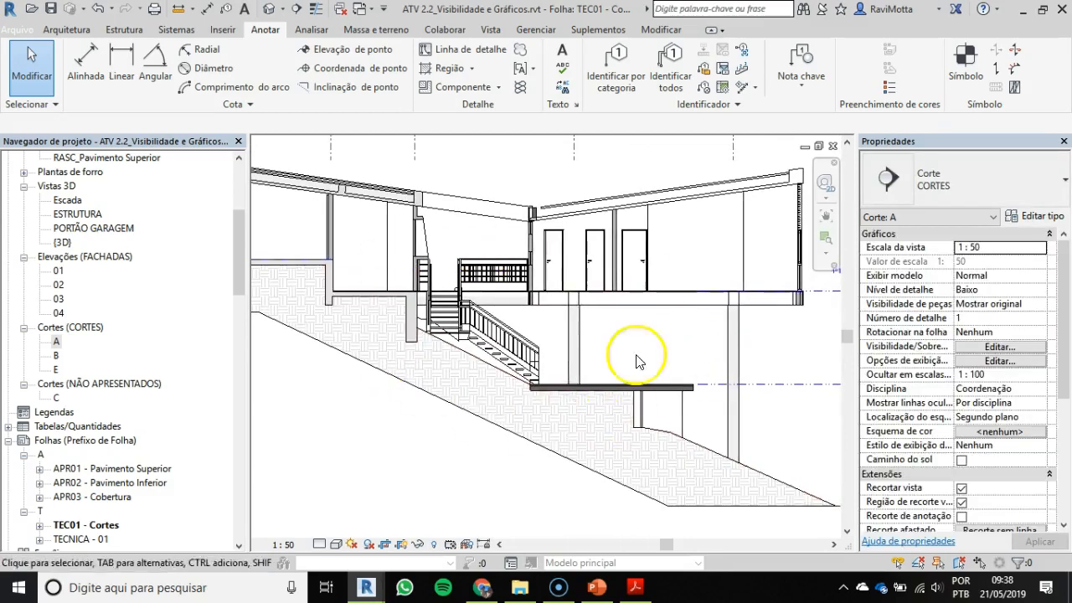
scroll(705, 342, "down", 1)
middle_click_drag(704, 342, 659, 352)
scroll(683, 237, "up", 1)
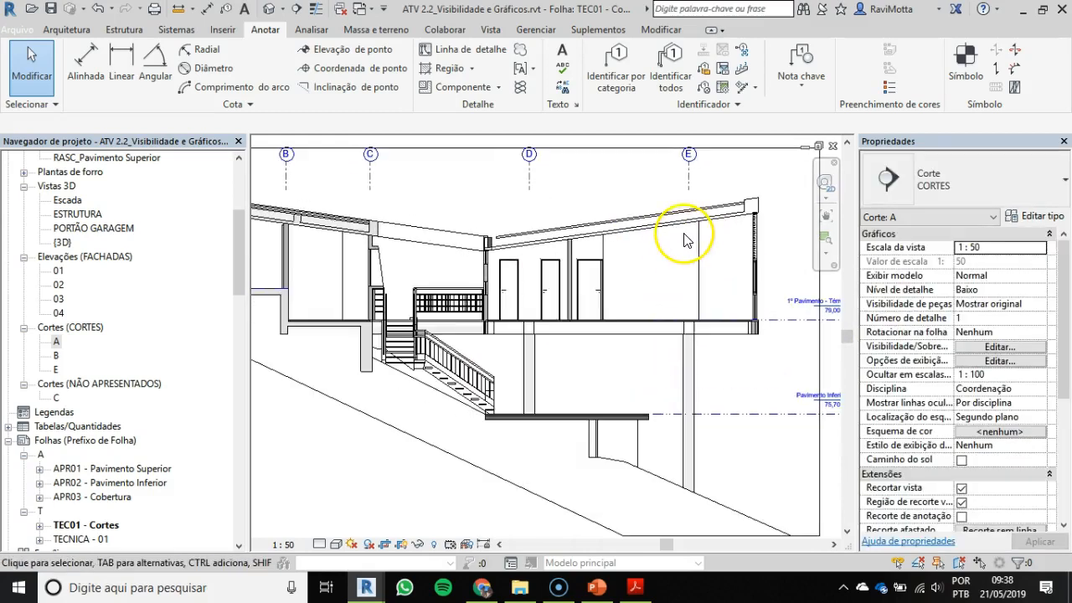
scroll(674, 251, "up", 2)
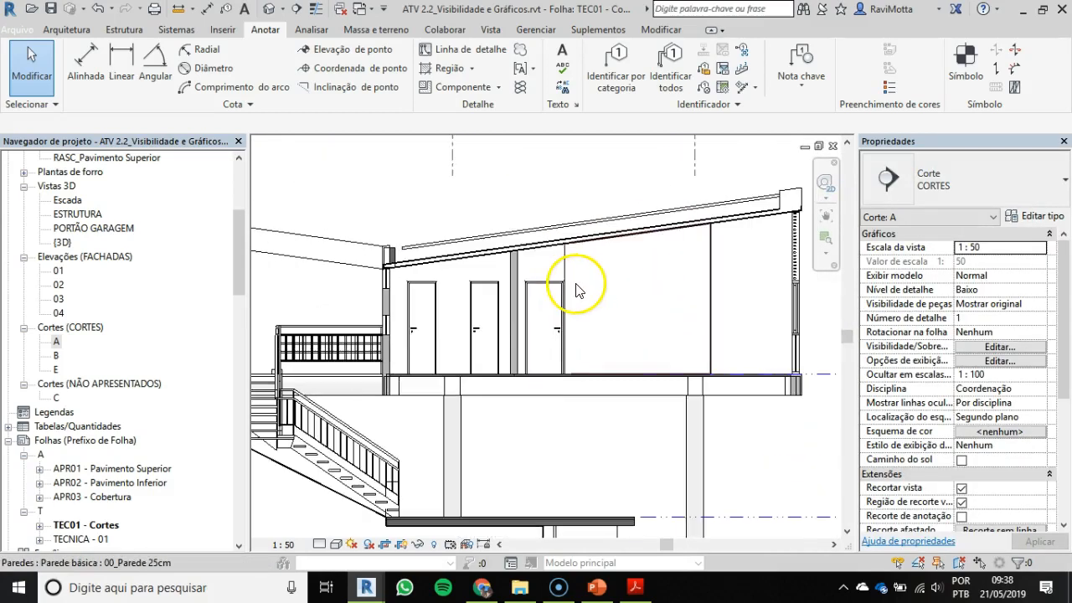
scroll(455, 268, "up", 1)
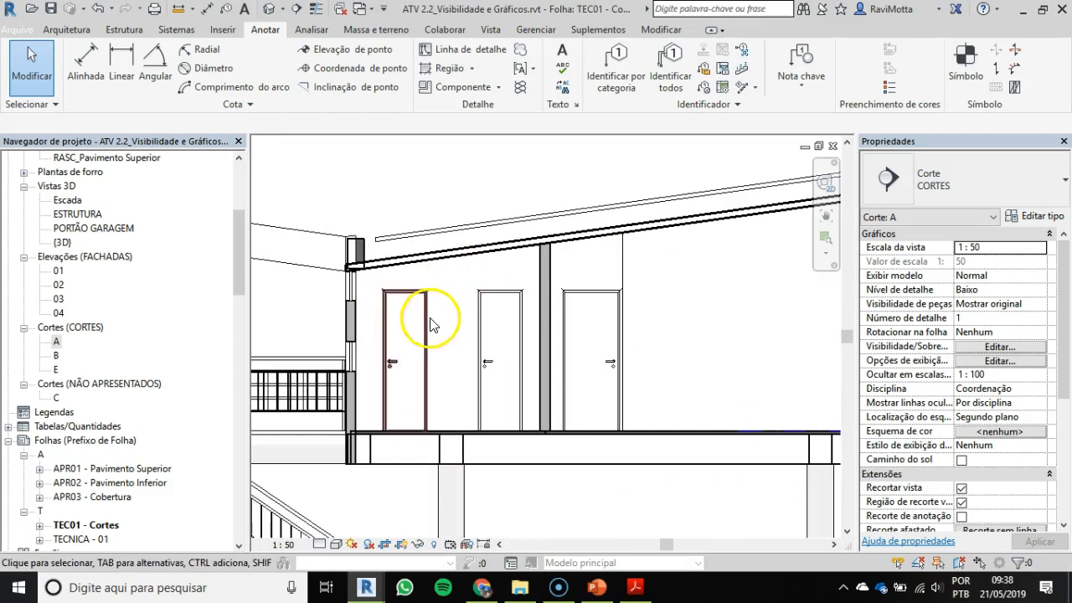
scroll(352, 241, "up", 2)
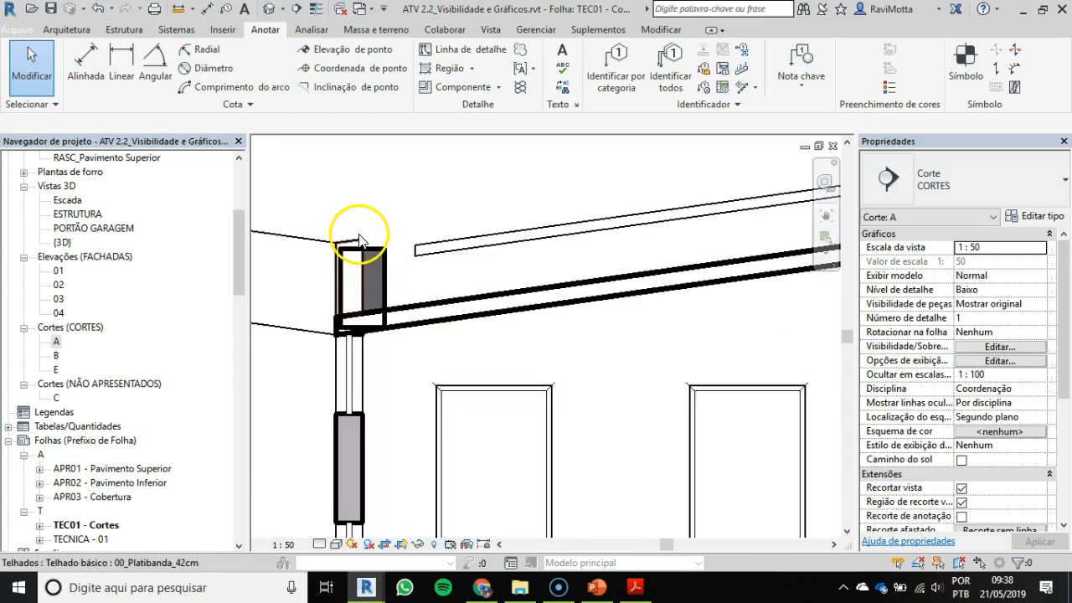
left_click(424, 303)
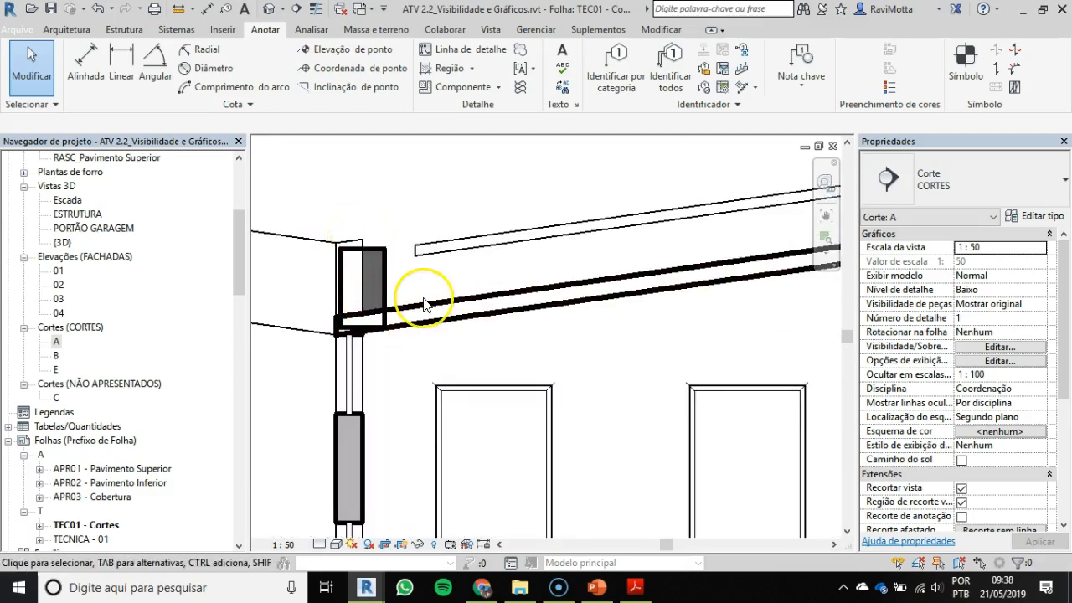
scroll(424, 304, "down", 3)
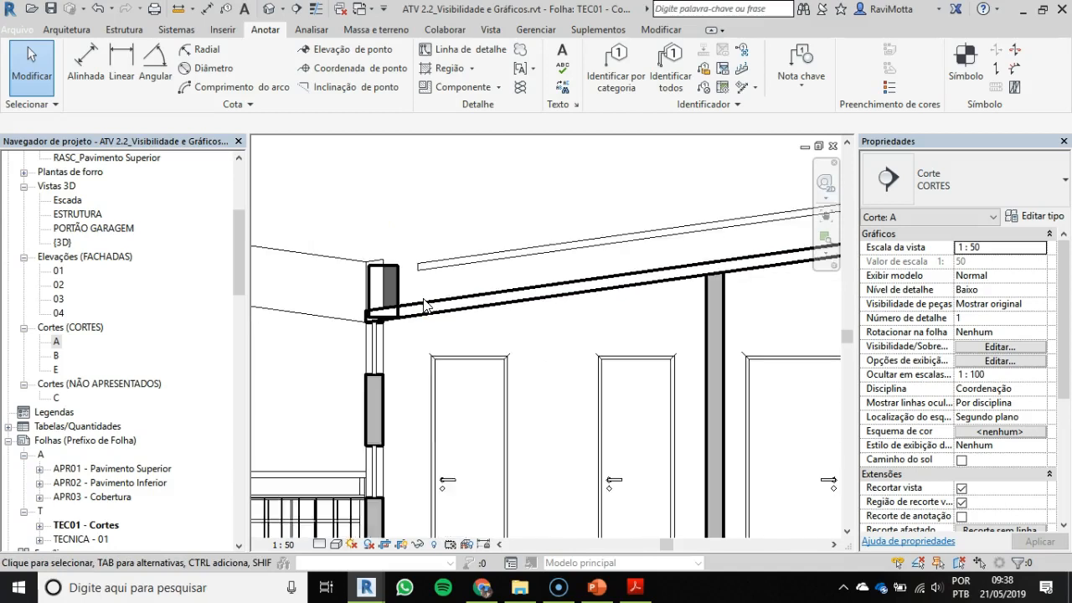
left_click(316, 182)
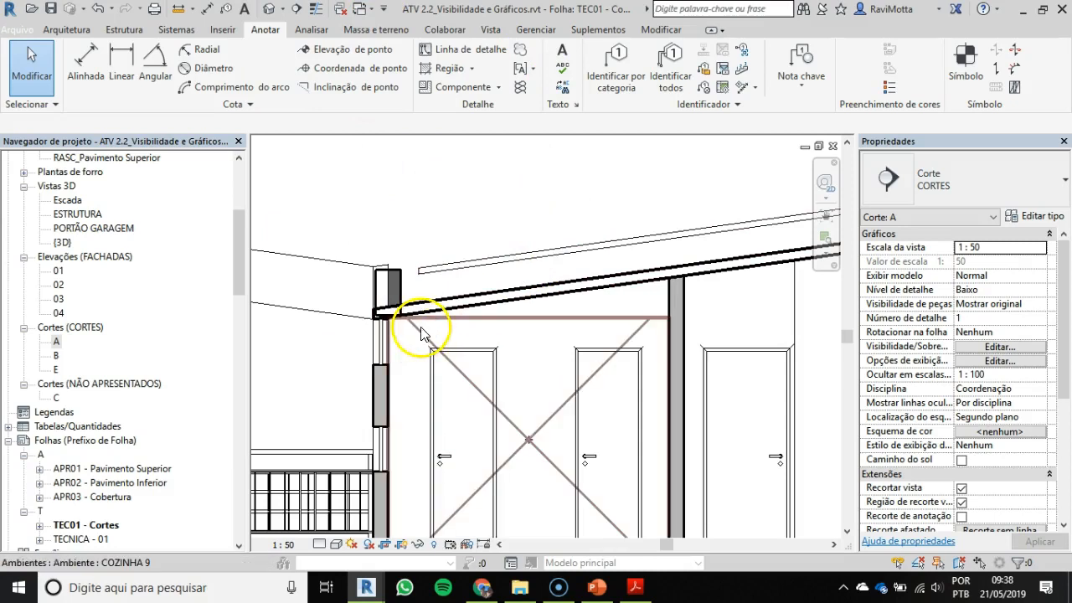
scroll(390, 327, "up", 2)
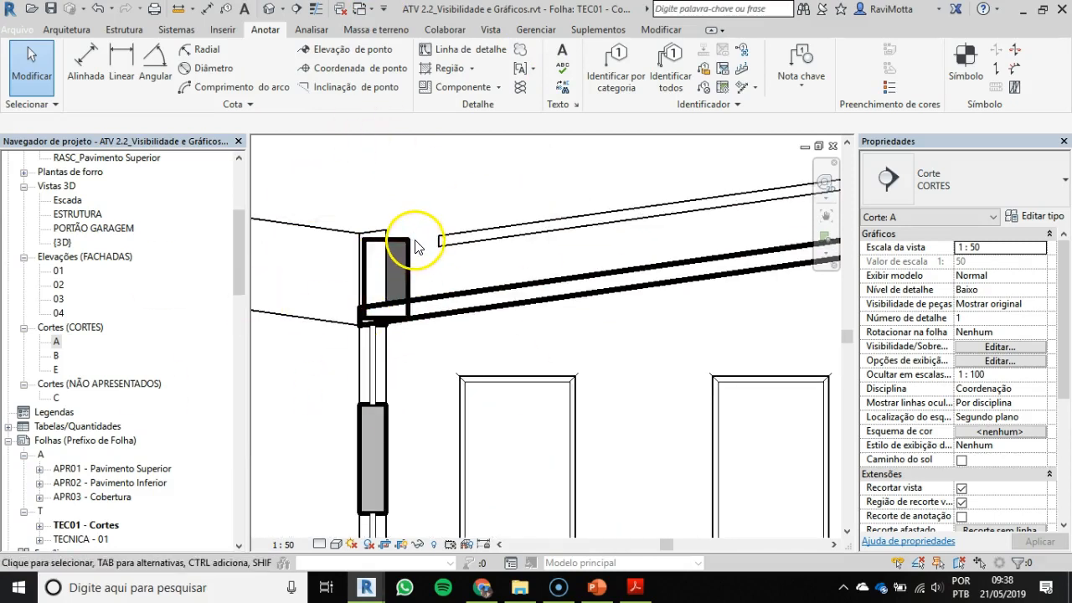
scroll(456, 242, "down", 2)
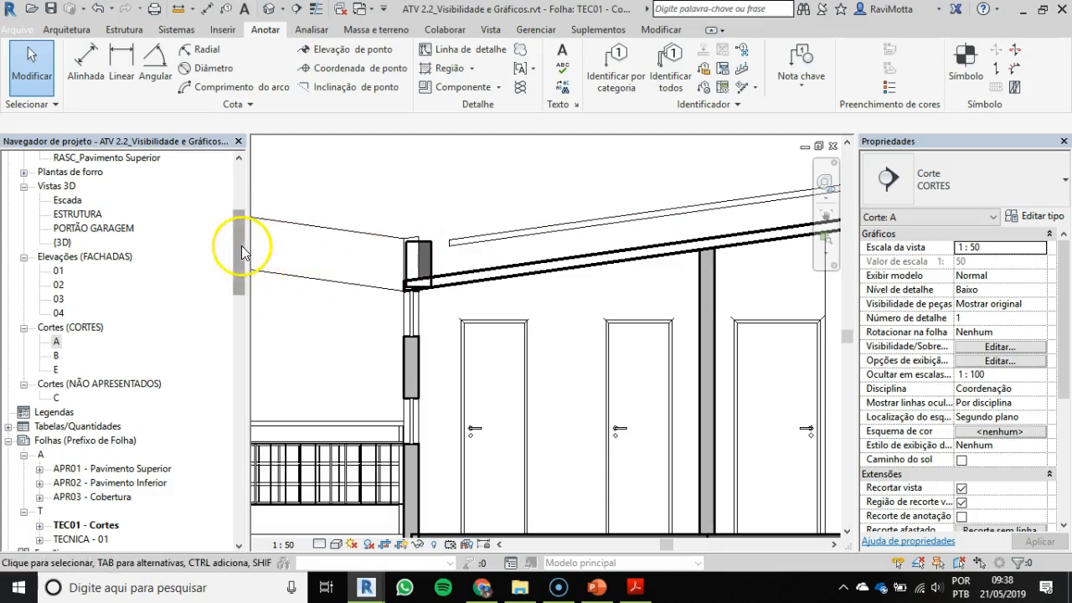
Step: Open sheet APR02 - Pavimento Inferior, followed by TECNICA - 01, and bring its whole upper floor plan into view
double_click(105, 483)
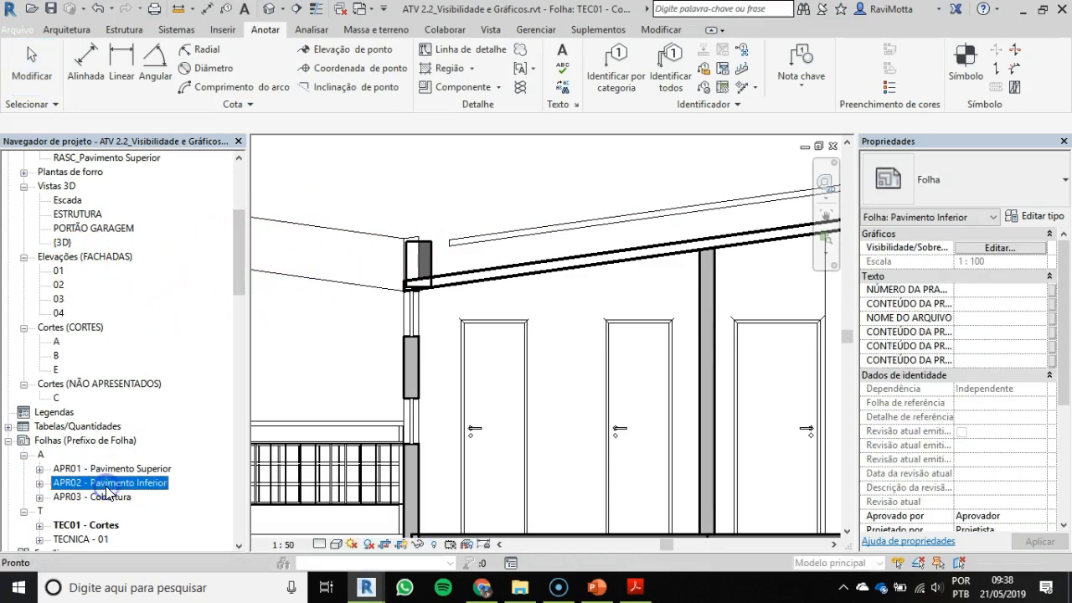
left_click_drag(241, 250, 238, 285)
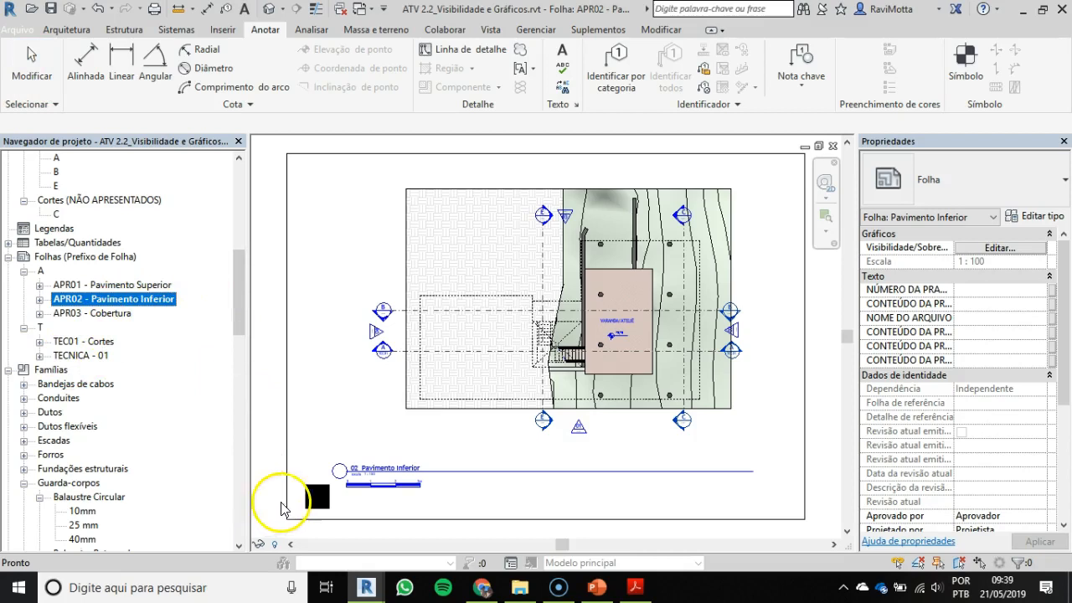
double_click(86, 355)
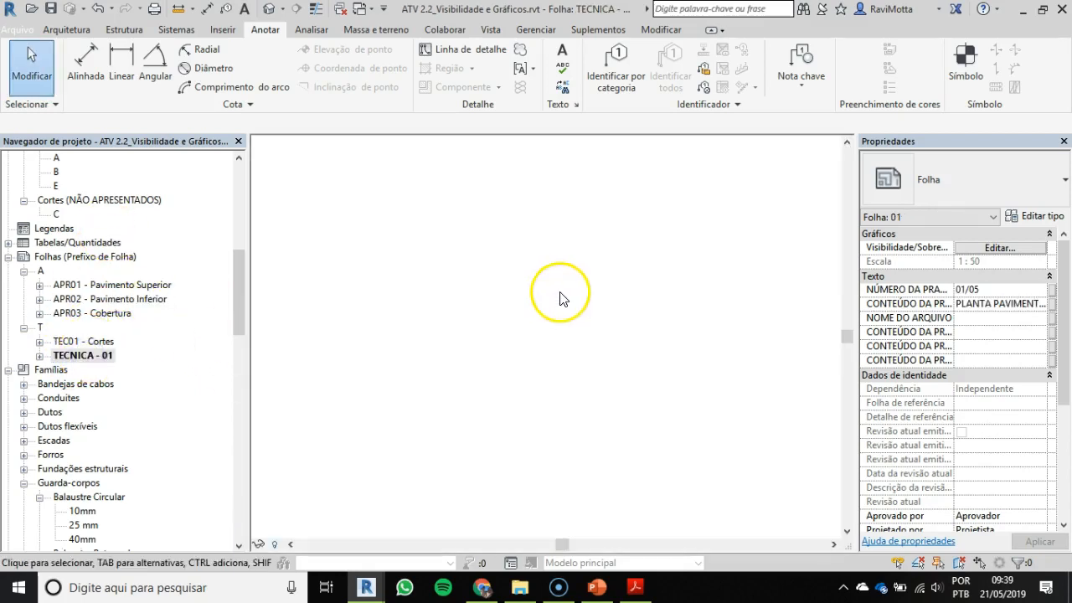
scroll(494, 289, "down", 3)
middle_click_drag(544, 289, 785, 457)
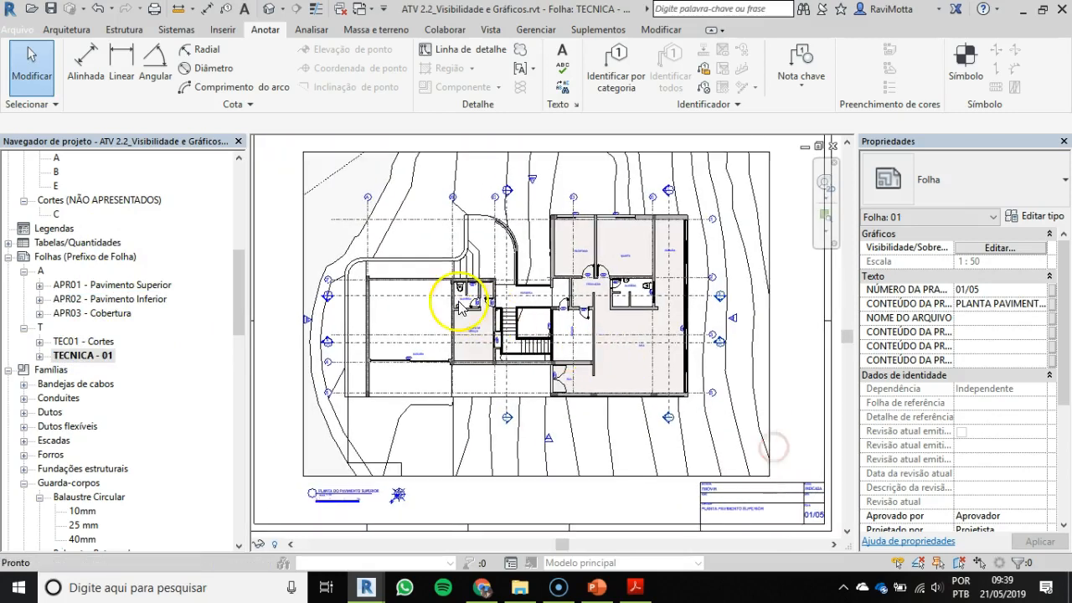
Step: Activate the upper floor plan on TECNICA - 01 and extend section A's view depth beyond the curved wall and grid line 1
double_click(446, 294)
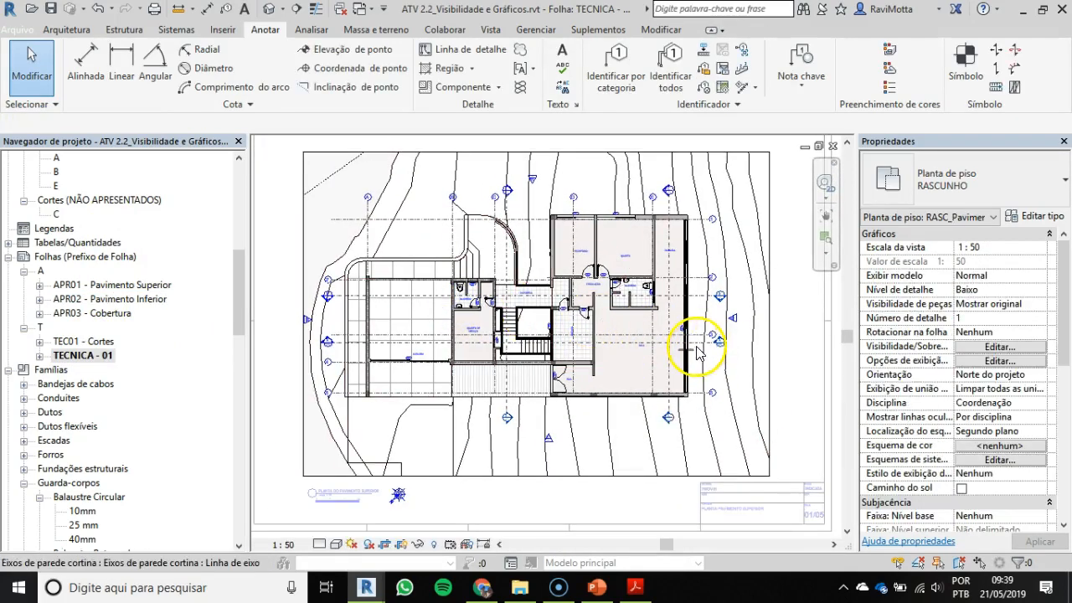
scroll(704, 350, "up", 2)
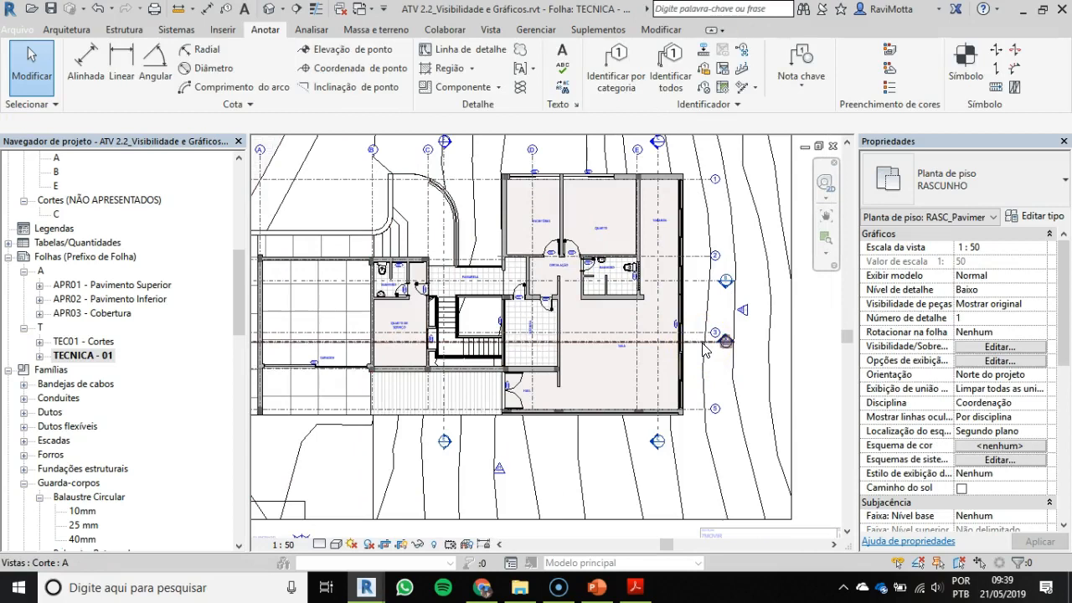
left_click(704, 343)
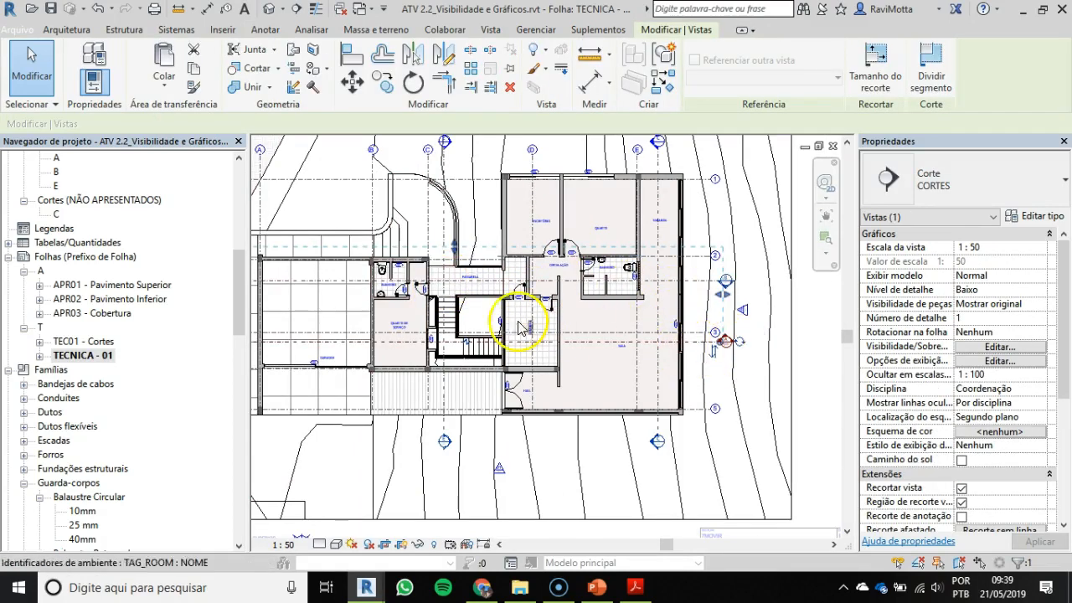
scroll(443, 246, "up", 5)
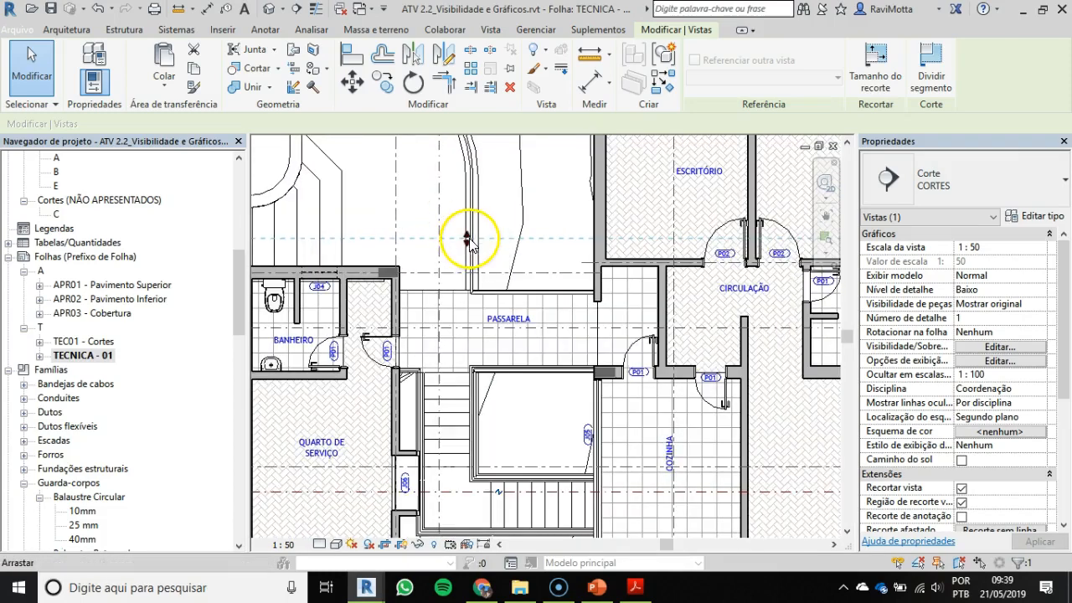
scroll(469, 241, "down", 3)
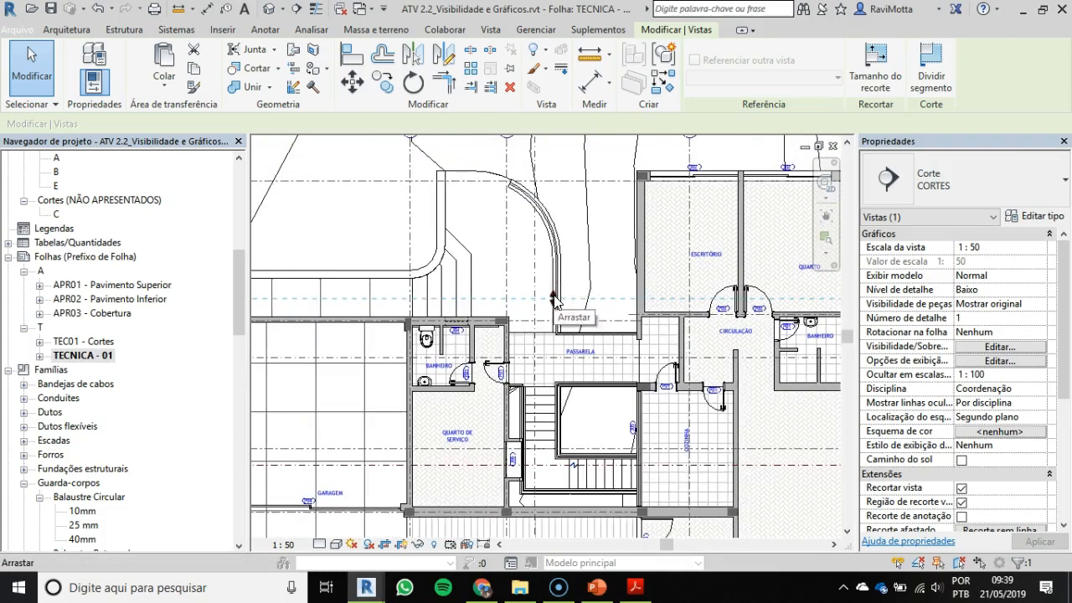
left_click_drag(553, 298, 569, 224)
left_click_drag(576, 151, 575, 148)
scroll(575, 171, "down", 2)
middle_click_drag(575, 185, 555, 236)
scroll(553, 230, "up", 1)
left_click_drag(546, 213, 548, 171)
scroll(589, 321, "down", 3)
middle_click_drag(581, 304, 558, 287)
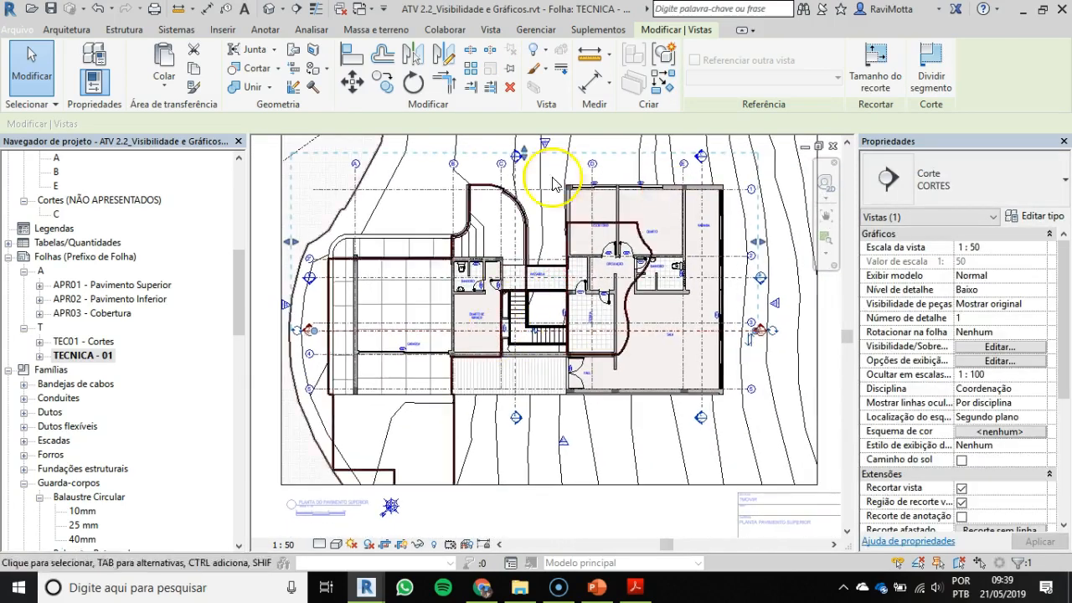
Step: Return to sheet TEC01 - Cortes and examine the whole of section A, from the garage to the columns on the slope
key("ctrl+Tab")
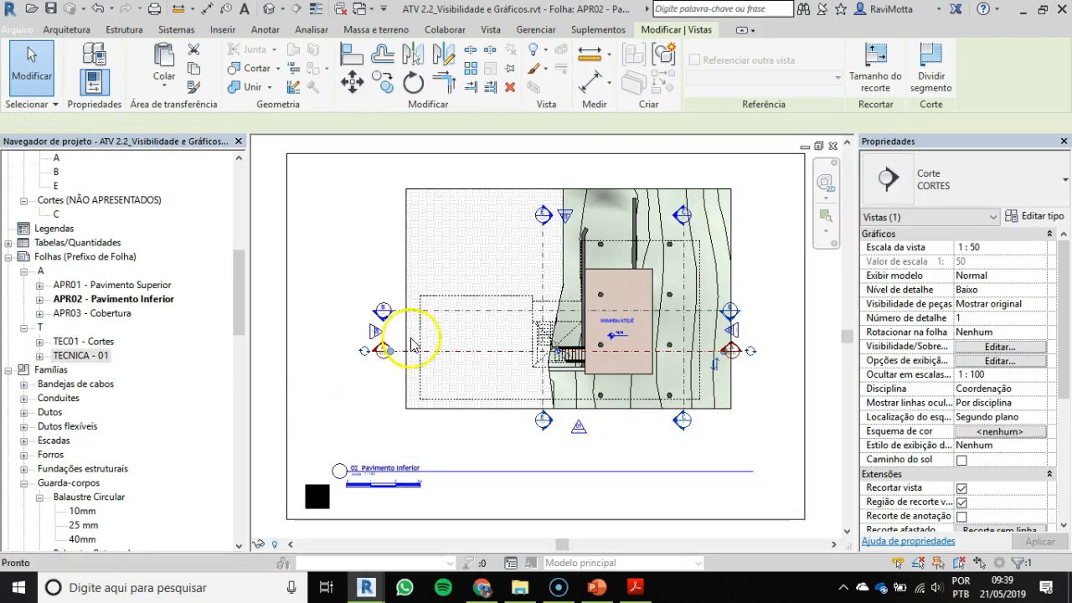
key("ctrl+Tab")
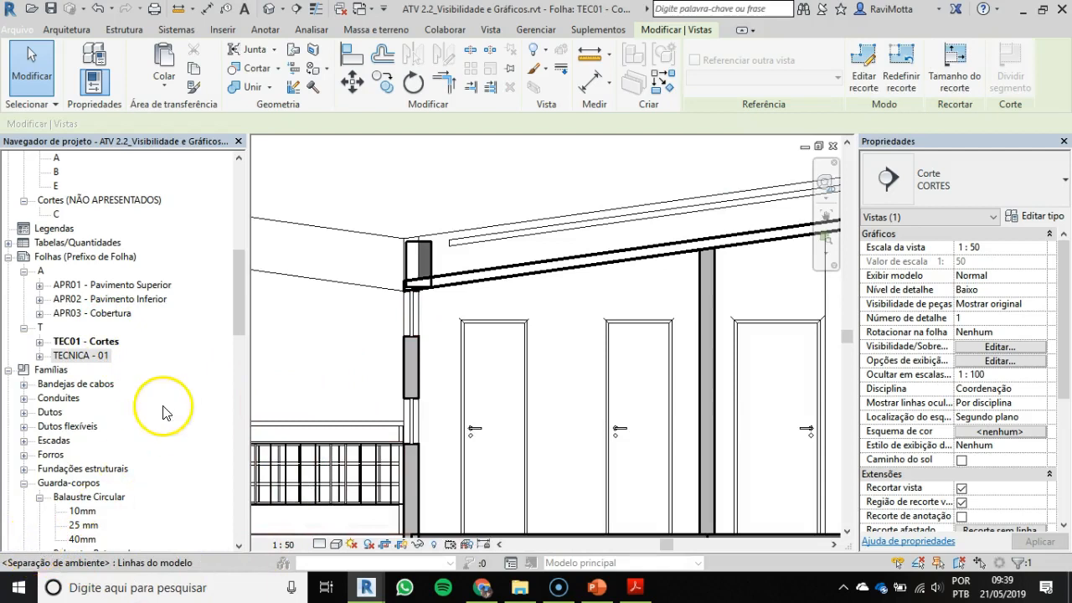
scroll(425, 402, "down", 6)
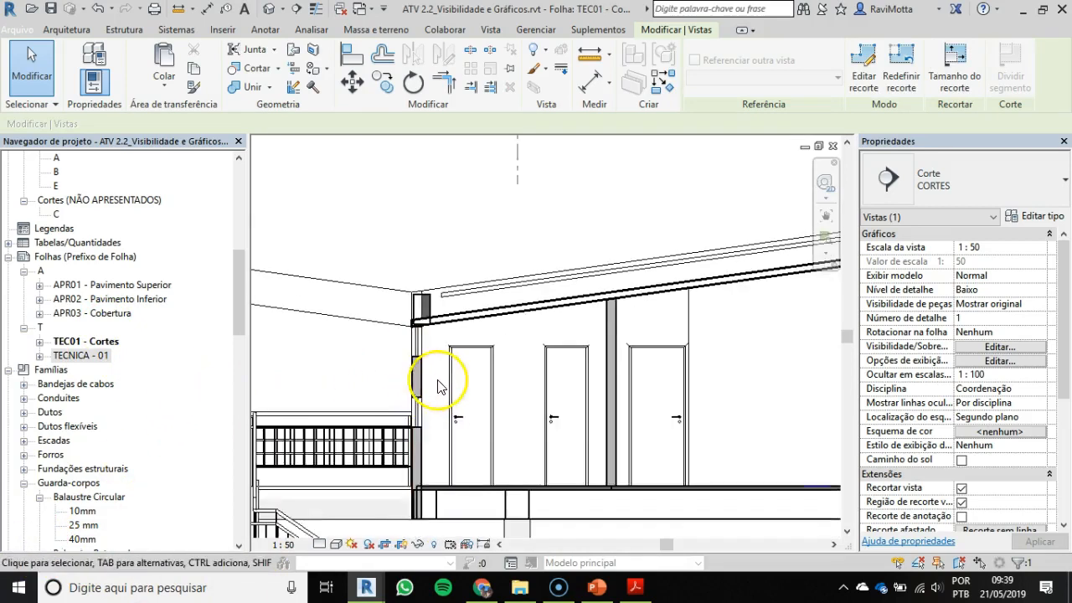
scroll(627, 278, "down", 4)
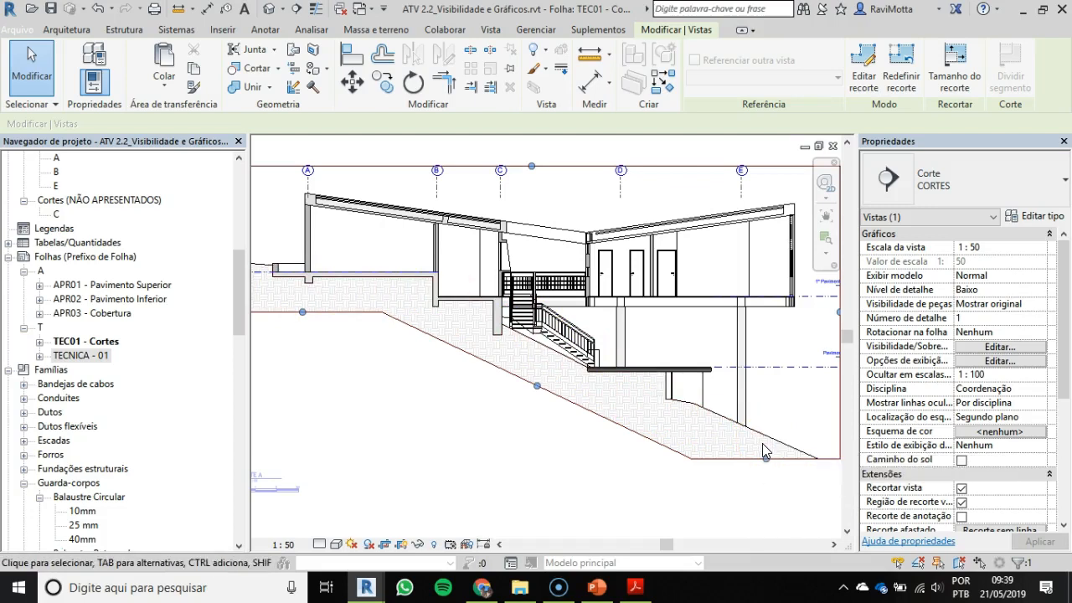
middle_click_drag(468, 241, 544, 252)
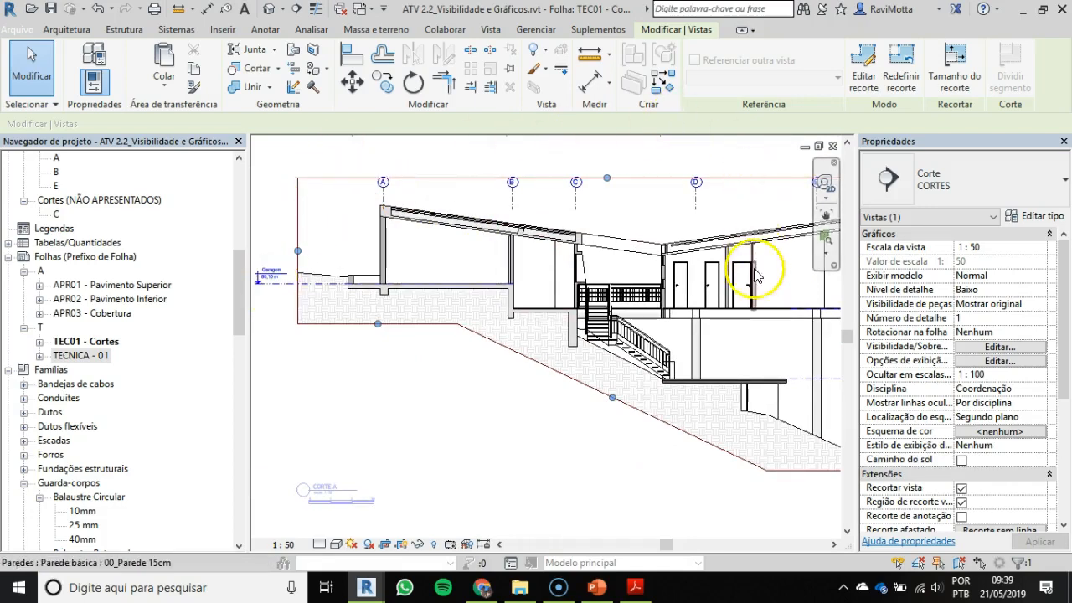
scroll(431, 292, "down", 2)
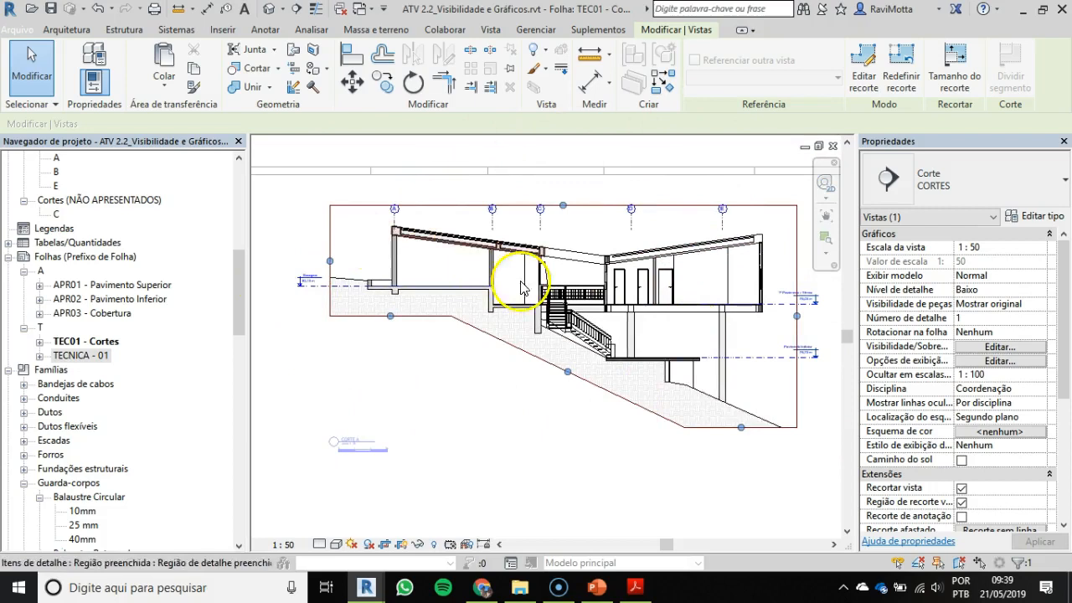
scroll(491, 311, "down", 2)
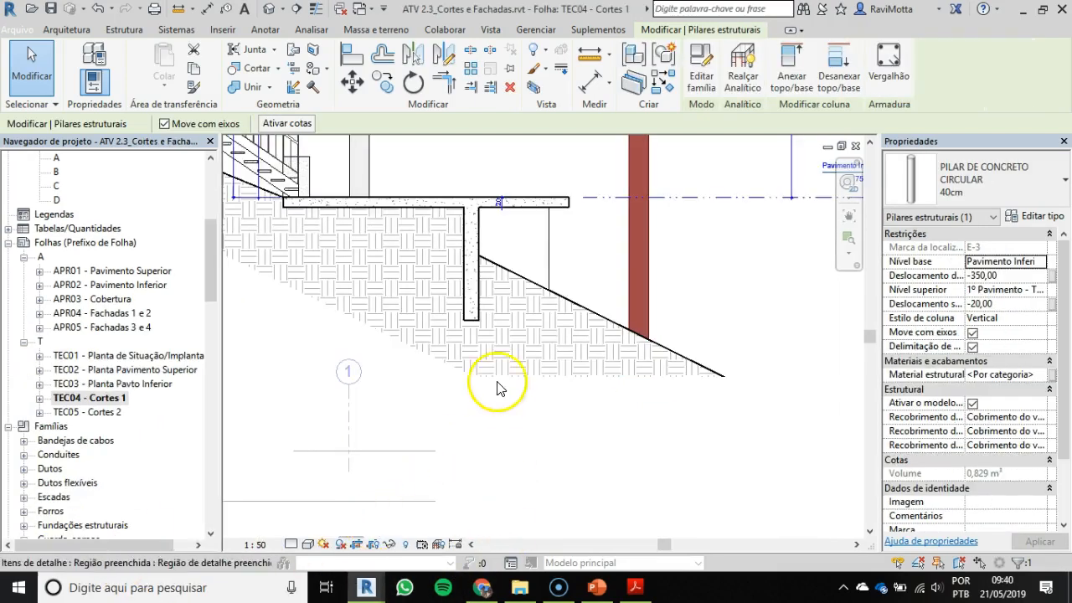
Step: Switch to the ATV 2.3_Cortes e Fachadas project, deactivate the section view on TEC04 - Cortes 1, and examine Corte A's concrete and terrain hatching
scroll(502, 335, "down", 4)
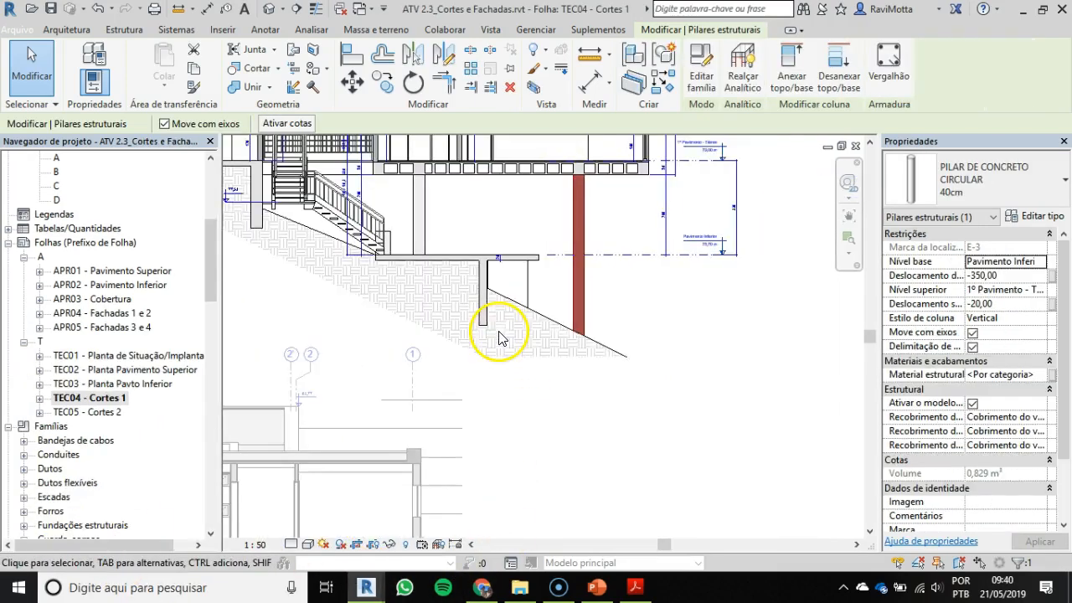
double_click(745, 387)
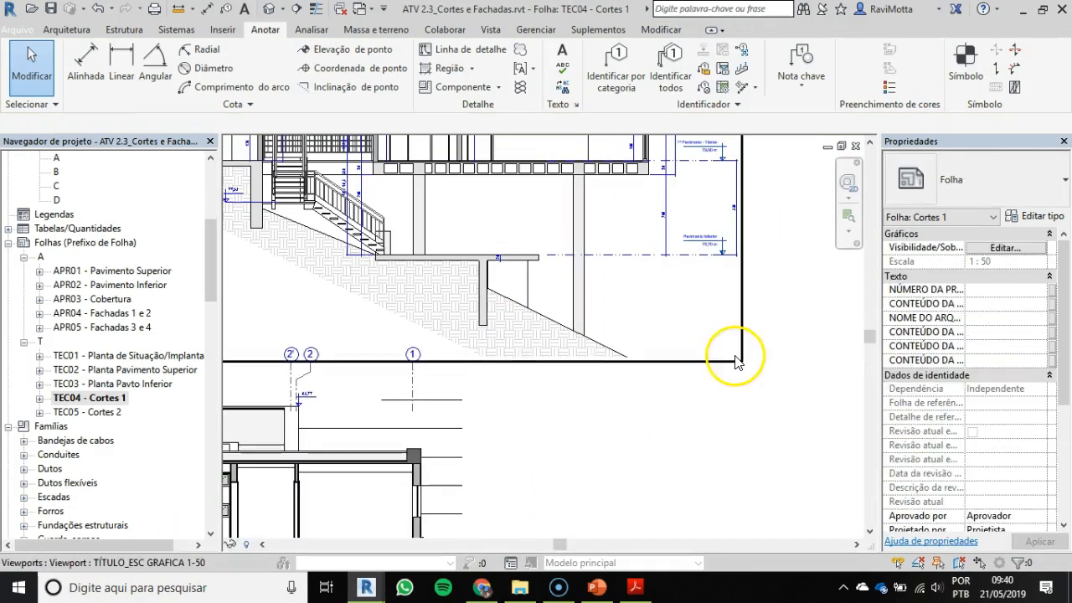
middle_click_drag(430, 287, 601, 419)
scroll(310, 240, "up", 5)
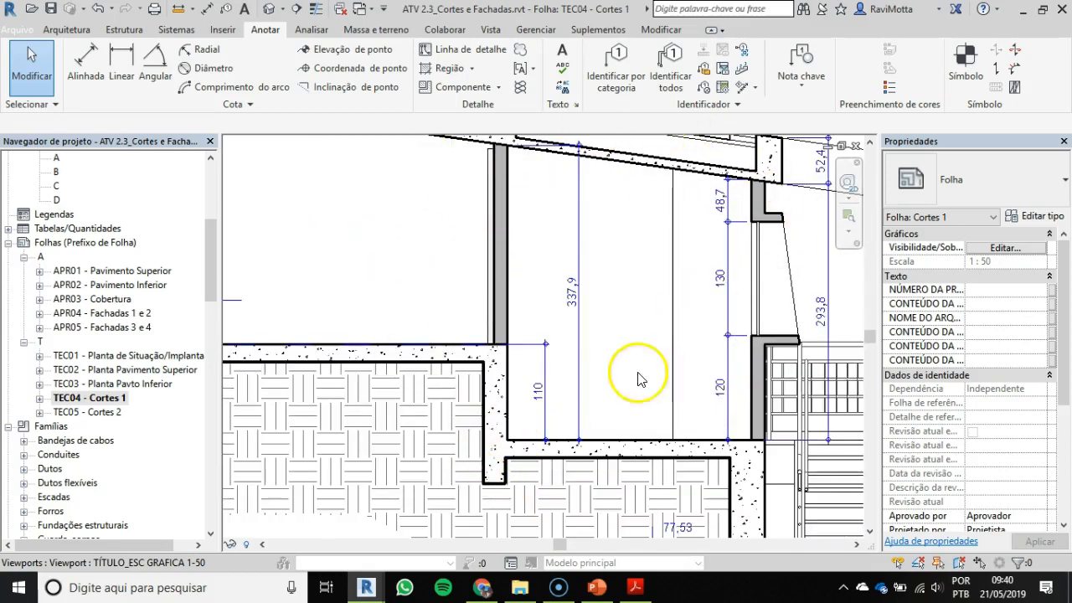
scroll(641, 425, "down", 1)
scroll(641, 419, "down", 1)
Step: Examine Corte C on TEC04 - Cortes 1, covering its roof, beams, columns, lower slab and terrain, and compare it with Corte A
middle_click_drag(640, 418, 575, 106)
scroll(556, 355, "down", 3)
middle_click_drag(573, 389, 533, 126)
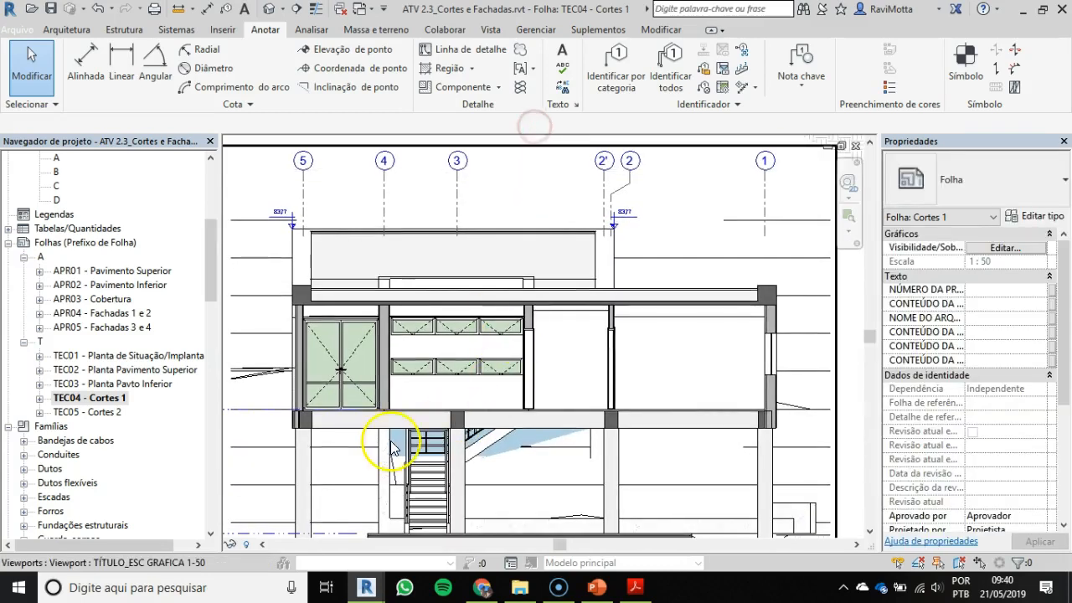
scroll(466, 445, "up", 2)
middle_click_drag(340, 409, 554, 400)
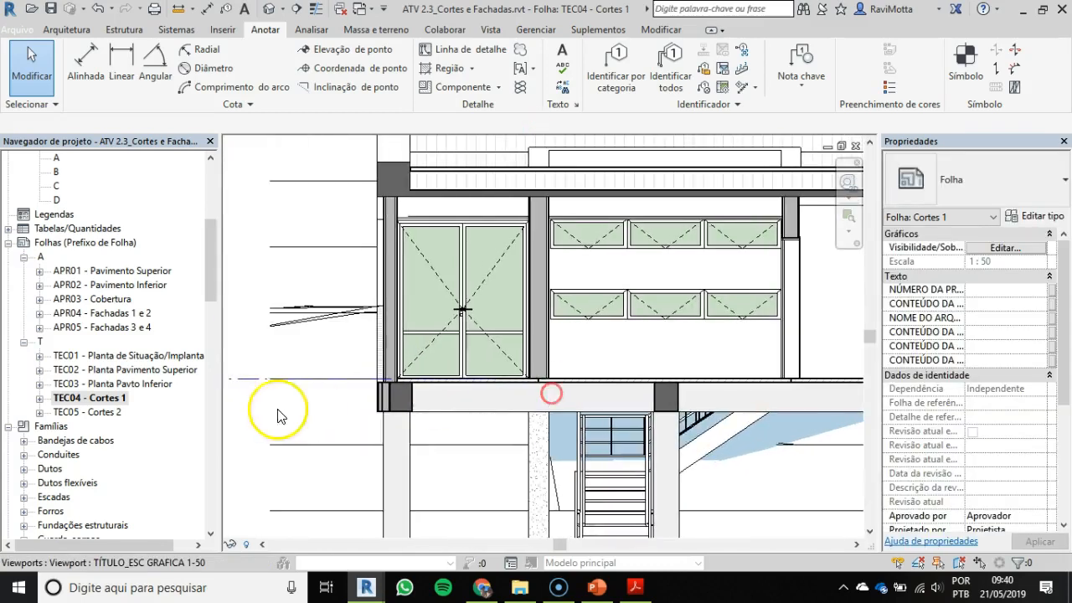
scroll(389, 182, "up", 3)
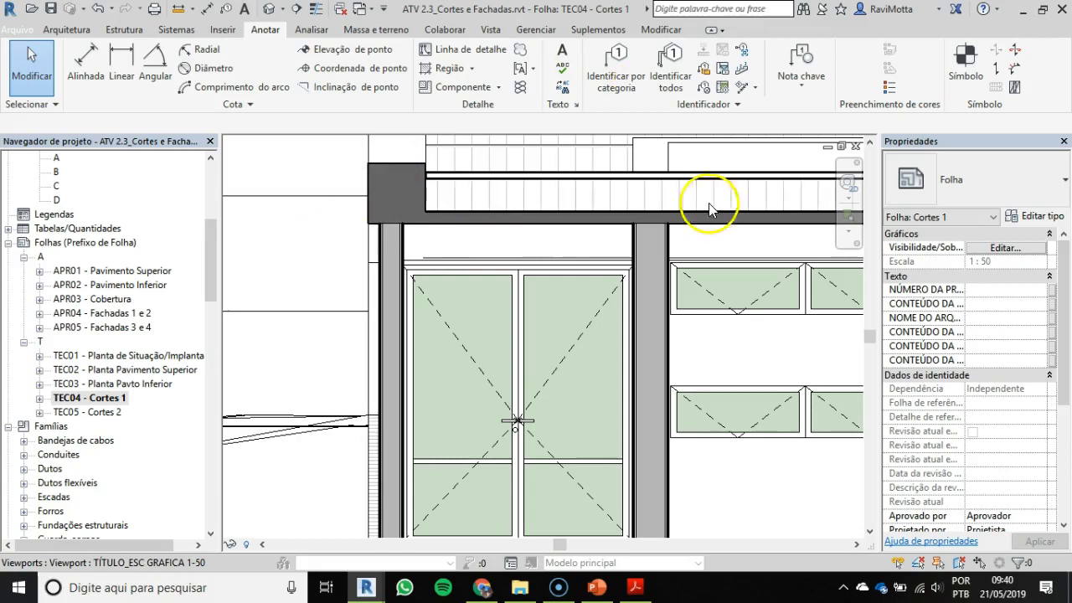
scroll(520, 309, "down", 3)
middle_click_drag(536, 335, 354, 179)
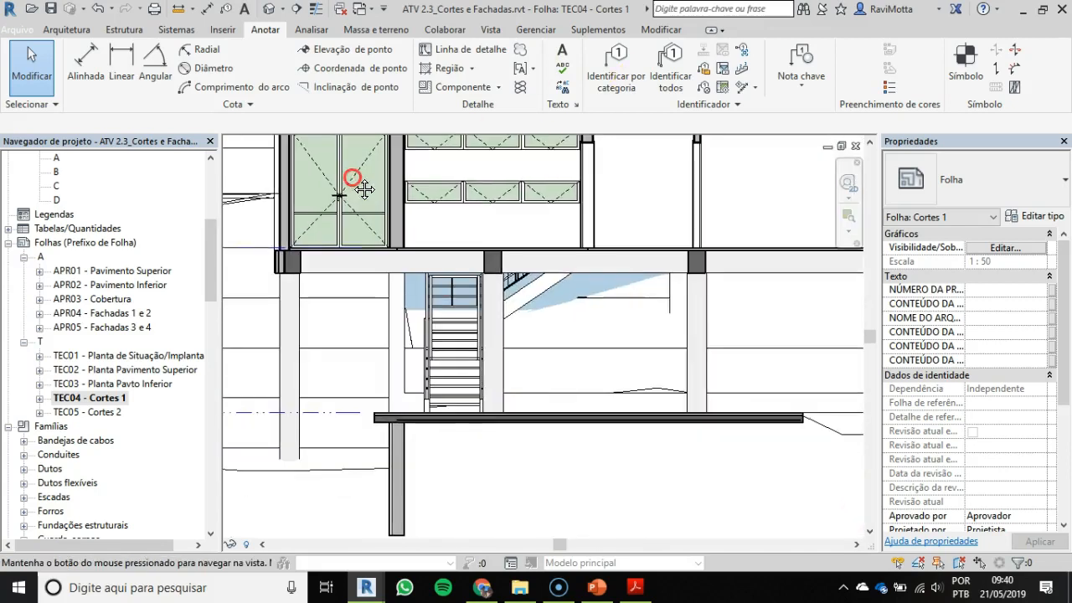
scroll(593, 358, "down", 2)
scroll(593, 358, "down", 1)
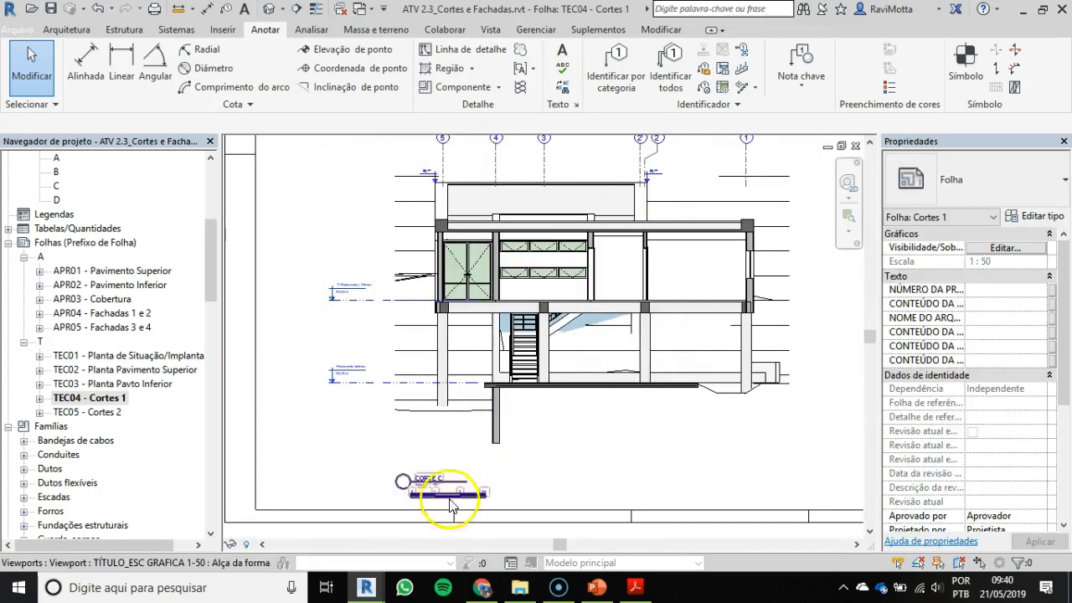
scroll(598, 287, "down", 1)
middle_click_drag(598, 289, 552, 497)
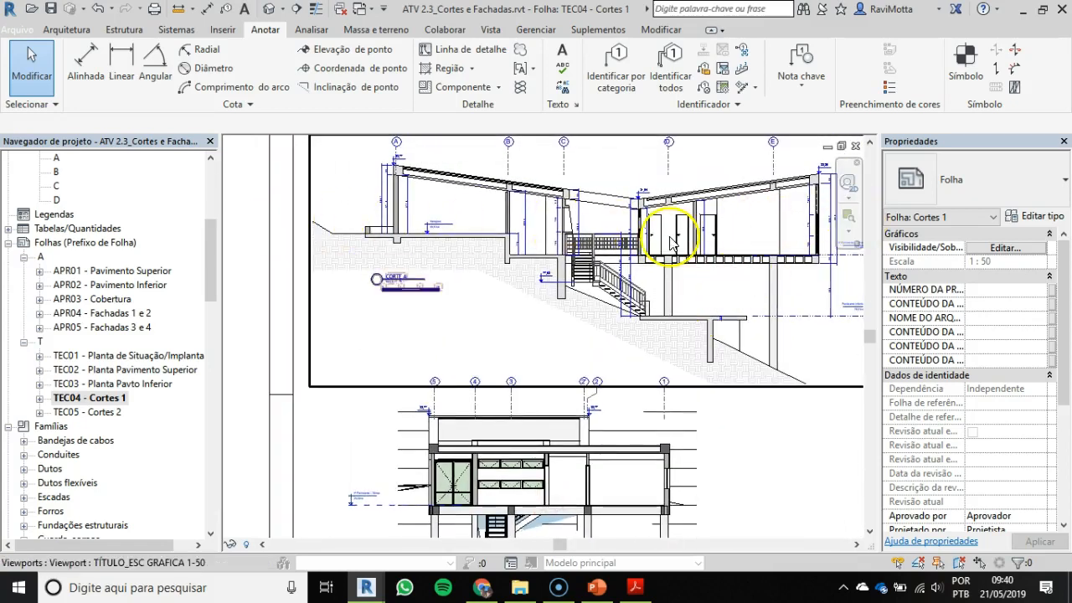
middle_click_drag(634, 359, 609, 134)
scroll(423, 402, "up", 1)
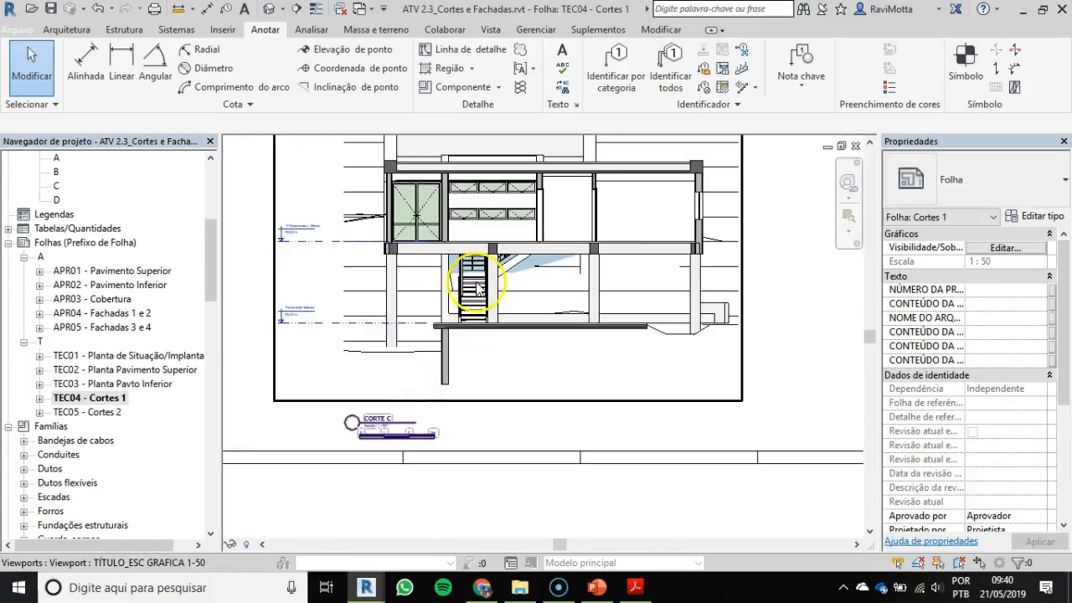
Step: Open sheet TEC05 - Cortes 2 and examine the section through the walkway, stair, retaining walls and hatched terrain
left_click(107, 412)
scroll(531, 476, "up", 3)
scroll(466, 400, "up", 2)
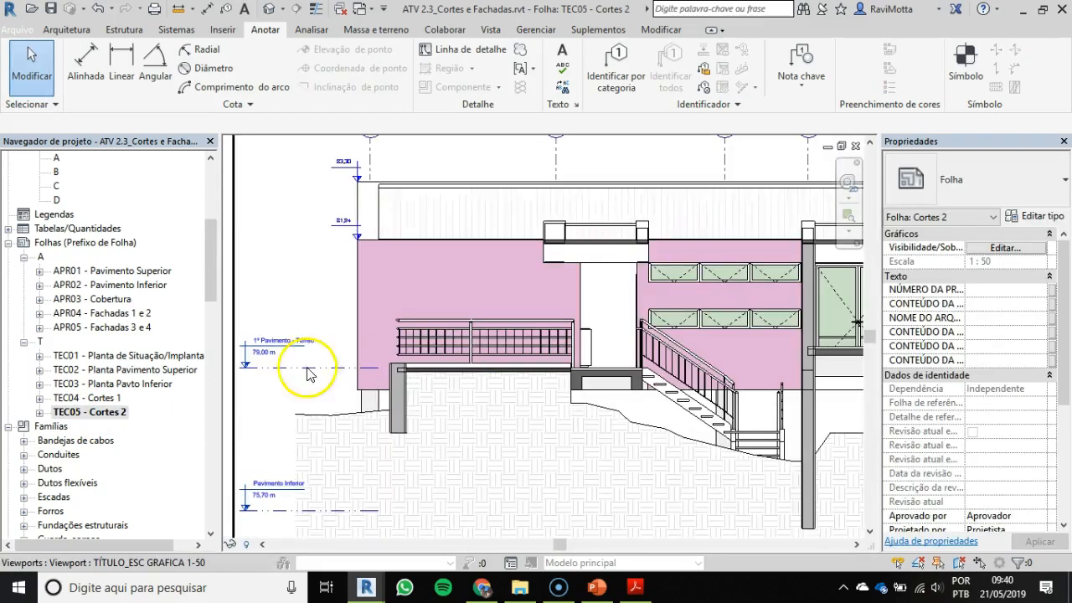
scroll(433, 301, "down", 3)
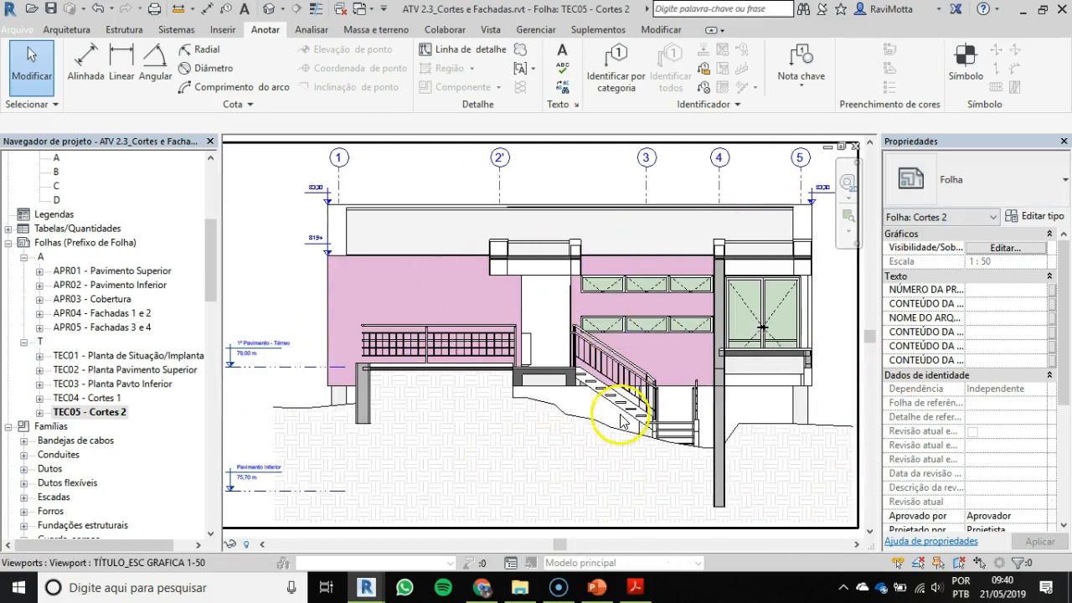
middle_click_drag(606, 414, 547, 407)
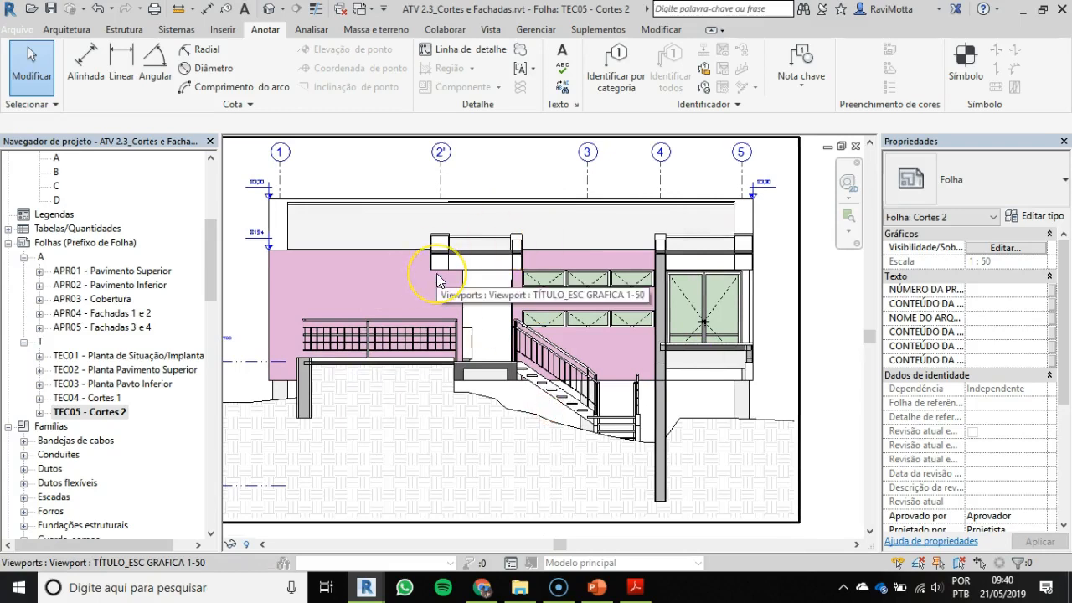